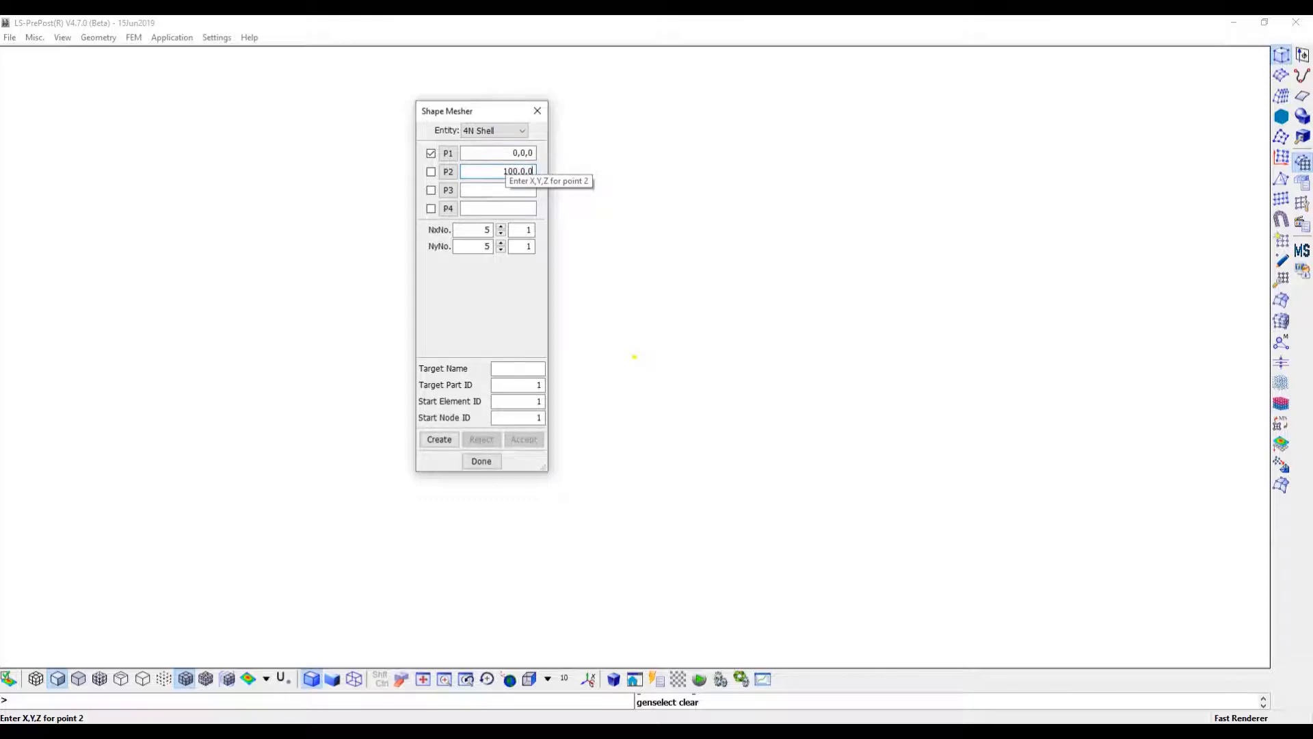
Set the shell's P3 and P4 corner points to 100,10,0 and 0,10,0, with 50 elements along X
left_click(502, 190)
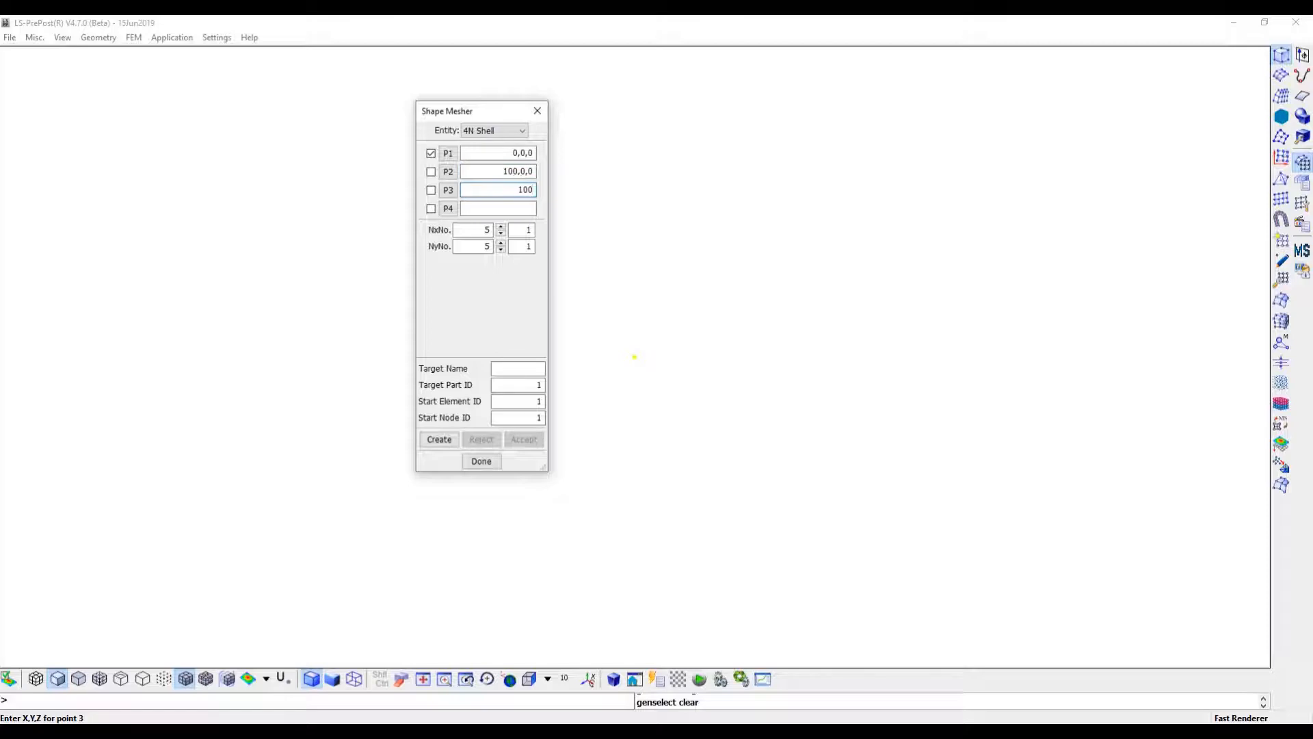
type("100,10,0")
key("Return")
type("0,10,0")
left_click(490, 229)
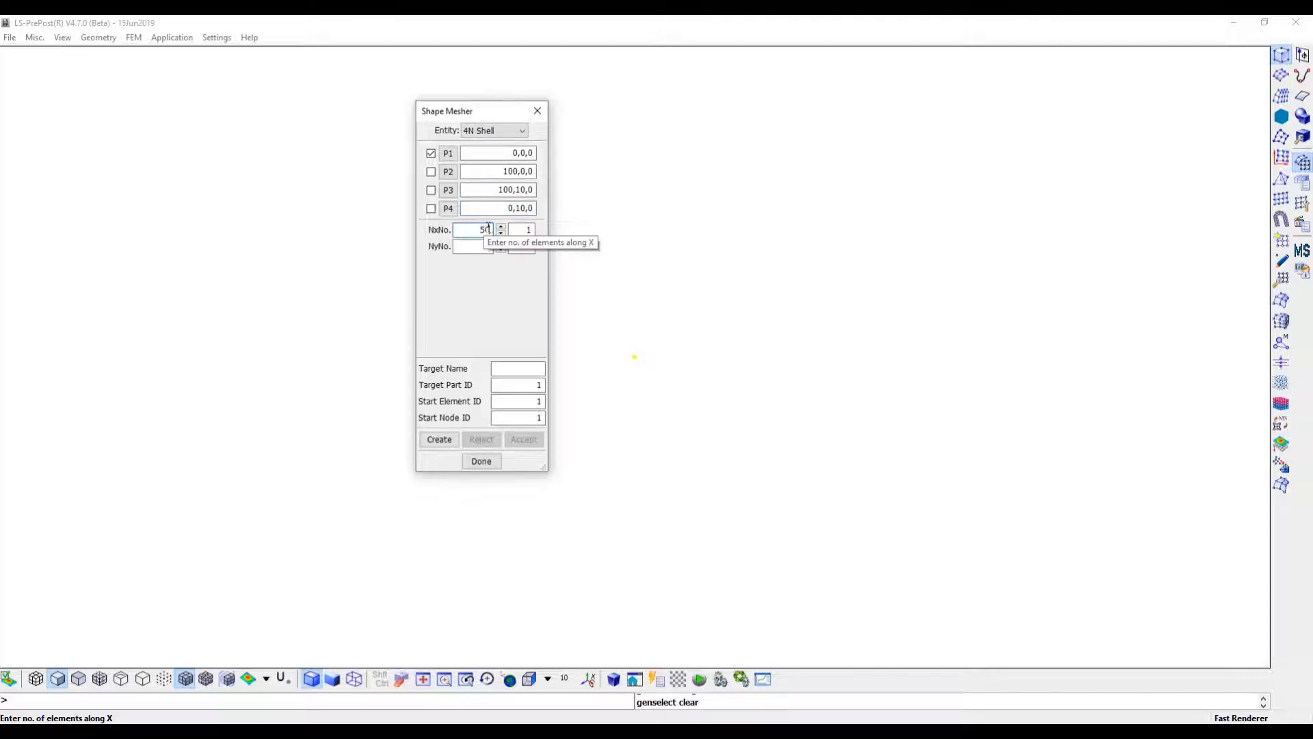
Name the target part Beam, then create and accept the 4N shell mesh
left_click(534, 370)
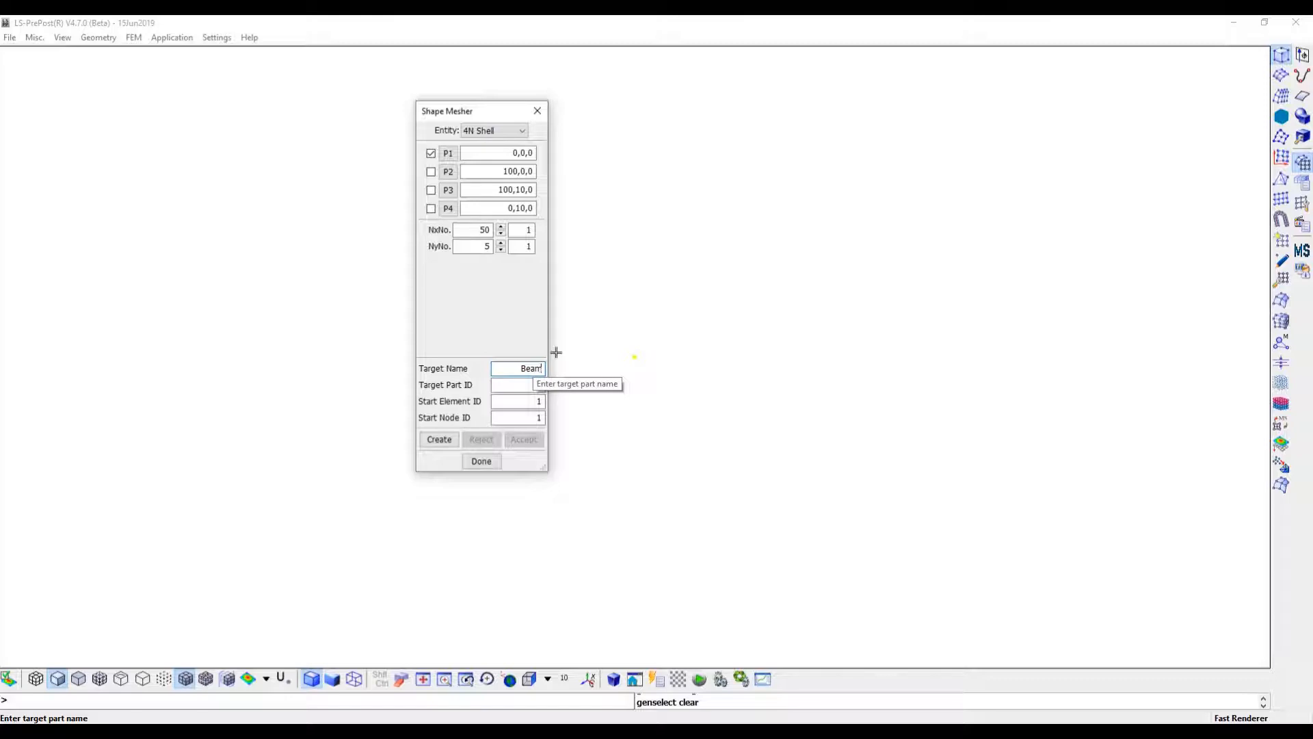
type("Beam")
left_click(439, 439)
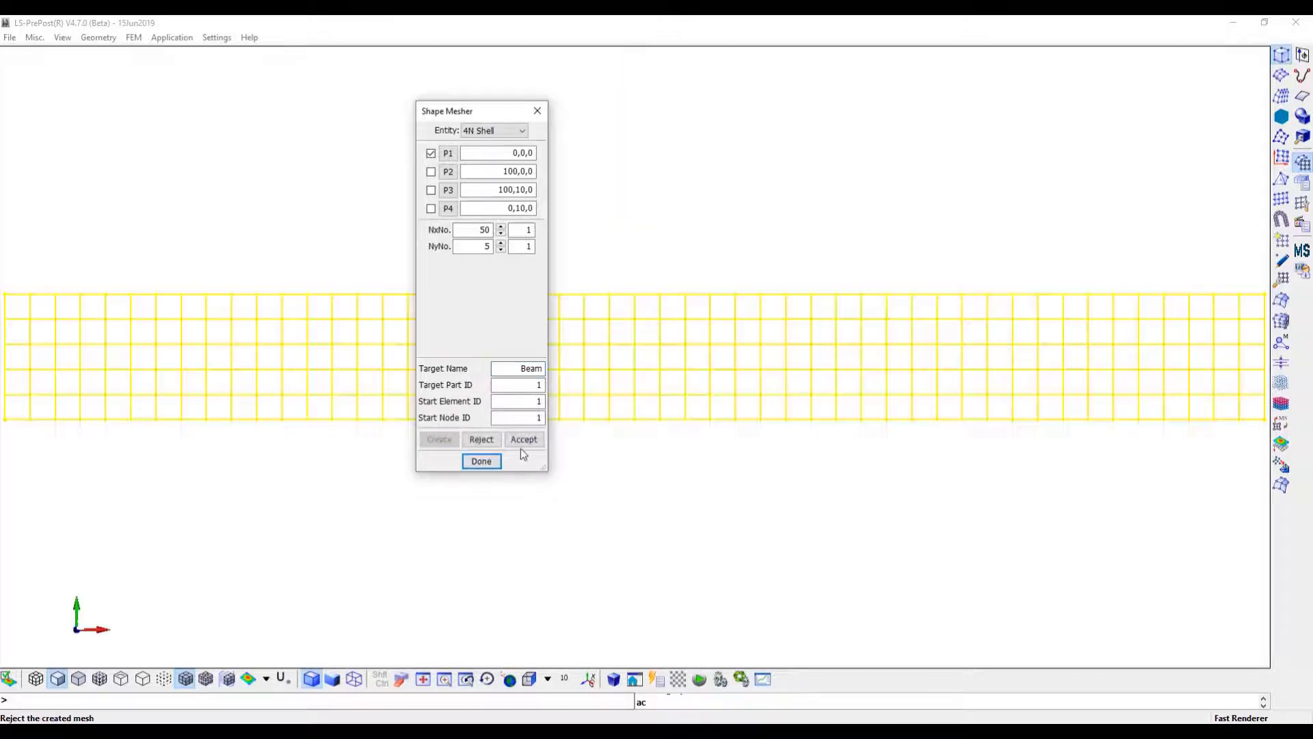
left_click(521, 441)
left_click(482, 461)
Create an SPC boundary set fixing all six degrees of freedom for the nodes along the beam's short edge at X = 0
left_click_drag(569, 551, 341, 412, "shift")
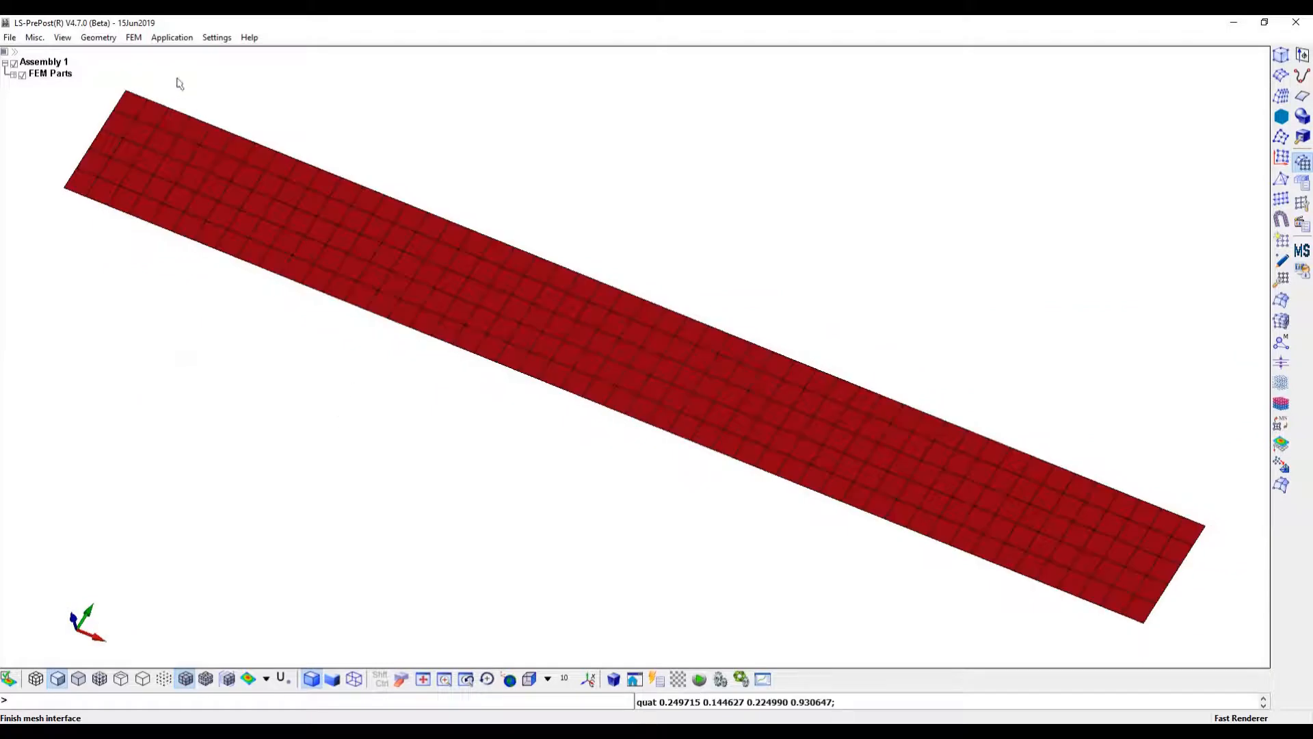
left_click(134, 37)
mouse_move(199, 77)
left_click(290, 117)
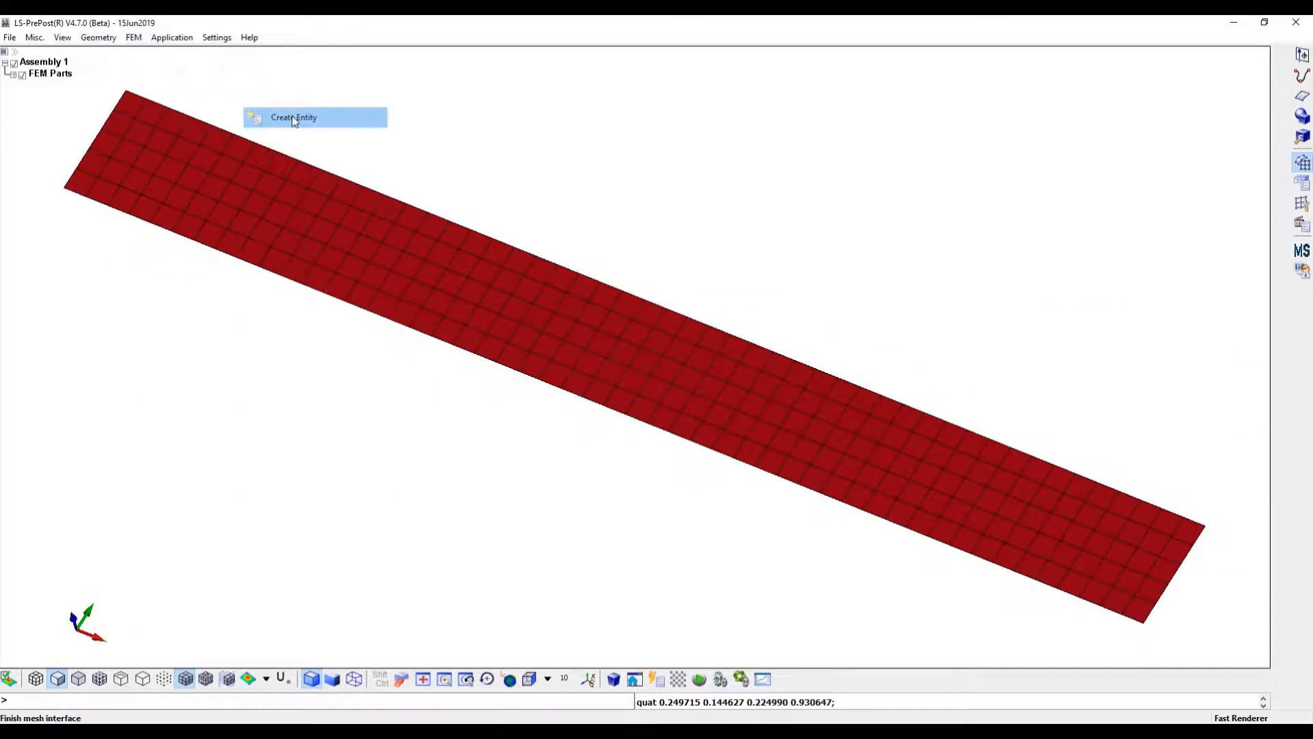
left_click(437, 165)
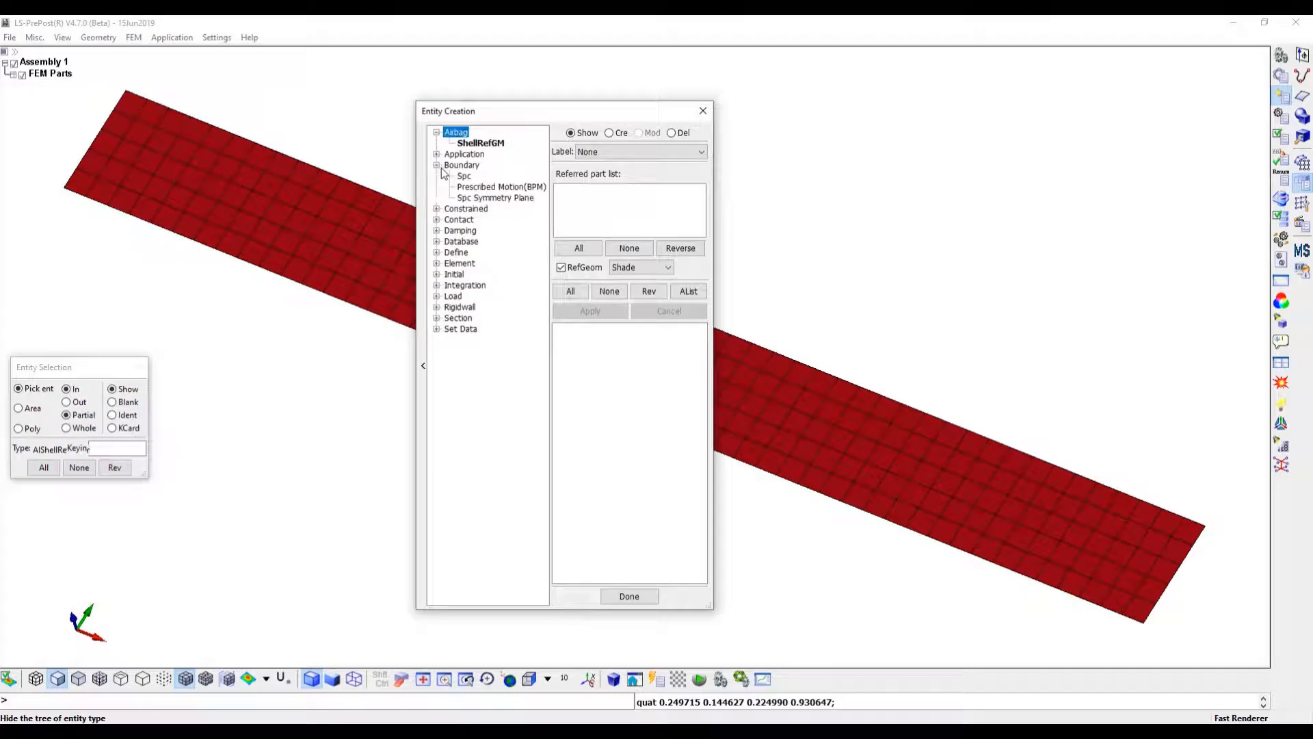
left_click(468, 177)
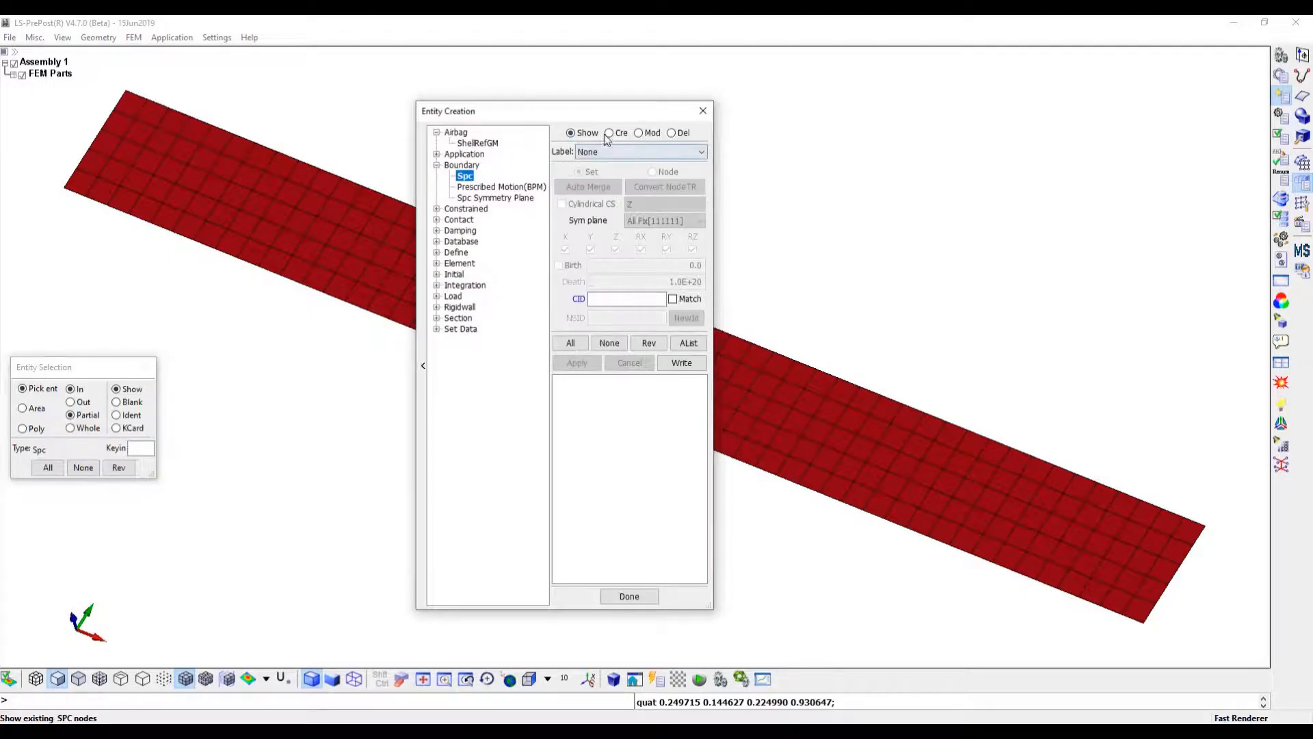
left_click(609, 134)
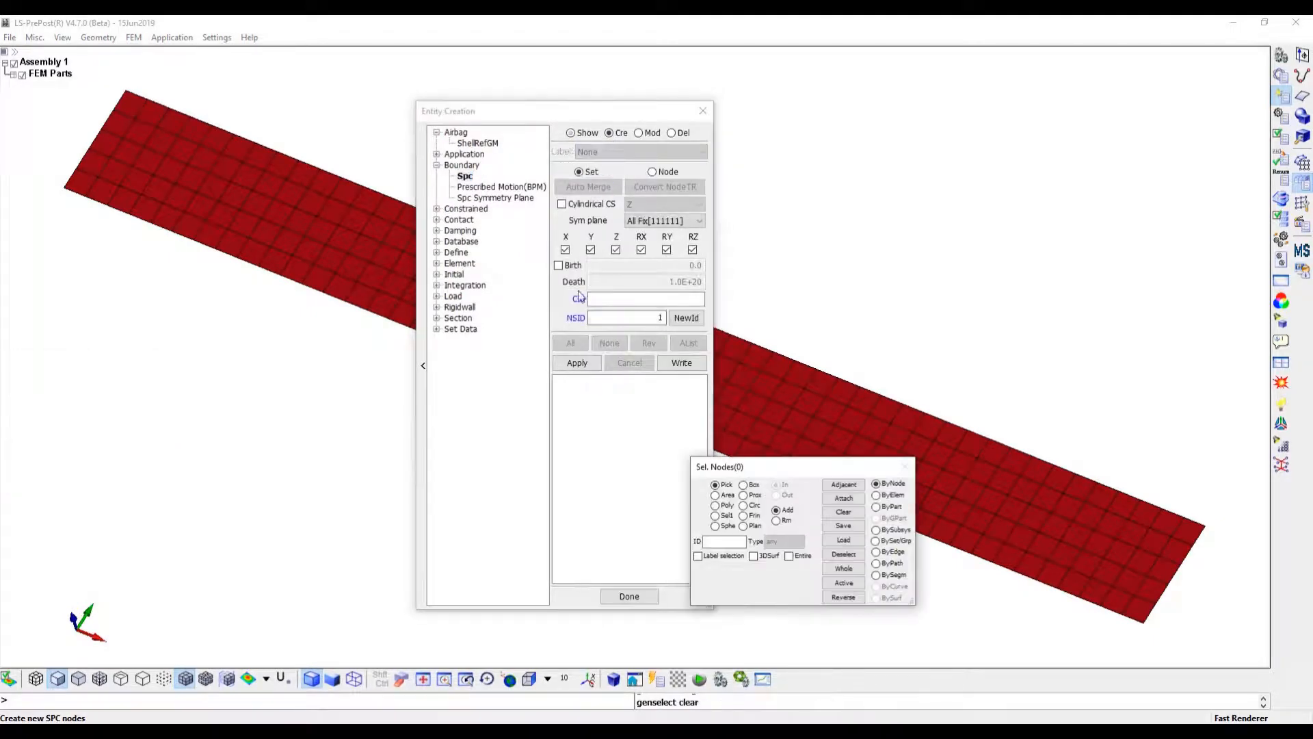
left_click(877, 565)
left_click(125, 91)
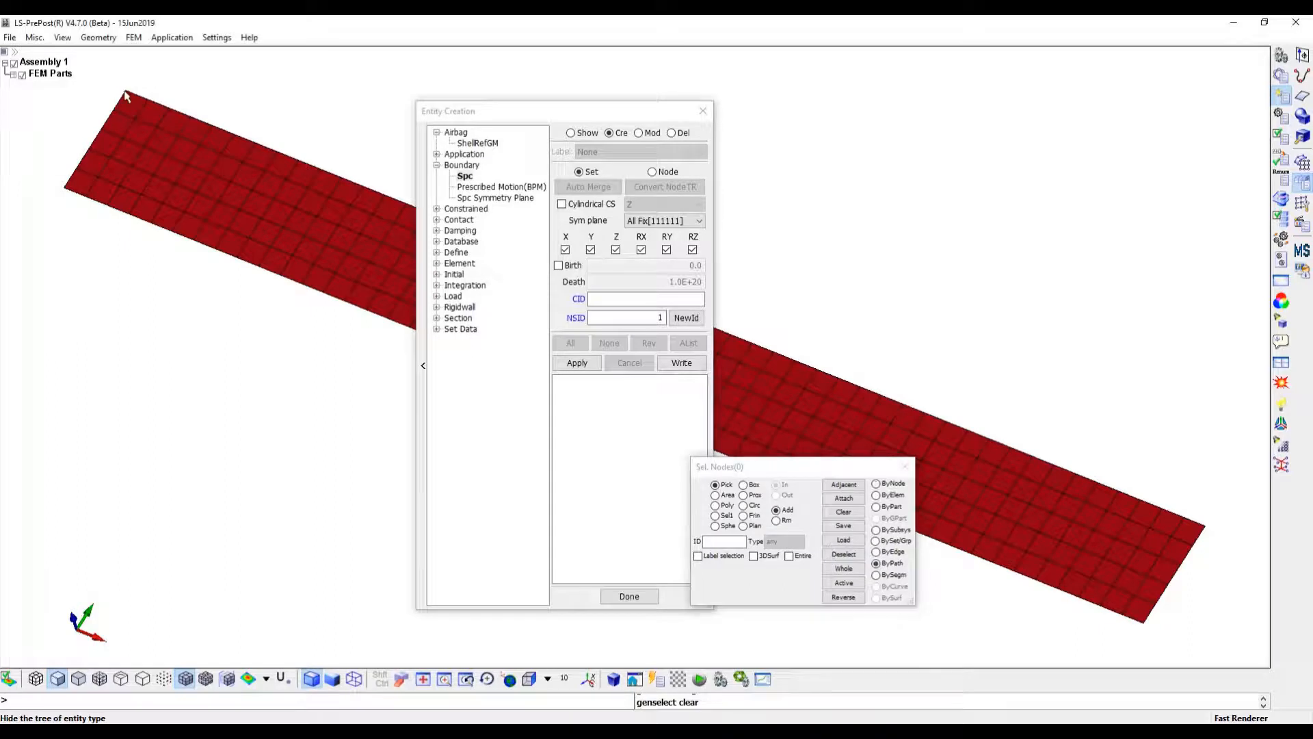
left_click(66, 185)
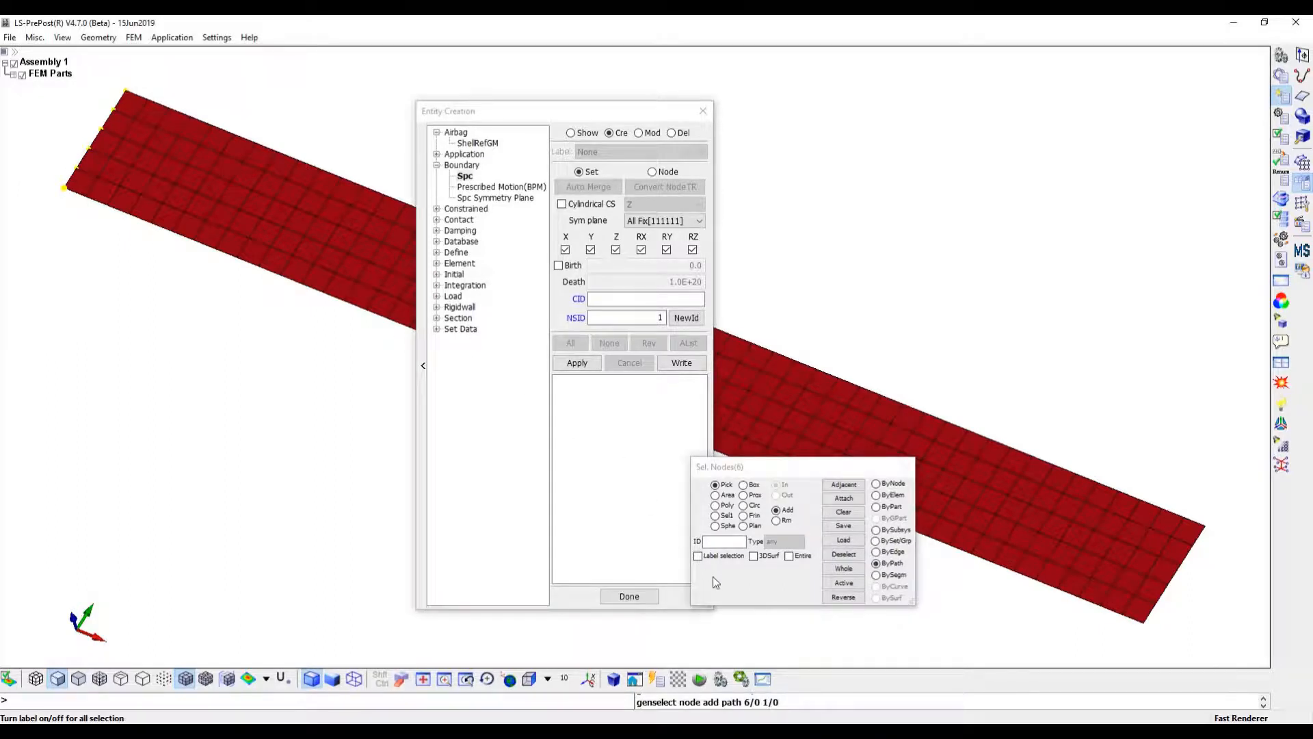
left_click(577, 363)
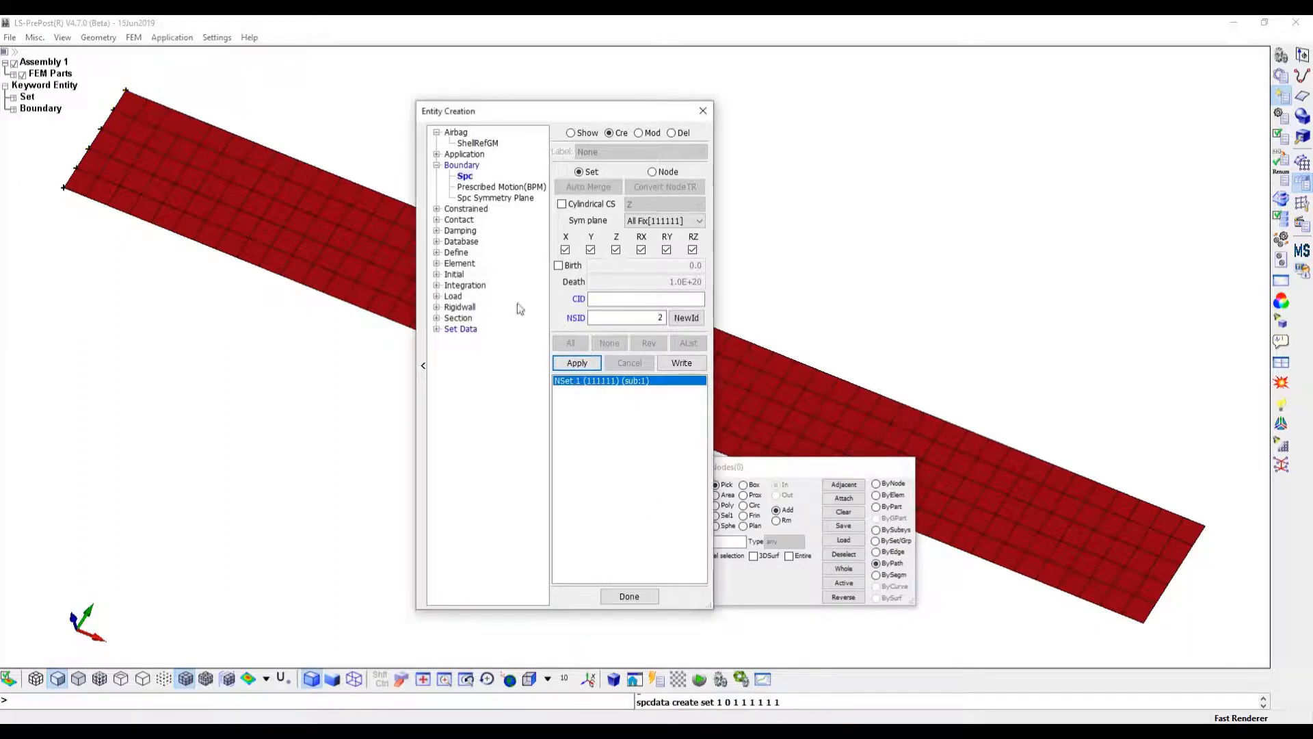
Create node set 2 titled Load_Nodes from the nodes along the beam's free short edge, opposite the fixed end
left_click(437, 329)
left_click(482, 340)
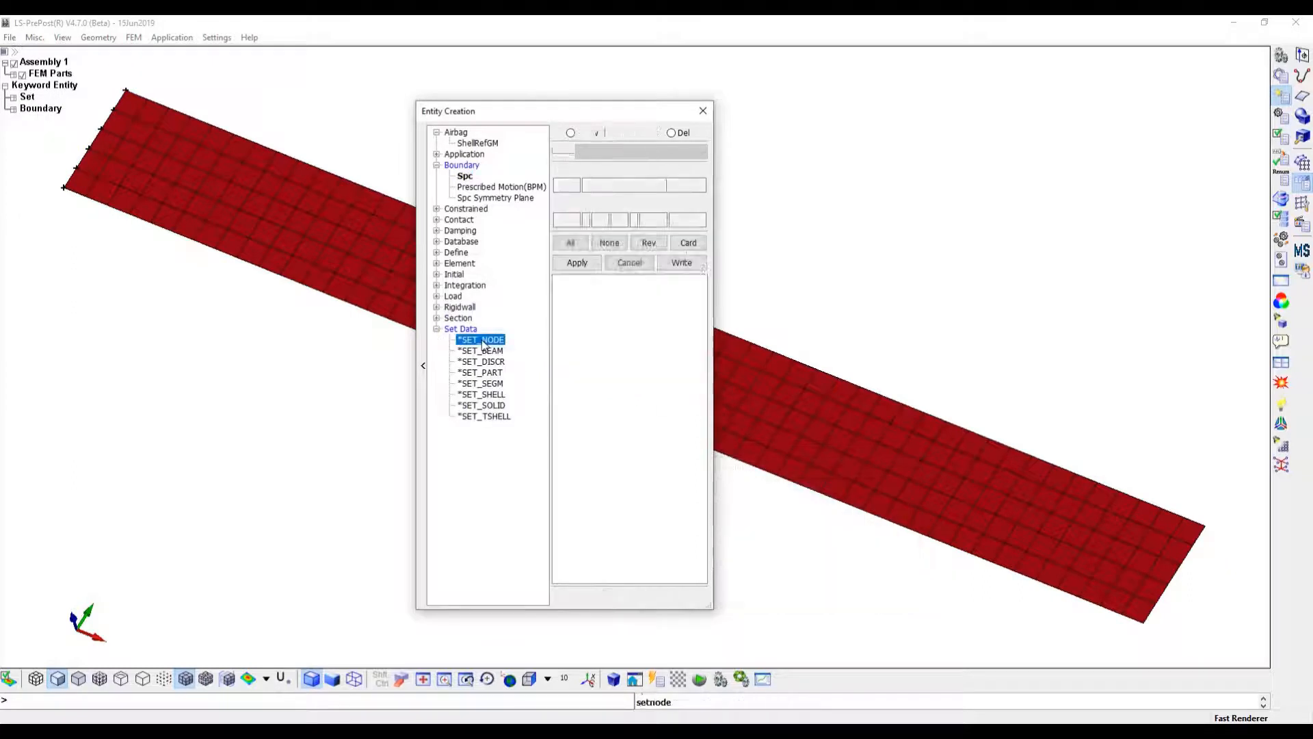
left_click(611, 183)
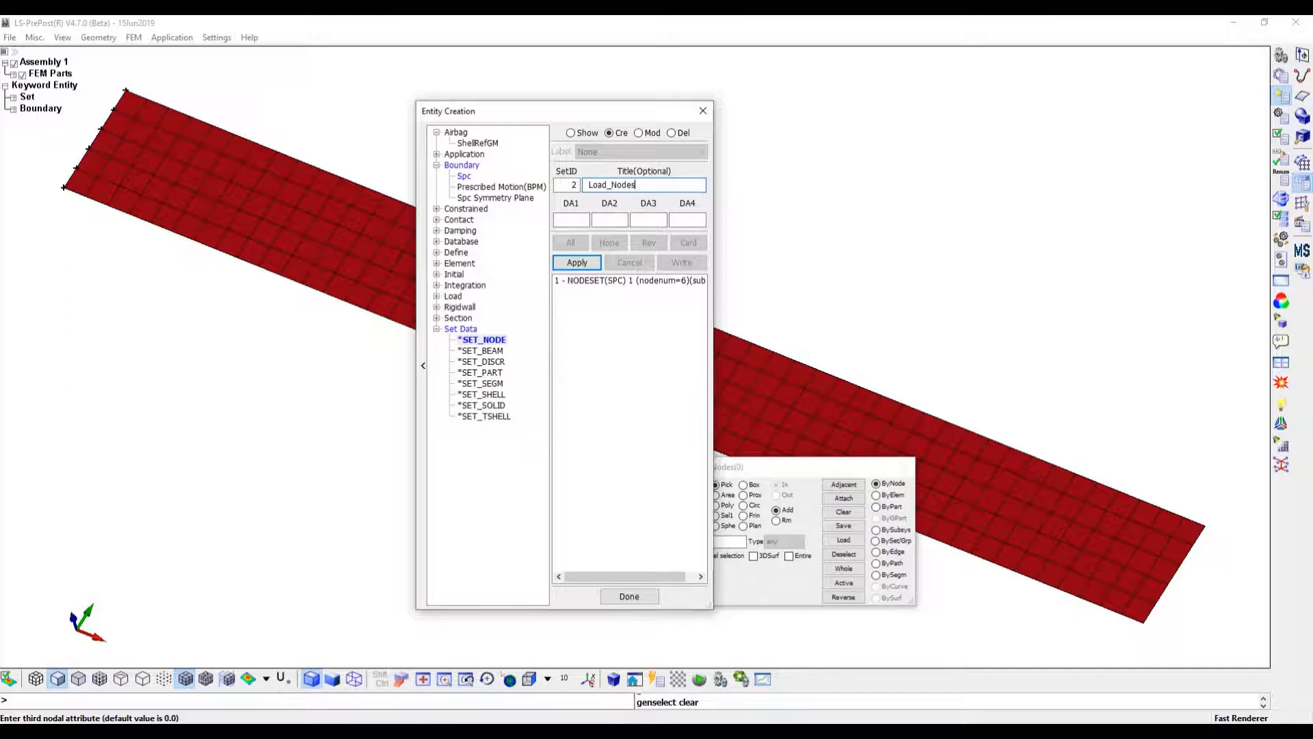
left_click(876, 563)
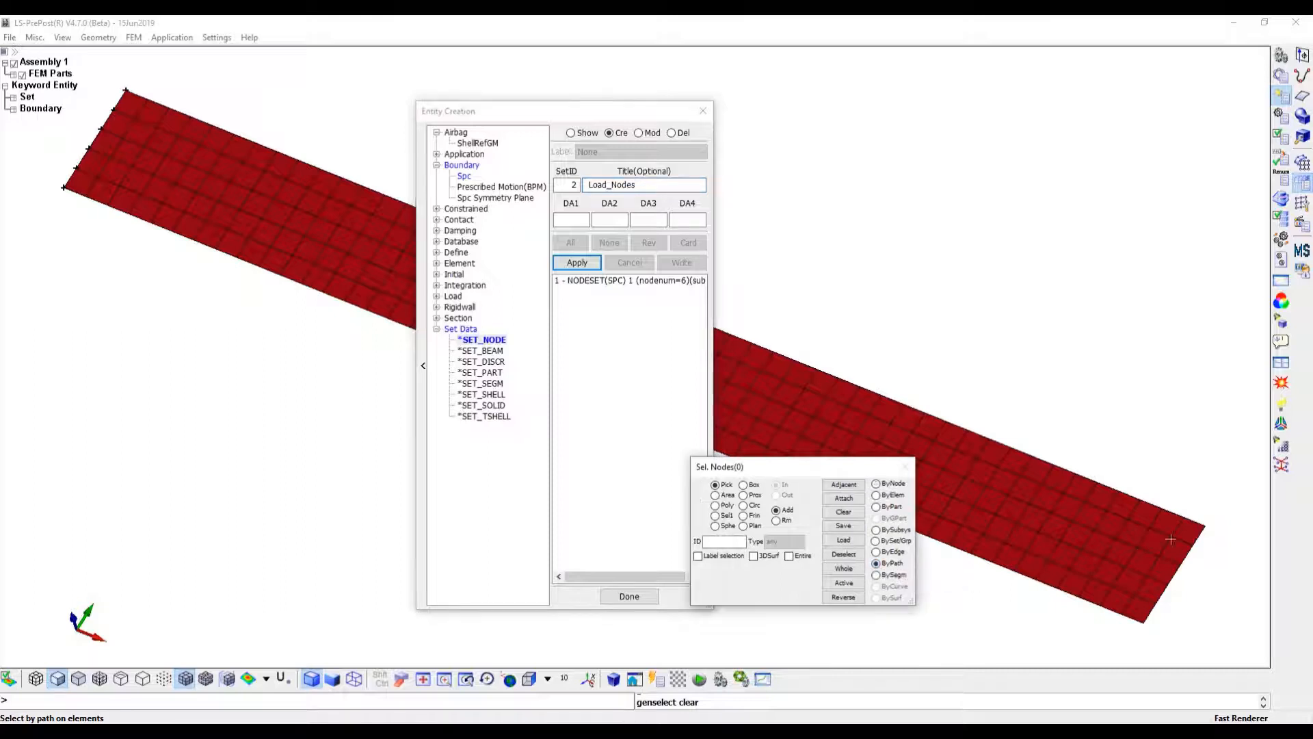
left_click(1205, 525)
left_click(1140, 623)
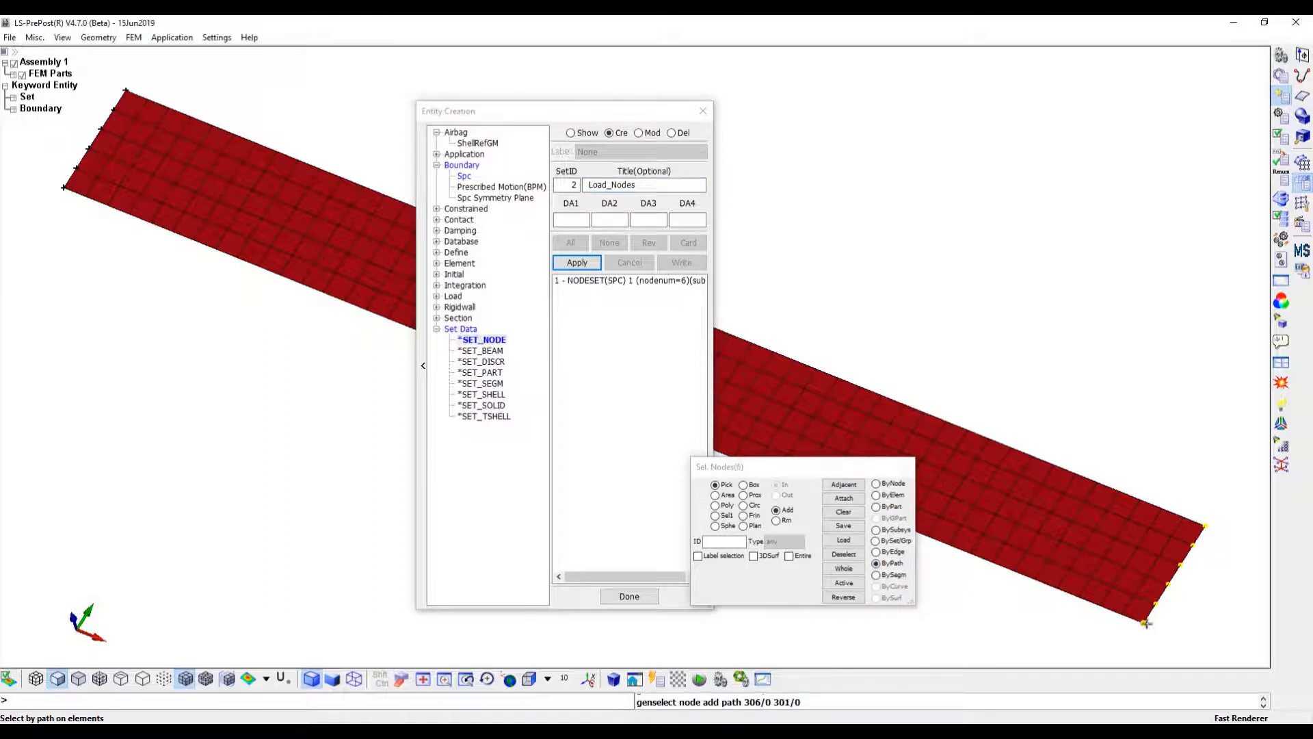
left_click(585, 265)
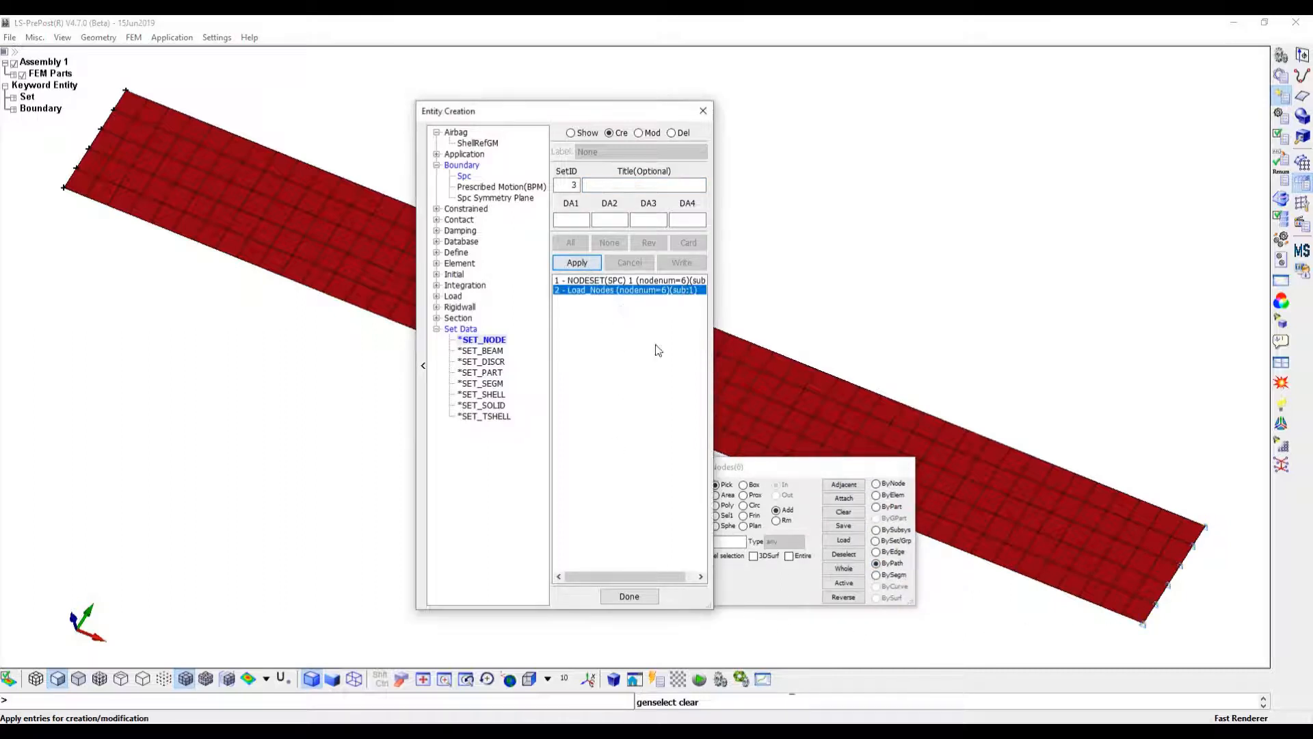
left_click(628, 596)
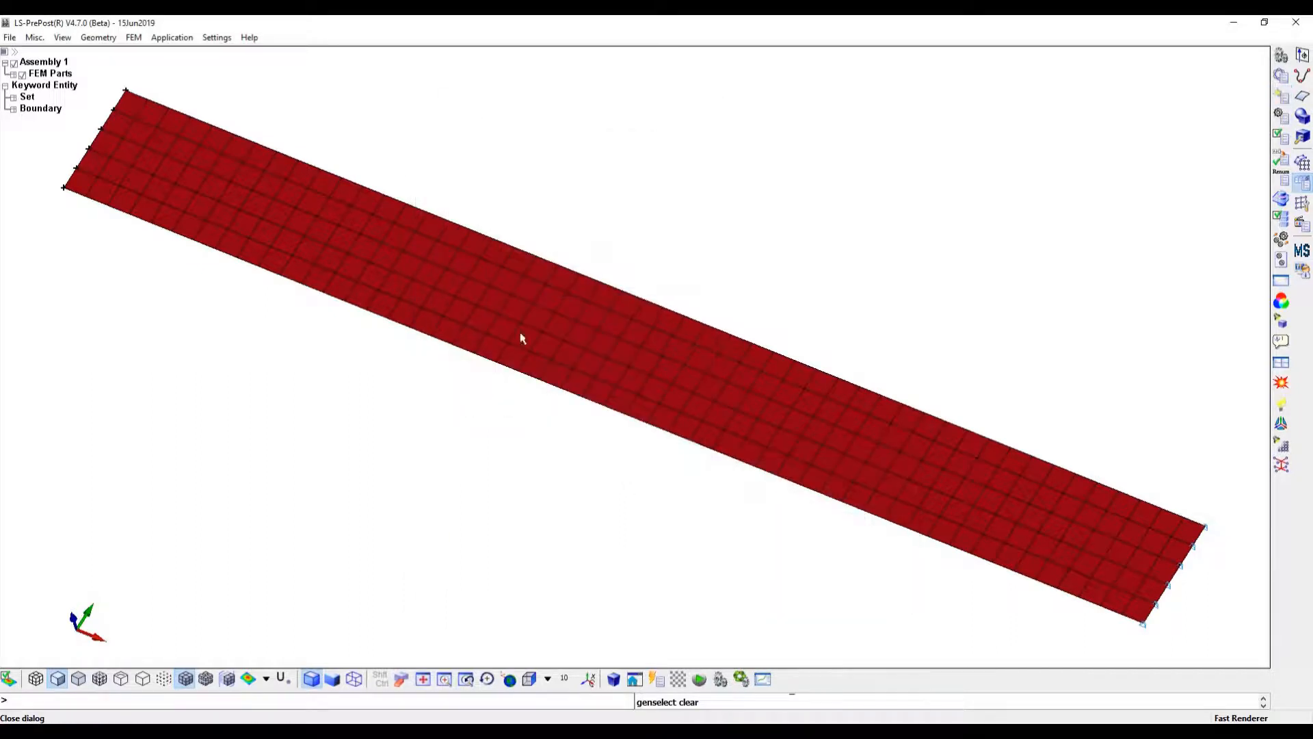
Open a MAT 001-ELASTIC keyword form from the full keyword list in the Keyword Manager
left_click(133, 38)
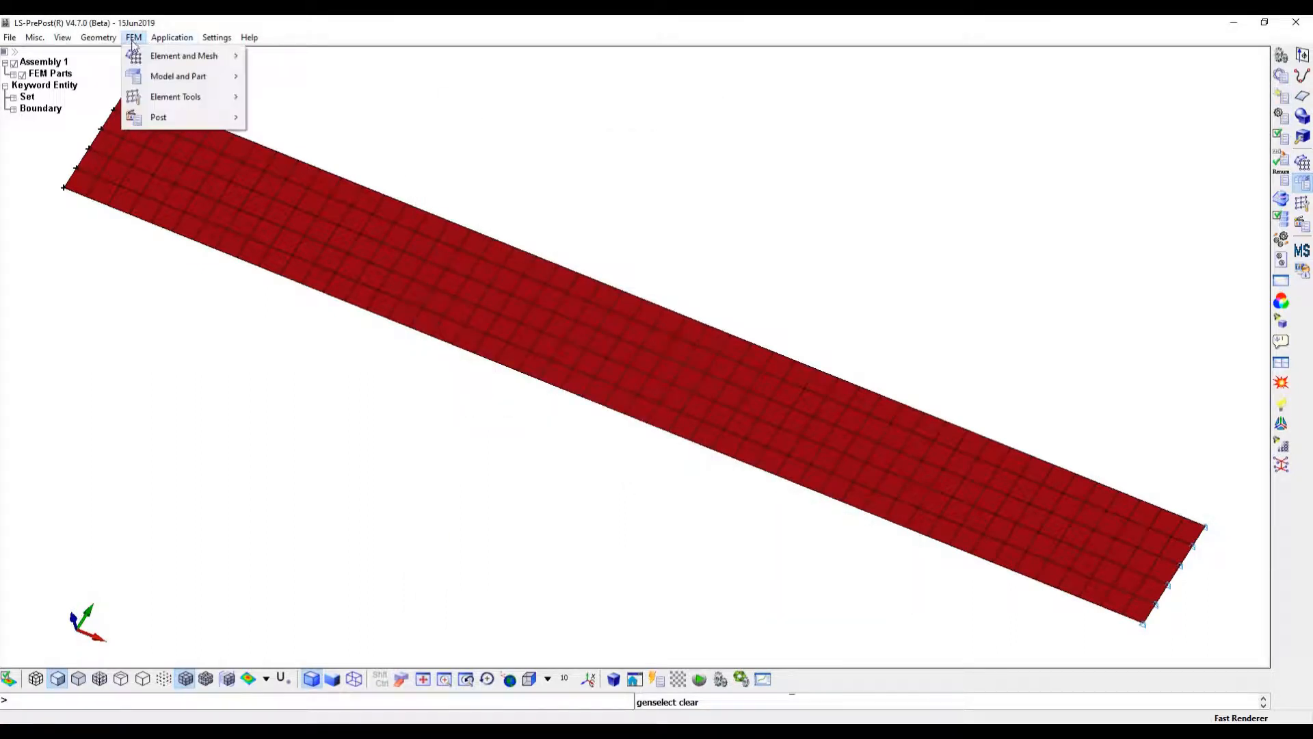
mouse_move(179, 76)
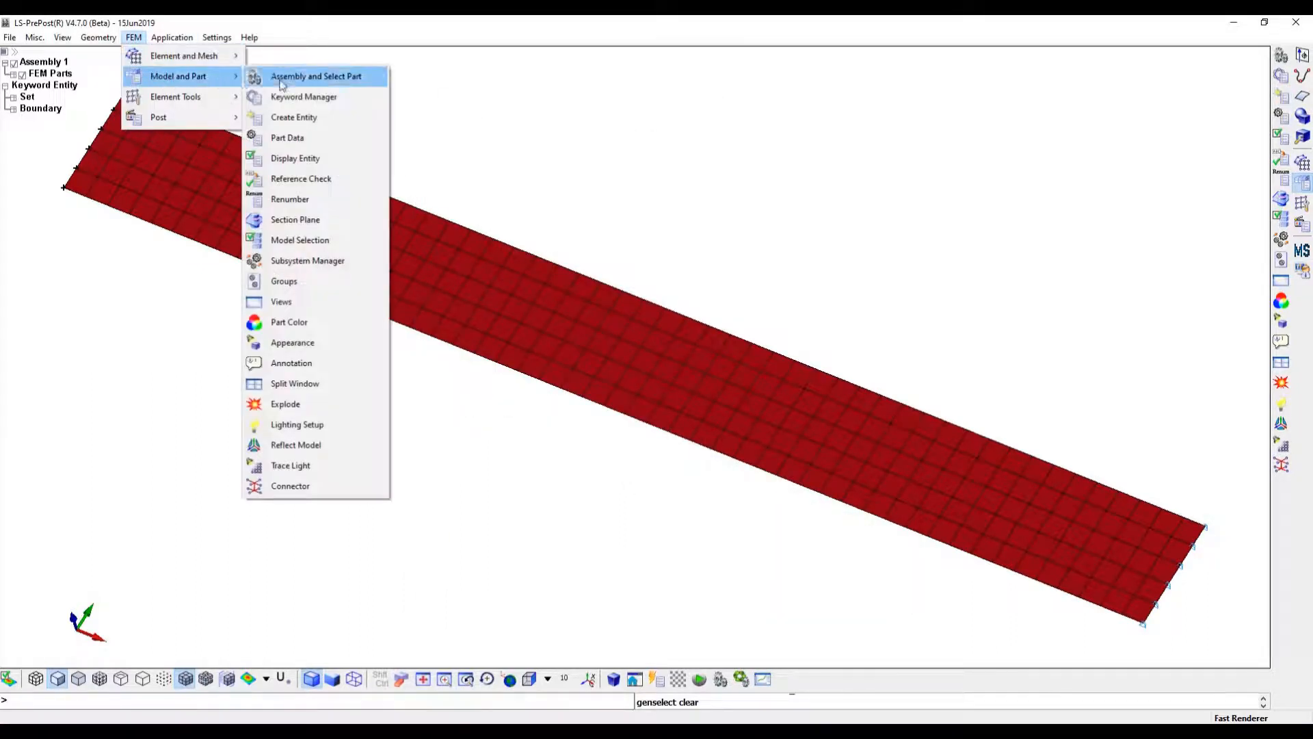
left_click(317, 99)
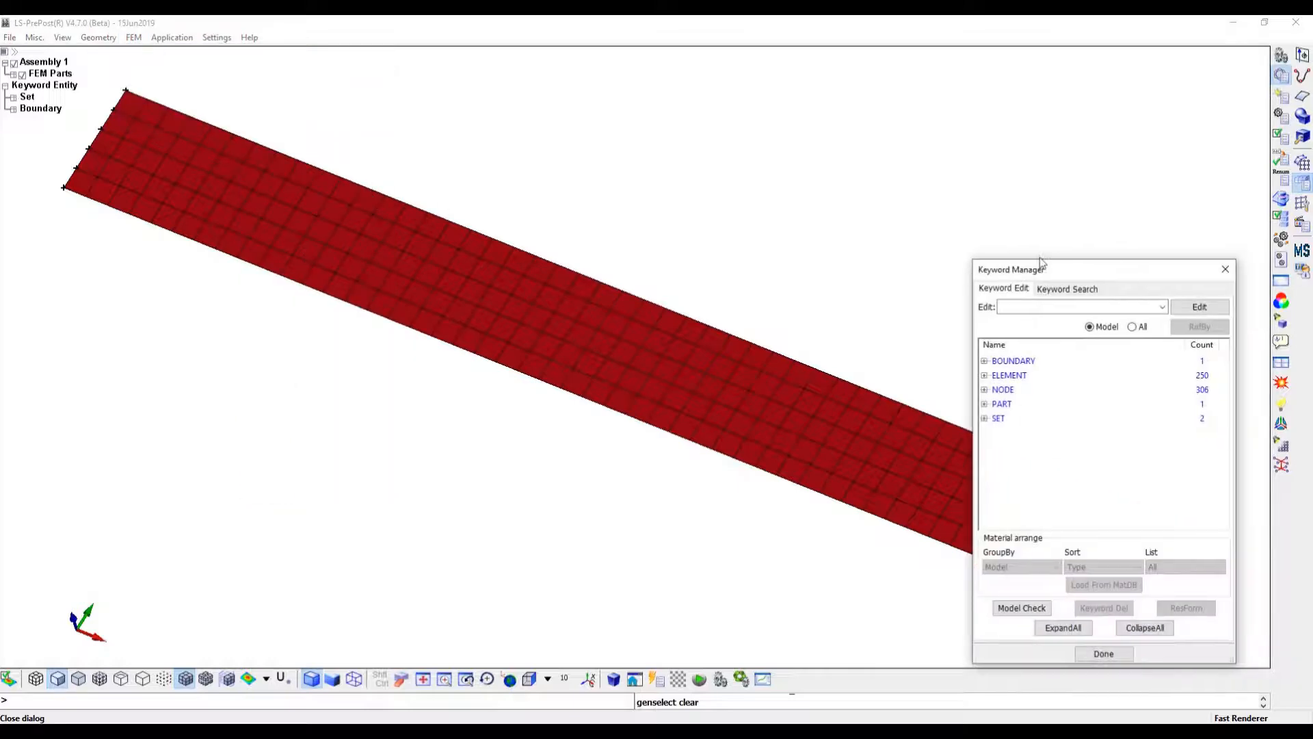
left_click_drag(1040, 262, 465, 133)
left_click(560, 199)
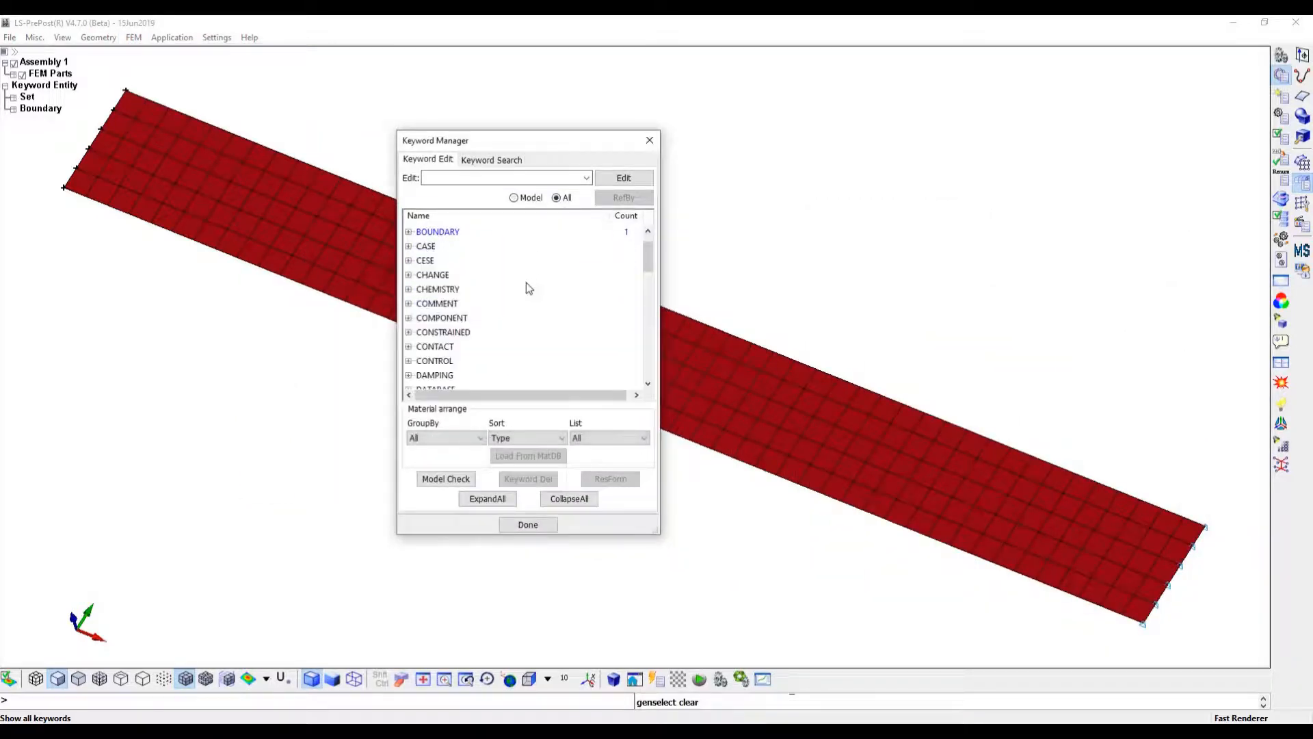
scroll(526, 283, "down", 8)
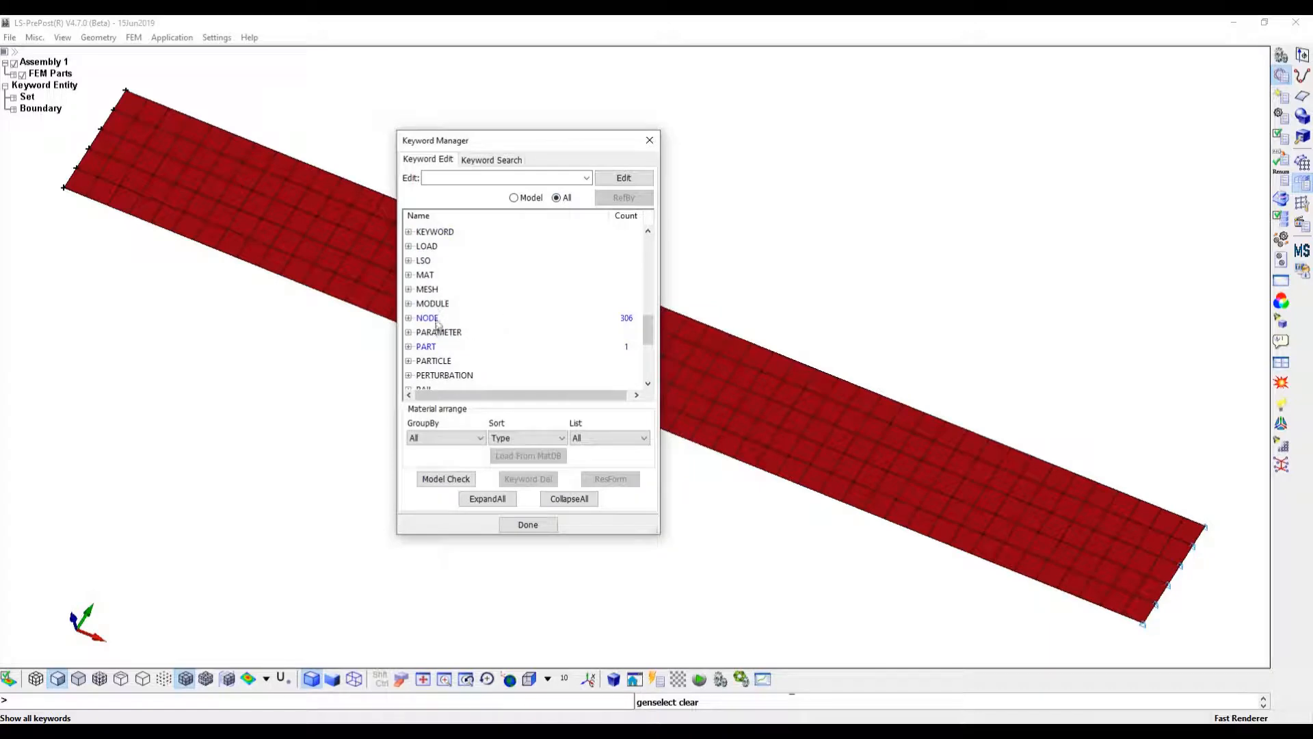
left_click(409, 275)
scroll(506, 297, "down", 5)
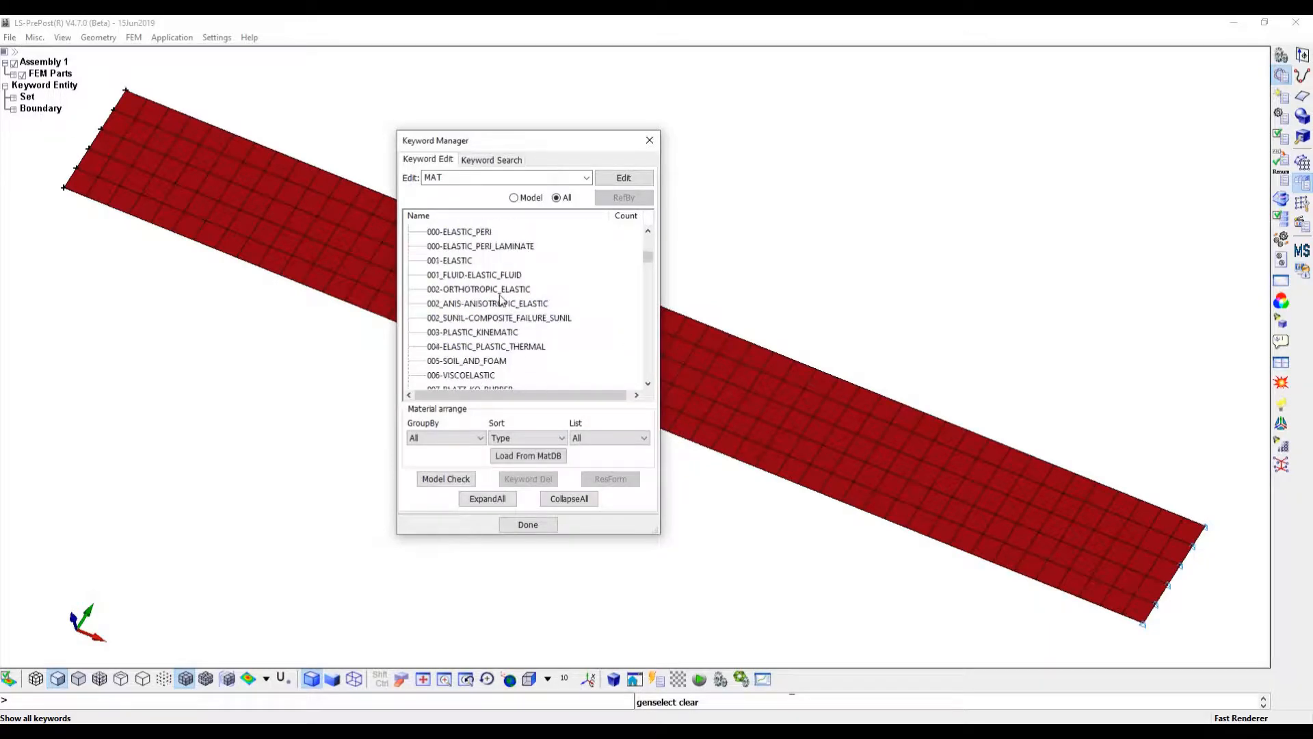
double_click(451, 260)
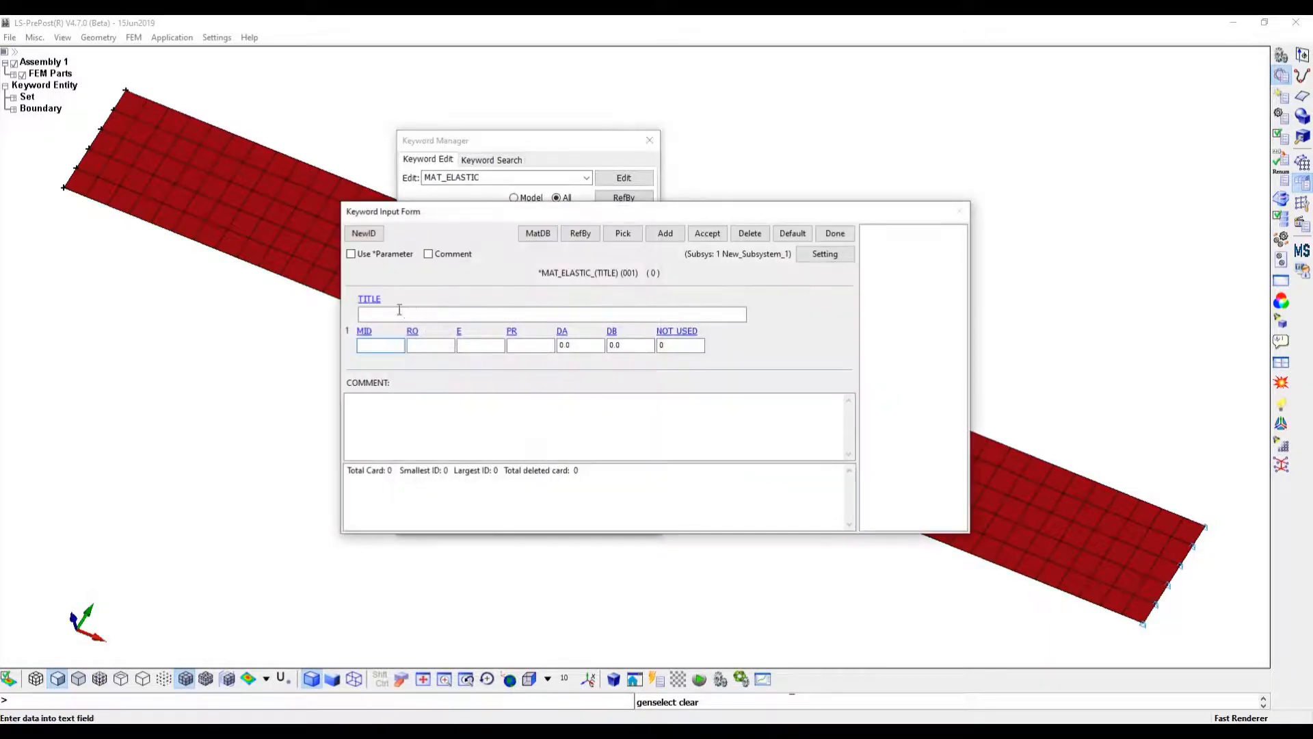
Define the elastic material Linear_Steel with MID 1, density 7.8e-9, Young's modulus 200000 and Poisson's ratio 0.3
left_click(385, 314)
type("Linear_Steel")
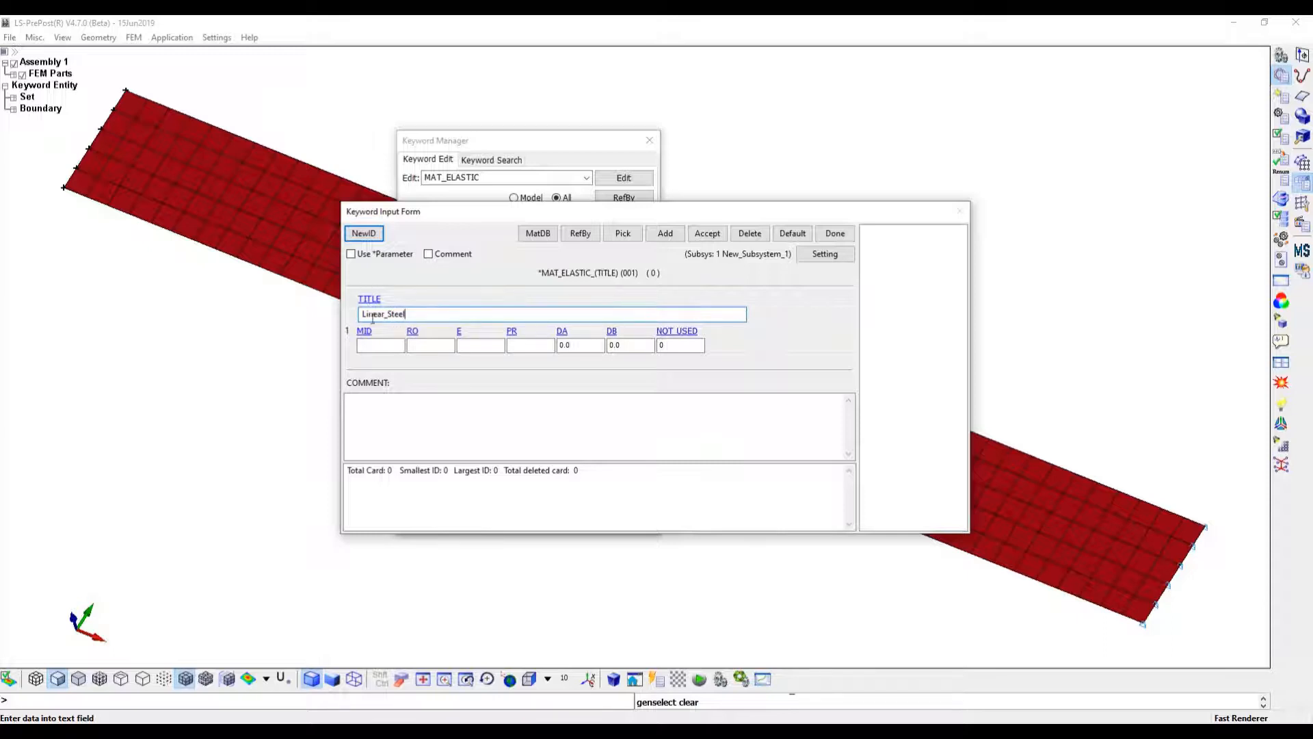
left_click(386, 345)
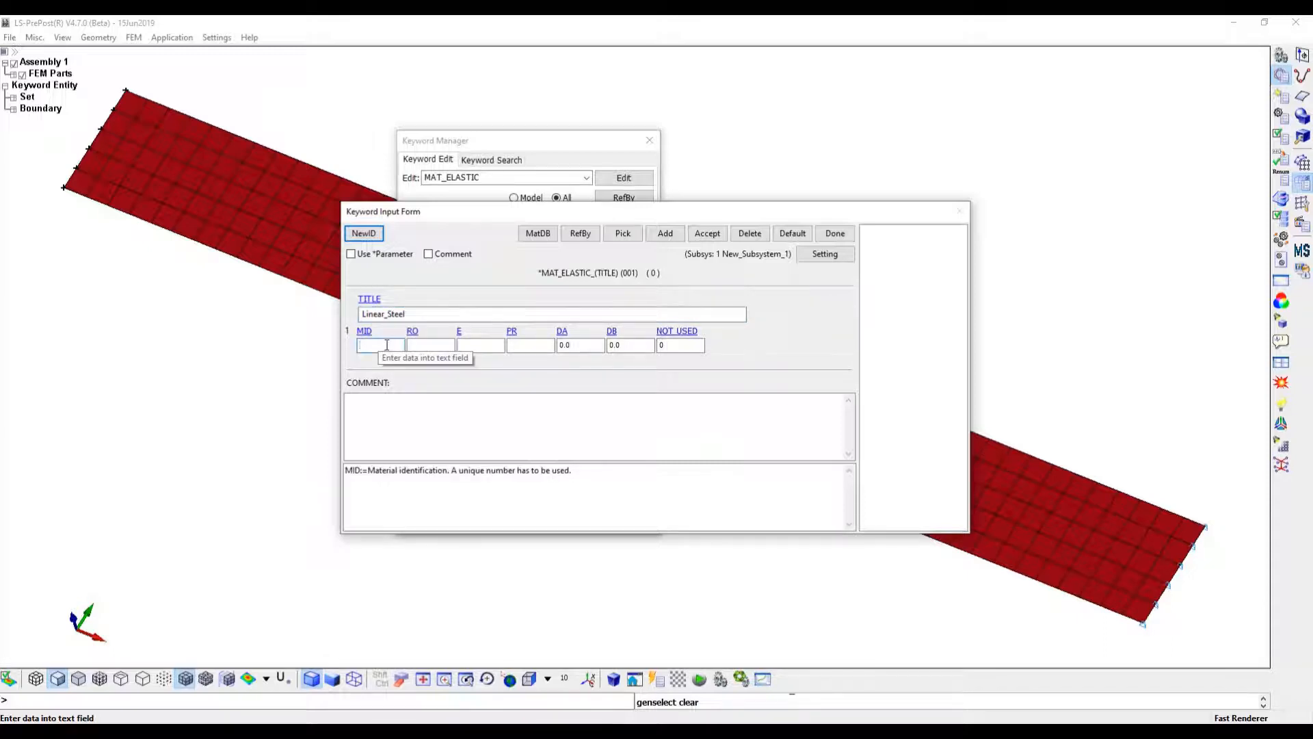
type("1")
left_click(439, 345)
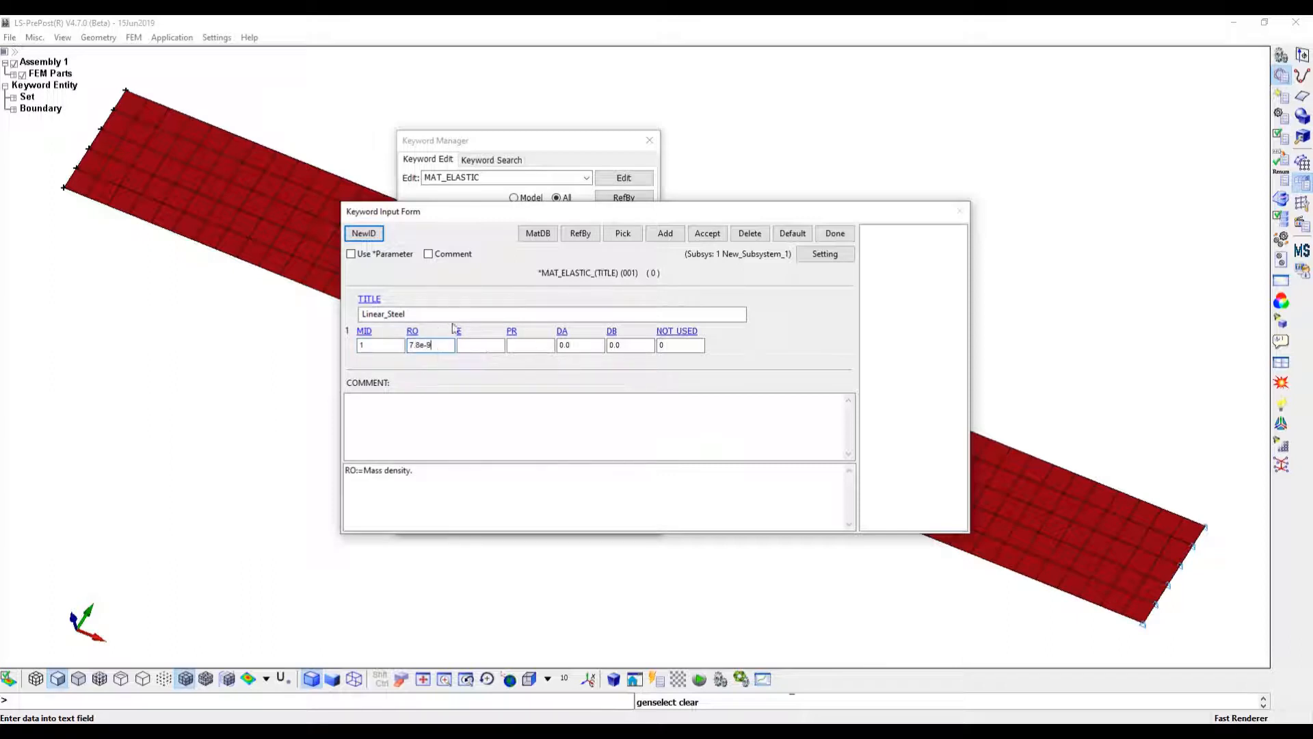
left_click(484, 344)
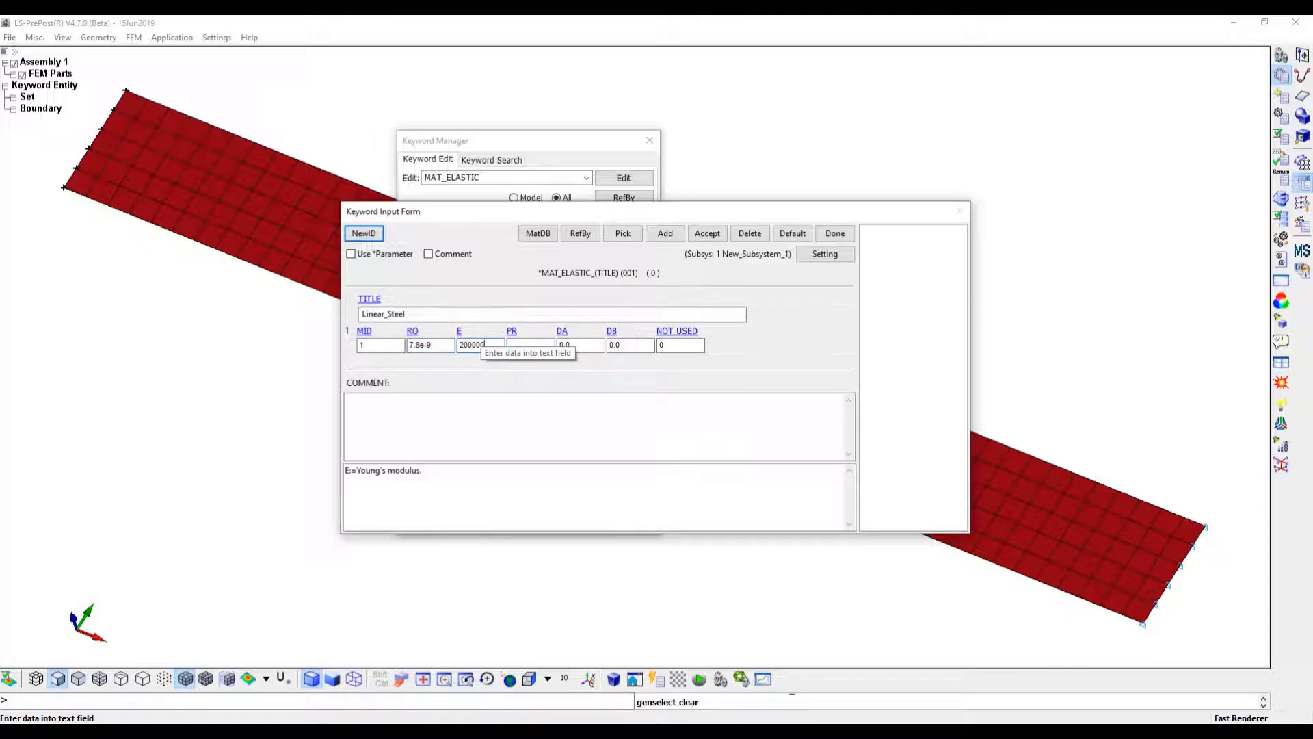
left_click(531, 344)
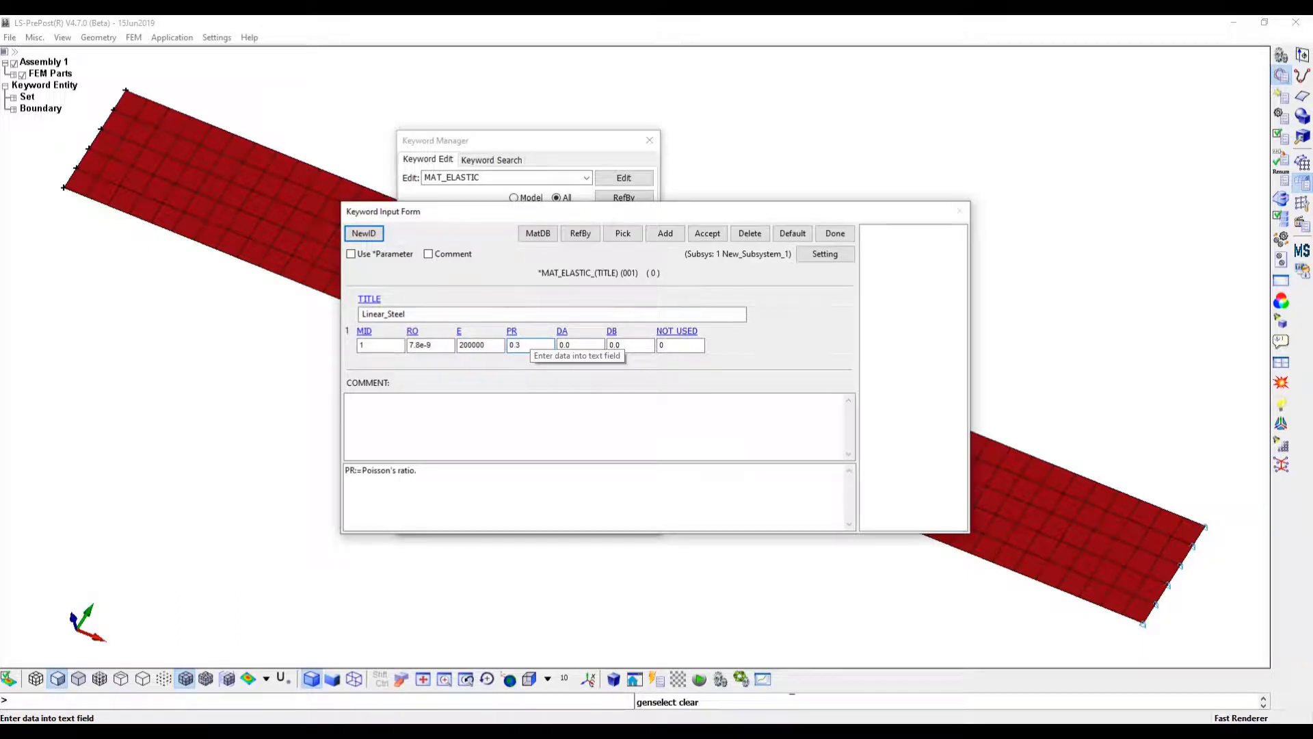
type("0.3")
left_click(707, 233)
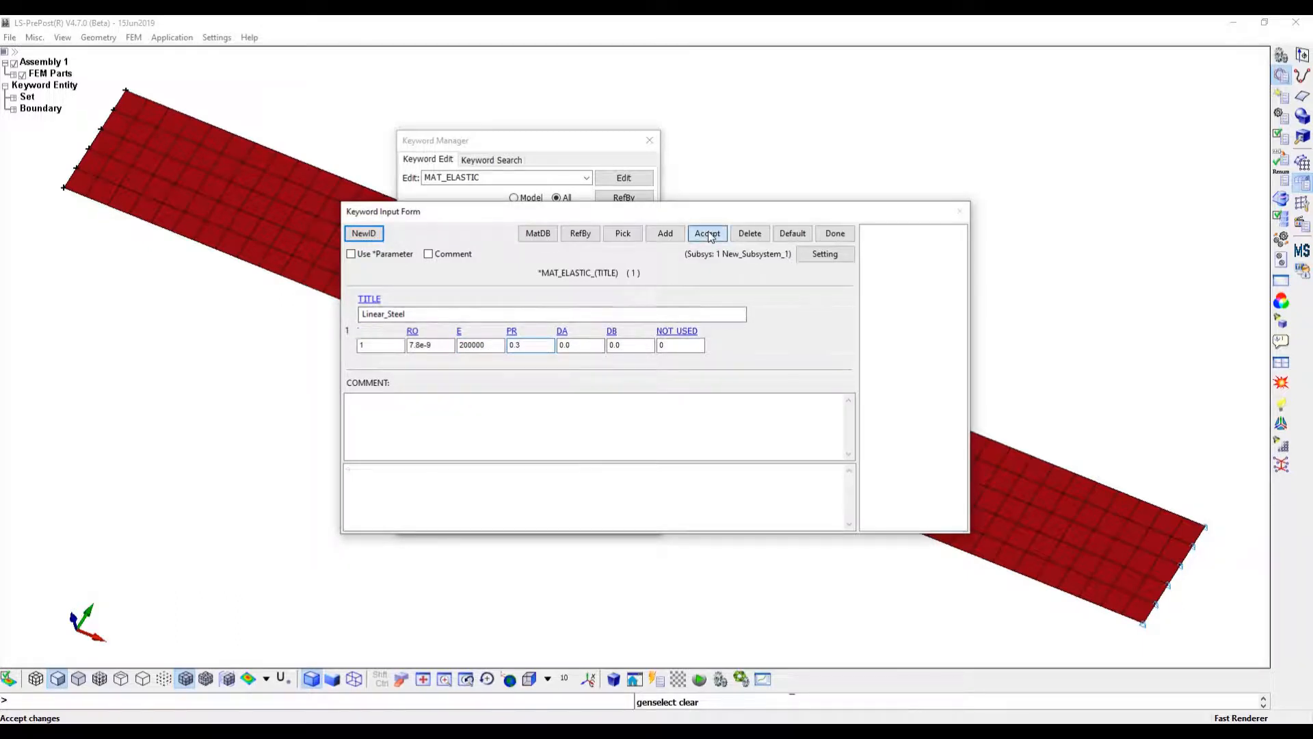
left_click(835, 233)
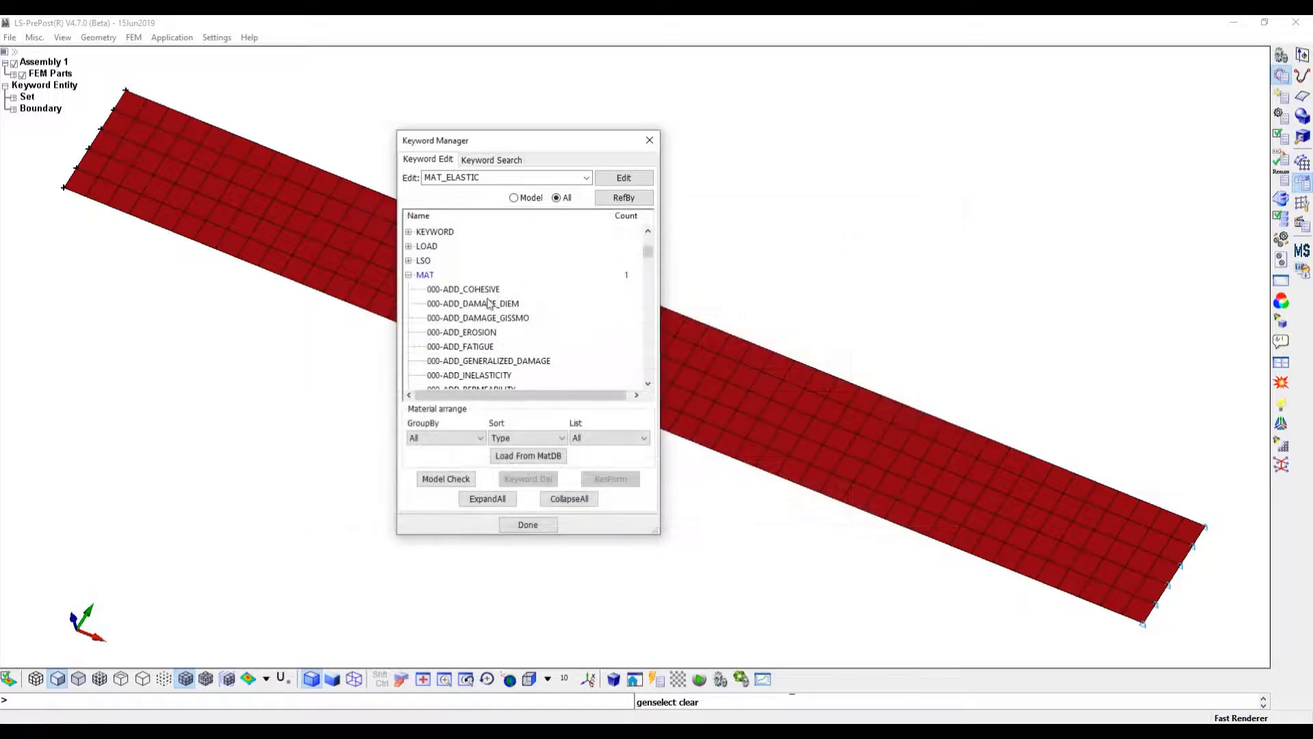
Open a SECTION_SHELL keyword form from the full keyword list
double_click(423, 275)
scroll(474, 305, "down", 2)
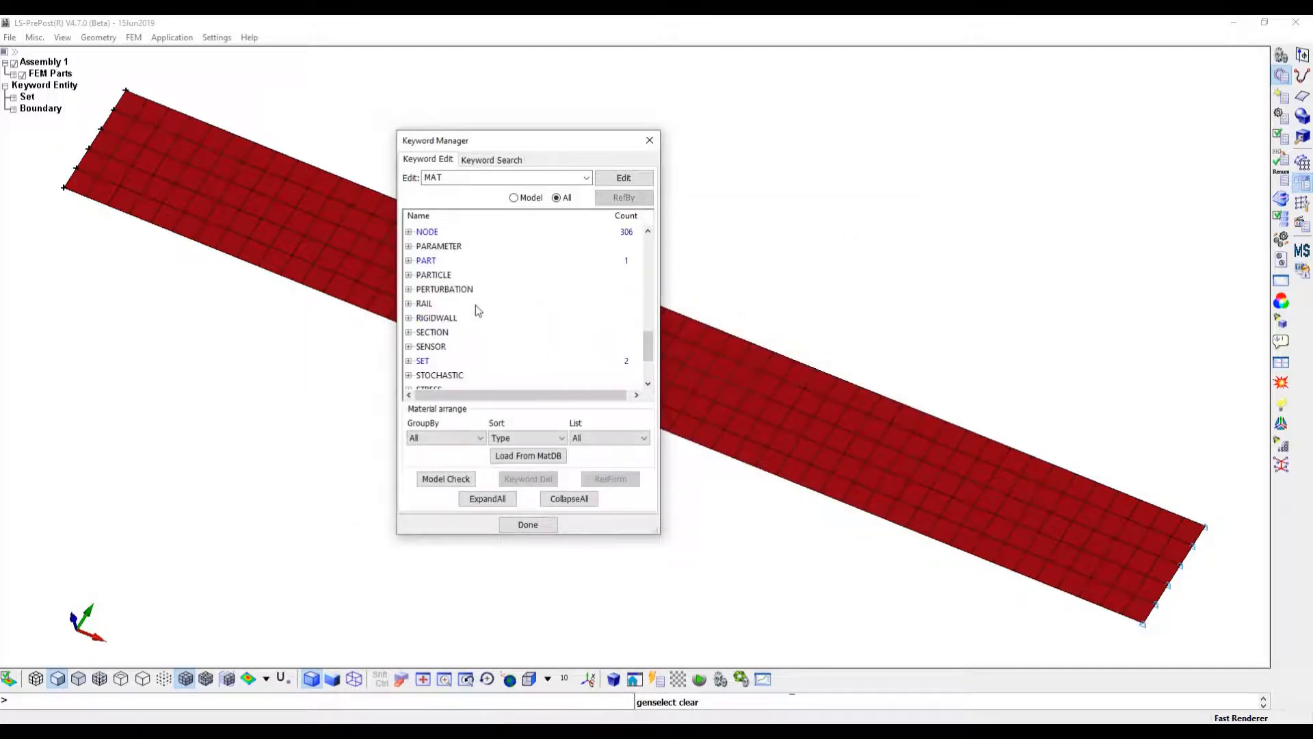
double_click(472, 331)
scroll(493, 332, "down", 3)
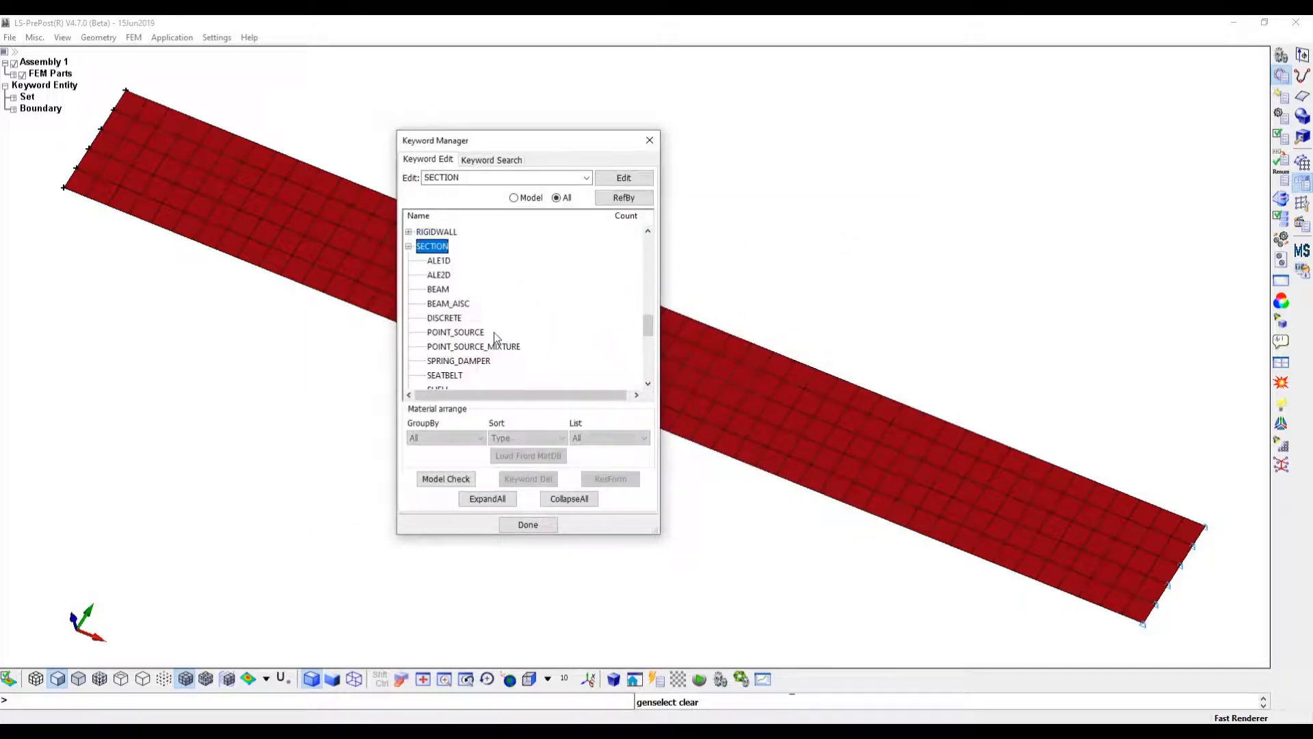
double_click(494, 345)
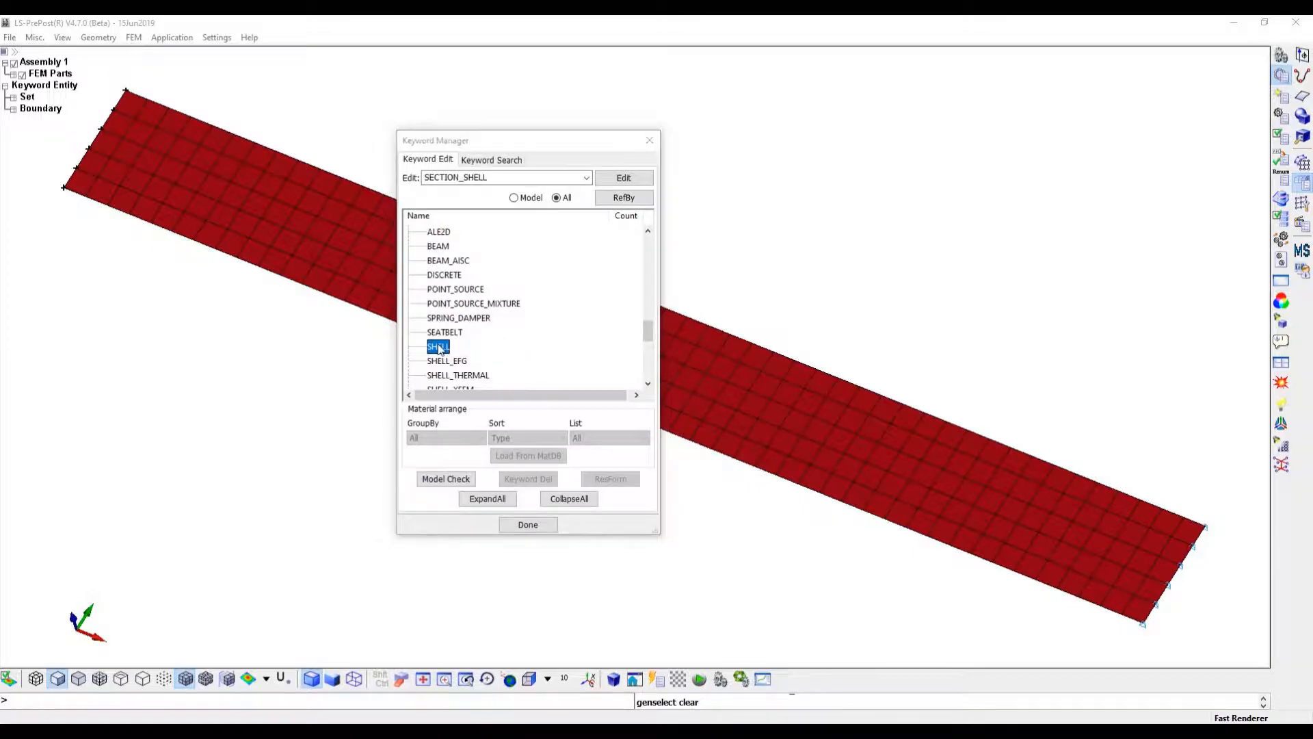
Define the shell section Shell_1.0mm with SECID 1, ELFORM 16 and thickness T1 of 1
left_click(459, 314)
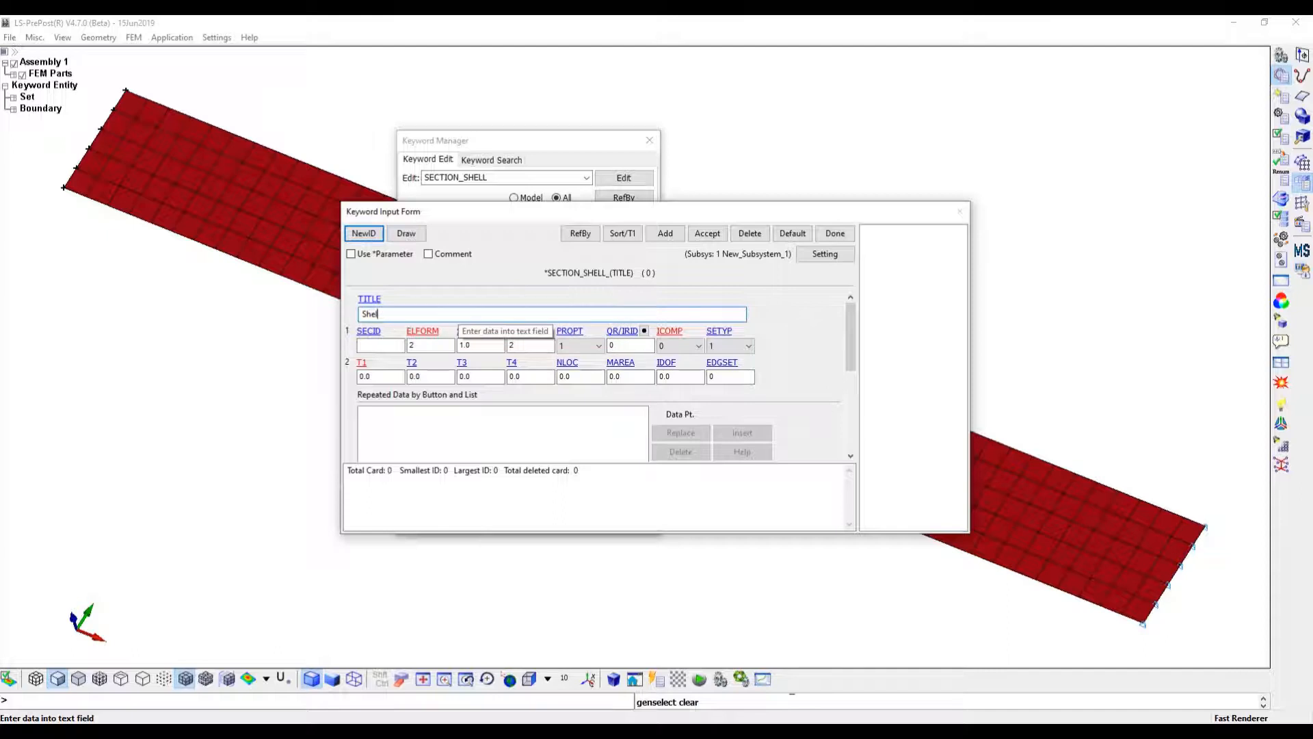
type("Shell_1.0mm")
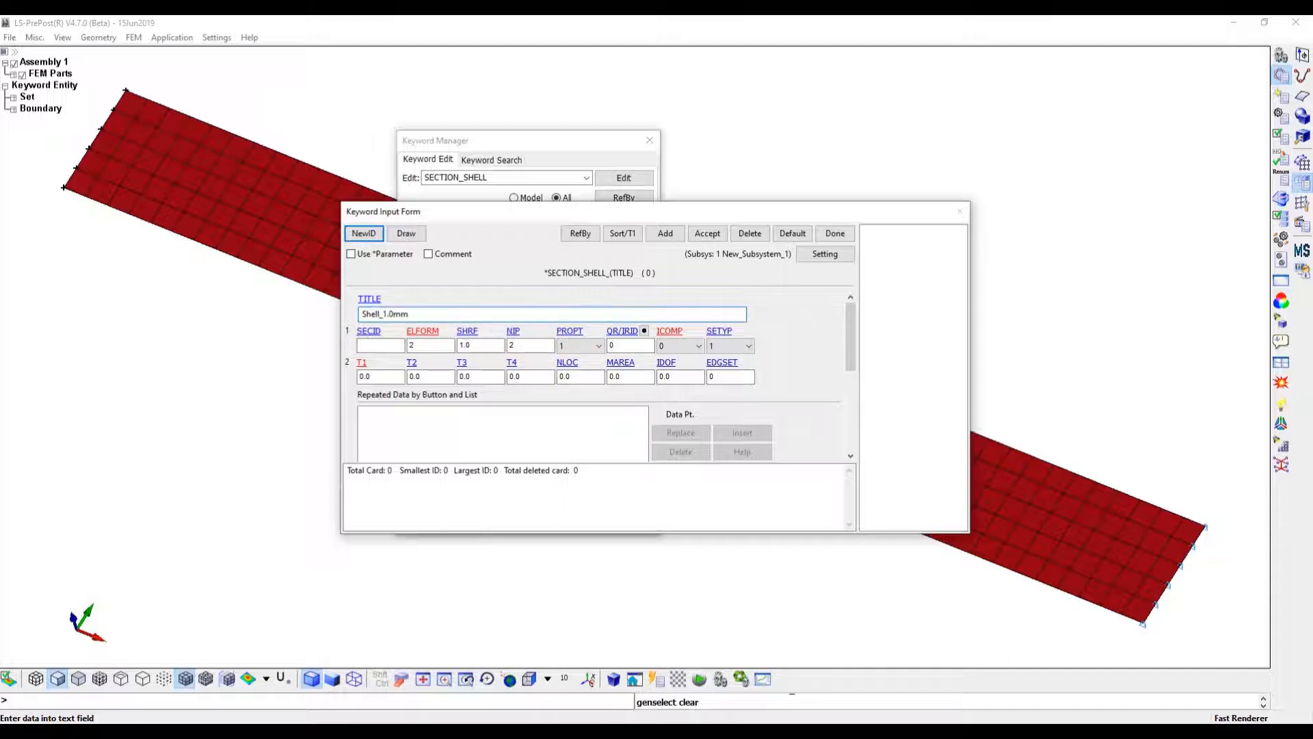
left_click(391, 344)
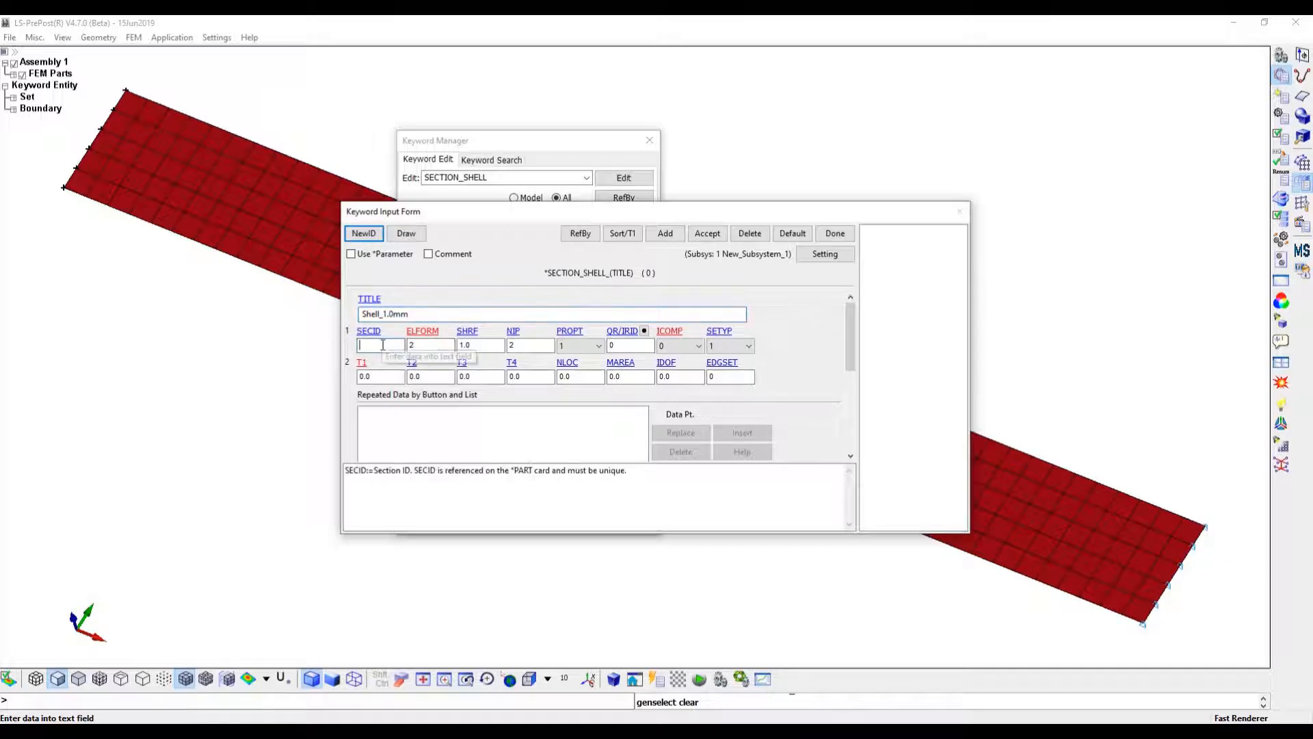
type("1")
left_click(431, 347)
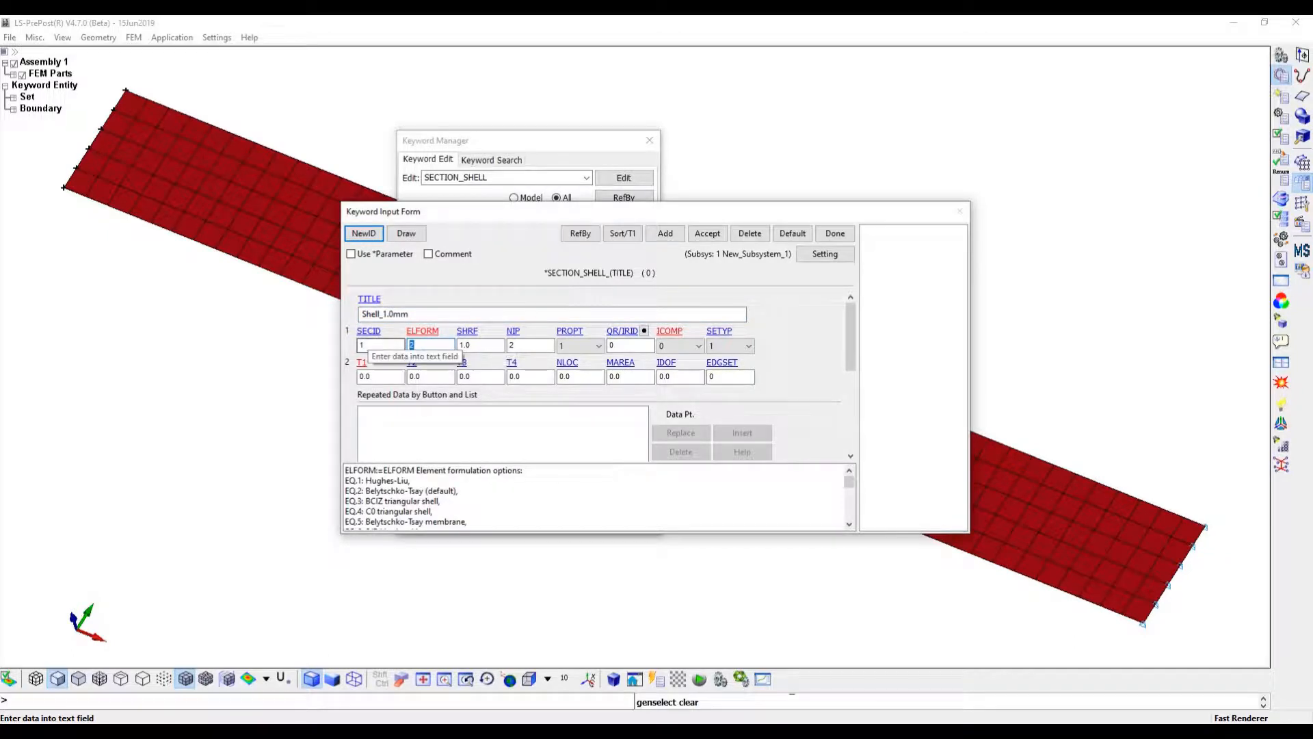
type("16")
left_click(378, 376)
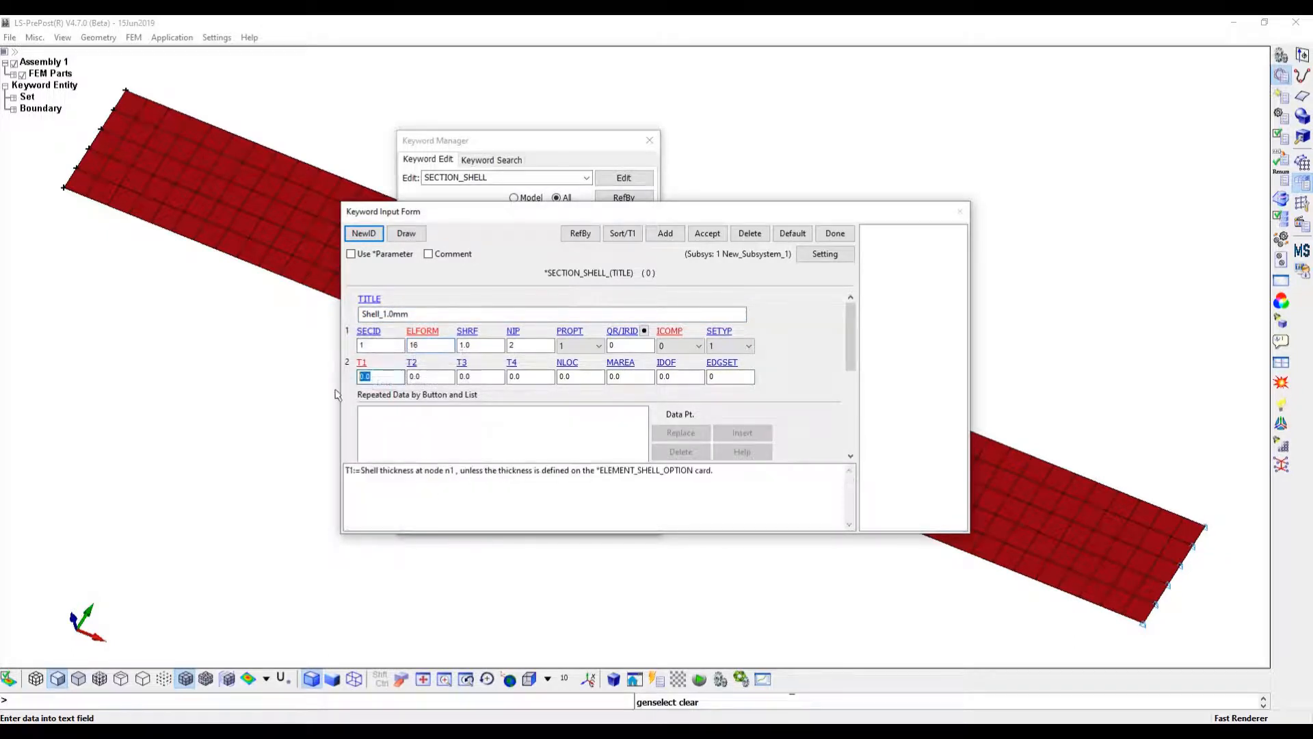
type("1")
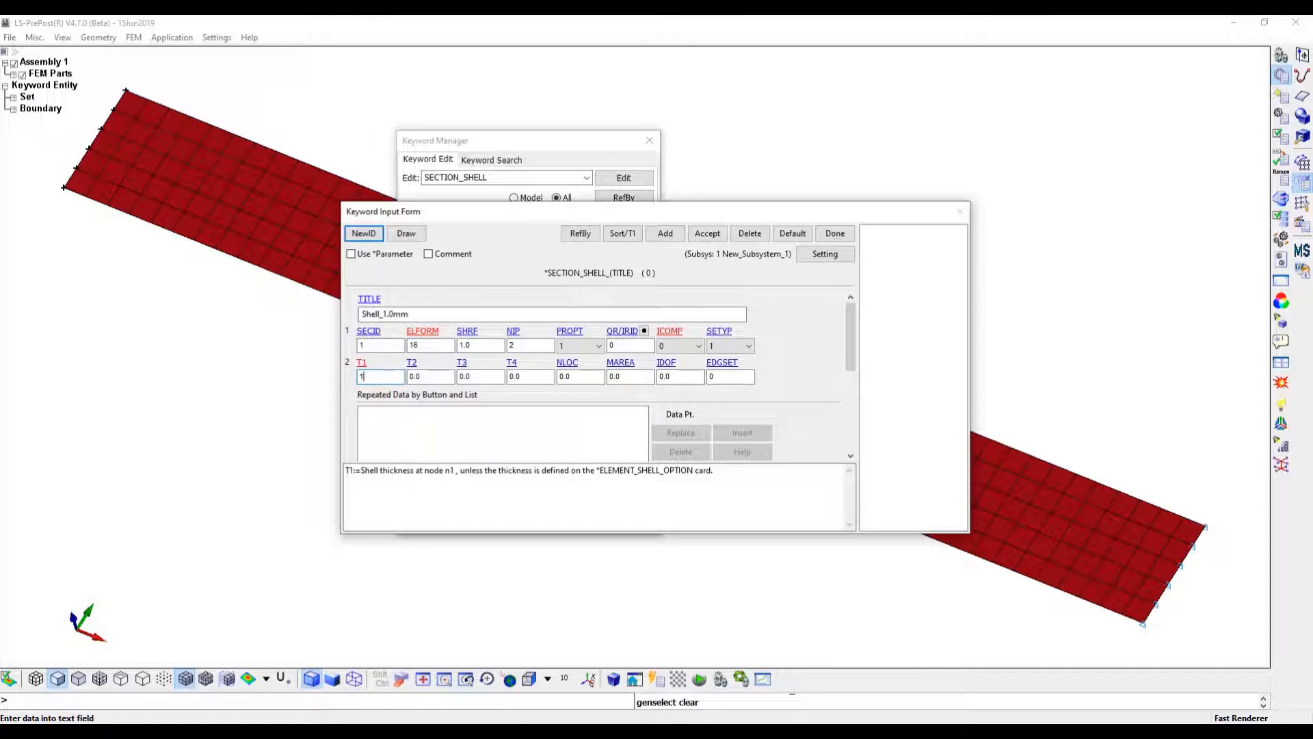
left_click(707, 233)
left_click(835, 233)
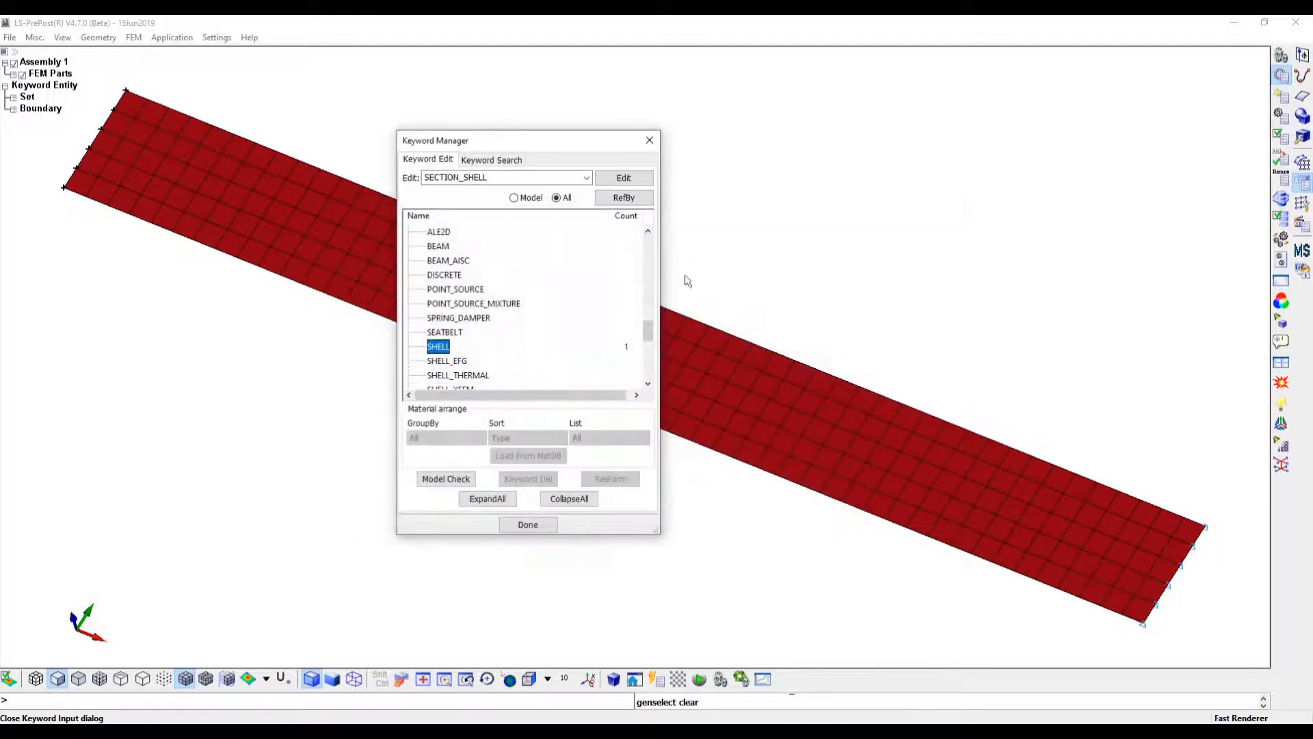
Open the existing Beam part definition from the model's keywords and link the Shell_1.0mm section to it
left_click(514, 198)
left_click(408, 303)
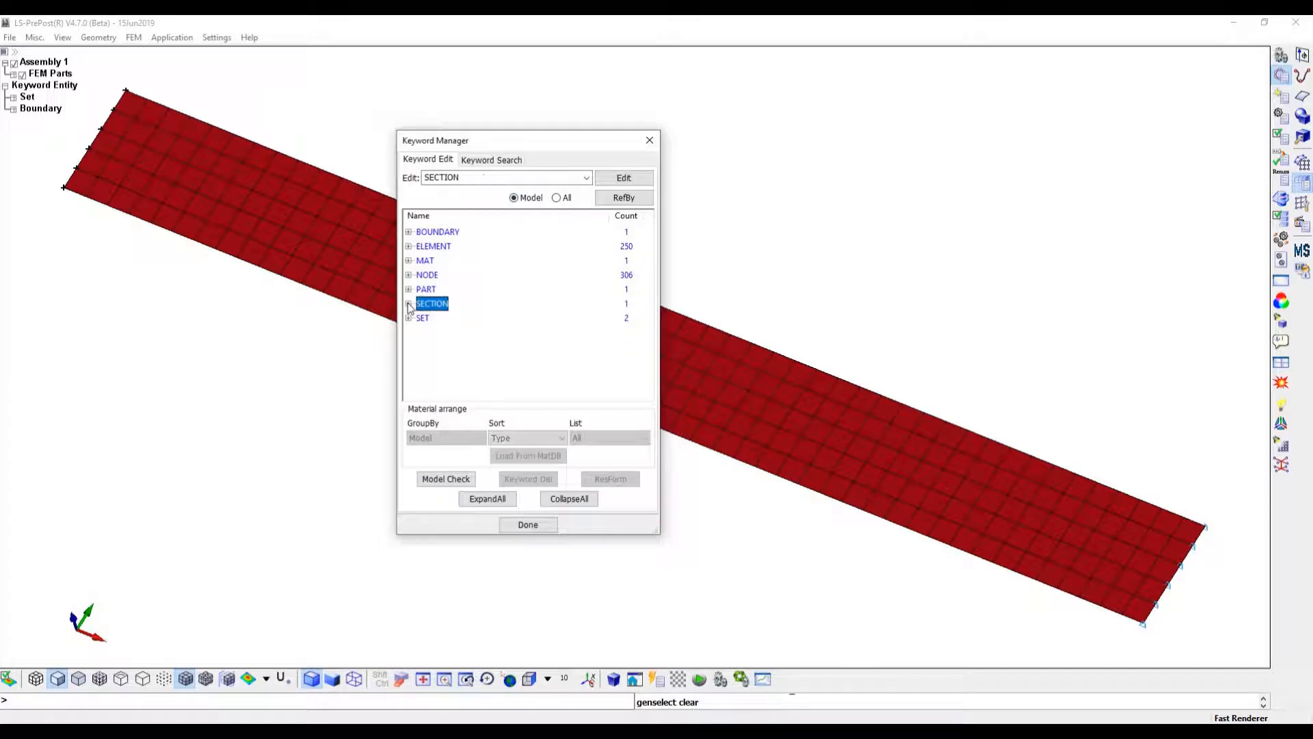
left_click(408, 288)
left_click(424, 289)
double_click(436, 303)
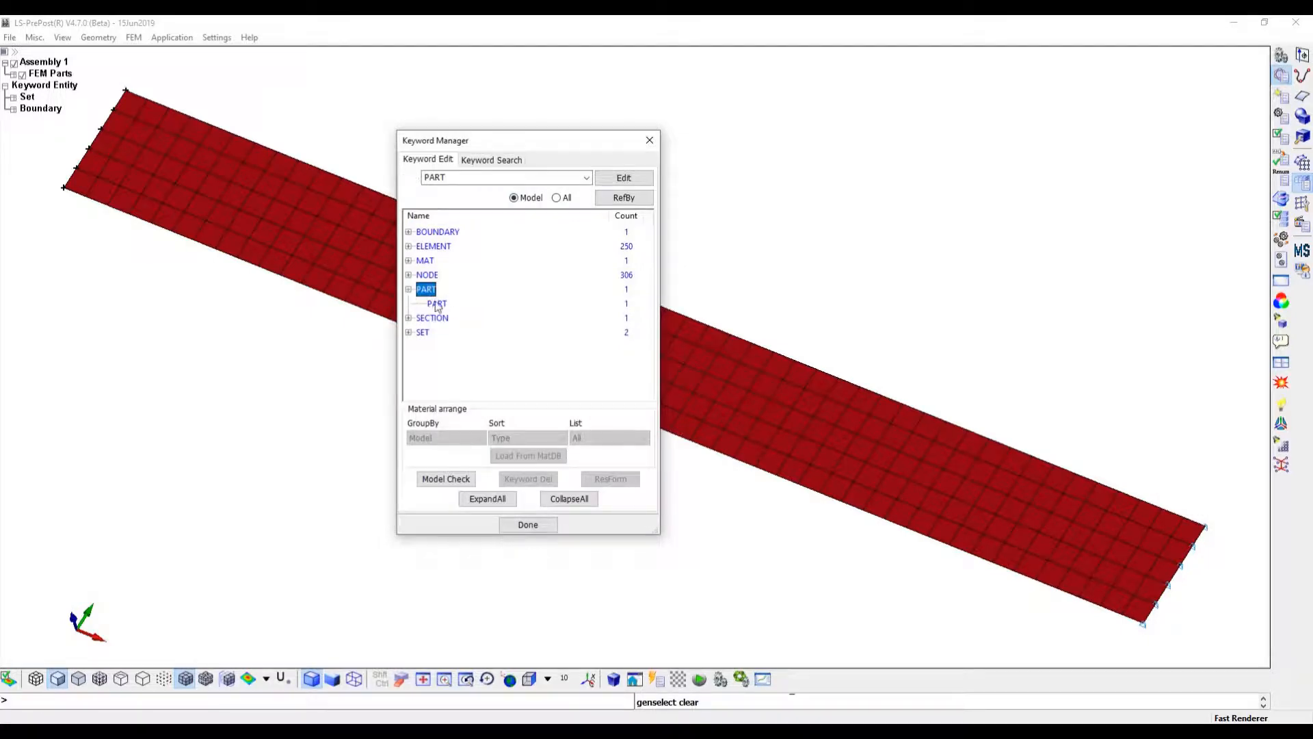
left_click(438, 329)
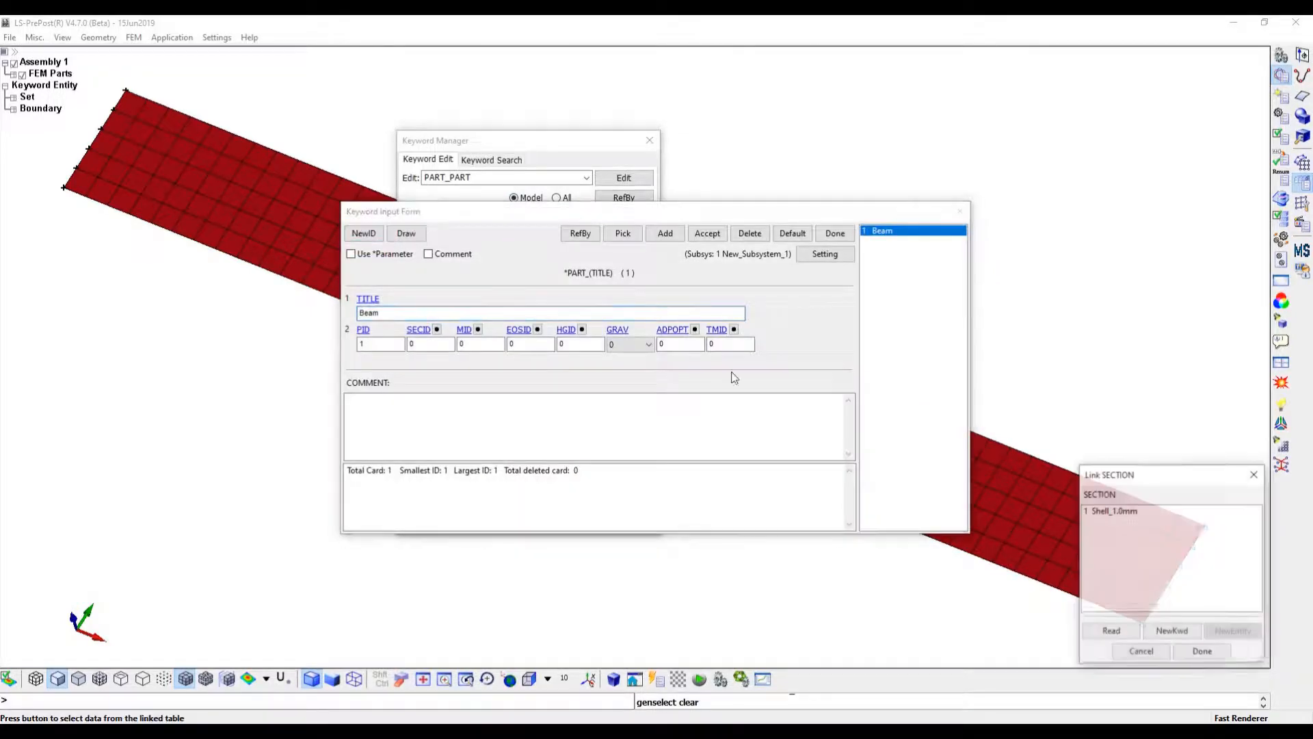
left_click(1116, 510)
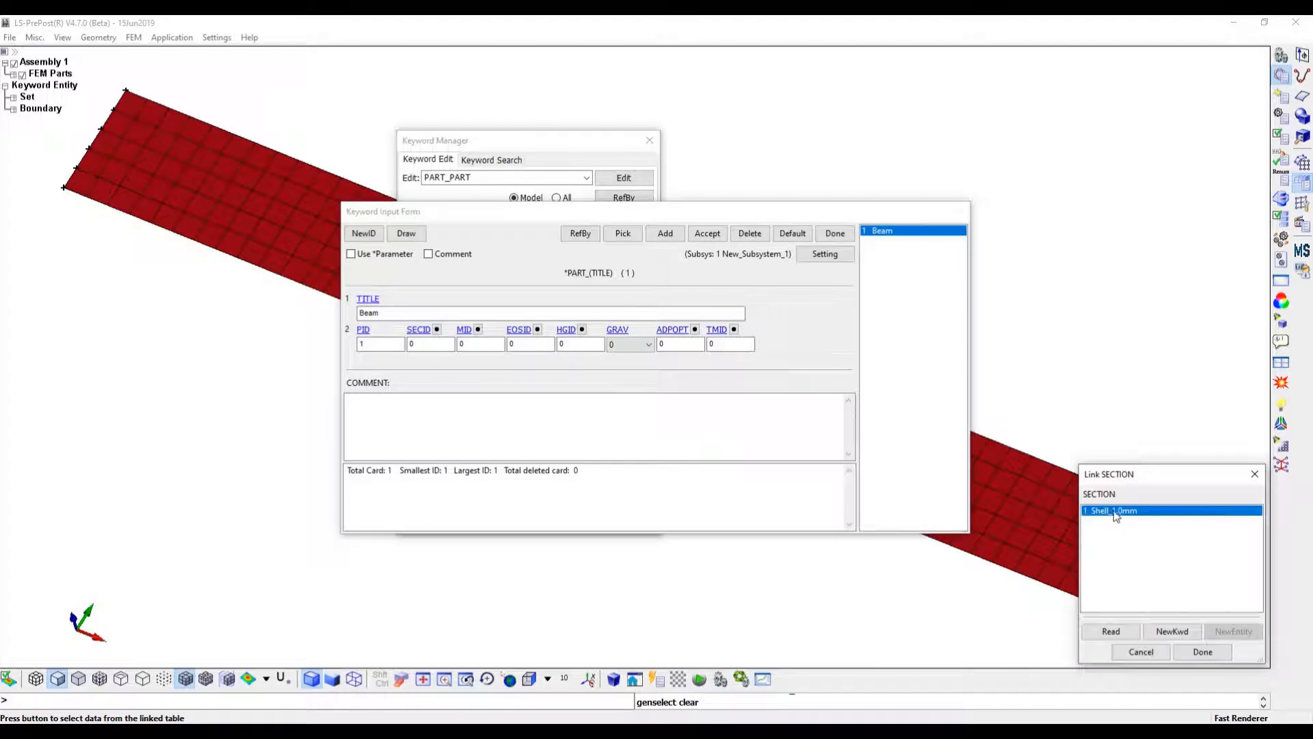
left_click(1202, 651)
Link the Linear_Steel material to the Beam part and save the part definition
left_click(465, 329)
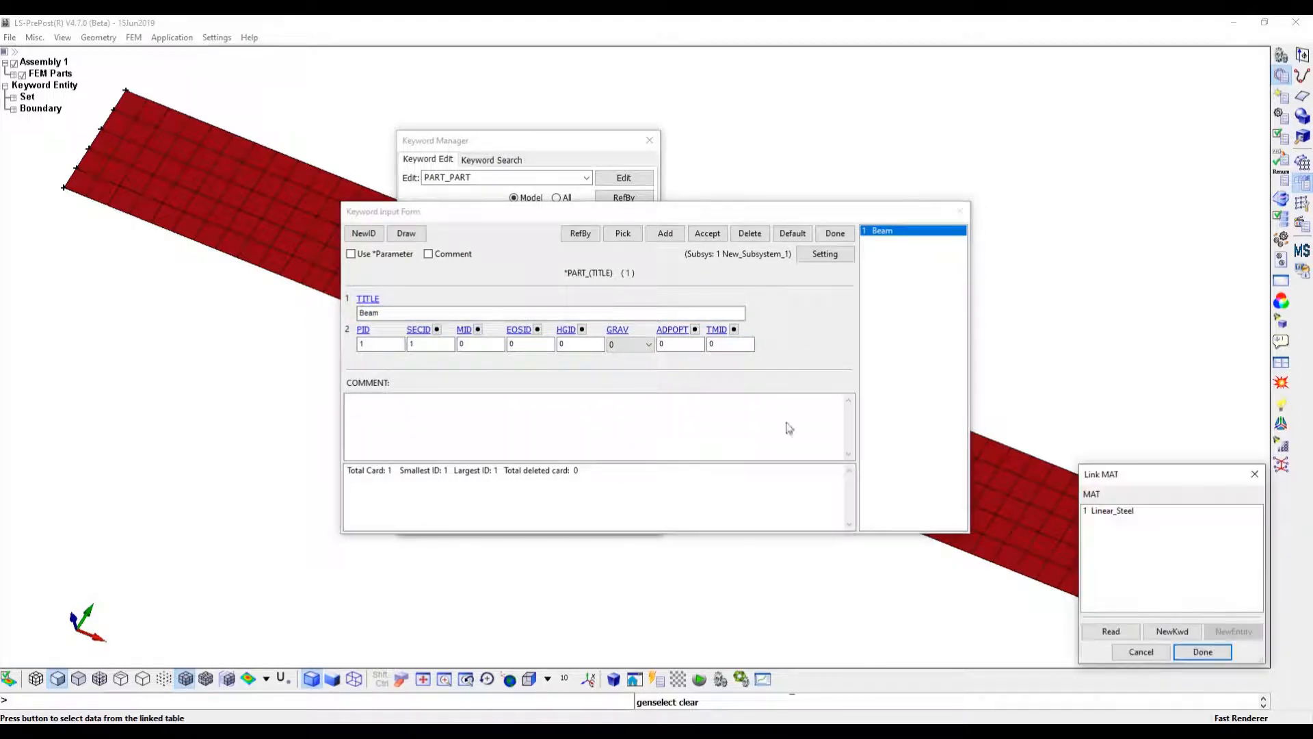
left_click(1133, 514)
left_click(1202, 651)
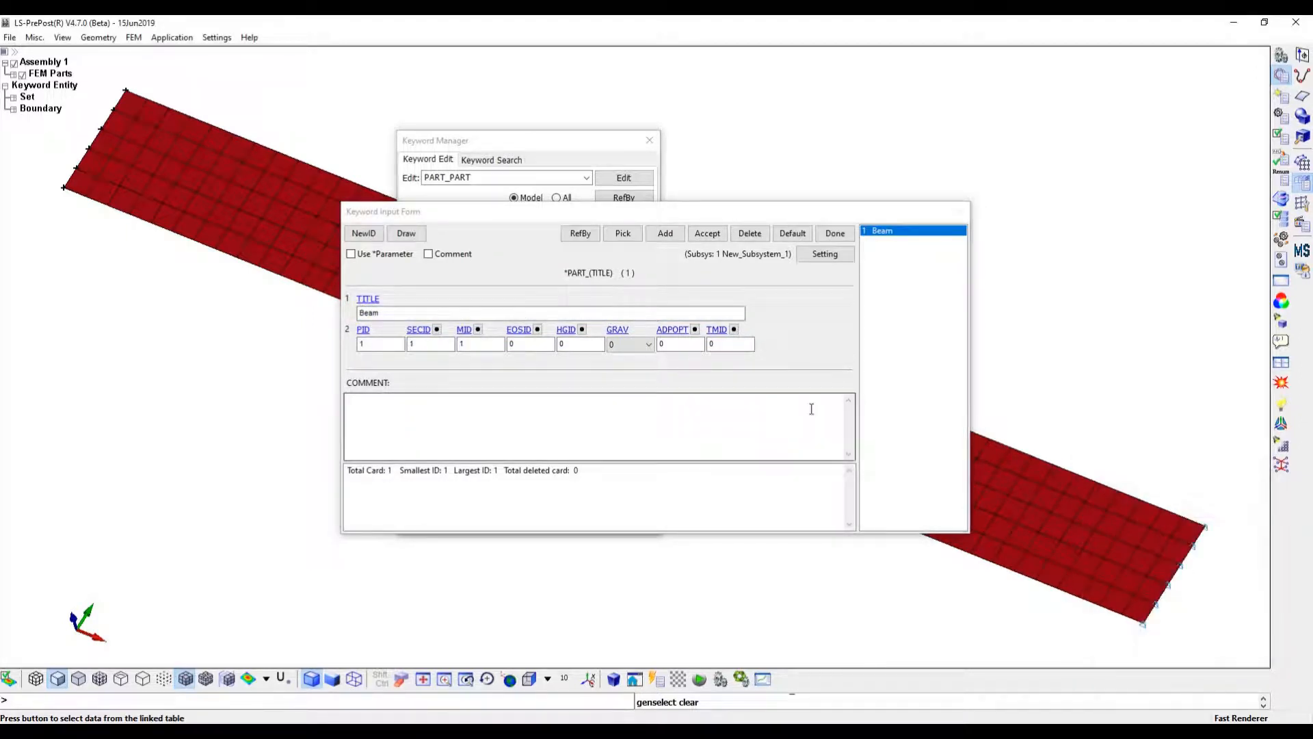
left_click(707, 233)
left_click(834, 233)
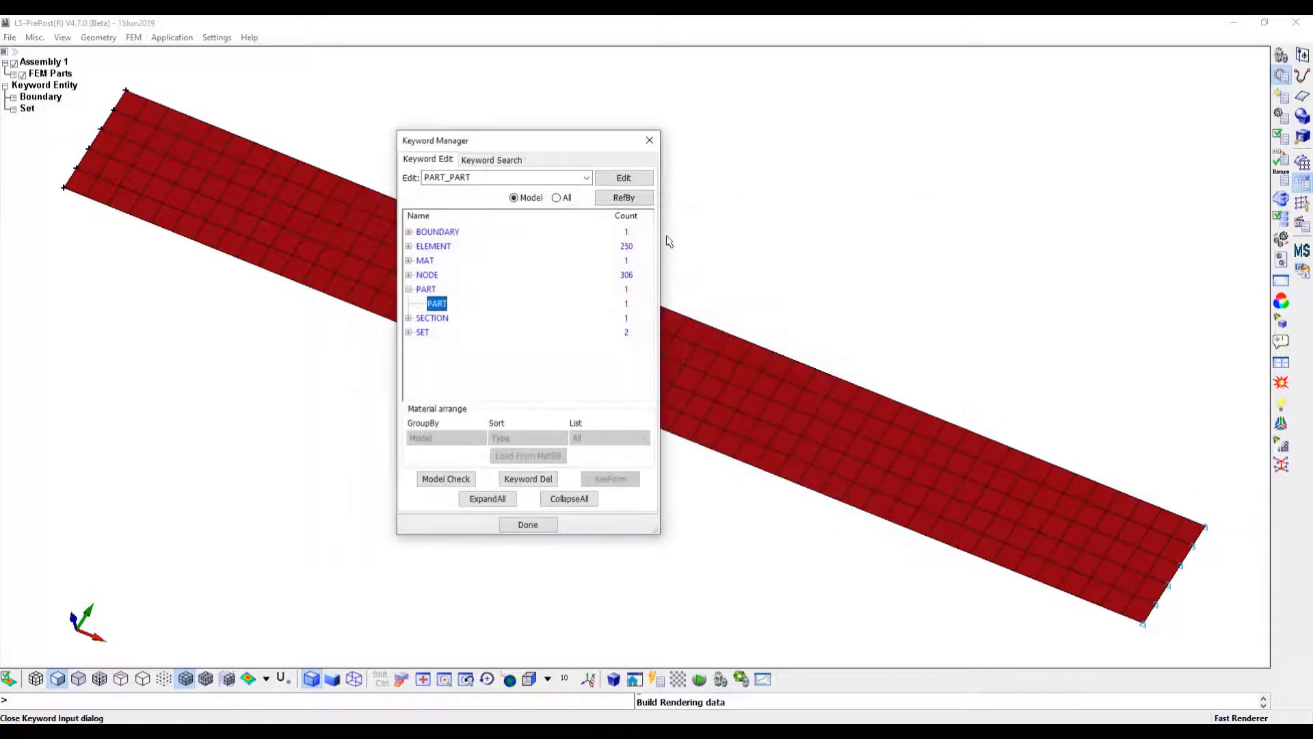
Open a BOUNDARY_PRESCRIBED_MOTION_SET keyword form from the full keyword list
left_click(556, 198)
scroll(504, 269, "up", 5)
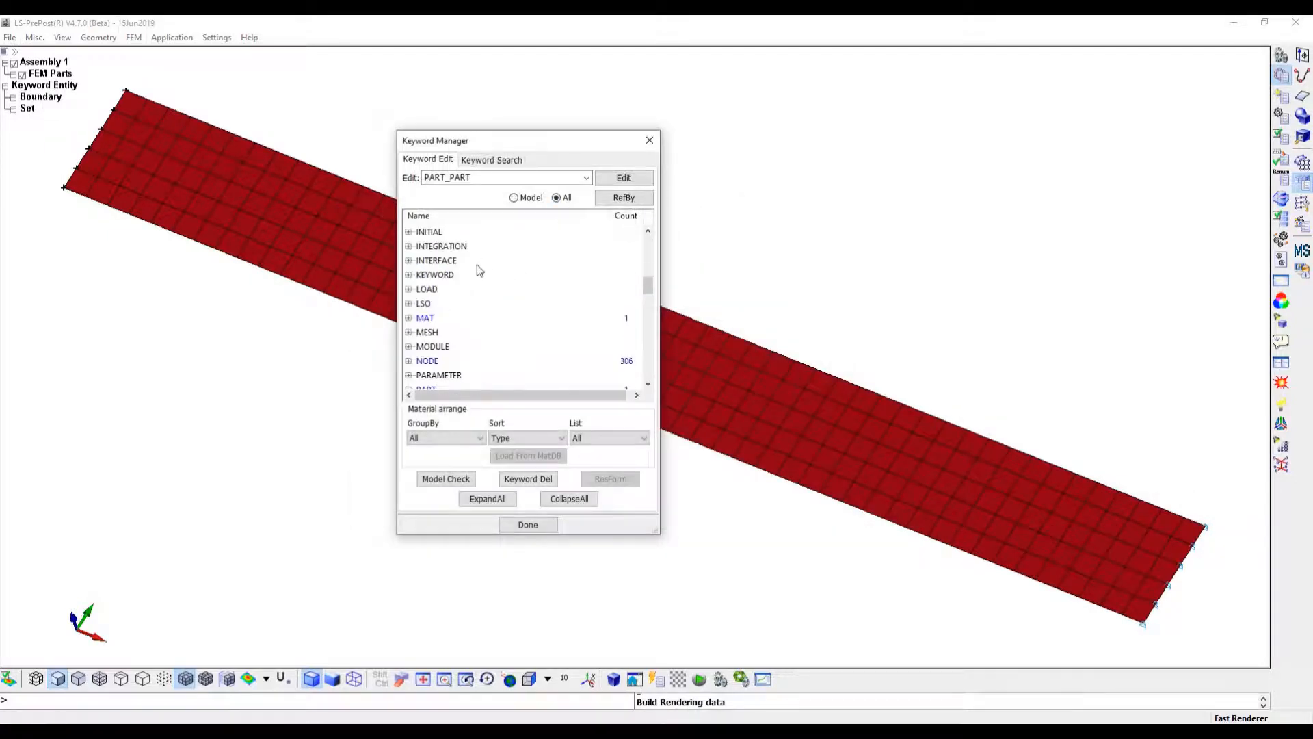
double_click(421, 346)
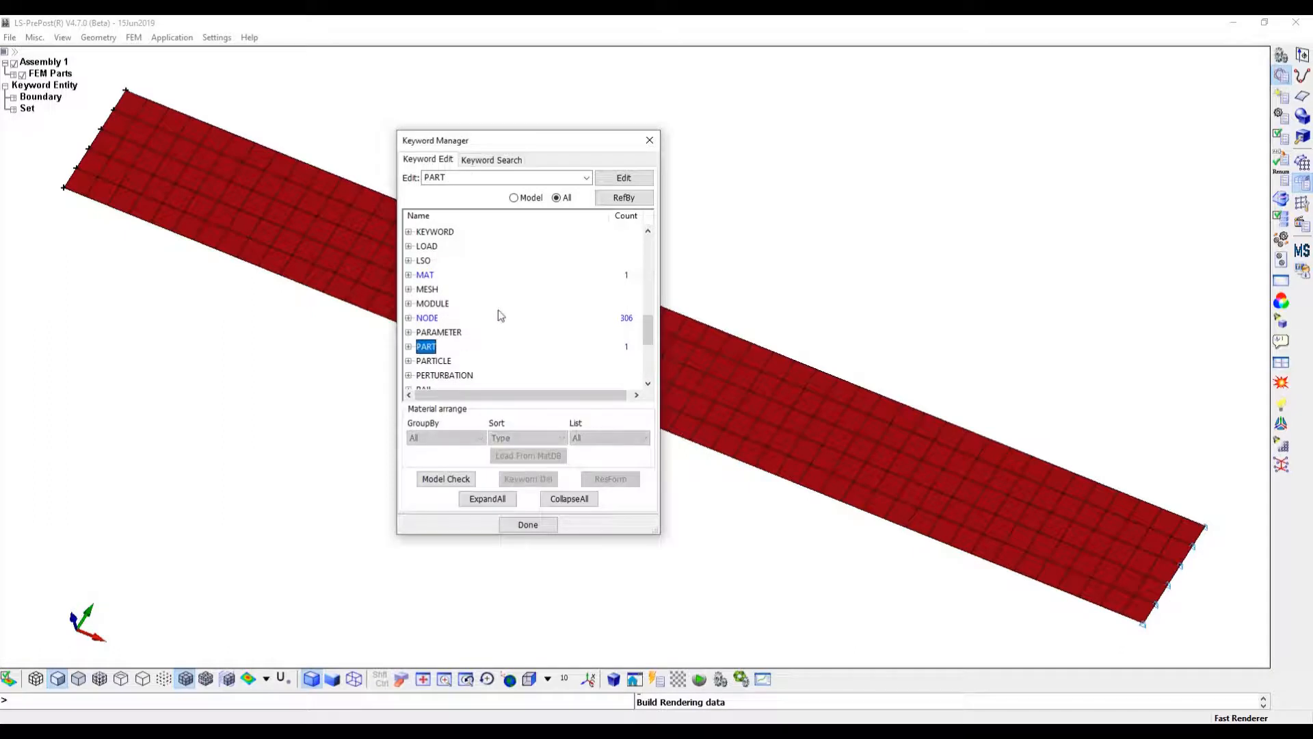
scroll(500, 311, "up", 3)
scroll(502, 311, "up", 6)
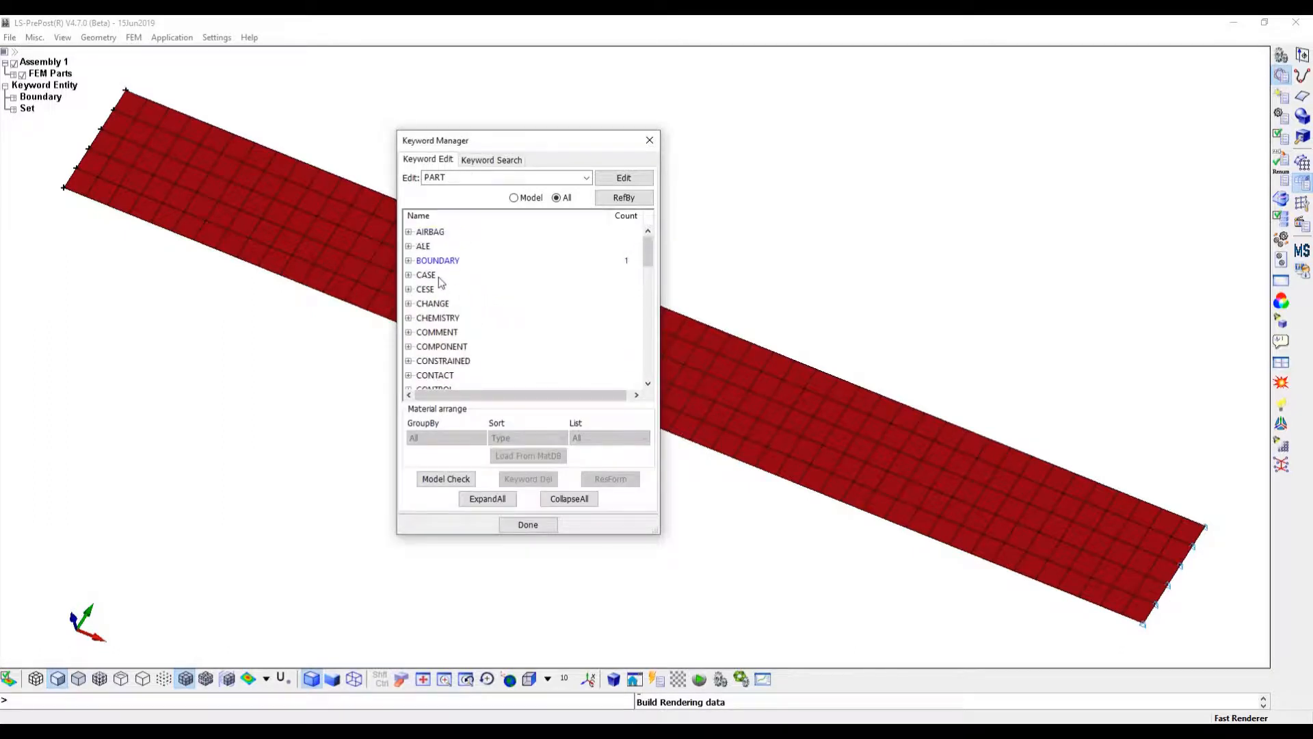
left_click(410, 262)
double_click(438, 267)
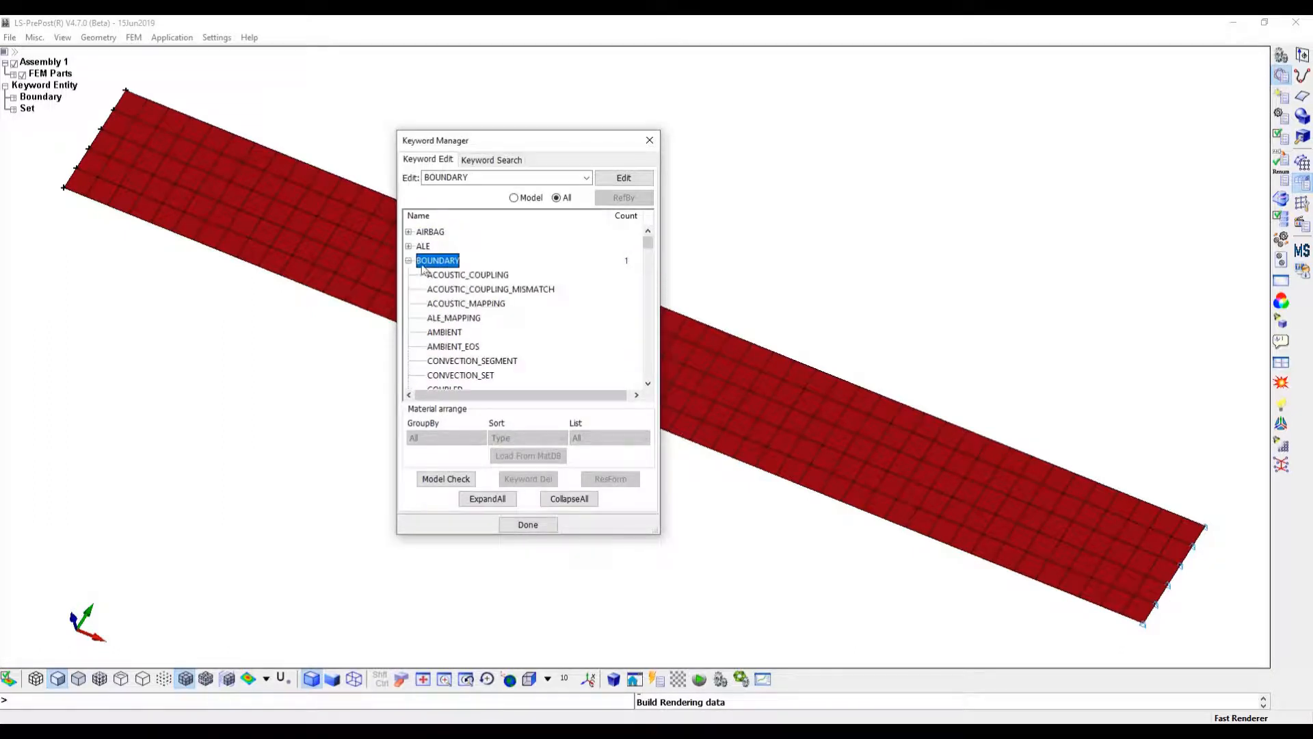
scroll(519, 301, "down", 6)
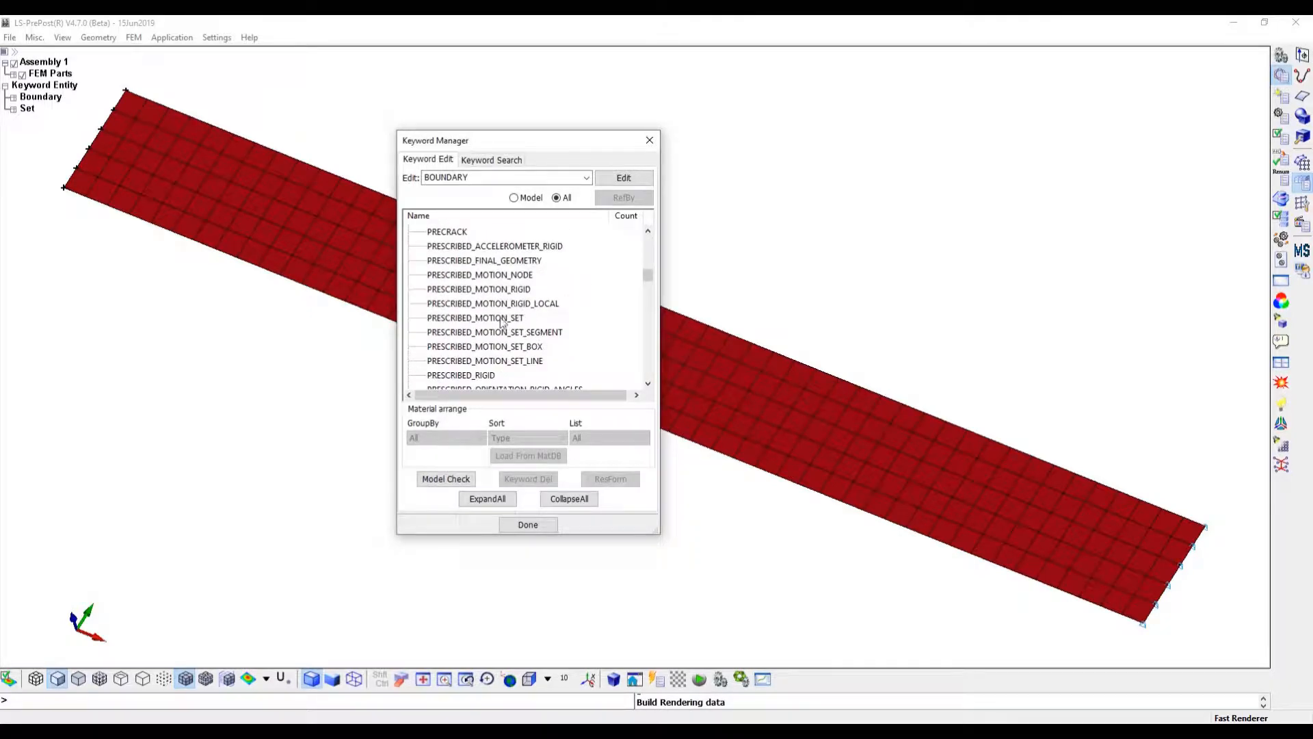
double_click(502, 318)
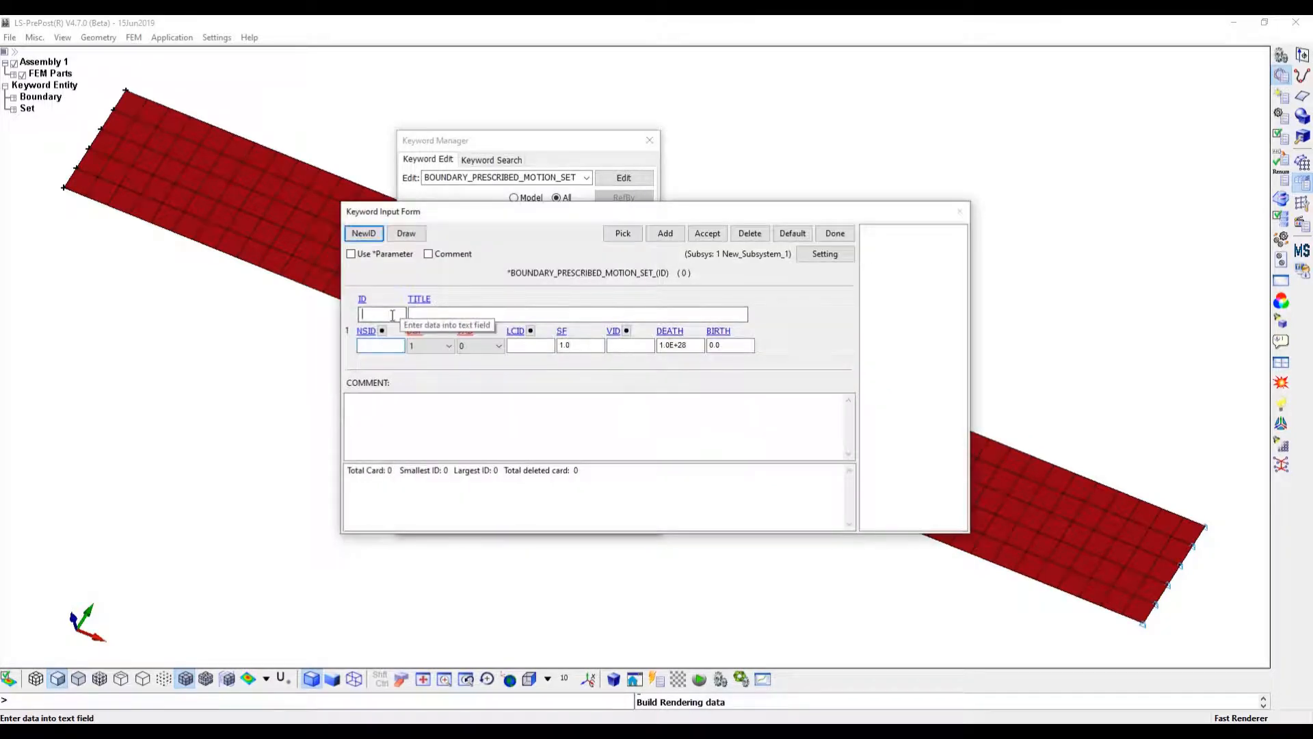
Give the prescribed motion ID 1 and the title Disp_Load, and link its NSID to the Load_Nodes node set
type("1")
key("Tab")
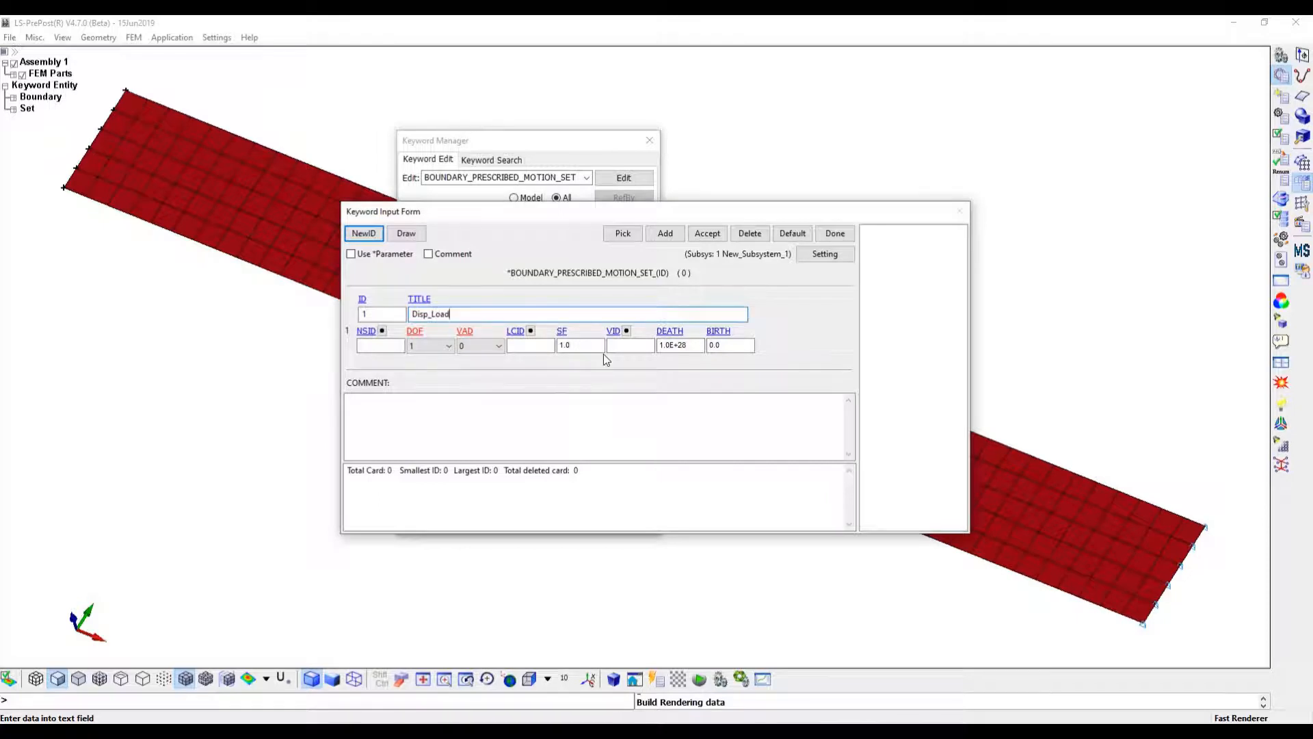
left_click(382, 331)
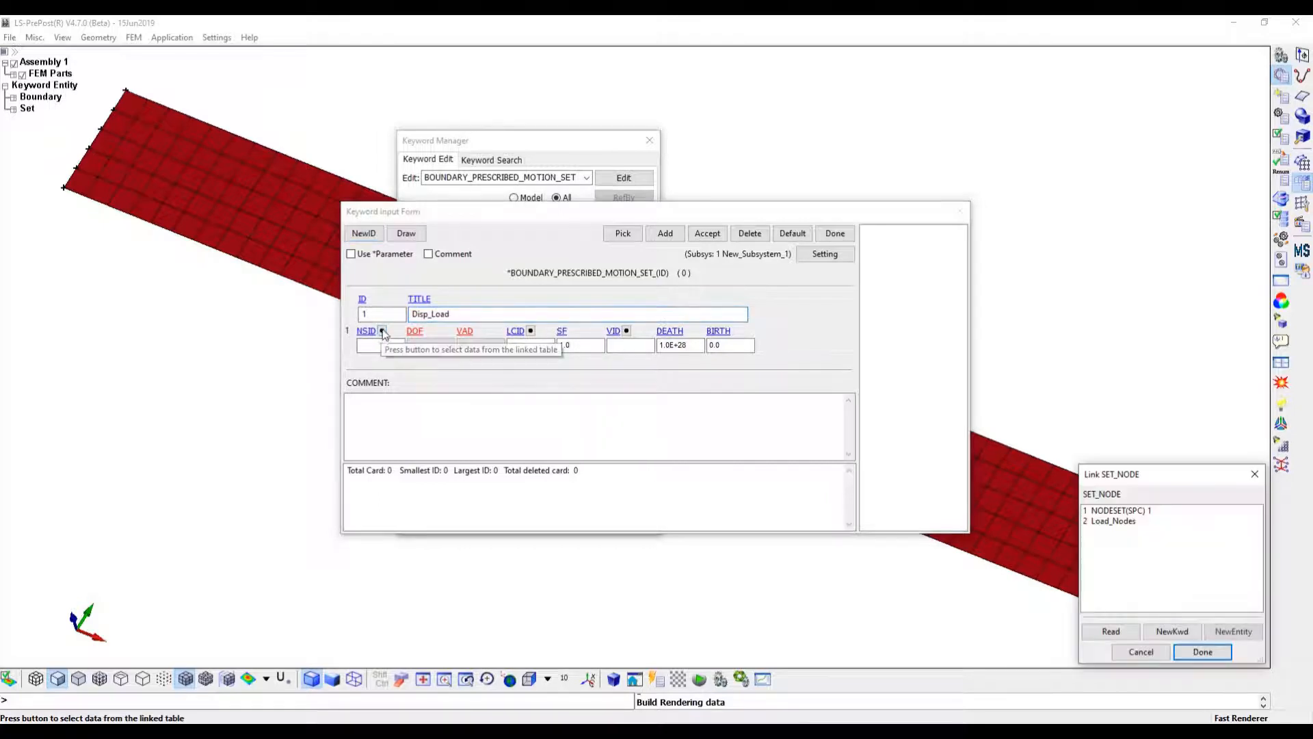
left_click(1105, 521)
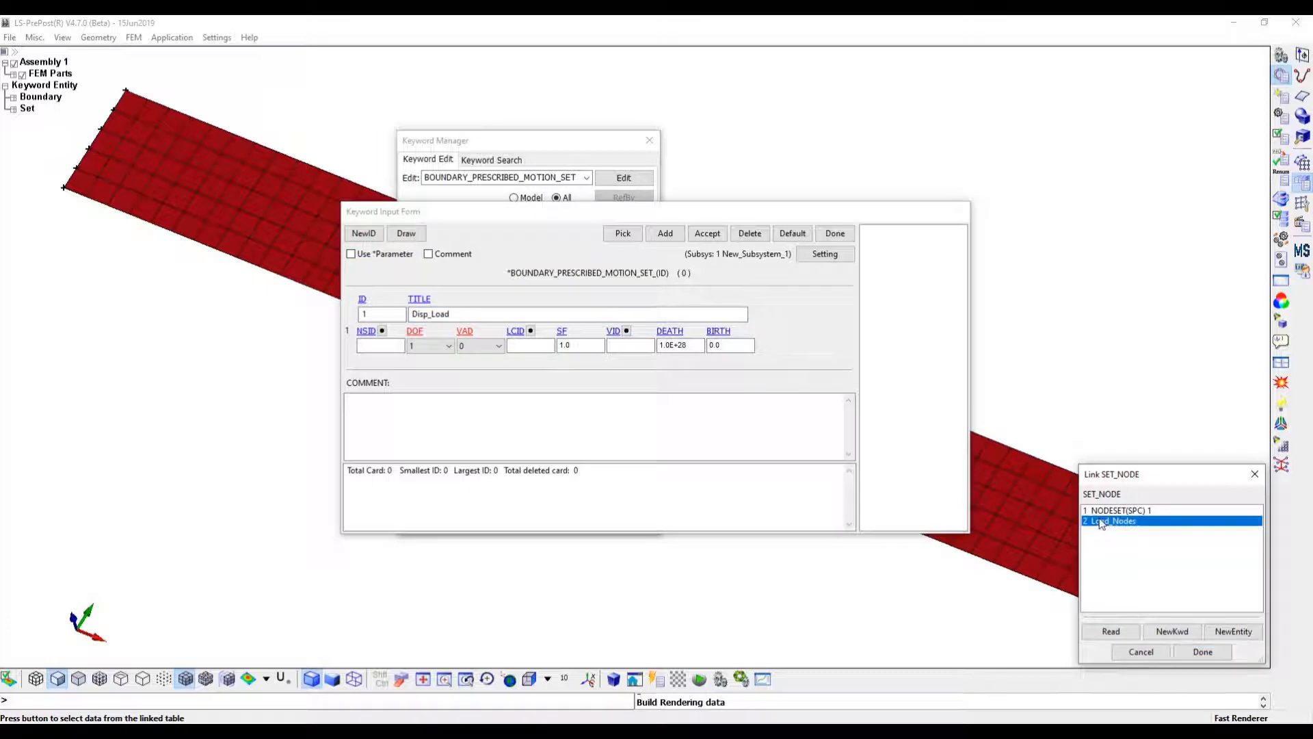
left_click(1204, 651)
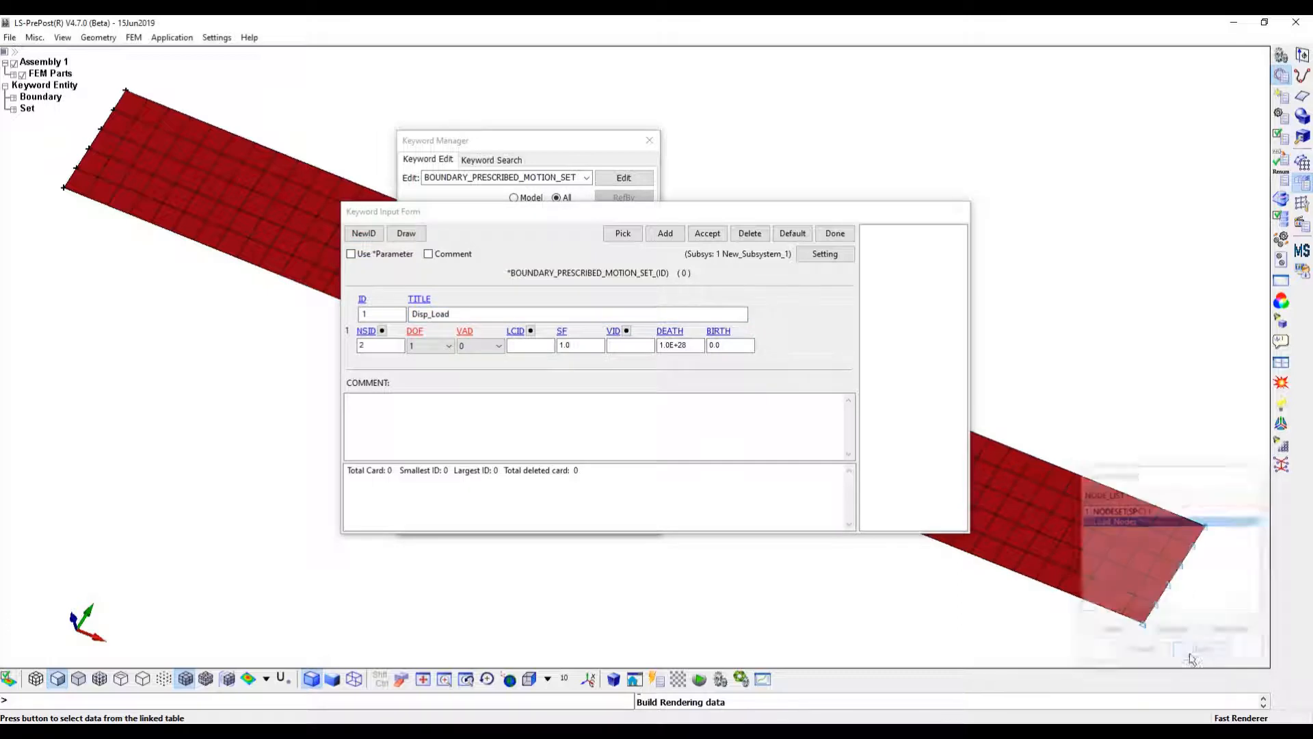
Set the prescribed motion to DOF 3 (z-translation), VAD 2 (displacement) and a death time of 0.05
left_click(447, 346)
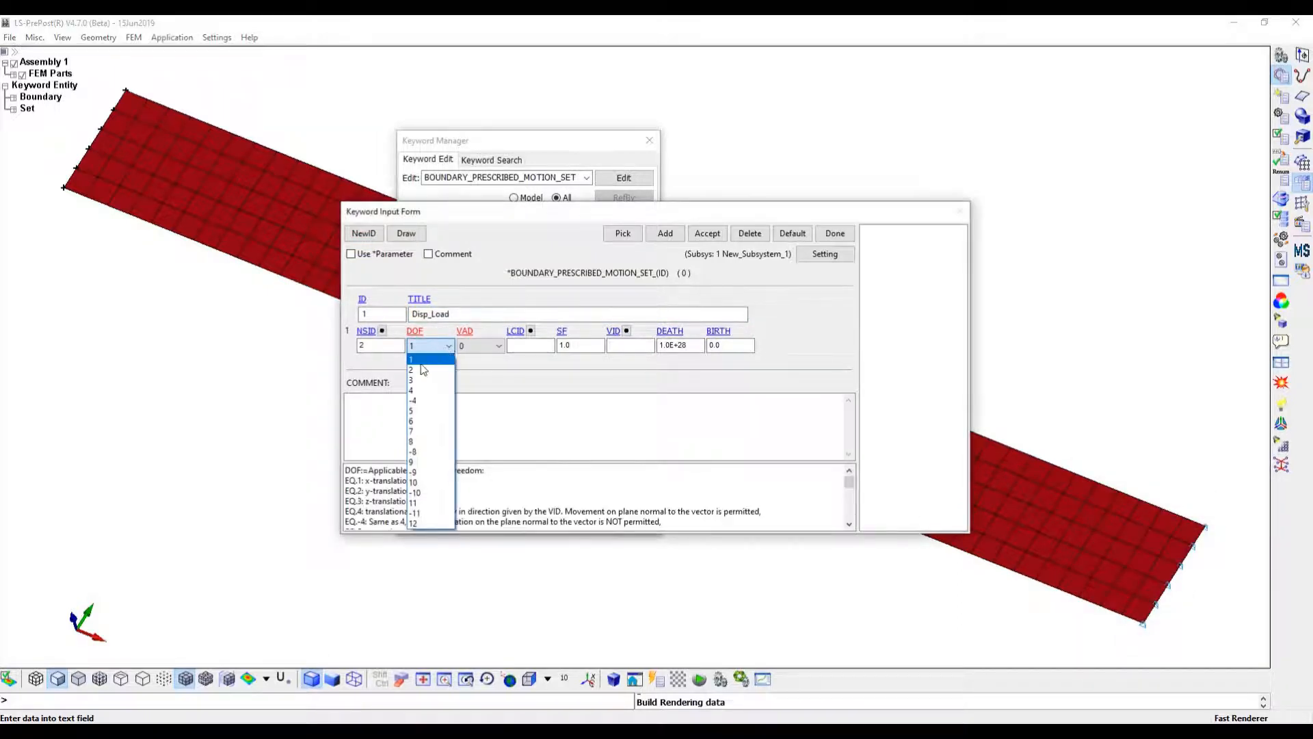
left_click(415, 384)
left_click(482, 346)
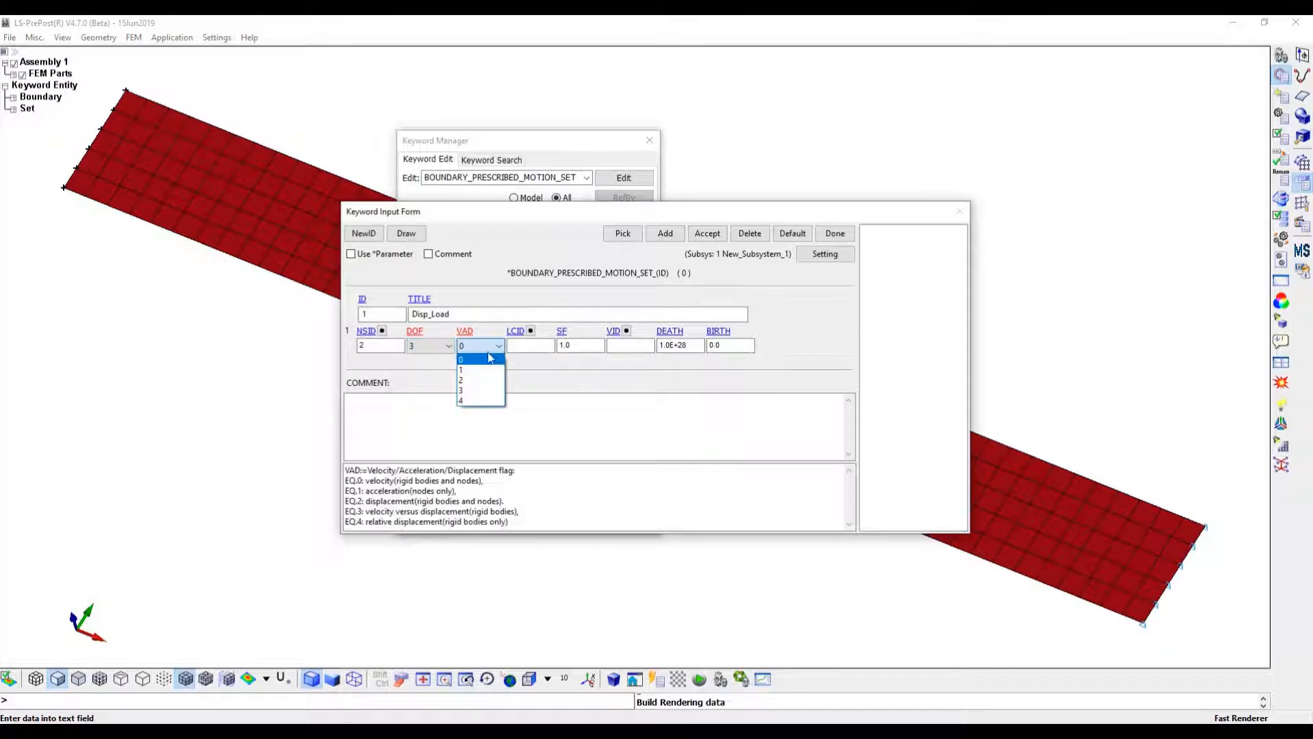
left_click(465, 381)
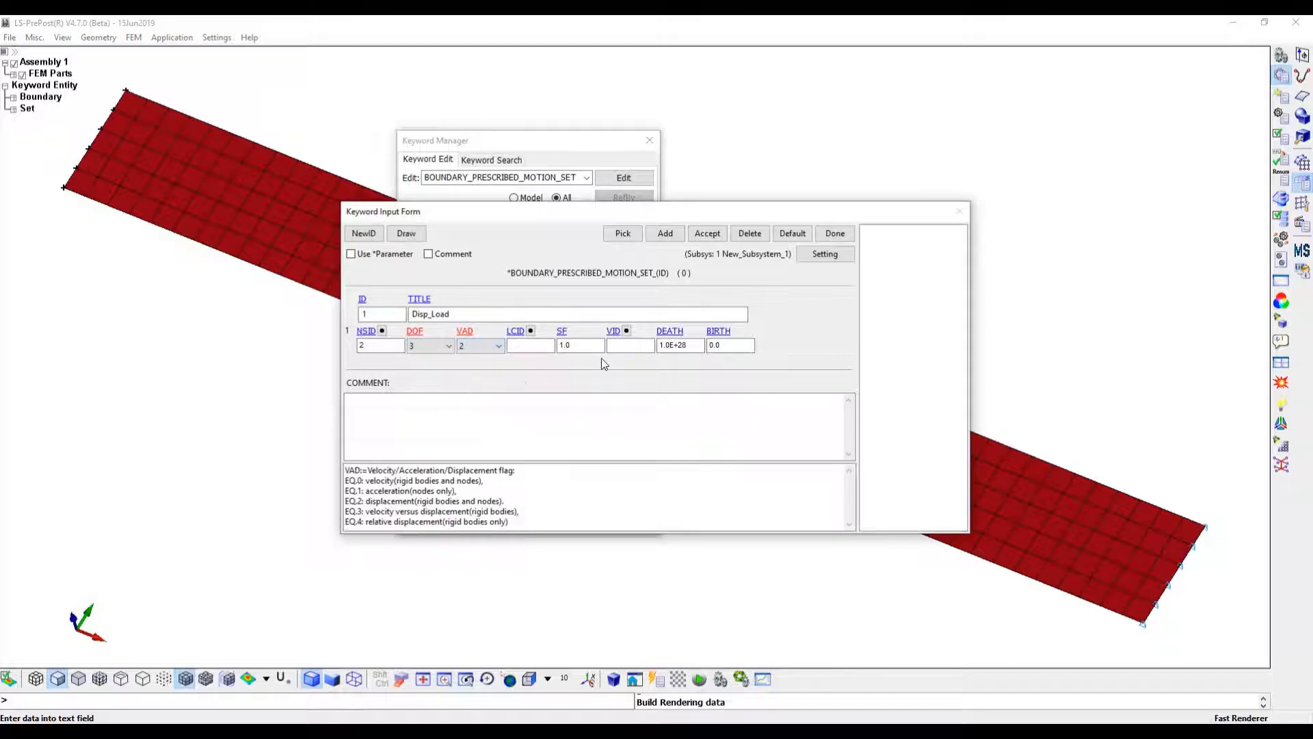
left_click(684, 345)
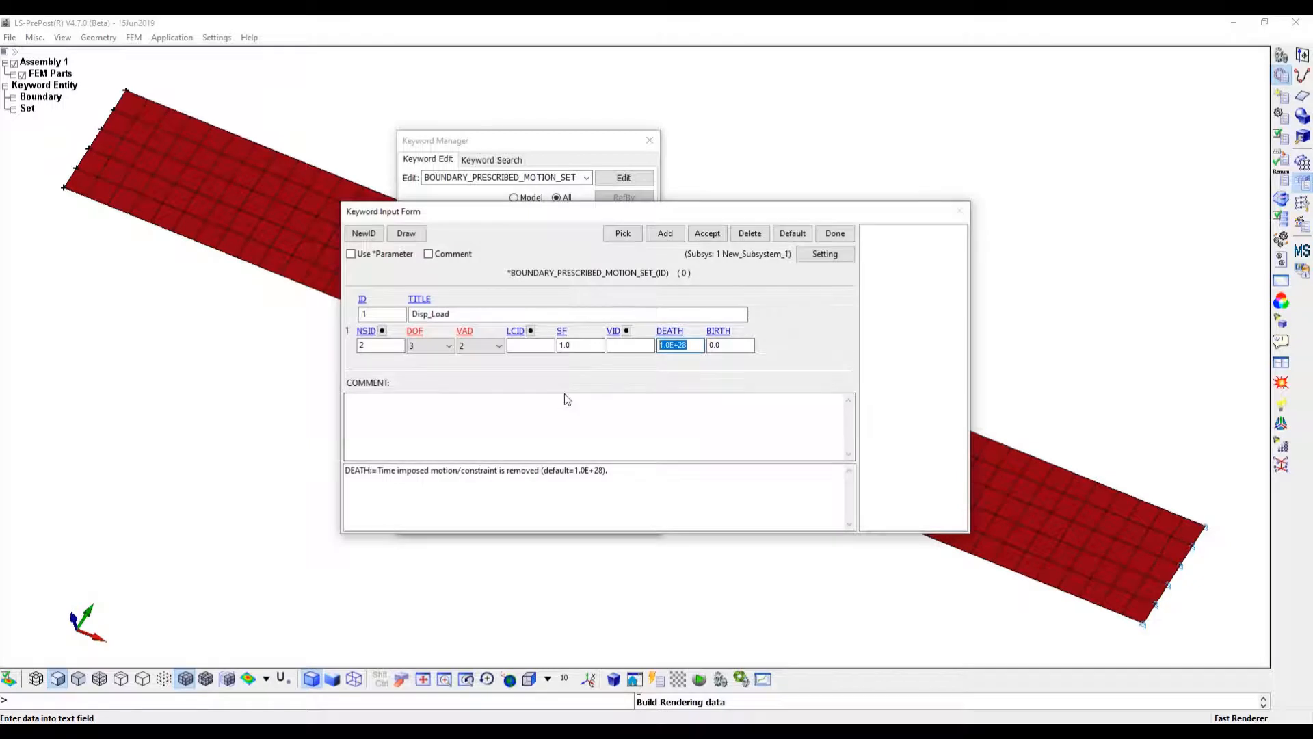
type("0.05")
Create a new DEFINE_CURVE keyword for the prescribed motion's LCID, with title Disp_Curve and load curve ID 1
left_click(531, 332)
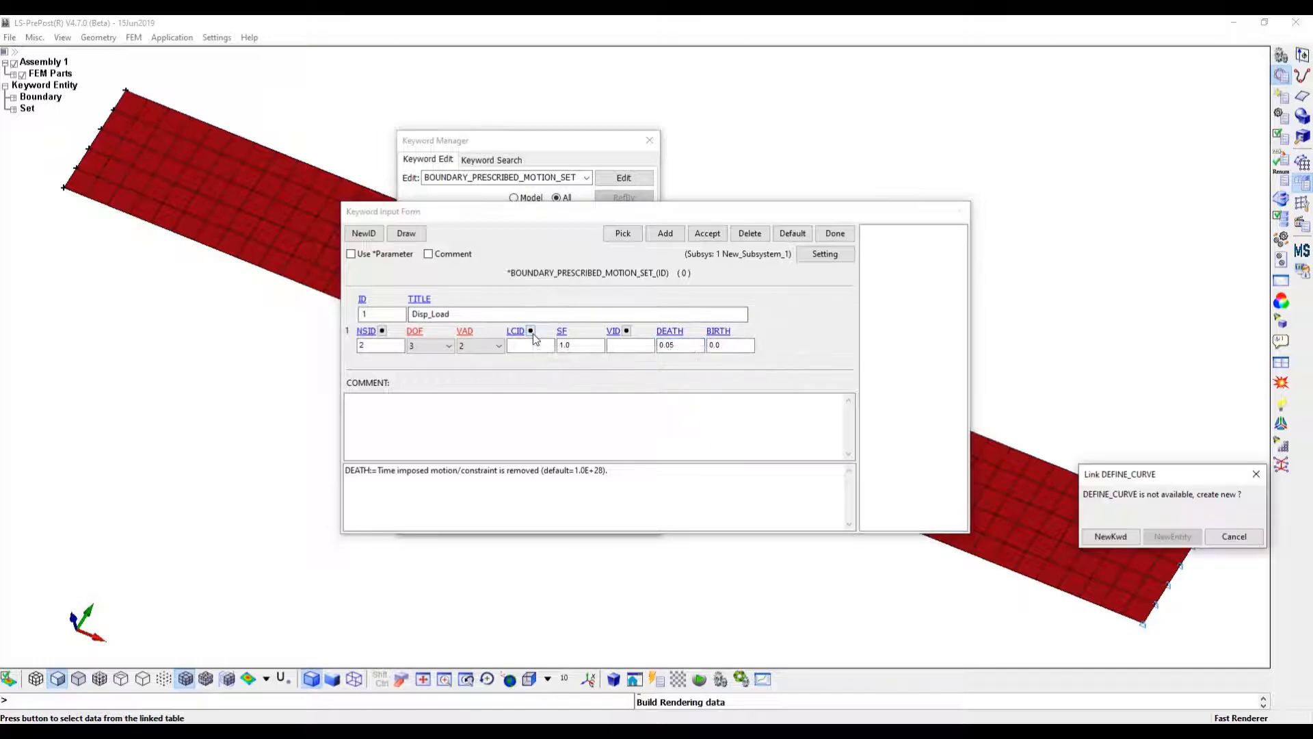
left_click(1111, 538)
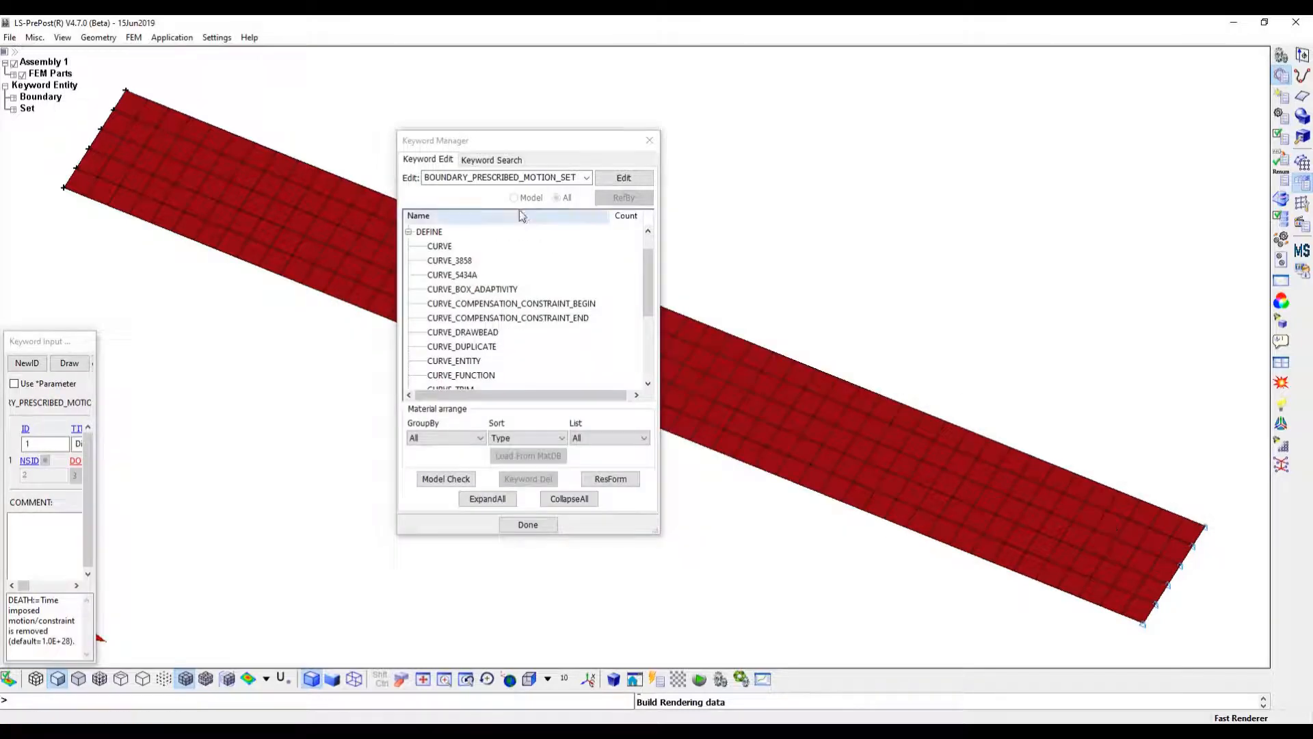
double_click(448, 245)
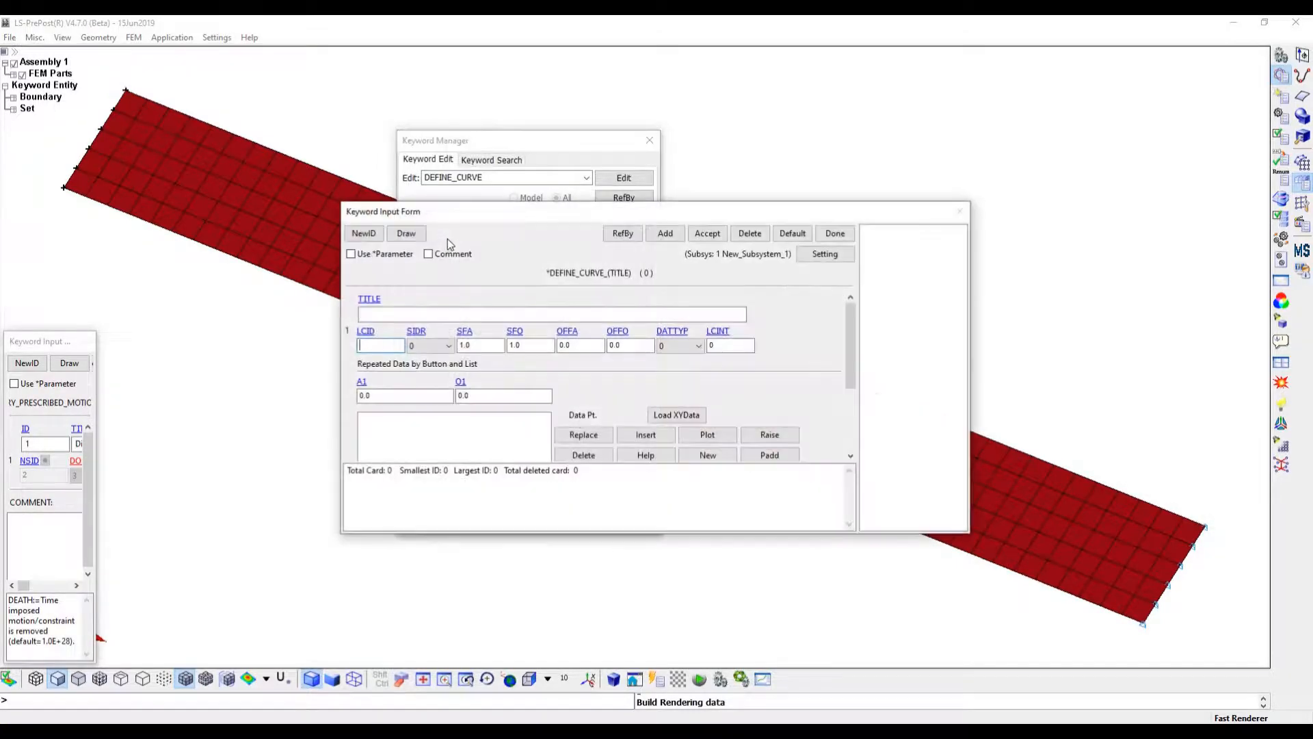
left_click(383, 315)
type("Disp_Curve")
left_click(373, 343)
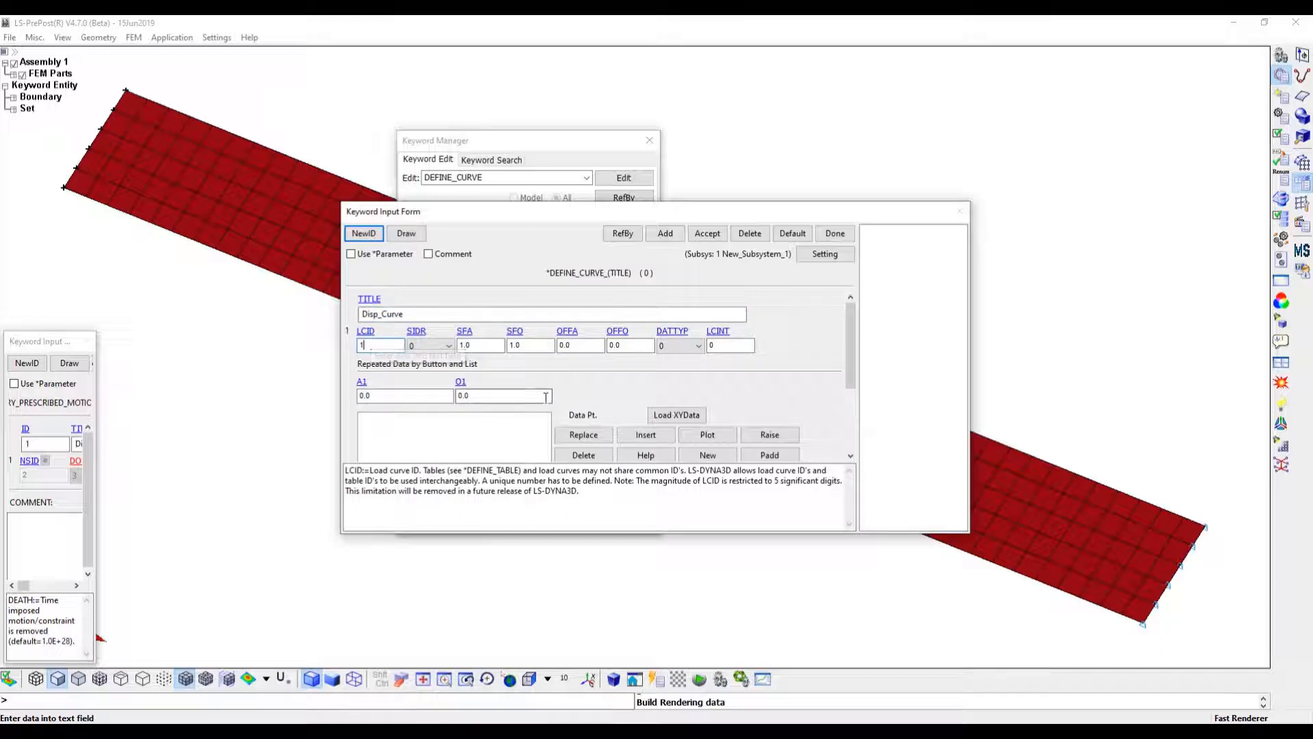
Define the Disp_Curve data points (0, 0), (0.04, -5) and (0.2, -5)
left_click(395, 396)
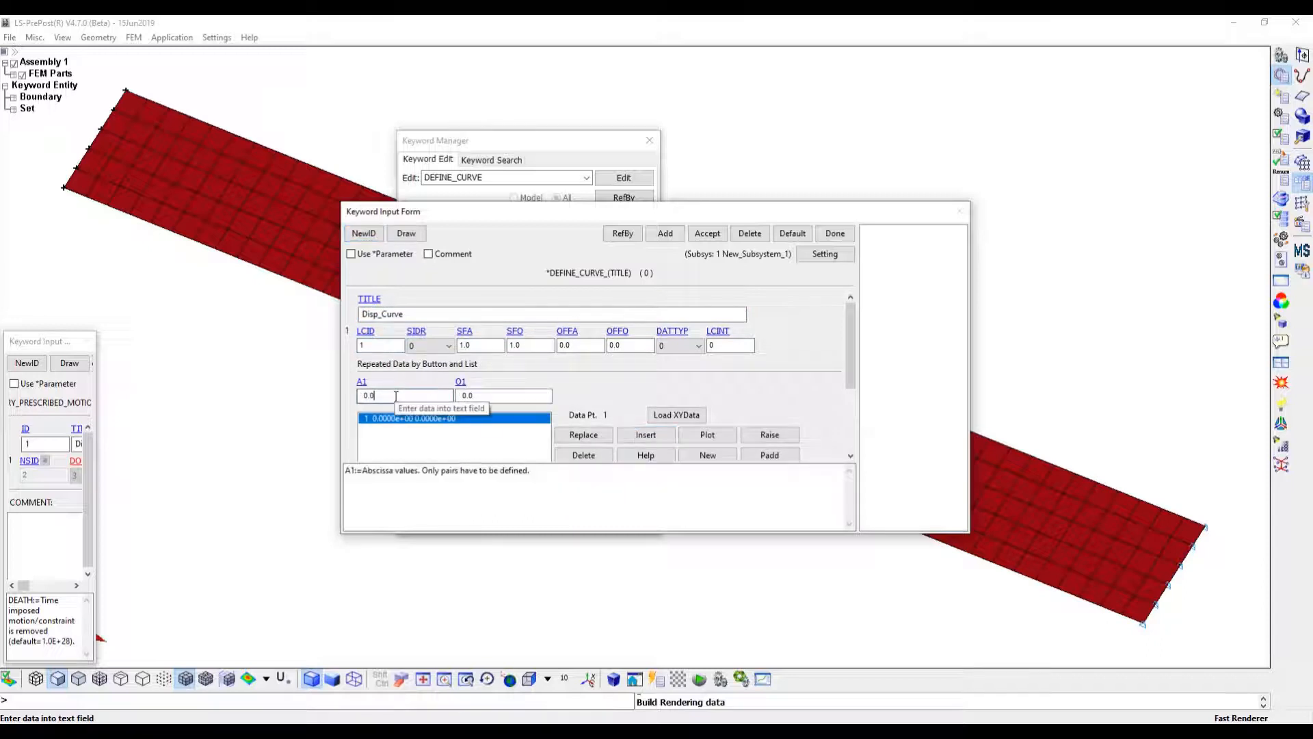
type("4")
key("Tab")
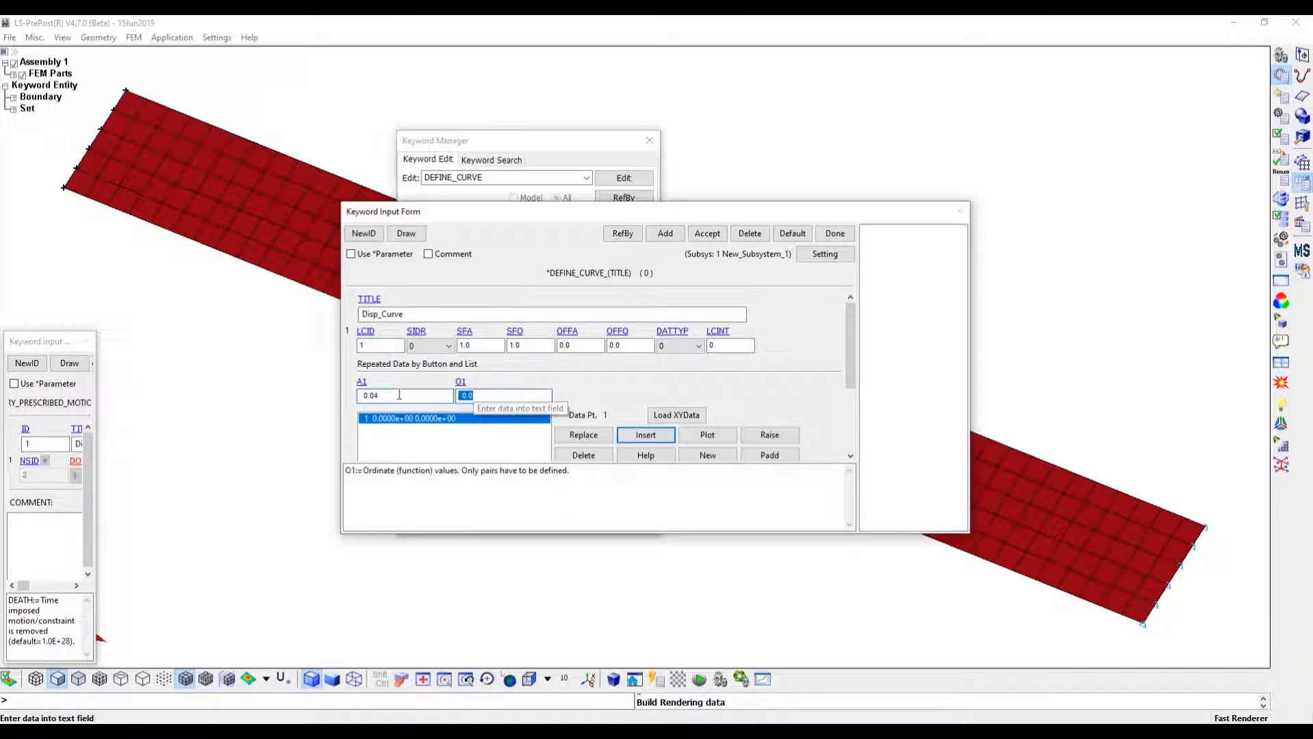
type("-5")
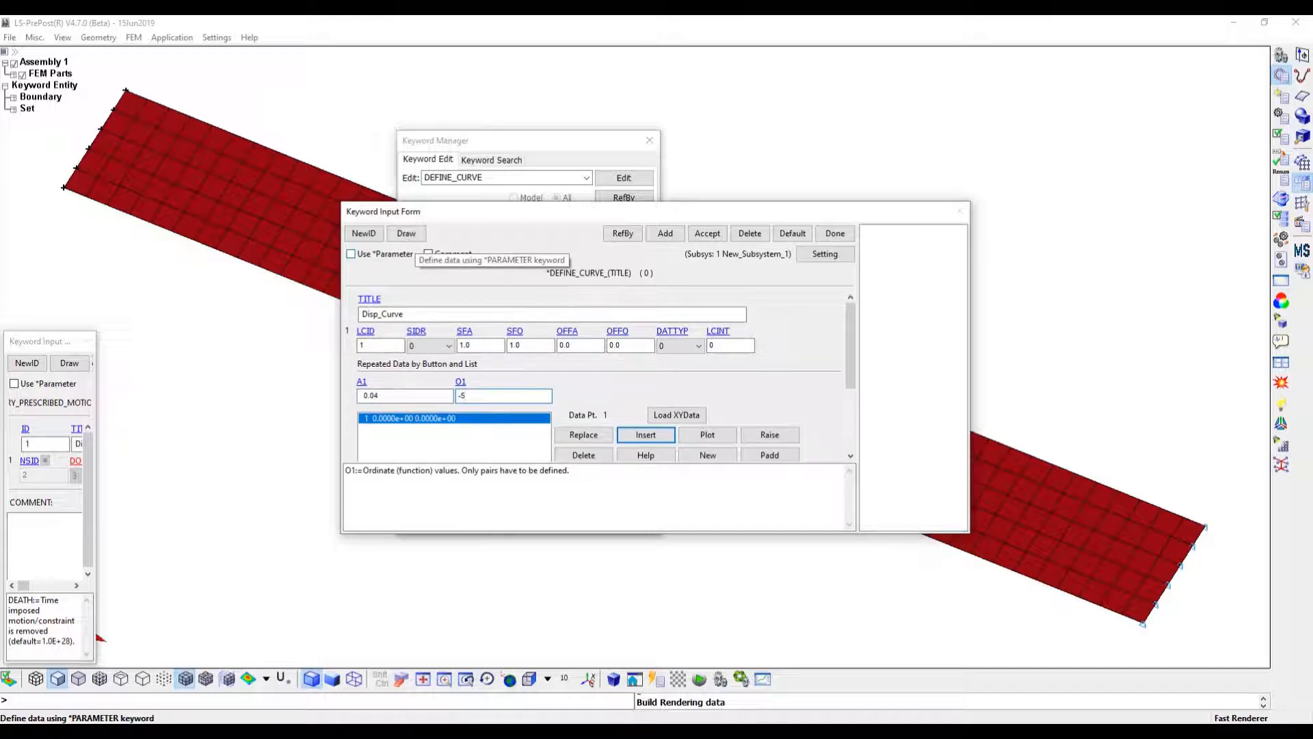
left_click(646, 434)
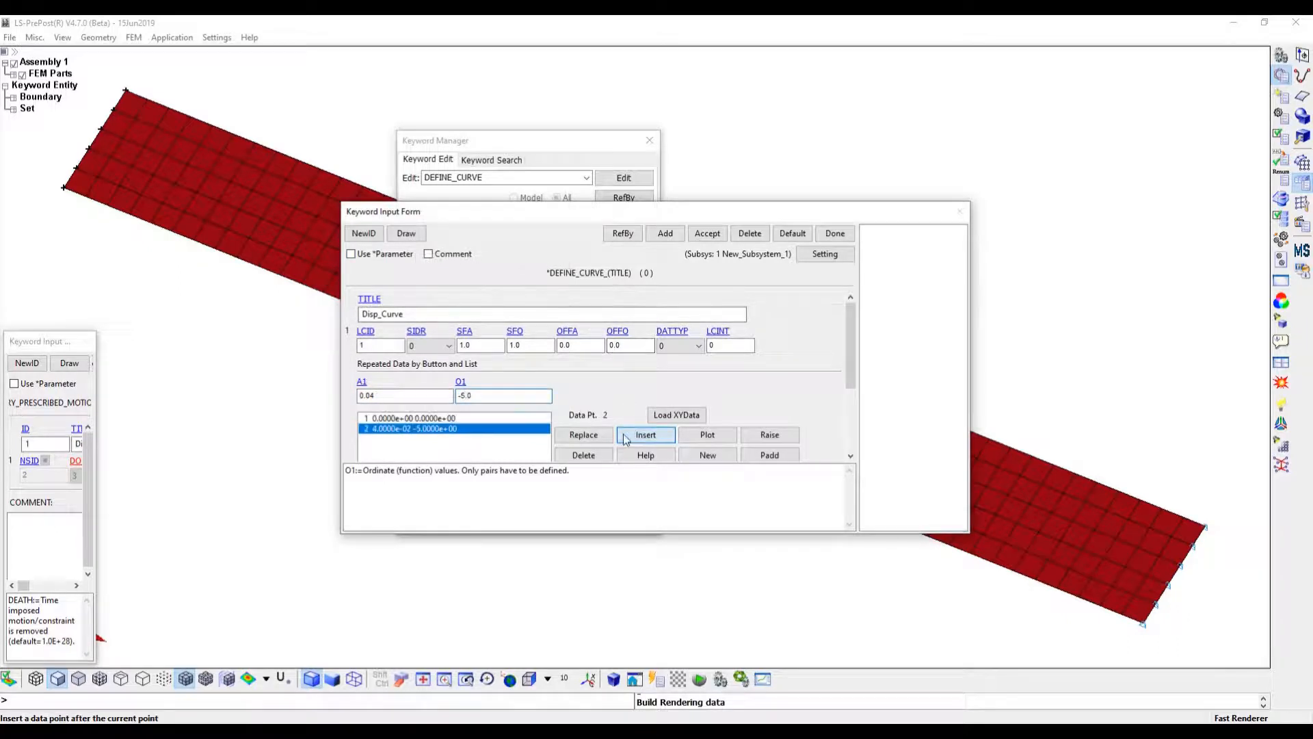
left_click(403, 396)
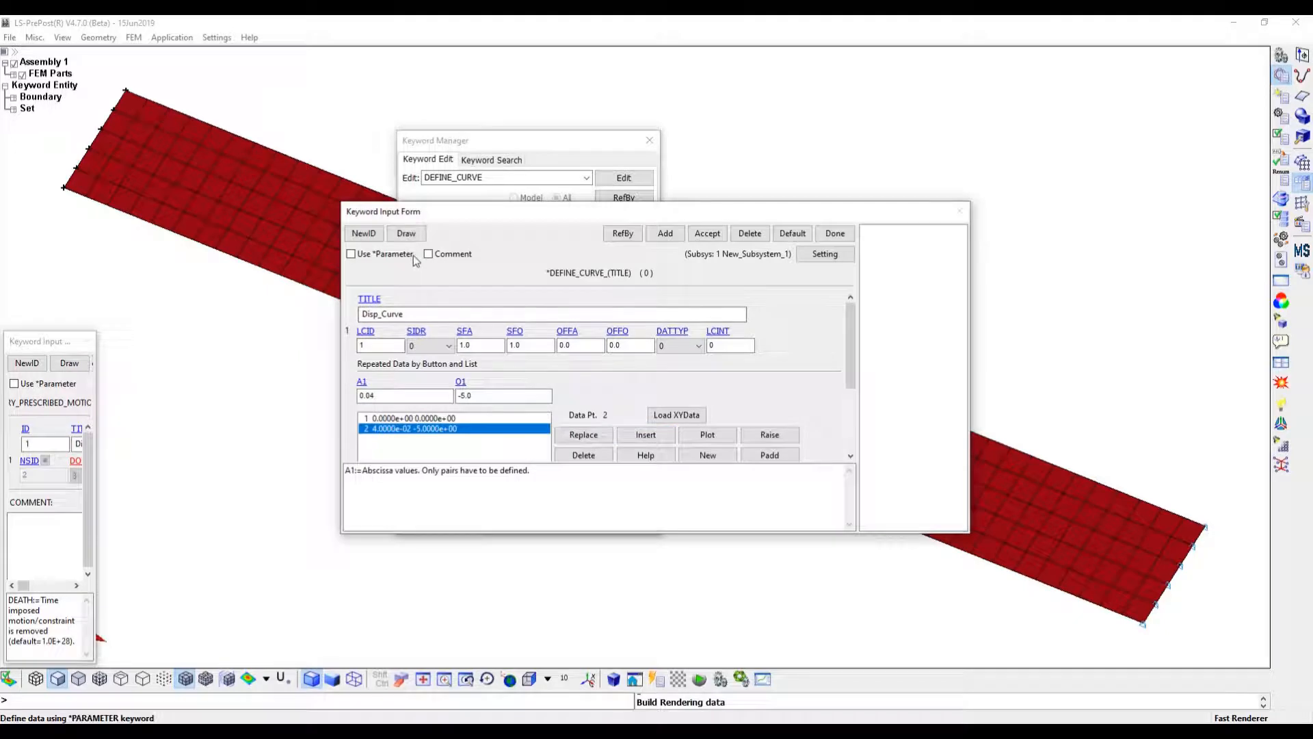
key("BackSpace")
key("BackSpace")
type("2")
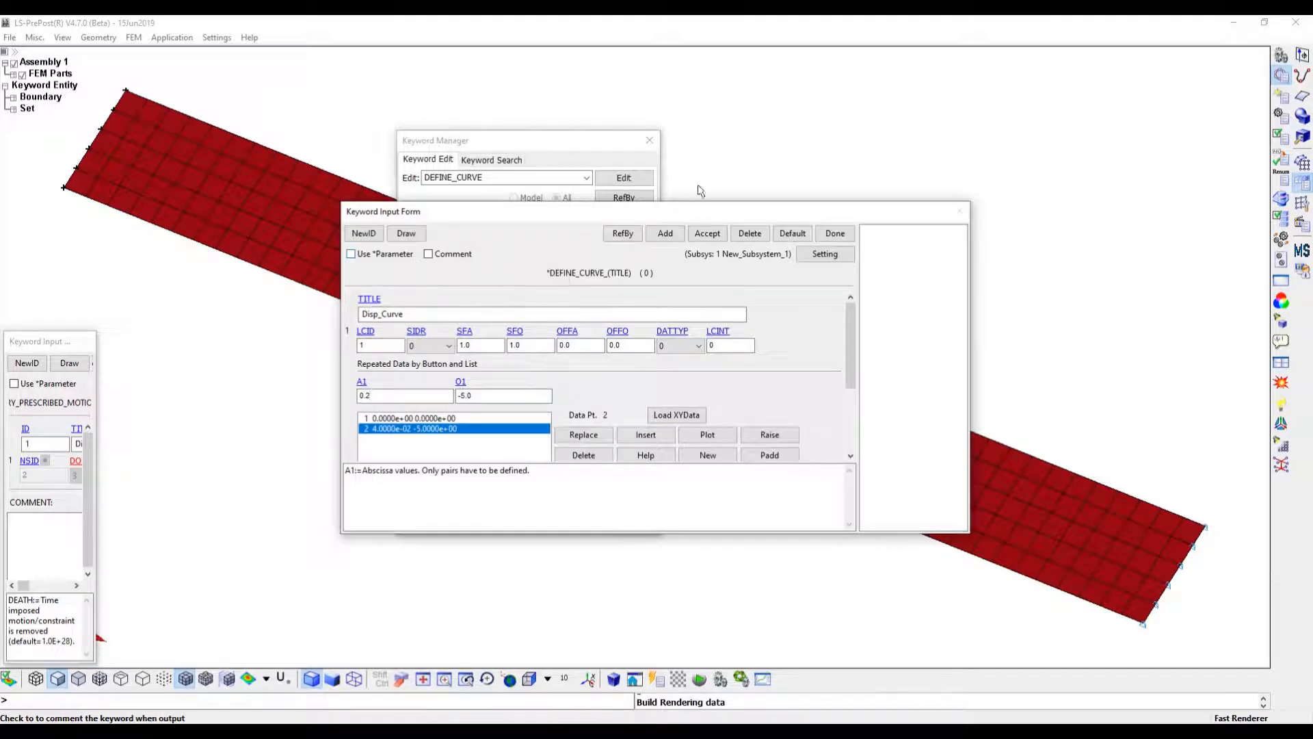
left_click(650, 438)
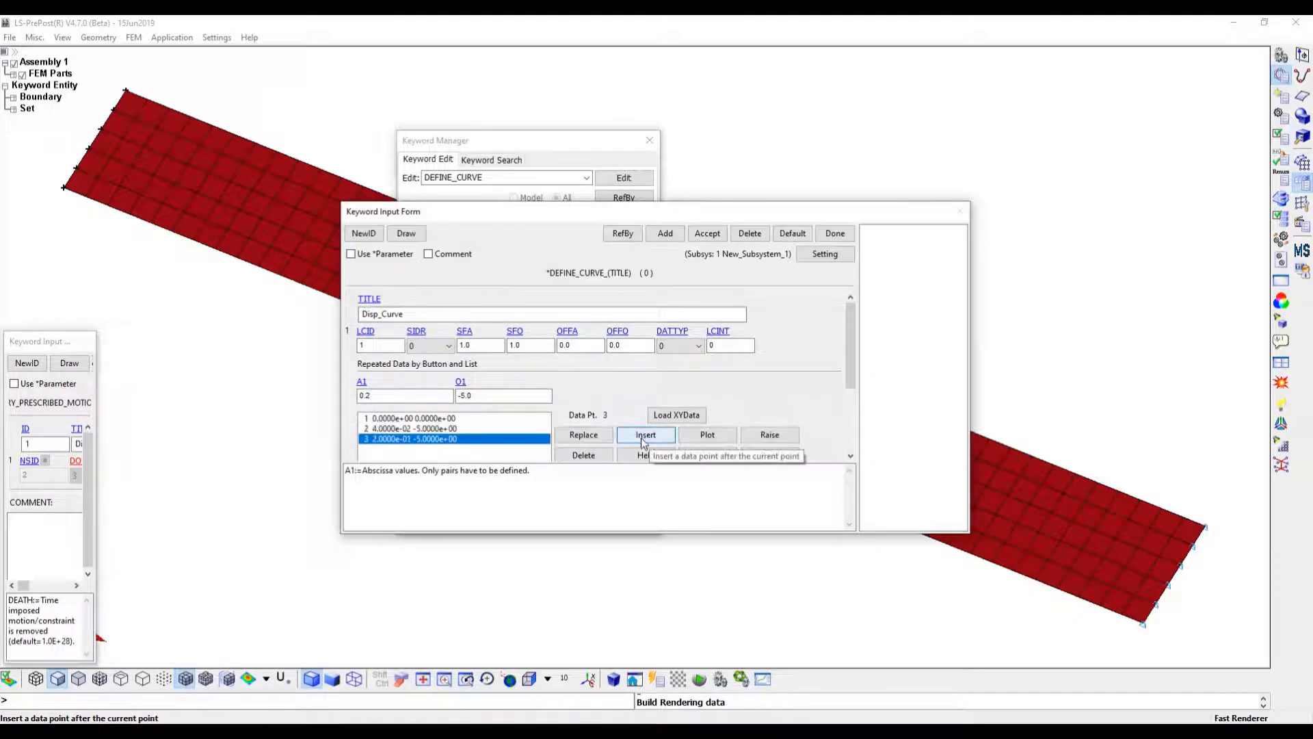
Save the displacement curve, link it to the prescribed motion's LCID, and save the Disp_Load definition
left_click(705, 234)
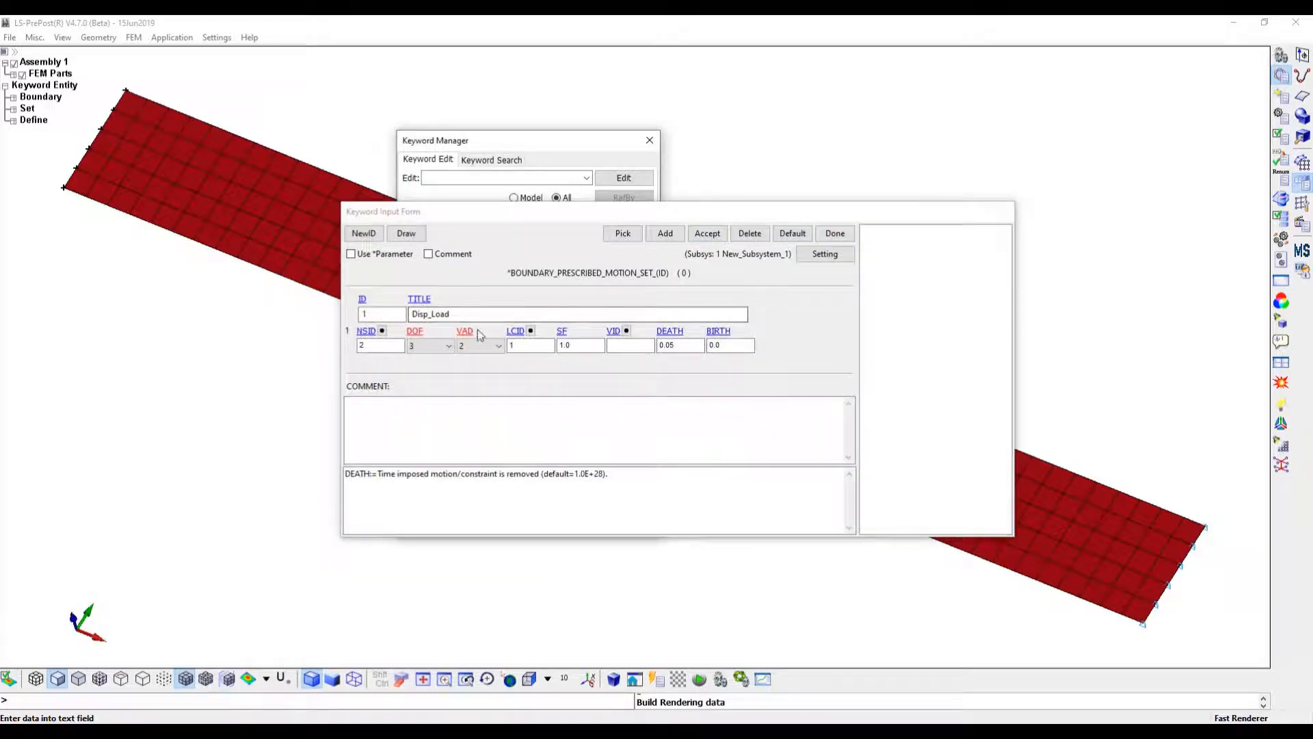
left_click(707, 233)
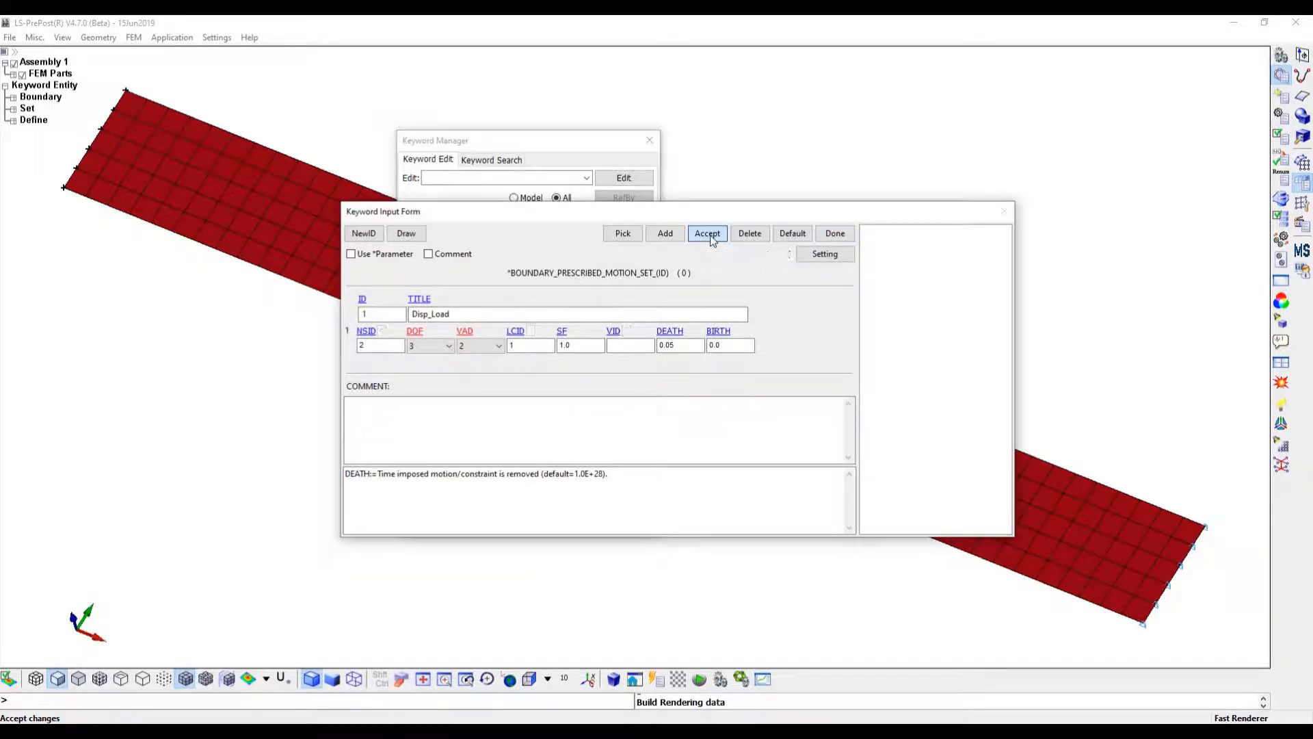
left_click(842, 237)
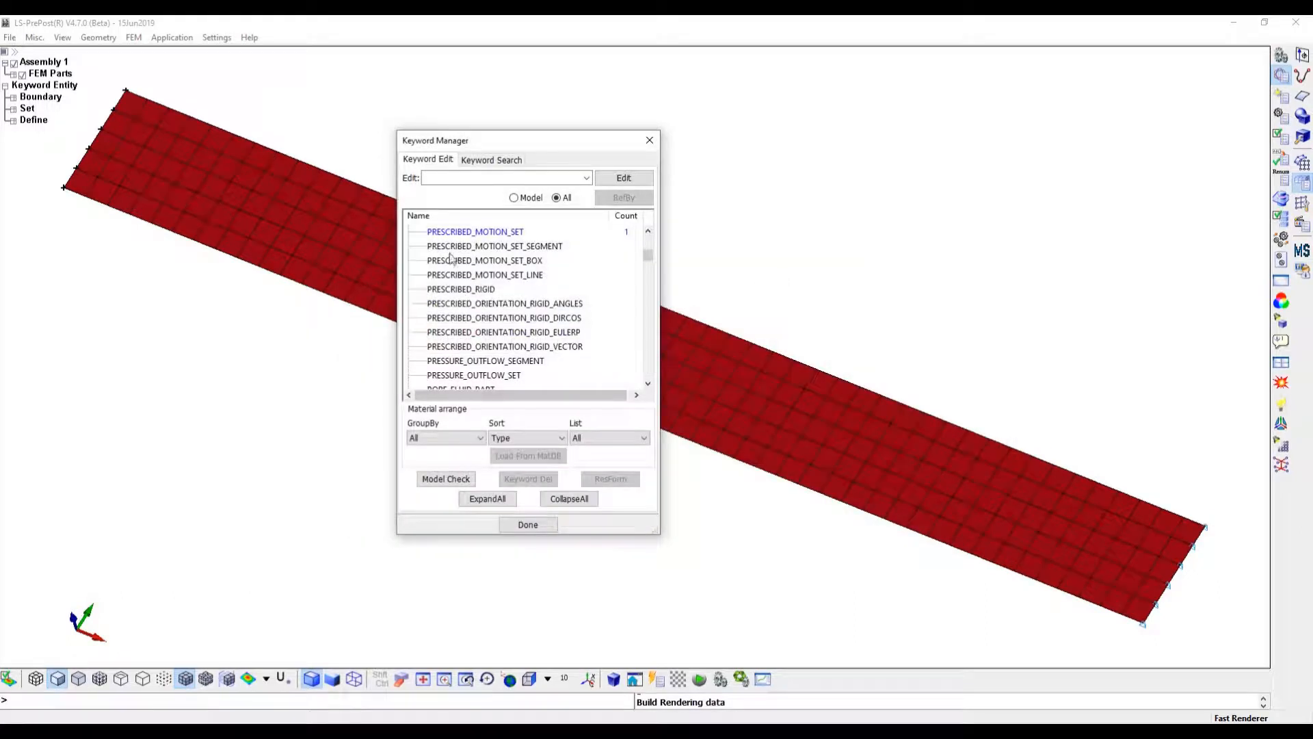
Open the DATABASE ASCII_option keyword form and set the Default BINARY flag to 2
scroll(445, 252, "up", 1)
scroll(446, 253, "up", 10)
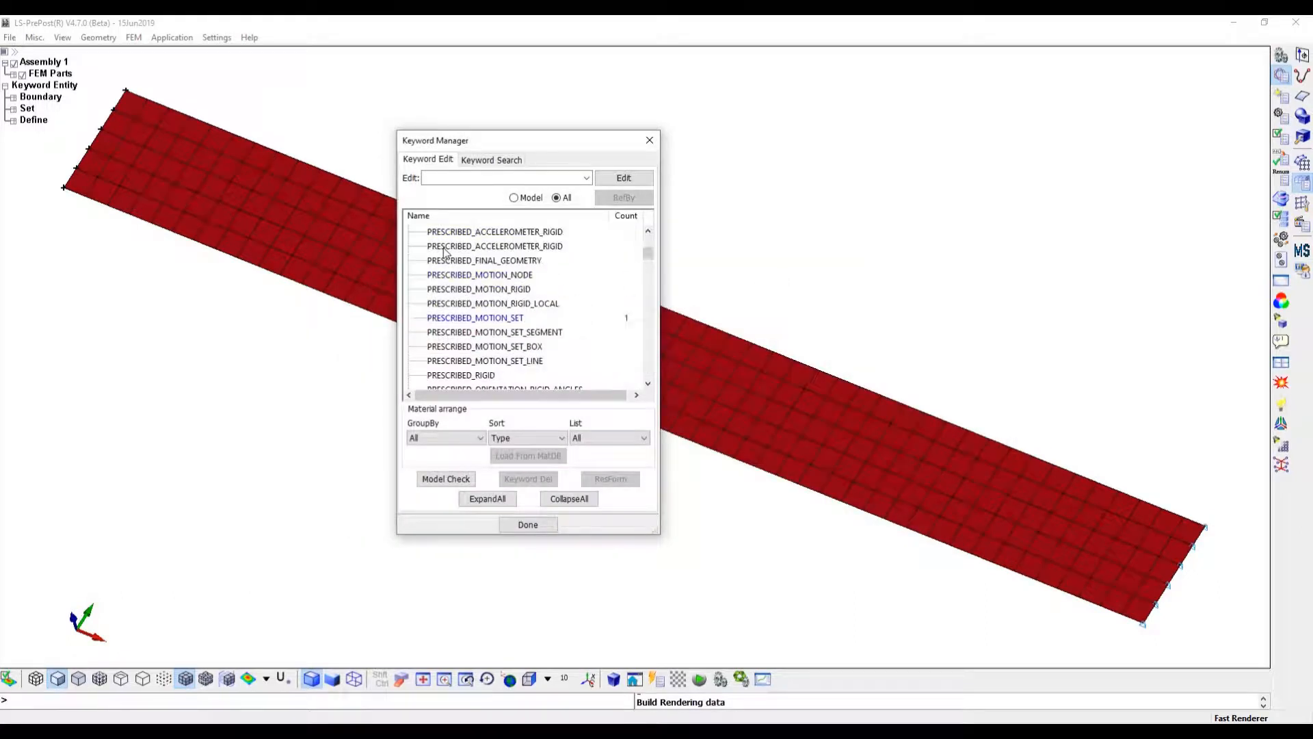
scroll(439, 267, "up", 3)
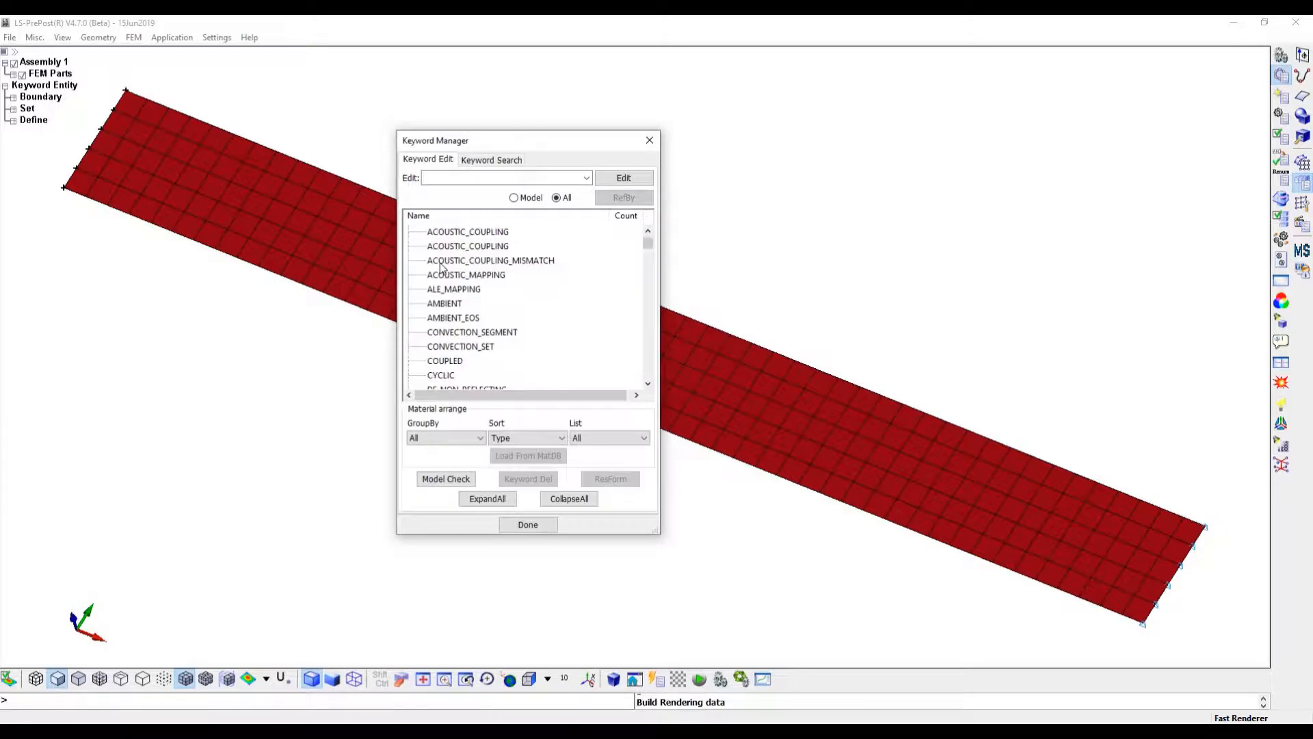
left_click(409, 260)
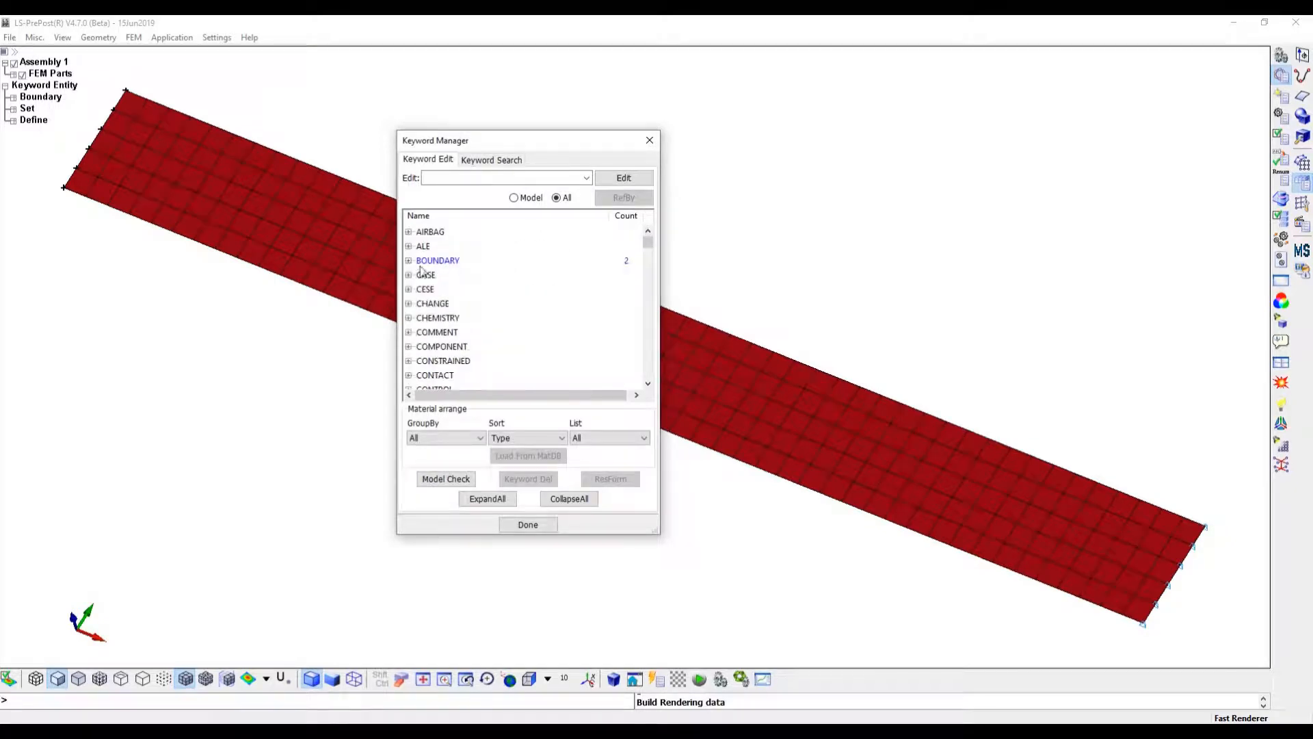
scroll(487, 318, "down", 2)
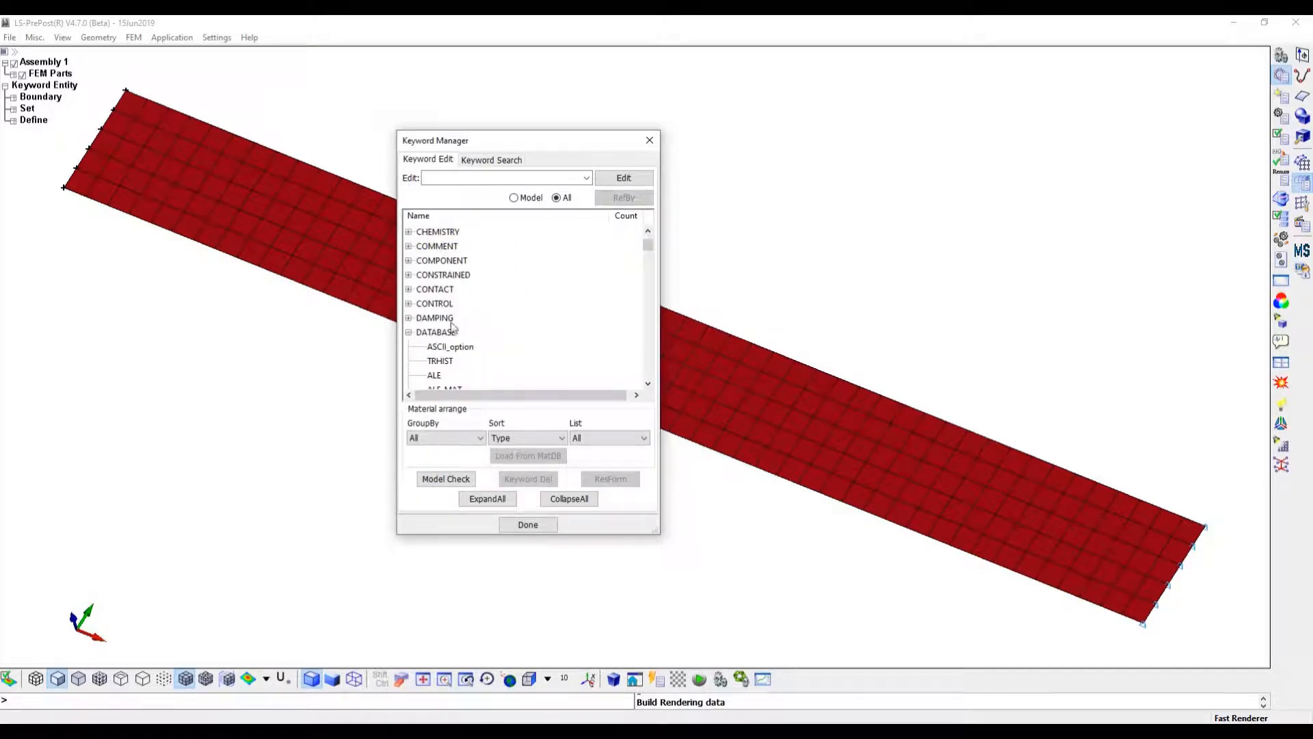
double_click(450, 346)
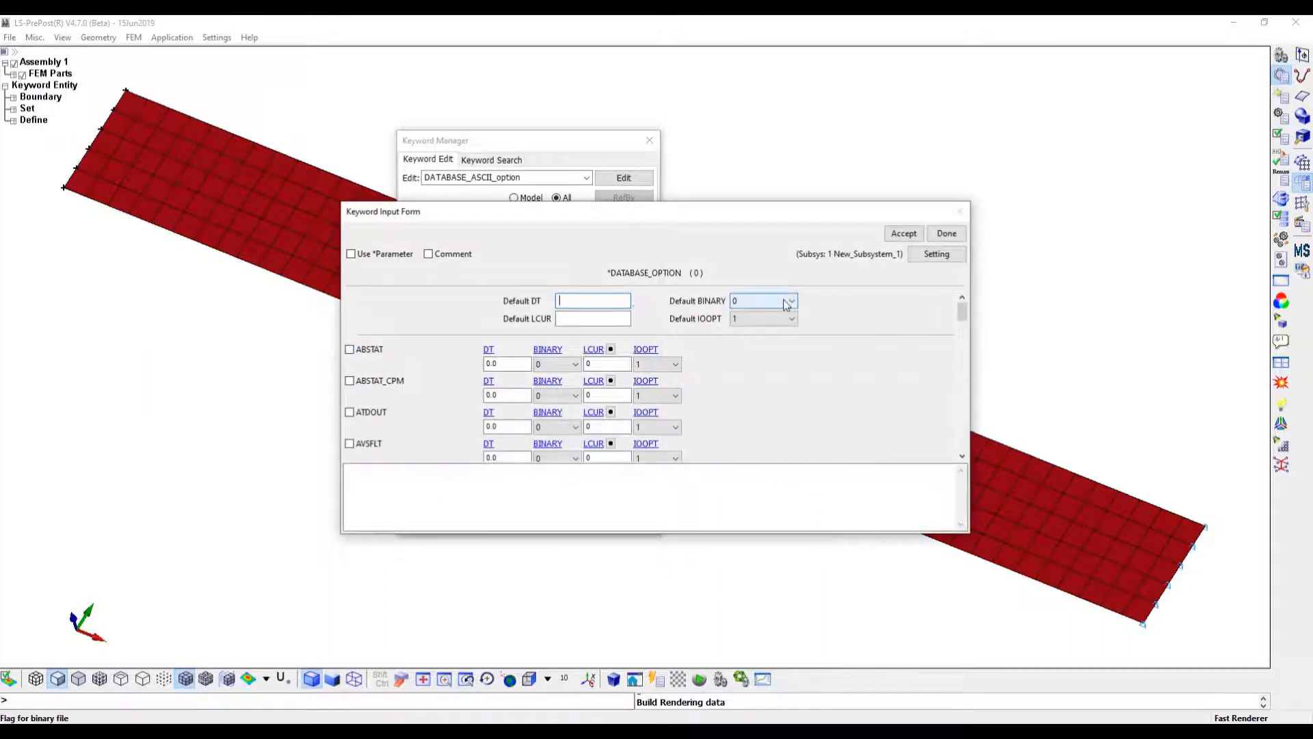
left_click(763, 301)
left_click(753, 335)
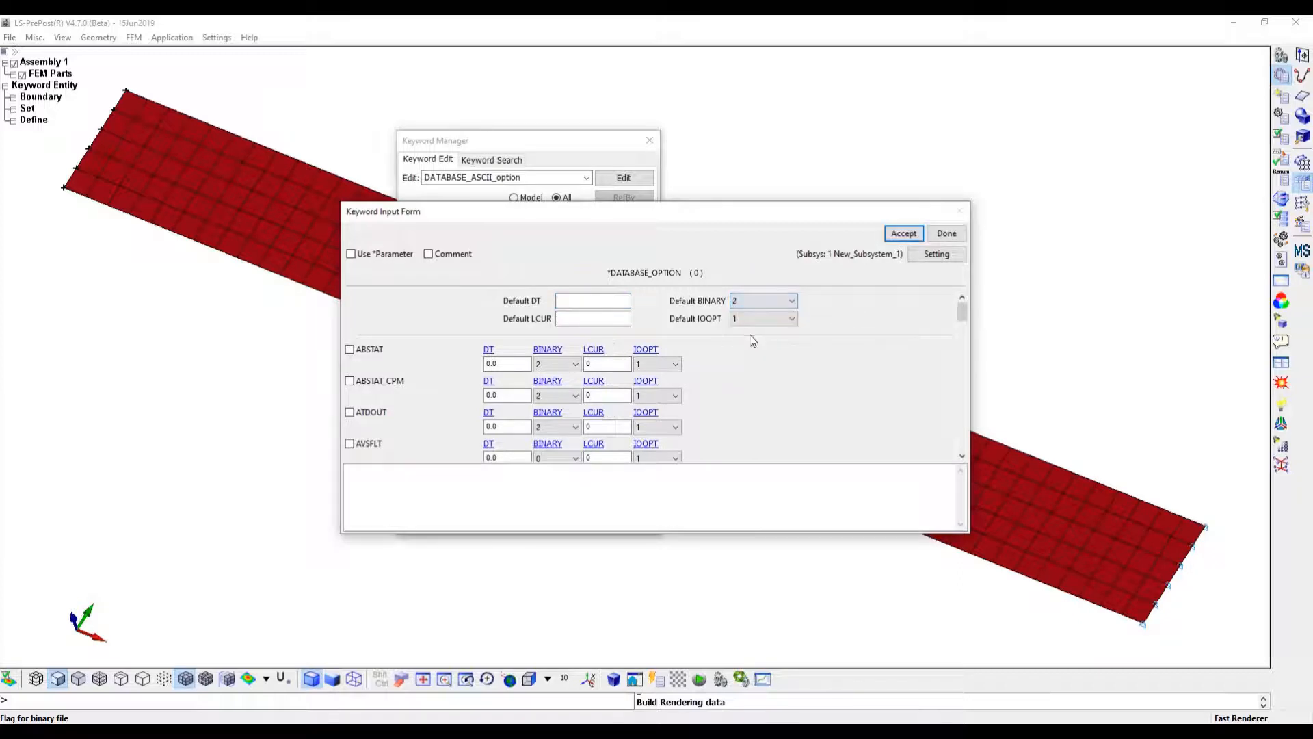
Enable GLSTAT output with a time interval DT of 1e-4
left_click(963, 423)
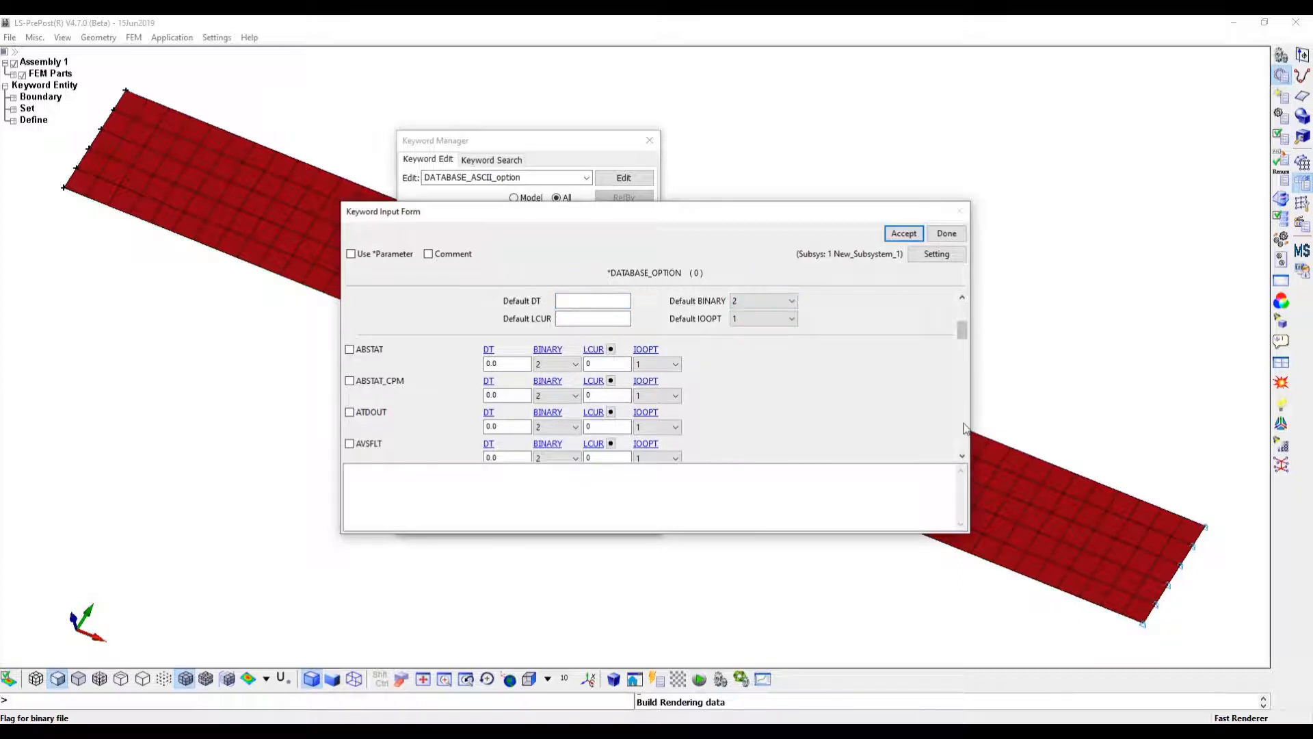
left_click(964, 428)
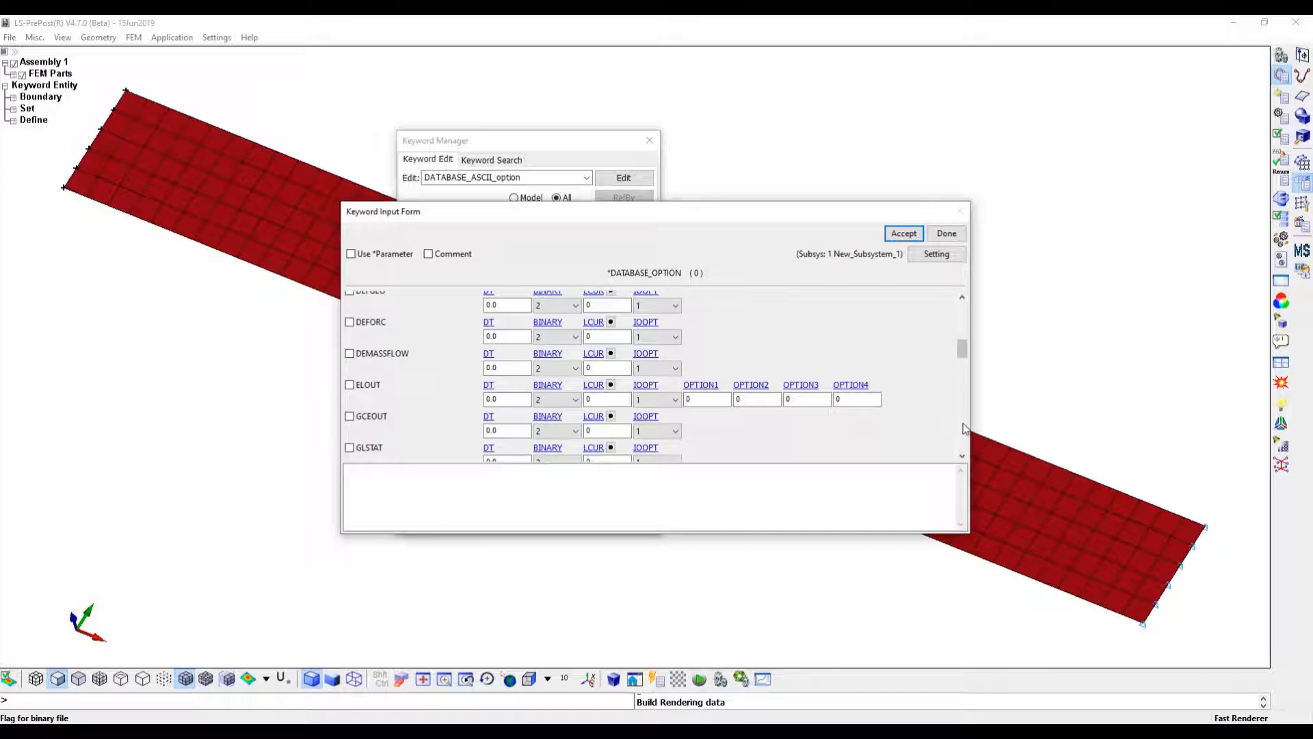
scroll(366, 399, "down", 1)
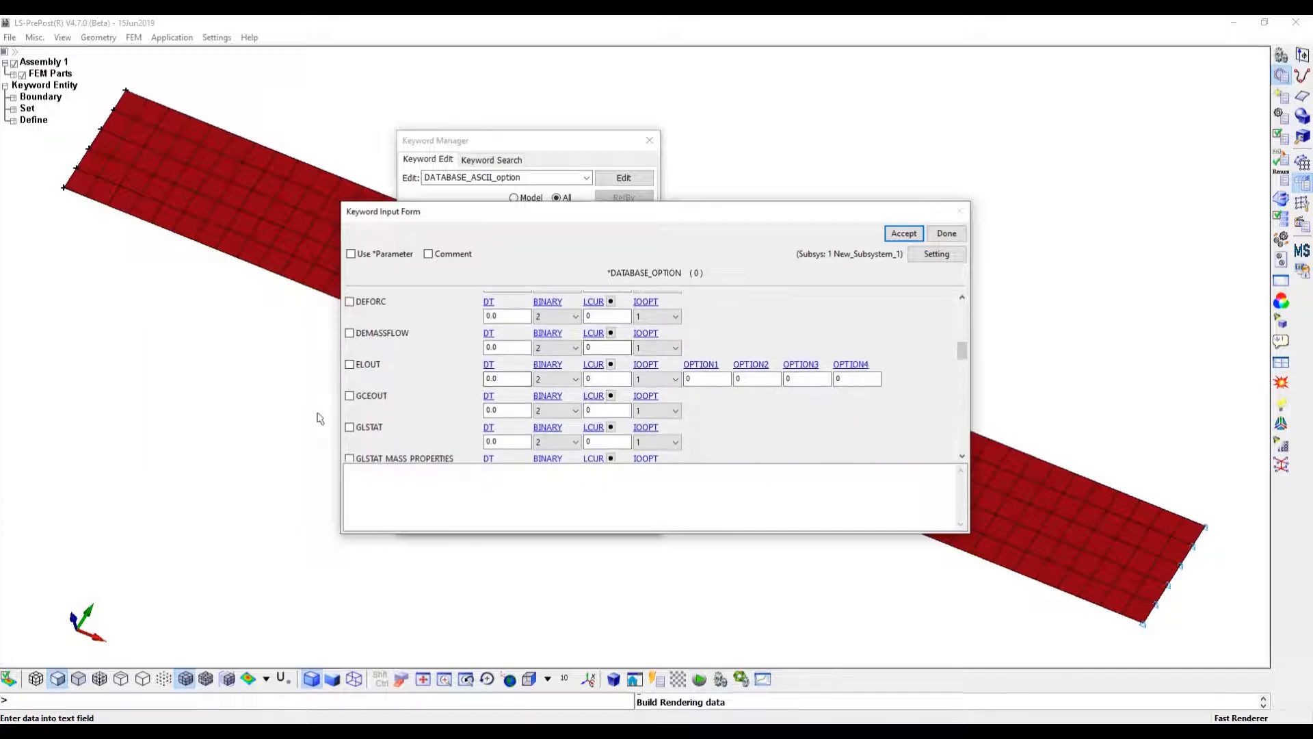
left_click(349, 427)
left_click(506, 441)
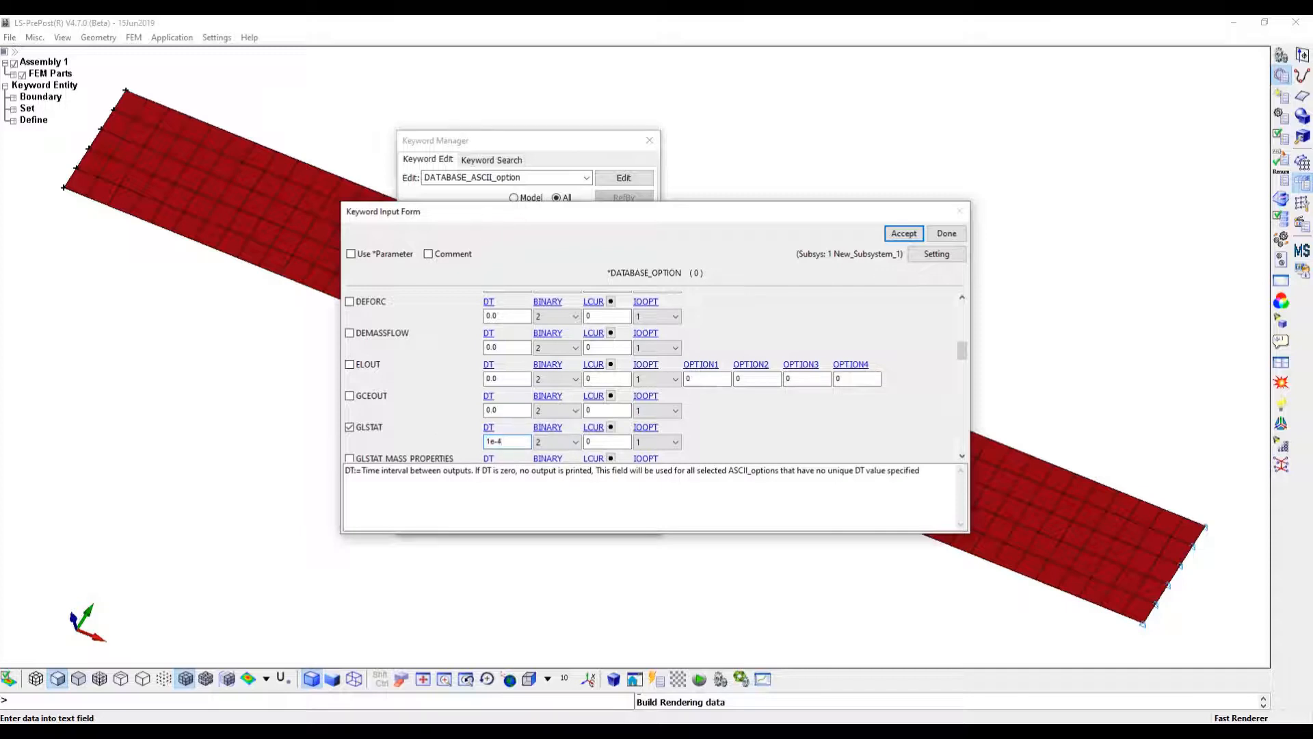
Enable NODOUT output with a DT of 1e-4 and save the ASCII database options
scroll(961, 425, "down", 3)
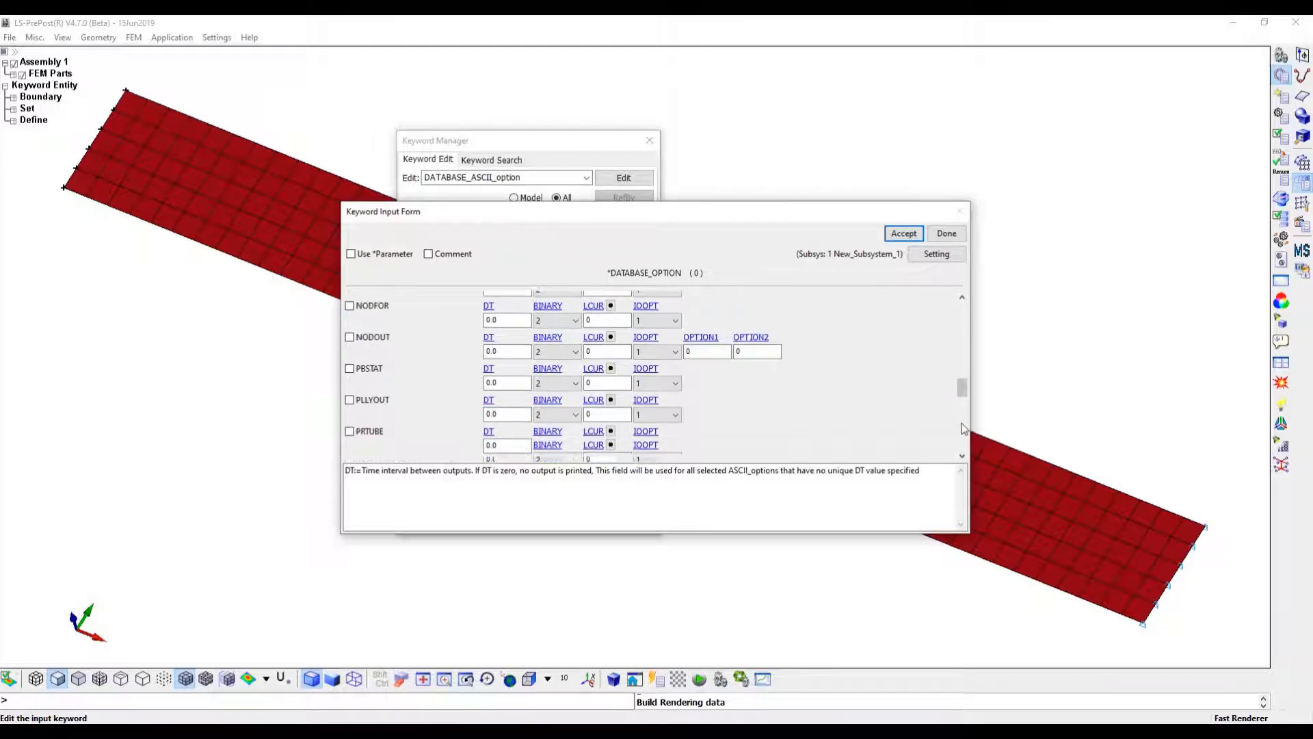
left_click(350, 336)
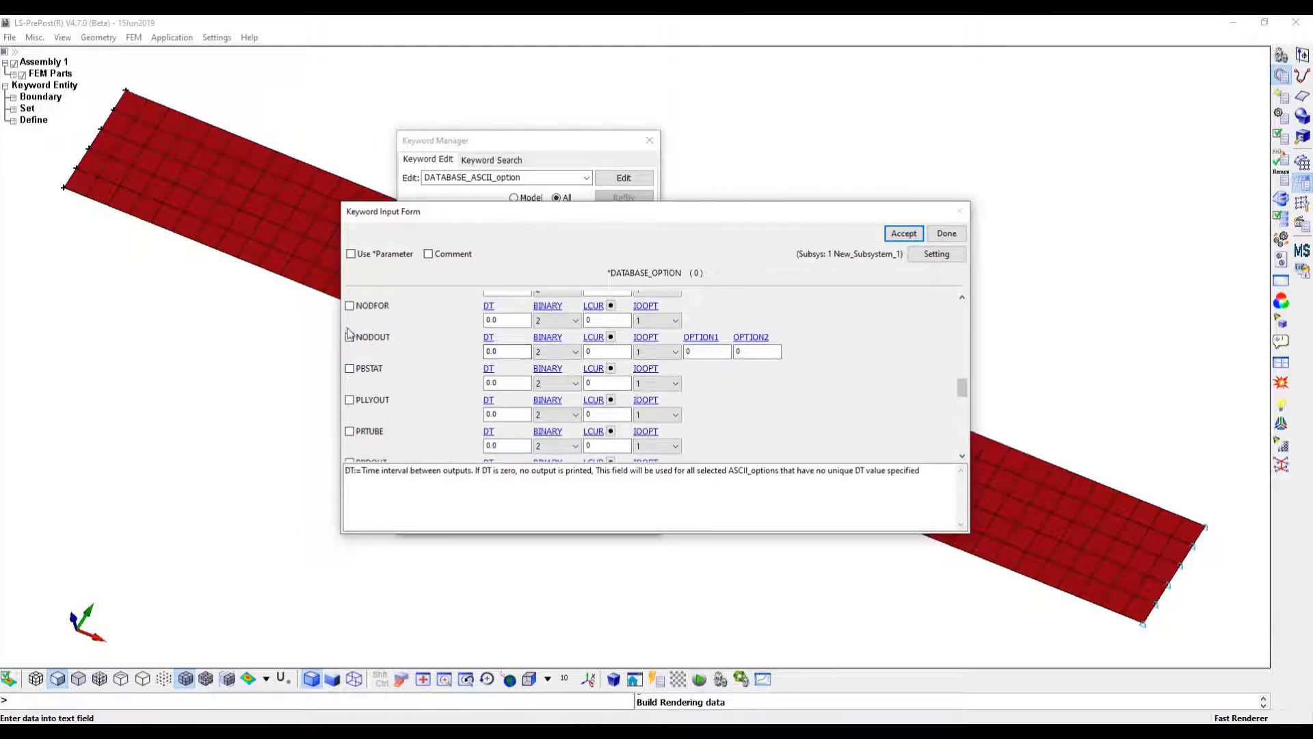
left_click(516, 352)
type("1e-4")
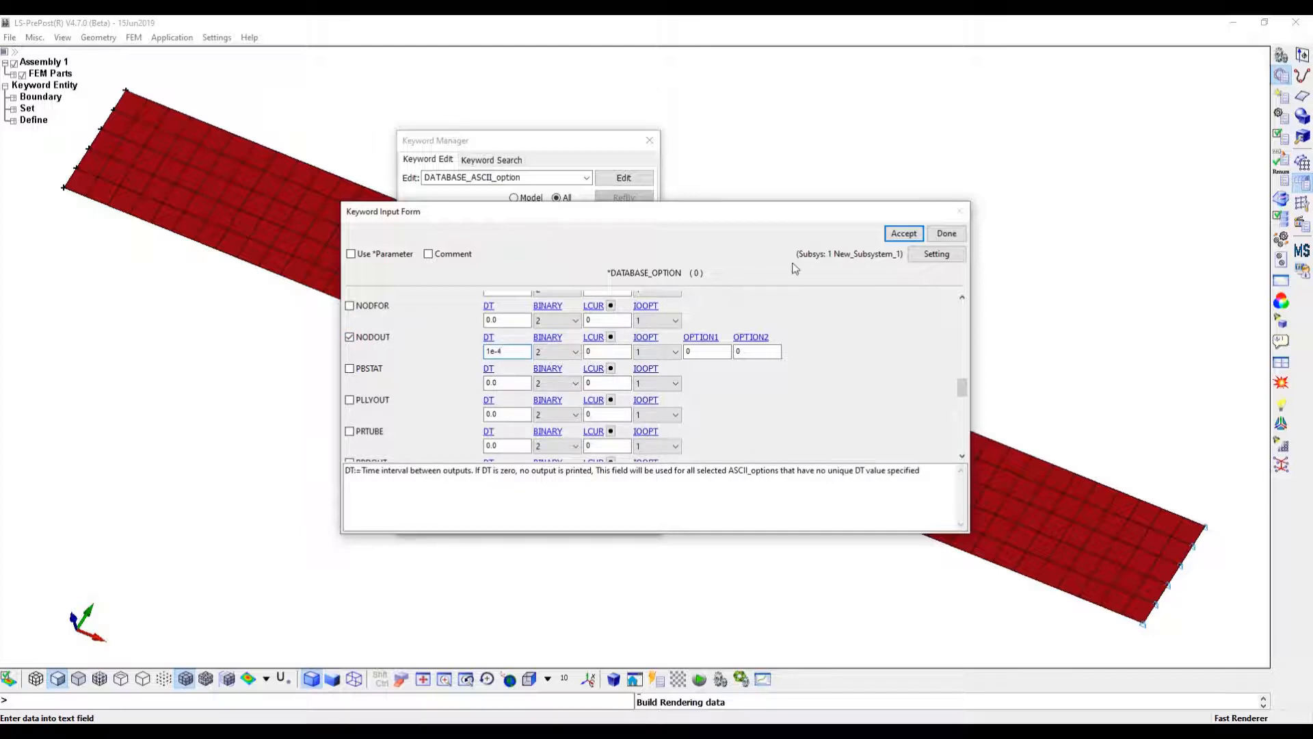
left_click(906, 234)
left_click(946, 233)
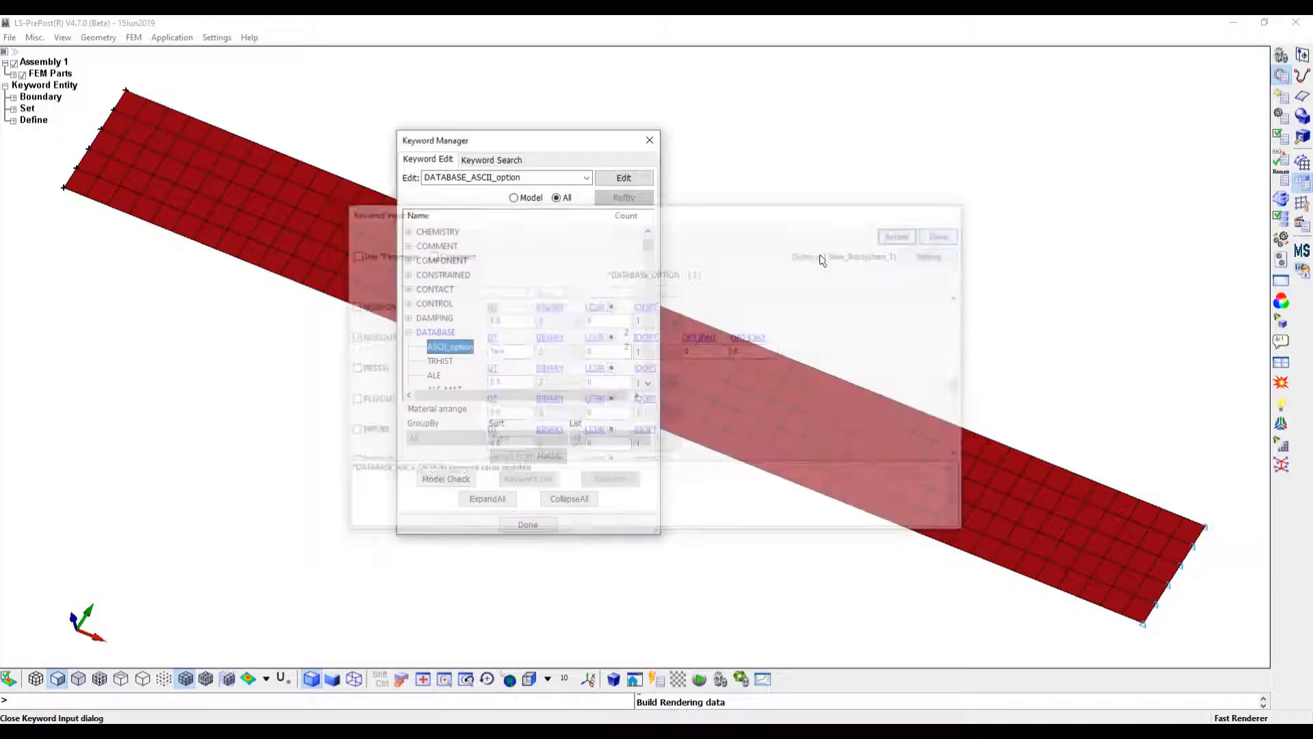
Create a DATABASE_BINARY_D3PLOT keyword with an output interval DT of 1e-3 and save it
scroll(465, 344, "down", 5)
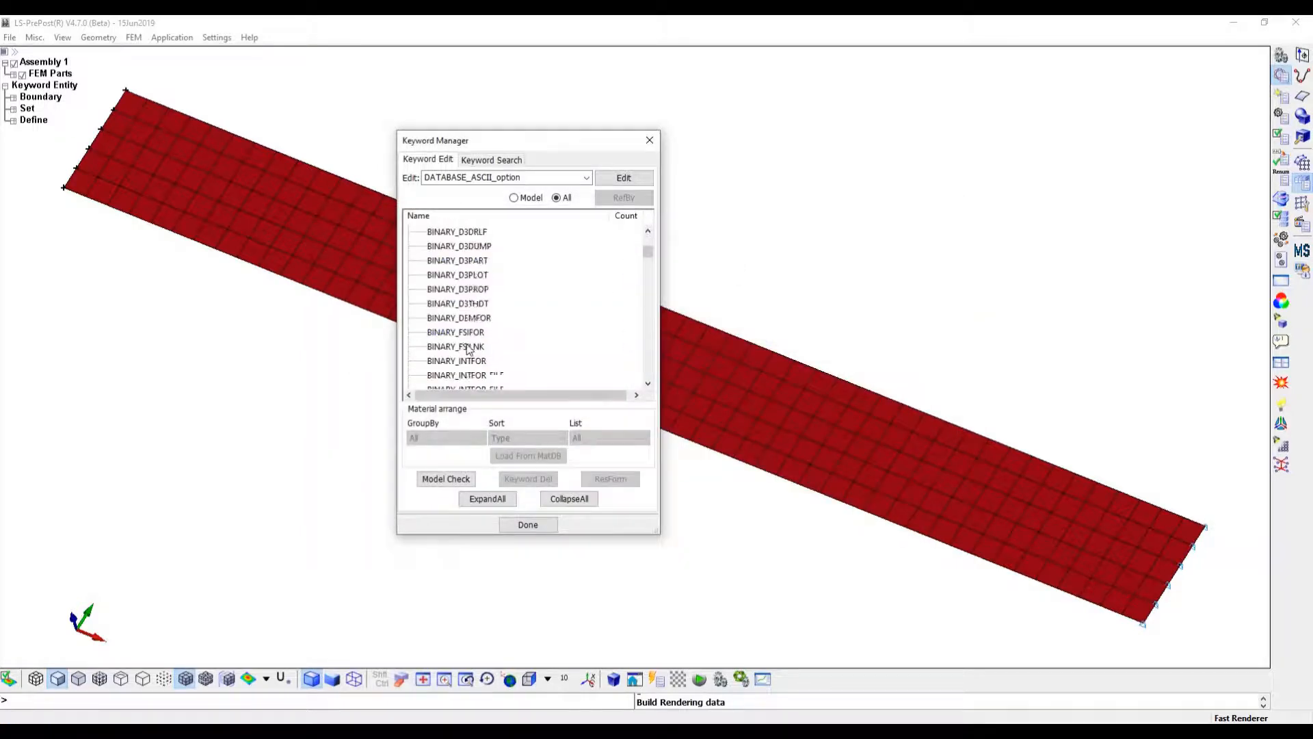
double_click(471, 261)
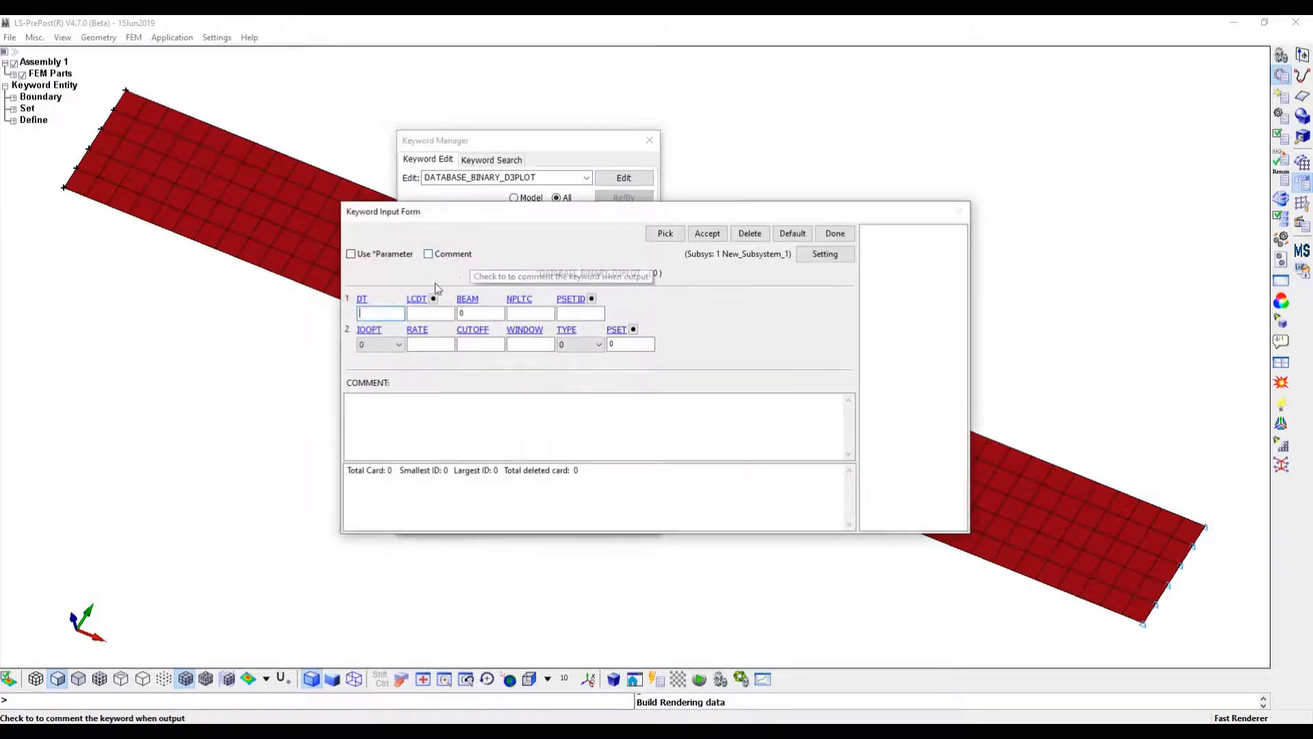
left_click(385, 313)
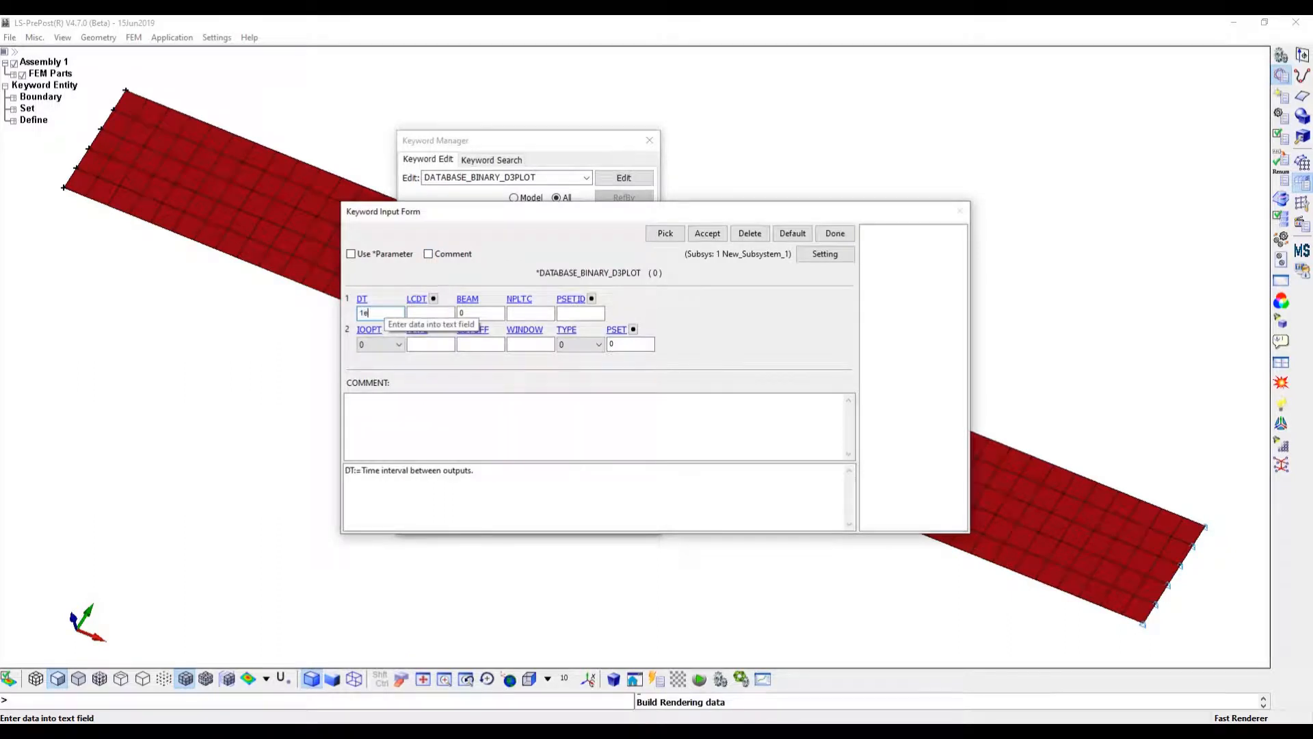
type("1e-3")
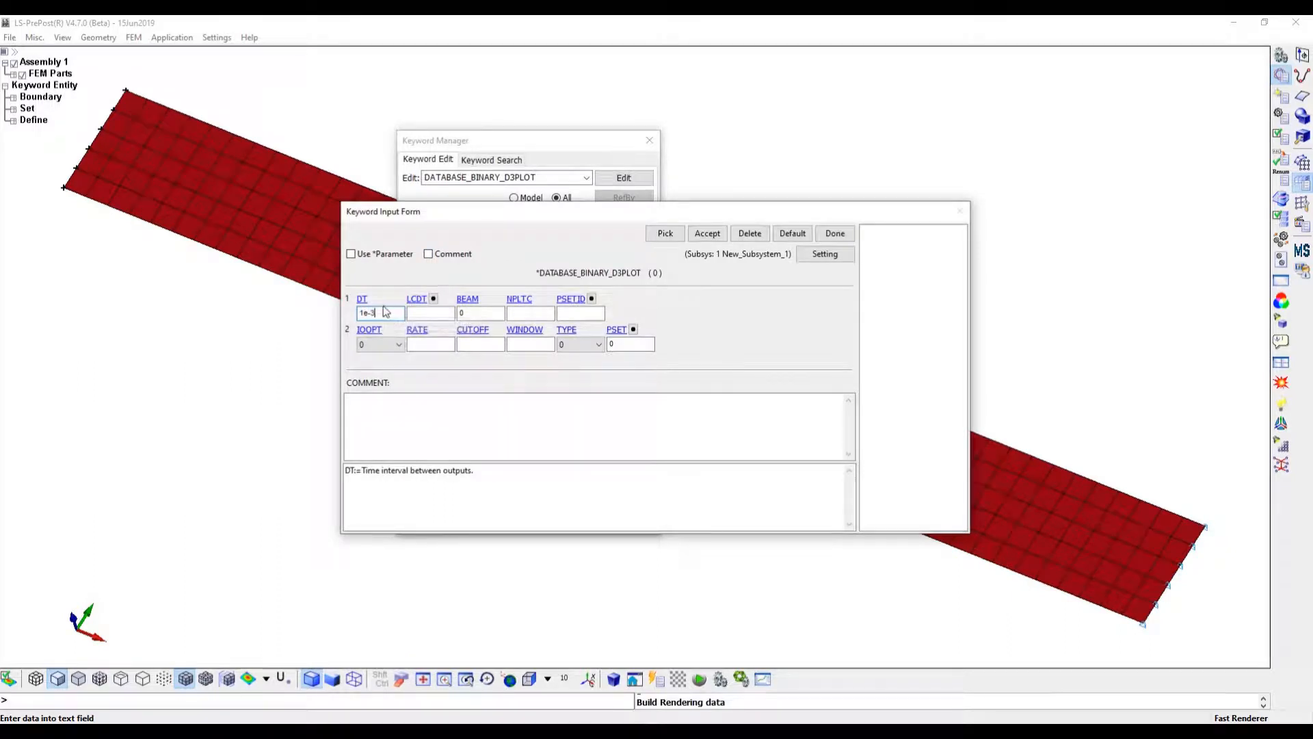
left_click(707, 233)
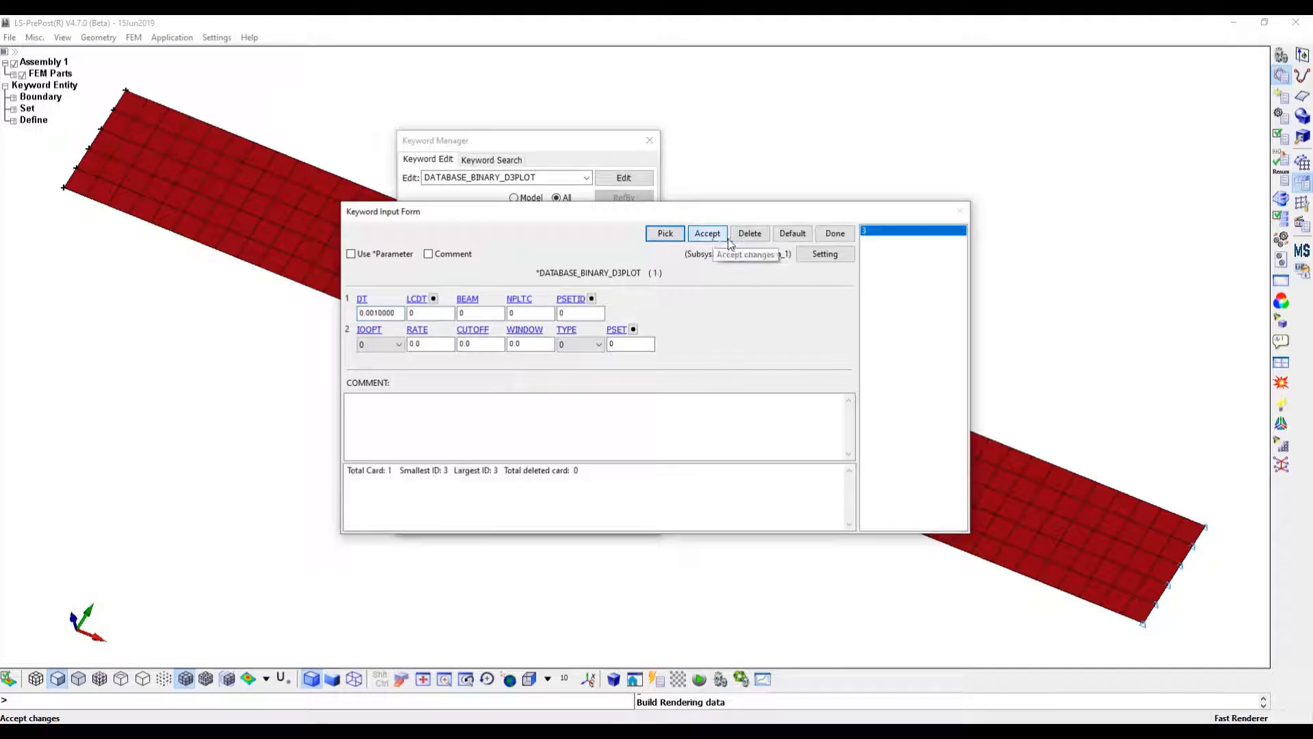
left_click(836, 233)
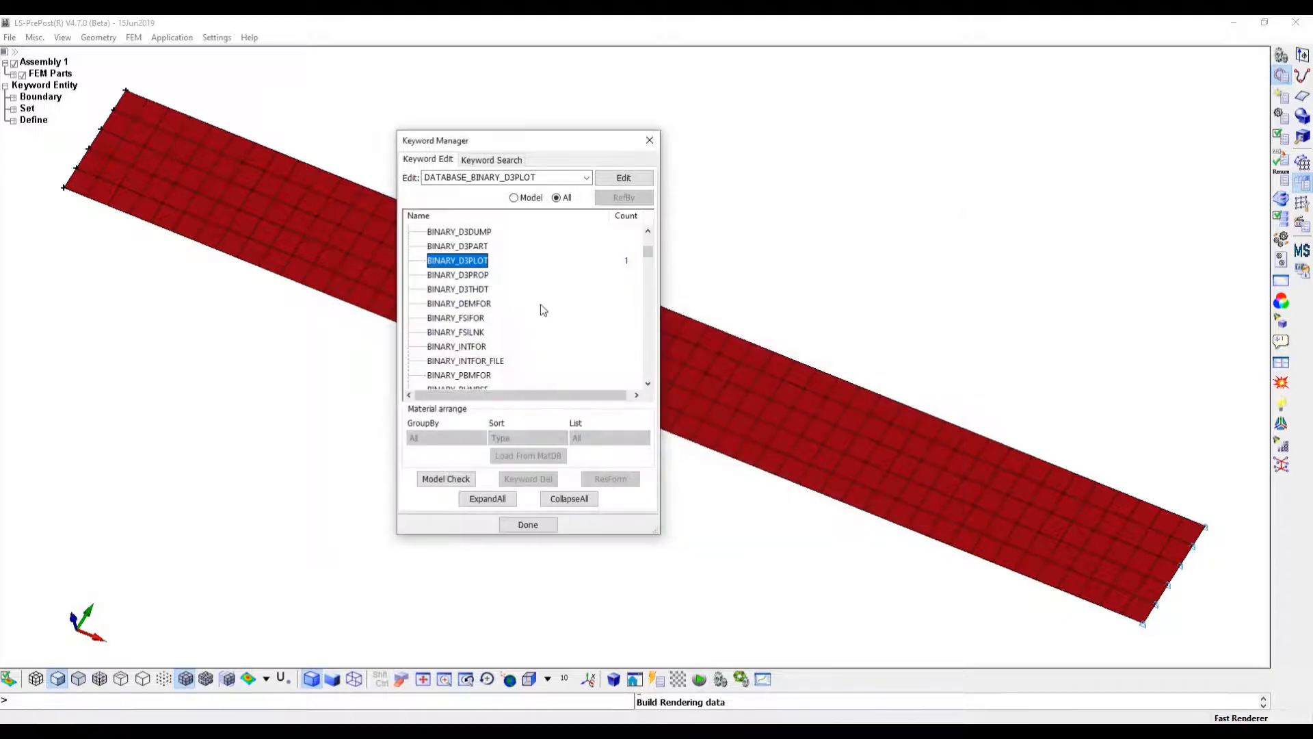
Create a DATABASE_HISTORY_NODE_SET keyword with the Load_Nodes node set as ID1 and save it
scroll(540, 311, "down", 15)
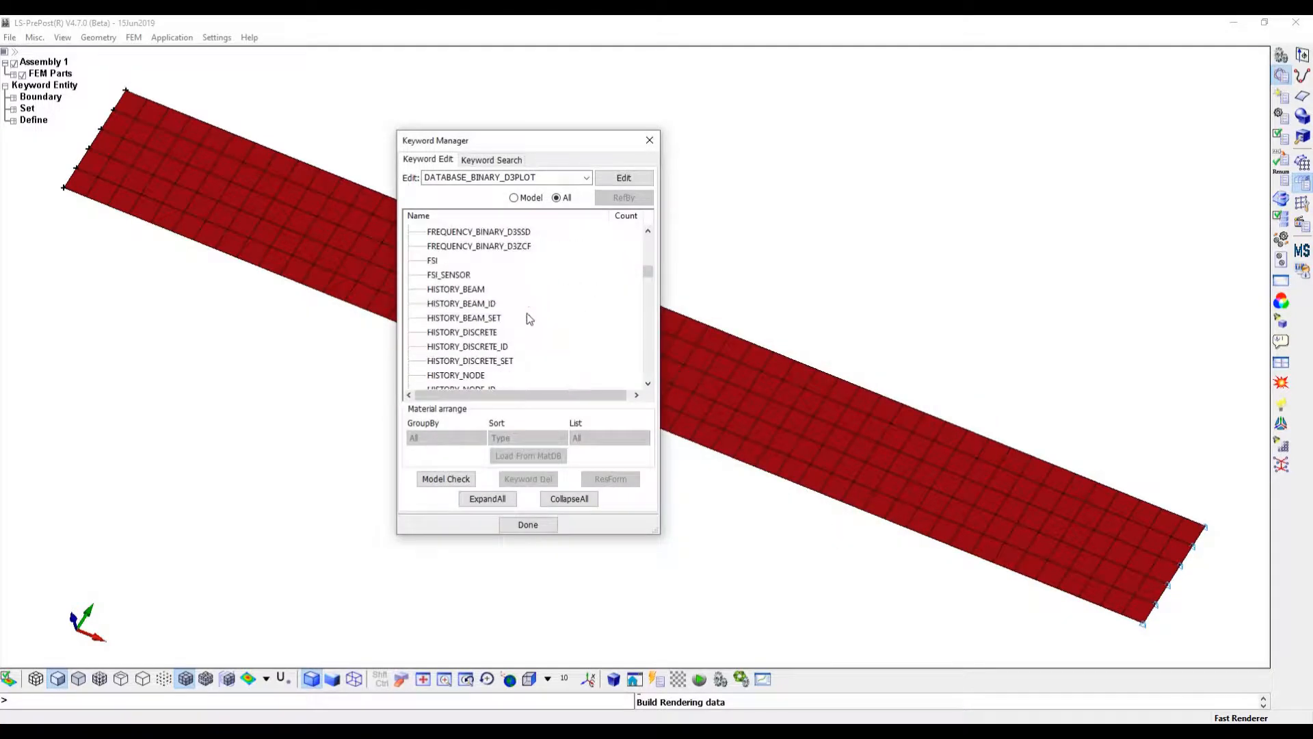
scroll(529, 318, "down", 2)
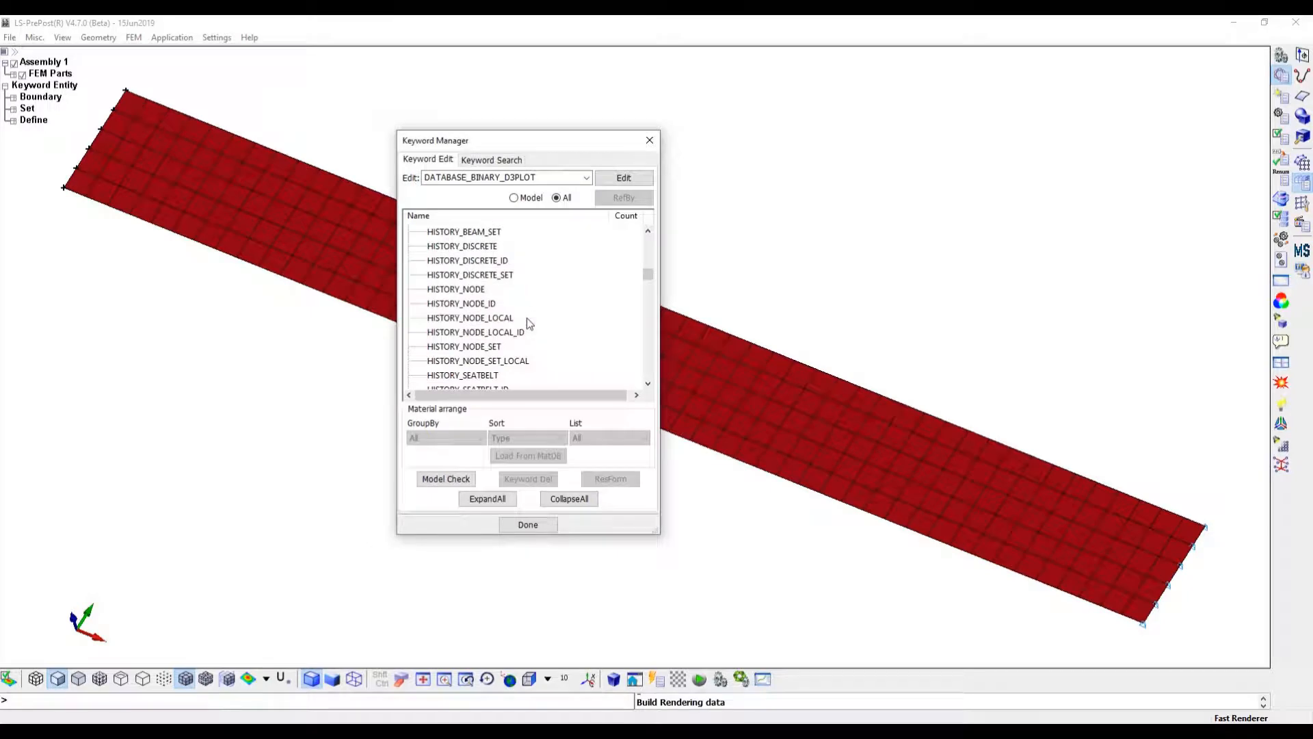
double_click(458, 347)
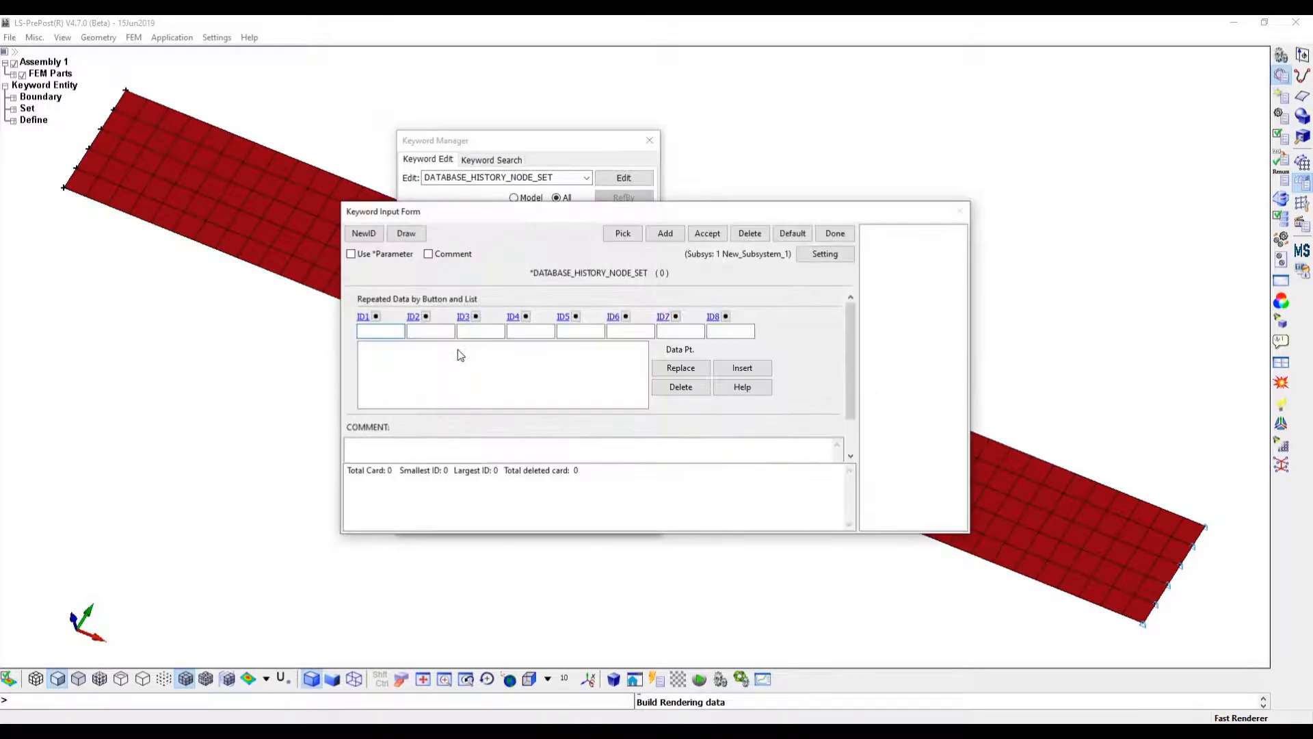
left_click(363, 317)
left_click(1113, 521)
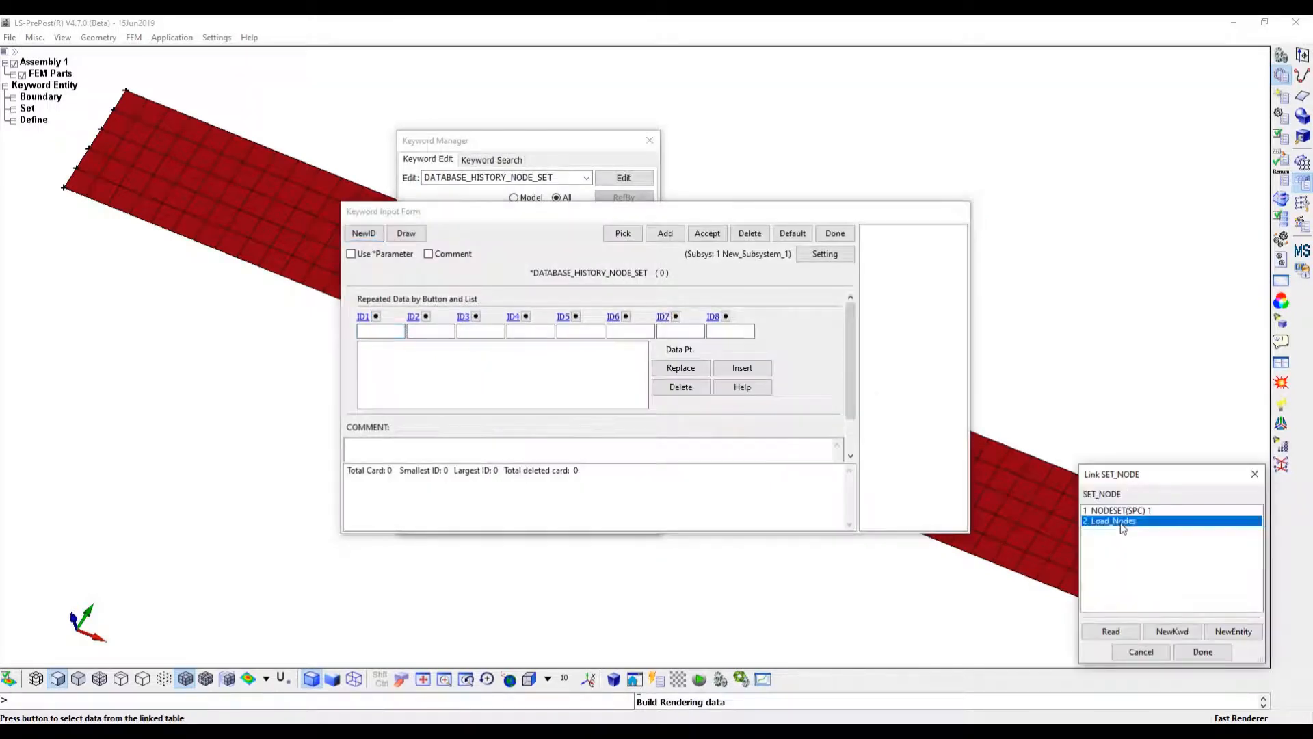
left_click(1202, 651)
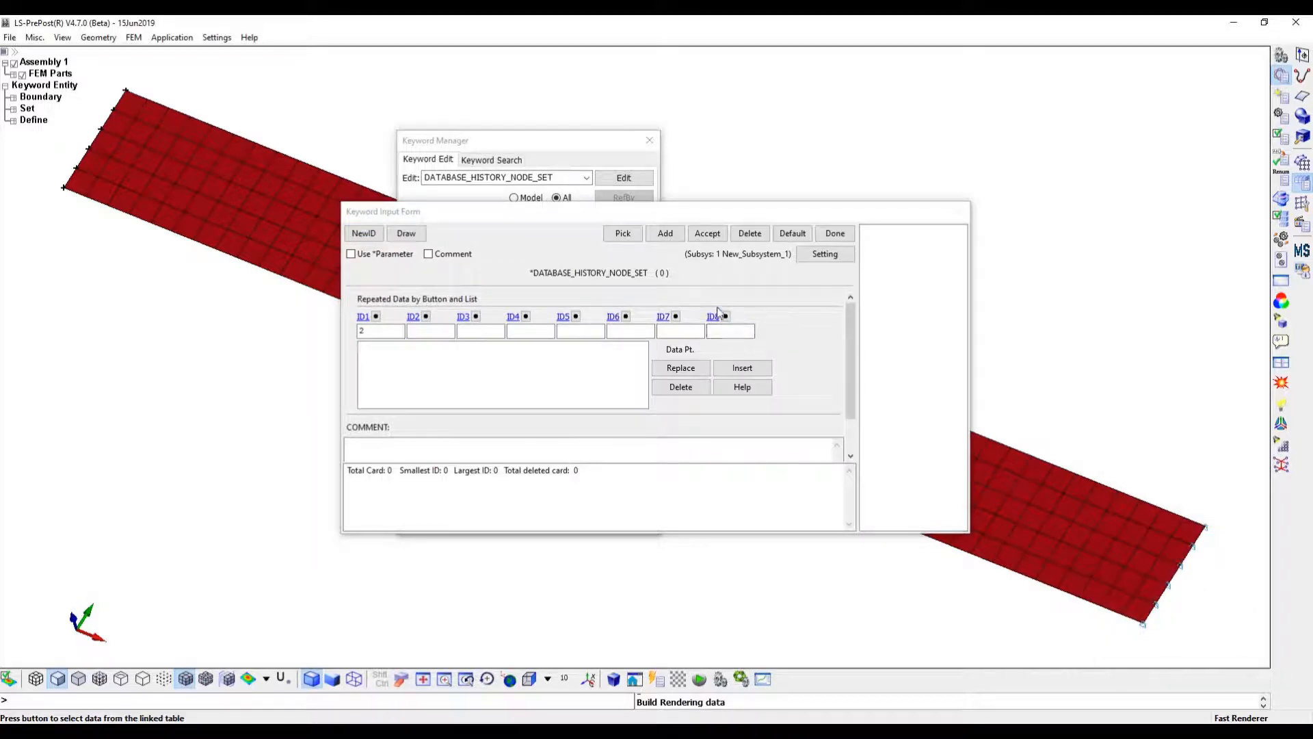
left_click(740, 369)
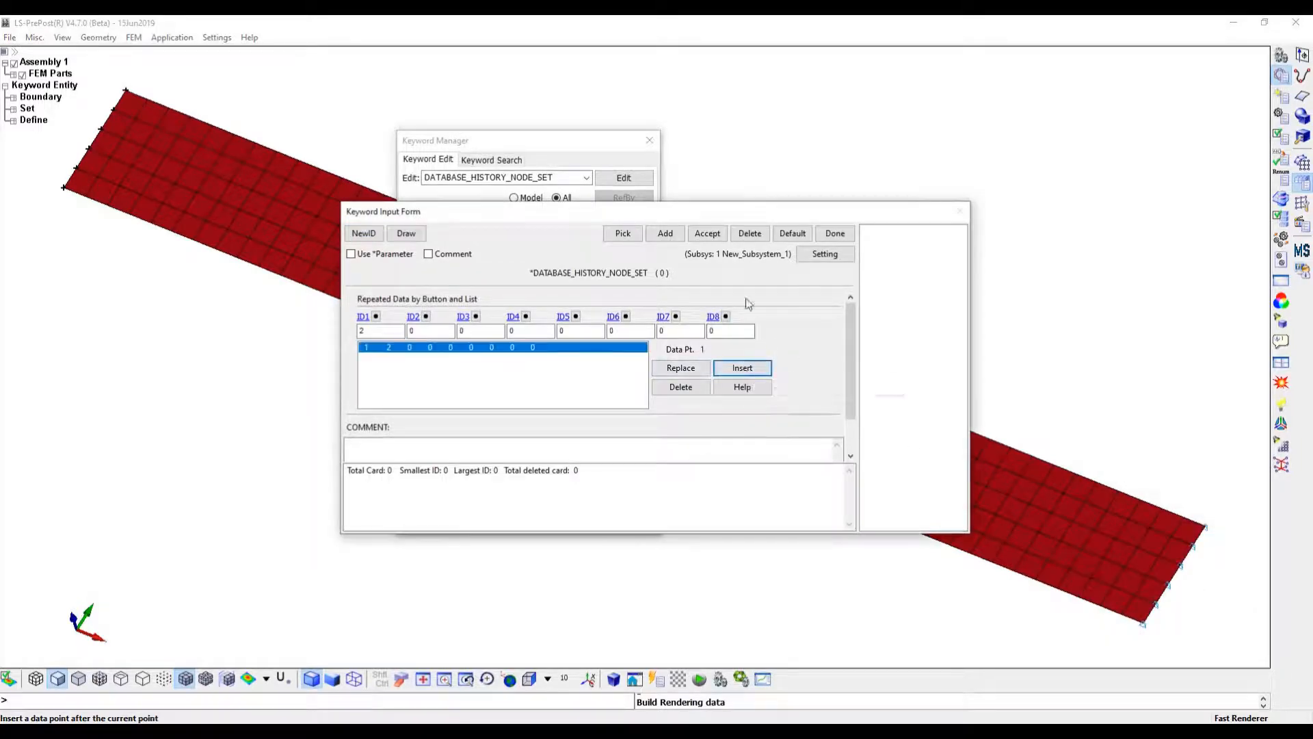
left_click(707, 233)
left_click(828, 233)
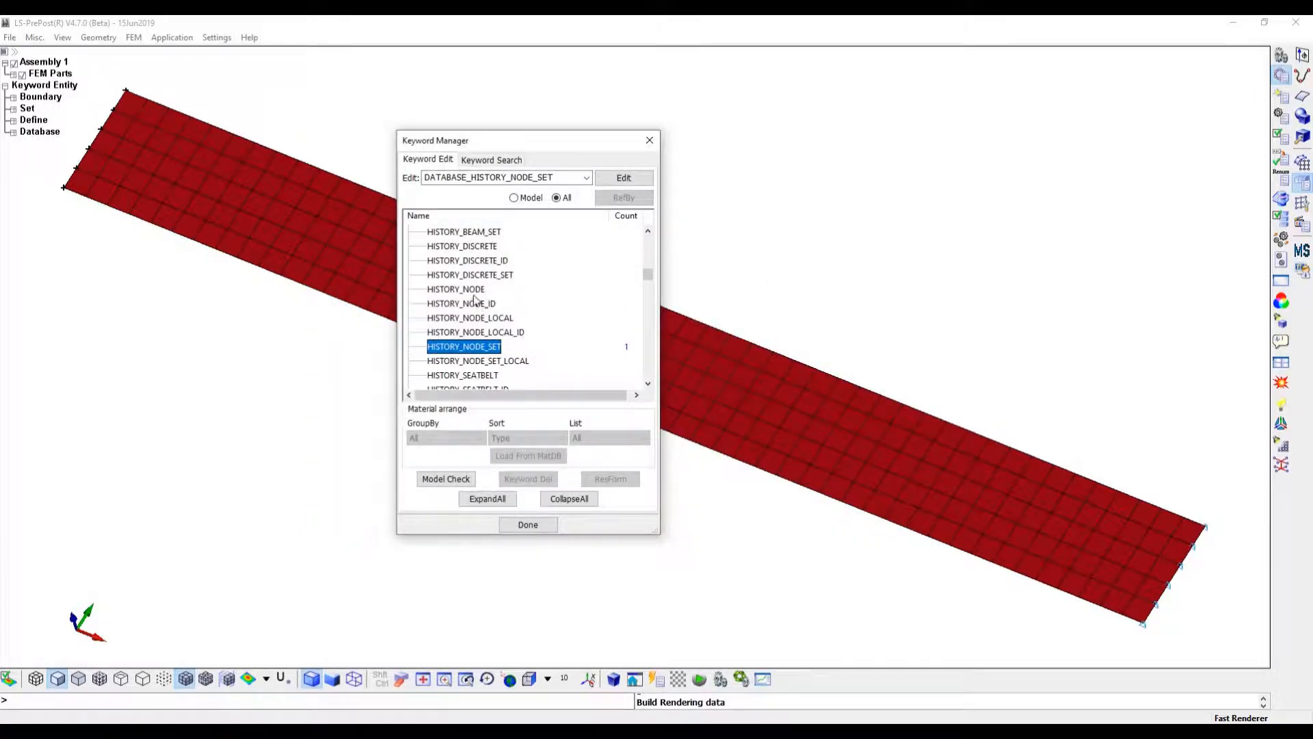
Collapse the DATABASE and DEFINE groups in the keyword list
scroll(472, 287, "up", 4)
scroll(467, 280, "up", 12)
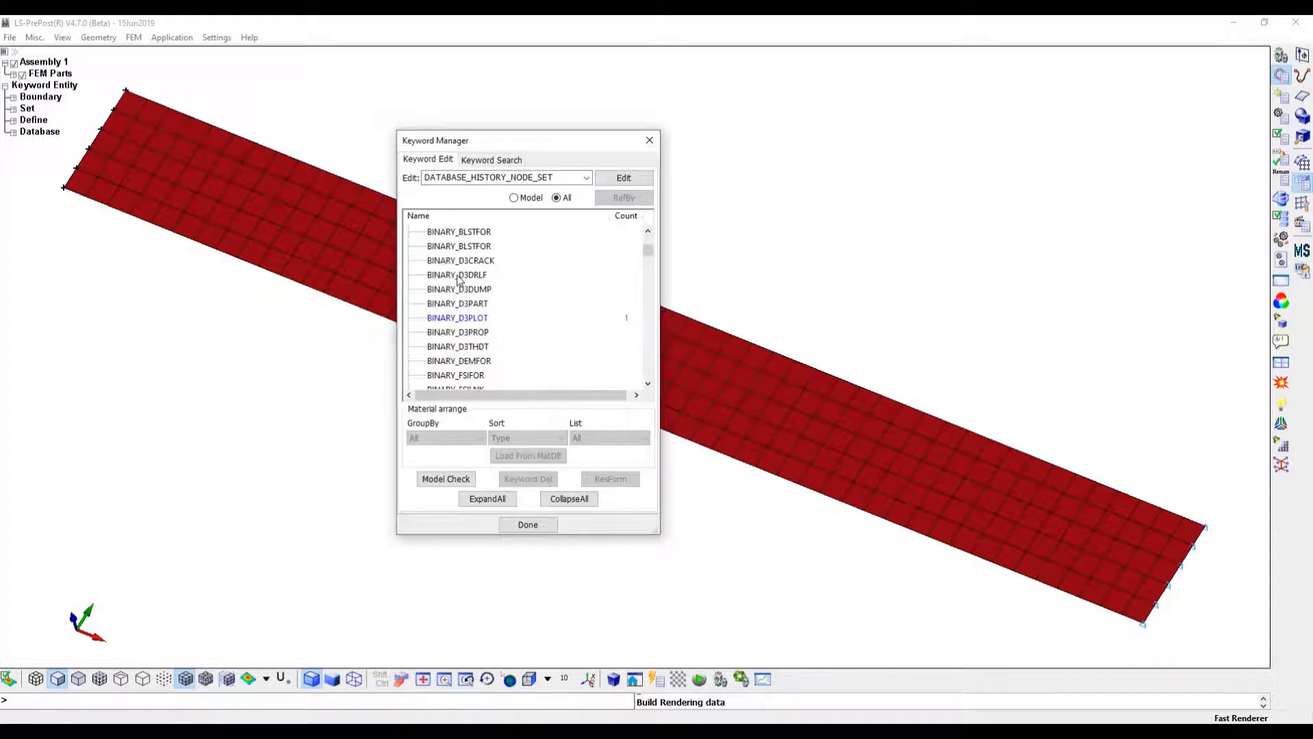
scroll(458, 280, "down", 2)
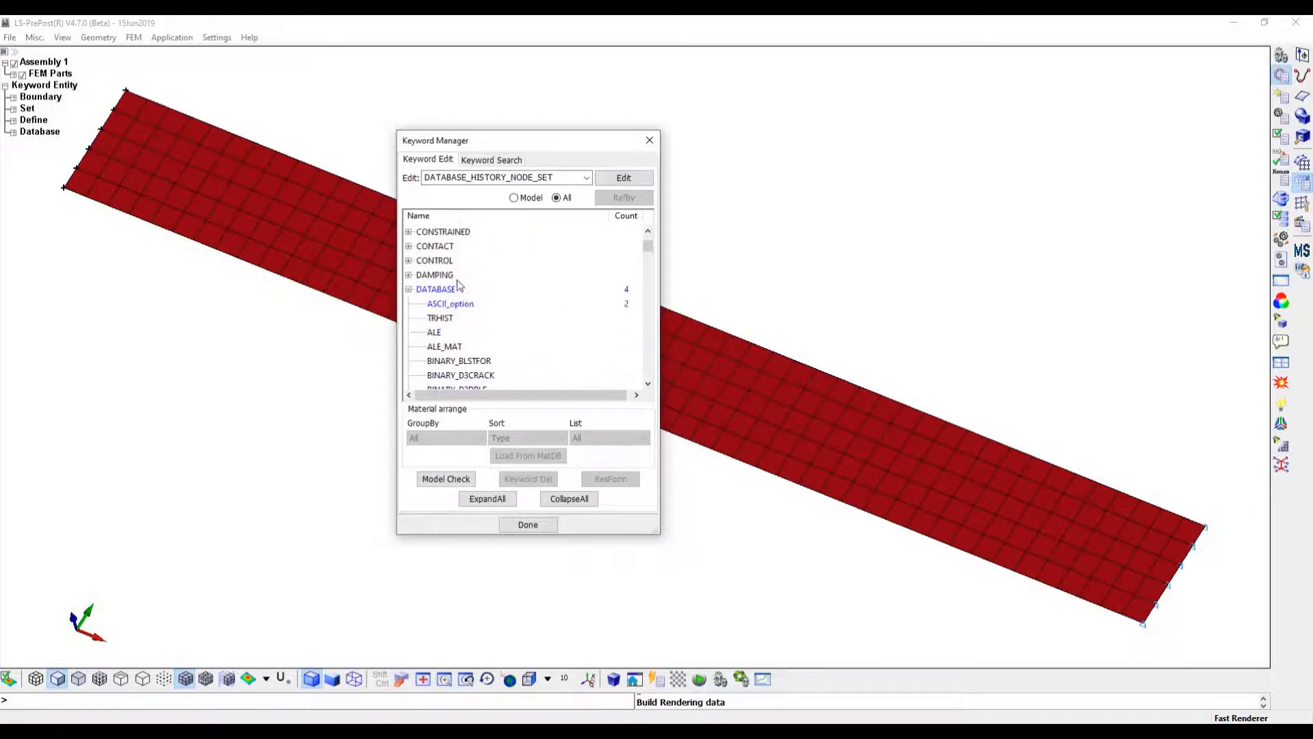
left_click(409, 290)
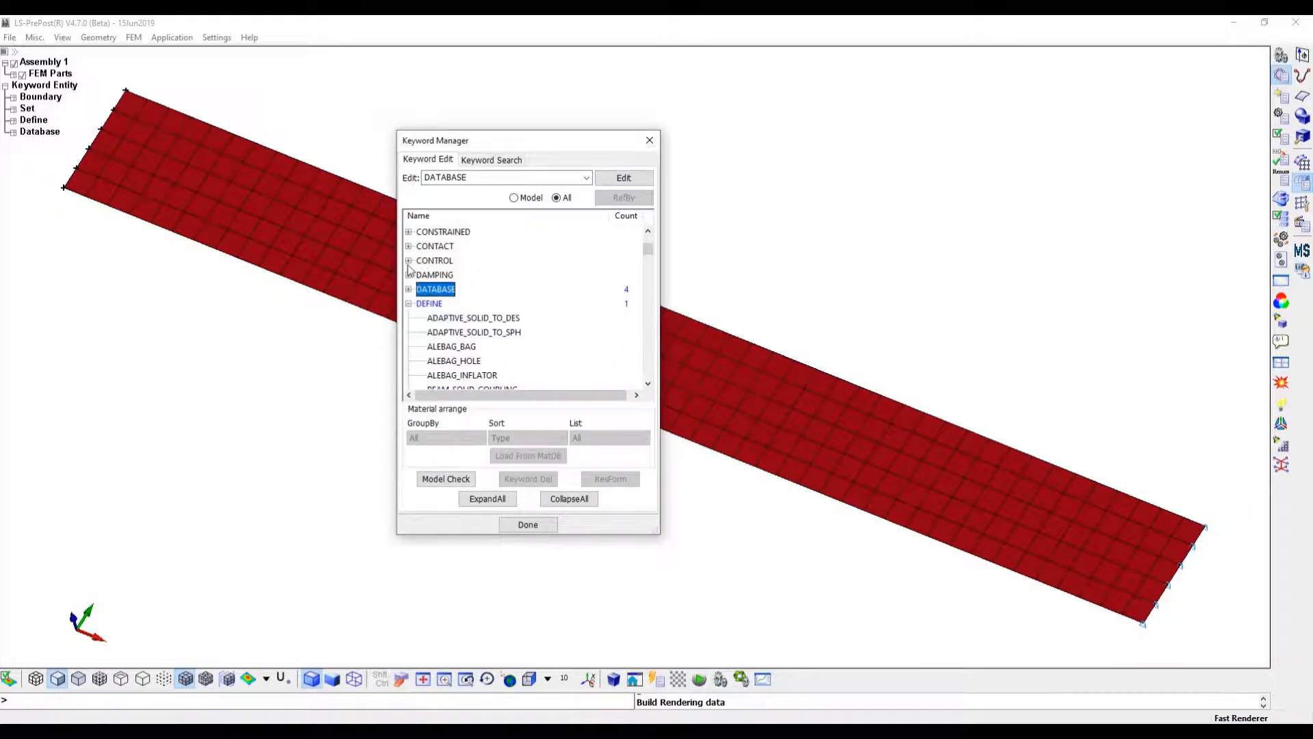
left_click(411, 304)
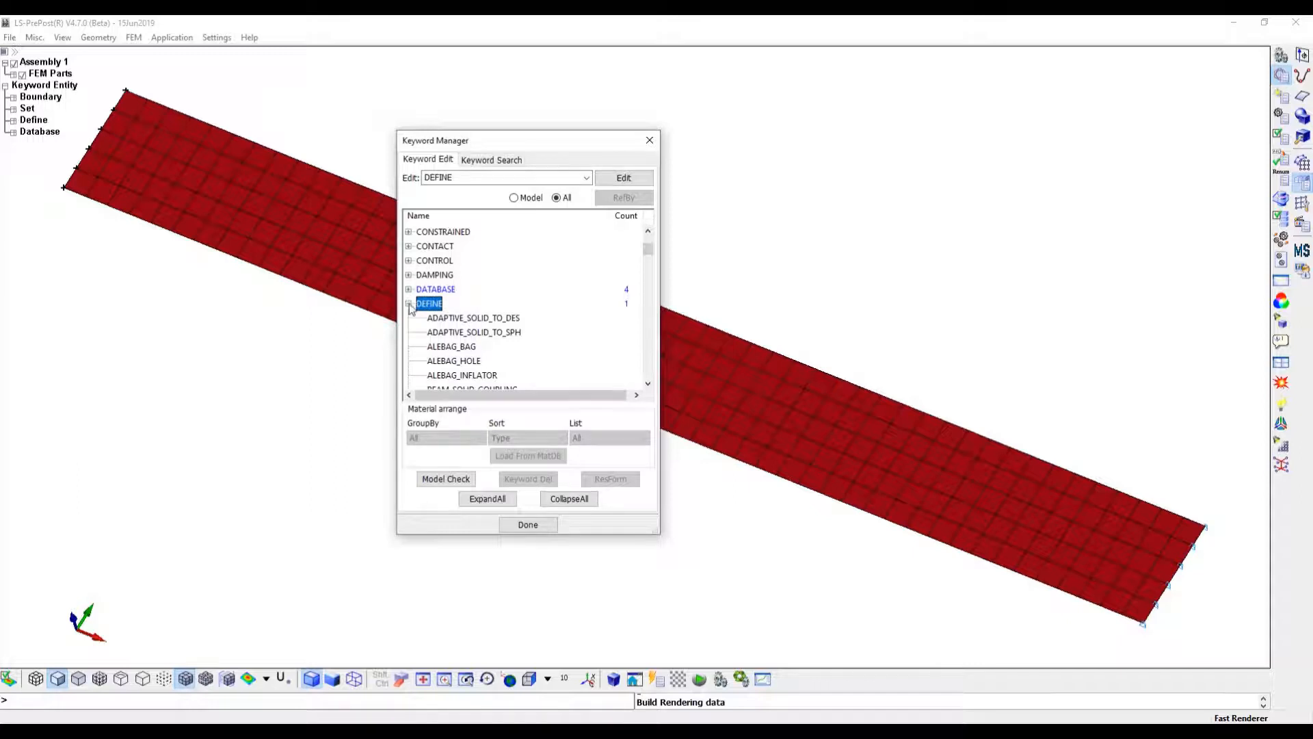
left_click(409, 304)
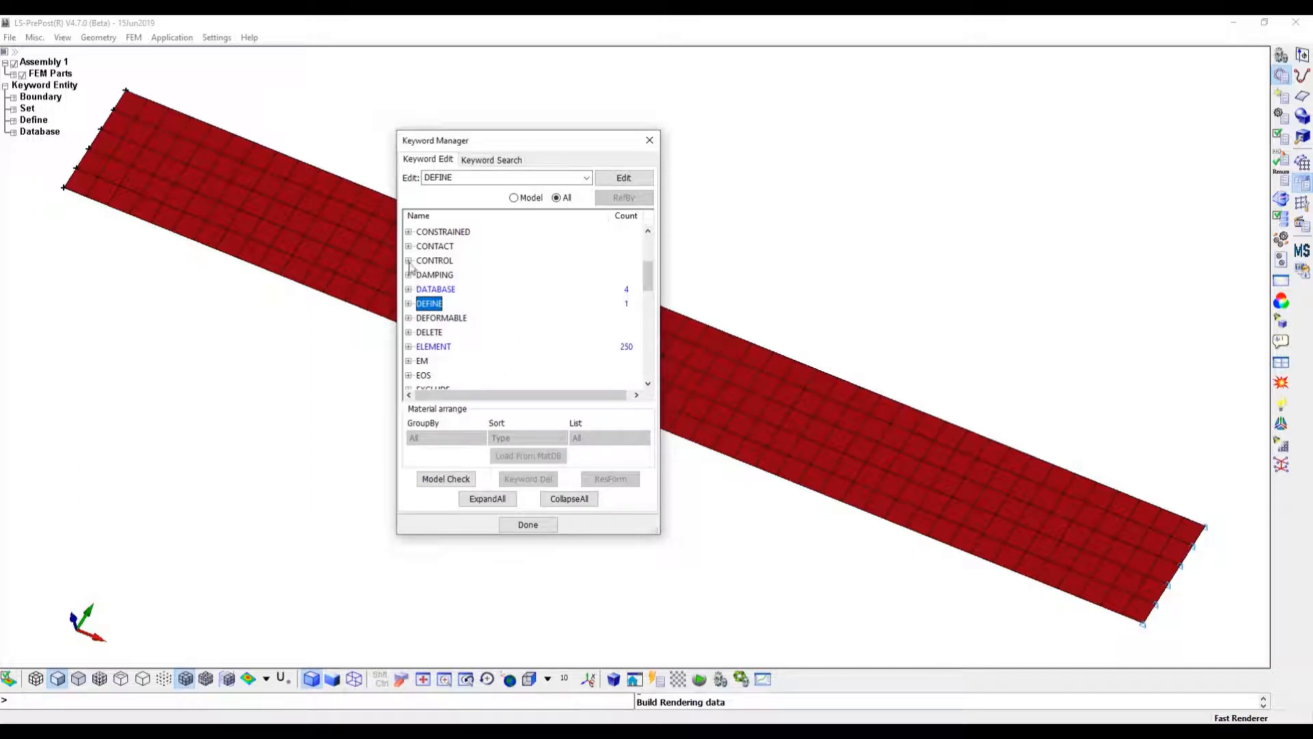
Create a CONTROL_TERMINATION keyword with a termination time ENDTIM of 0.1, save it and close the Keyword Manager
left_click(409, 261)
scroll(534, 314, "down", 6)
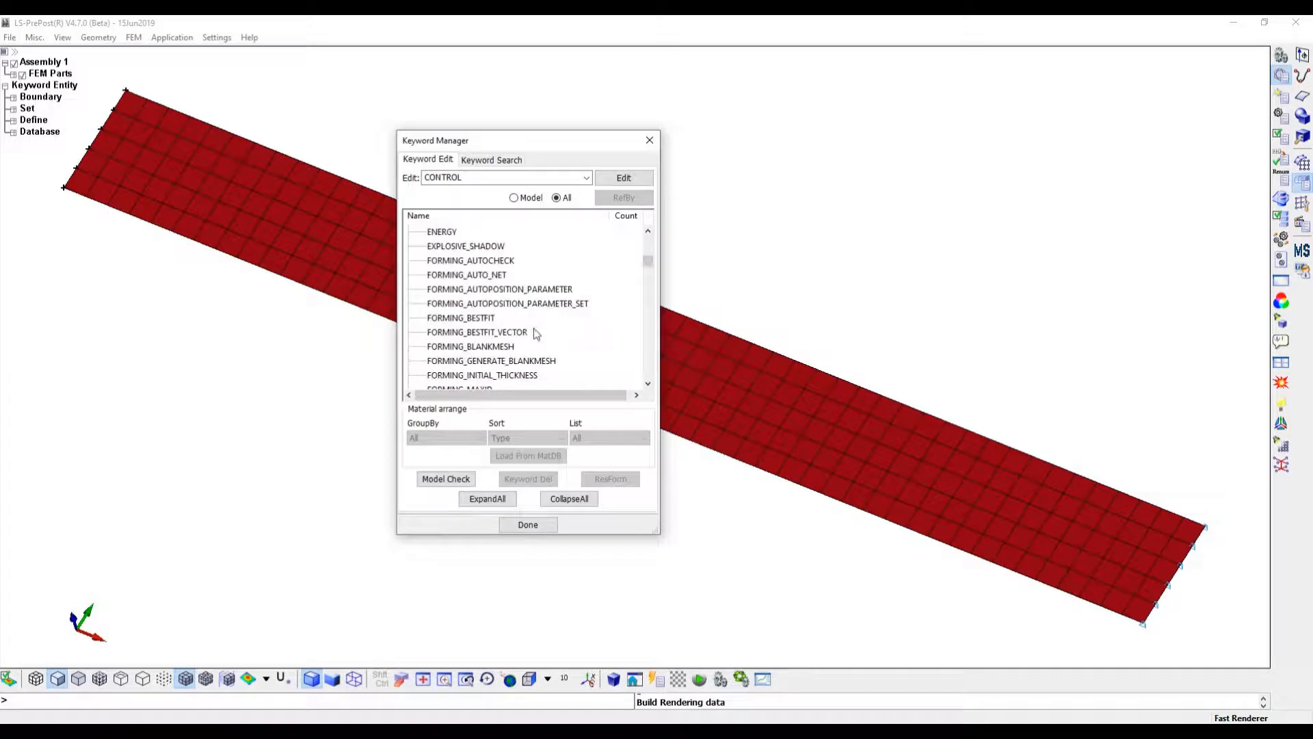
scroll(536, 333, "down", 20)
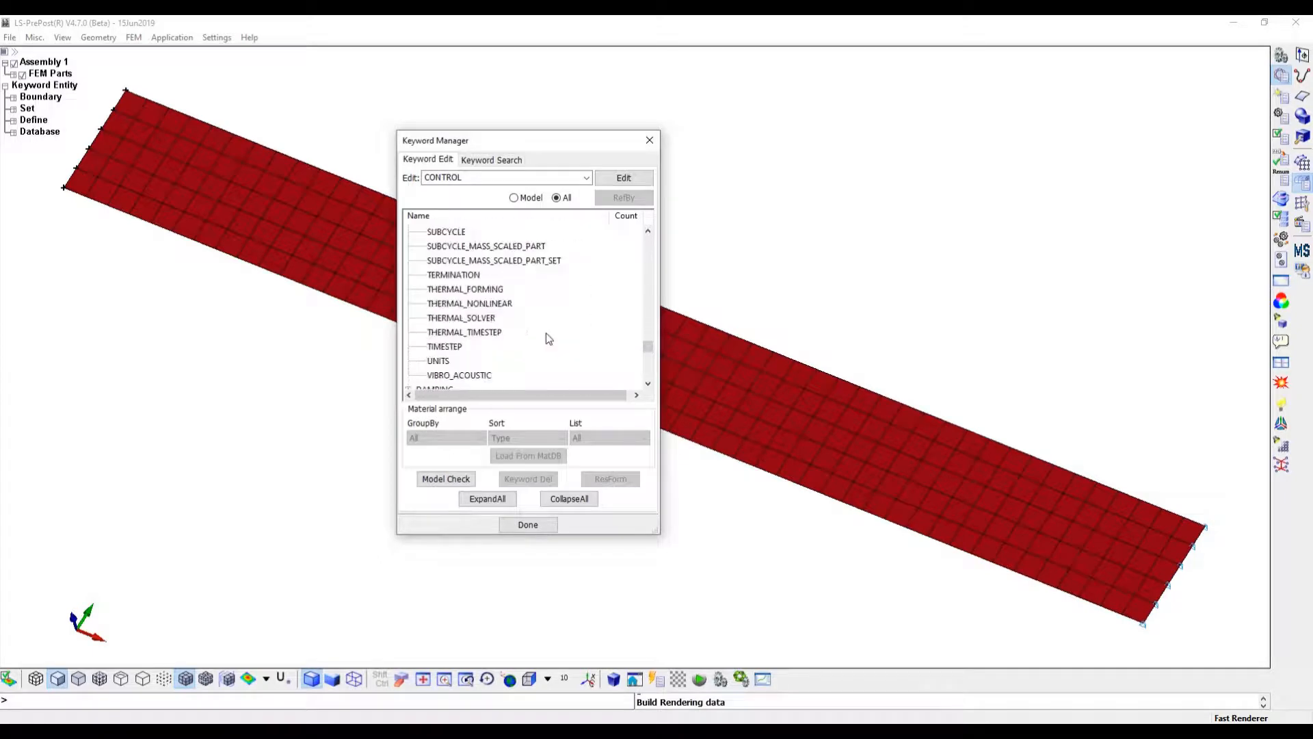
scroll(546, 335, "down", 3)
scroll(541, 333, "up", 4)
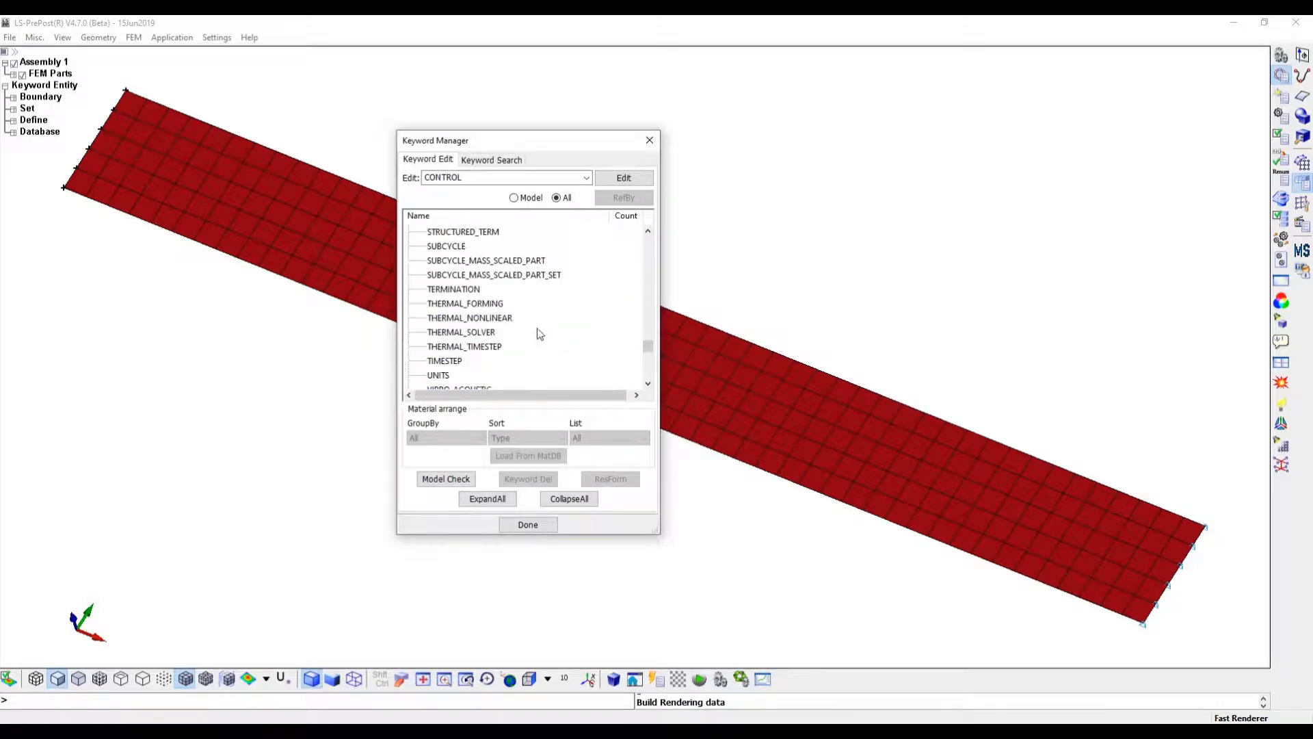
double_click(446, 289)
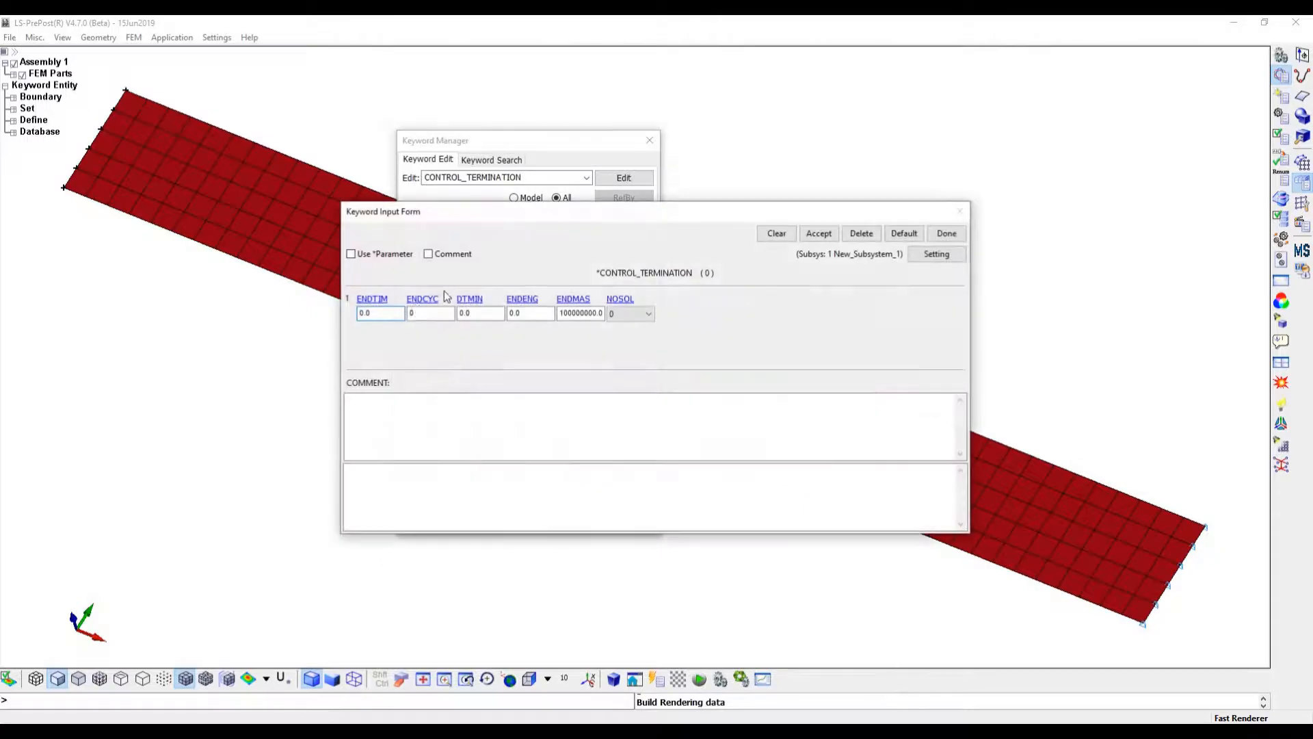
left_click(385, 313)
key("BackSpace")
type("1")
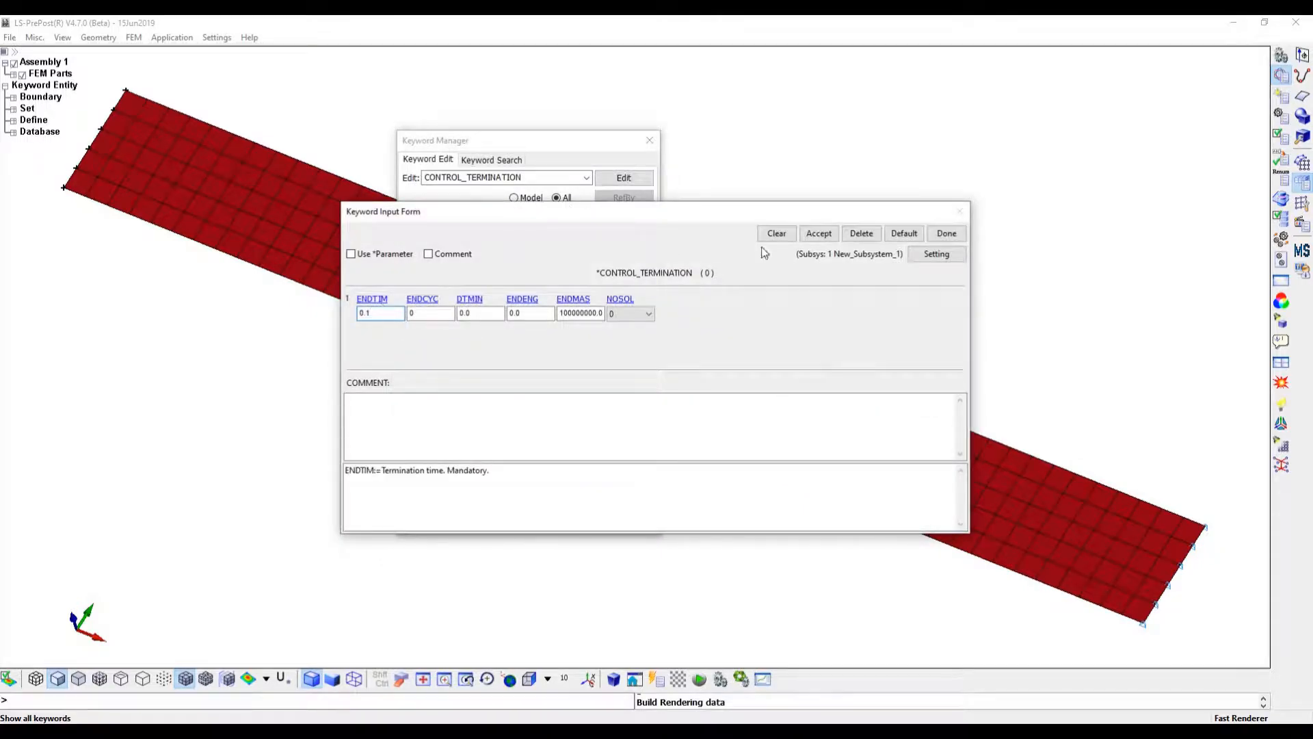
left_click(819, 234)
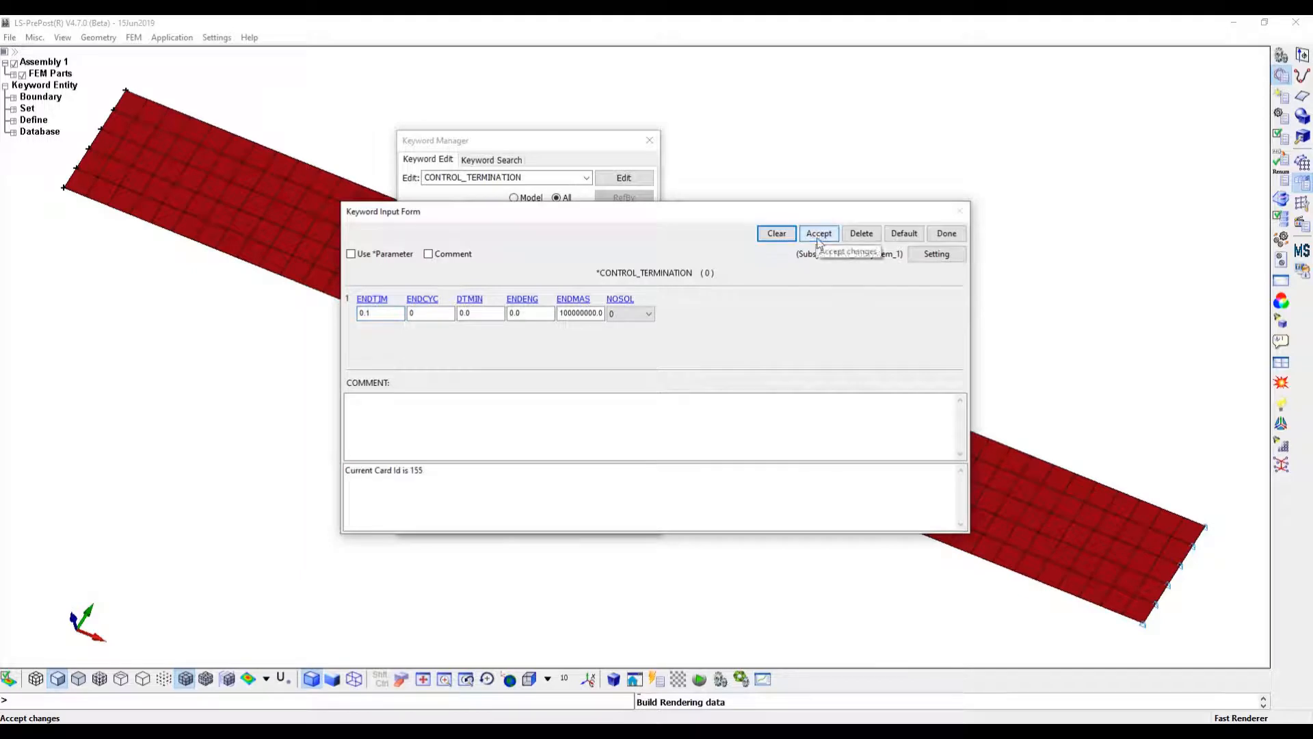
left_click(947, 235)
left_click(533, 525)
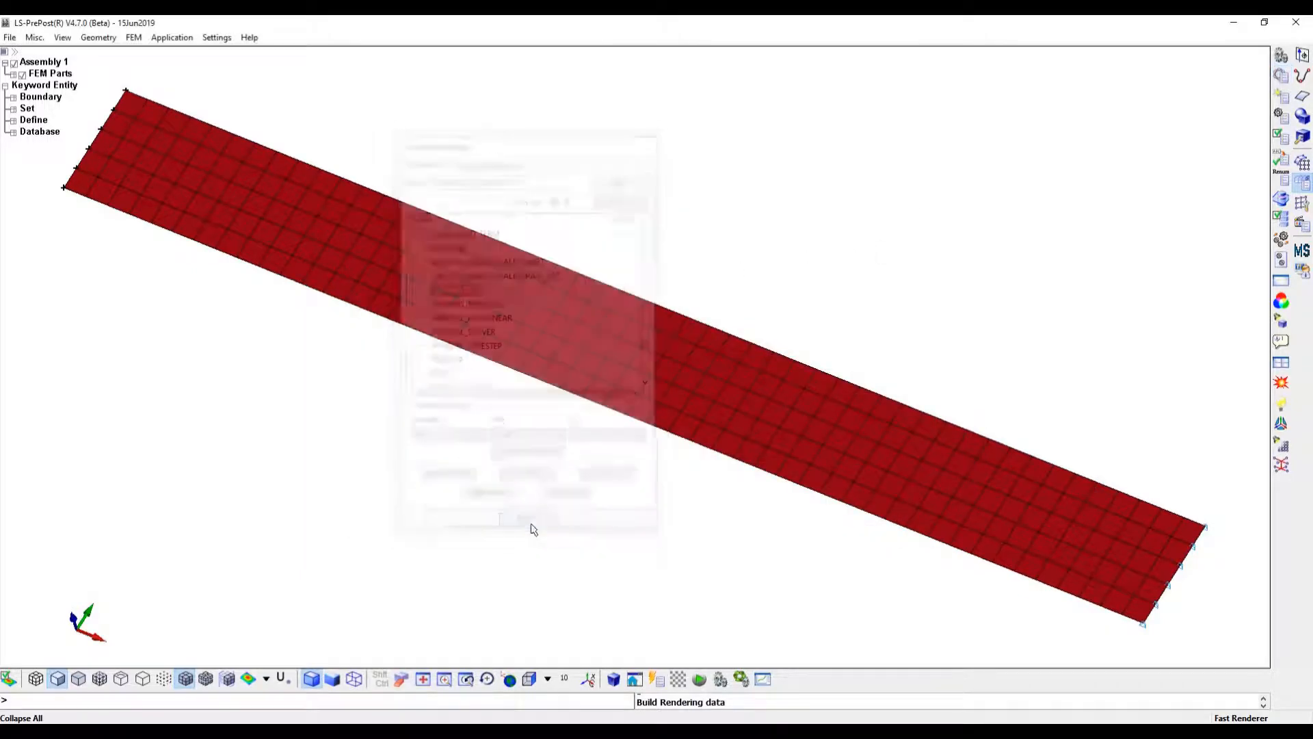
Start saving the keyword file under a new name and browse to D:\Ls-Dyna_Special_Topics\Topic_1_Explicit_Solver_for_Springback_Analysis
left_click(9, 37)
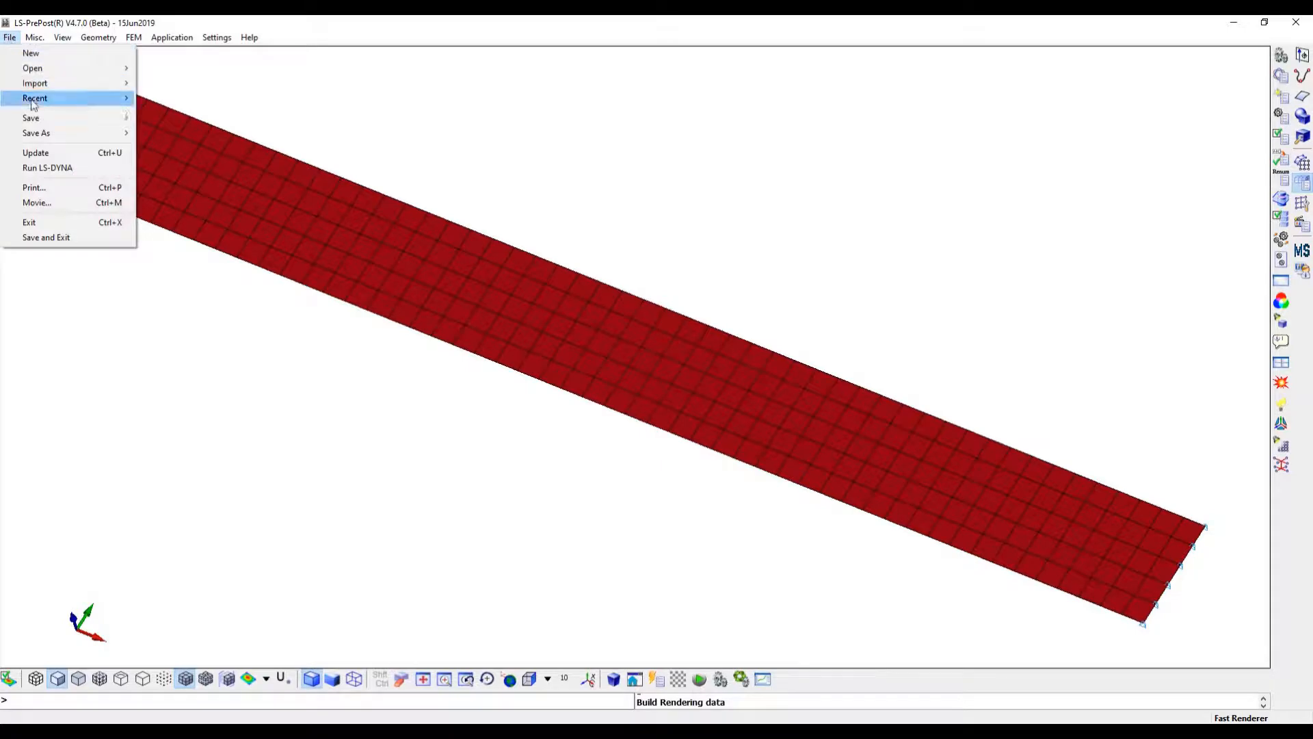
mouse_move(41, 133)
left_click(231, 134)
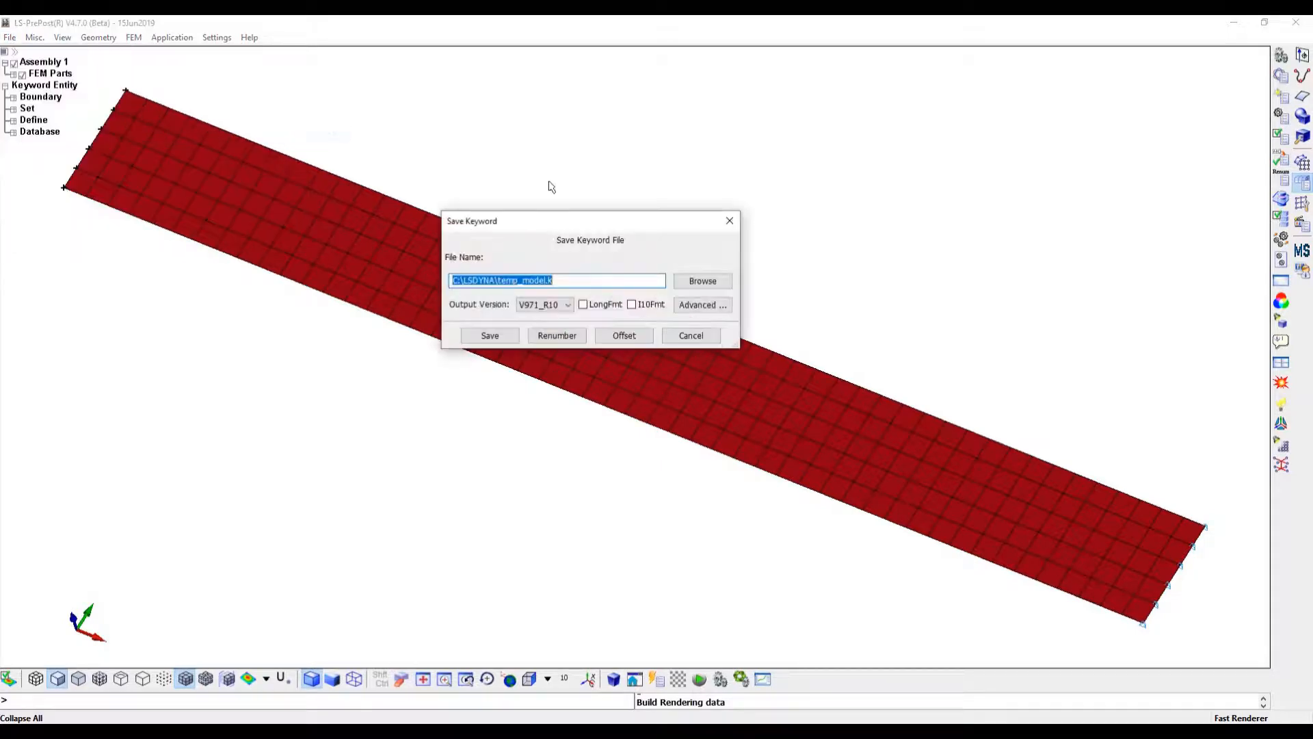
left_click(704, 282)
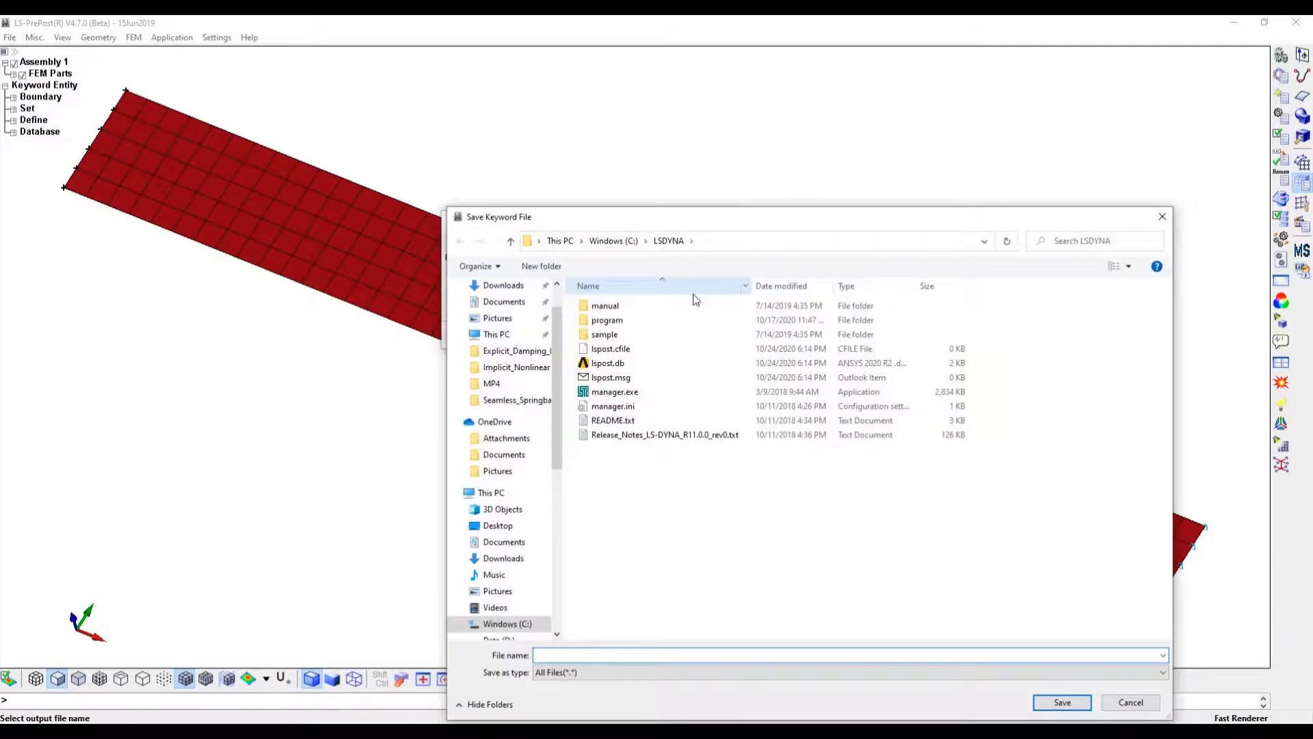
scroll(554, 478, "down", 3)
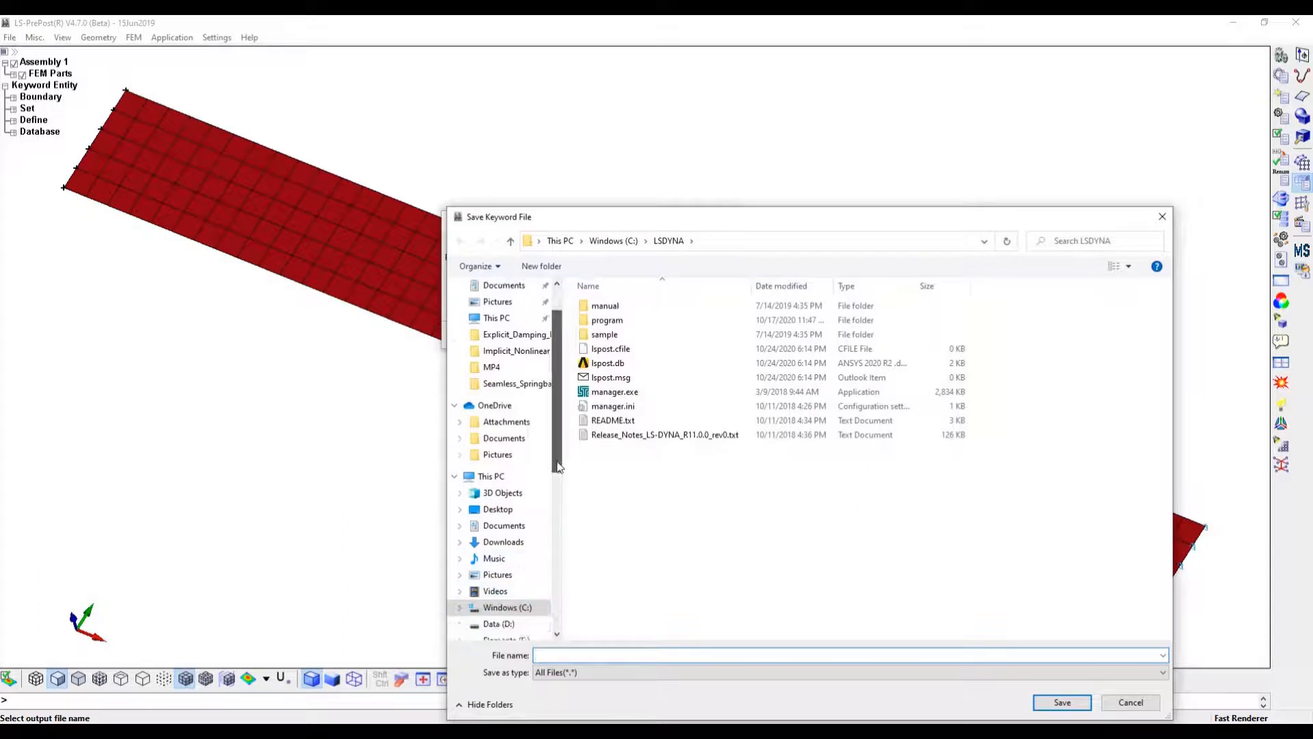
left_click(499, 525)
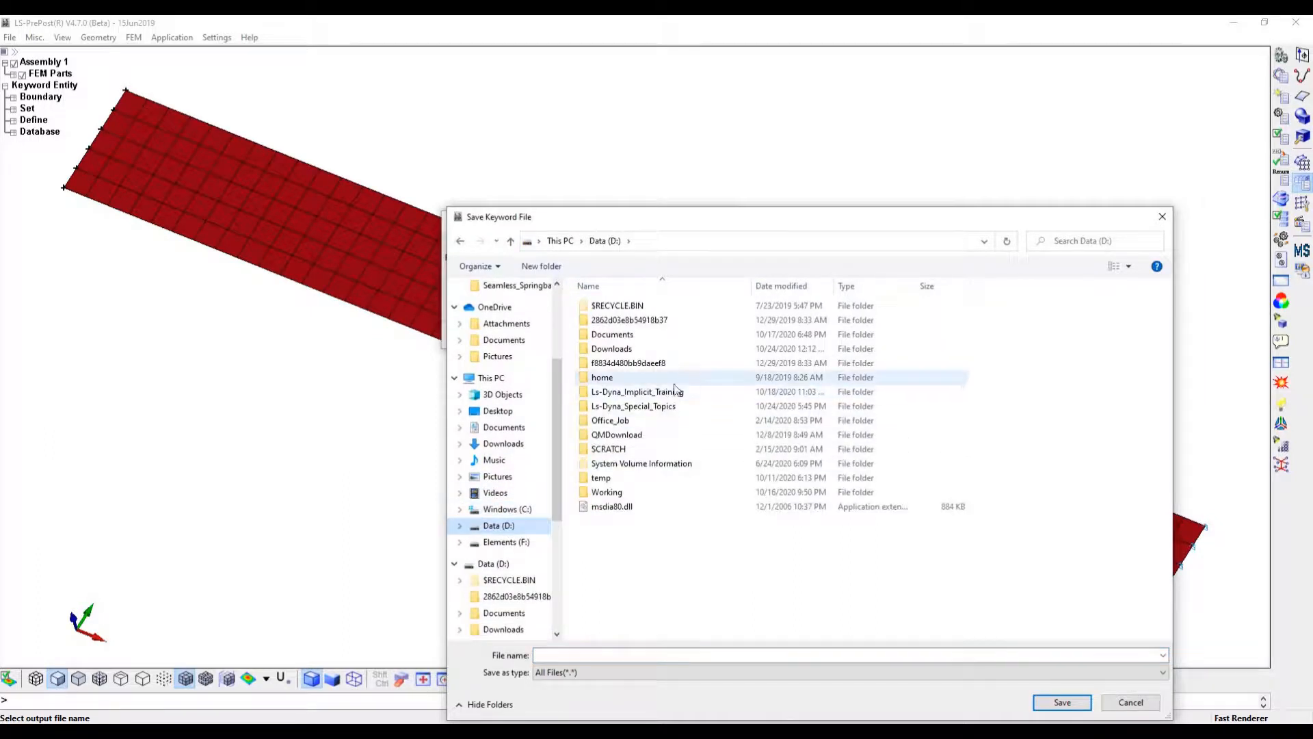
double_click(641, 409)
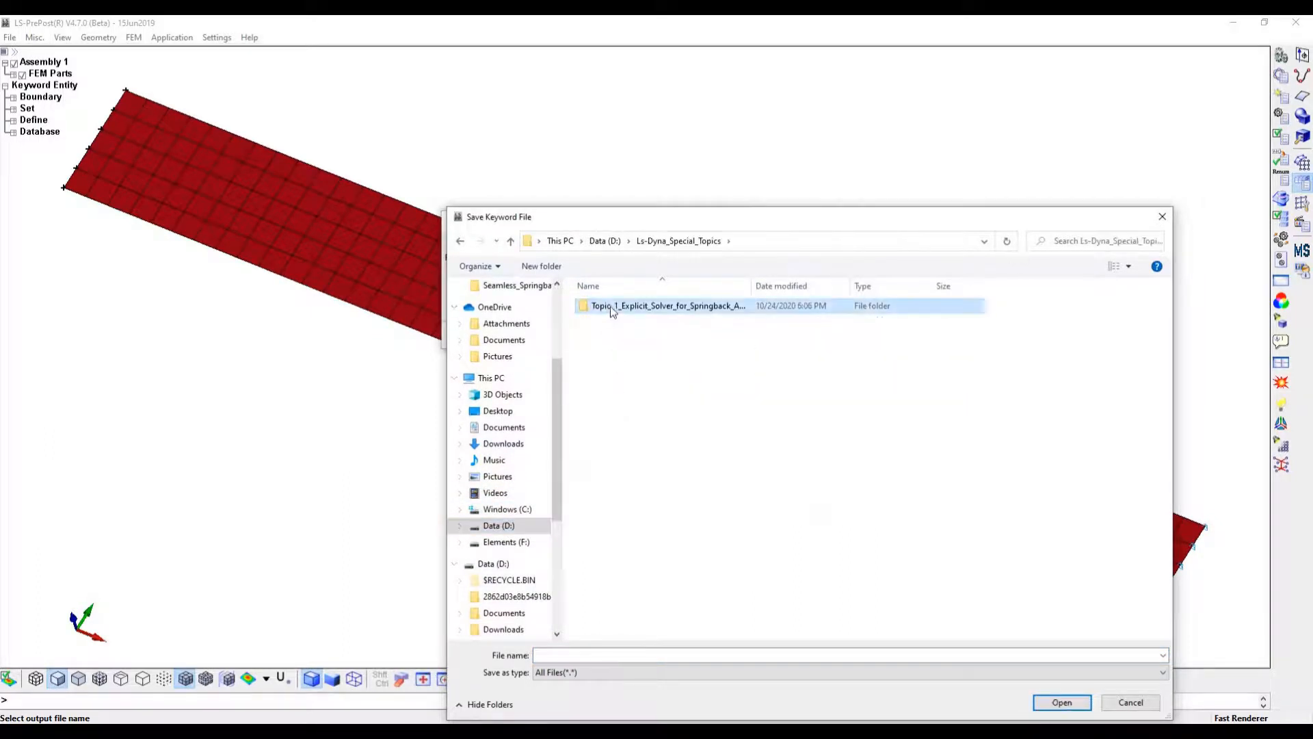
double_click(610, 306)
Create a folder named Explicit_Only, copying its name for reuse, and open the folder
right_click(608, 328)
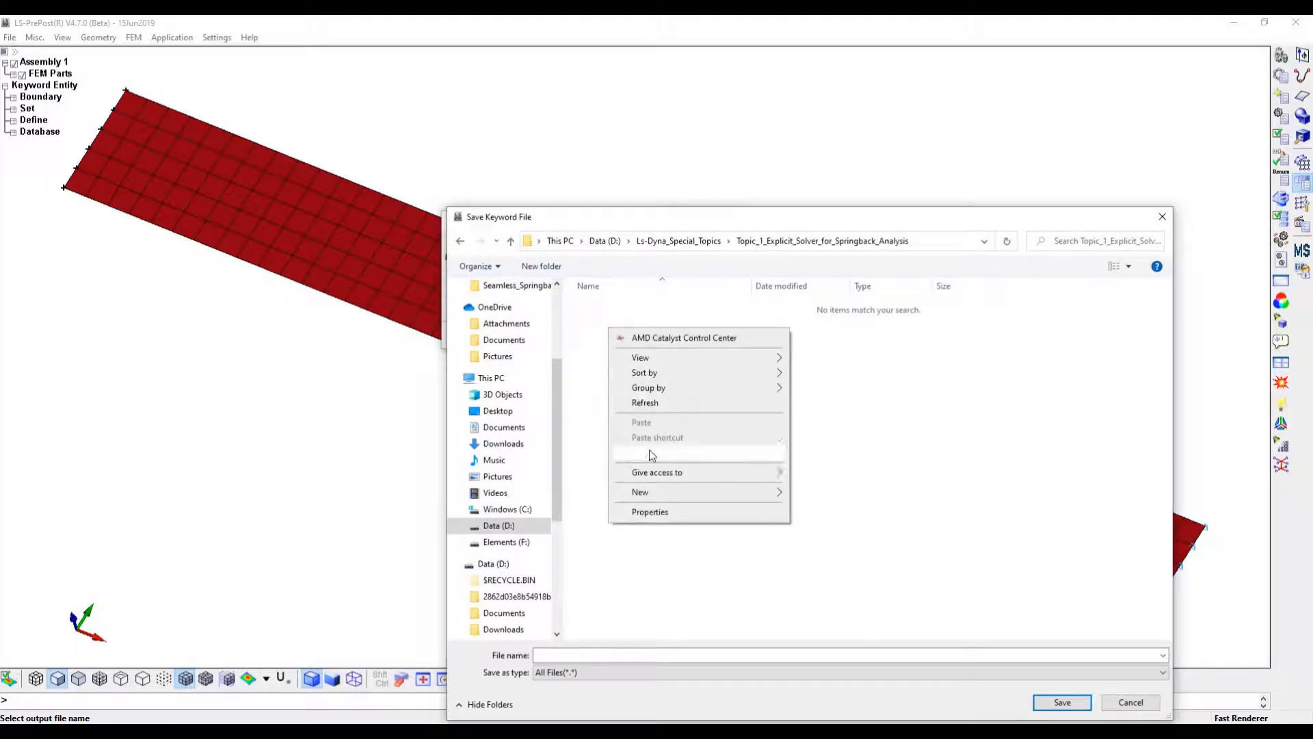
mouse_move(650, 492)
left_click(821, 215)
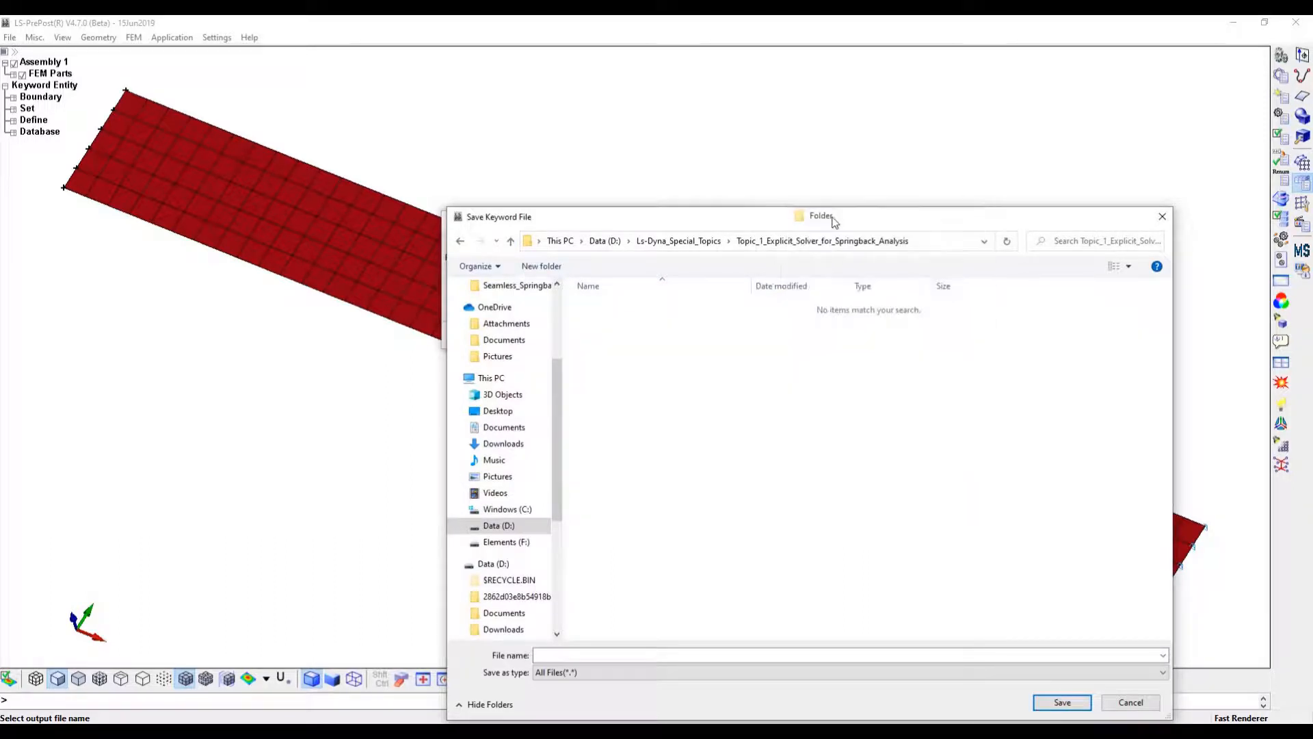
type("E")
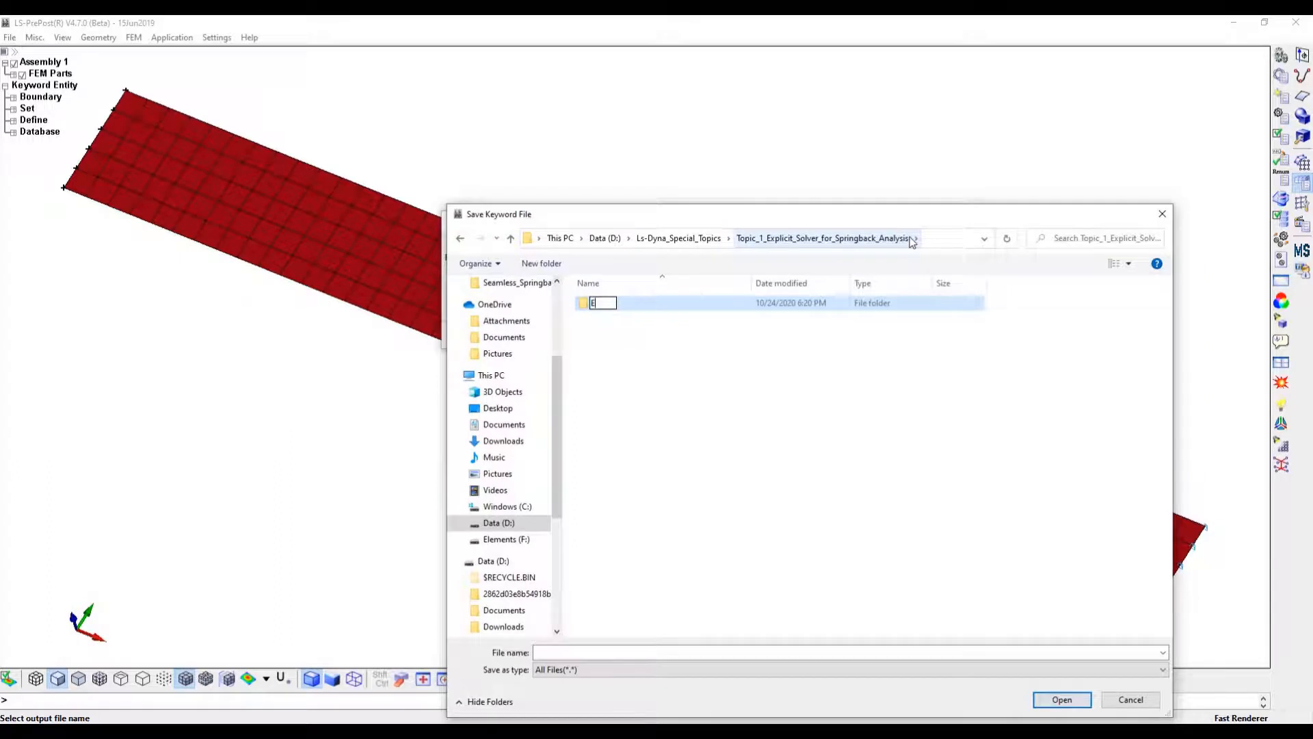
type("xplicit_On")
key("shift+Left")
key("shift+Left")
key("shift+Left")
key("shift+Left")
key("shift+Left")
key("shift+Left")
key("shift+Left")
key("shift+Left")
key("shift+Left")
key("shift+Left")
key("shift+Left")
key("ctrl+c")
key("Return")
left_click(670, 321)
double_click(629, 304)
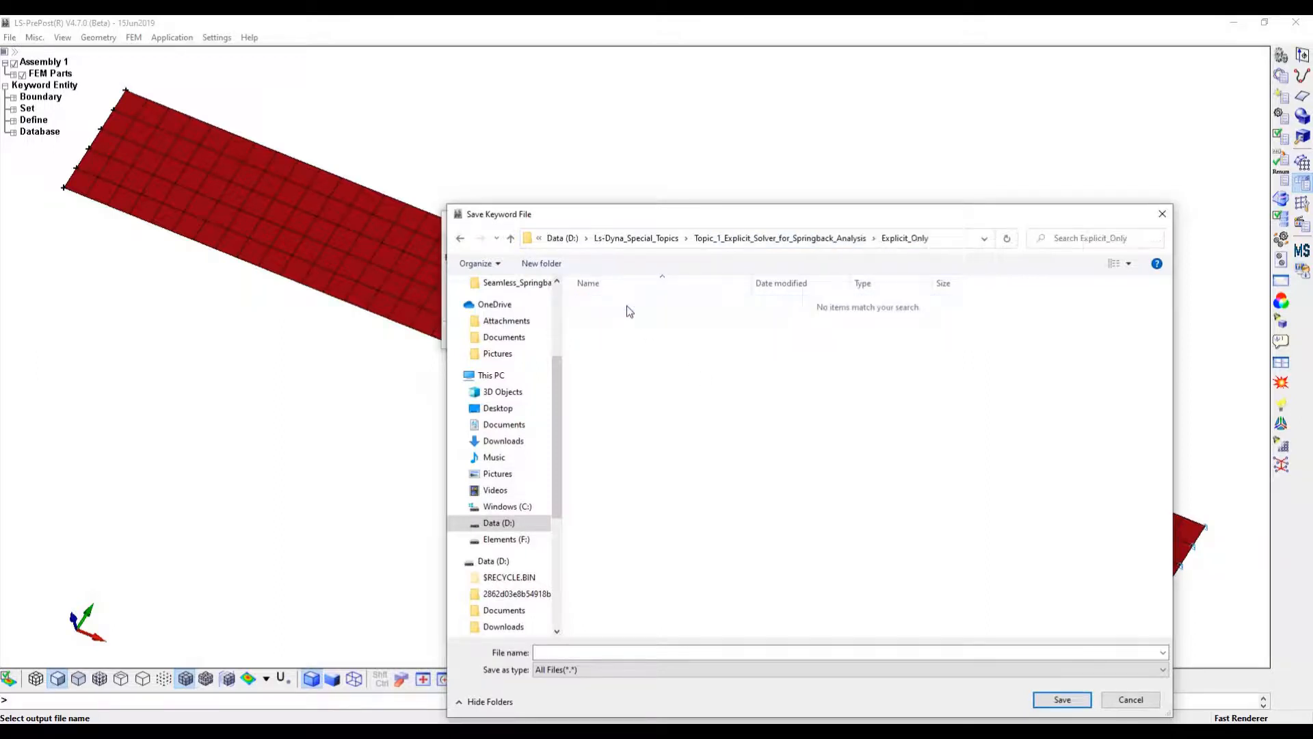
Save the model as keyword file Explicit_Only in the Explicit_Only folder
left_click(593, 650)
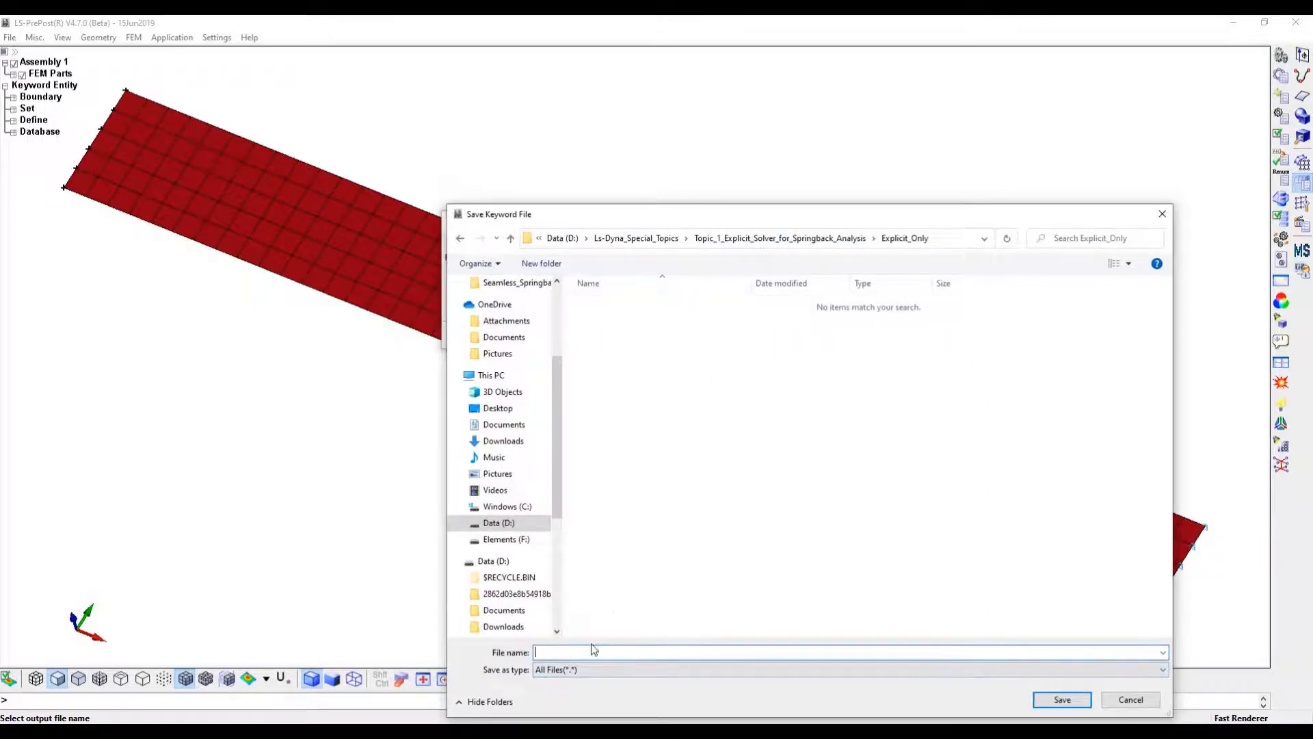
key("ctrl+v")
left_click(1062, 699)
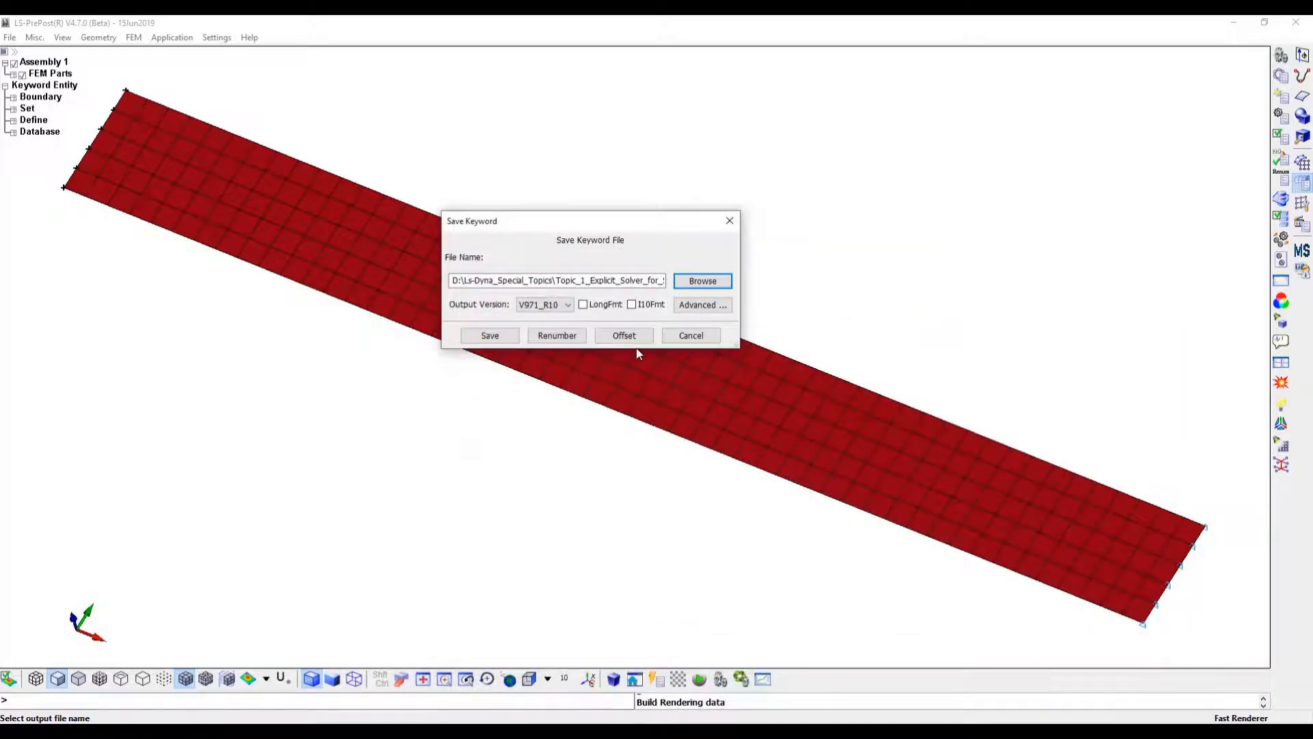
left_click(487, 336)
Run LS-DYNA on the Explicit_Only.k input file through LS-Run, and clear the finished job from the job table
left_click(10, 37)
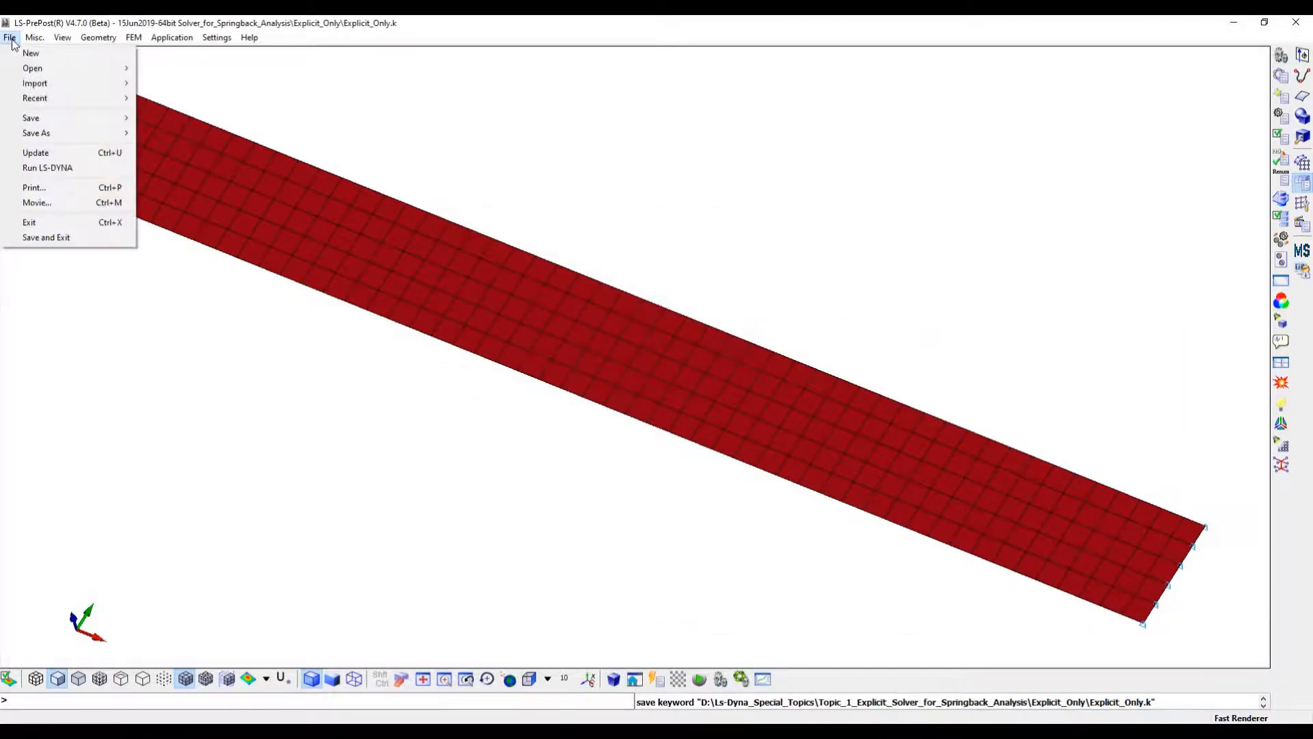
left_click(39, 168)
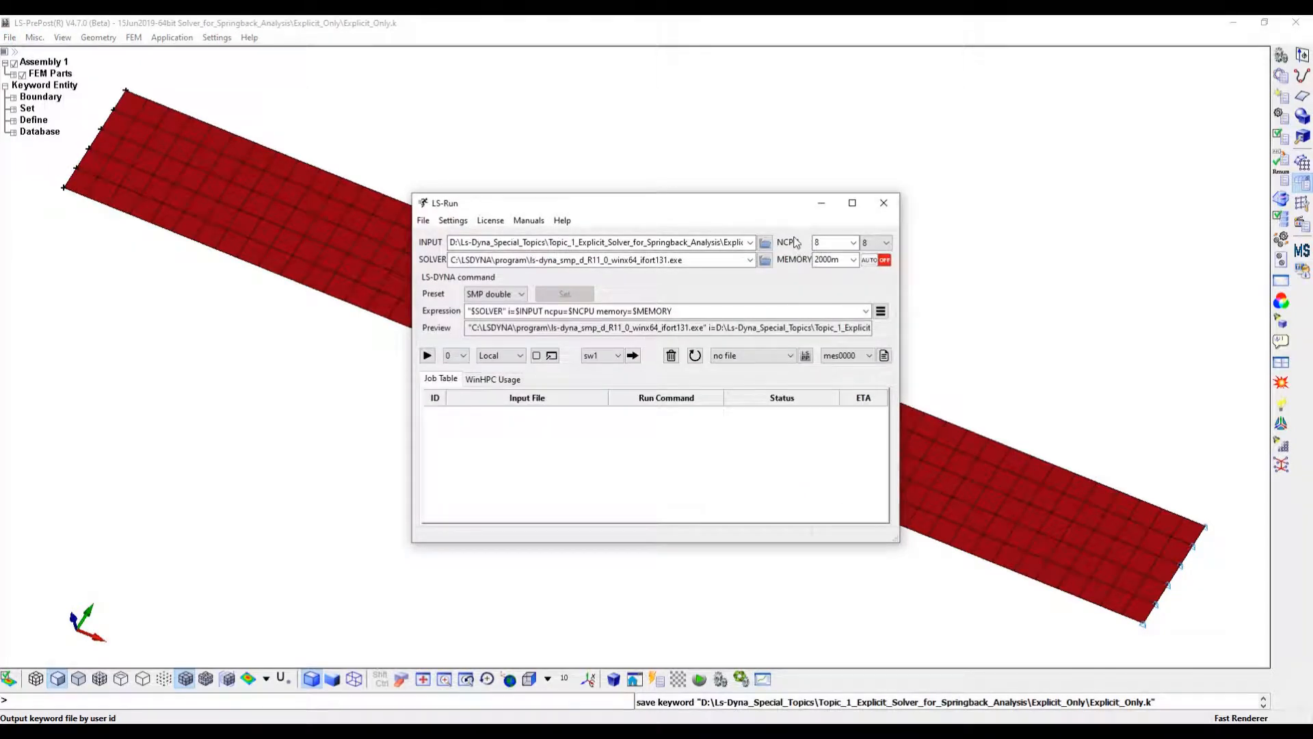
left_click(765, 243)
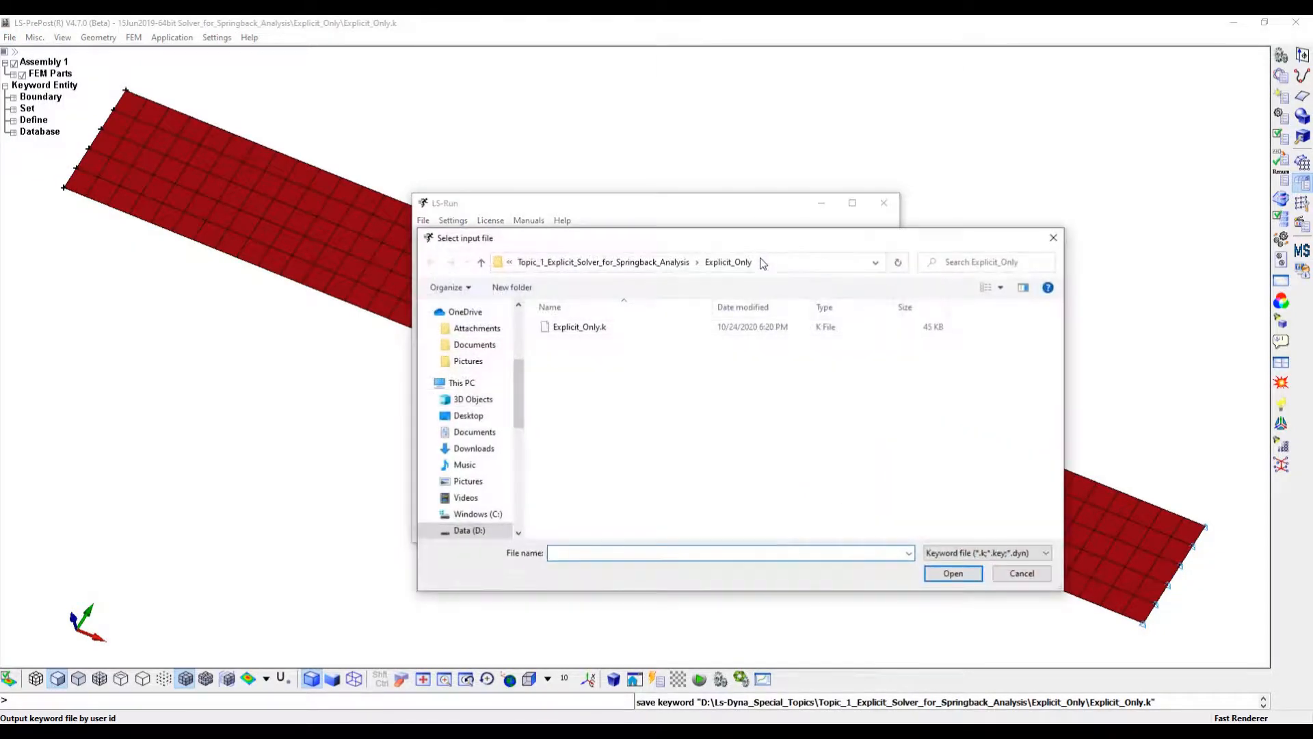
left_click(588, 326)
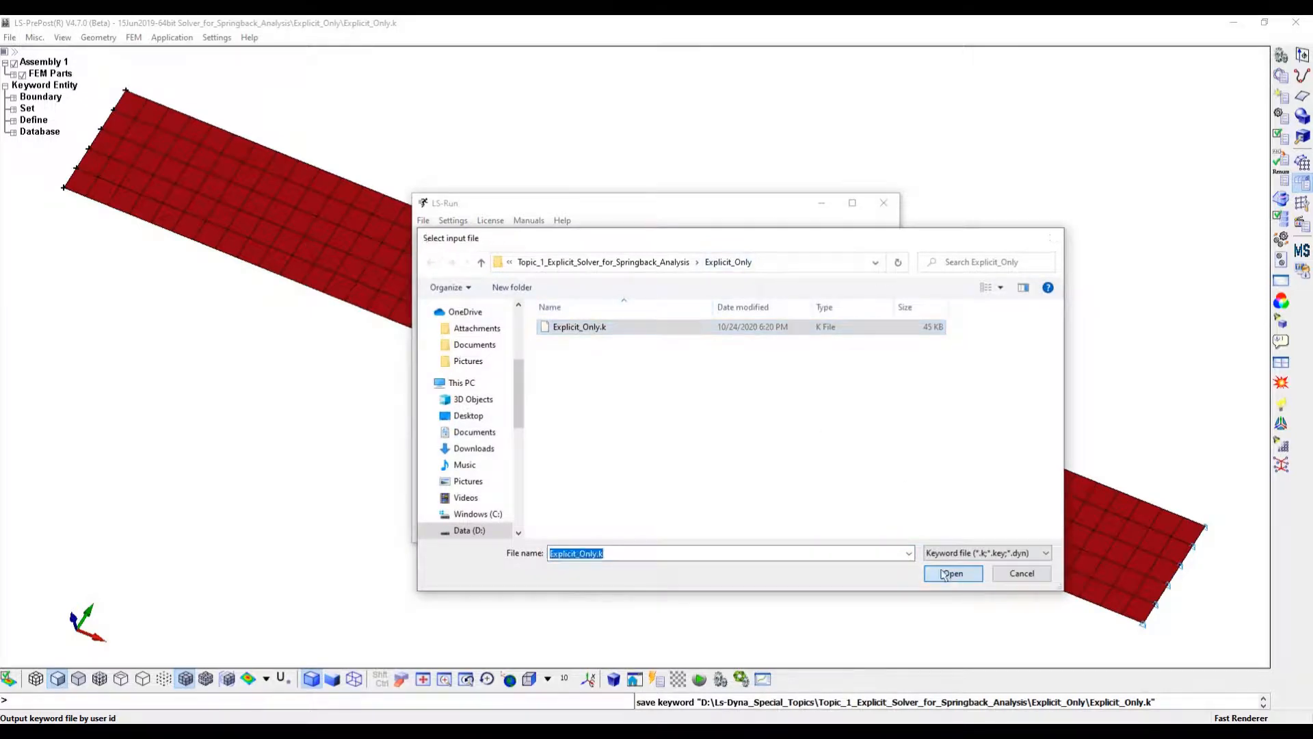
left_click(951, 572)
left_click(435, 357)
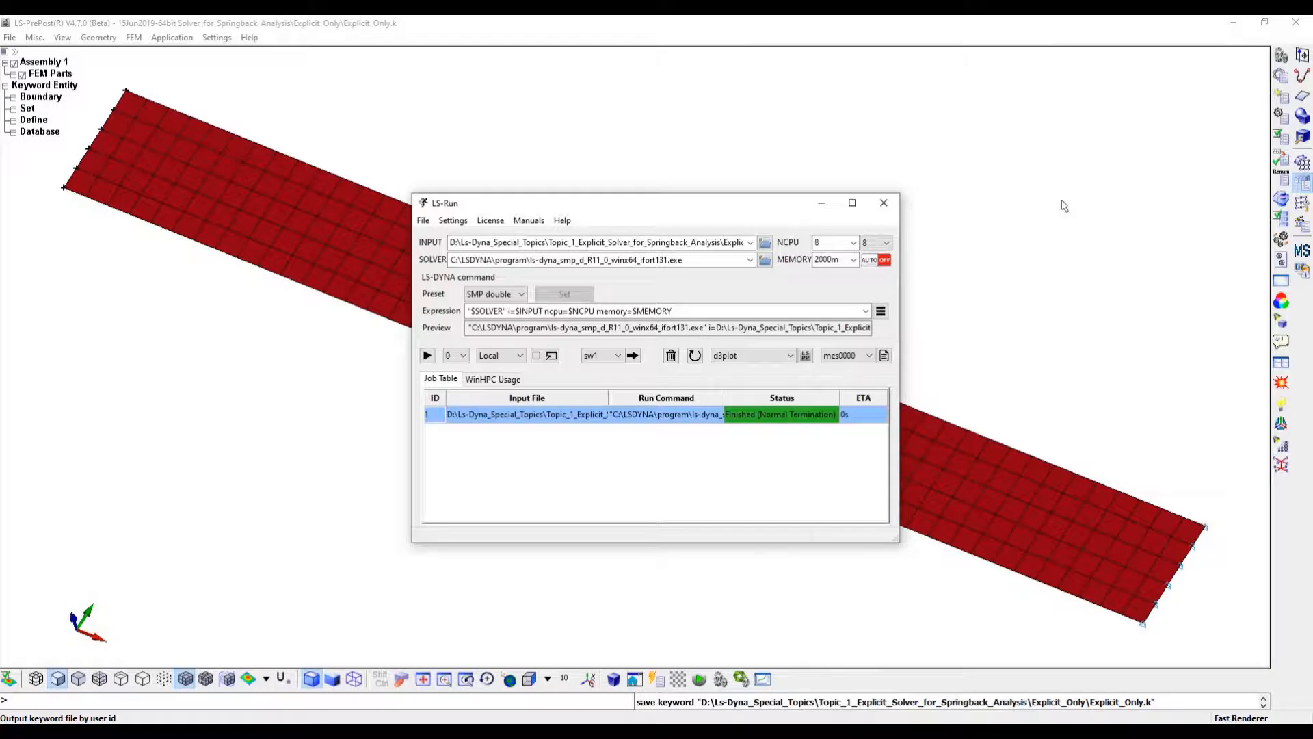
left_click(671, 356)
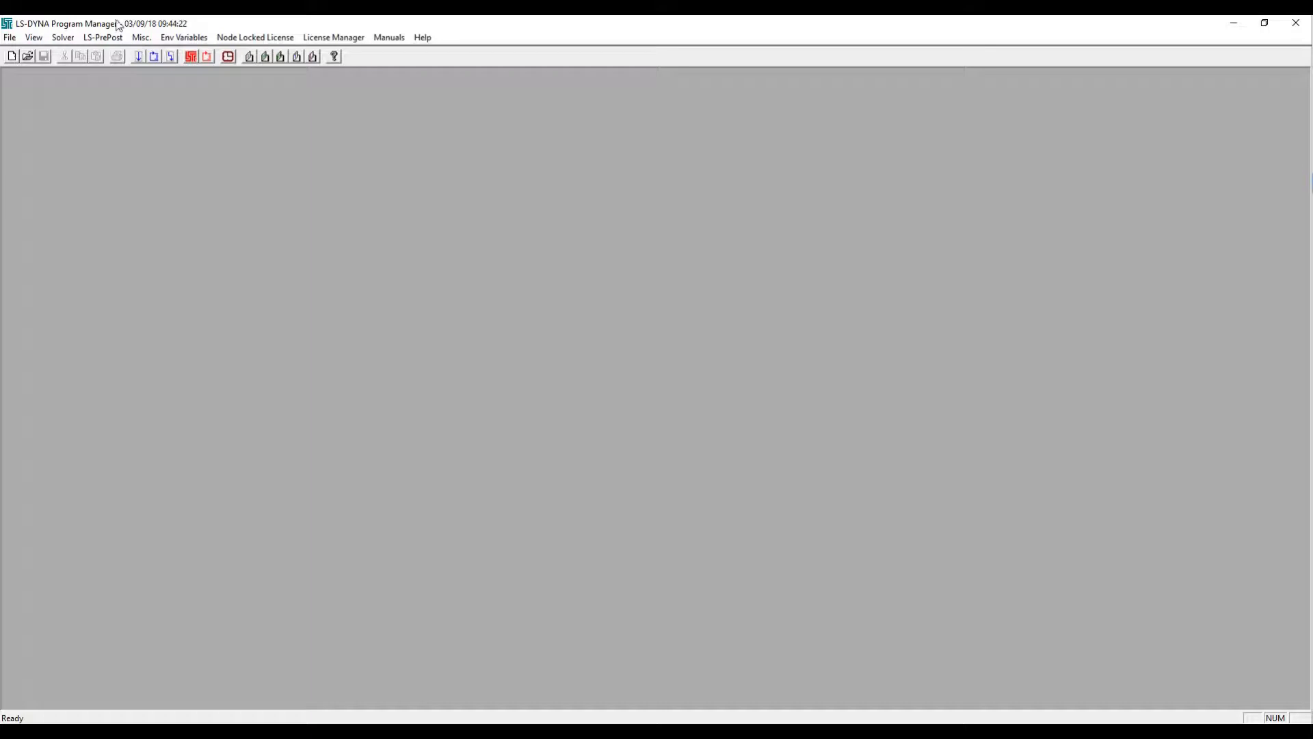
Start a new LS-PrePost session from LS-DYNA Program Manager and open the d3plot binary results from the Explicit_Only folder
left_click(102, 37)
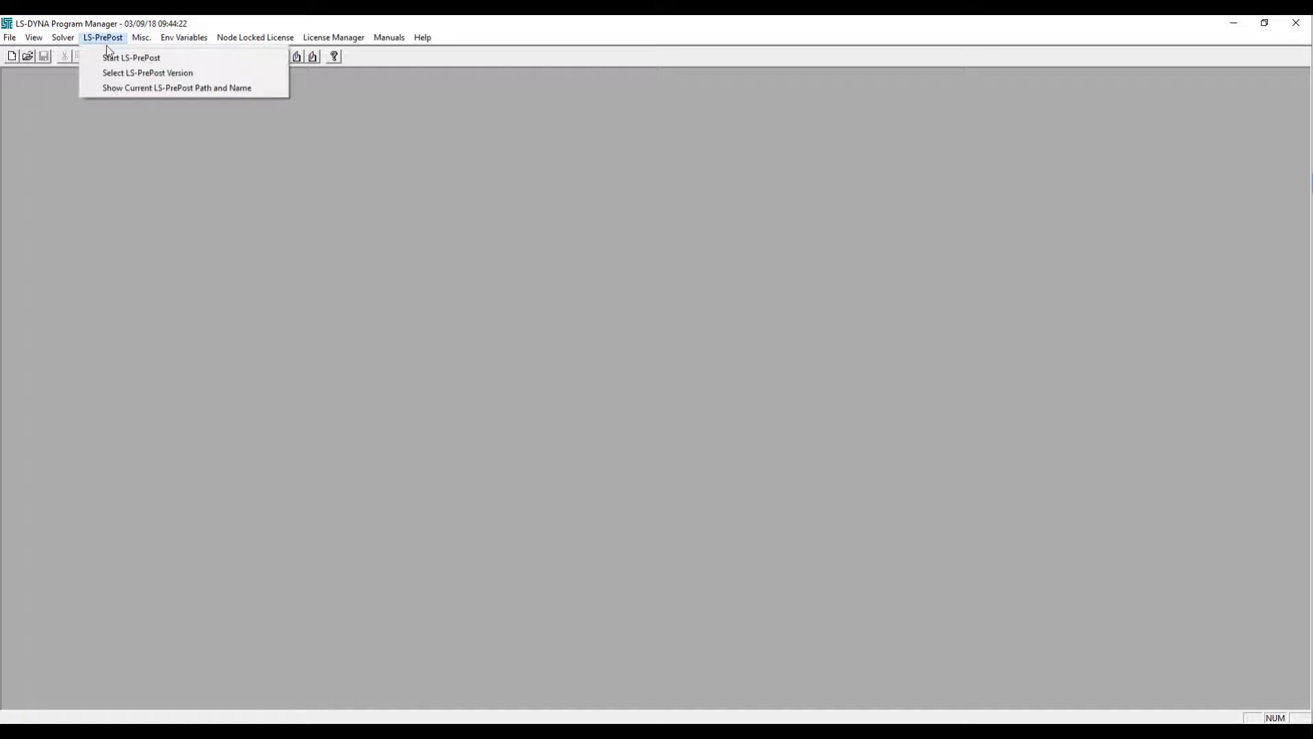
left_click(114, 54)
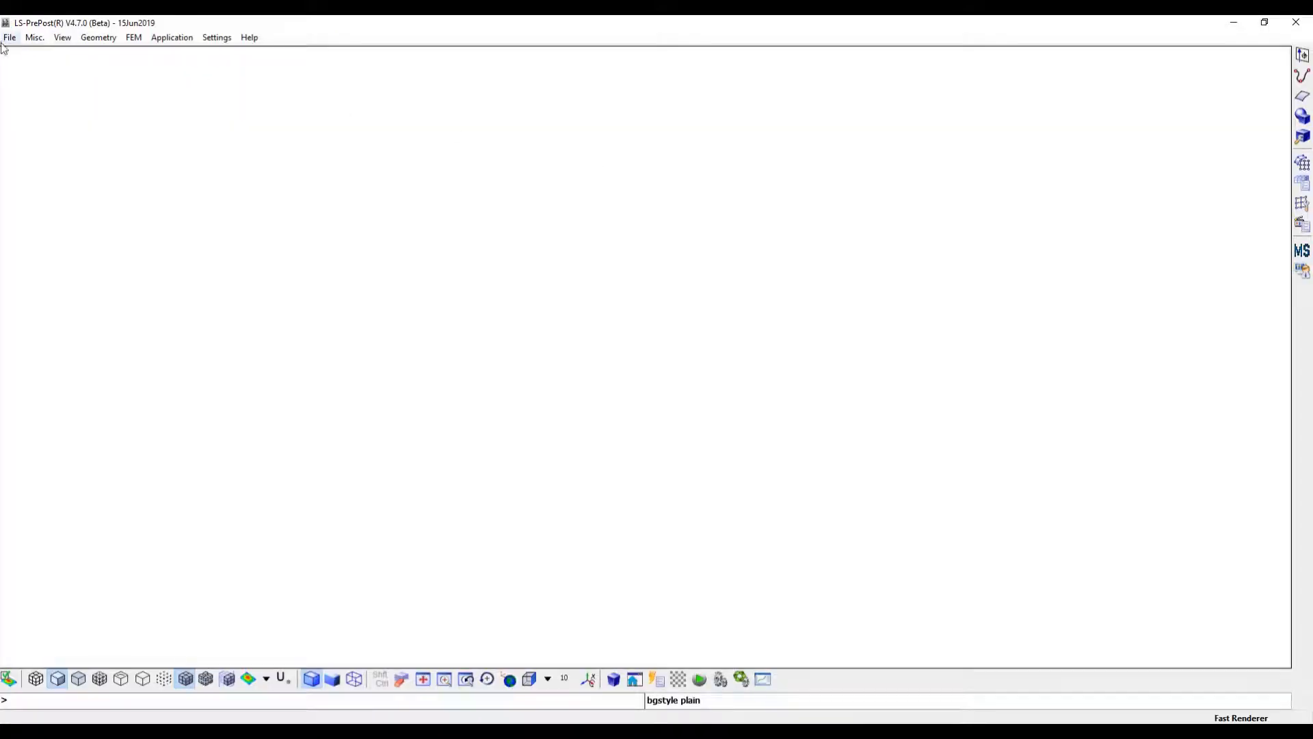
left_click(9, 38)
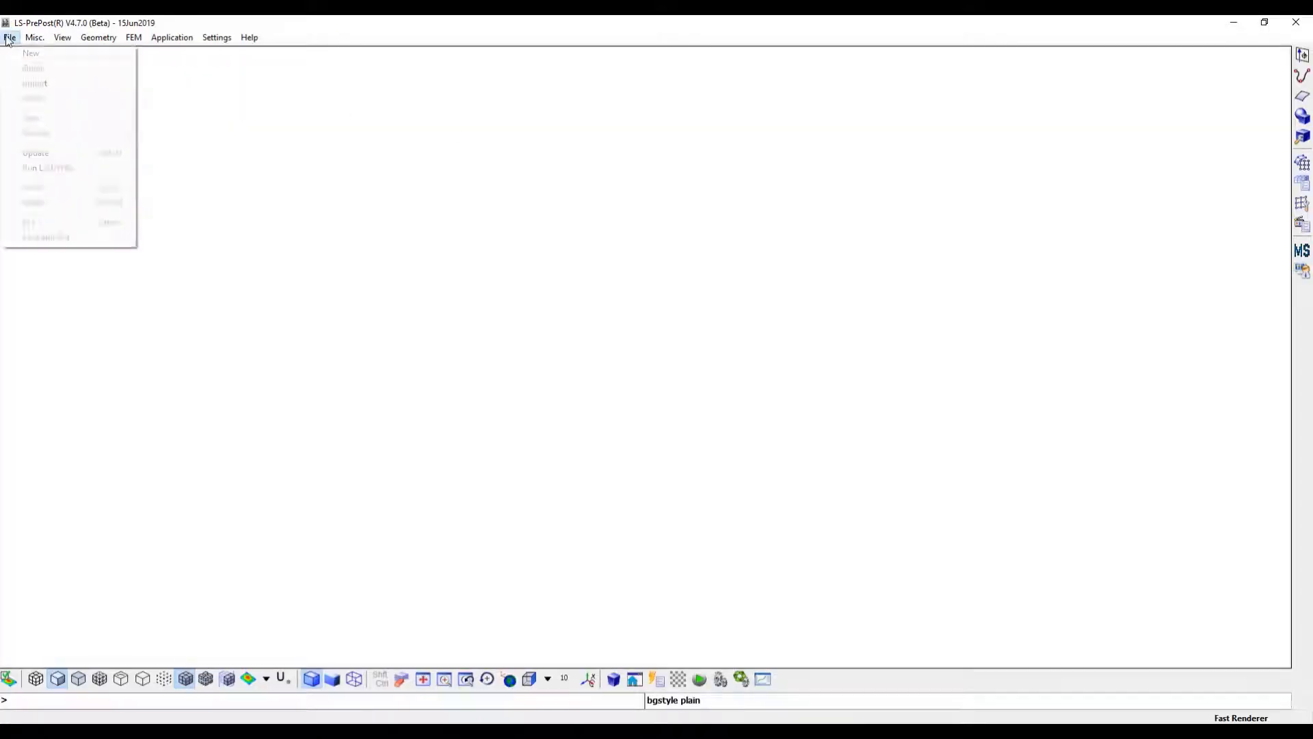
mouse_move(34, 64)
left_click(179, 65)
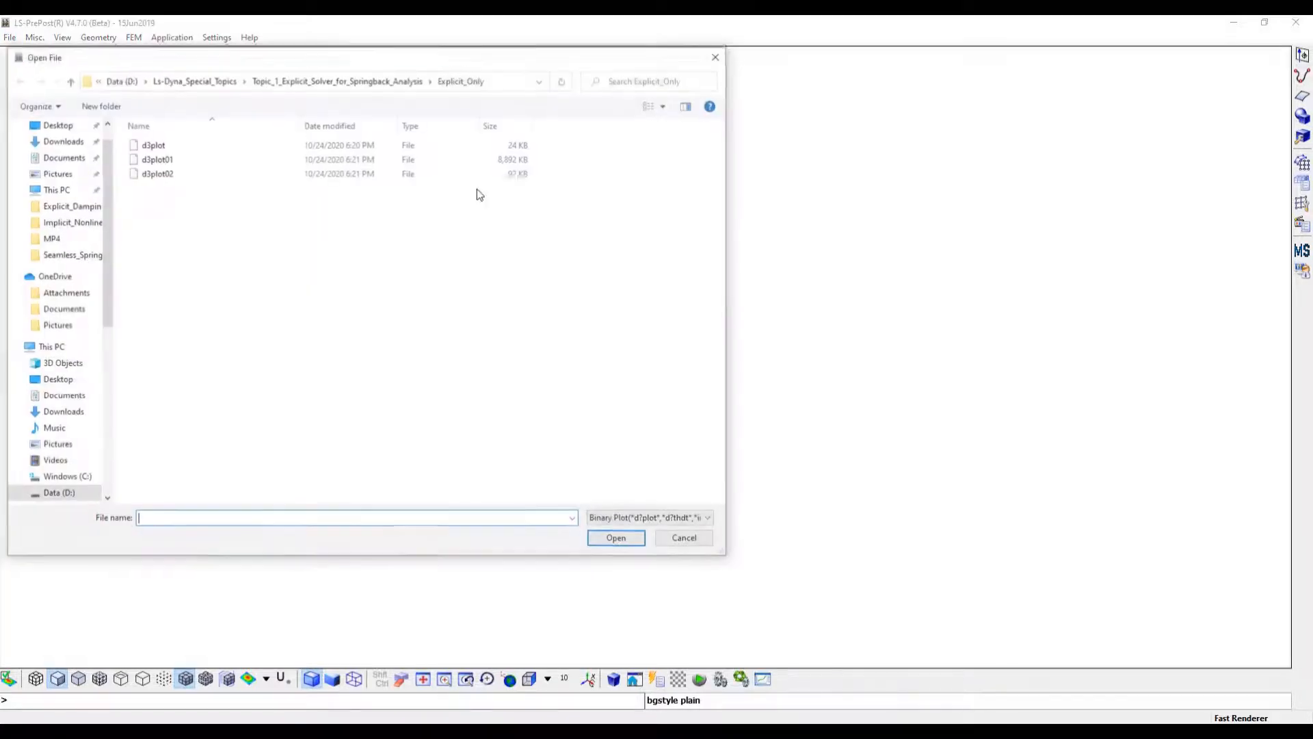
left_click(176, 145)
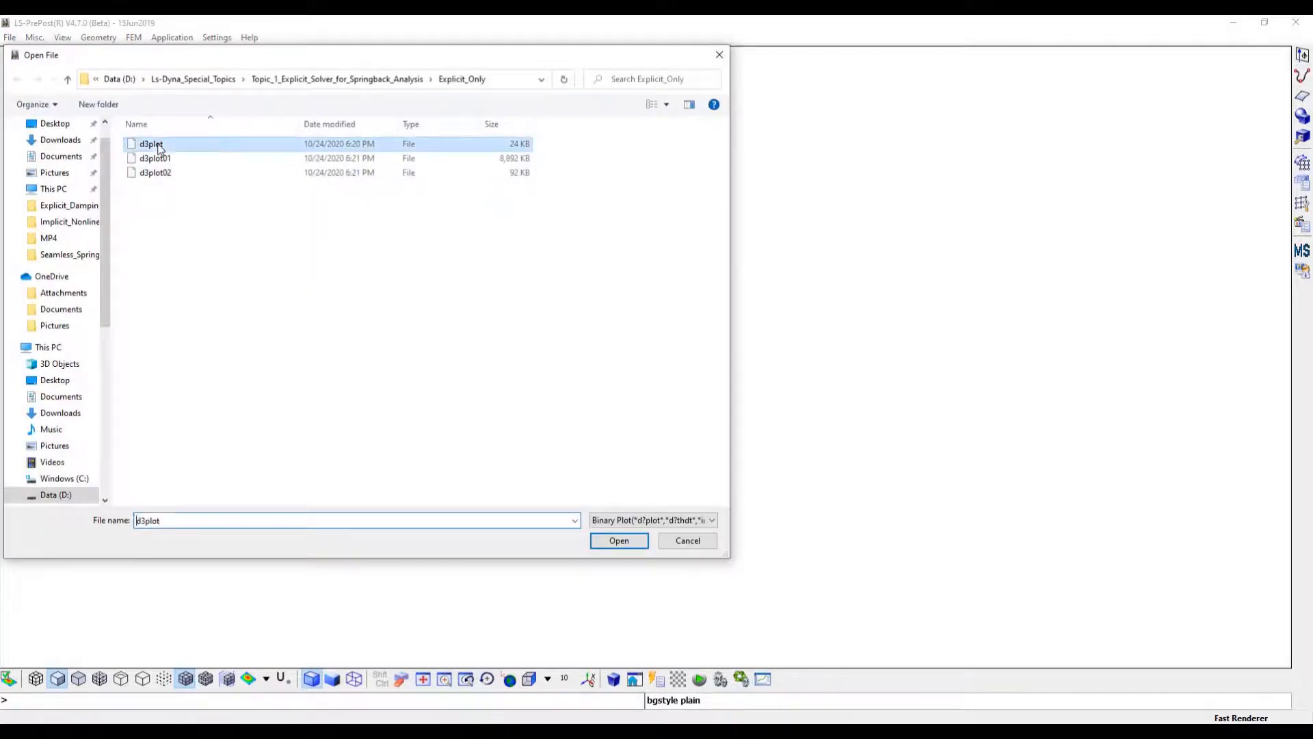
left_click(626, 540)
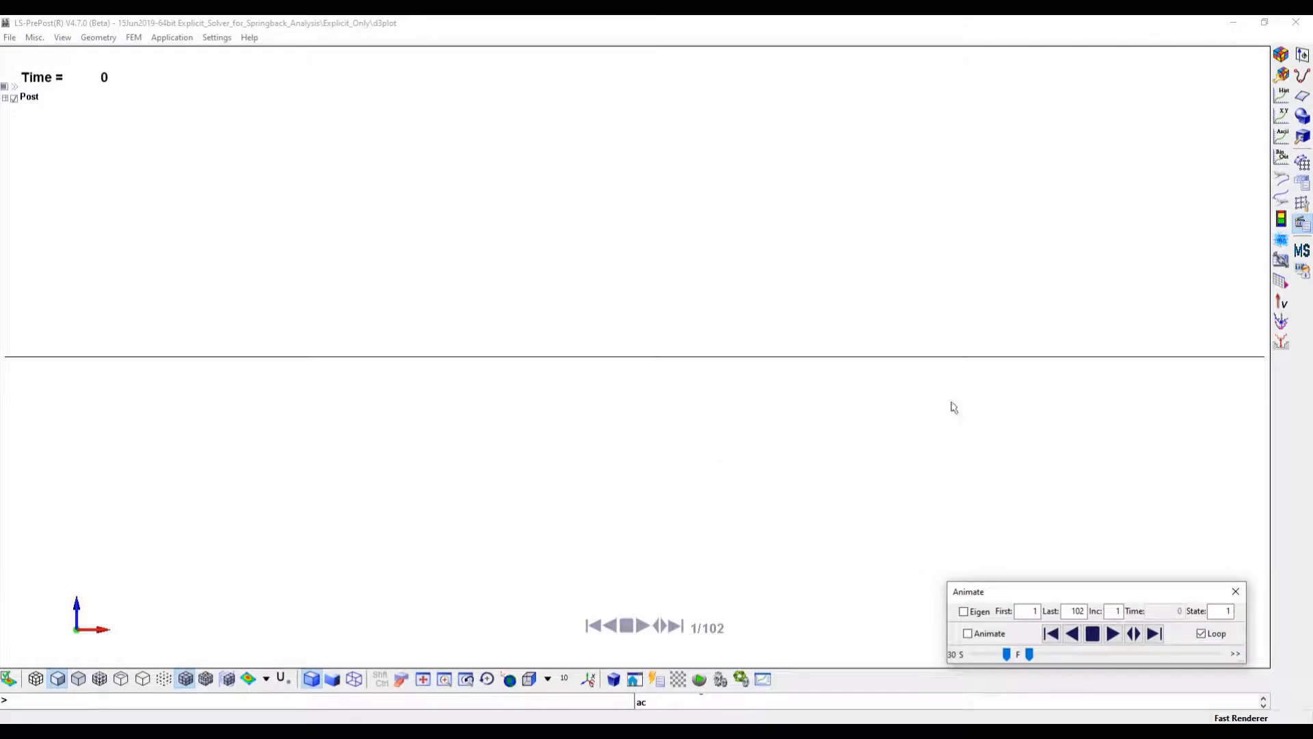
Orient the beam in an isometric-like view, play the deformation animation forward and stop it
mouse_move(1025, 374)
left_mouse_down("shift")
mouse_move(855, 410)
mouse_move(850, 460)
mouse_move(868, 383)
left_mouse_up("shift")
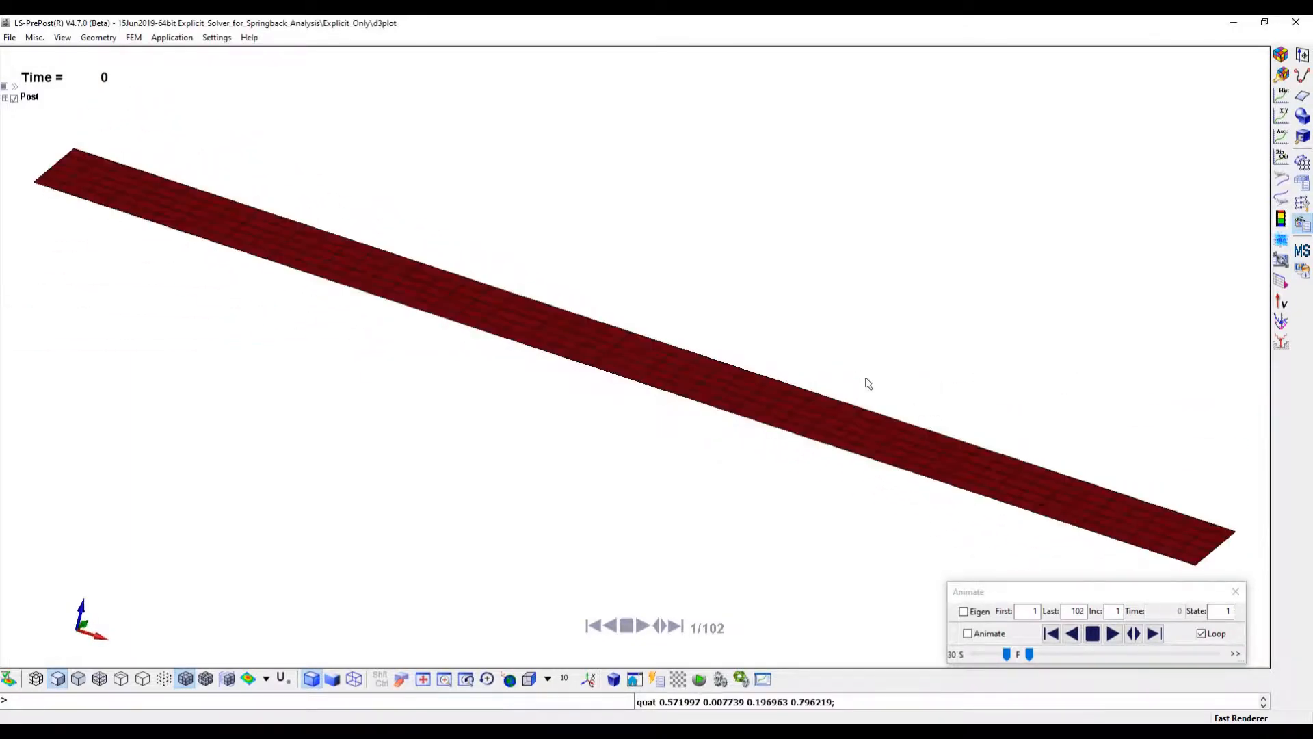
left_click_drag(585, 296, 572, 342, "ctrl")
right_click_drag(597, 330, 591, 307, "ctrl")
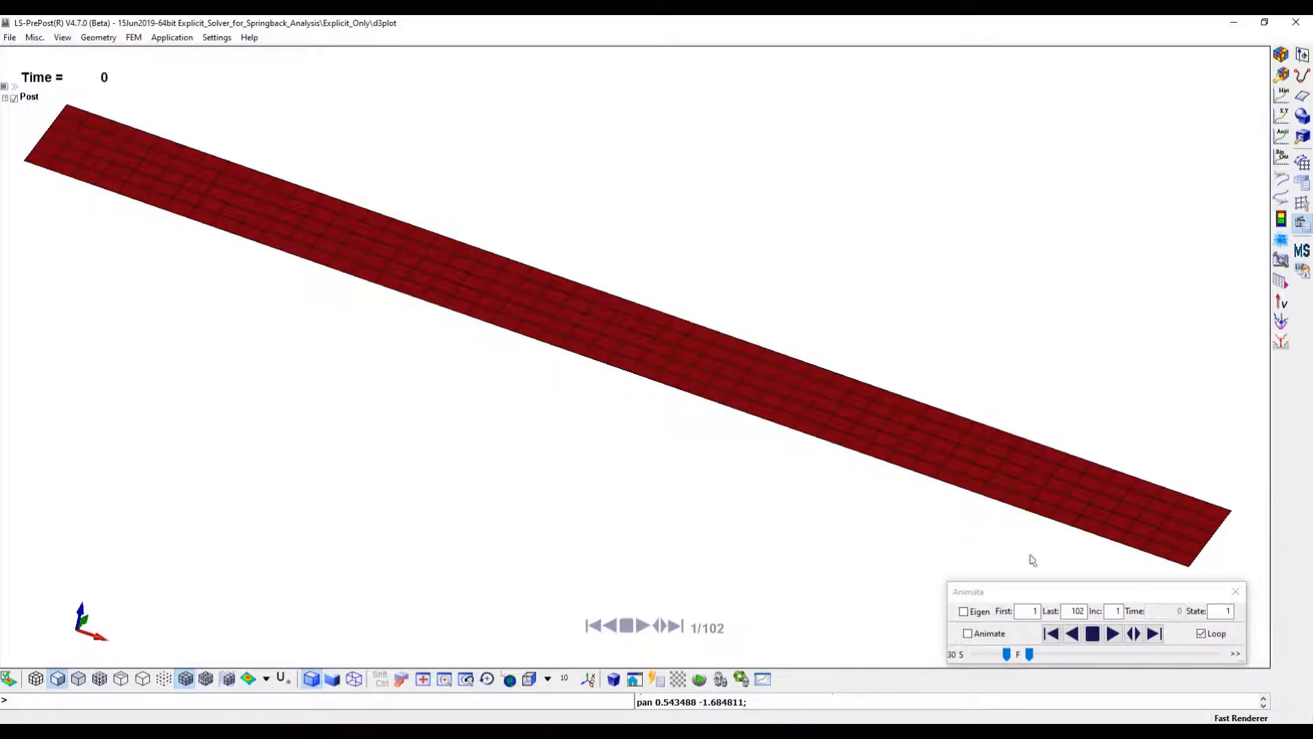
left_click(1112, 634)
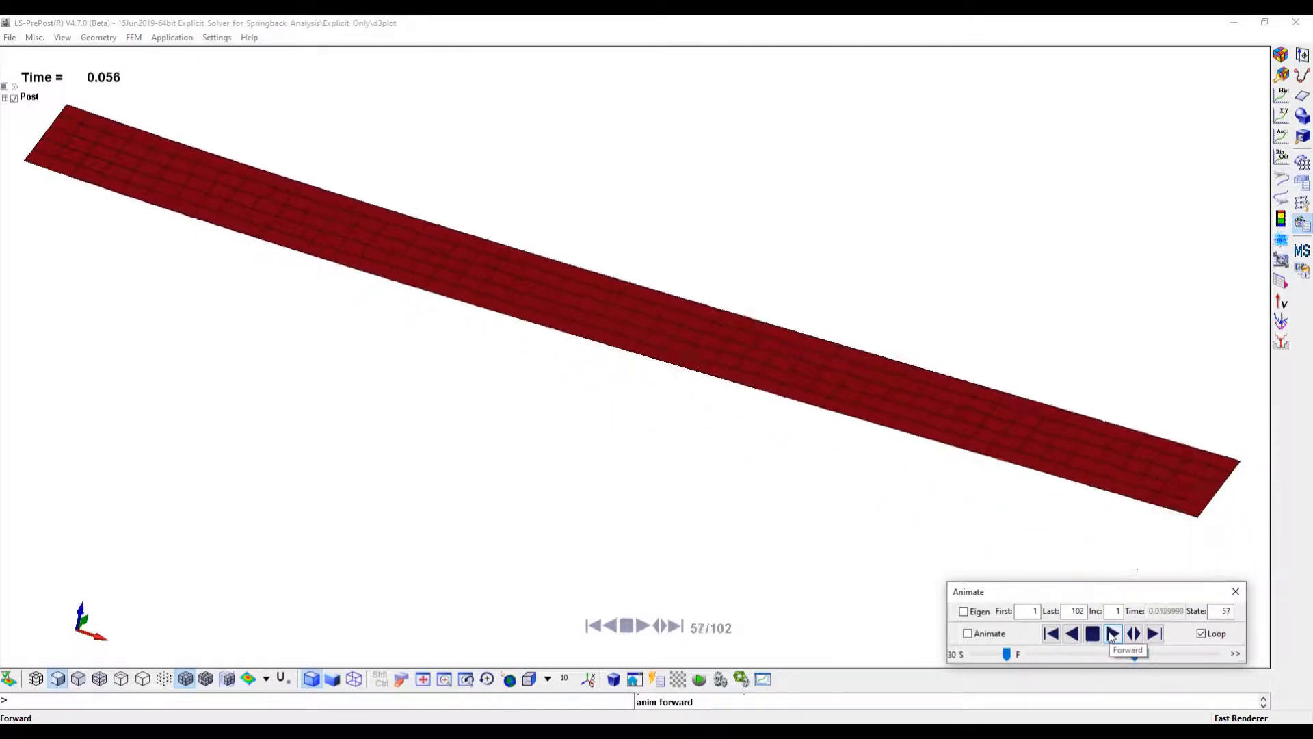
left_click(1092, 634)
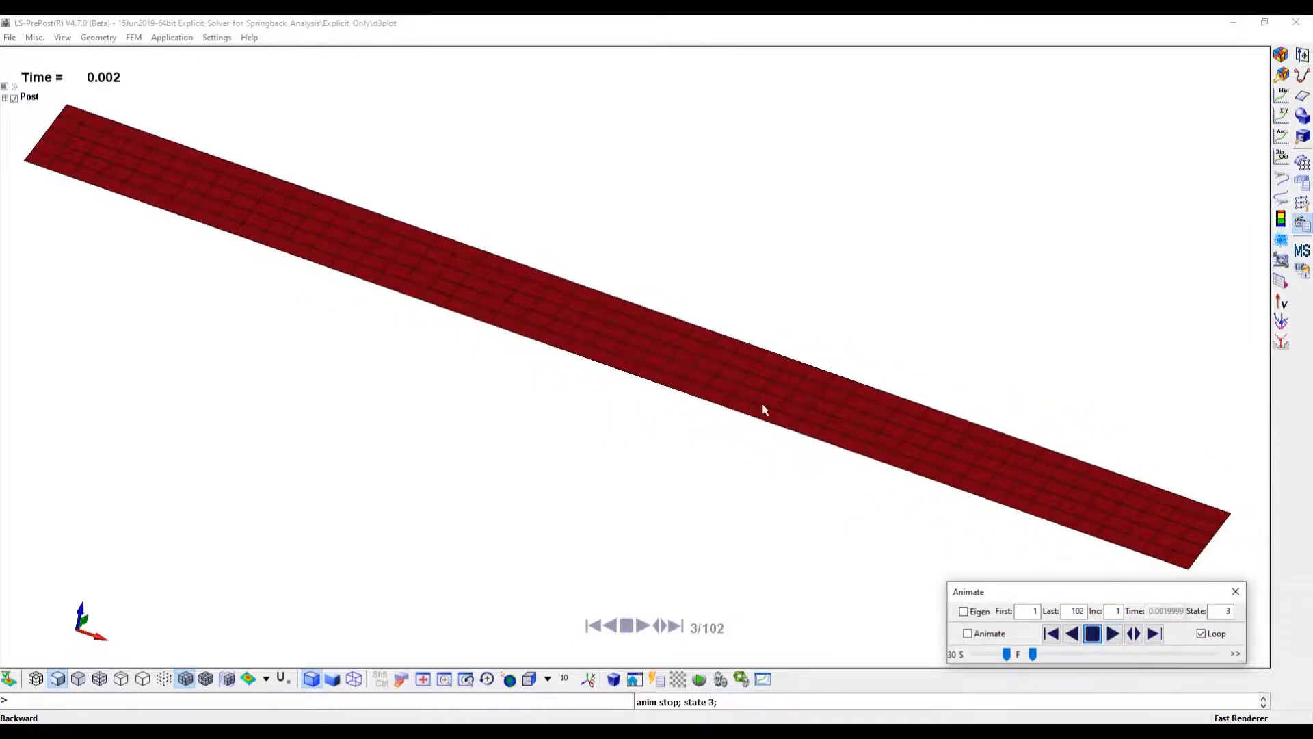
Load the binout file from the Explicit_Only folder for binary output post-processing
left_click(133, 38)
mouse_move(171, 116)
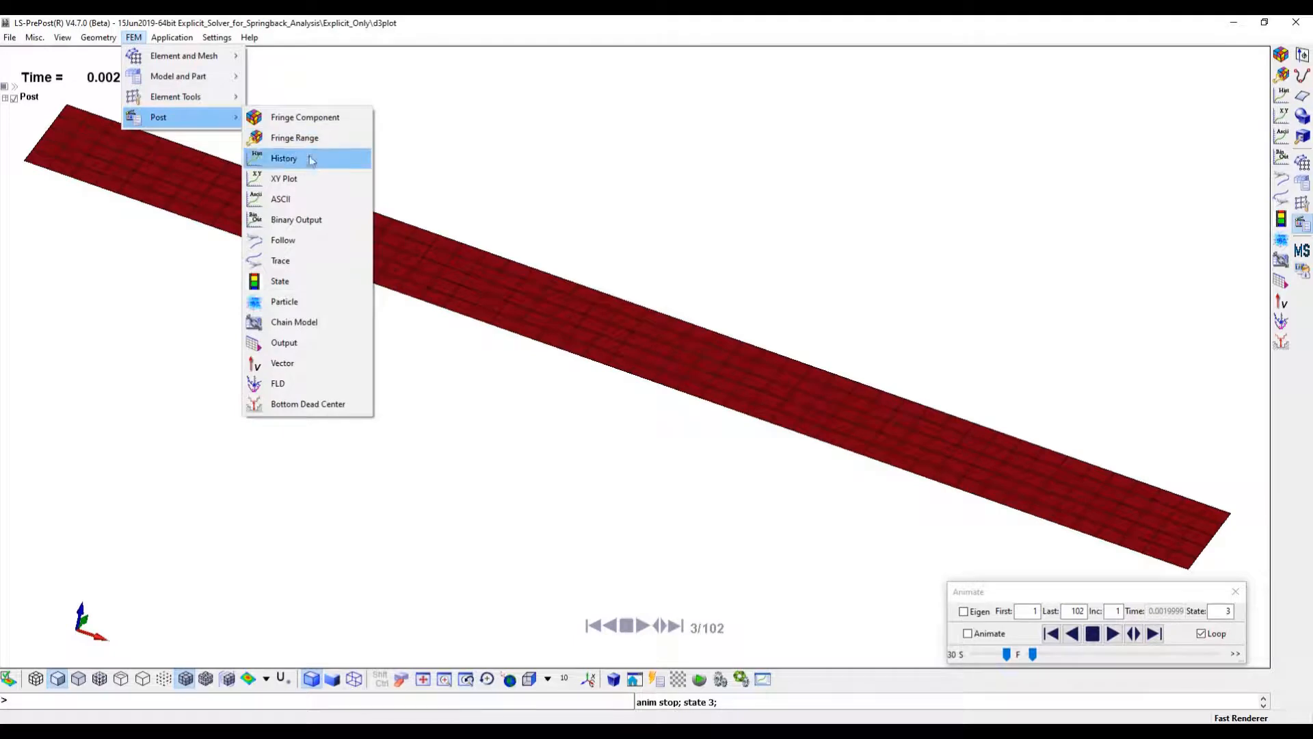
left_click(301, 219)
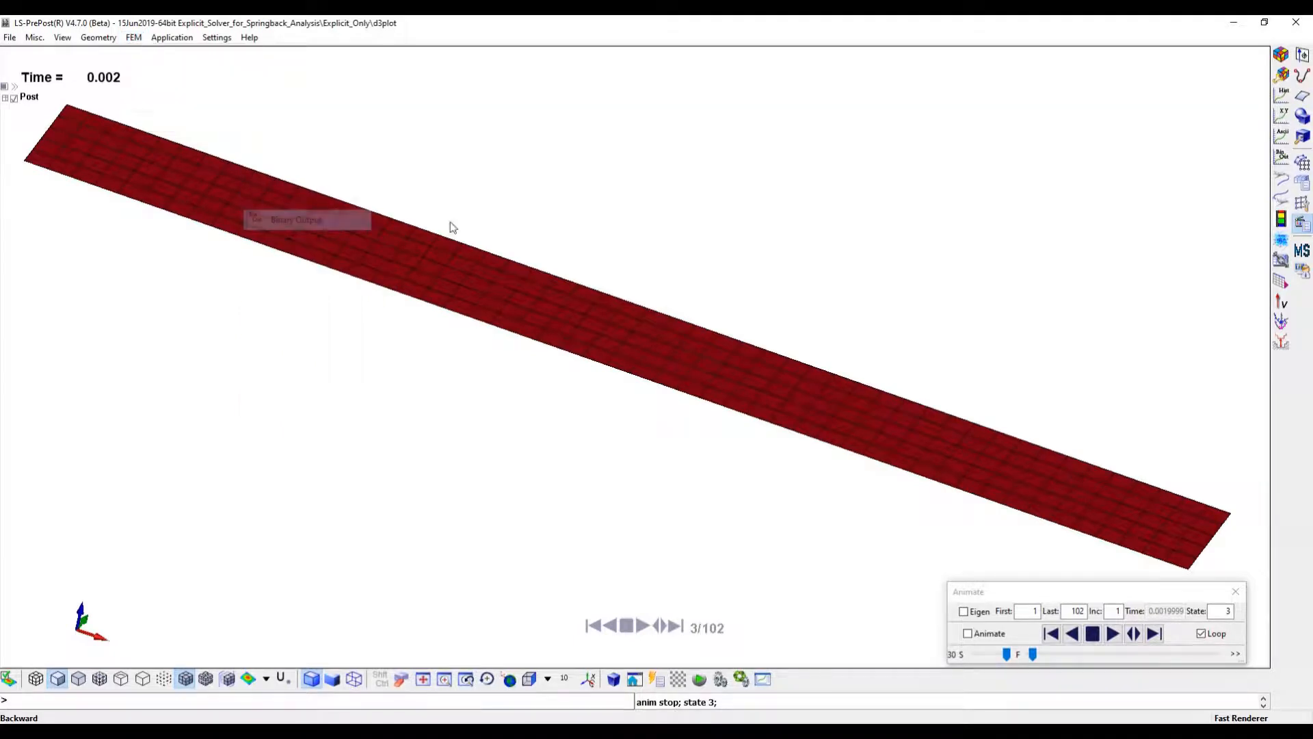
left_click(420, 165)
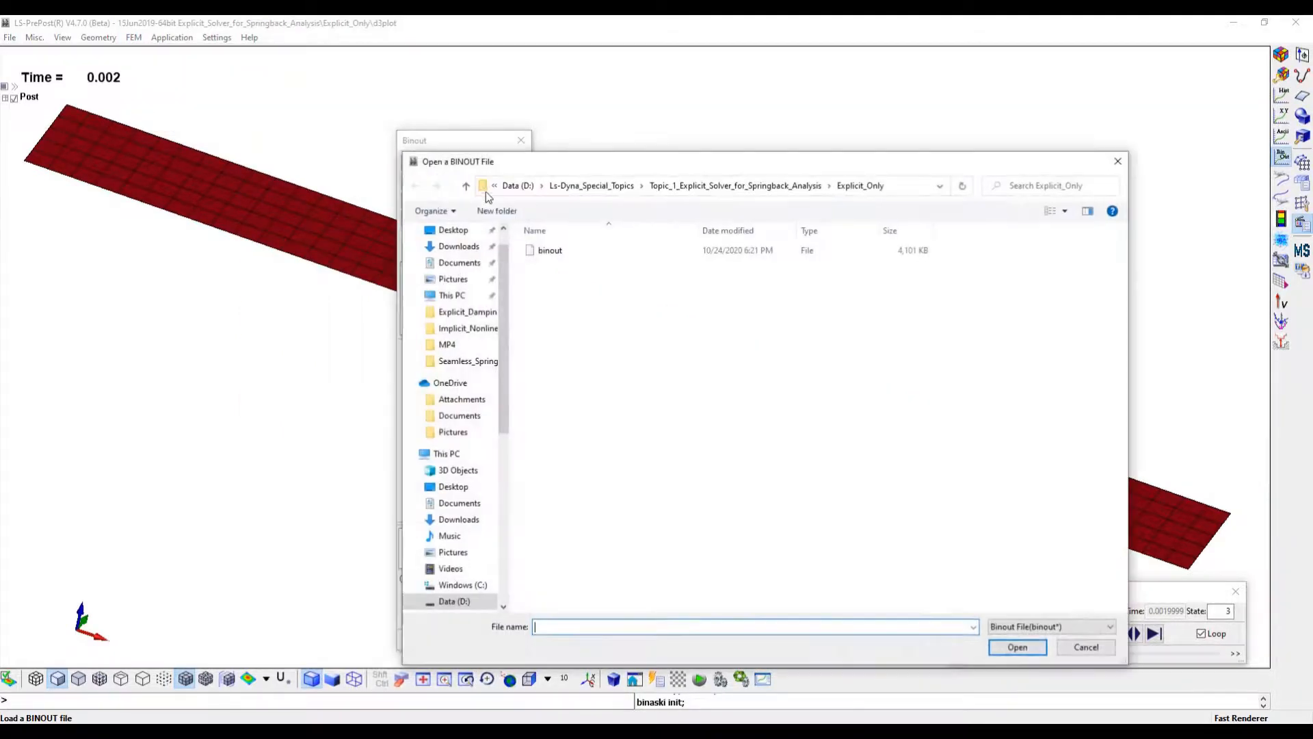
left_click(544, 250)
left_click(1005, 647)
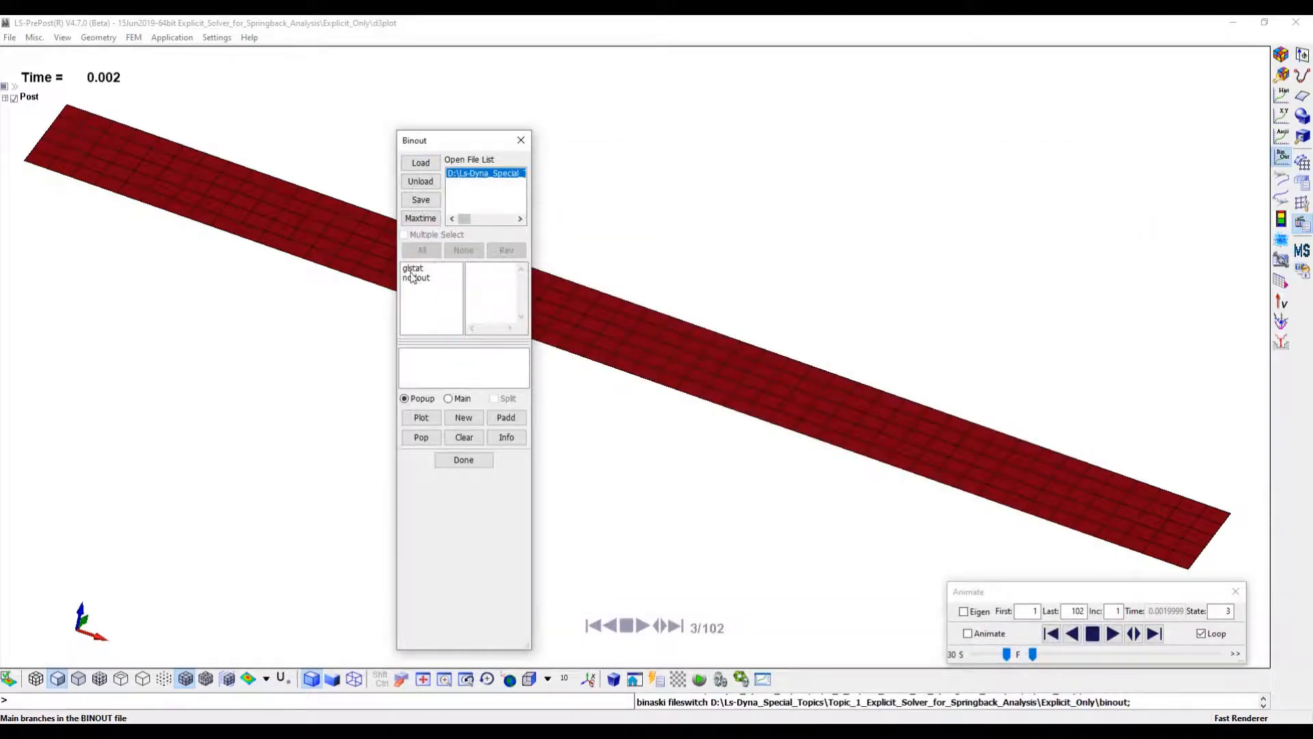
Plot the nodout resultant_displacement history of node 303 and close the plot window
left_click(413, 277)
left_click(414, 381)
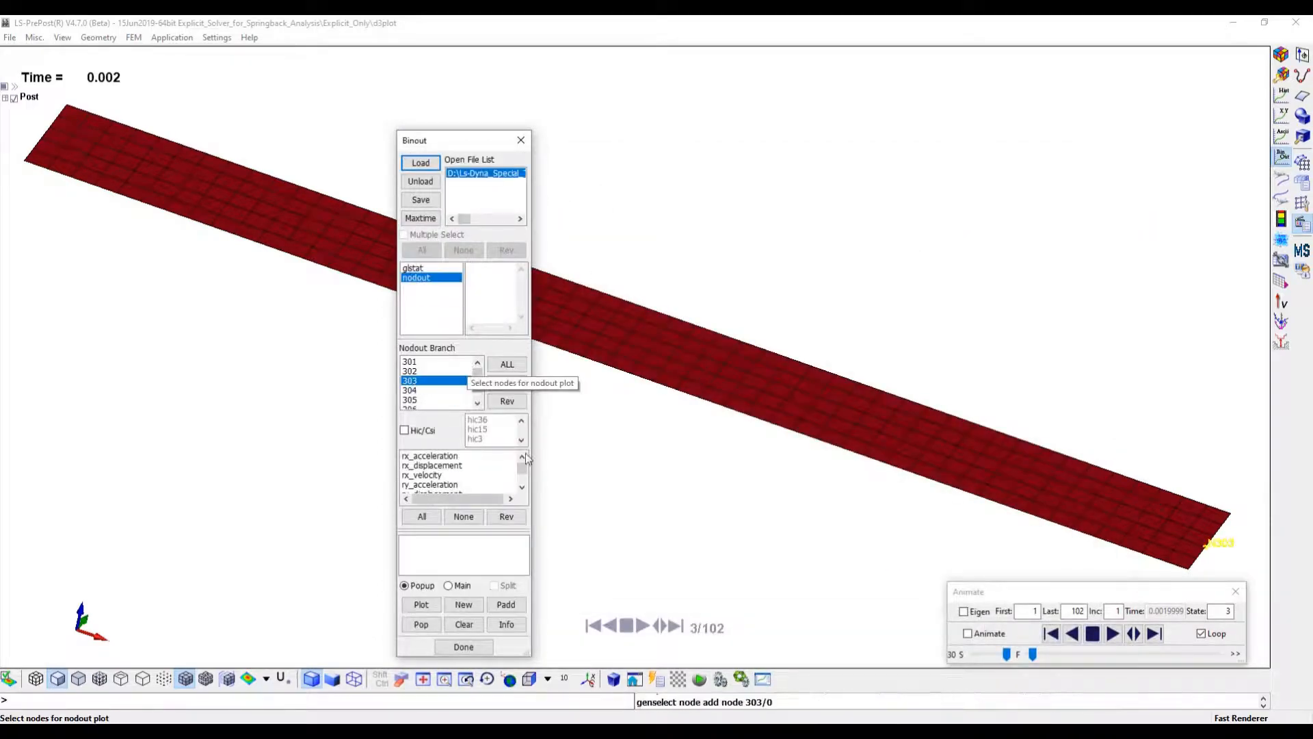
left_click_drag(522, 466, 525, 486)
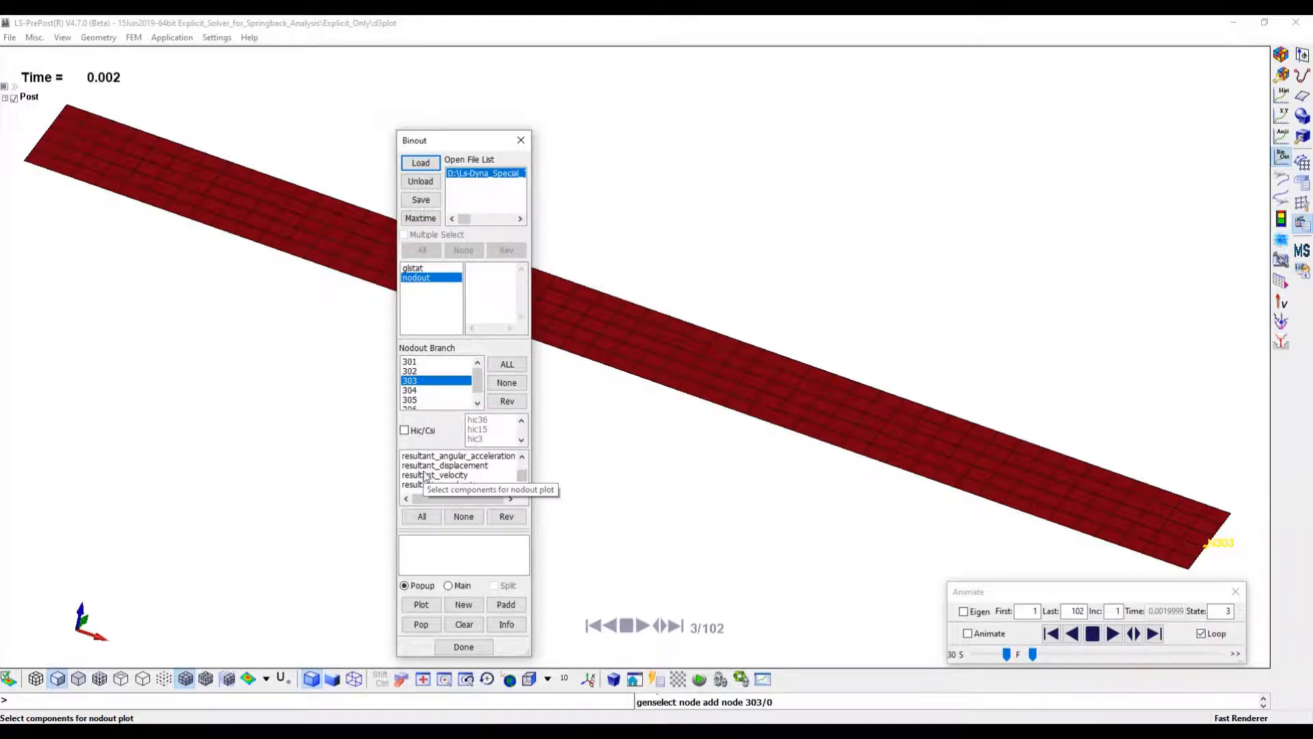
left_click(474, 467)
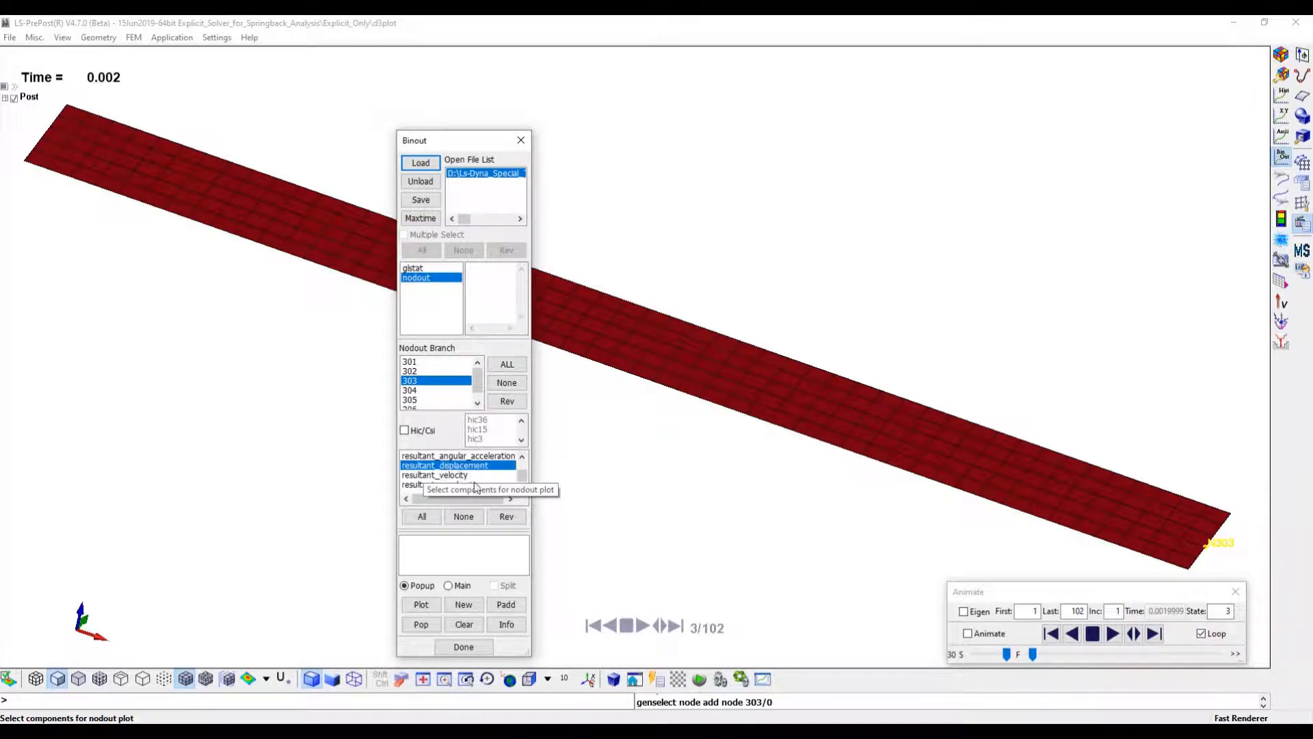
left_click(421, 605)
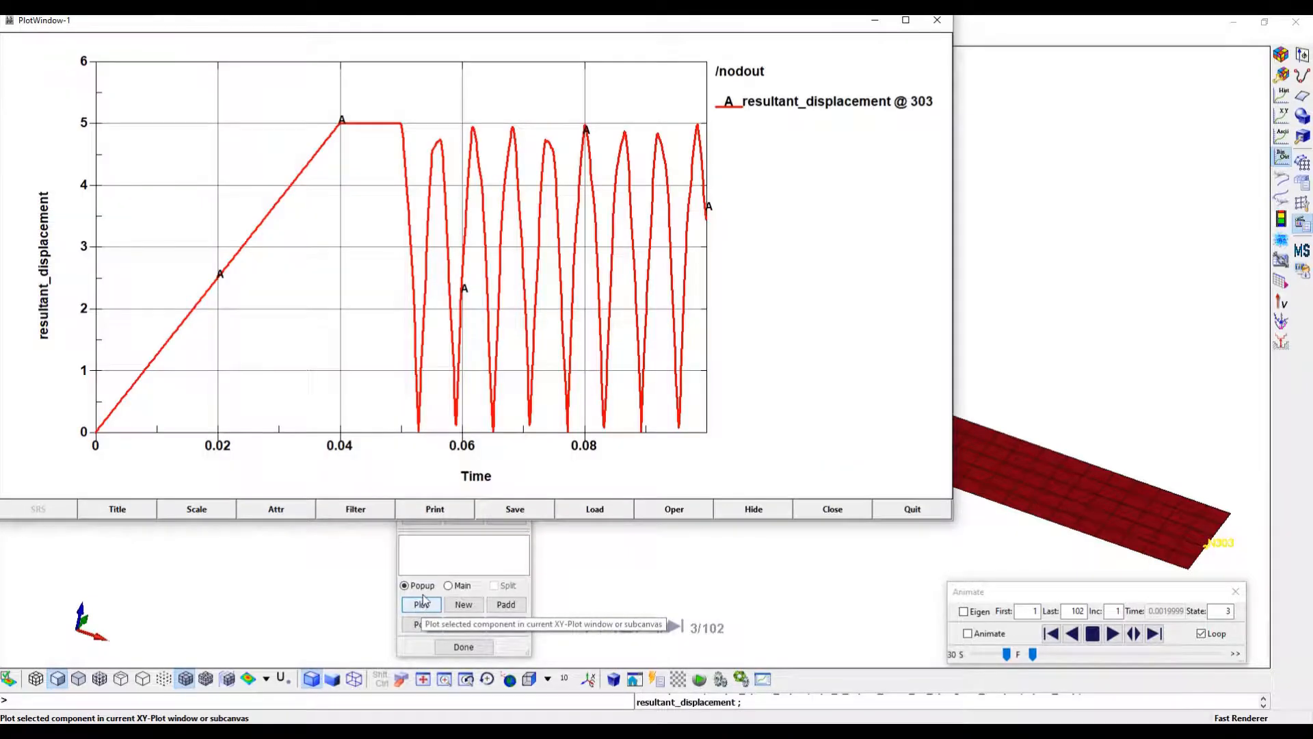
left_click(940, 26)
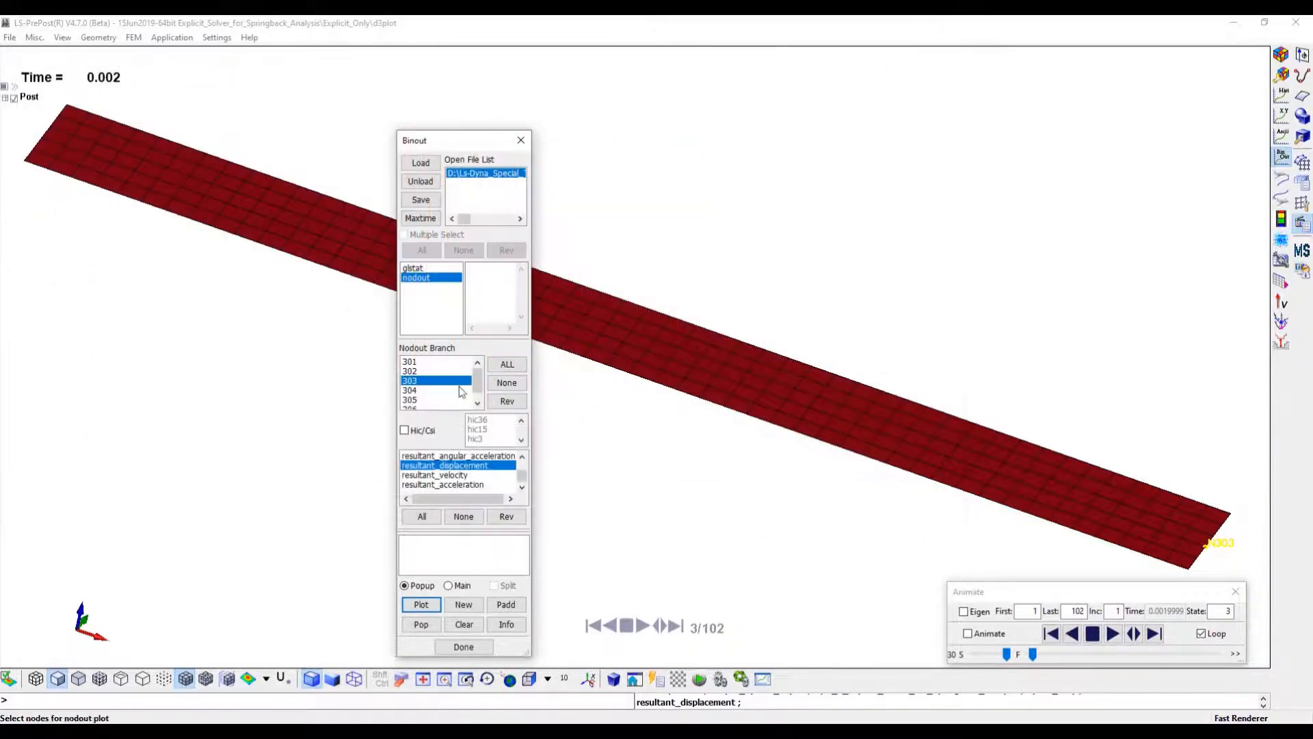
Plot the internal_energy history from the glstat data, and close the plot window and the Binout dialog
left_click(421, 270)
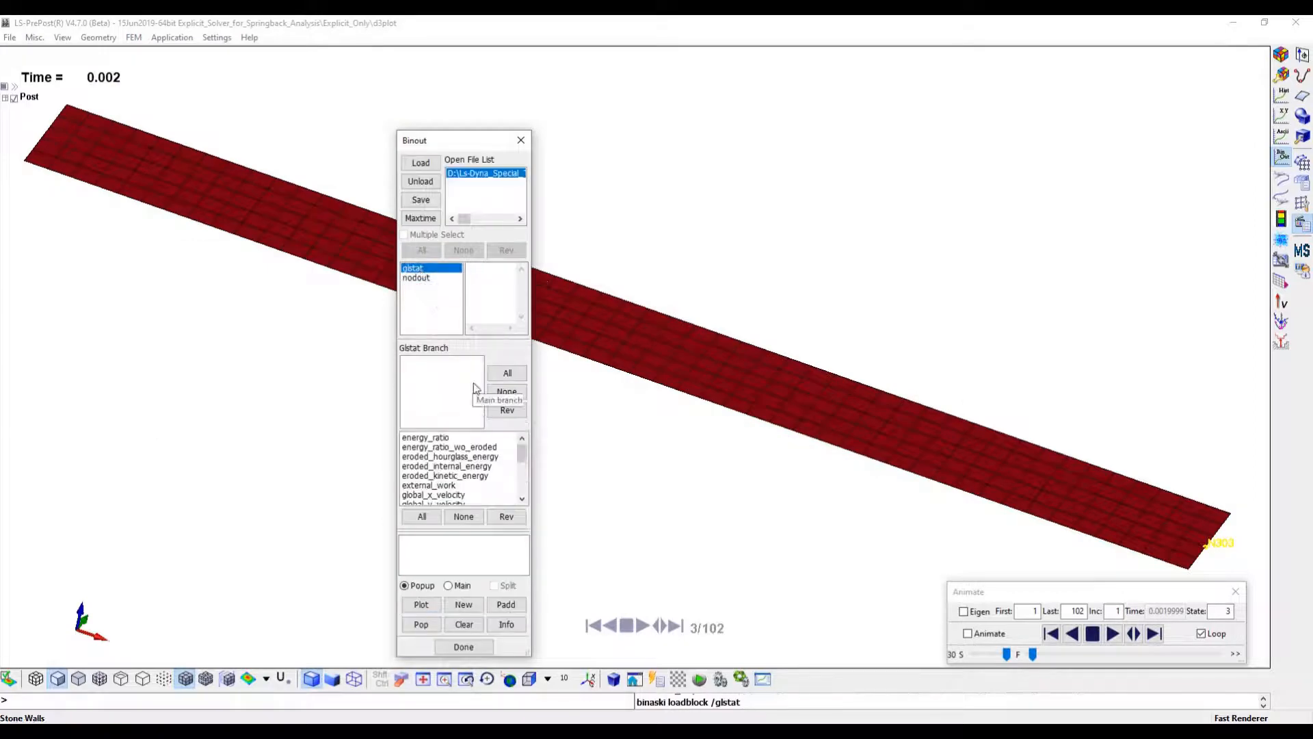
left_click(514, 476)
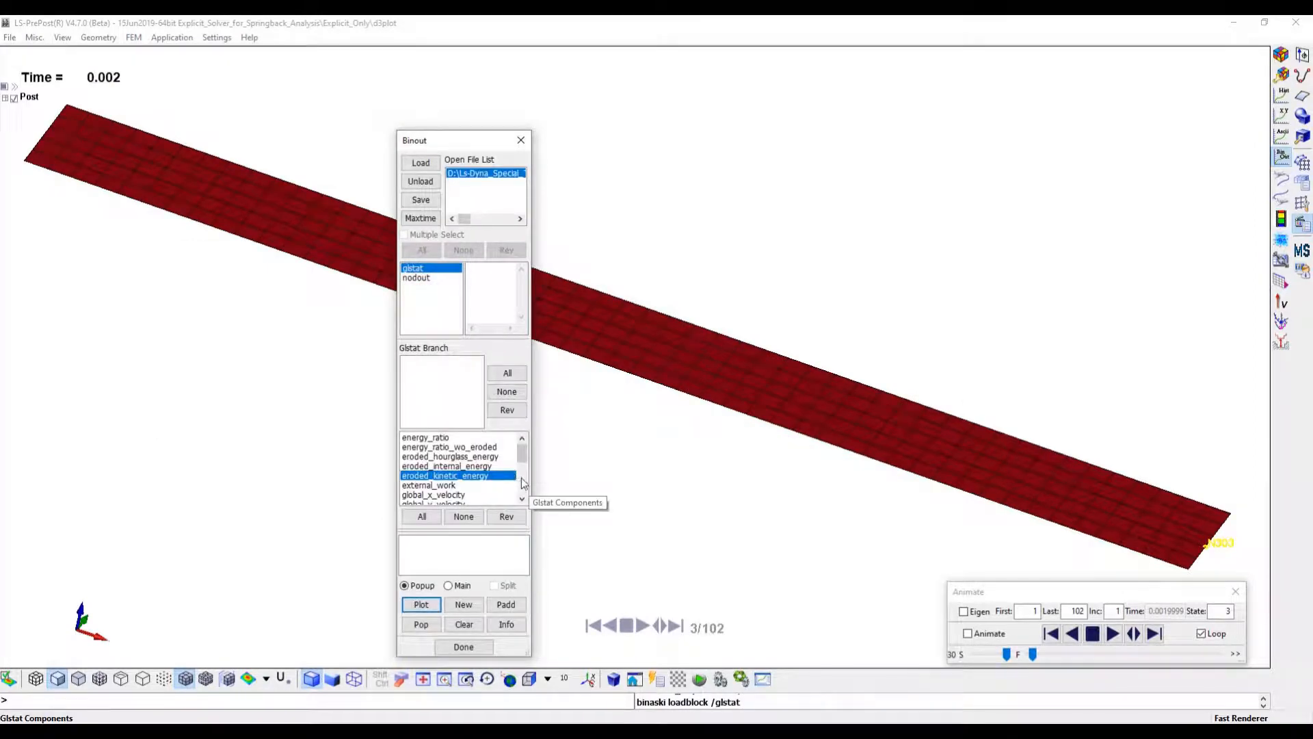
scroll(524, 483, "down", 2)
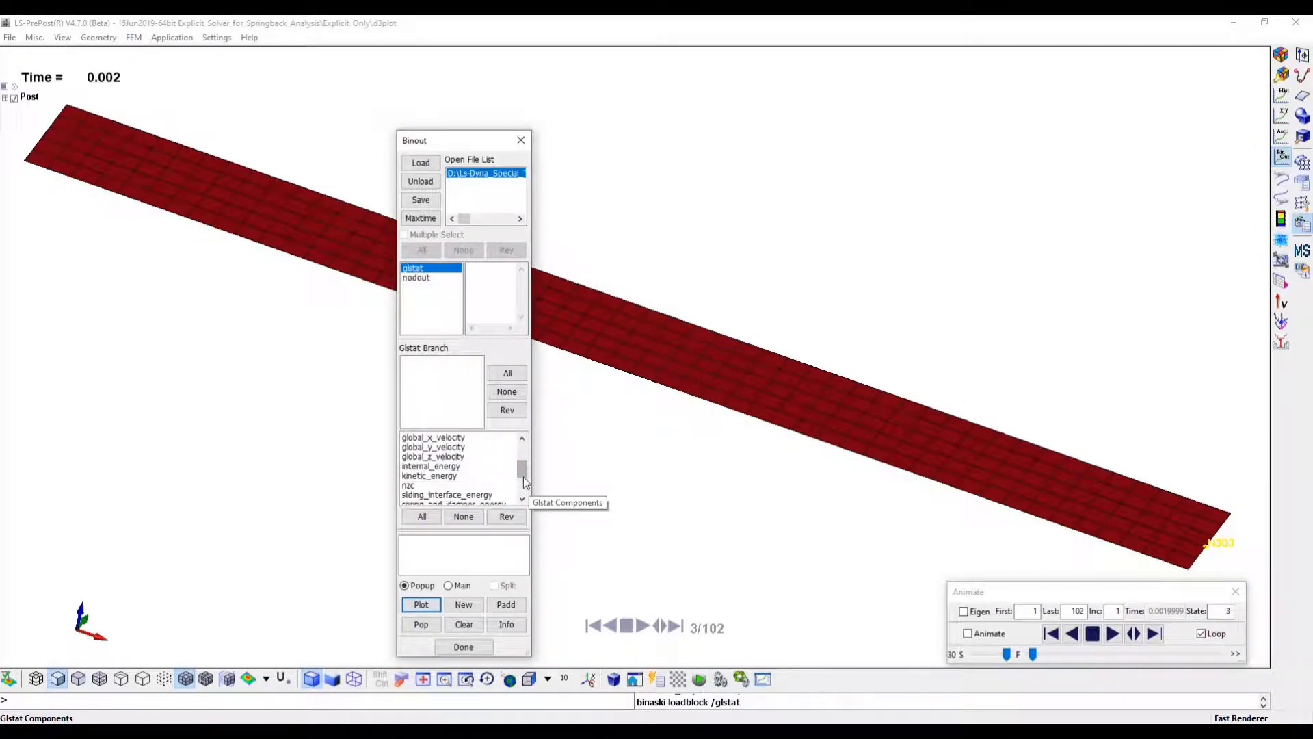
left_click(443, 466)
left_click(422, 606)
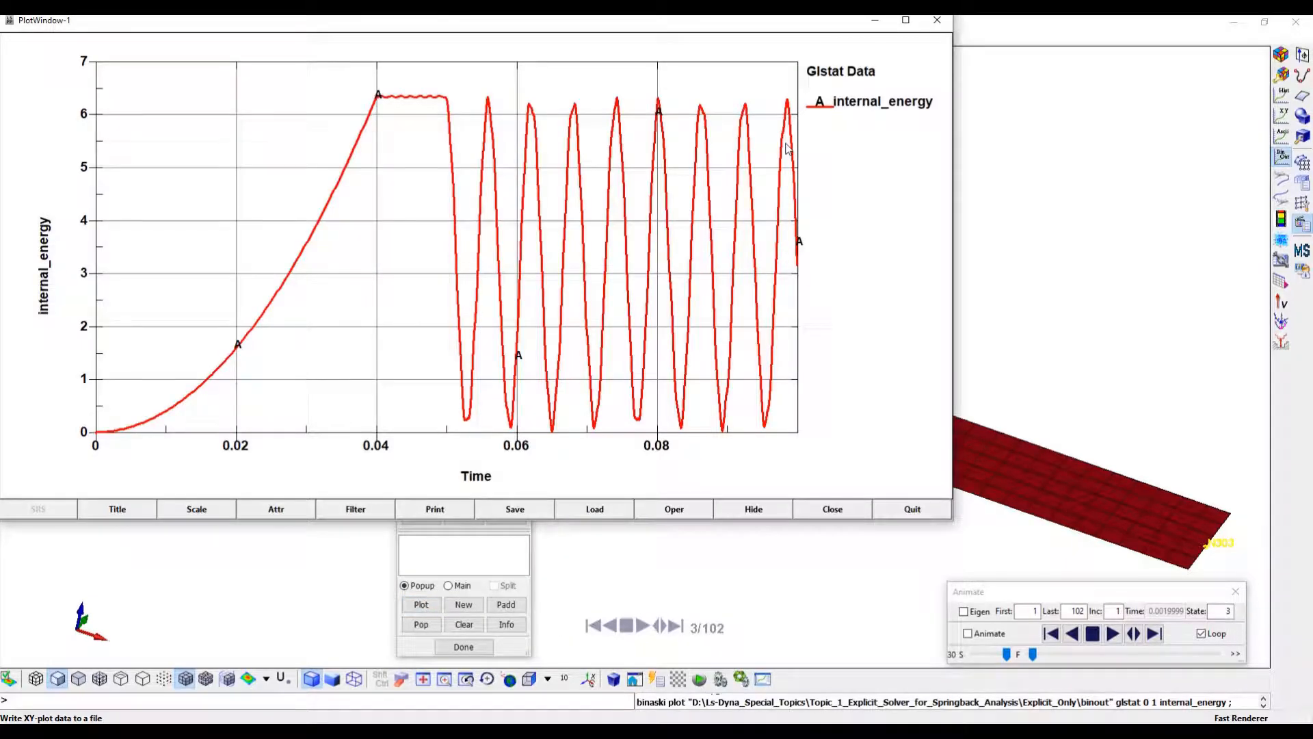
left_click(937, 23)
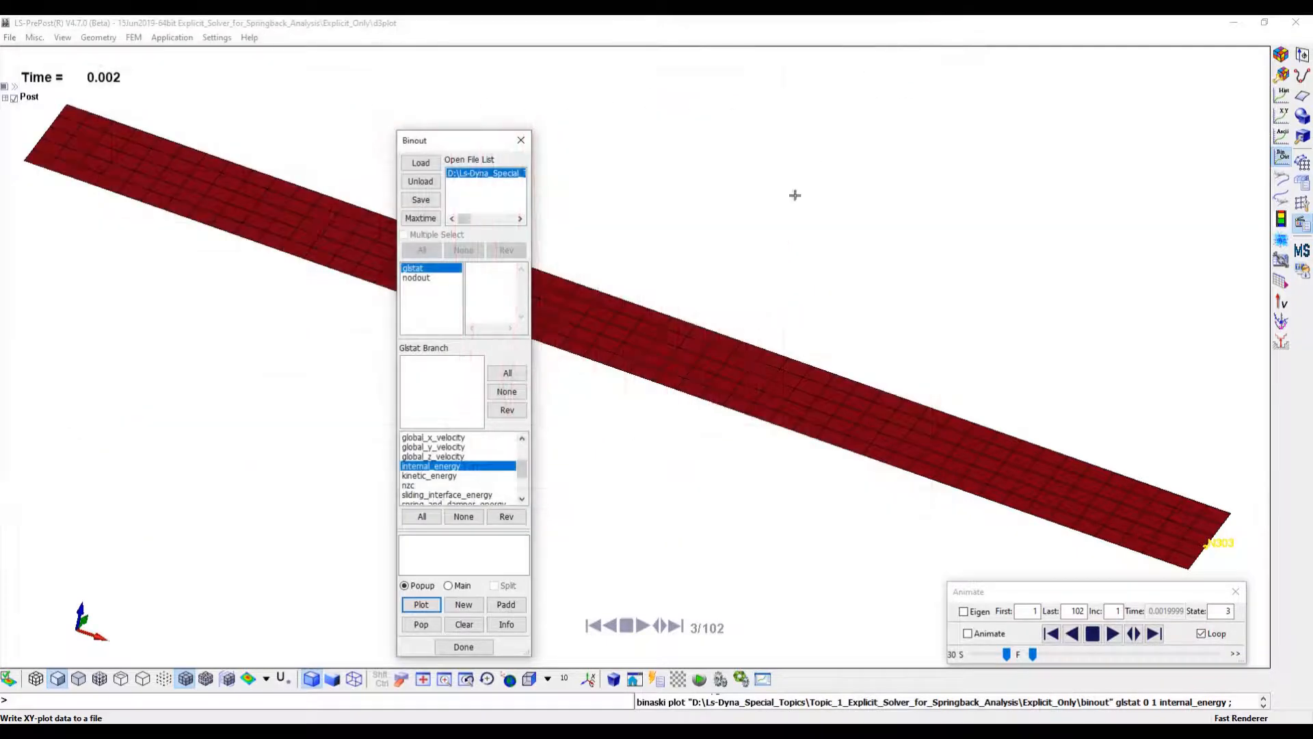
left_click(468, 644)
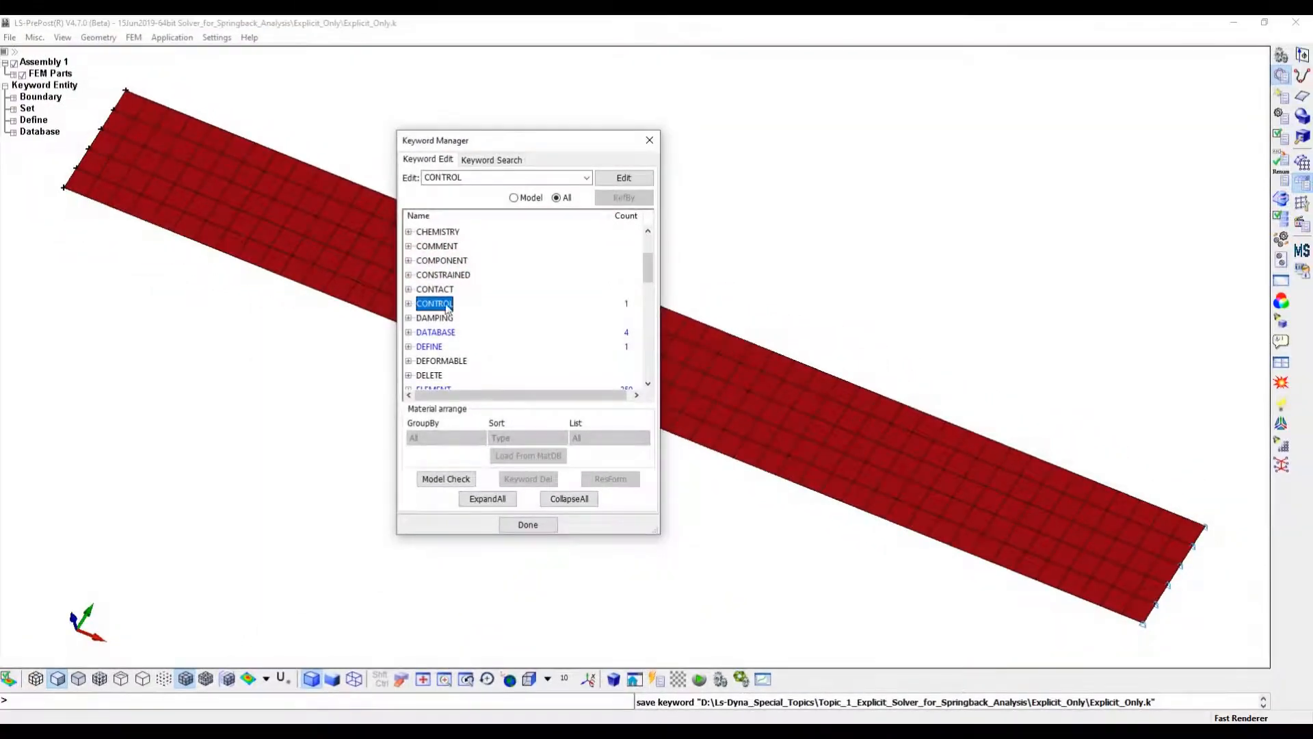
Start a DAMPING_GLOBAL keyword and create a new linked DEFINE_CURVE with ID 2, titled Damping_Curve, for its LCID
double_click(428, 318)
scroll(506, 330, "down", 1)
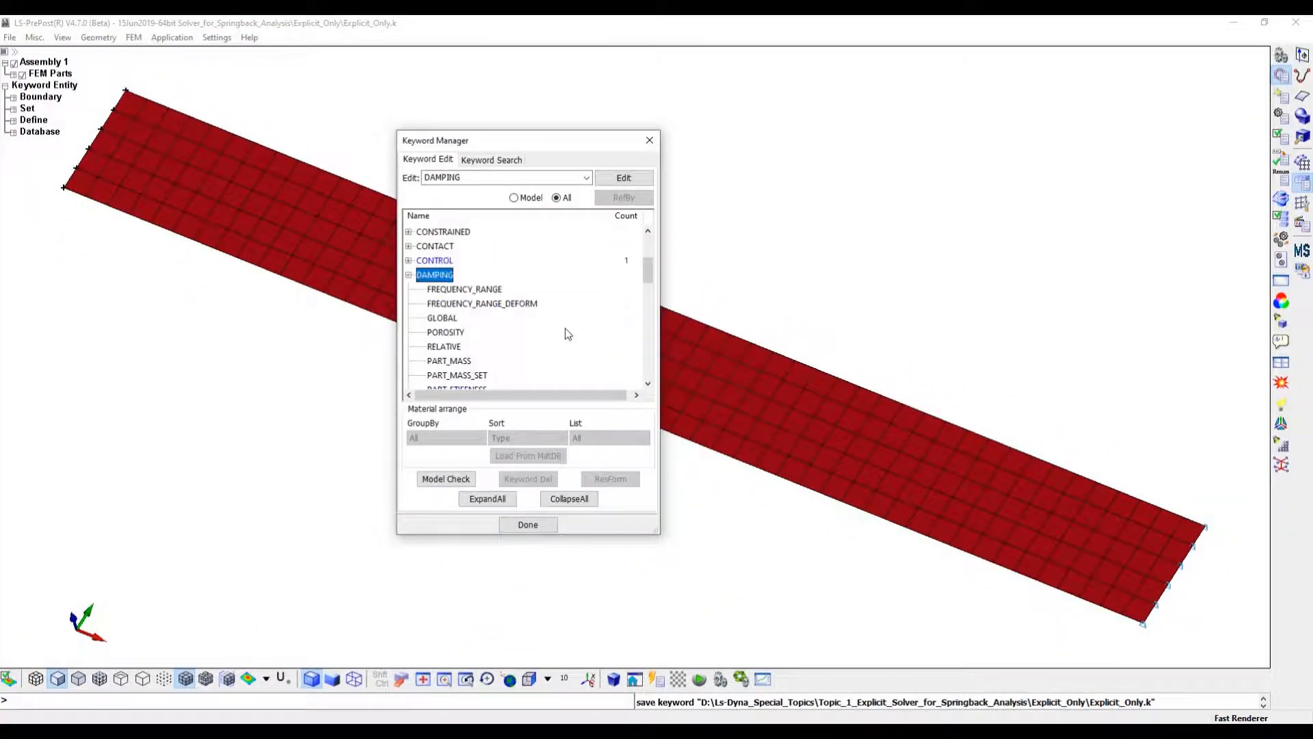
double_click(448, 318)
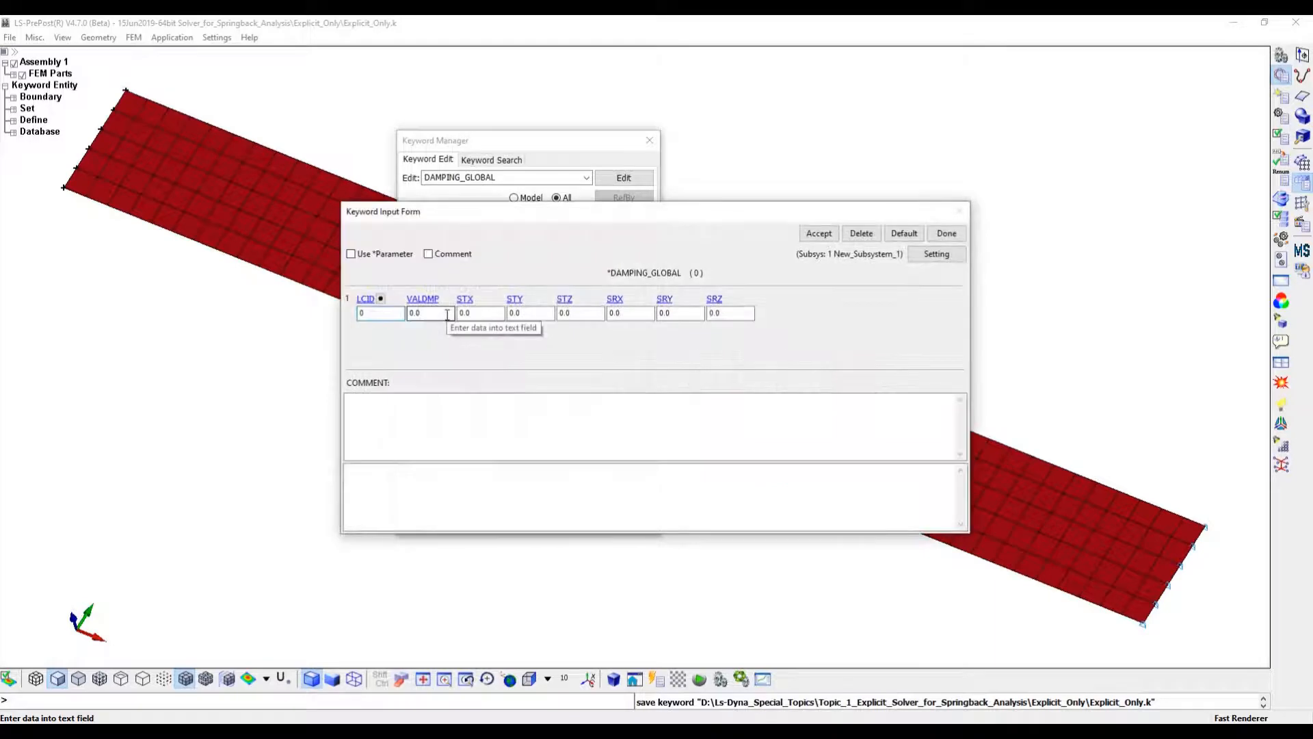
left_click(381, 299)
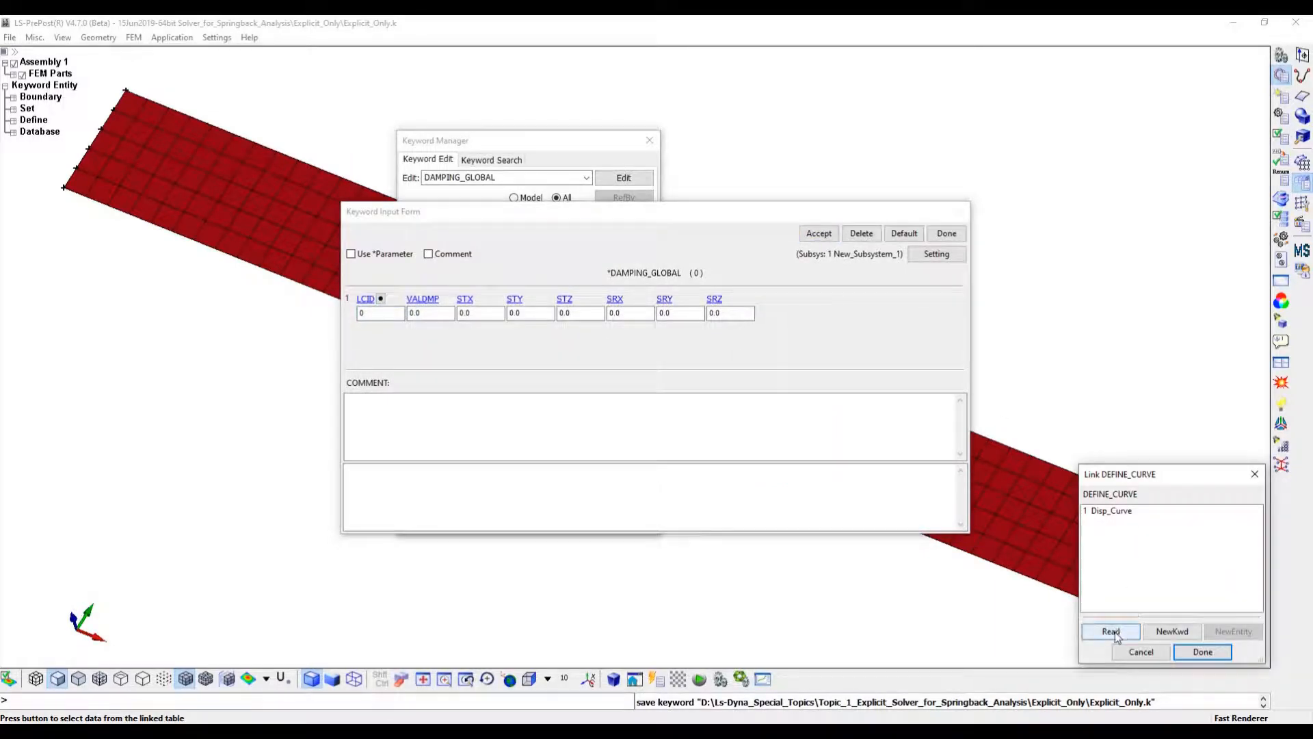
left_click(1172, 630)
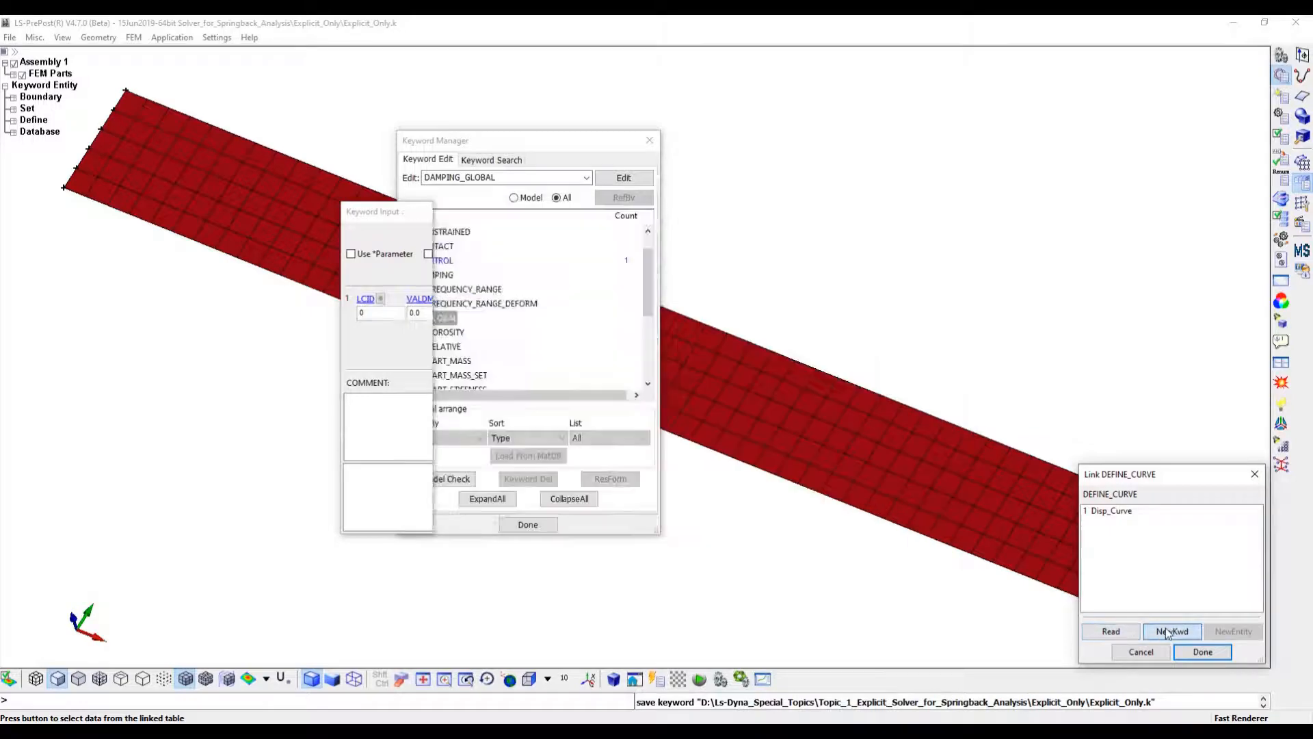
double_click(459, 247)
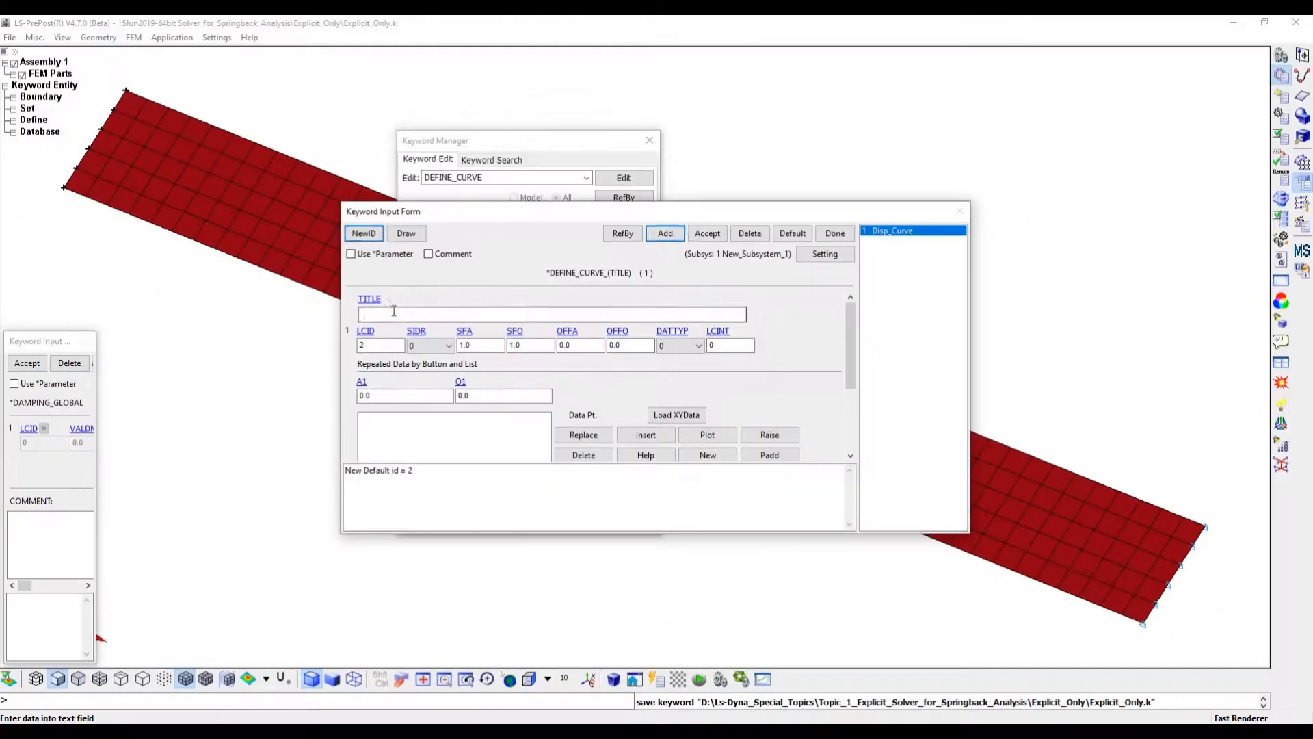
type("Damping_Curve")
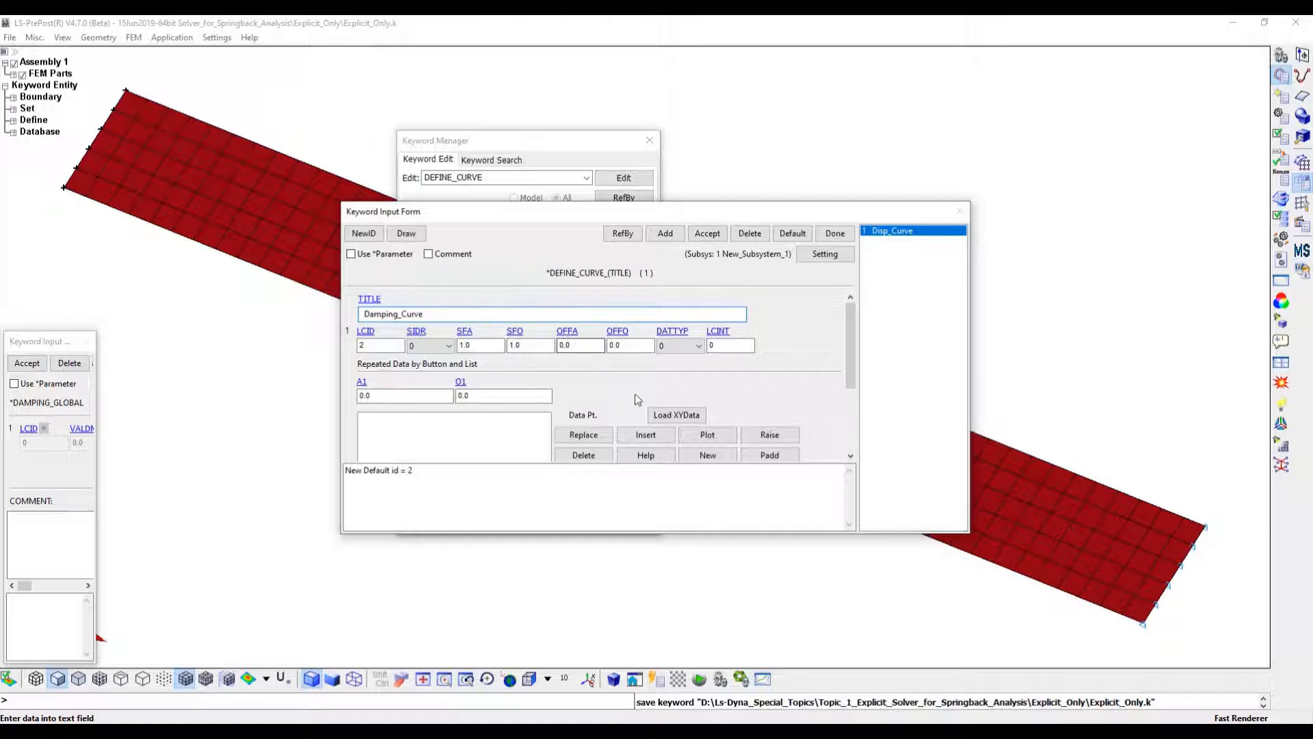
Insert the data points (0, 0), (0.05, 0) and (0.051, 100) into the Damping_Curve definition
left_click(644, 436)
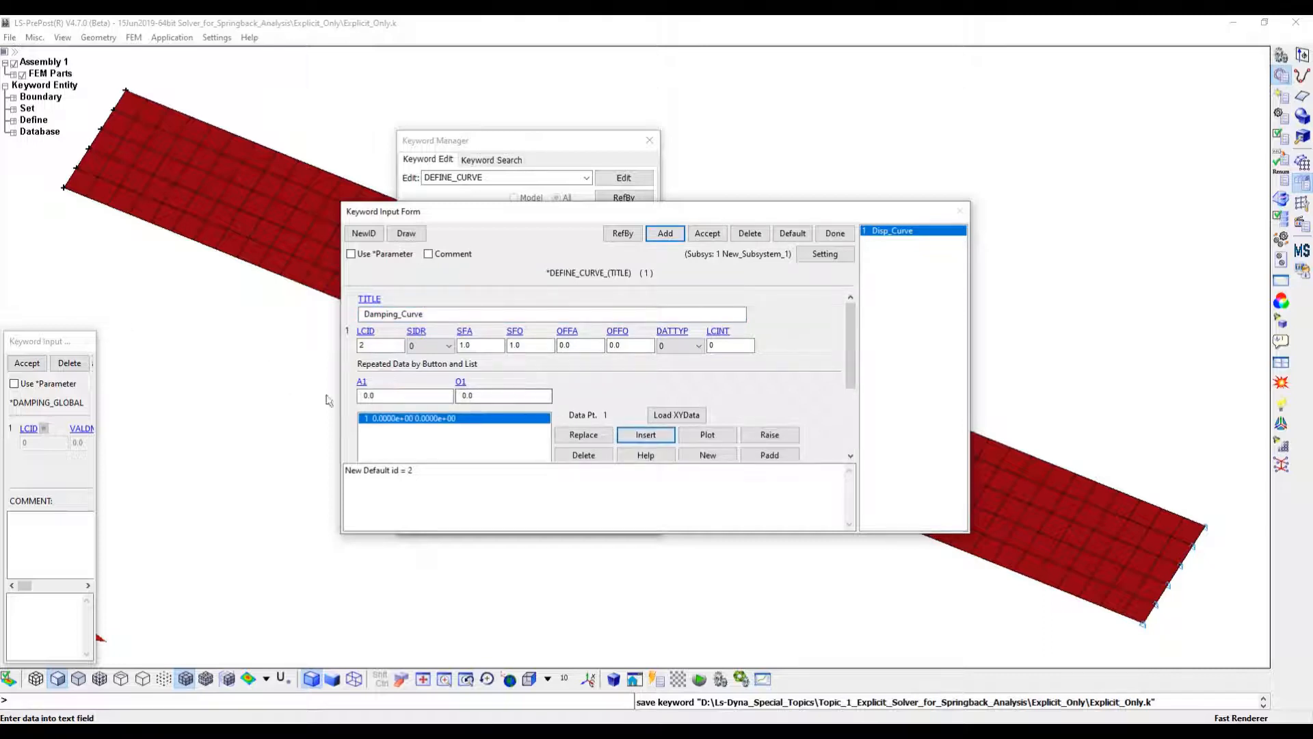
left_click(381, 397)
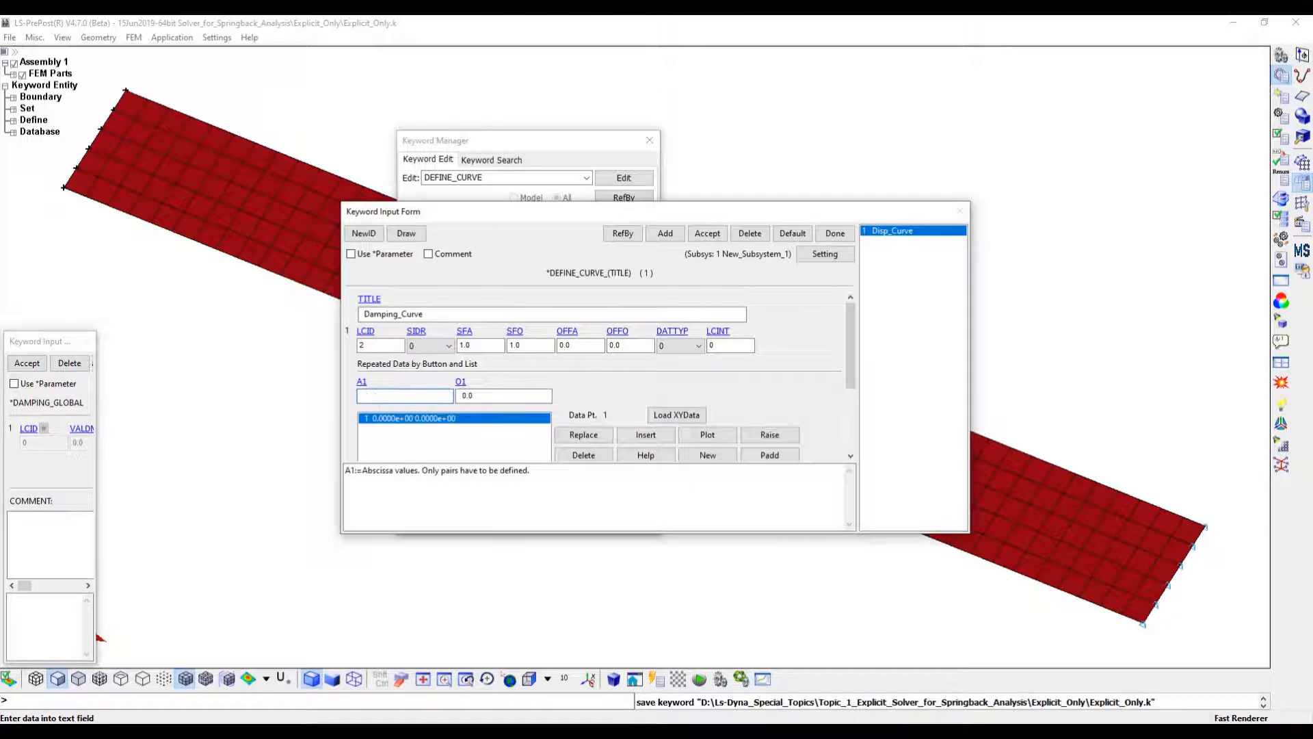
type("0.05")
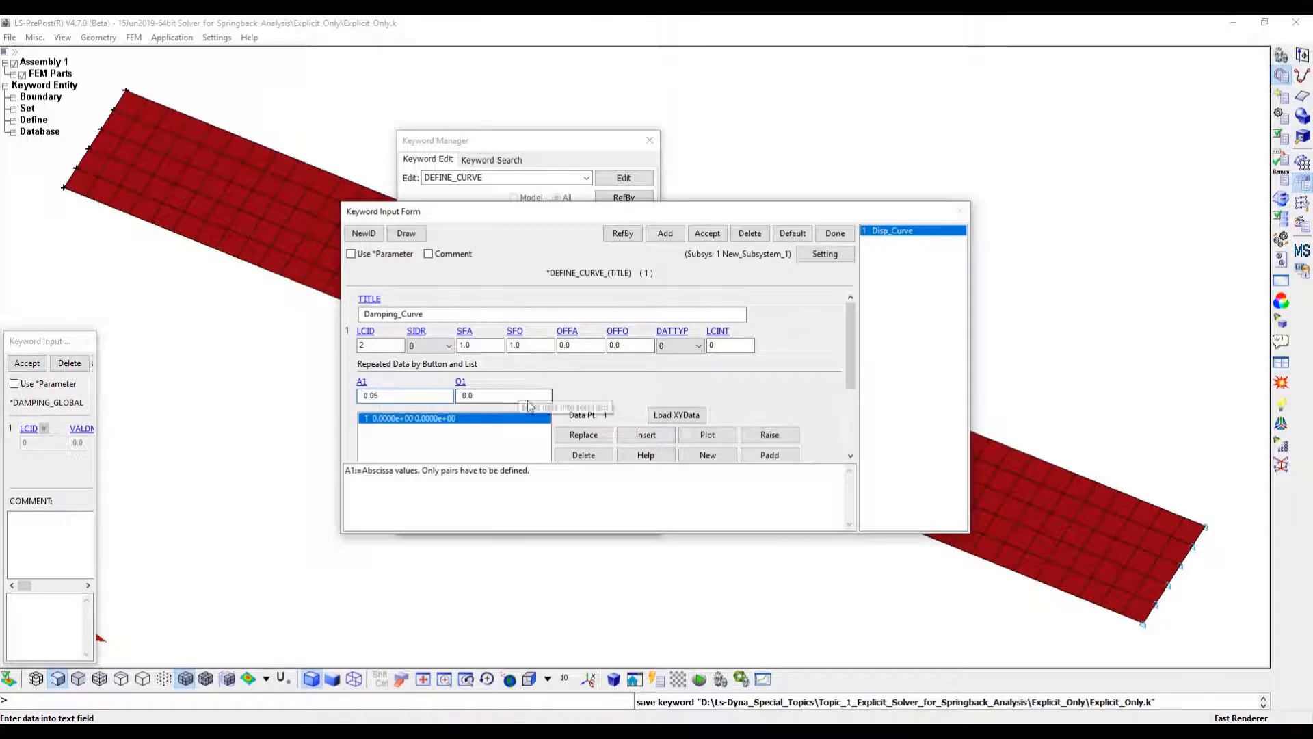
left_click(643, 435)
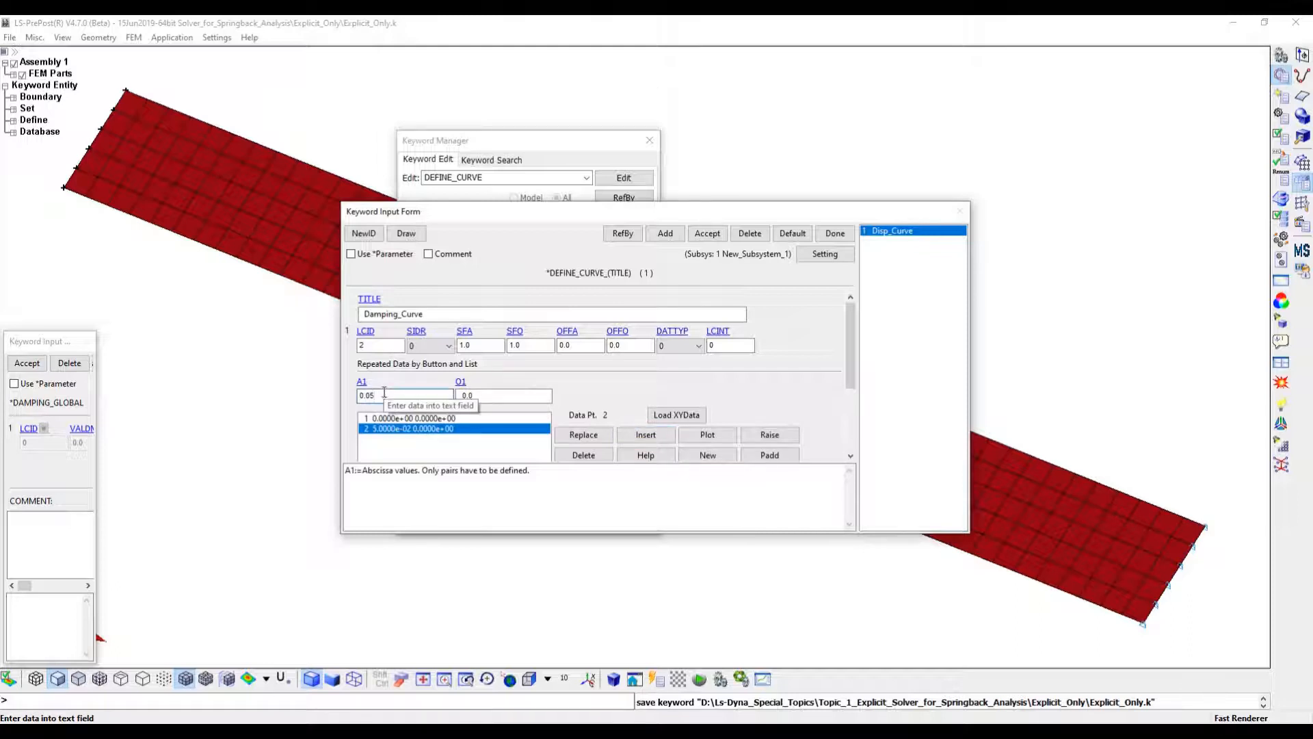
key("Tab")
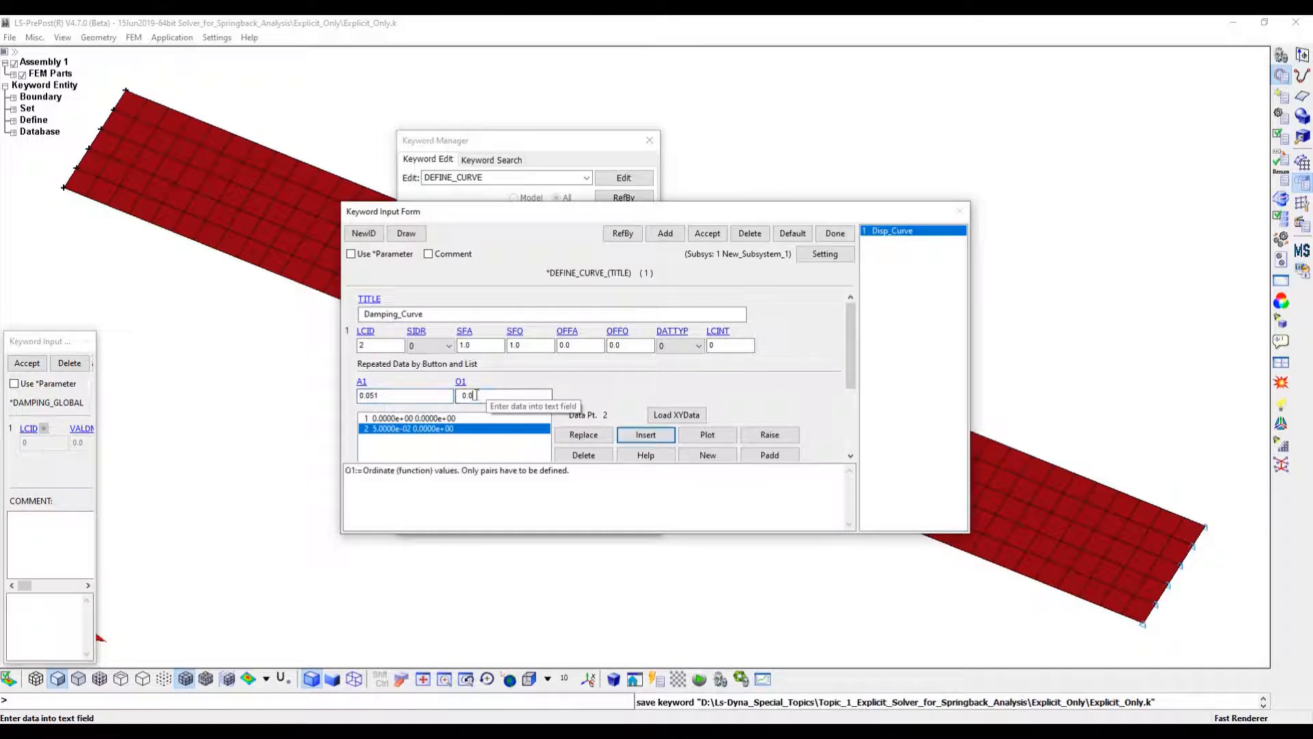
type("1")
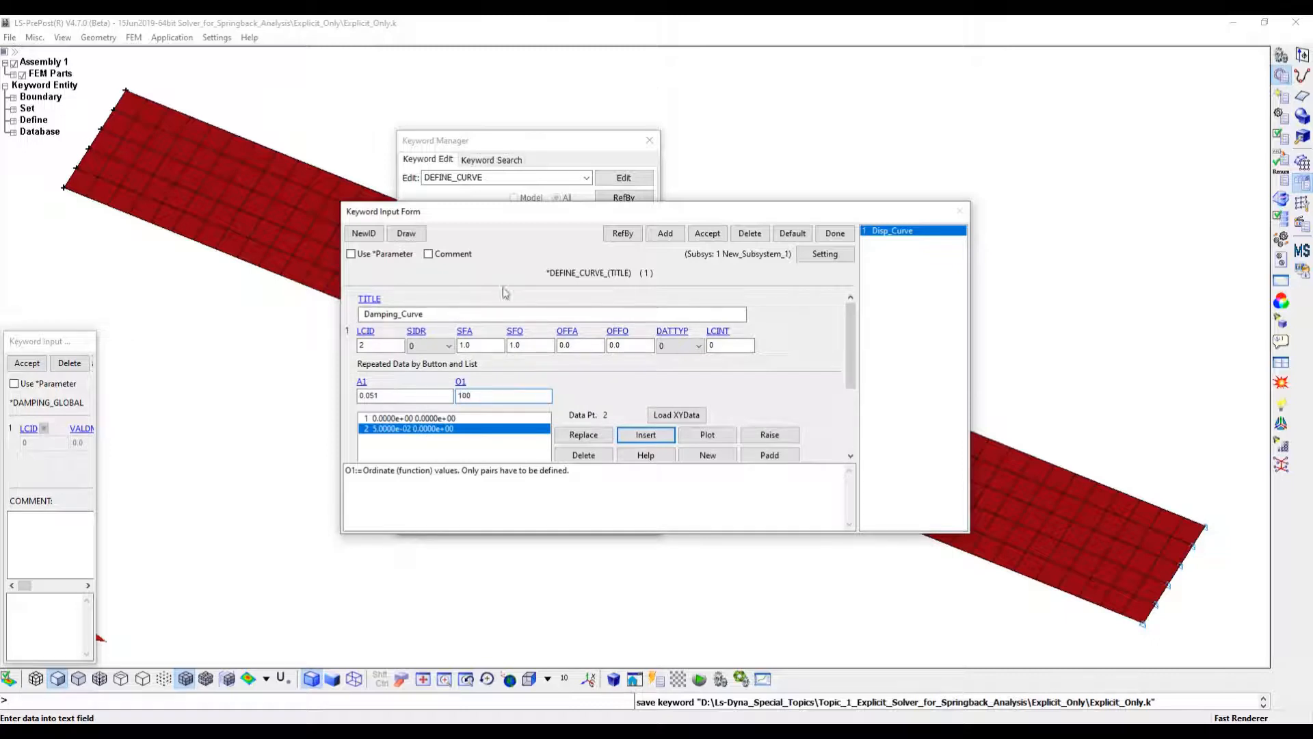
type("00")
left_click(656, 435)
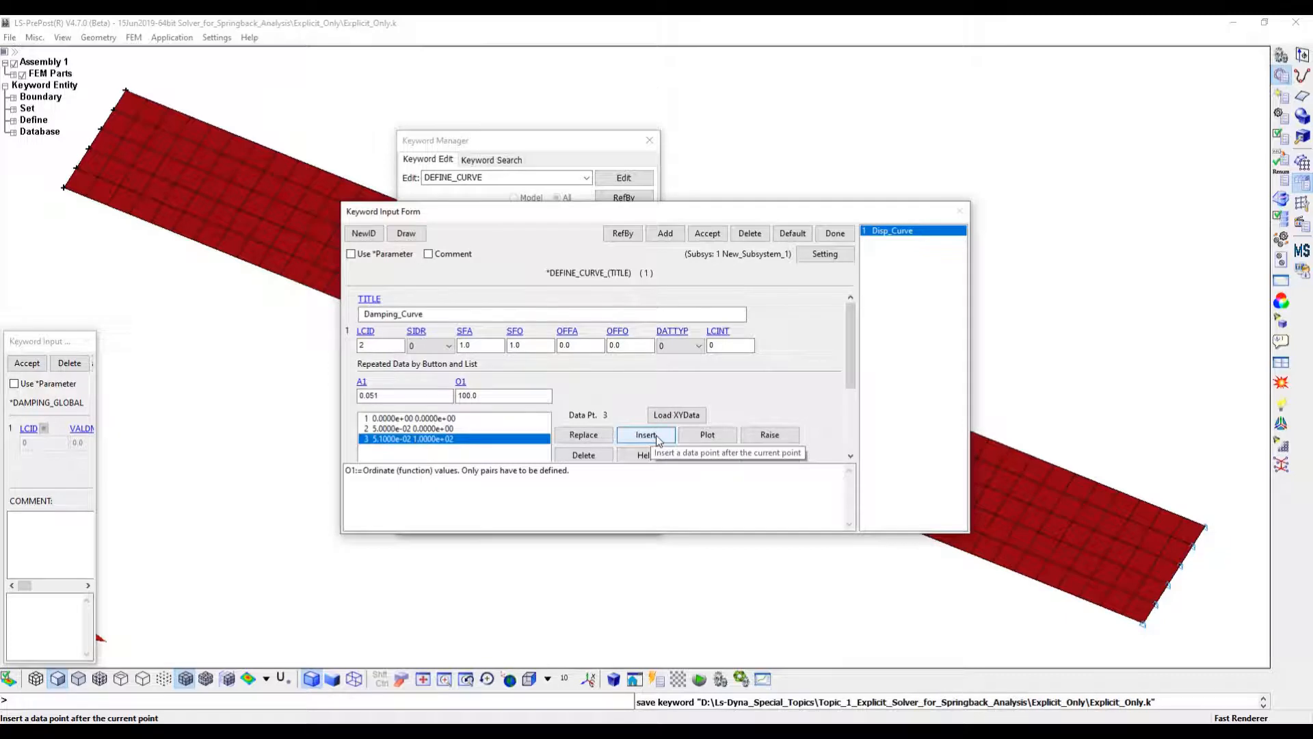
Insert the final data point (0.1, 0) into Damping_Curve, accept the curve and close its form
left_click(400, 395)
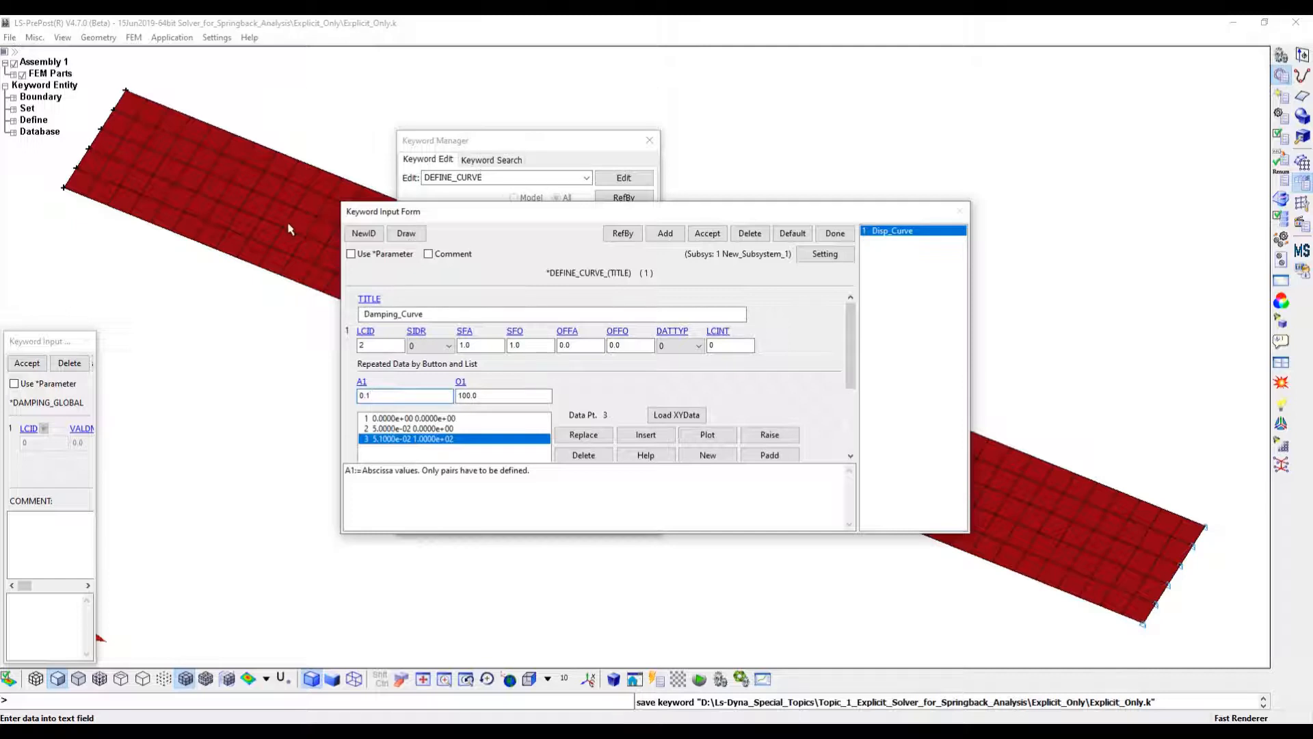
key("Tab")
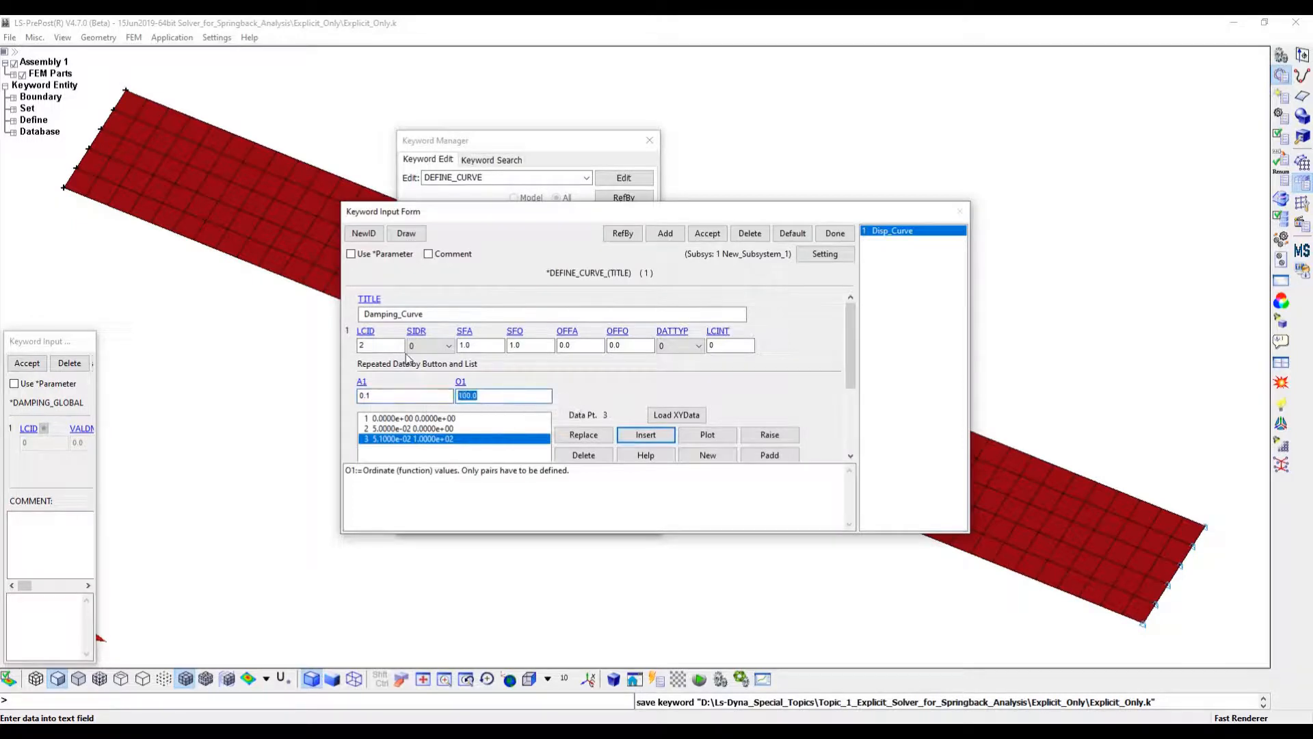
type("0")
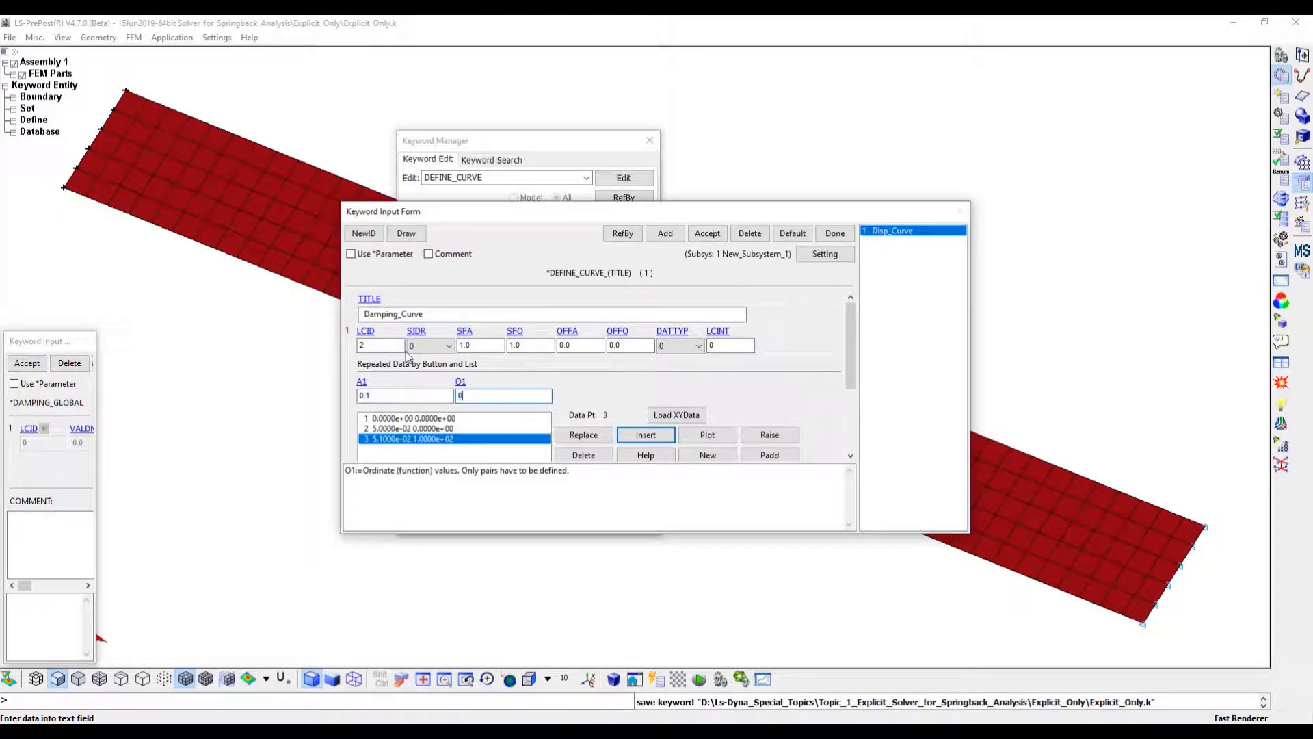
left_click(647, 435)
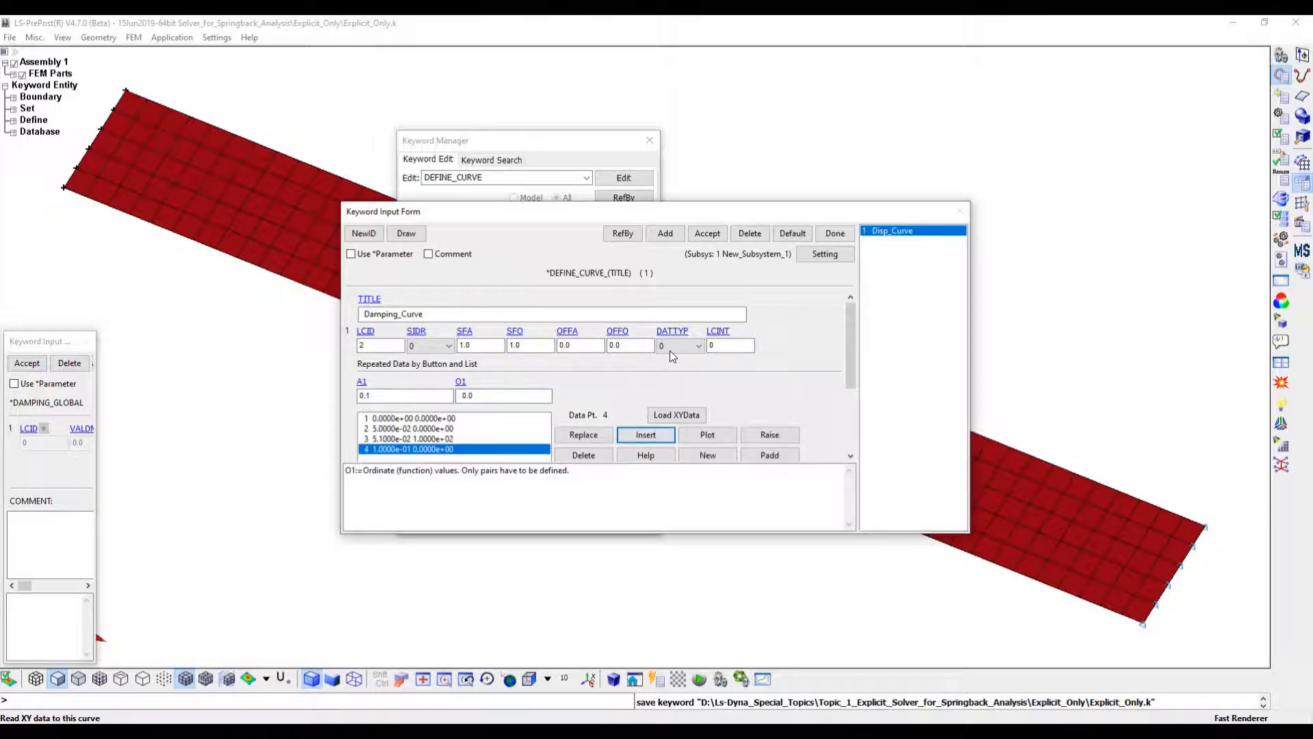
left_click(709, 238)
left_click(829, 236)
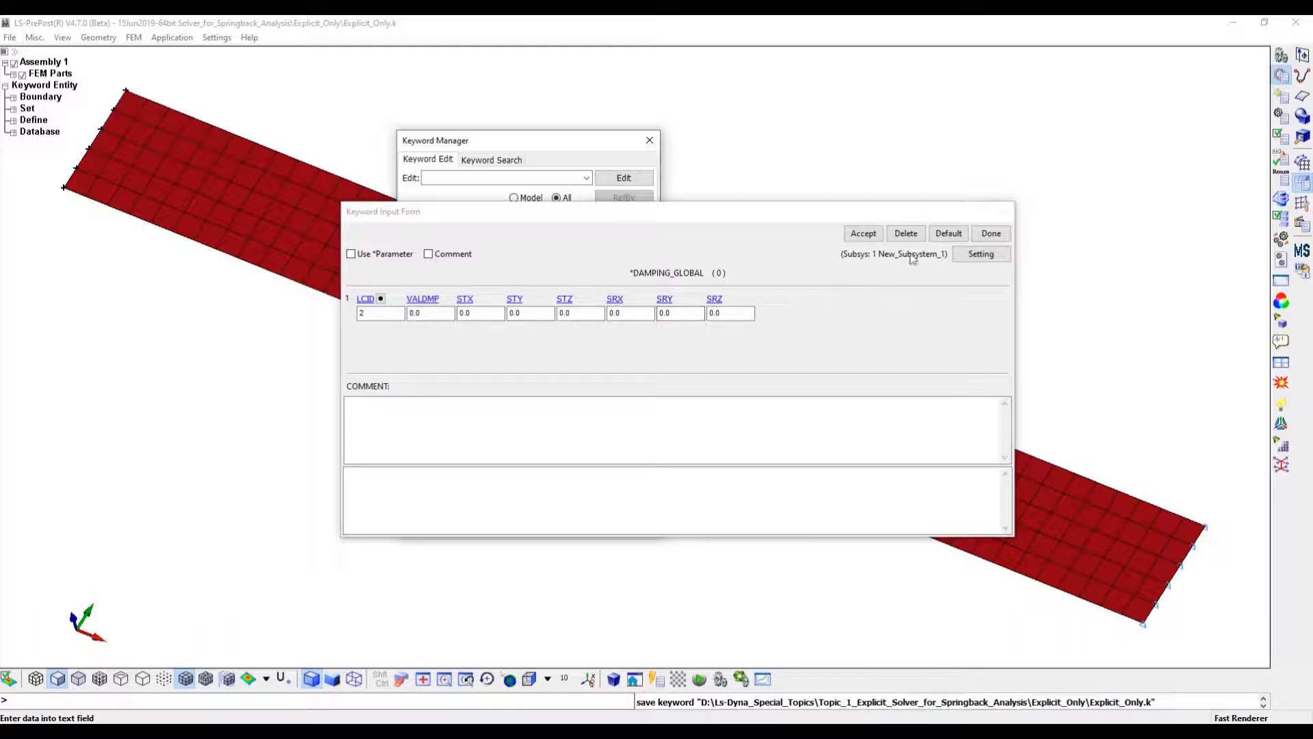
Accept the DAMPING_GLOBAL card with LCID 2 and close the Keyword Manager
left_click(866, 234)
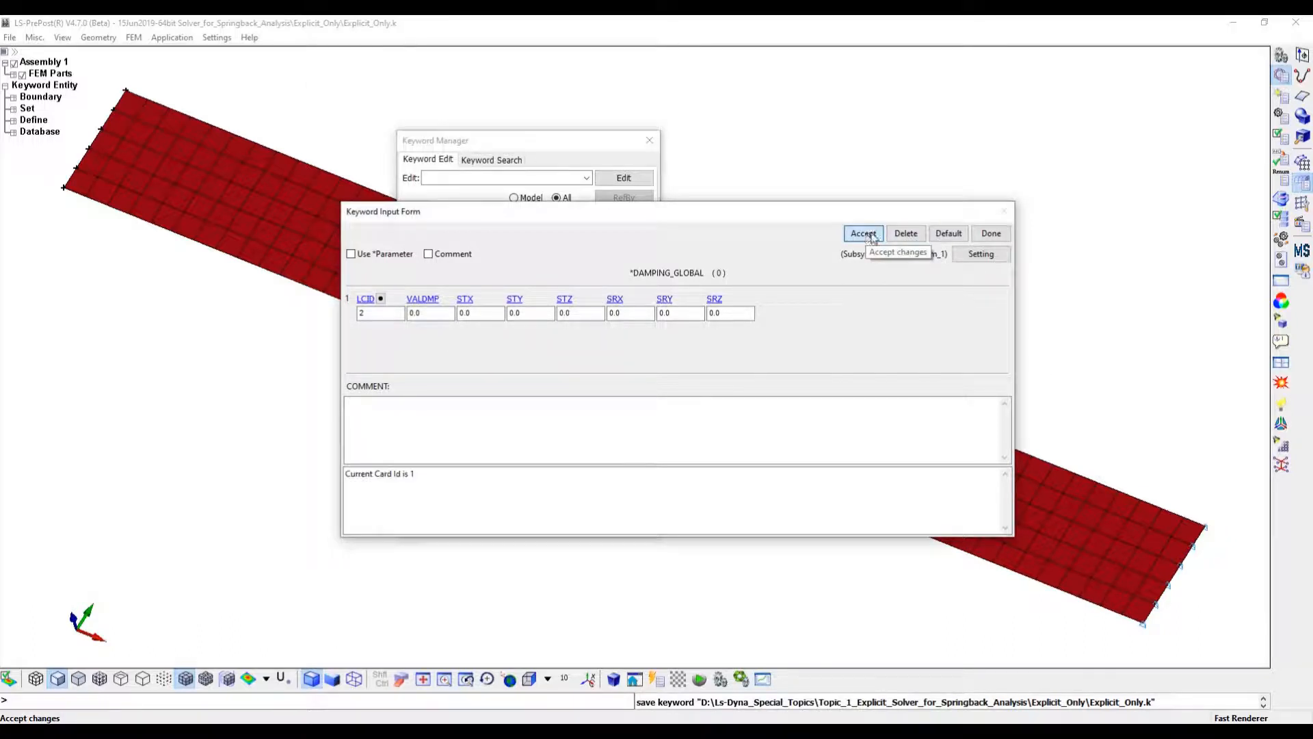
left_click(991, 234)
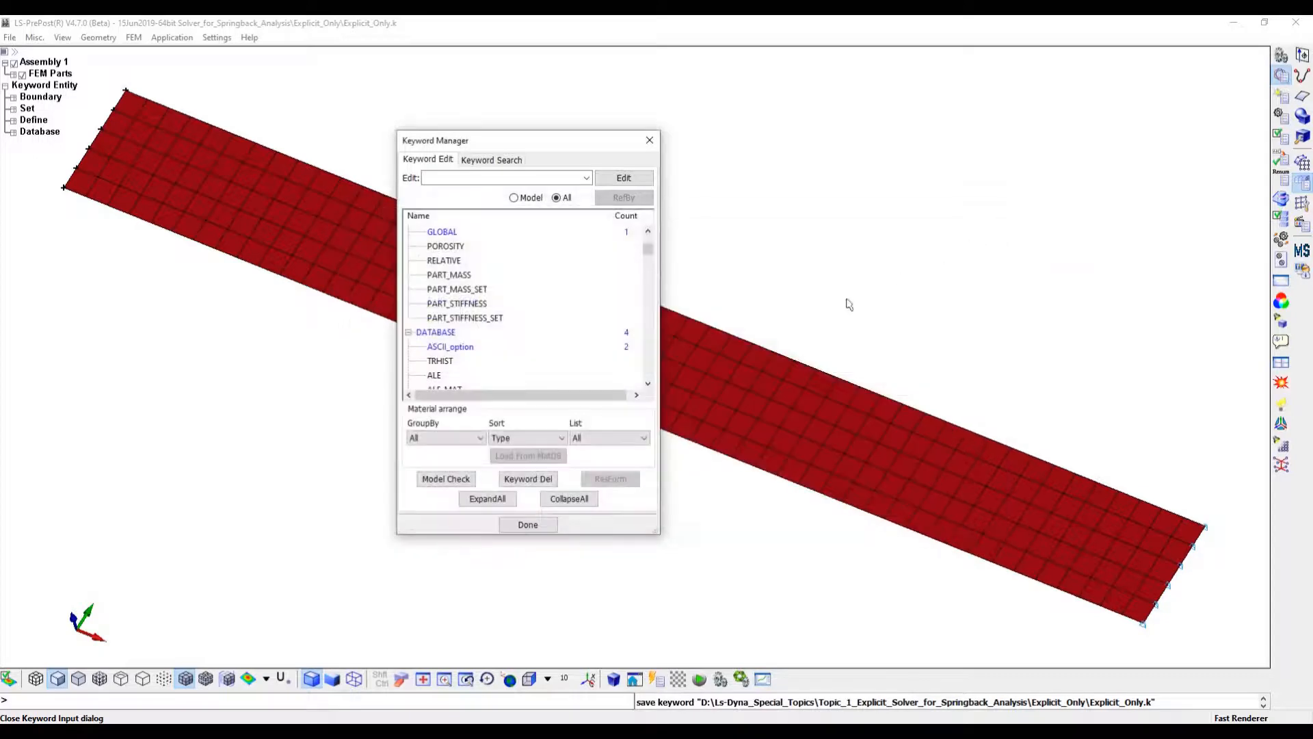
left_click(528, 525)
Start saving the keyword file under a new name, and create and open a Damping folder in Topic_1_Explicit_Solver_for_Springback_Analysis
left_click(10, 37)
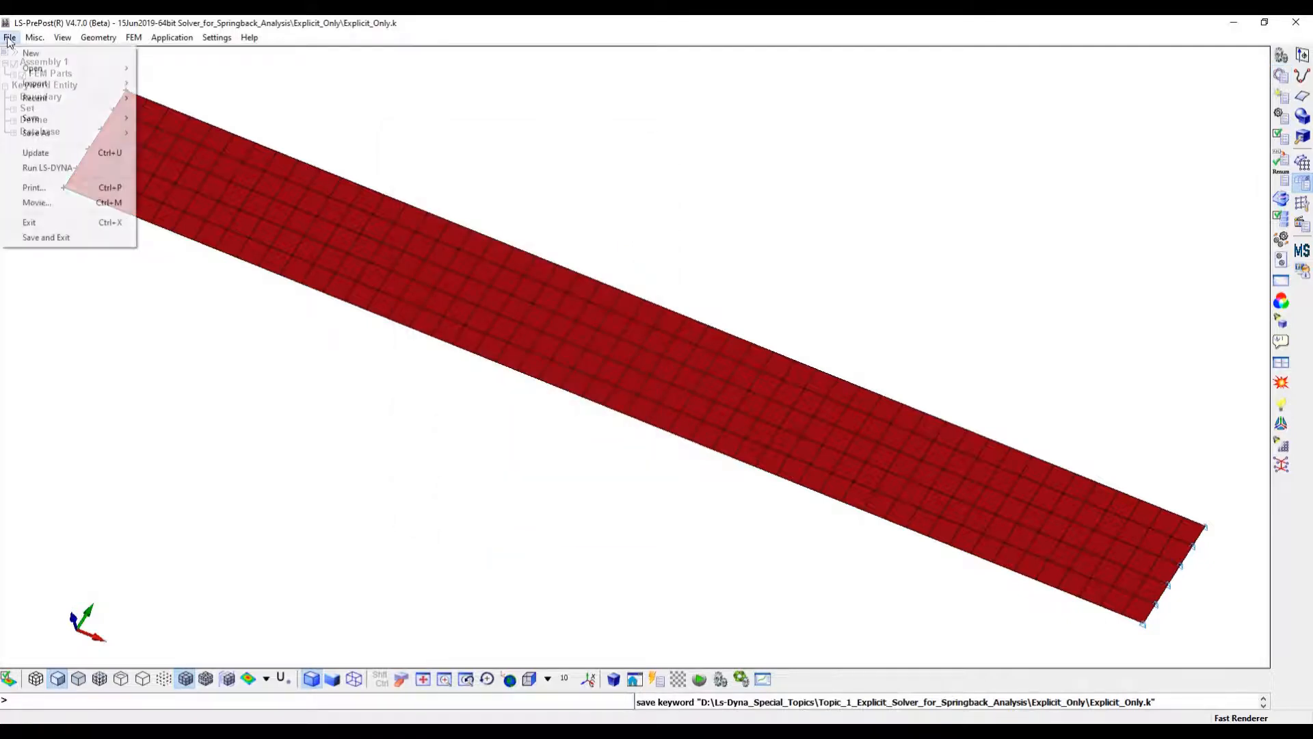
mouse_move(52, 117)
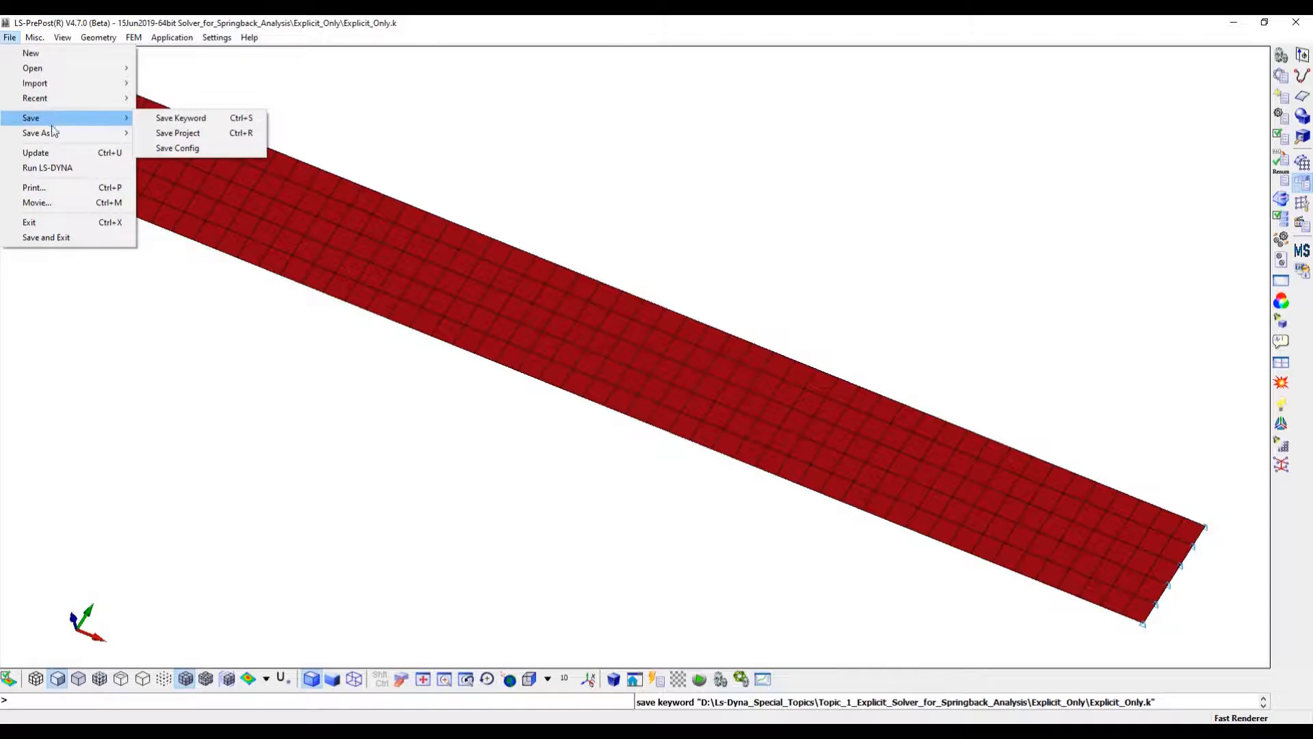
left_click(214, 135)
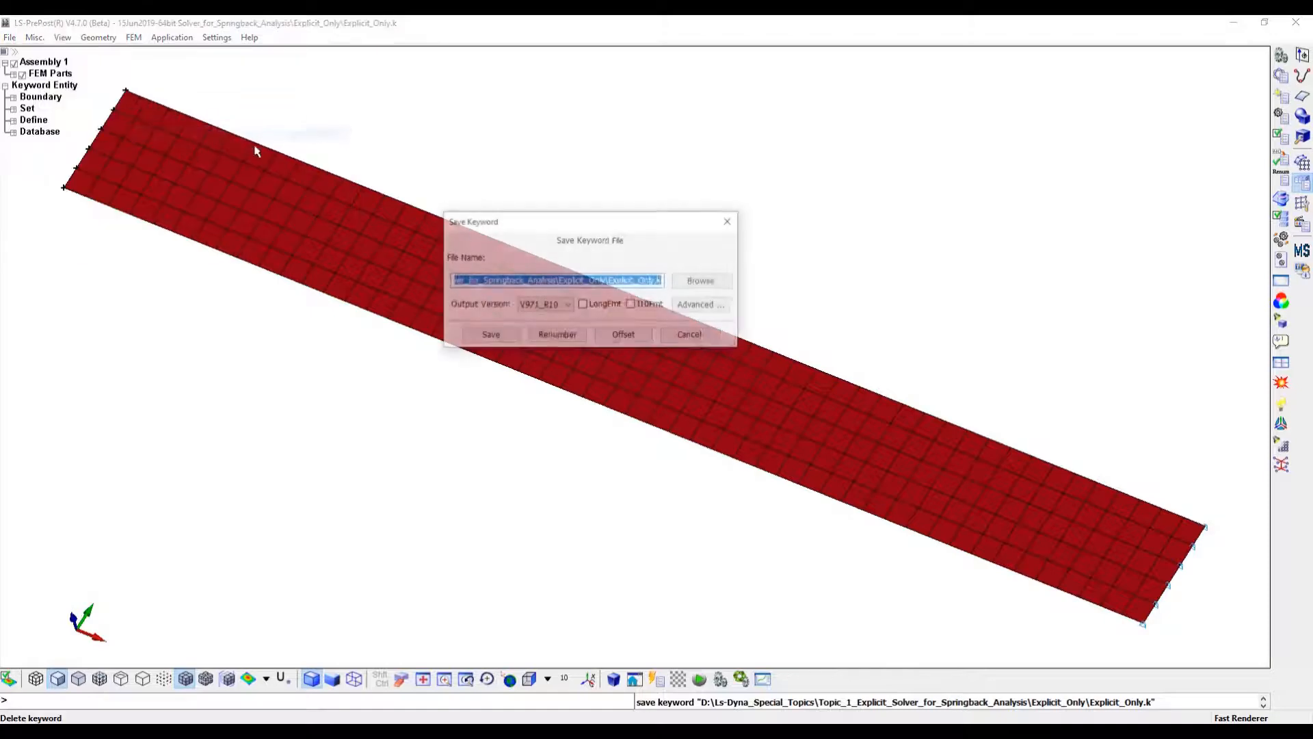
left_click(701, 280)
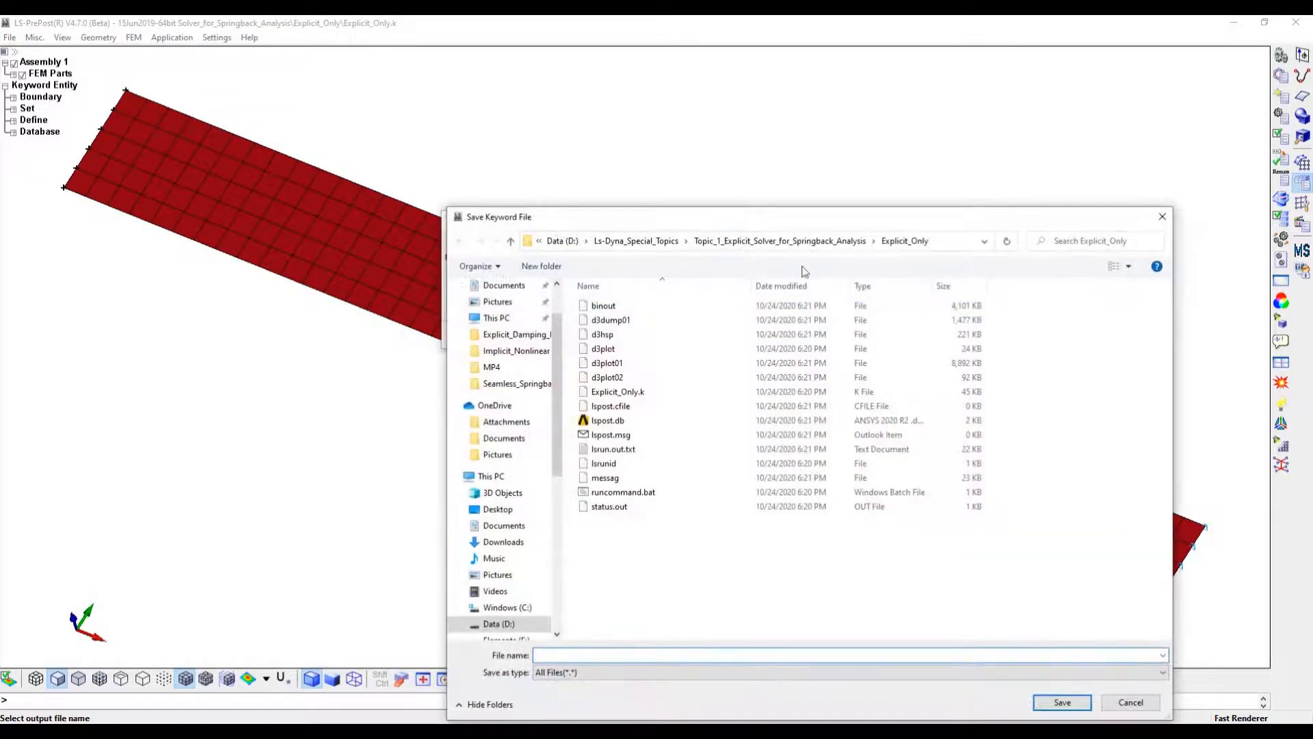
left_click(823, 243)
right_click(619, 346)
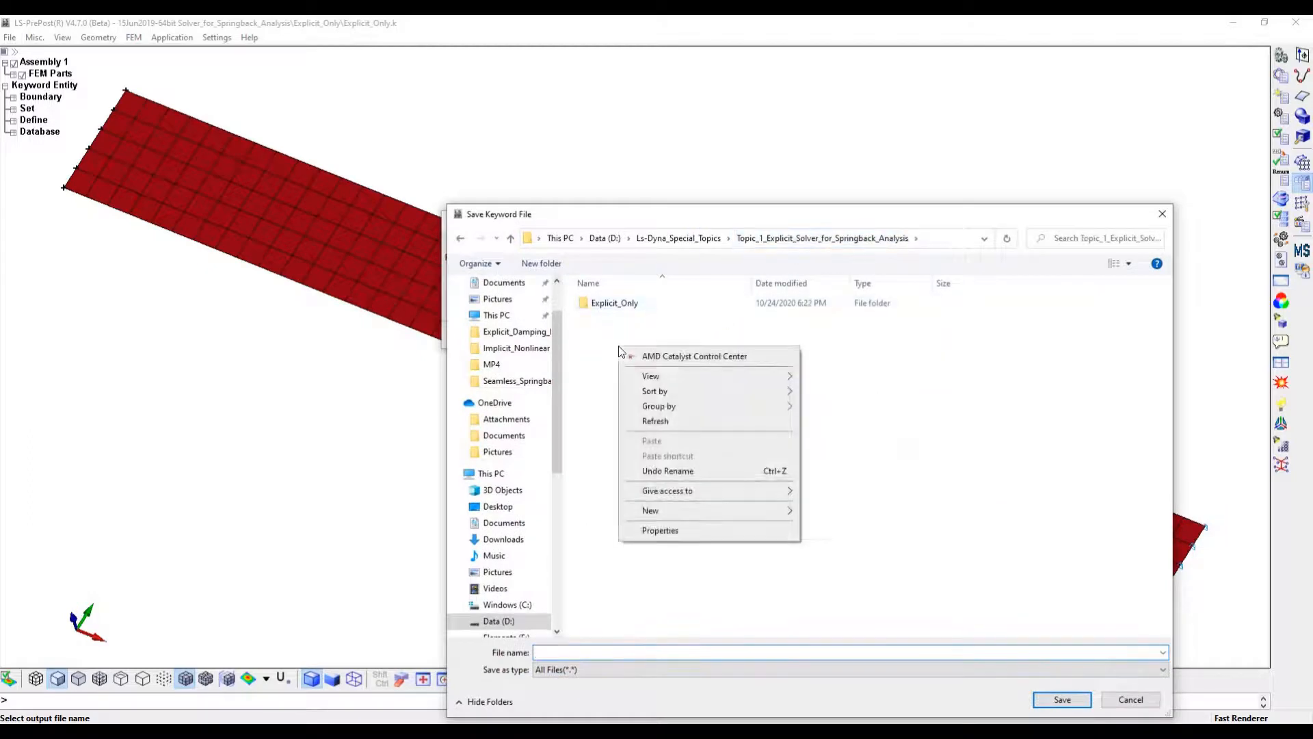
mouse_move(653, 510)
left_click(831, 234)
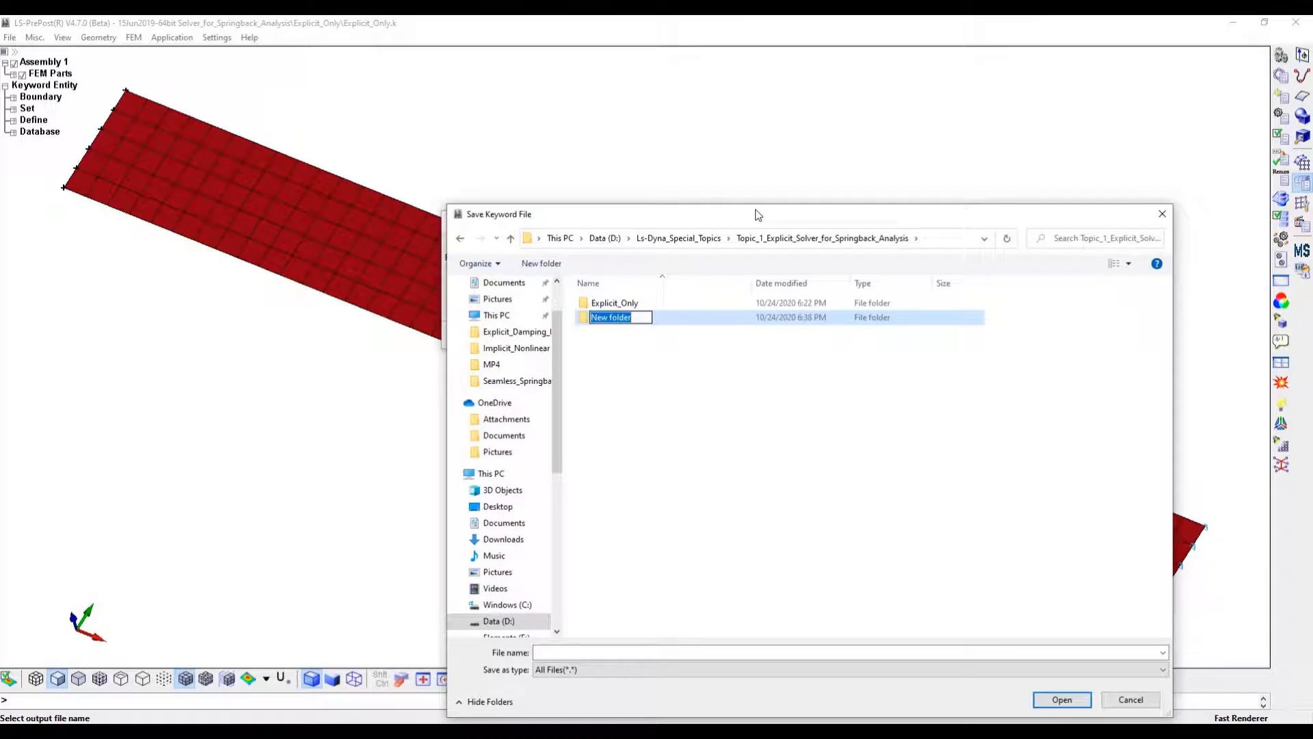
type("Damping")
double_click(630, 316)
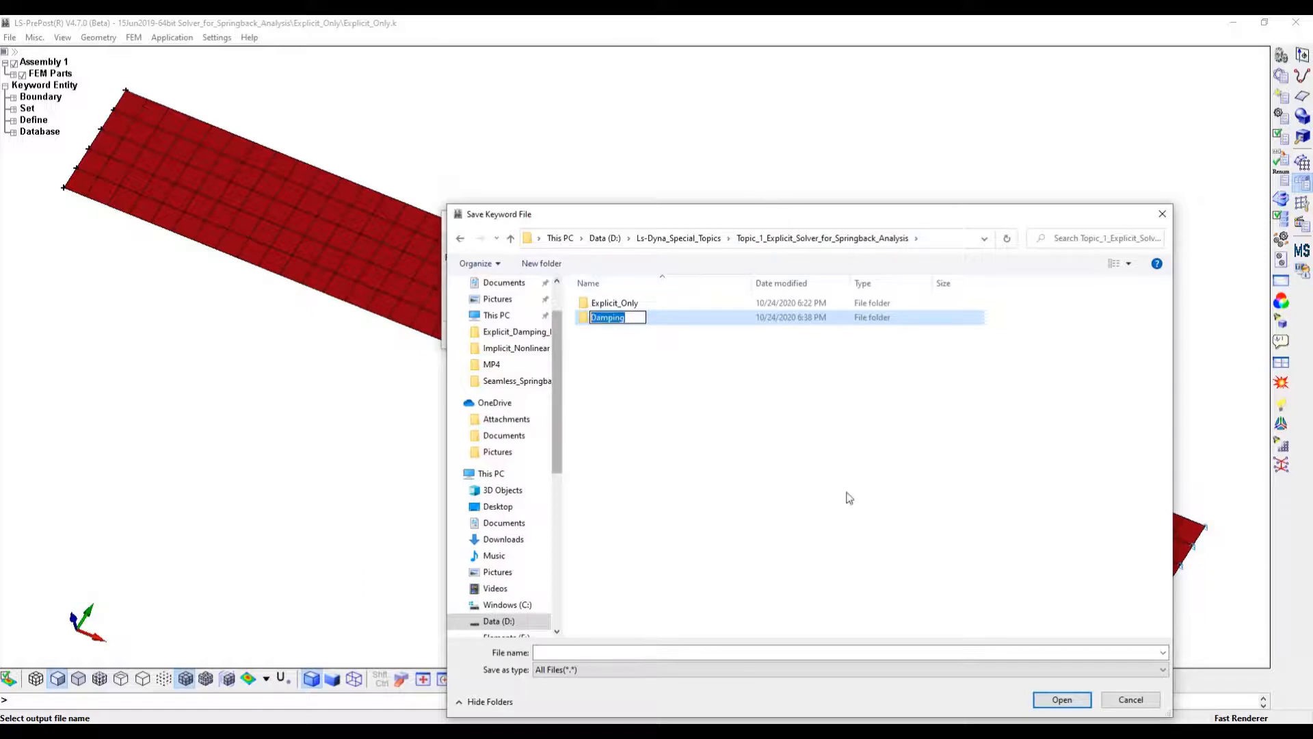
left_click(689, 376)
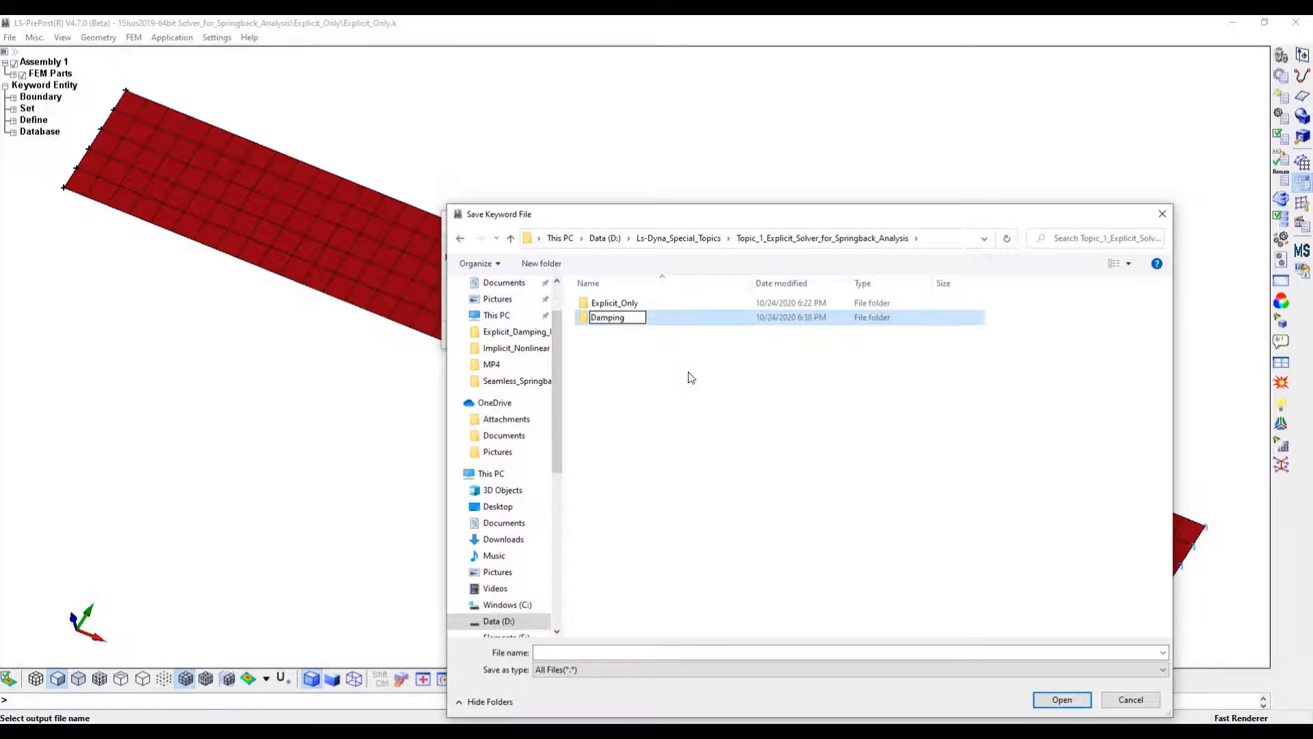
double_click(608, 303)
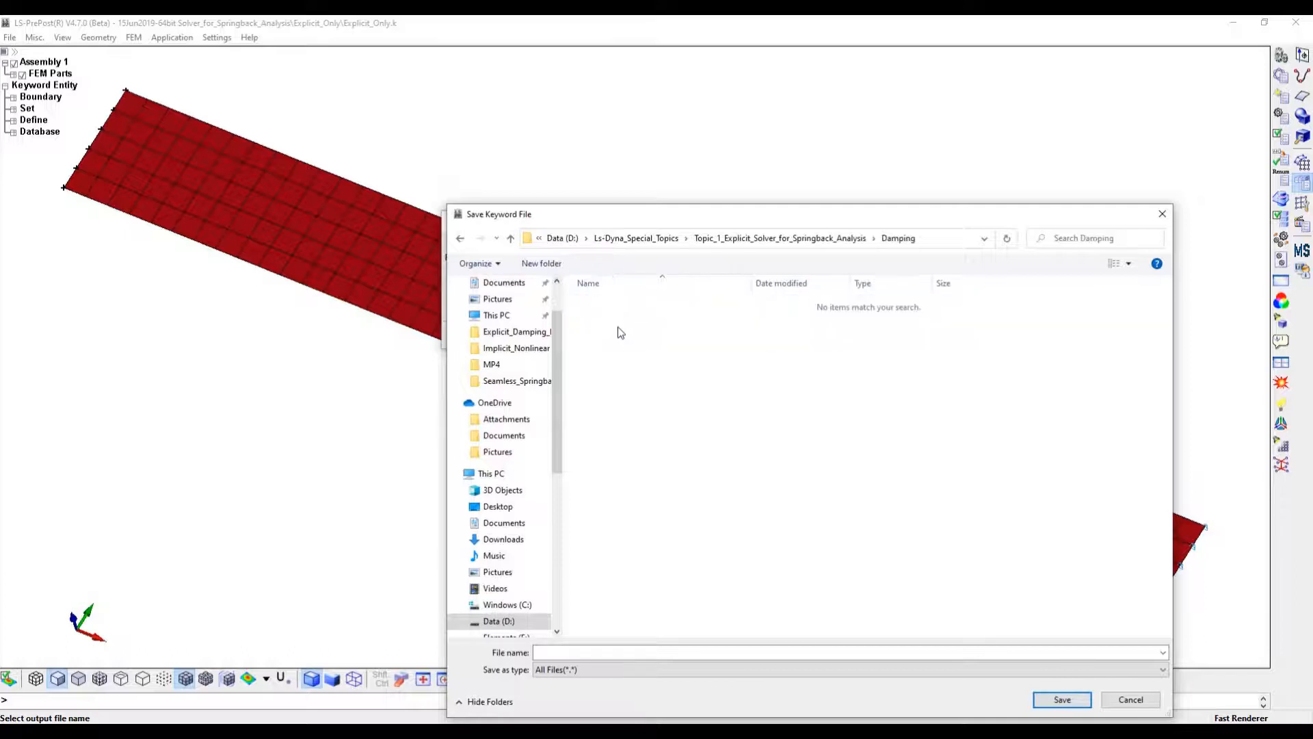
Save the keyword file as Damping in the Damping folder with output version V971_R10
left_click(586, 652)
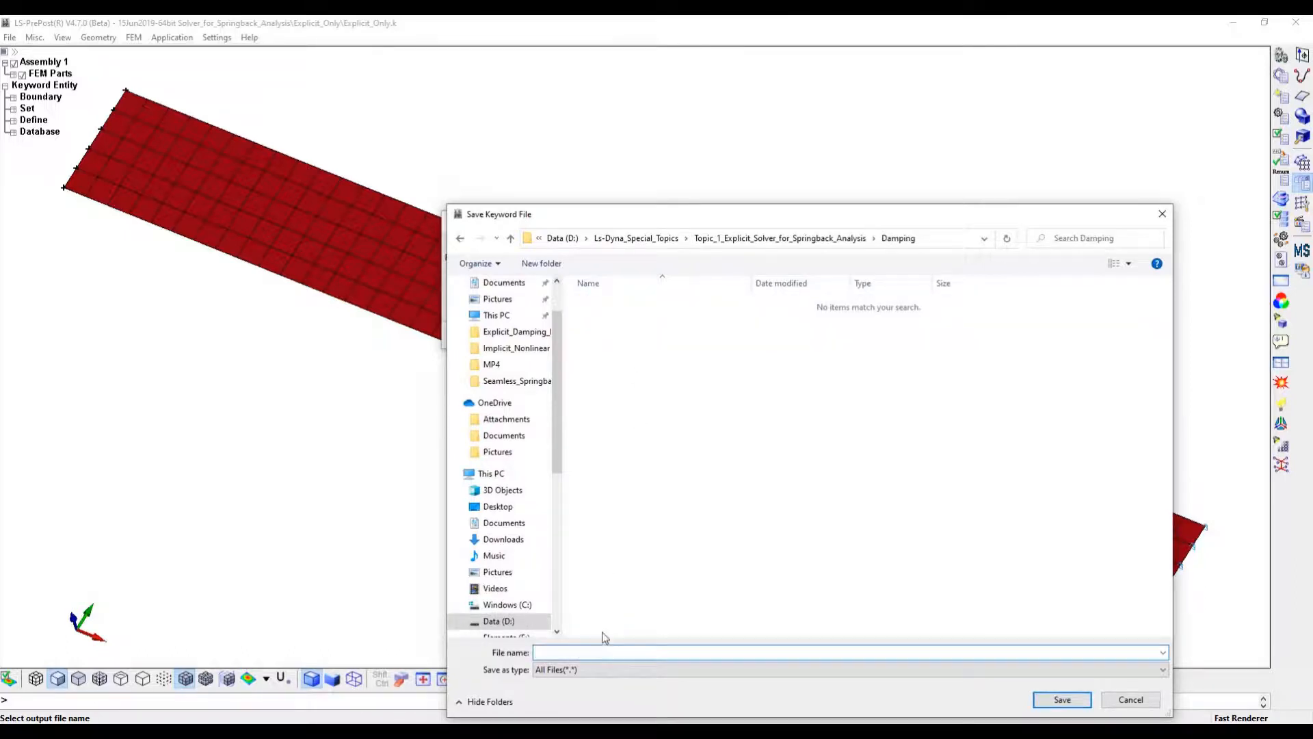
type("Damping")
left_click(1062, 699)
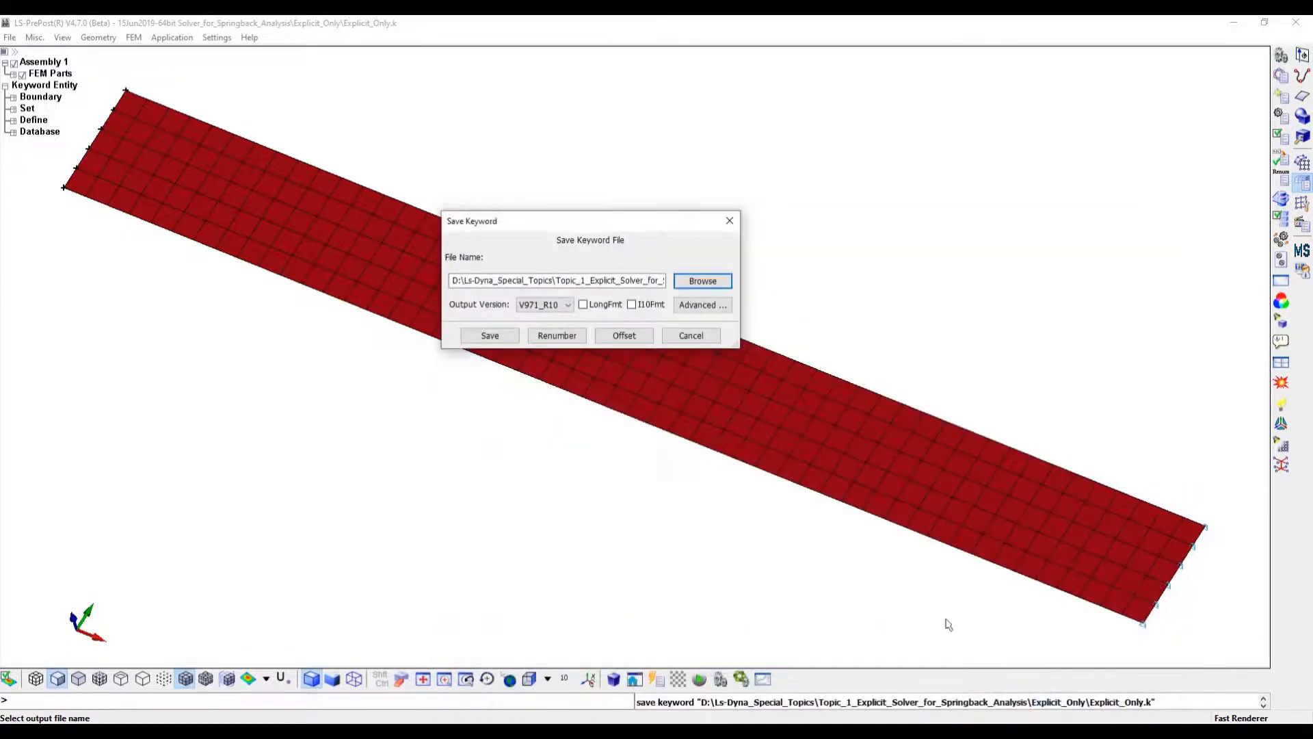
left_click(491, 337)
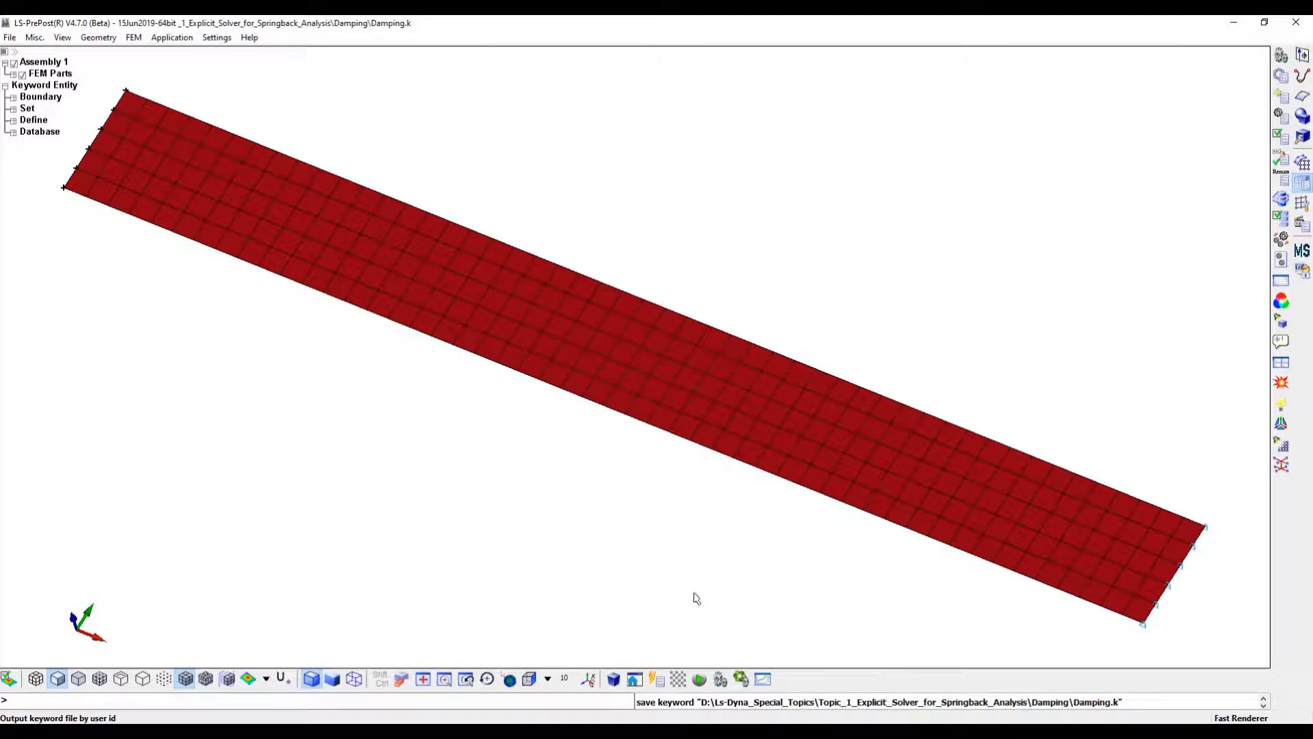
Run Damping.k from the Damping folder in LS-Run, and remove the finished job from the local queue
left_click(765, 730)
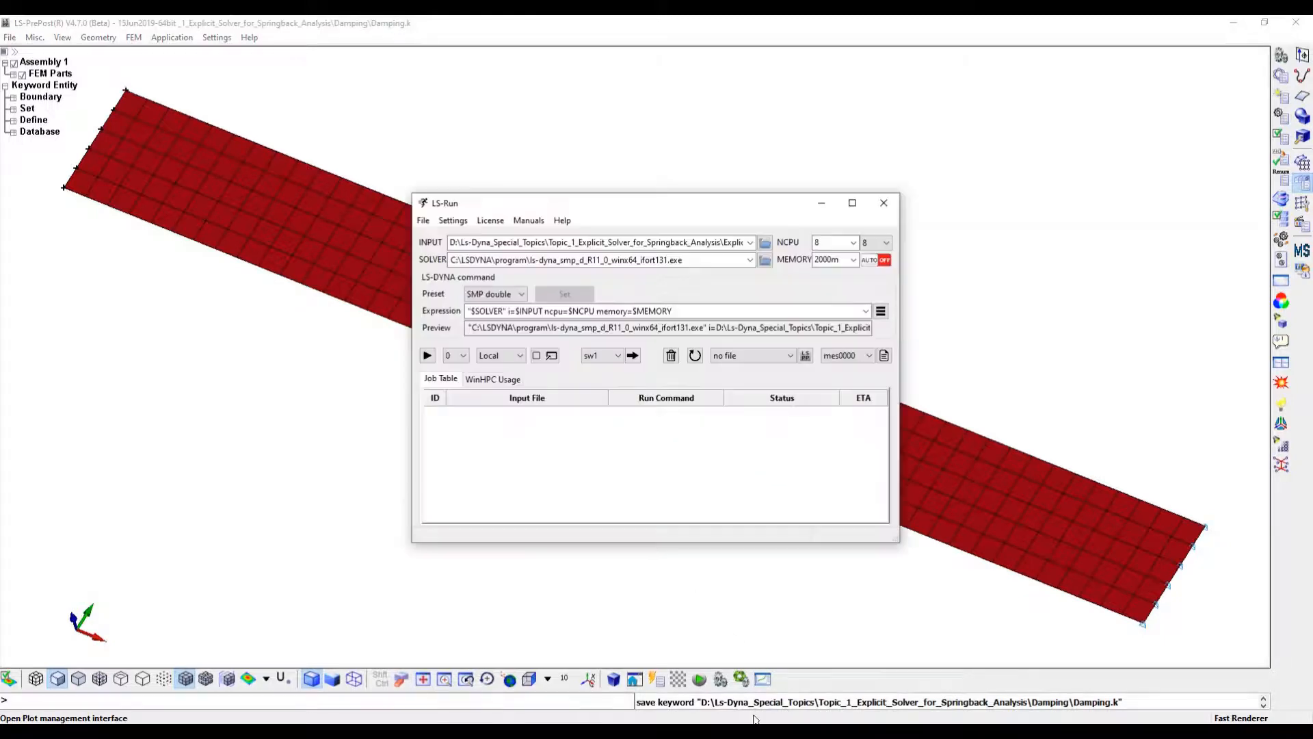
left_click(765, 244)
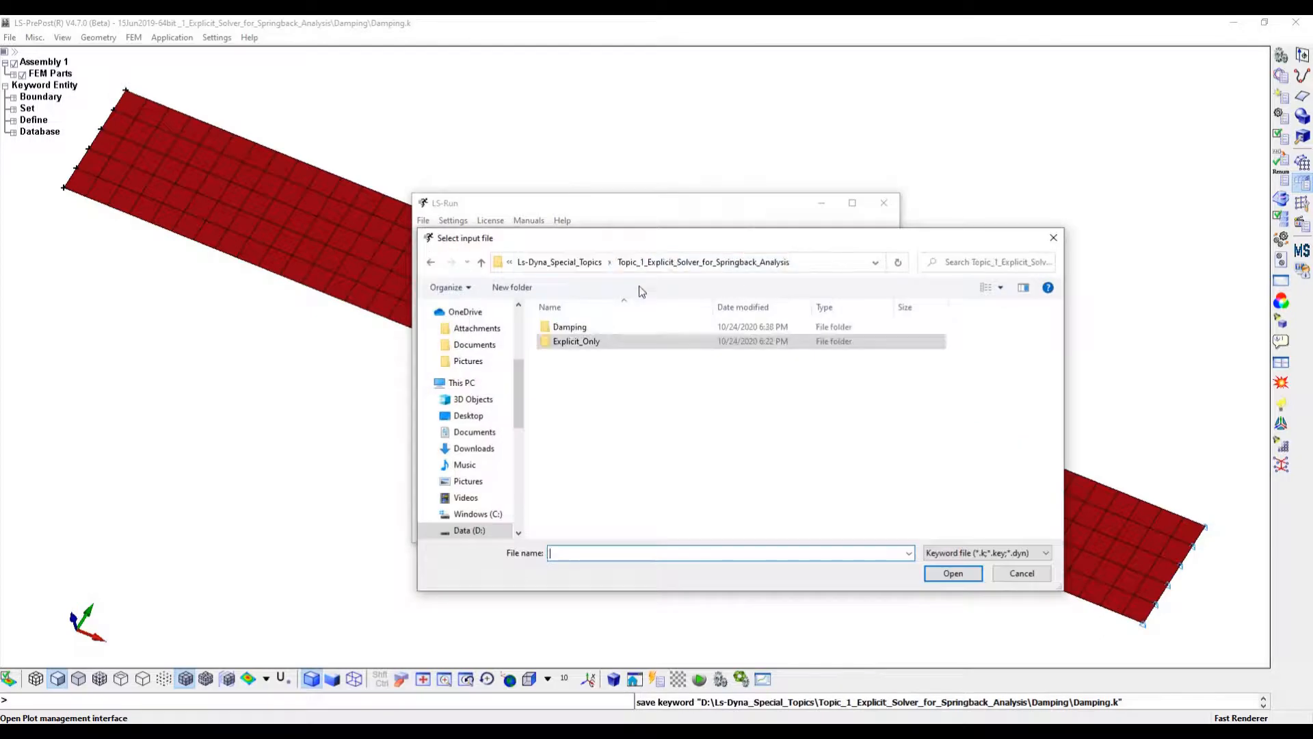
double_click(567, 327)
left_click(571, 326)
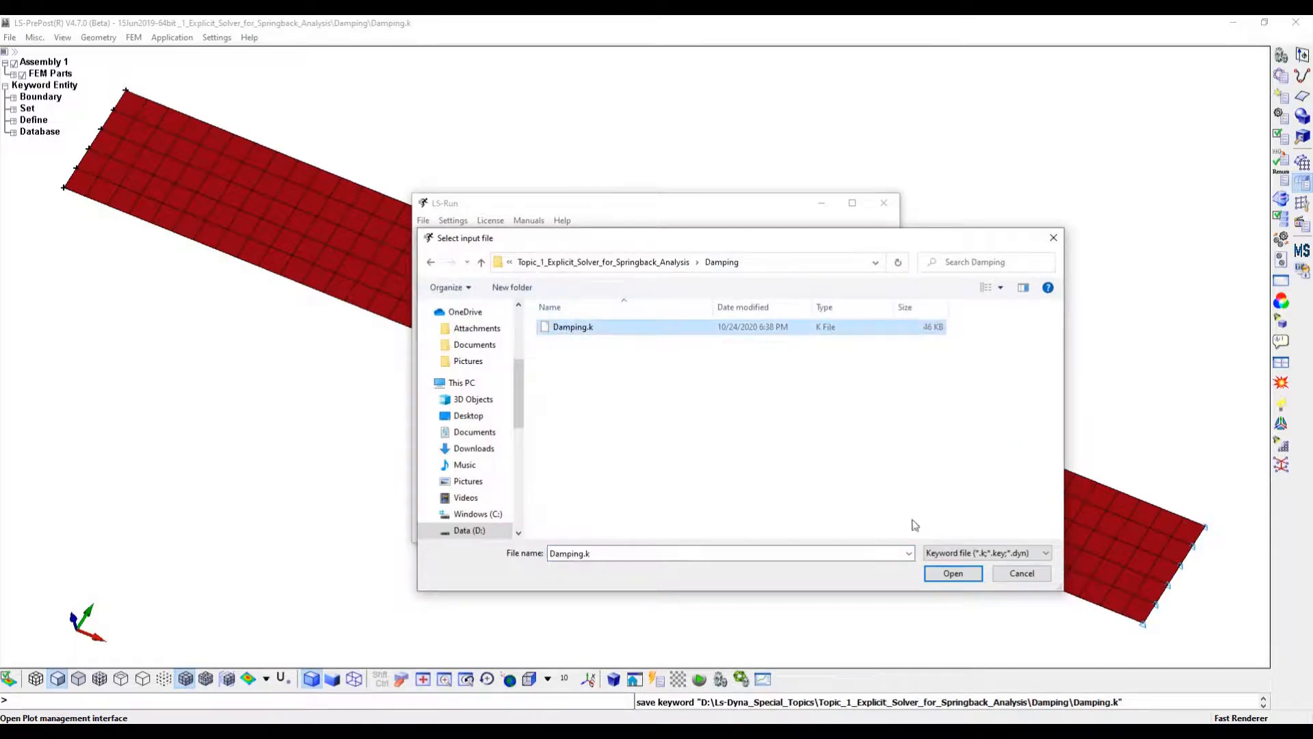
left_click(966, 577)
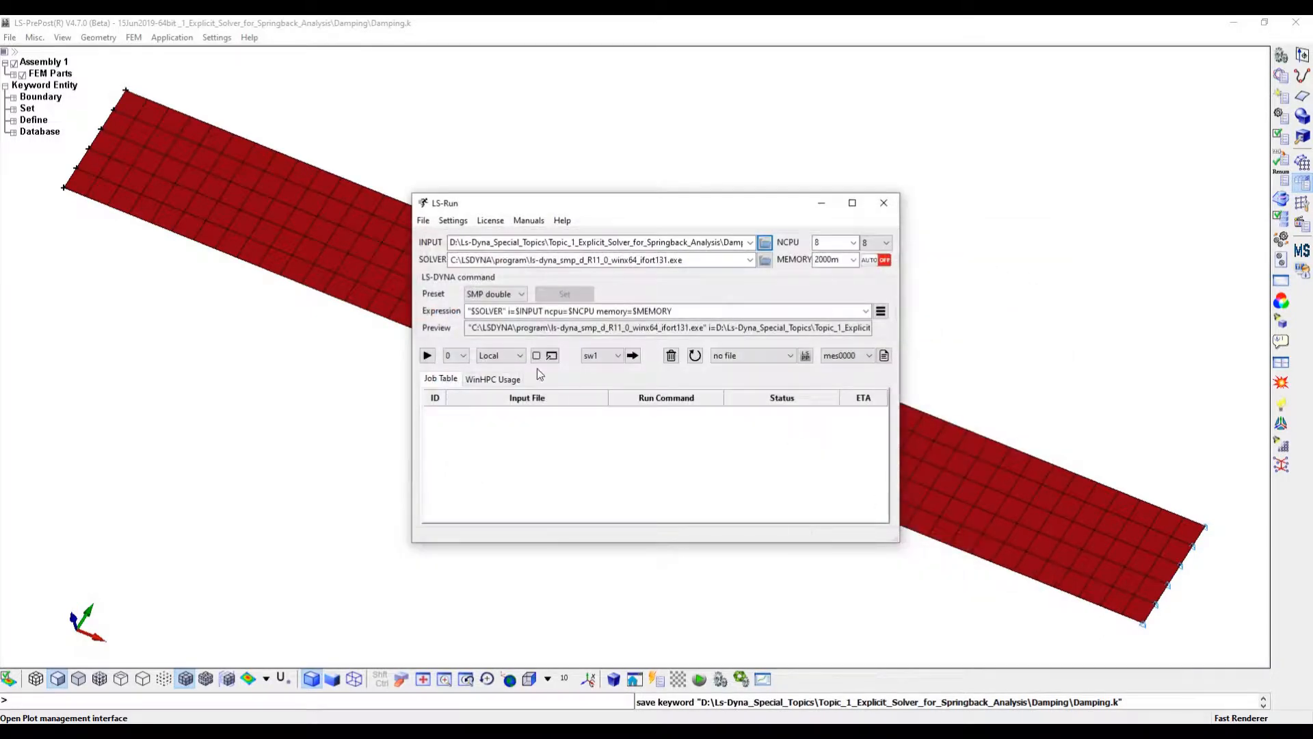
left_click(427, 356)
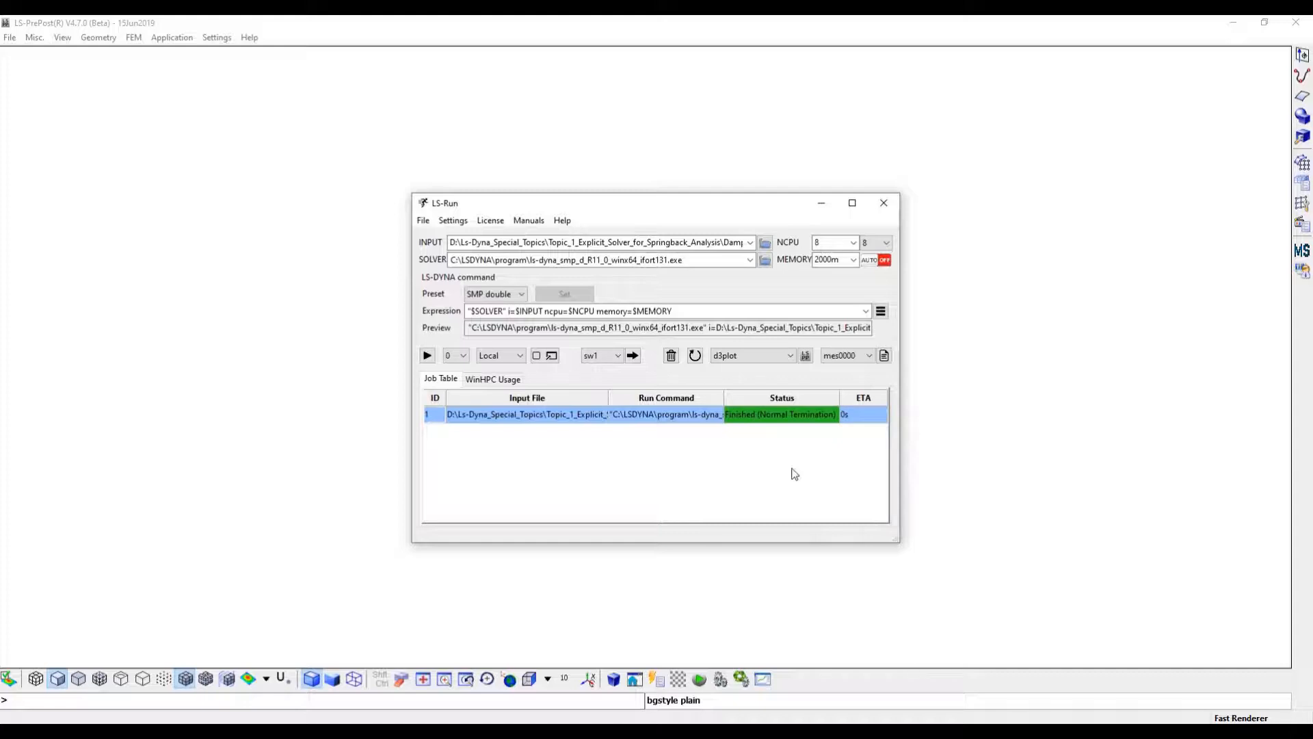
left_click(671, 356)
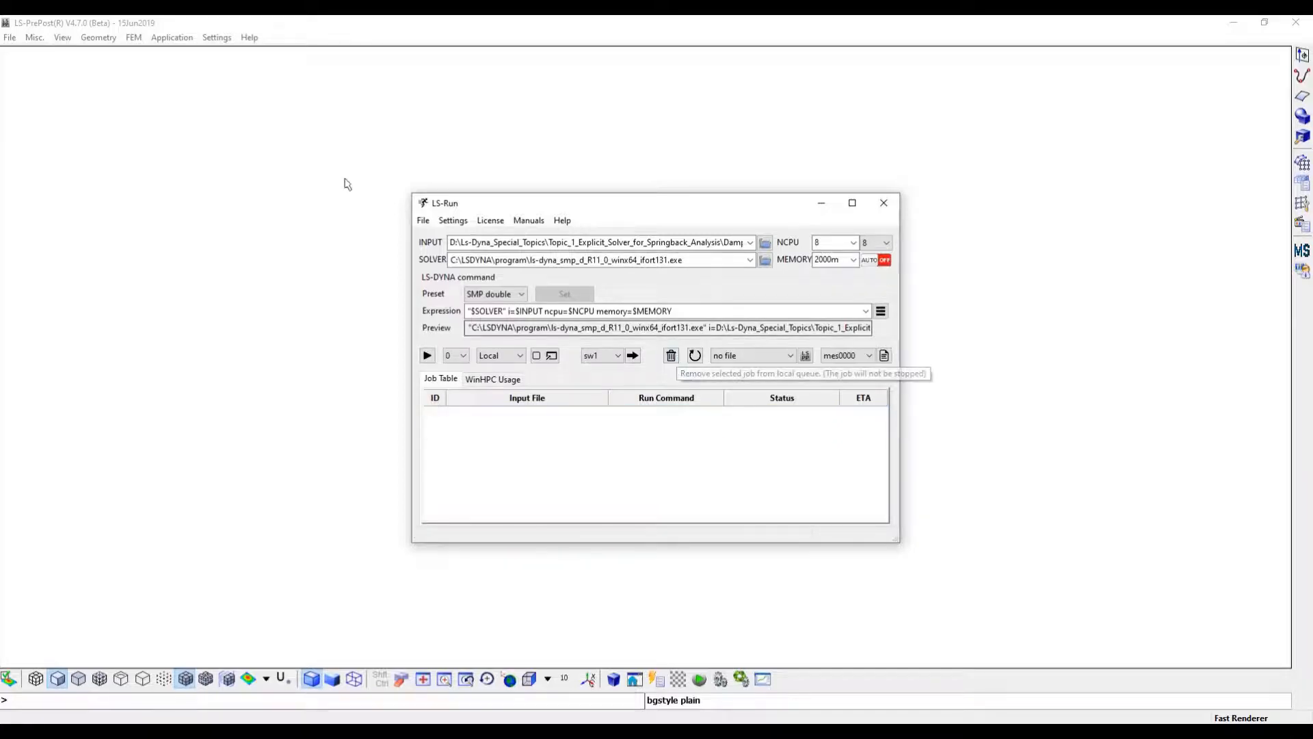
Open the d3plot binary results file from the Damping folder in the empty LS-PrePost session
left_click(10, 38)
mouse_move(31, 70)
left_click(212, 68)
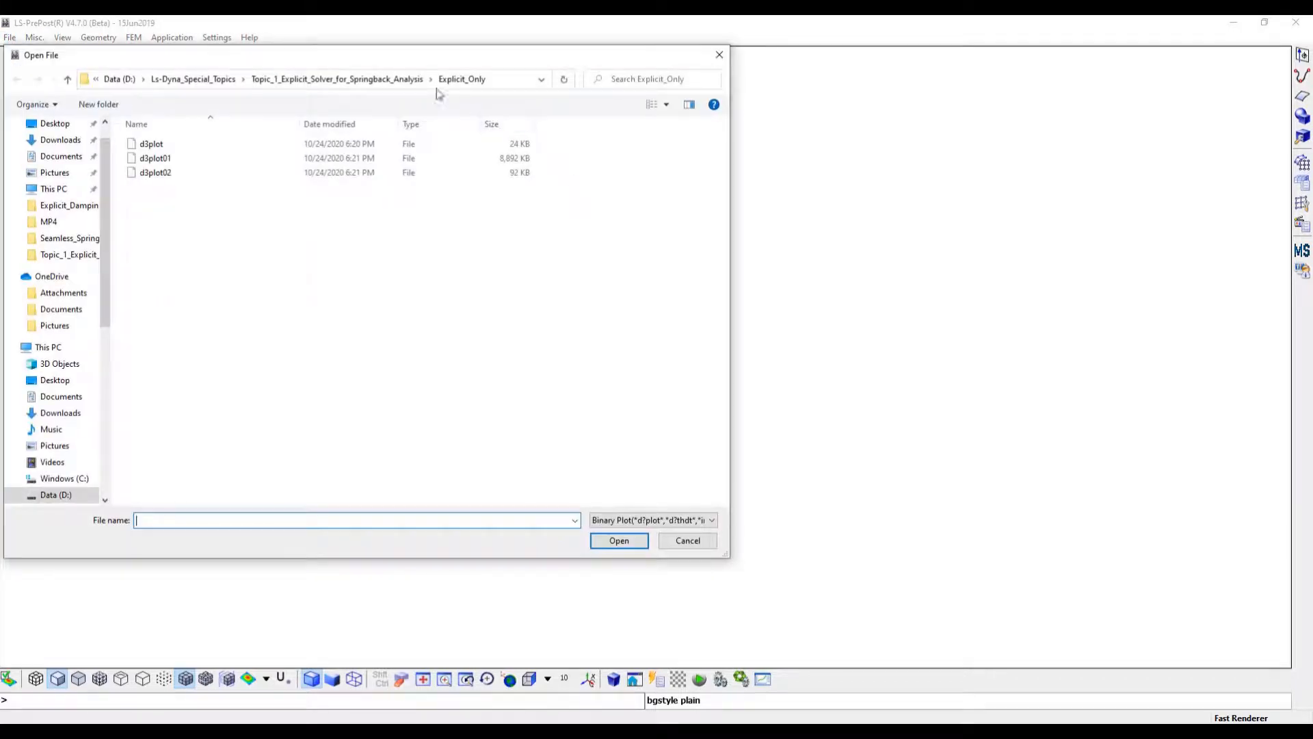
left_click(375, 79)
double_click(152, 142)
left_click(151, 145)
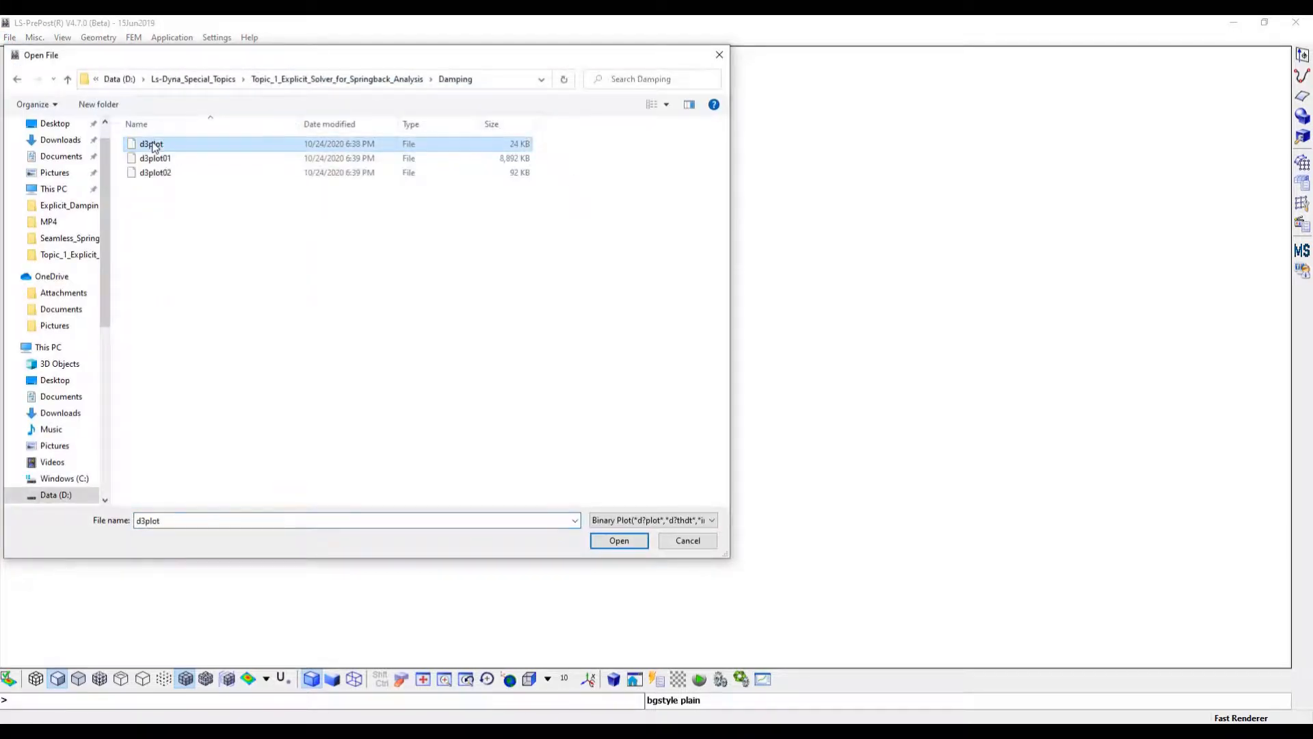
left_click(606, 536)
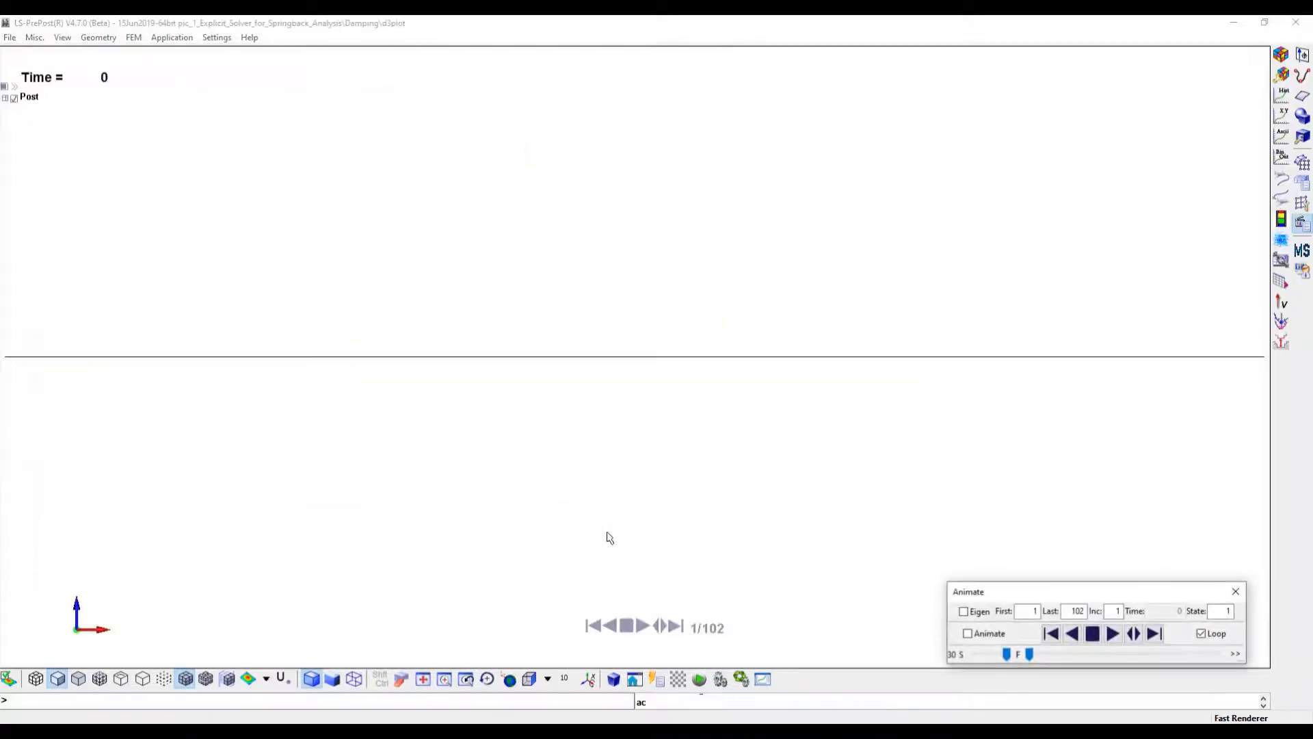
Turn the beam to an oblique view, play its deformation animation forward and stop it
mouse_move(1028, 398)
left_mouse_down("shift")
mouse_move(856, 481)
mouse_move(909, 504)
mouse_move(858, 427)
left_mouse_up("shift")
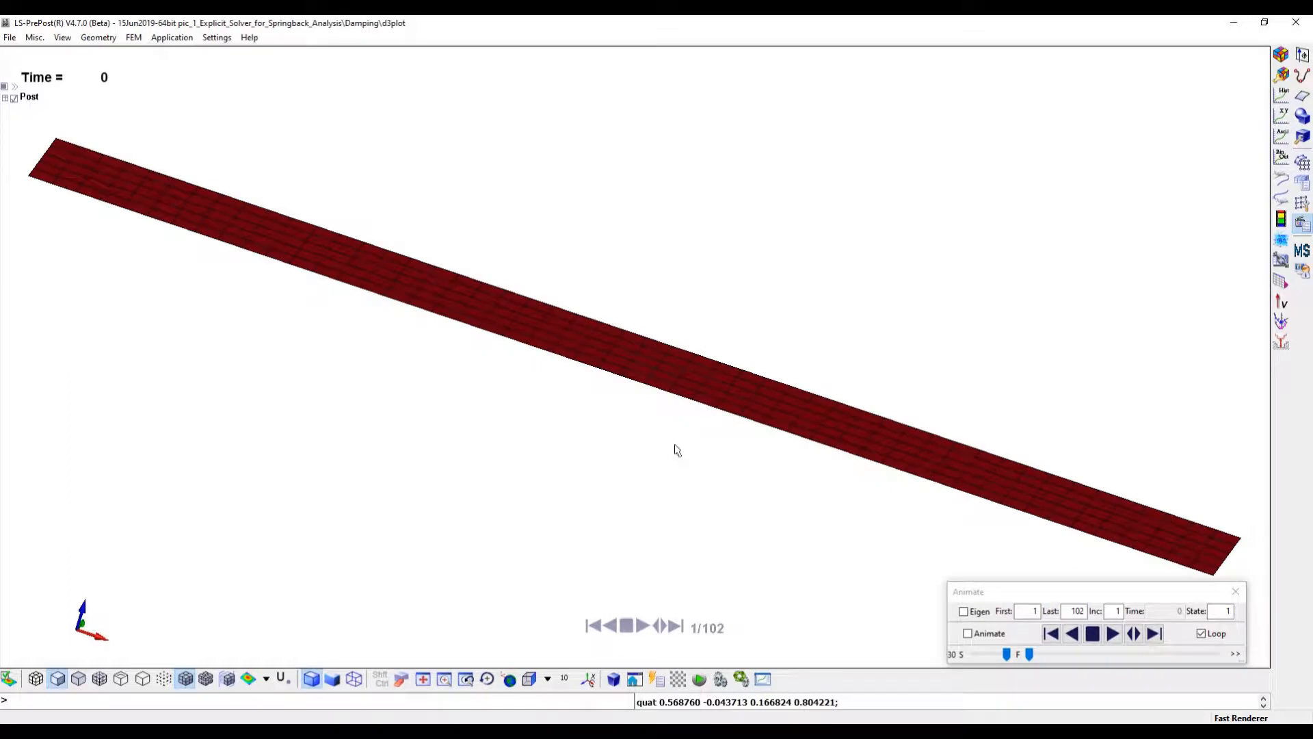
left_click(1112, 634)
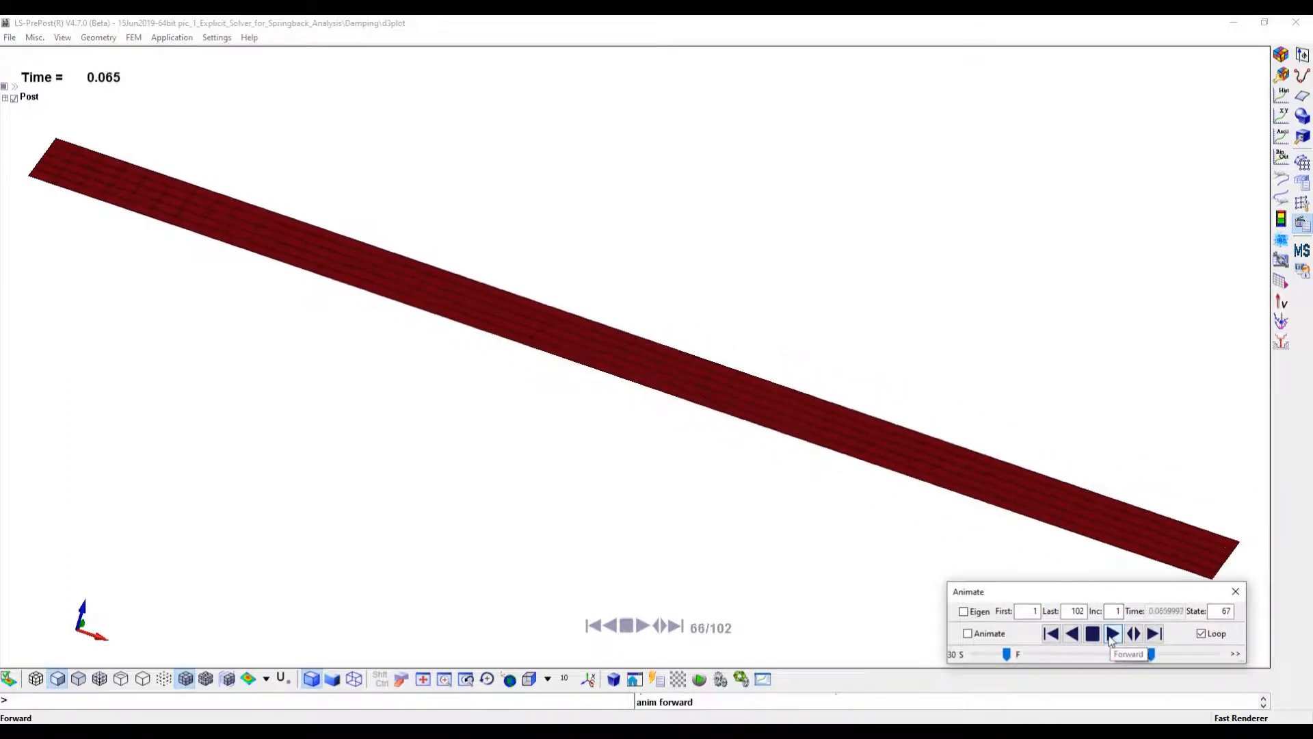
left_click(1092, 634)
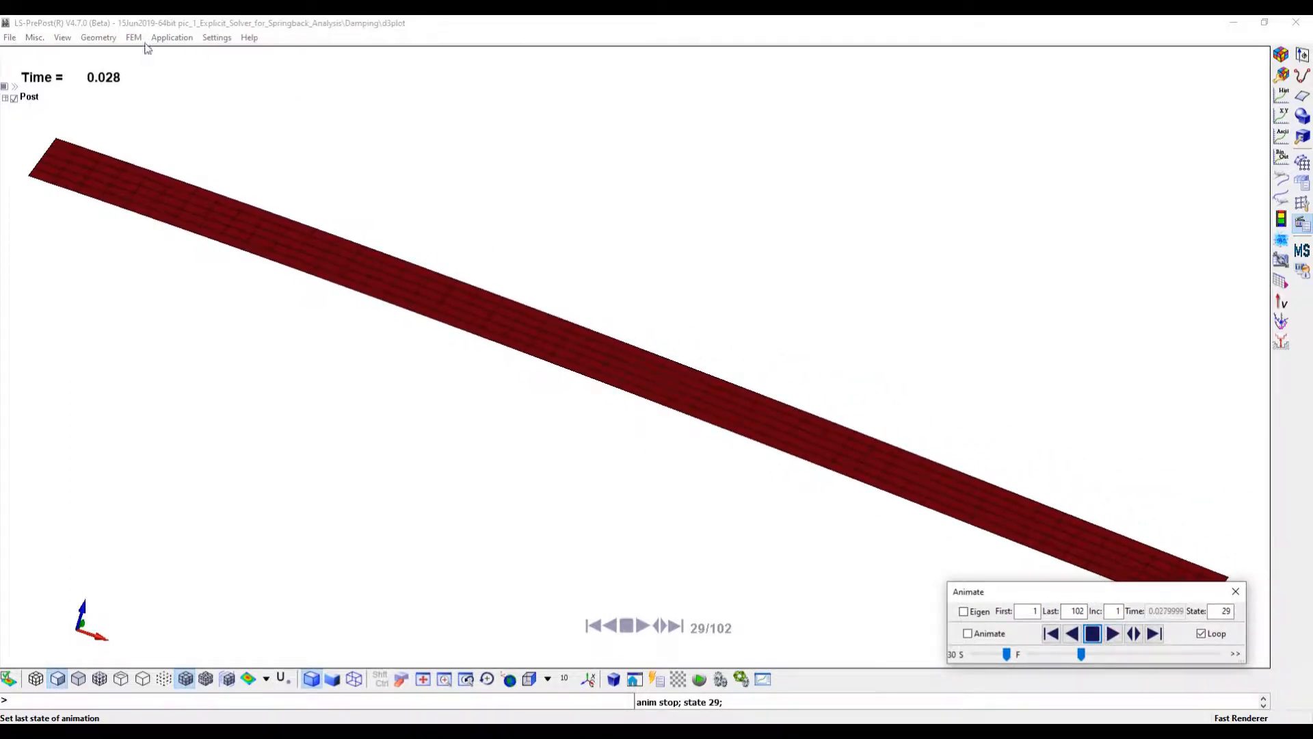
Load the binout file from the Damping folder for binary output and select it in the open file list
left_click(137, 38)
mouse_move(182, 117)
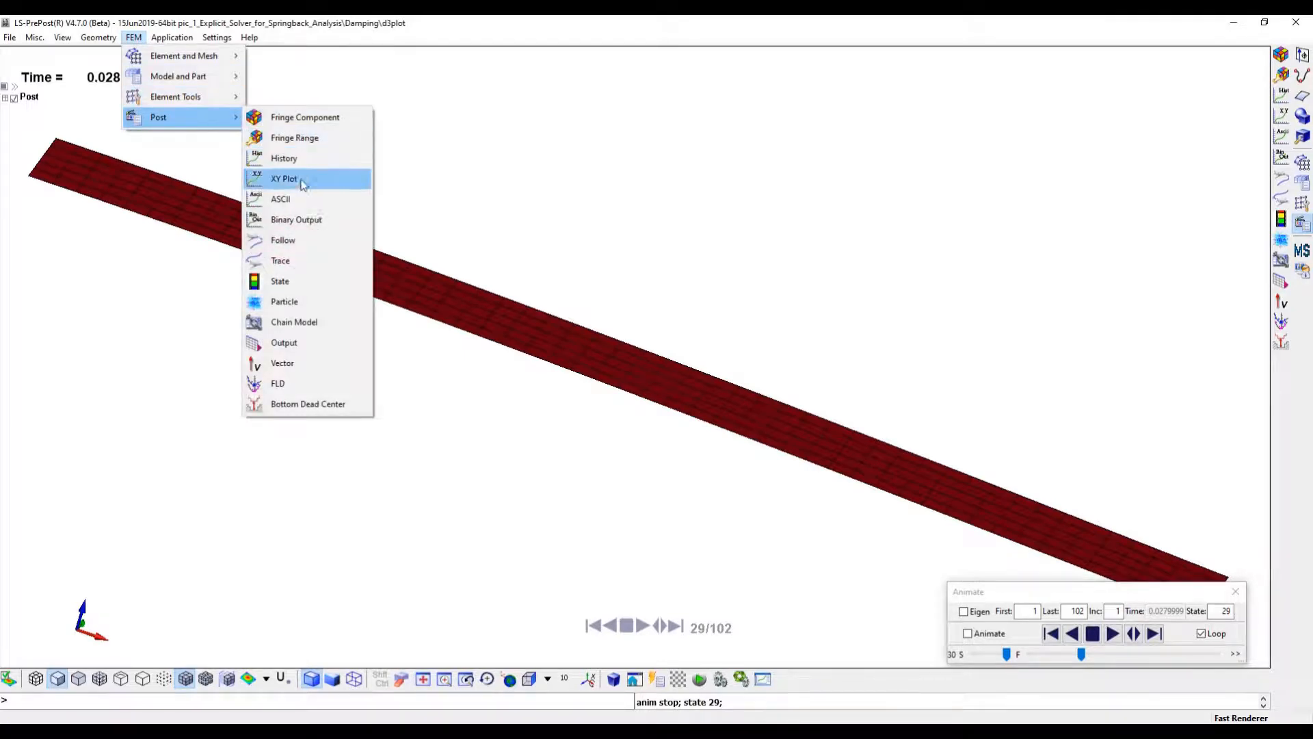
left_click(296, 221)
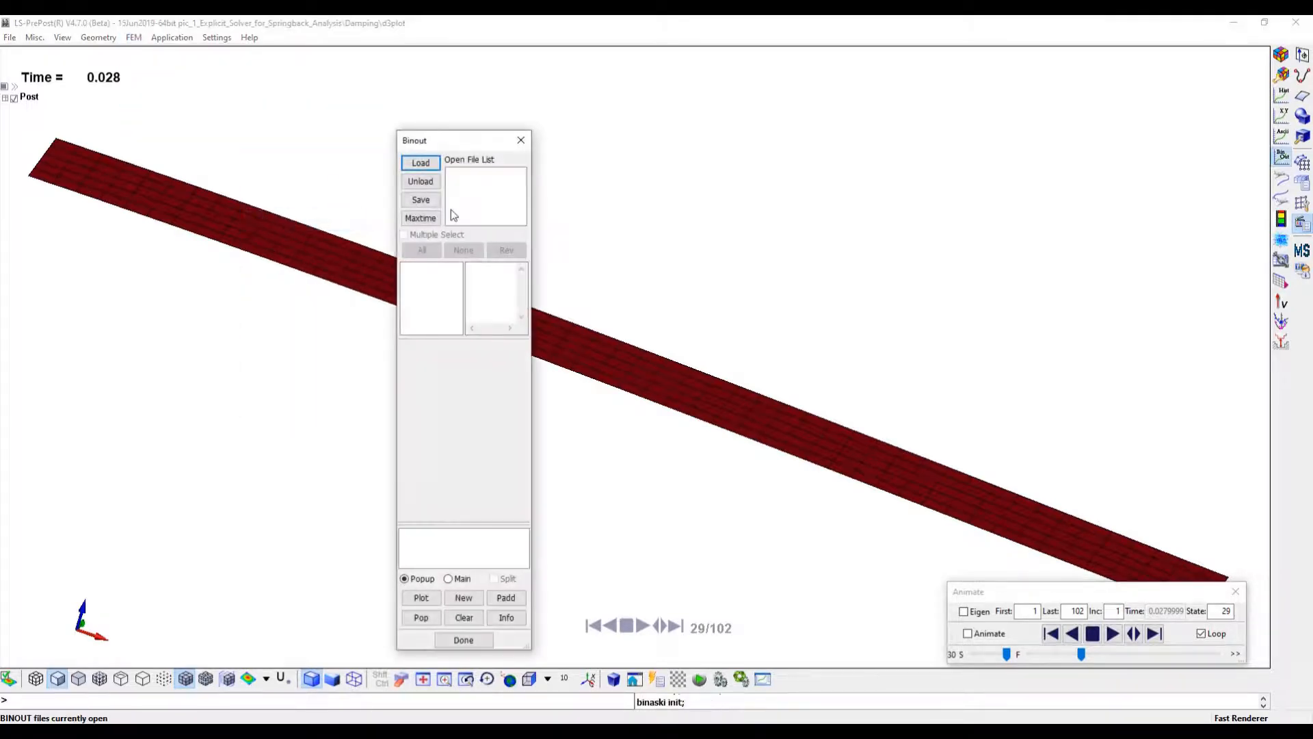
left_click(427, 166)
left_click(574, 251)
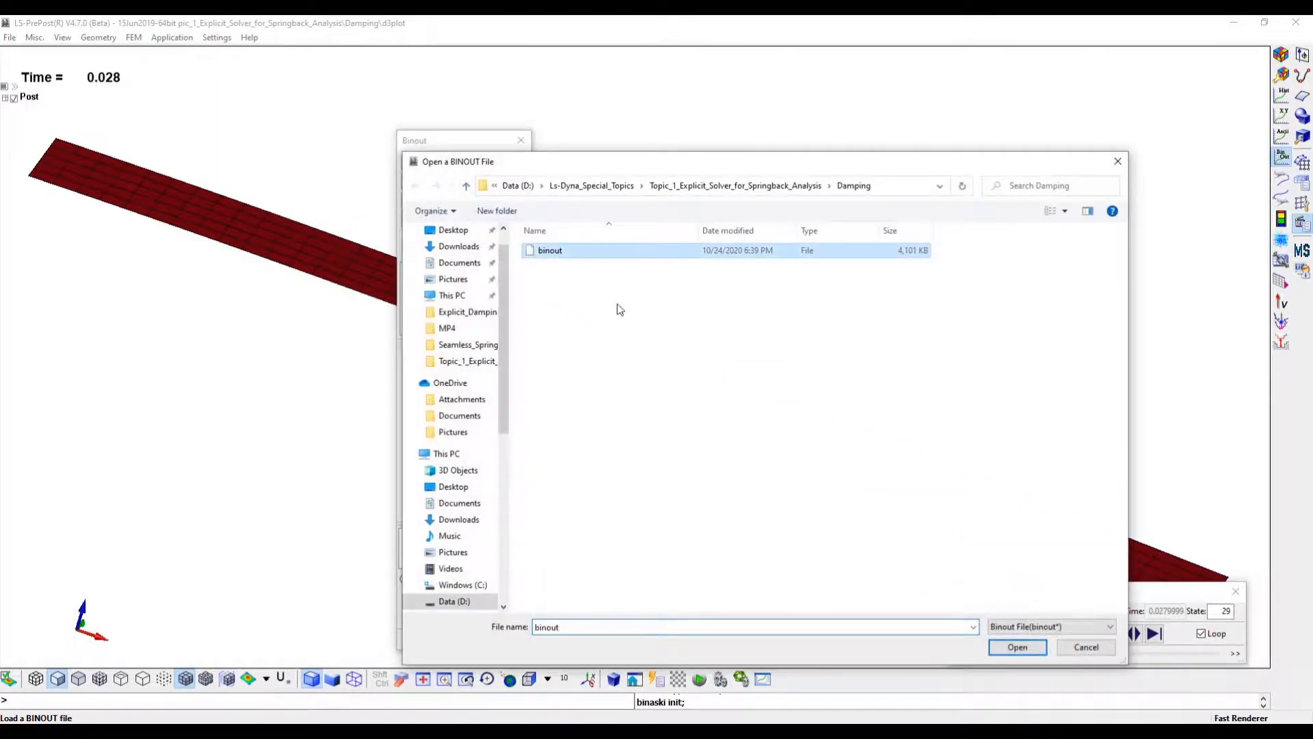
left_click(1016, 647)
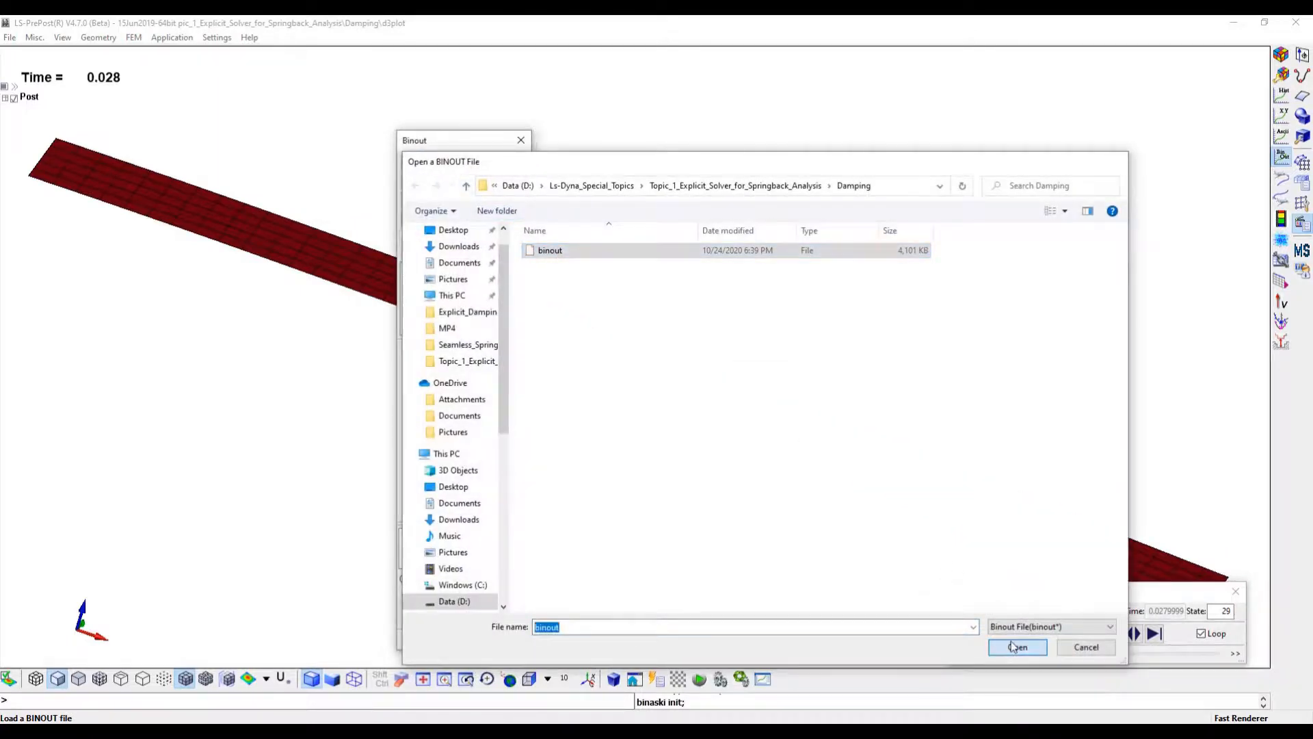
left_click(478, 173)
Plot the nodout resultant_displacement history of node 303, and close the plot and the Binout dialog
left_click(417, 277)
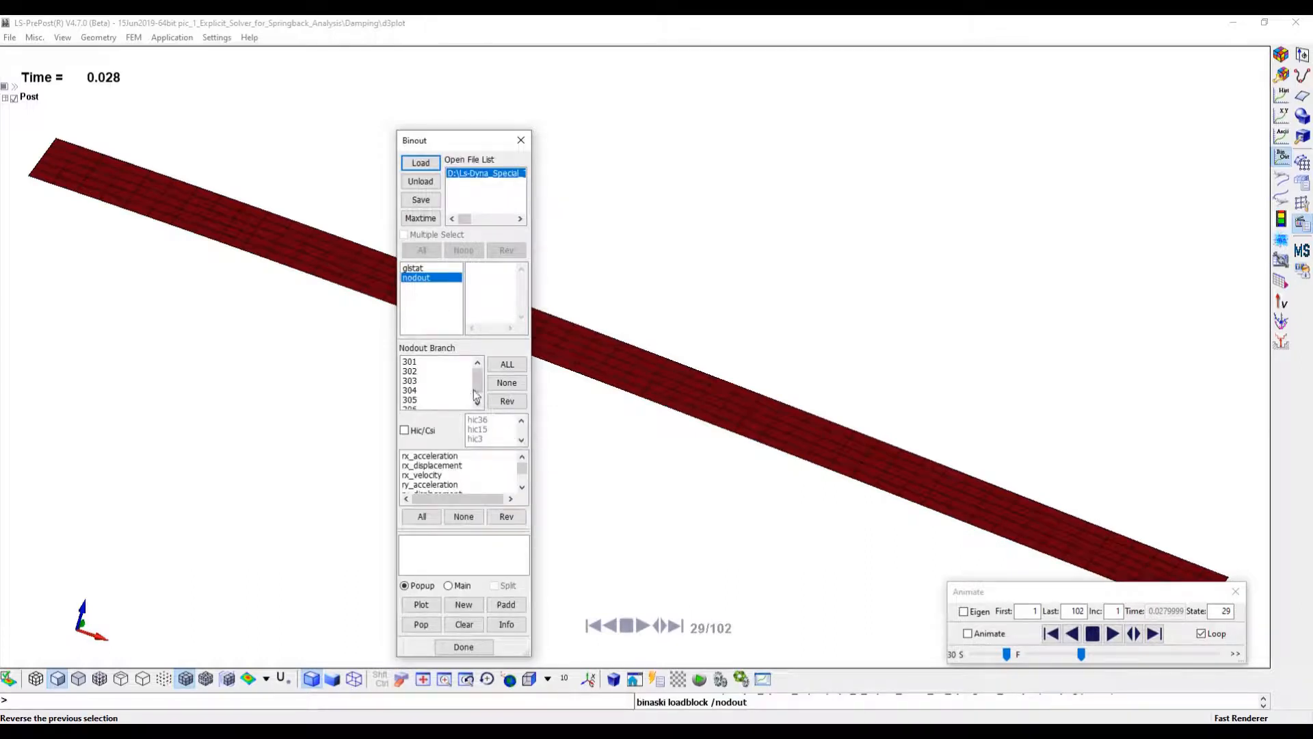
left_click(413, 381)
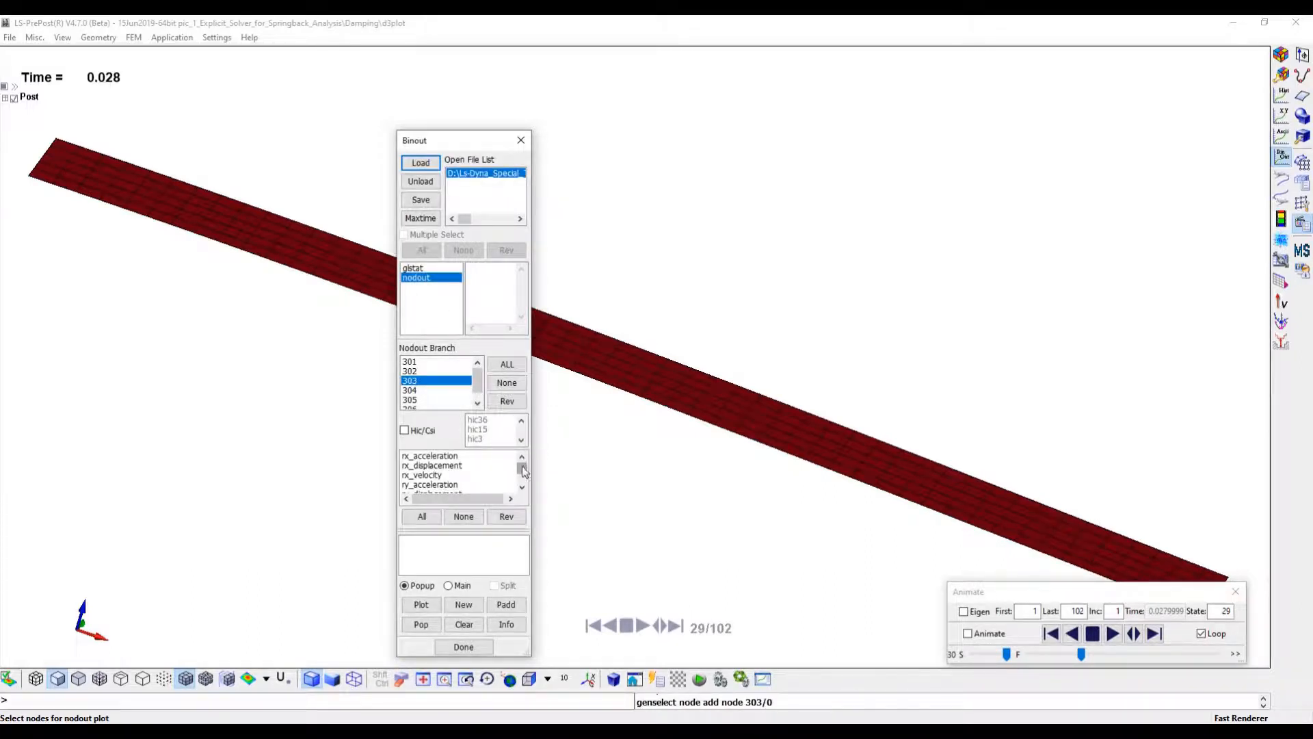
left_click_drag(522, 469, 523, 484)
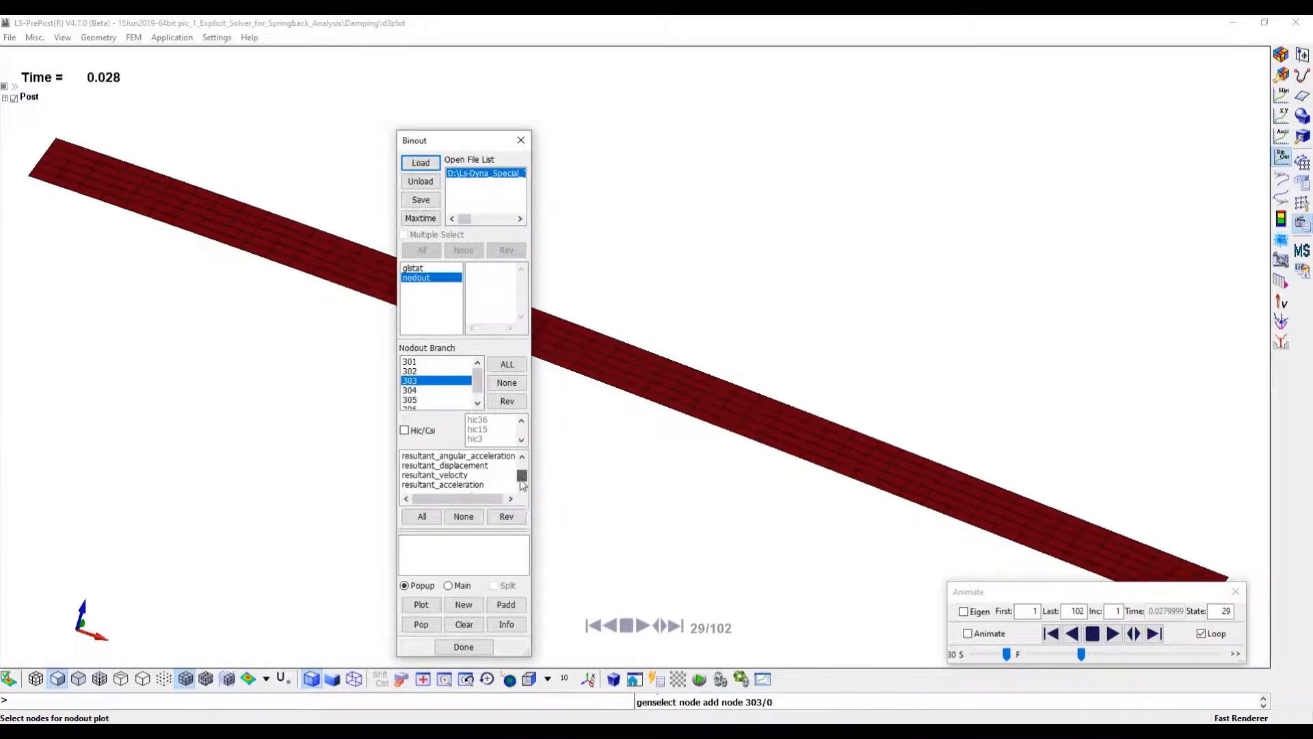
left_click(444, 465)
left_click(422, 603)
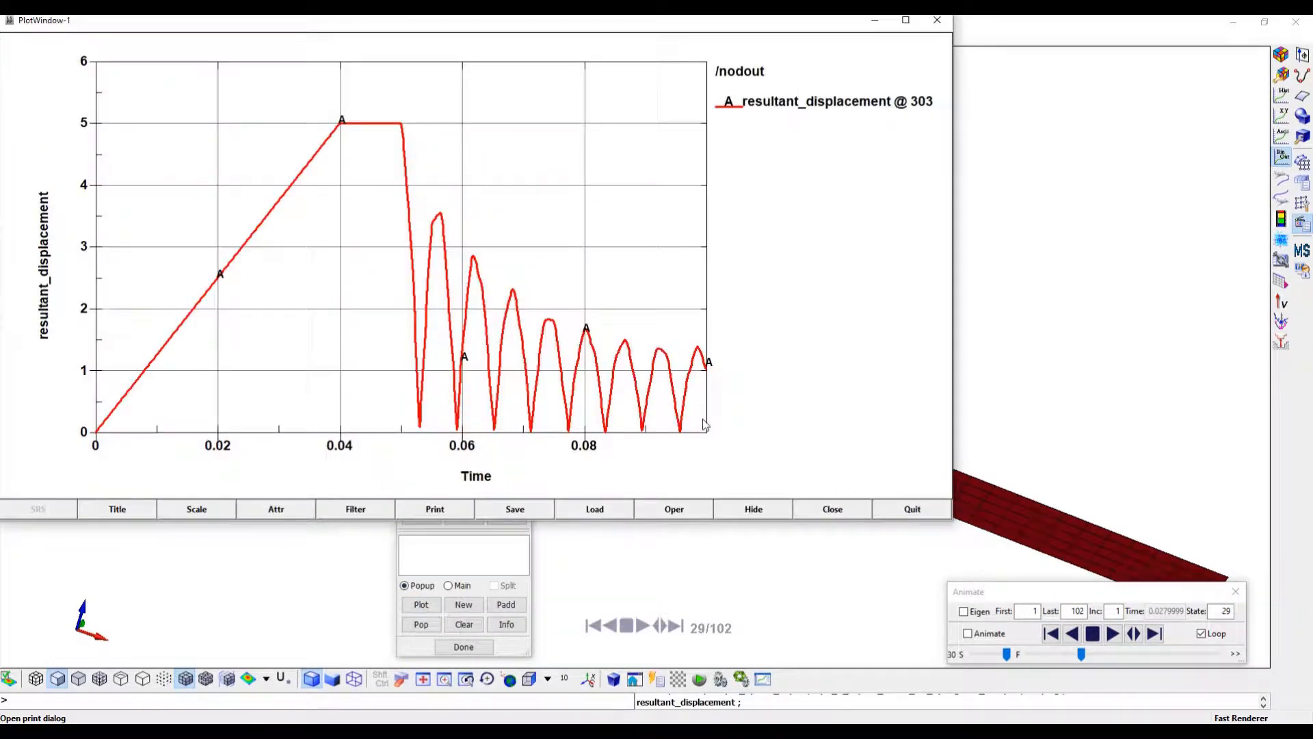
left_click(937, 19)
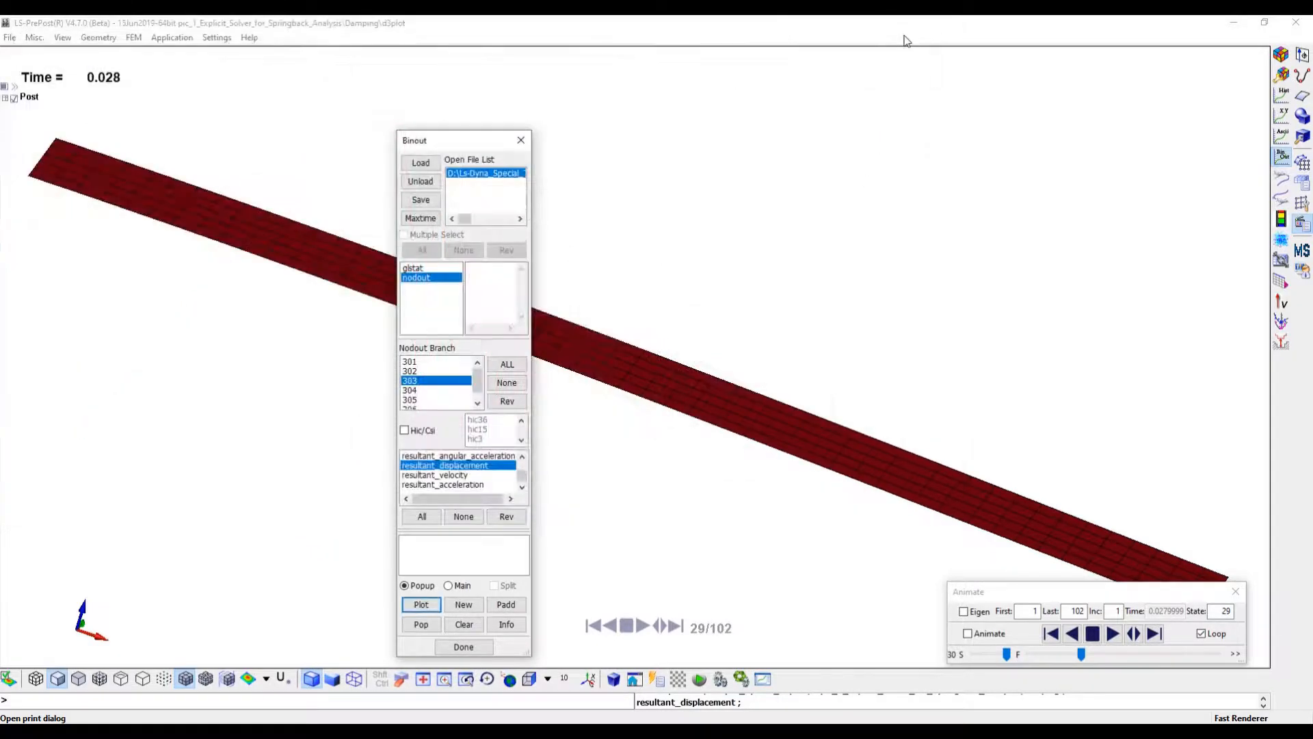
left_click(464, 646)
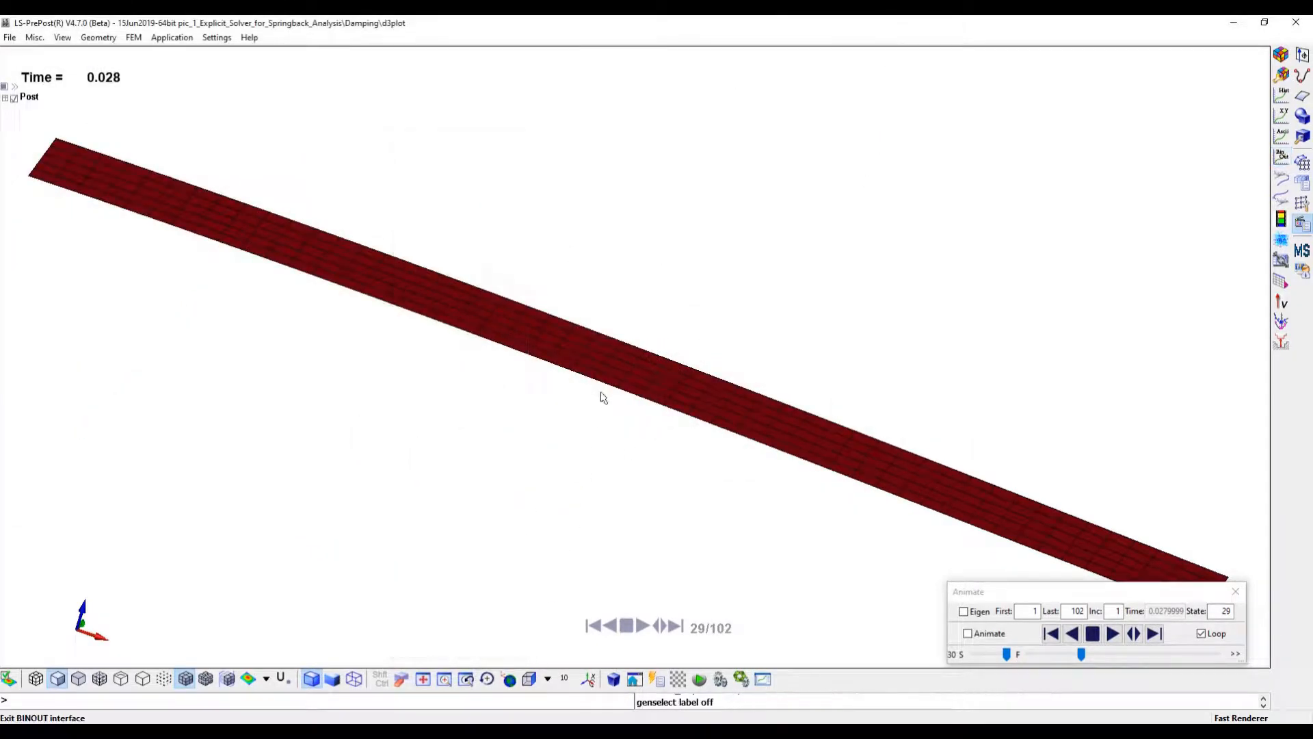
Clear the loaded damping results by starting a new, empty session
left_click(10, 37)
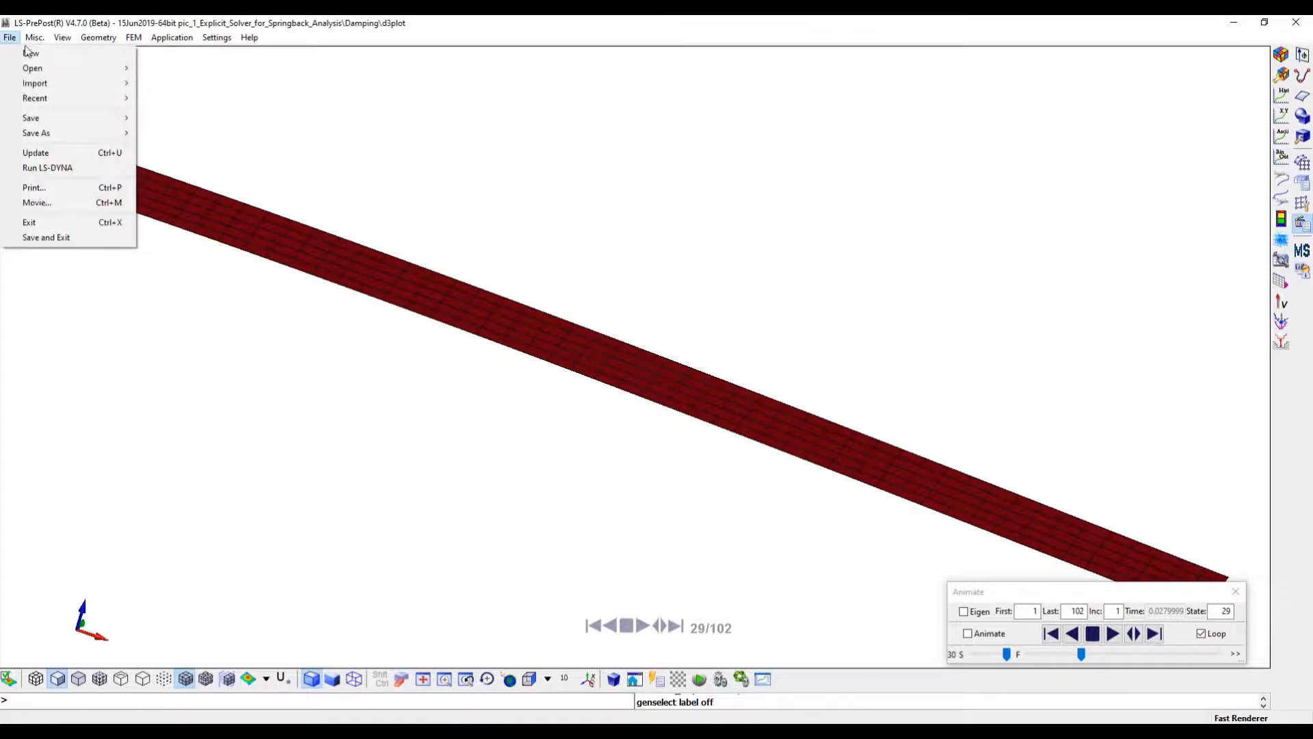
left_click(32, 52)
left_click(606, 429)
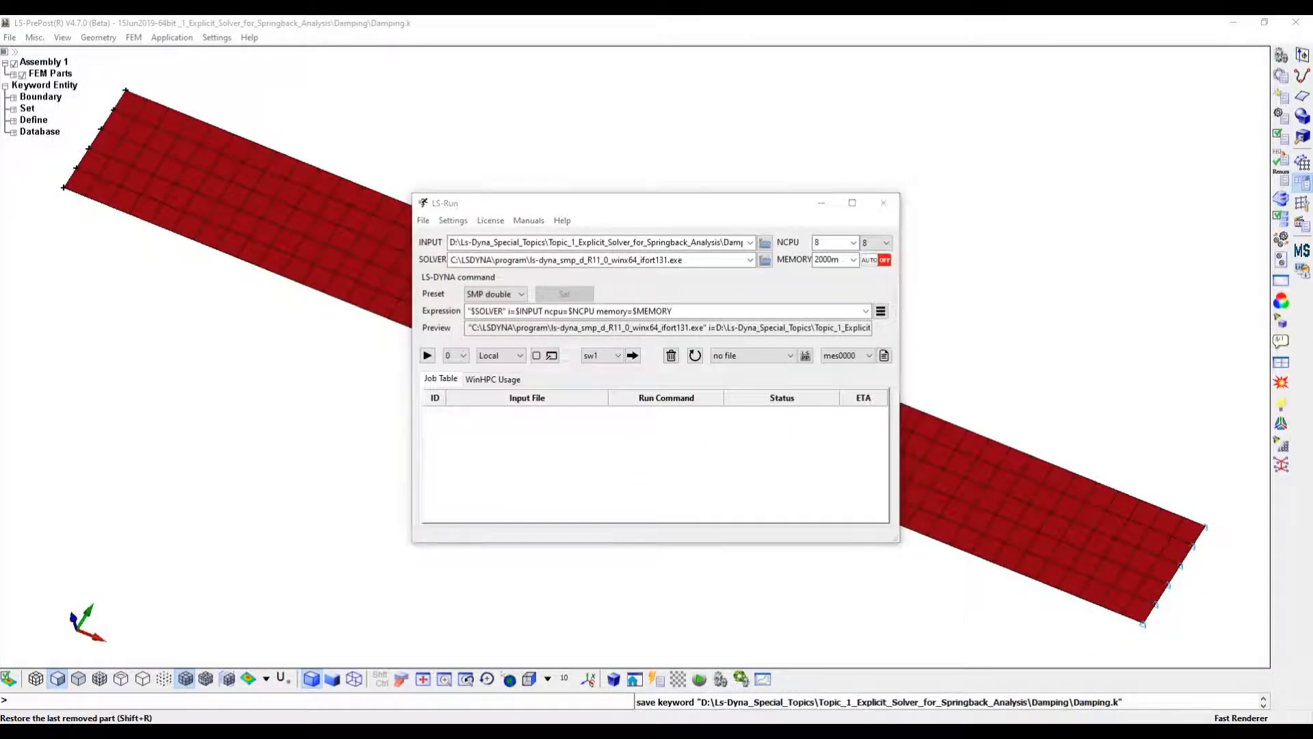
Switch back to the LS-PrePost window with Damping.k and open the Keyword Manager at the DAMPING keywords
left_click(753, 734)
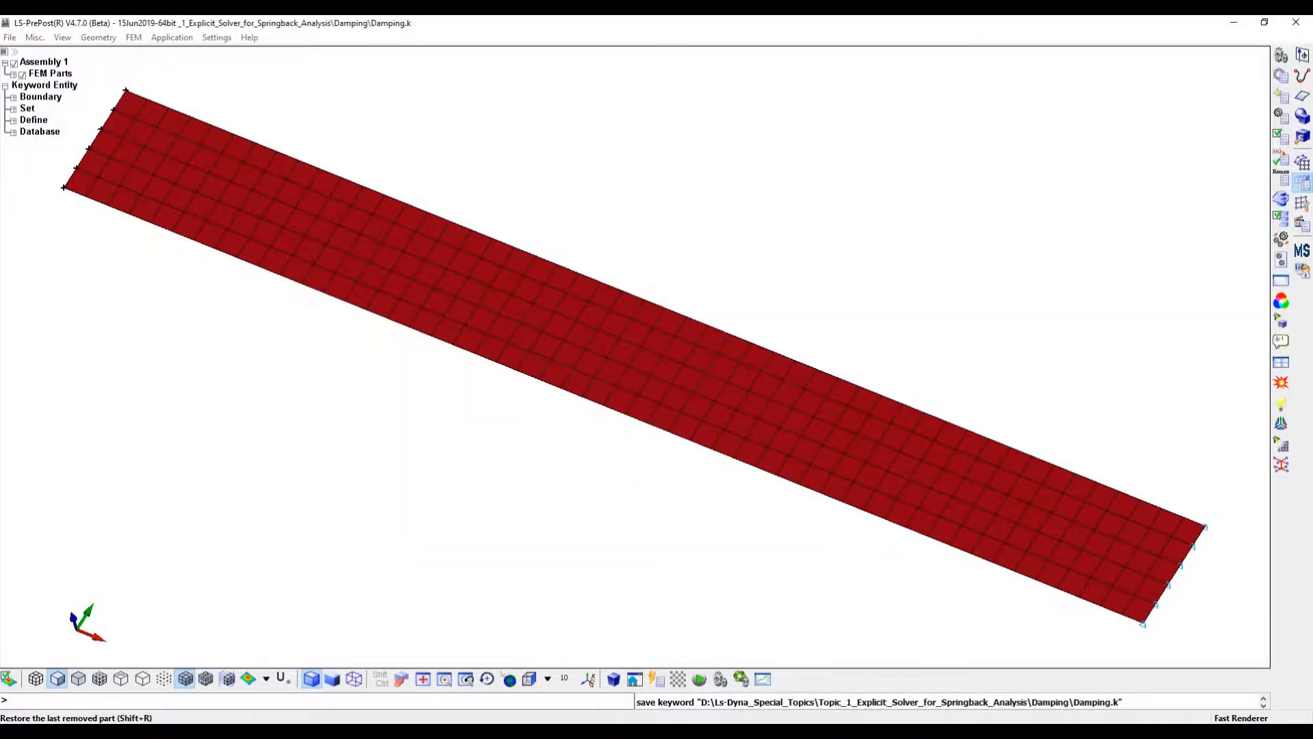
left_click(721, 734)
left_click(614, 679)
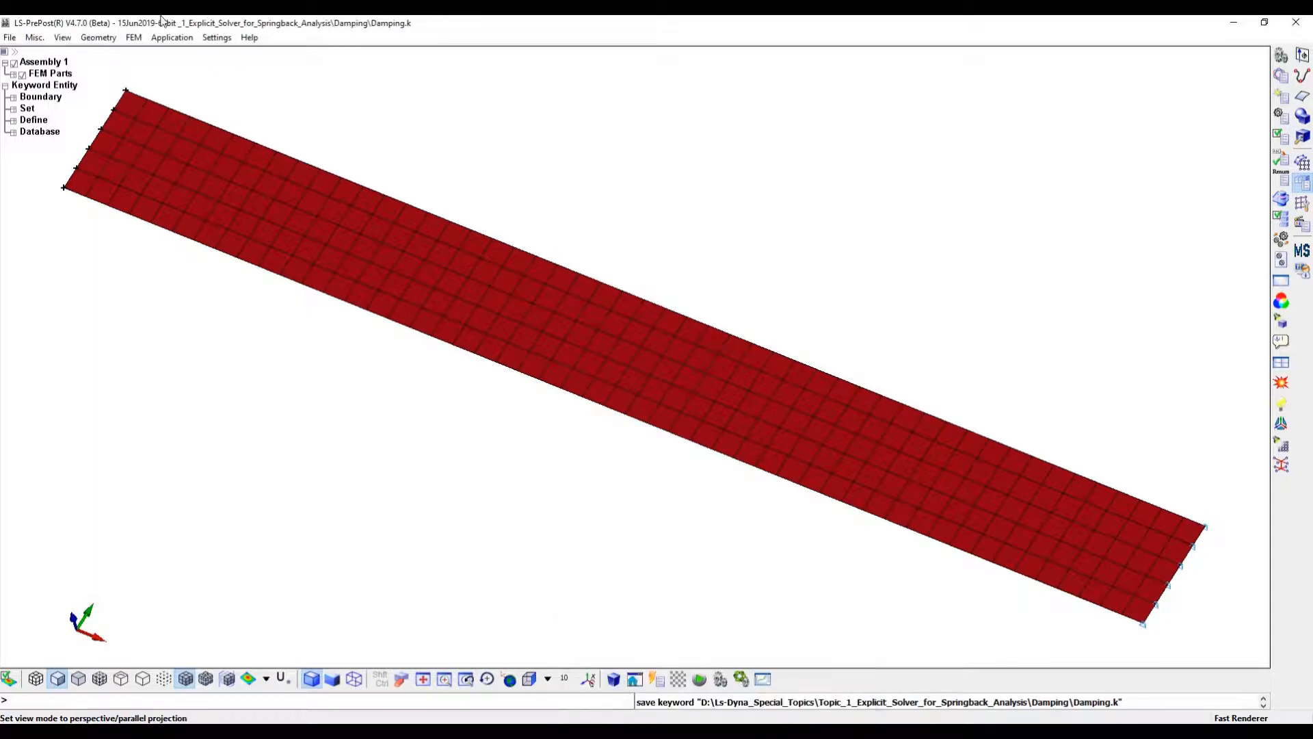
left_click(134, 38)
mouse_move(173, 80)
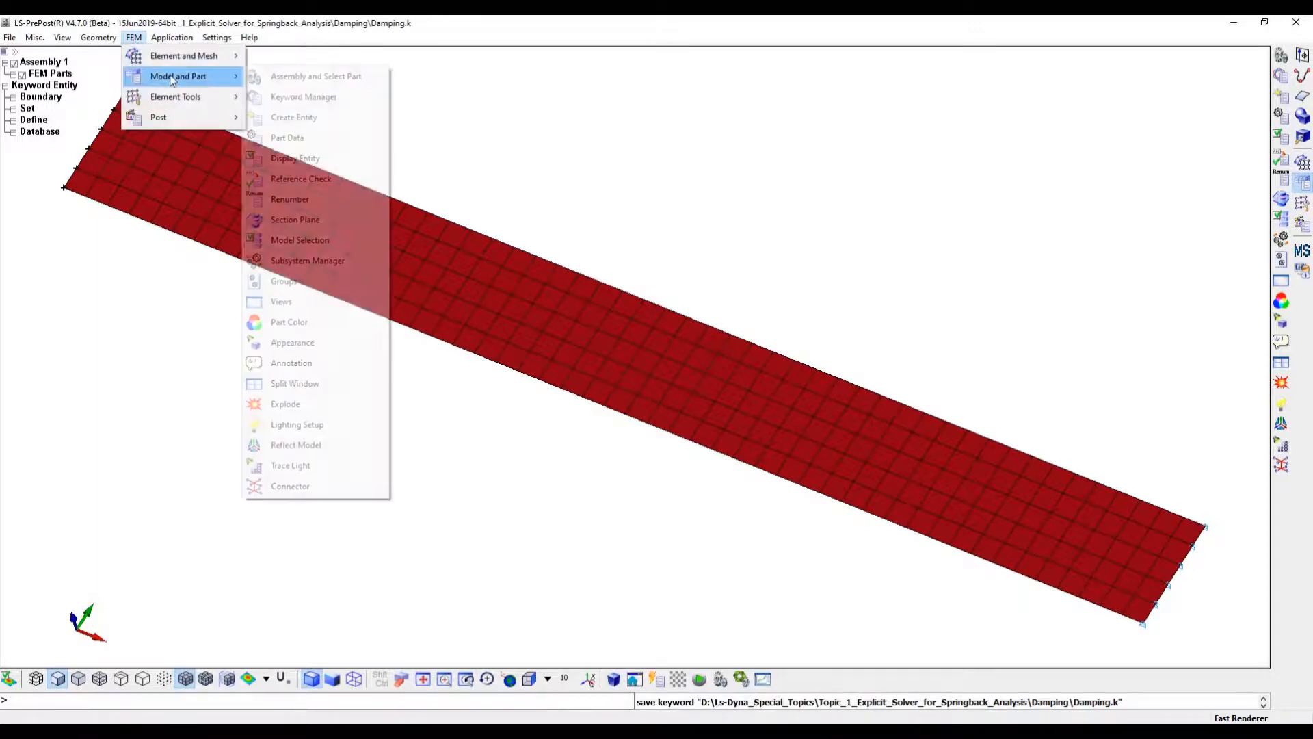
left_click(320, 101)
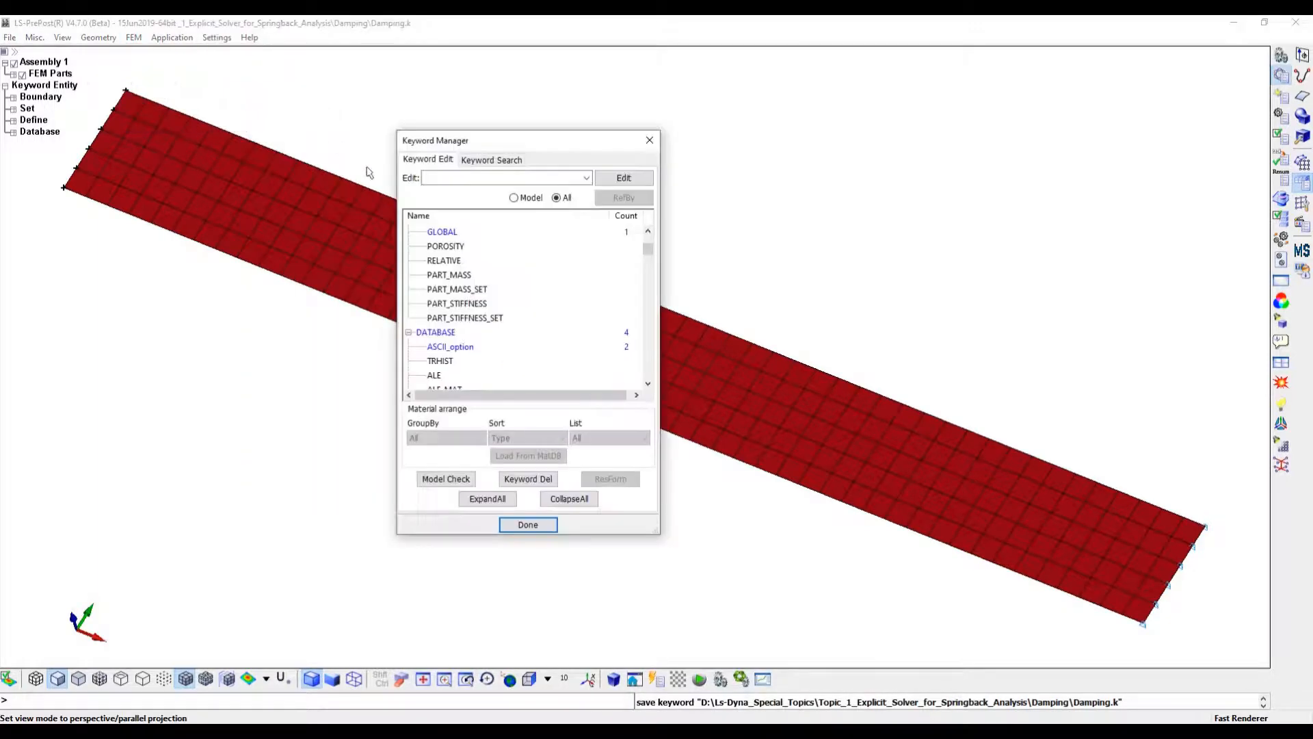
scroll(477, 336, "up", 1)
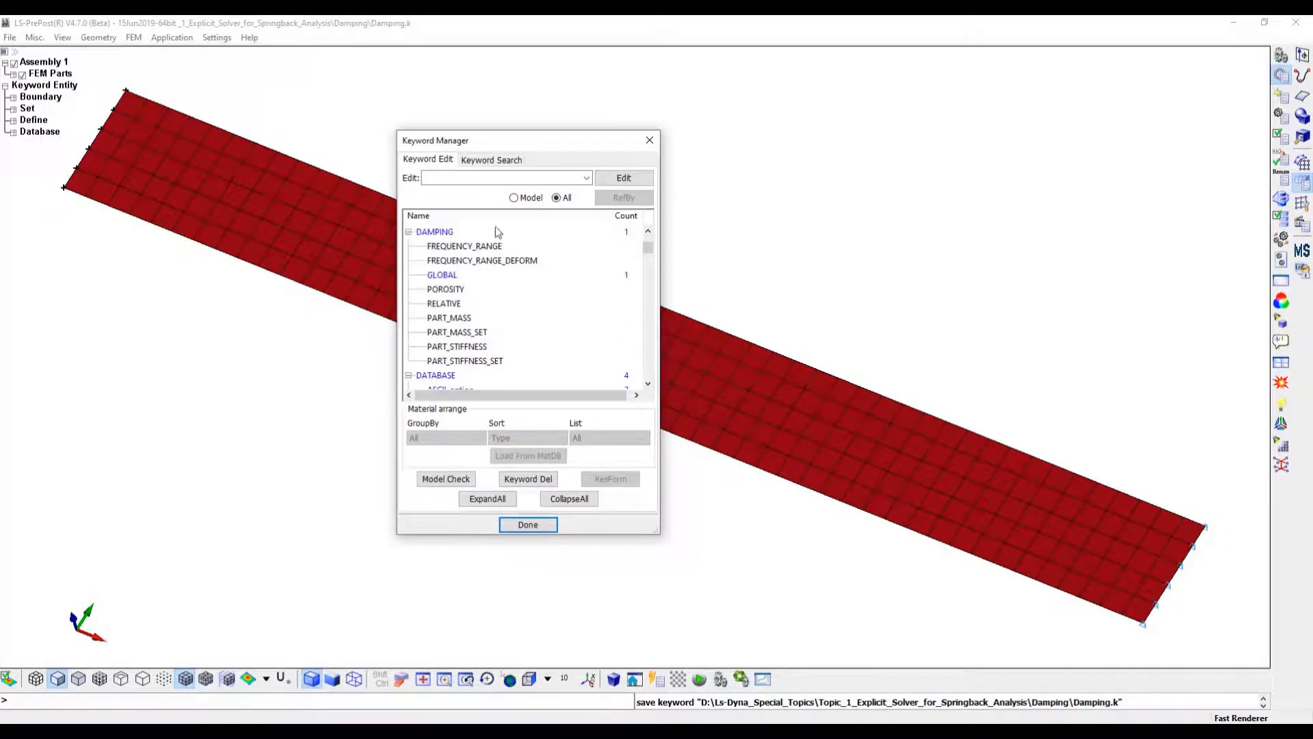
Open the model's DEFINE_CURVE keyword form and display the Damping_Curve definition
left_click(512, 198)
double_click(443, 274)
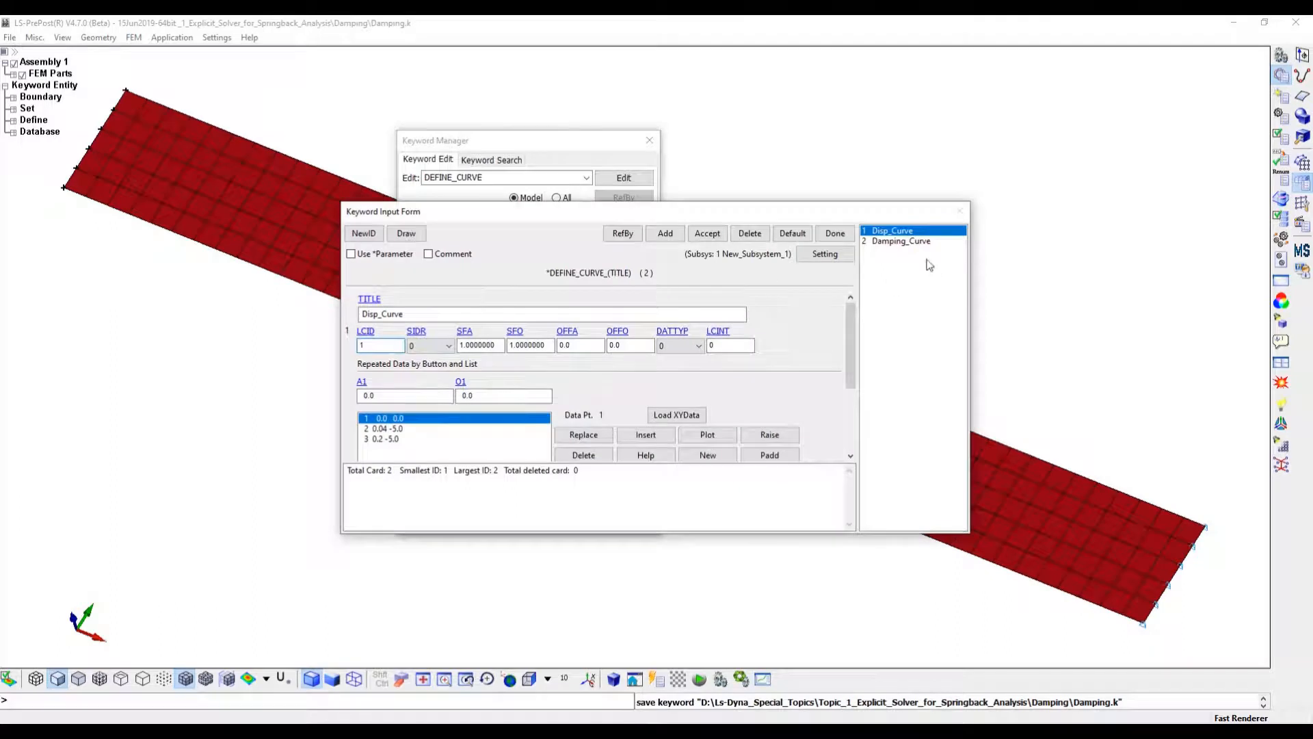
left_click(920, 243)
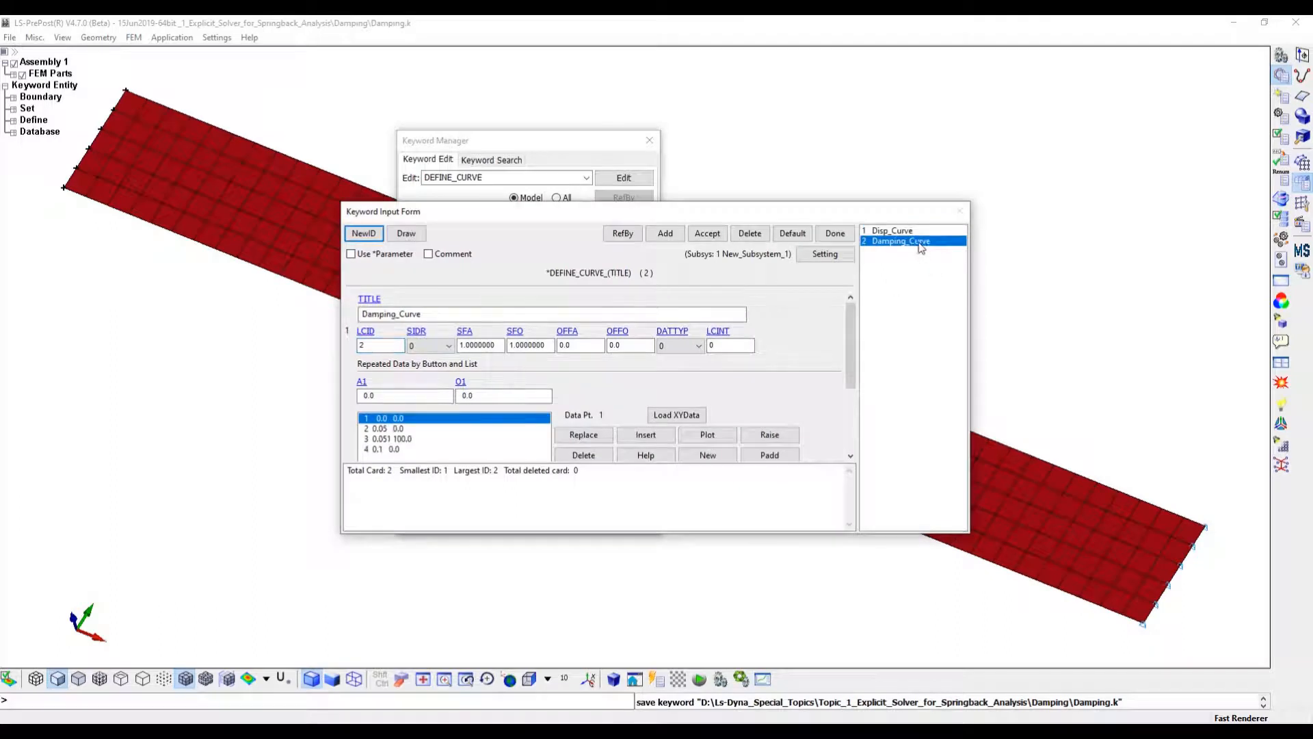
left_click(395, 439)
scroll(457, 440, "down", 1)
left_click(494, 377)
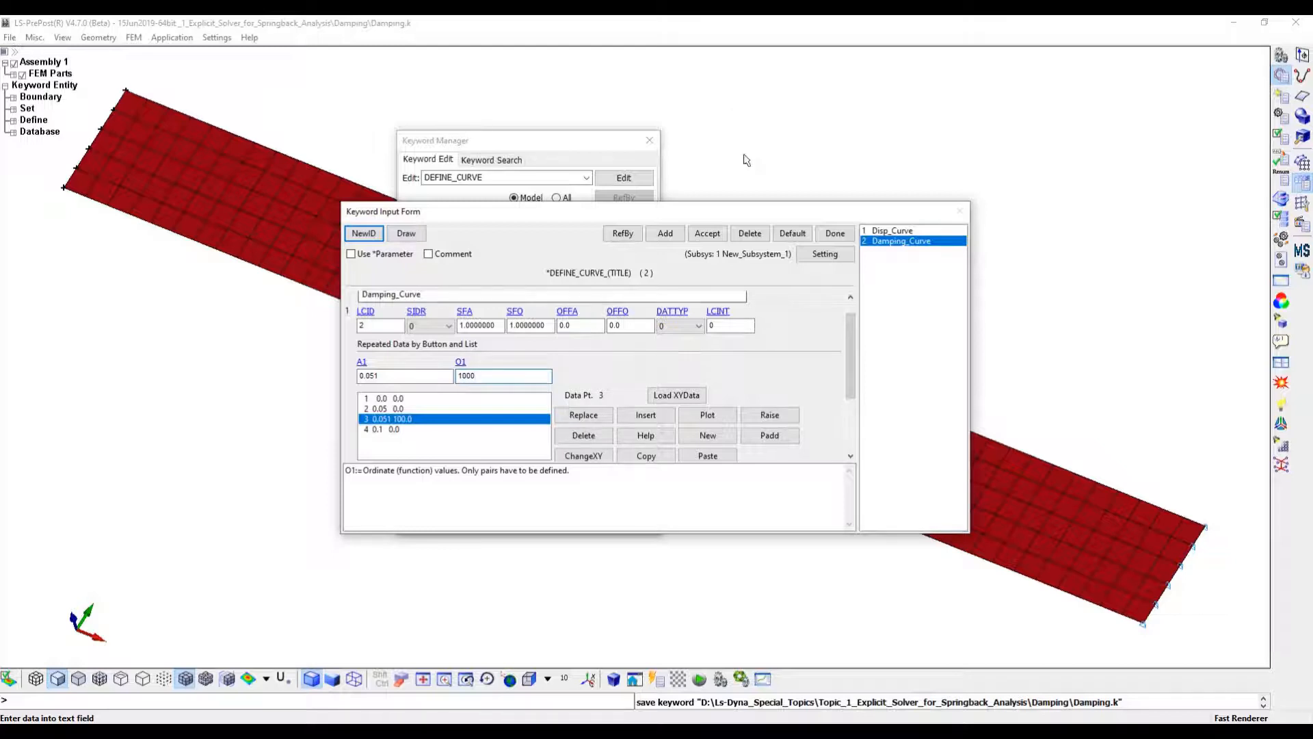
left_click(707, 233)
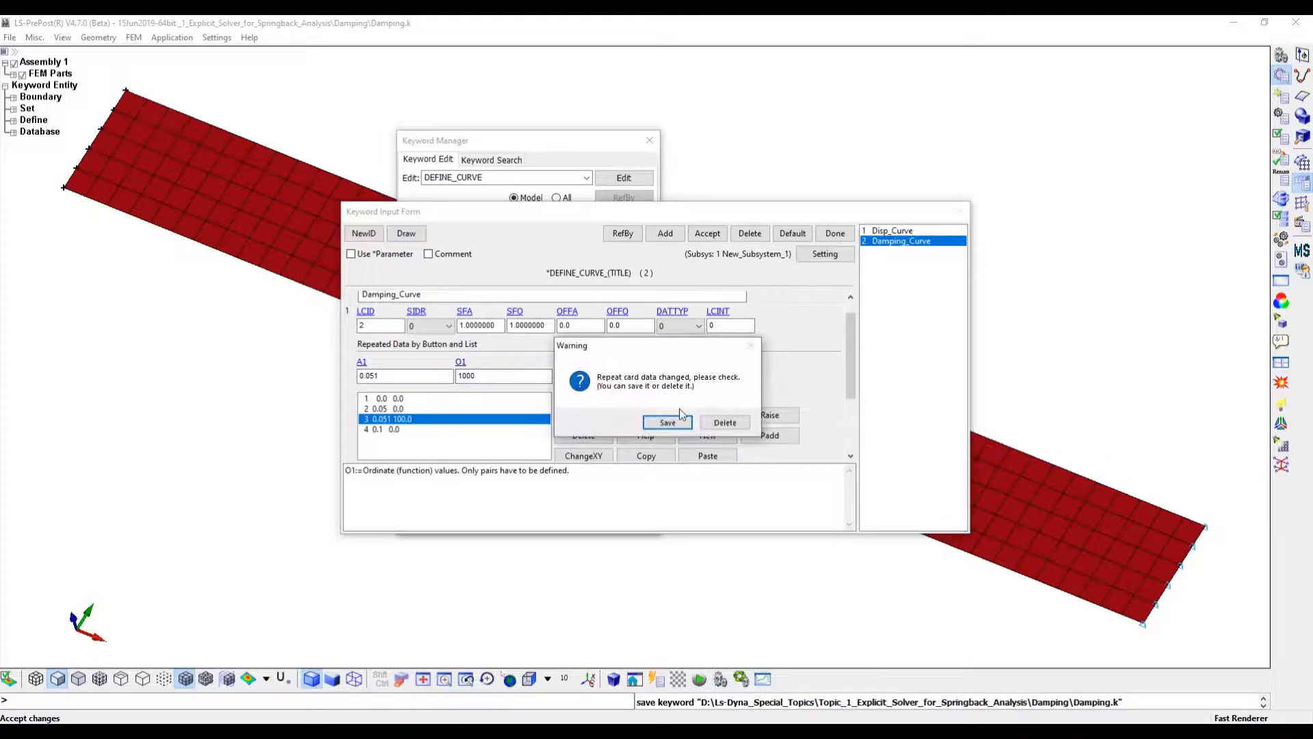
left_click(723, 422)
Replace the ordinate of Damping_Curve's third data point with 1000, accept the curve, and leave keyword editing
left_click(407, 419)
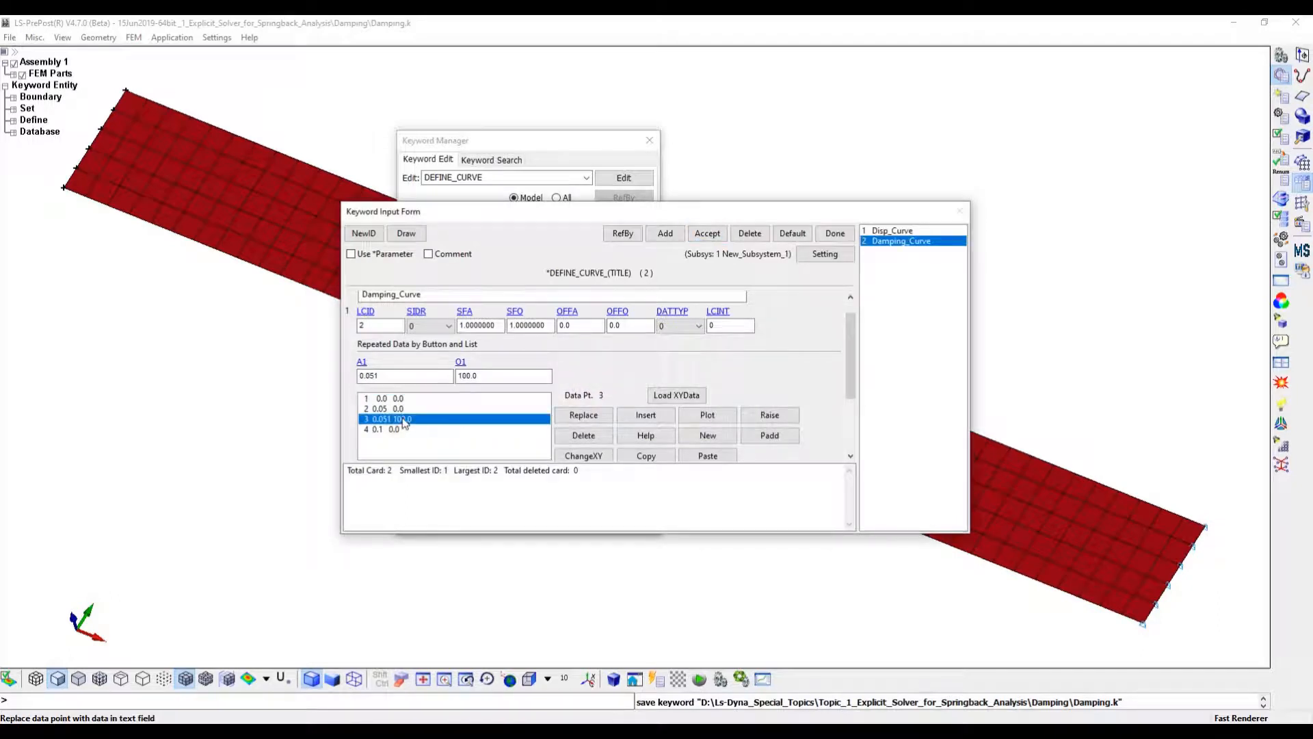
left_click(494, 377)
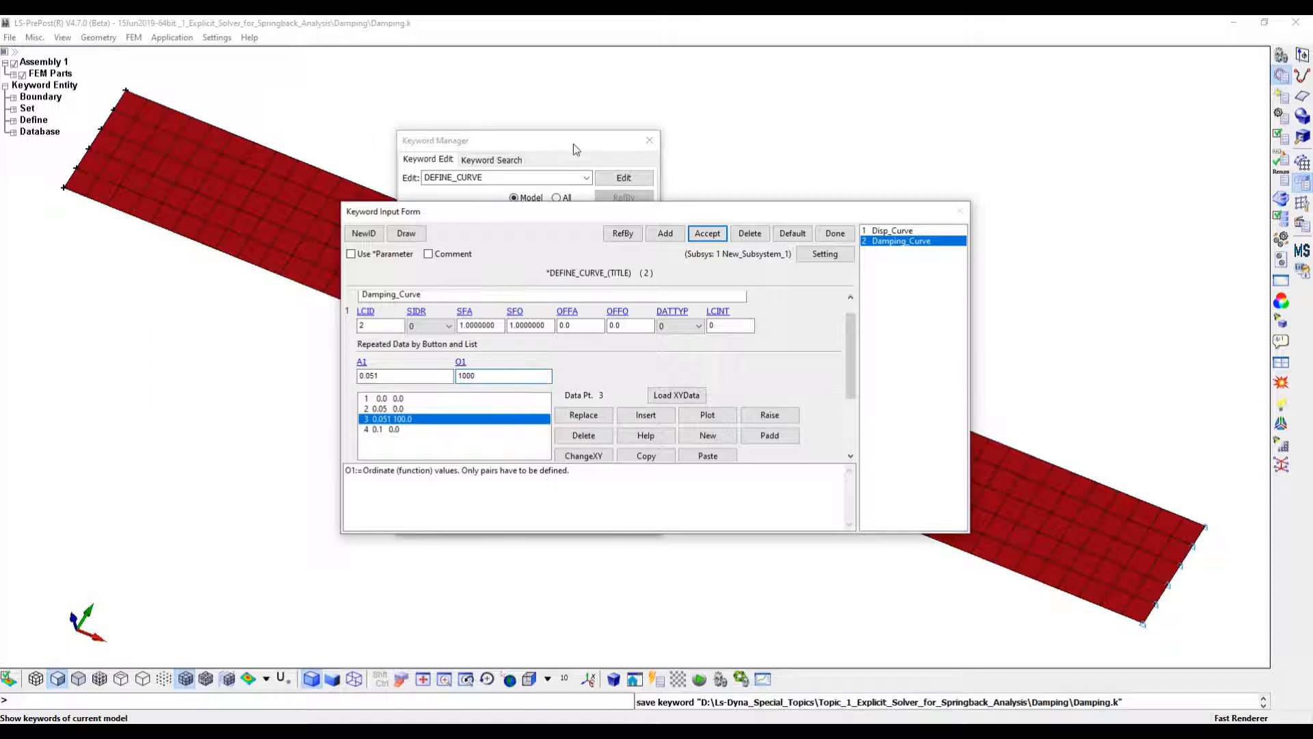
left_click(584, 415)
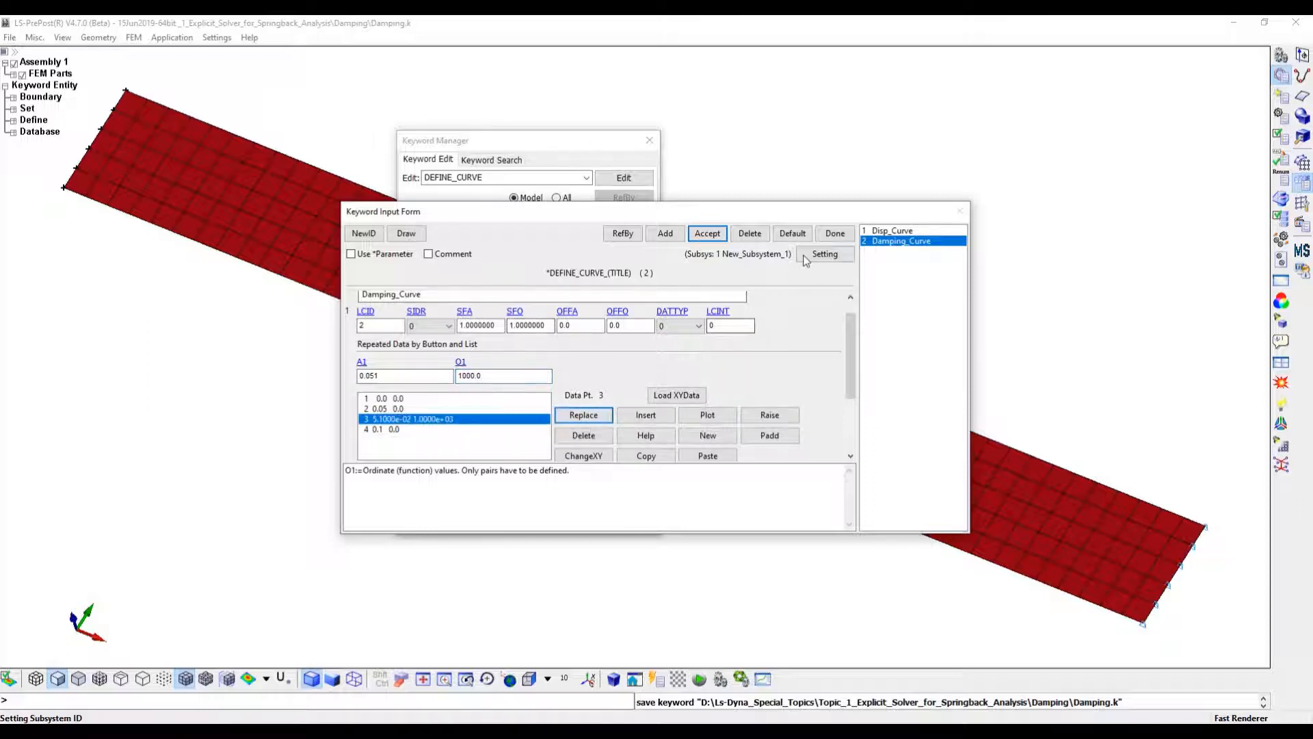
left_click(708, 233)
left_click(834, 233)
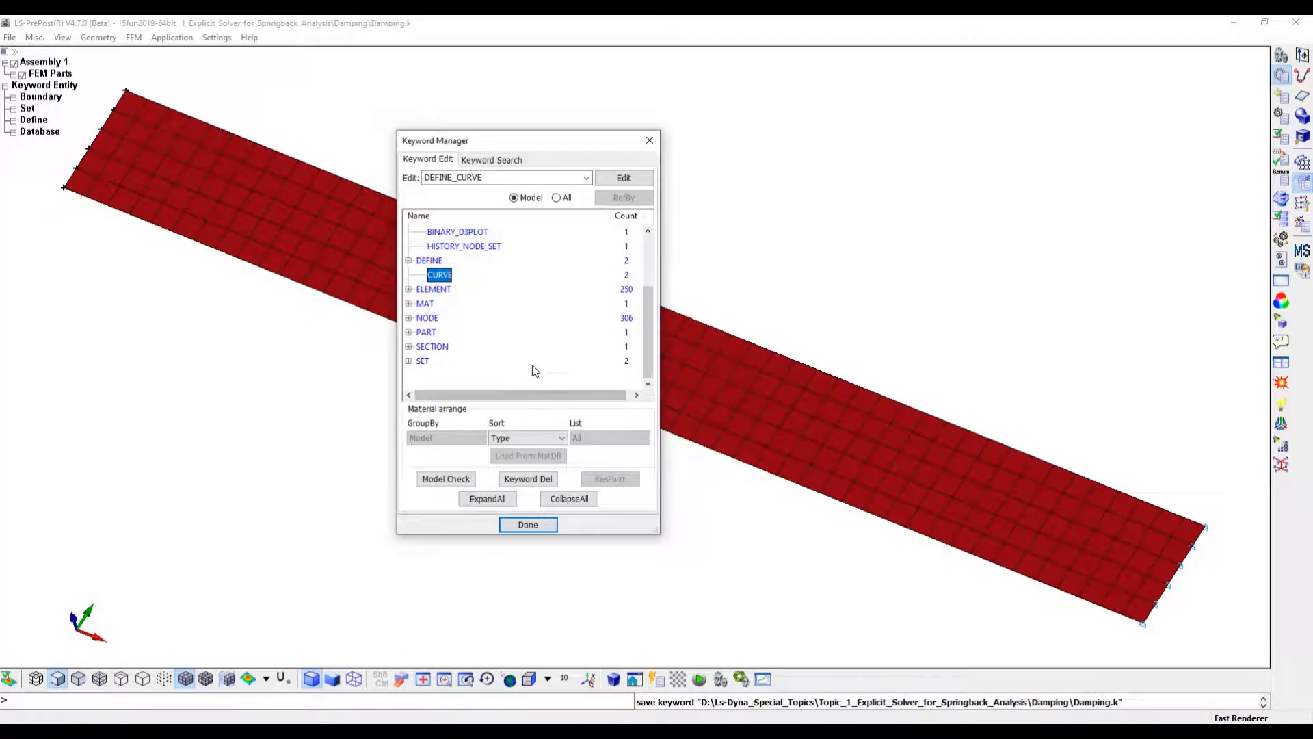
left_click(524, 525)
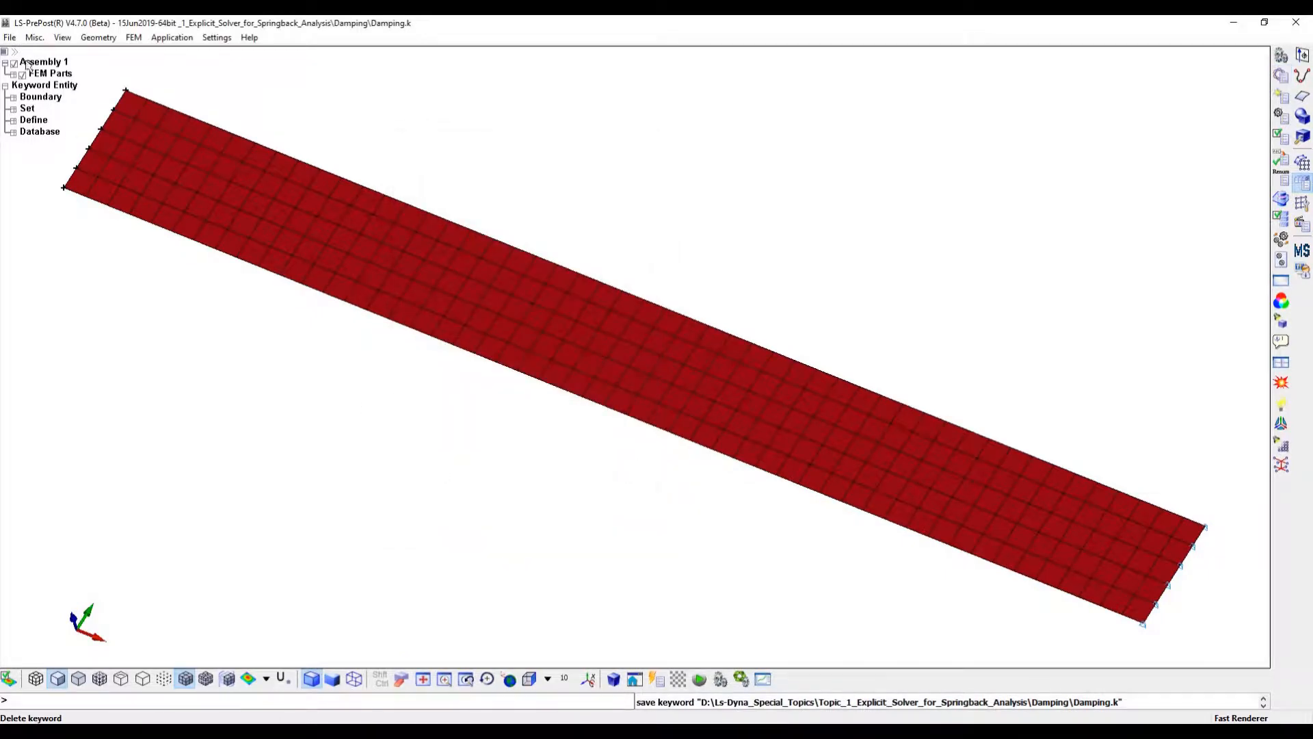
Save the modified model to its existing keyword file
left_click(9, 37)
mouse_move(38, 120)
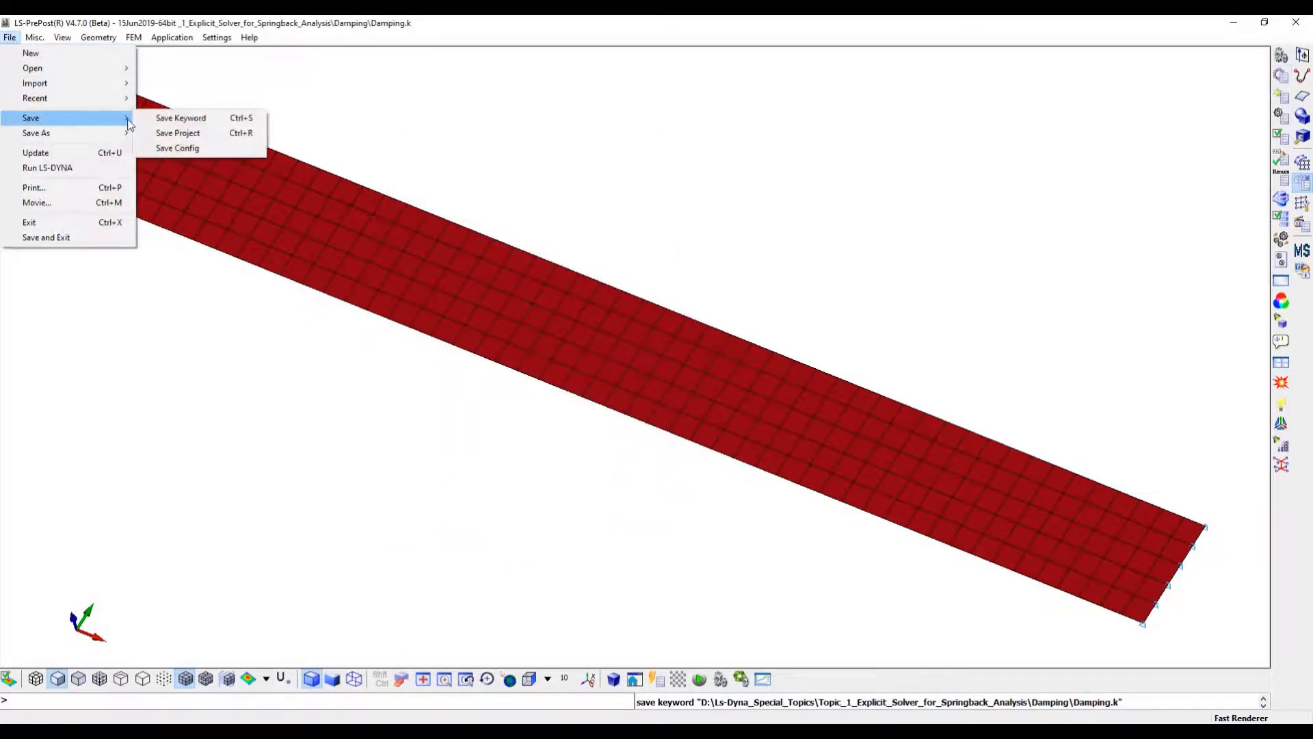
left_click(180, 118)
Switch to LS-Run, solve the saved damping model locally, and remove the finished job from the queue
left_click(749, 732)
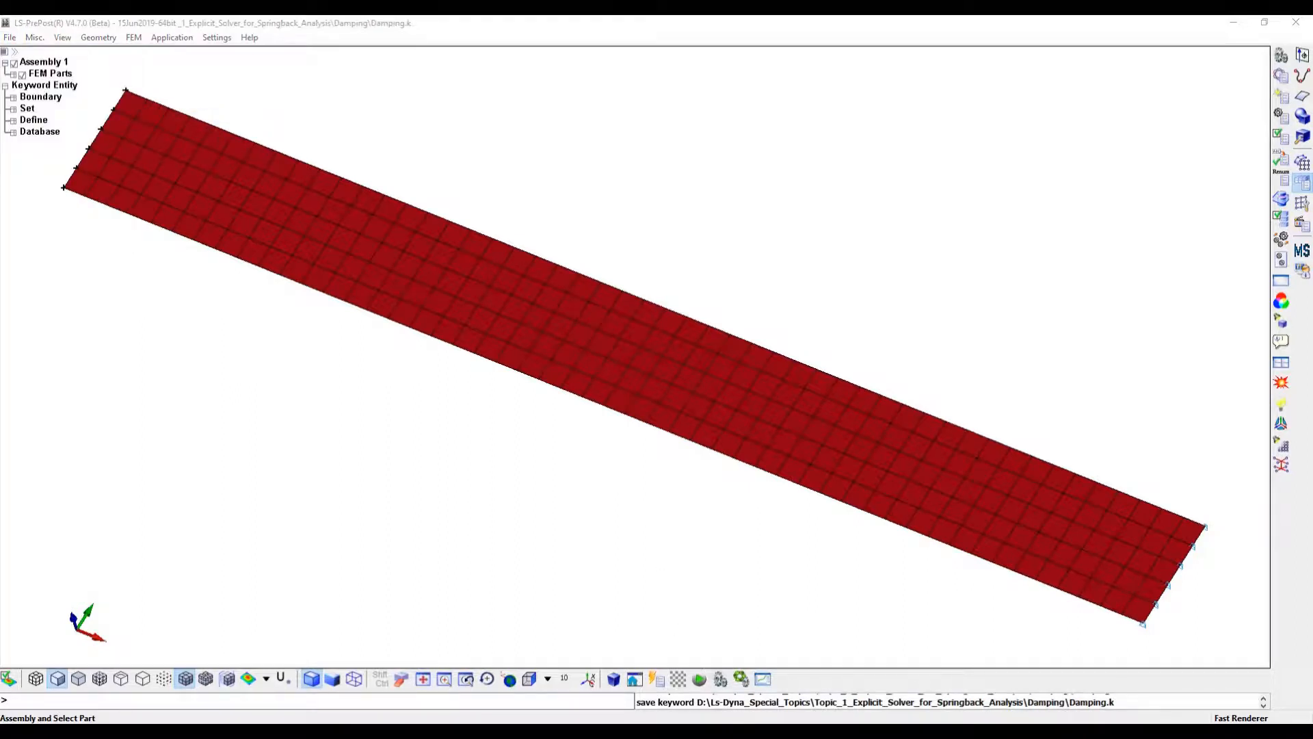
left_click(428, 356)
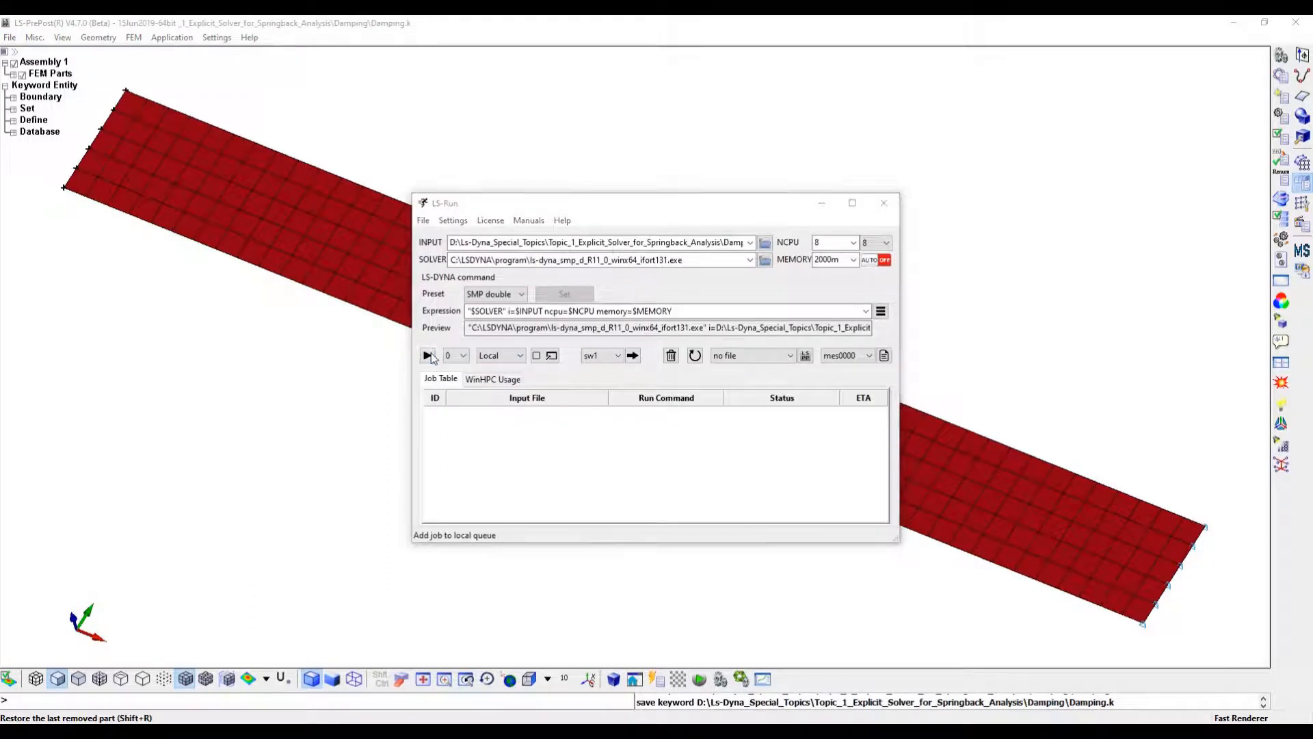
left_click(511, 331)
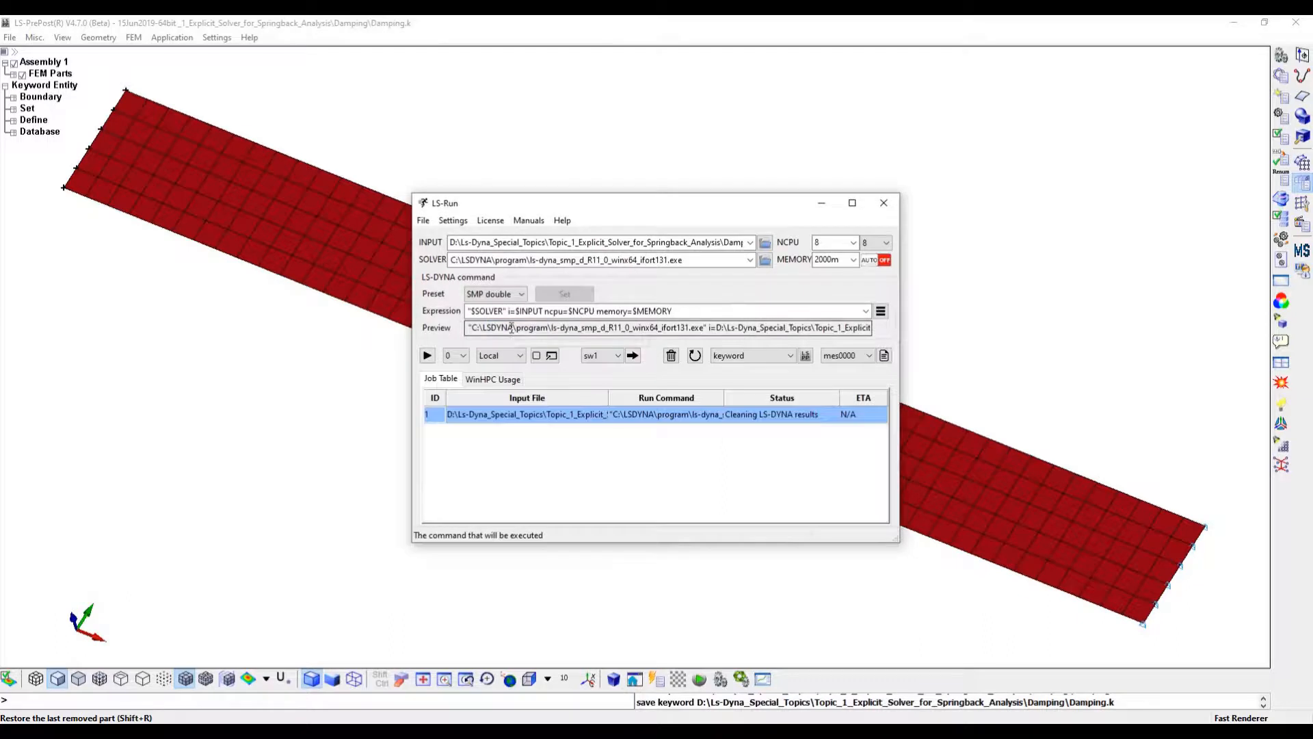
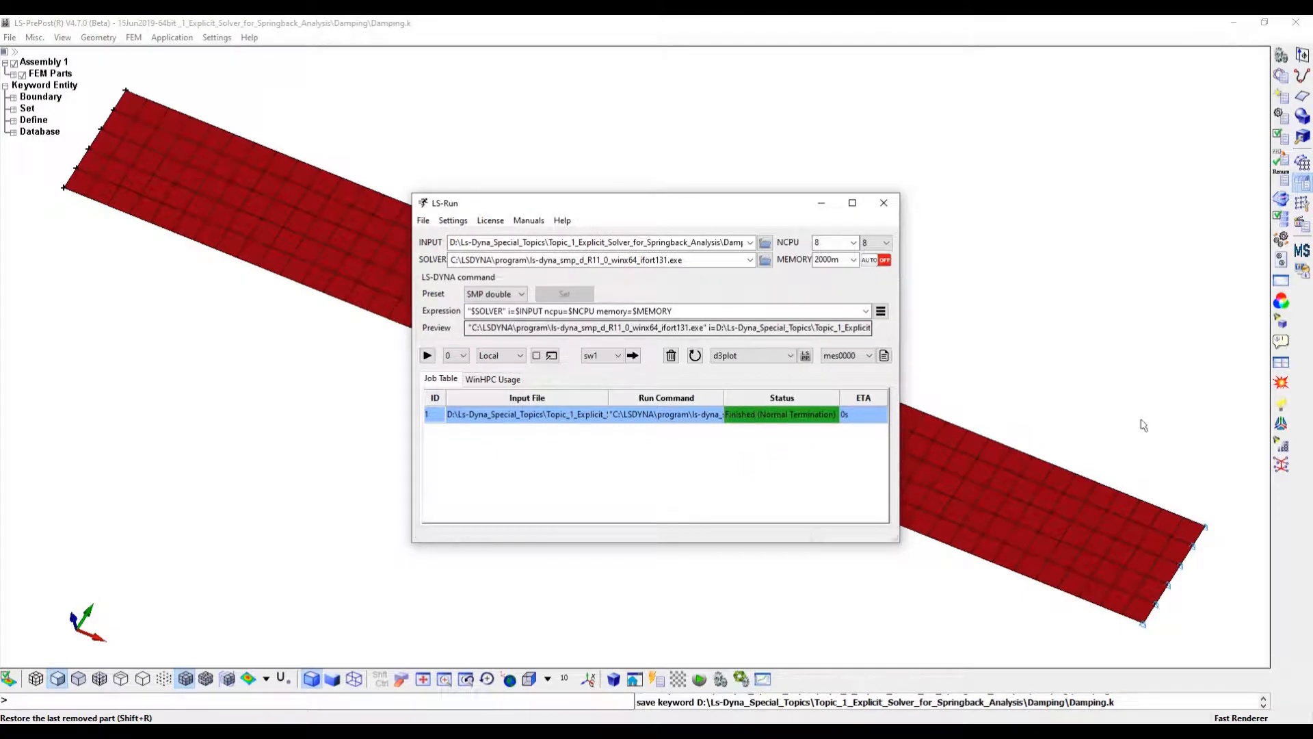
left_click(672, 354)
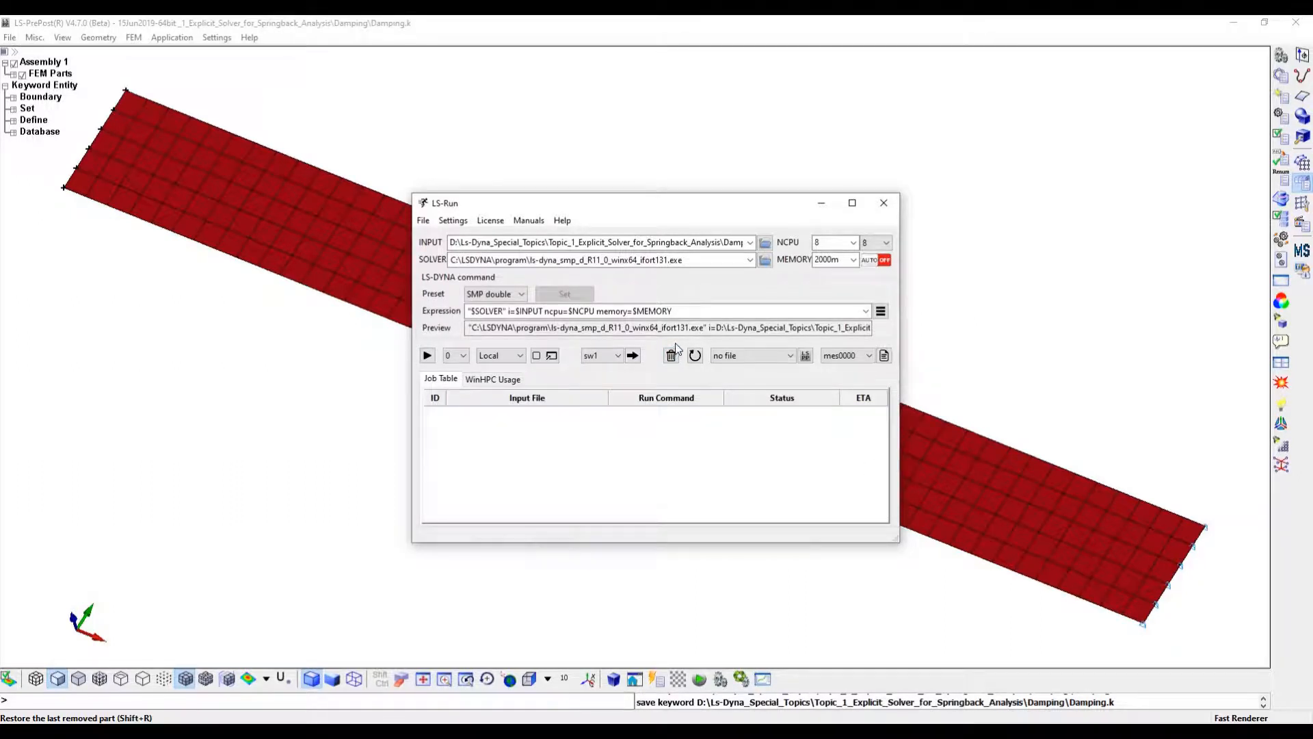
Switch to the empty LS-PrePost session and load the d3plot results from the Damping folder
left_click(719, 732)
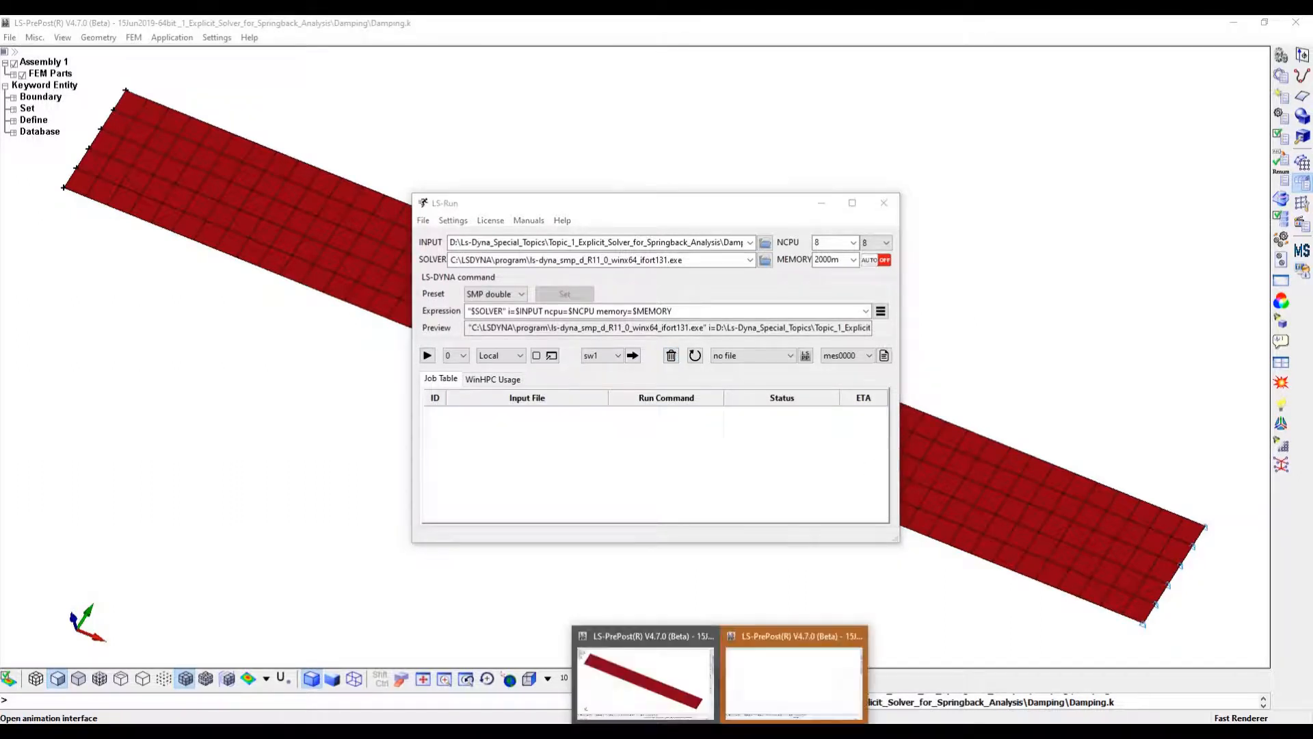
left_click(793, 677)
left_click(10, 39)
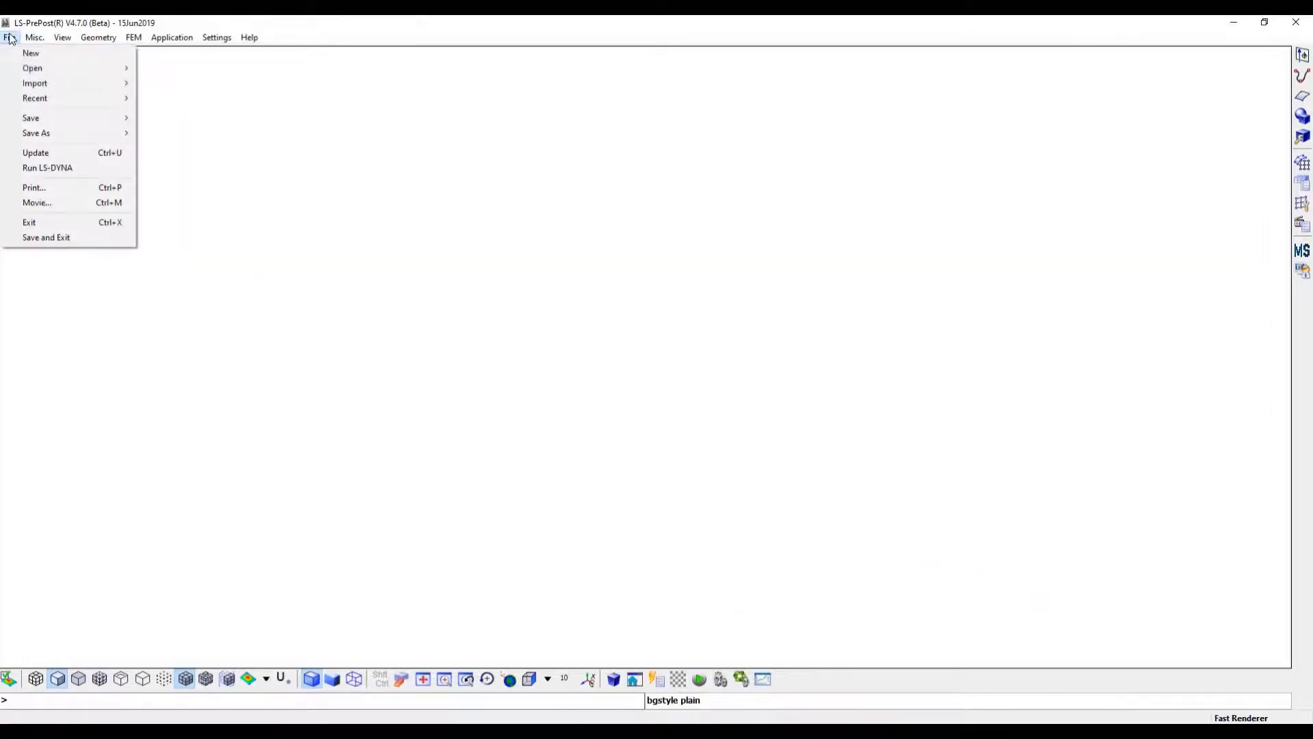
mouse_move(32, 67)
left_click(182, 68)
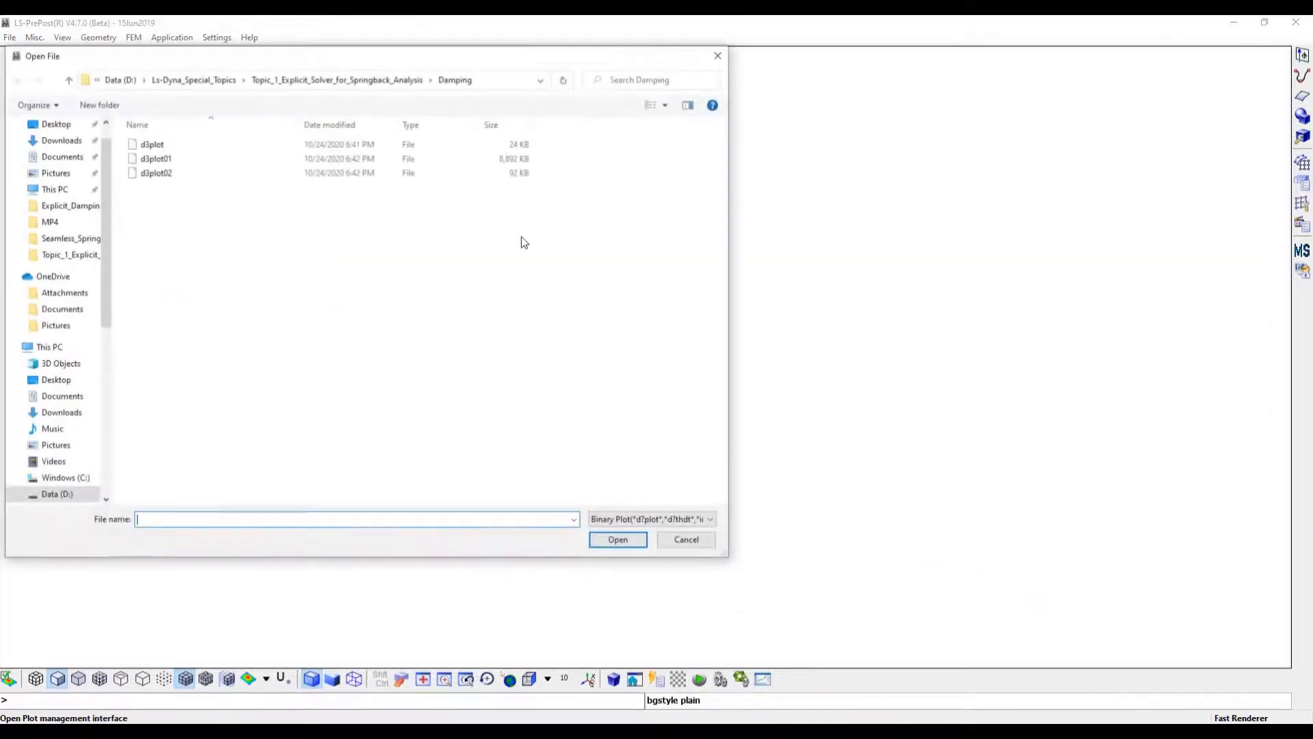
left_click(147, 145)
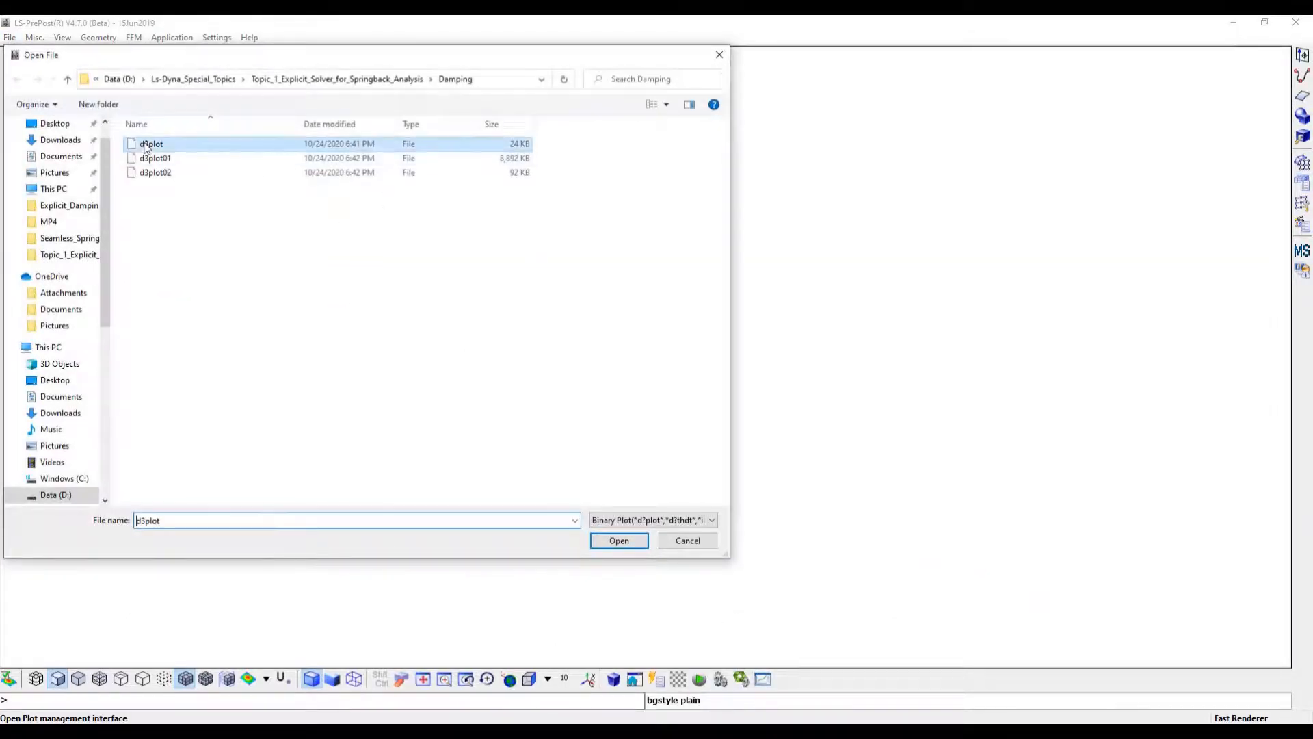
left_click(629, 542)
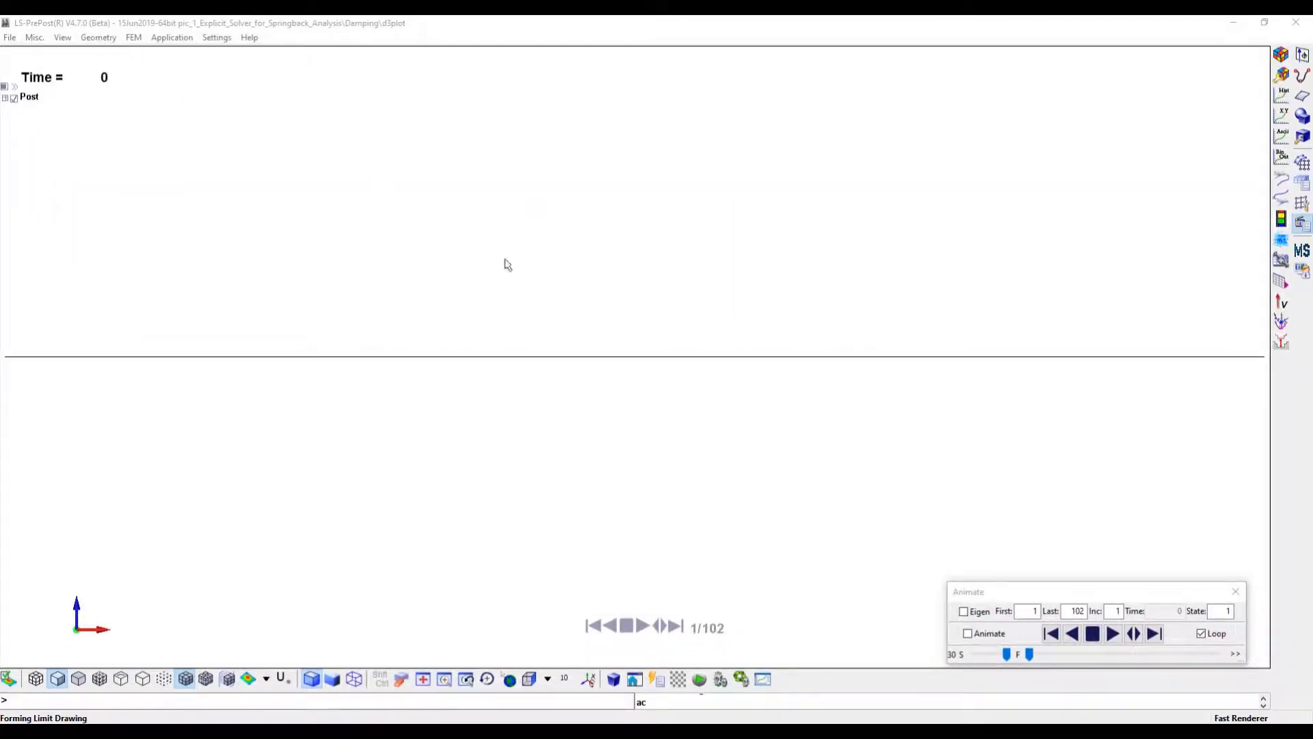
Orient the strip in a tilted 3D view, play the deformation animation forward, and stop it
mouse_move(1017, 414)
left_mouse_down("ctrl")
mouse_move(865, 457)
mouse_move(876, 495)
left_mouse_up("ctrl")
scroll(875, 481, "down", 2)
left_click_drag(727, 406, 685, 471, "ctrl")
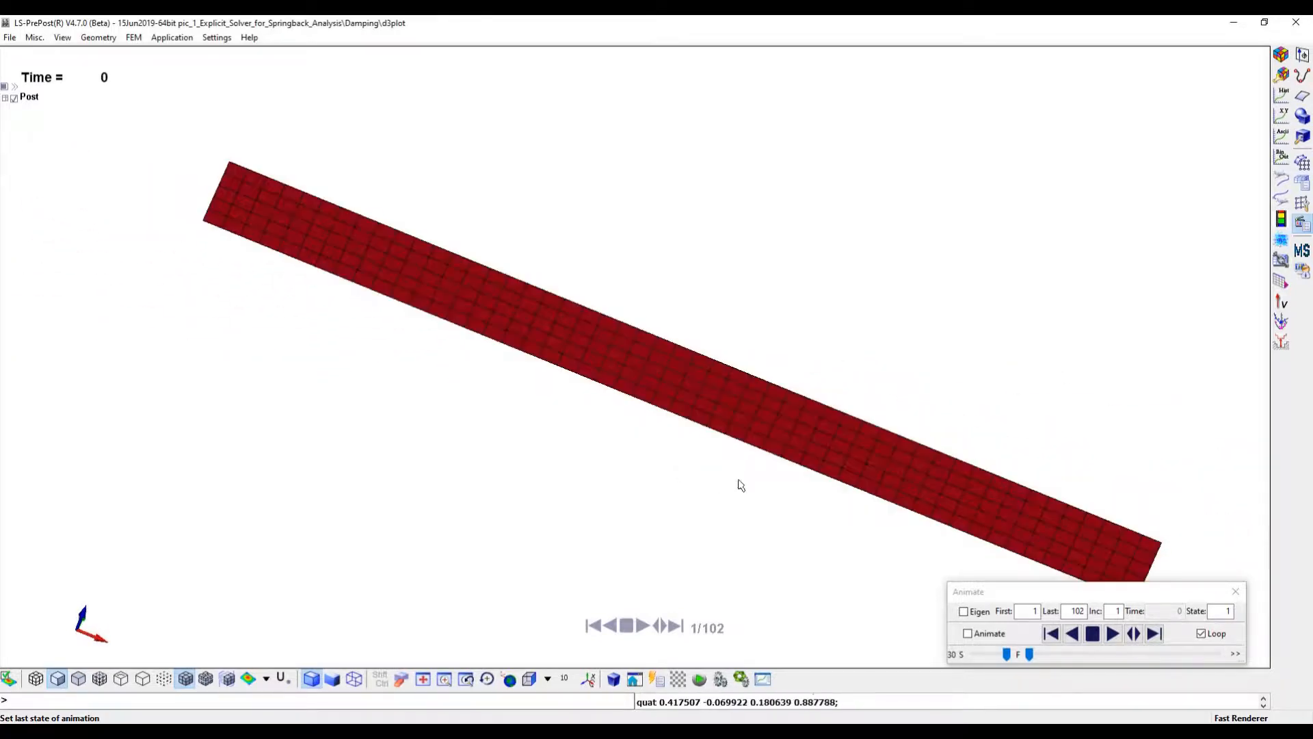
middle_click_drag(786, 455, 745, 408, "ctrl")
left_click(1113, 634)
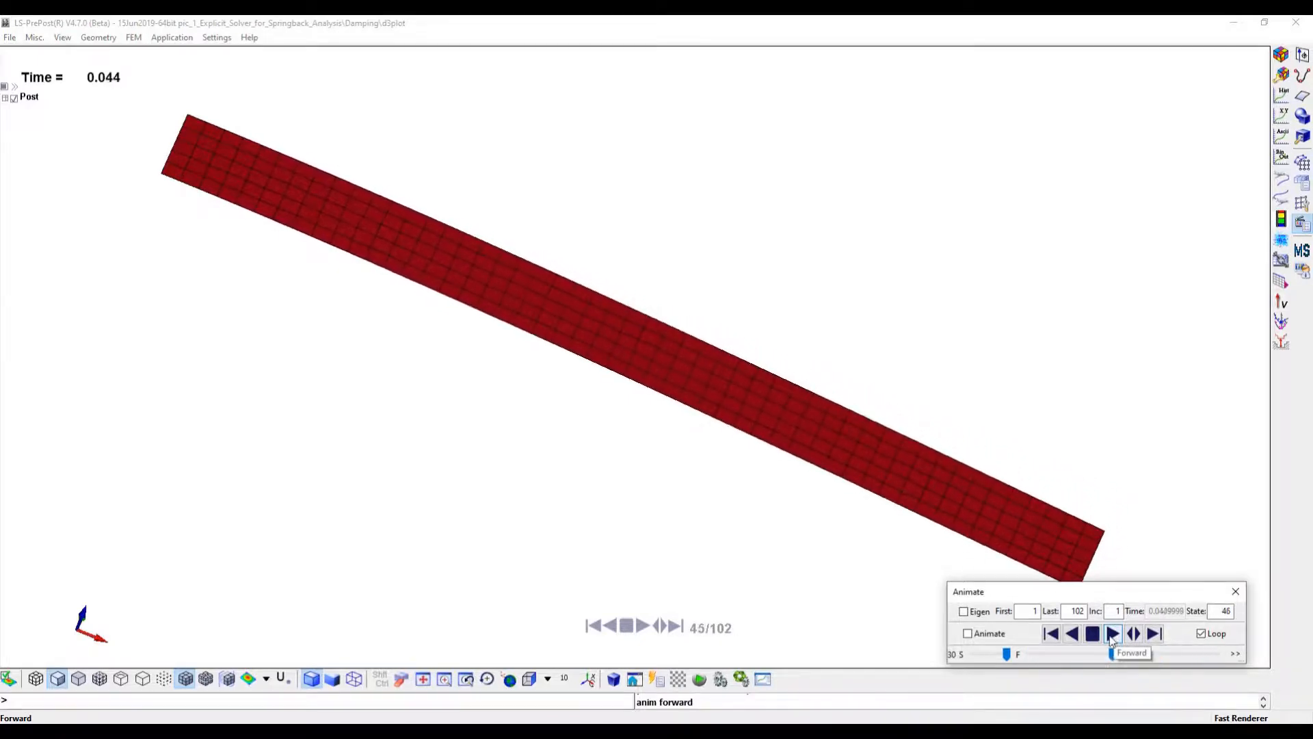
left_click(1092, 634)
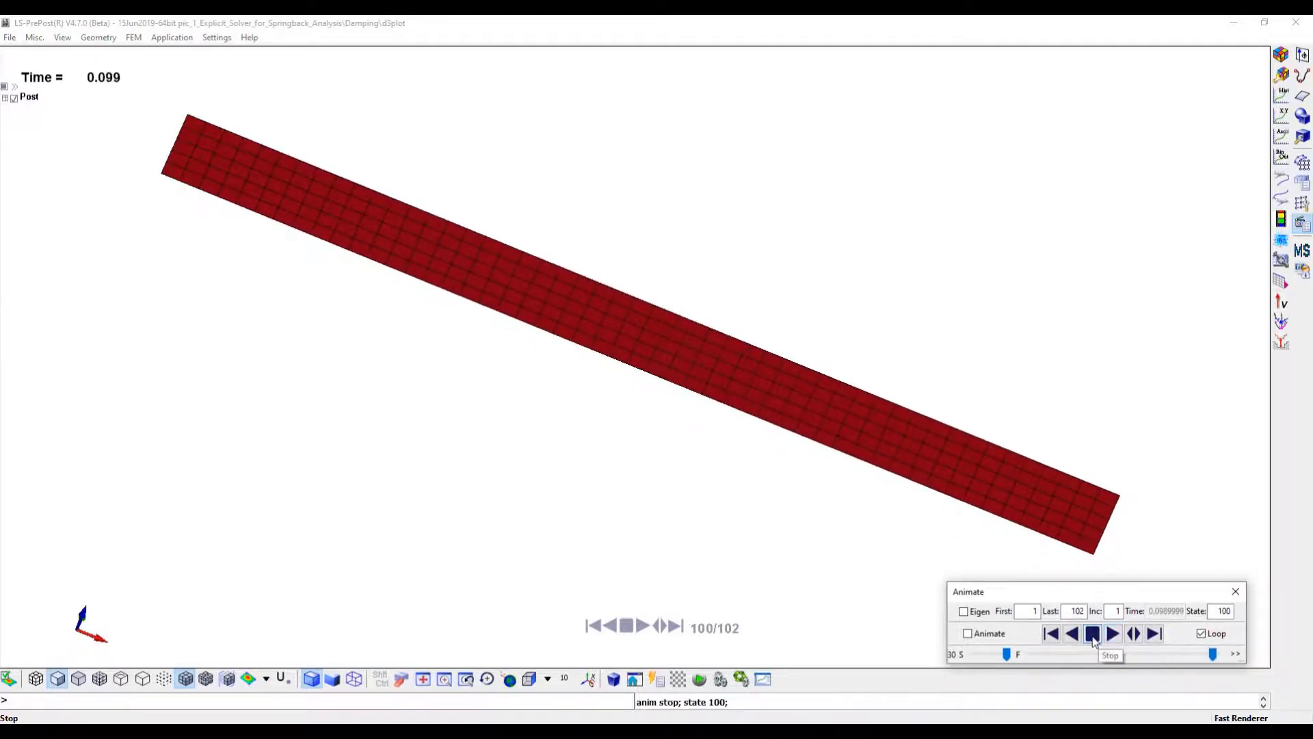
Load the binout file from the Damping folder for binary output post-processing
left_click(133, 38)
mouse_move(169, 123)
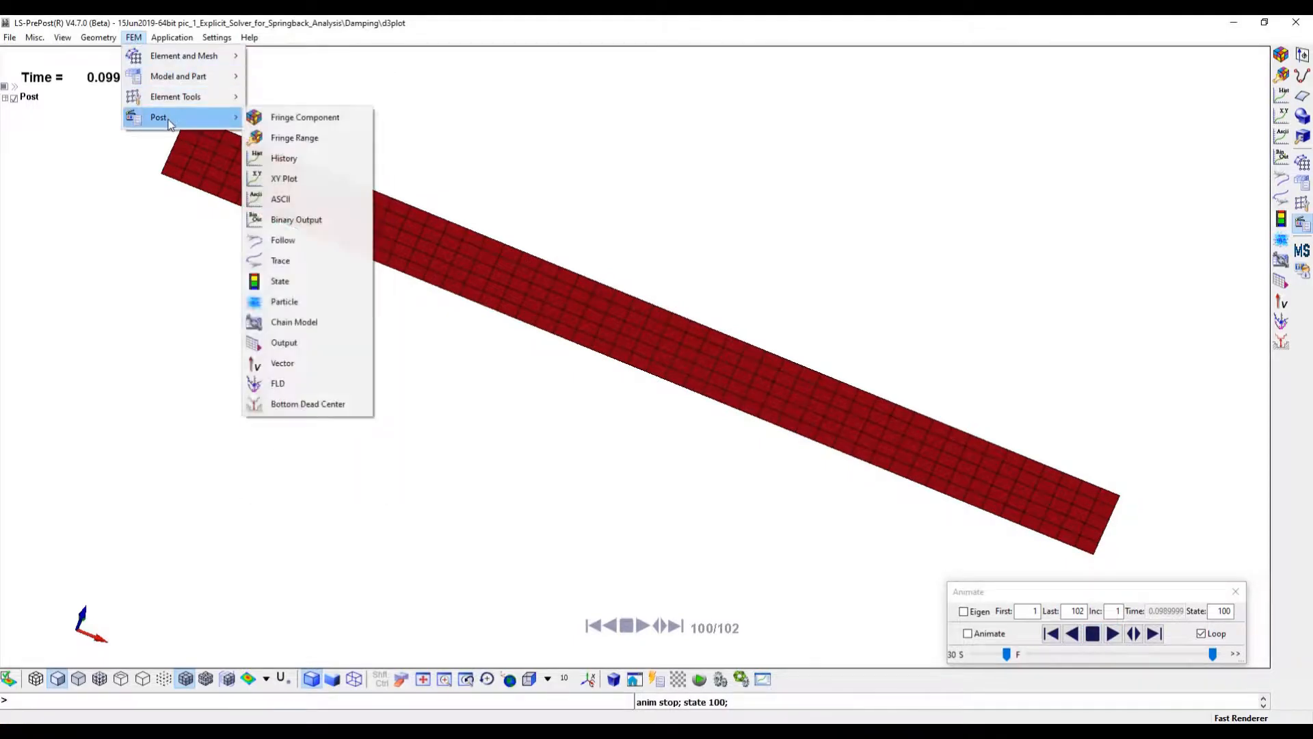
left_click(294, 219)
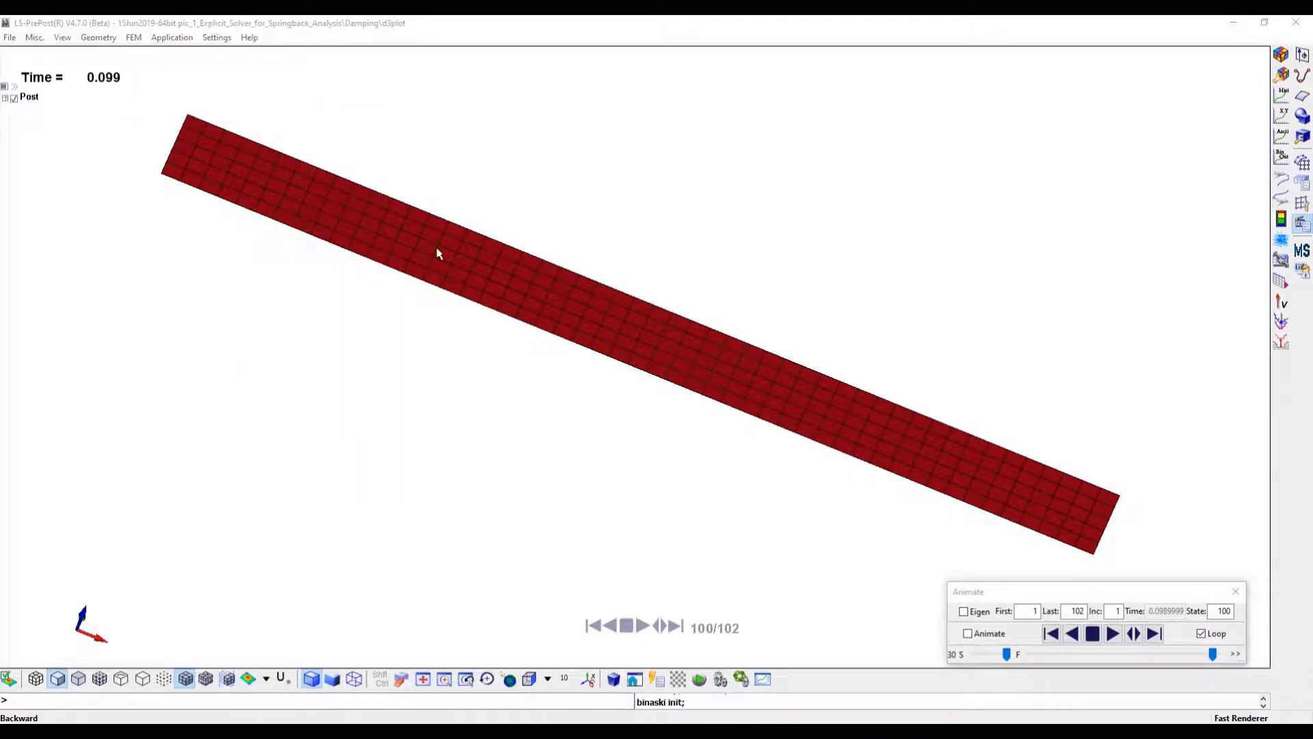
left_click(264, 104)
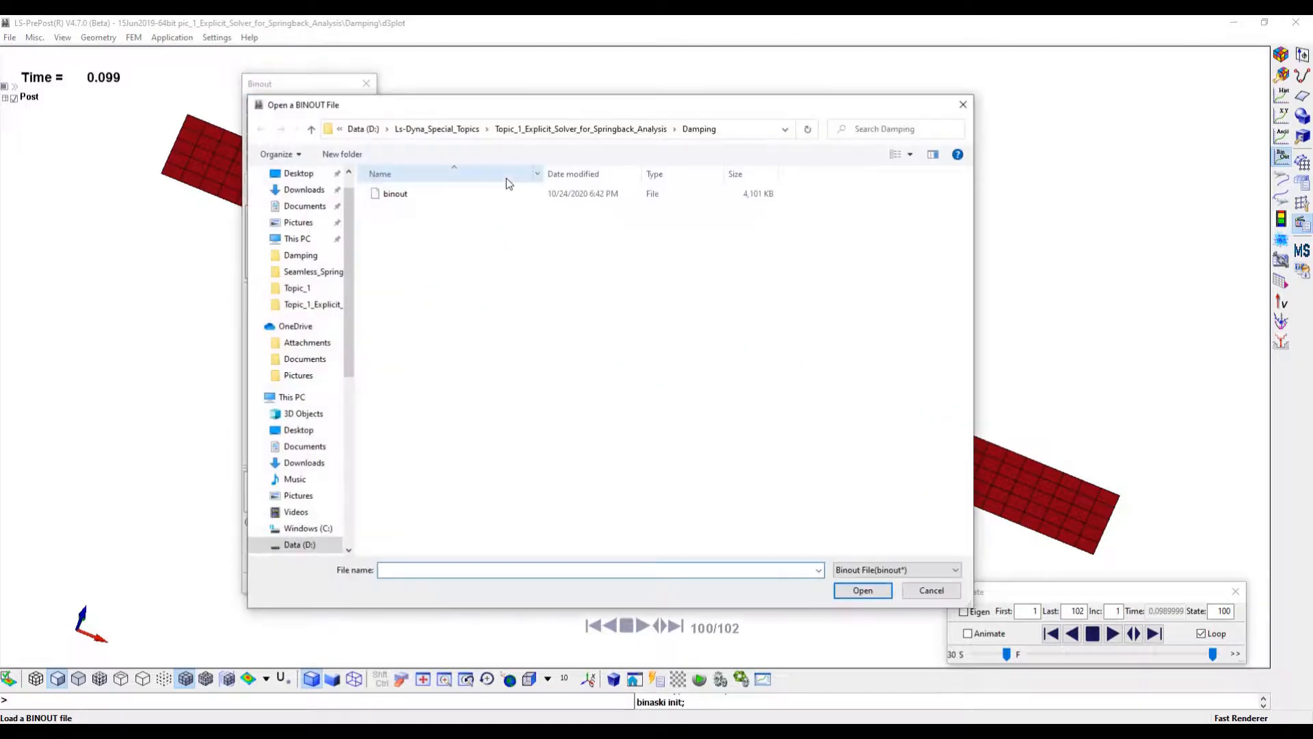
left_click(400, 195)
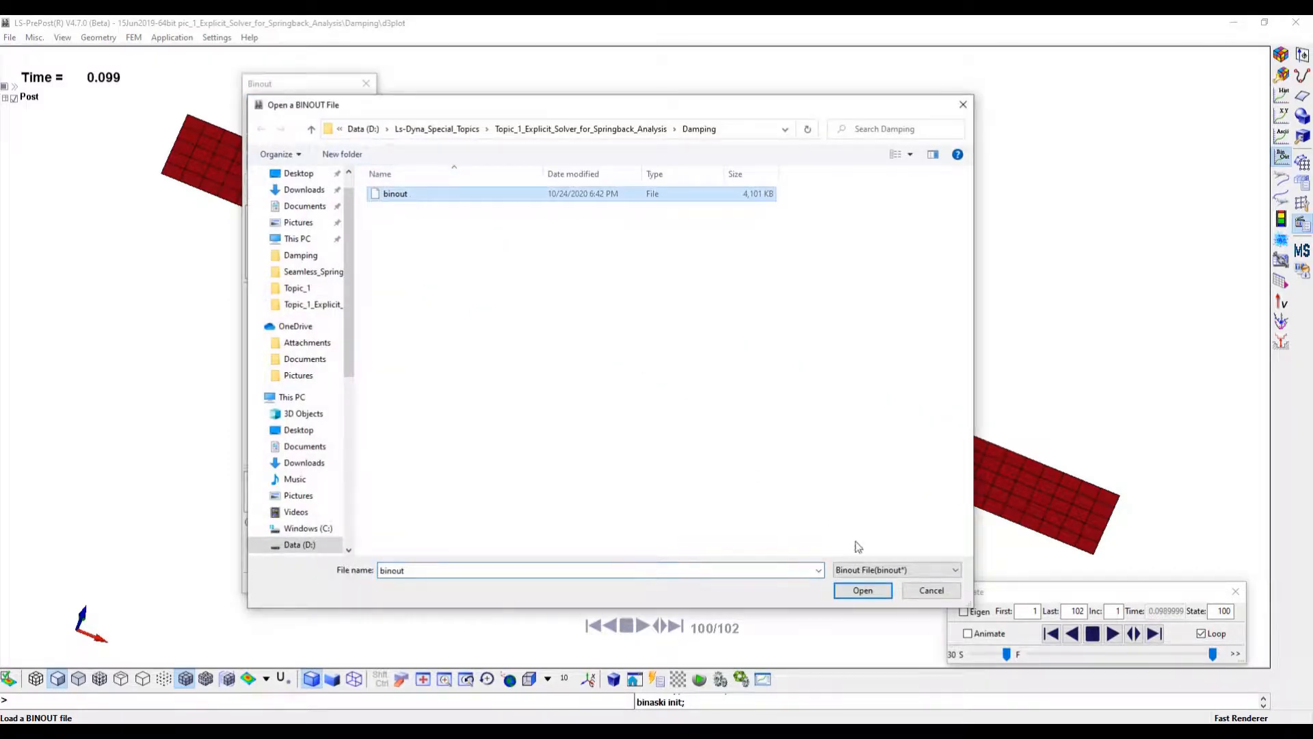
left_click(865, 591)
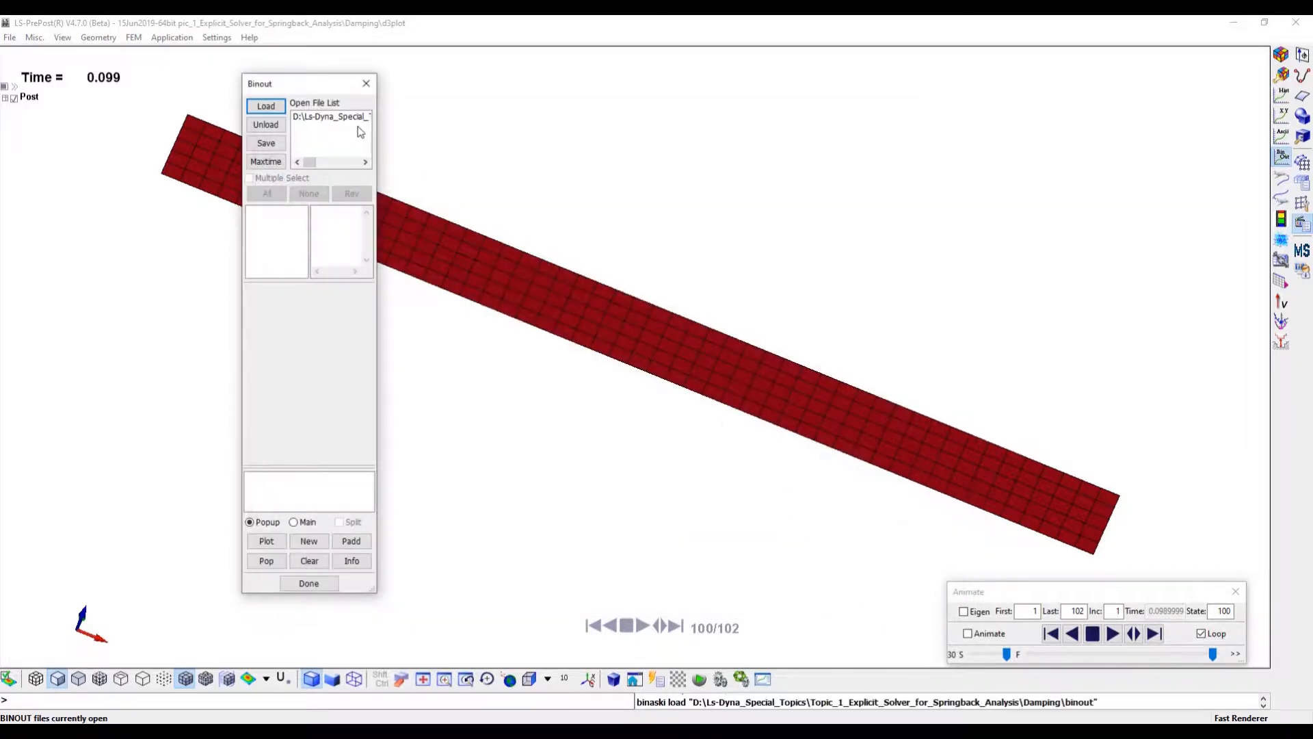
Plot the resultant_displacement of node 303 from the nodout data, then close the plot
left_click(335, 117)
left_click(274, 221)
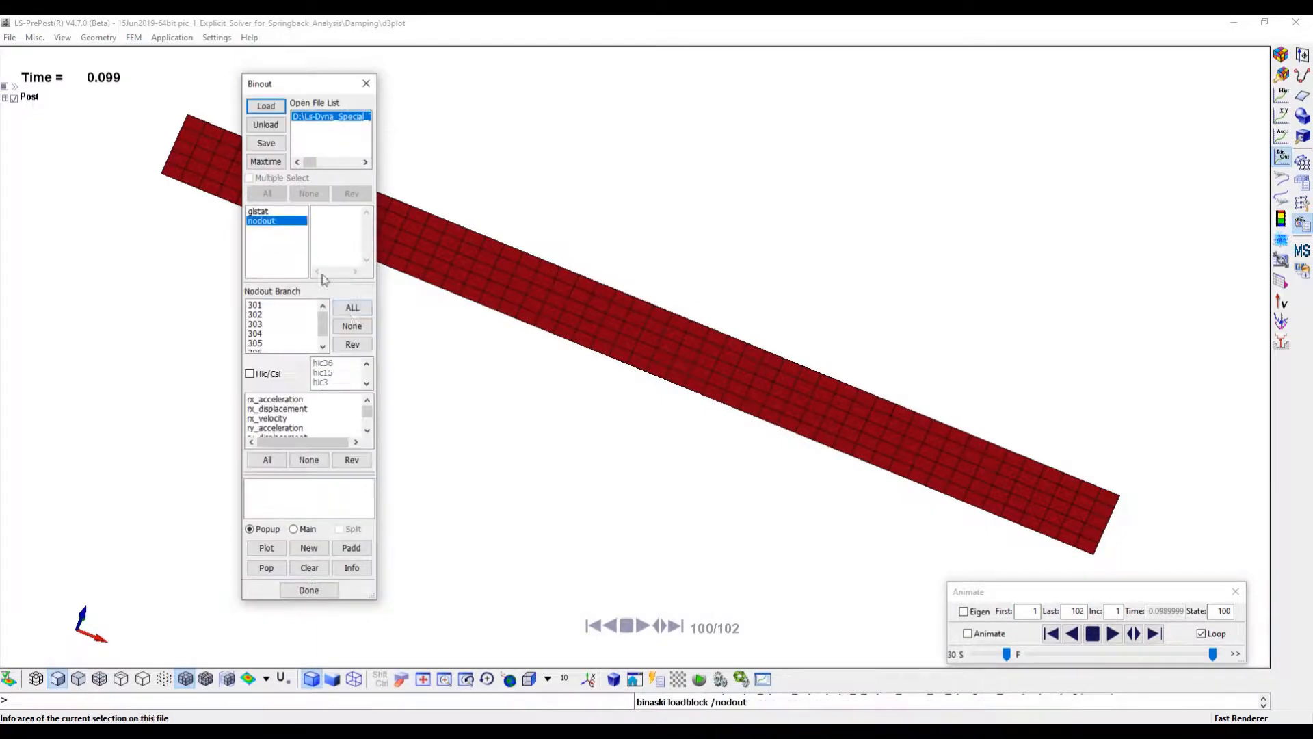
left_click(271, 325)
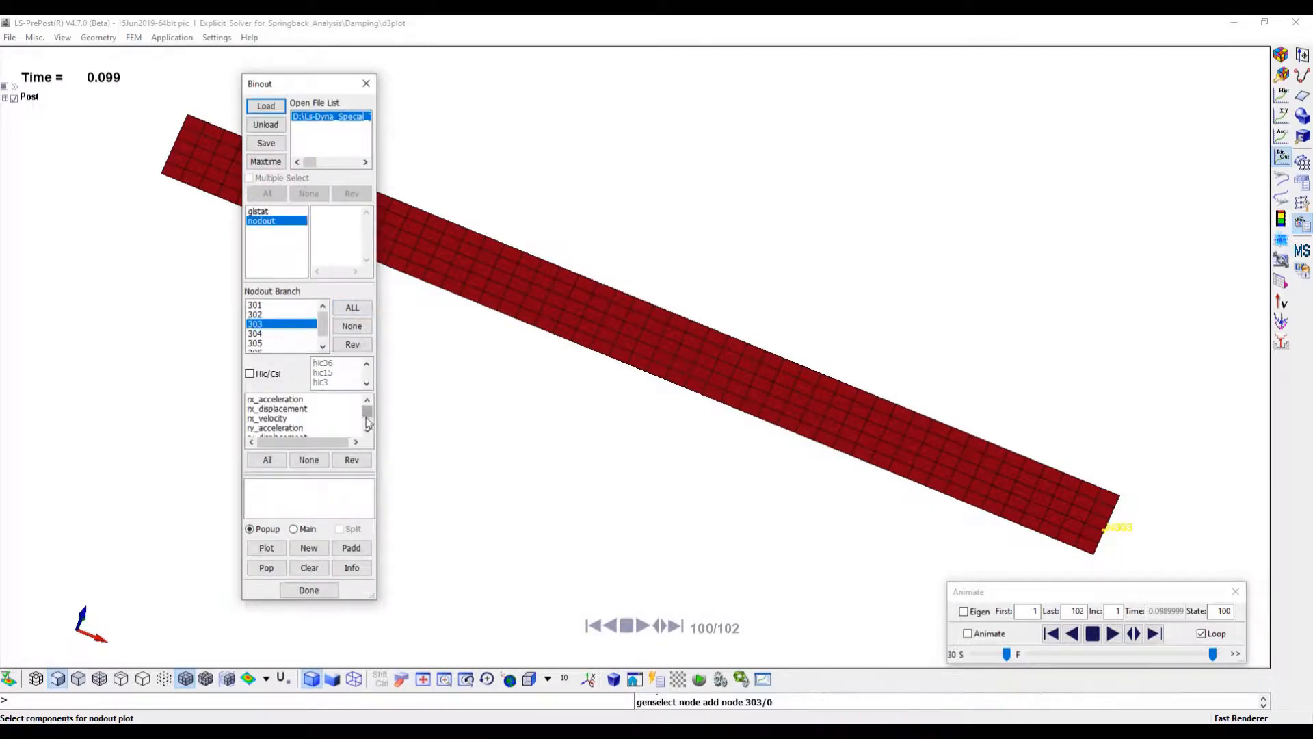
scroll(367, 422, "down", 5)
left_click(308, 409)
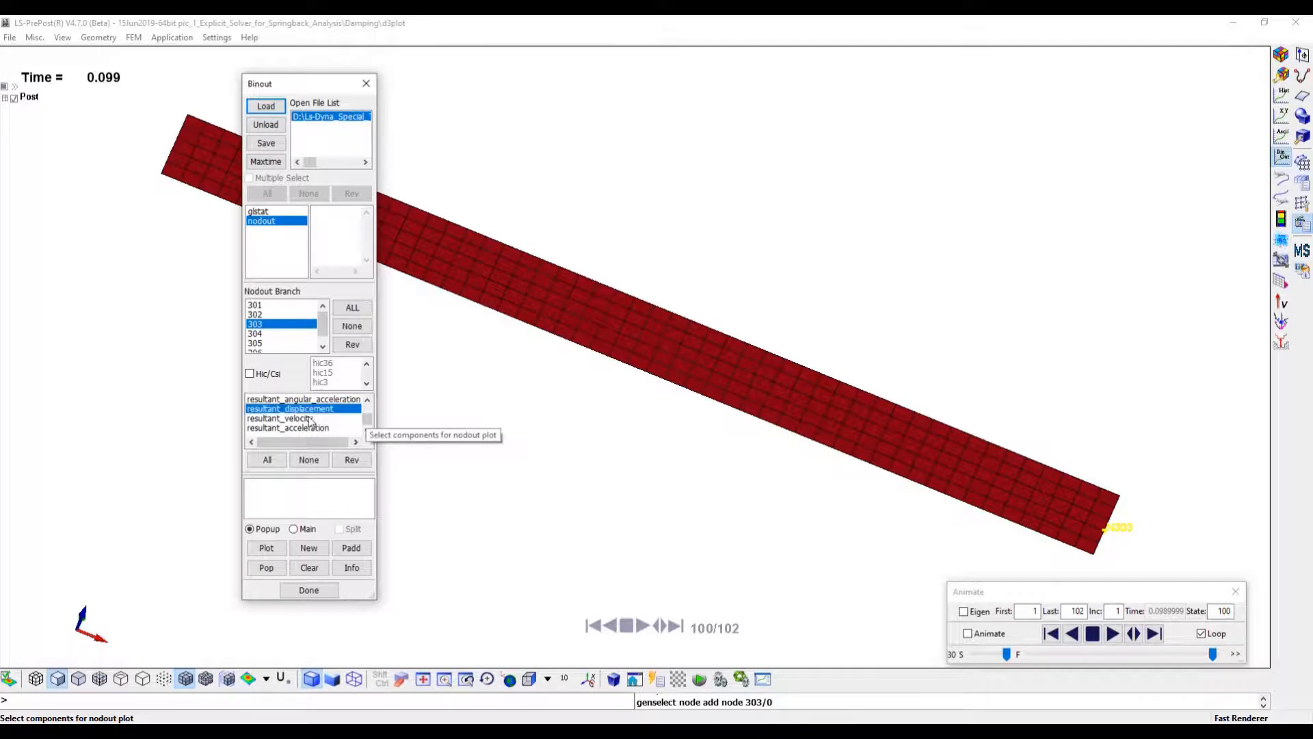
left_click(263, 547)
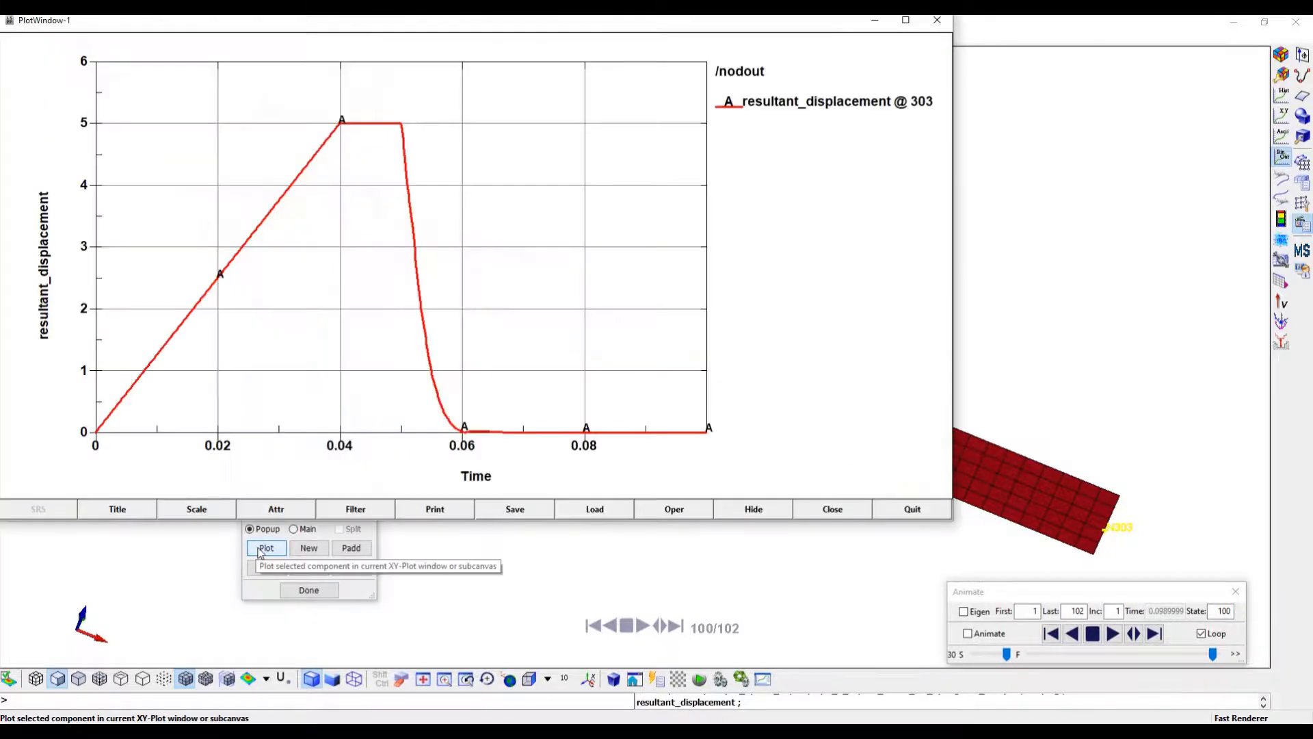
left_click(938, 28)
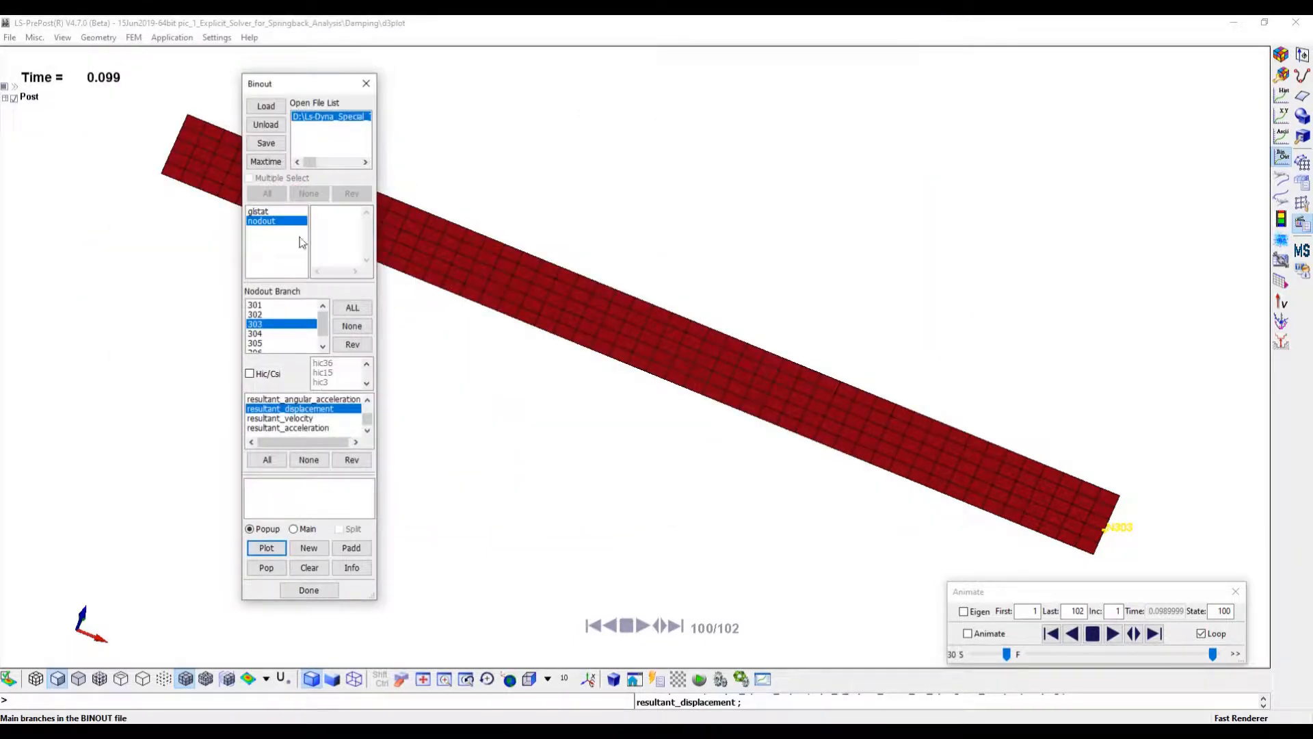
Plot the internal_energy component from the glstat data, then close the plot and finish binary output post-processing
left_click(259, 212)
scroll(366, 427, "down", 2)
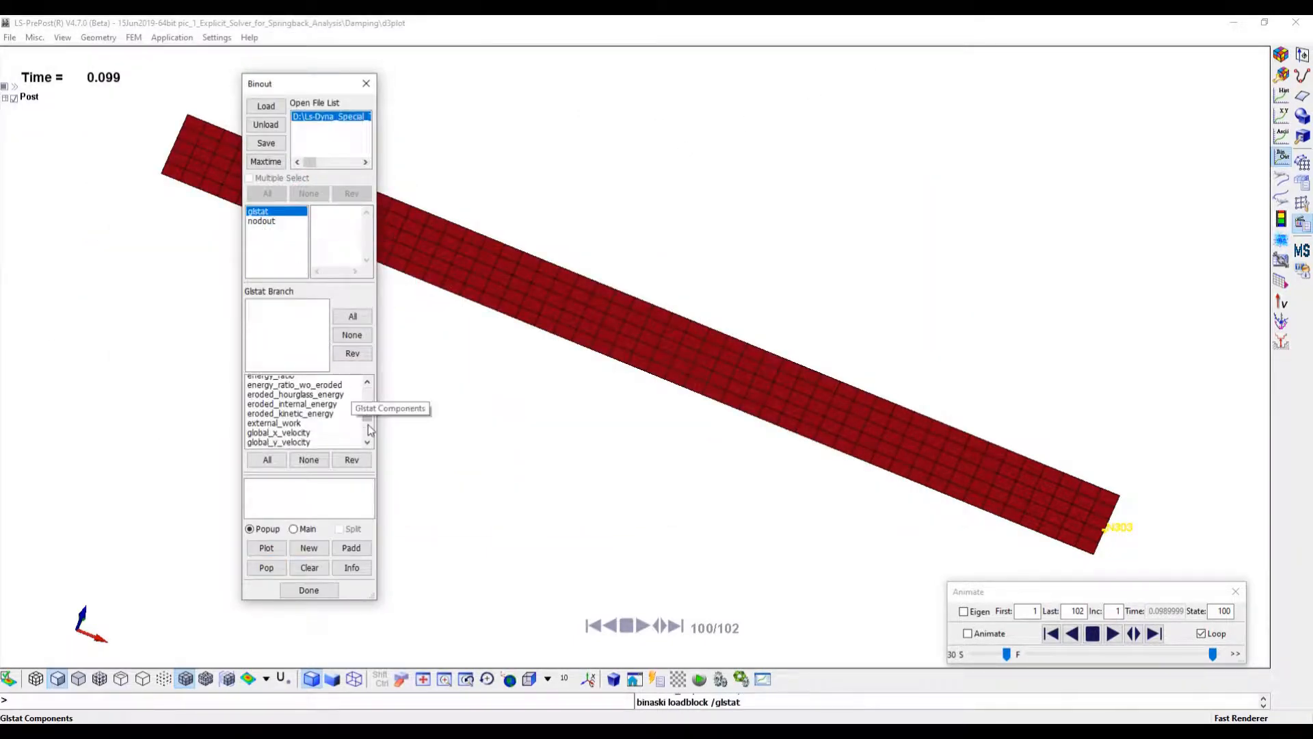
left_click(277, 409)
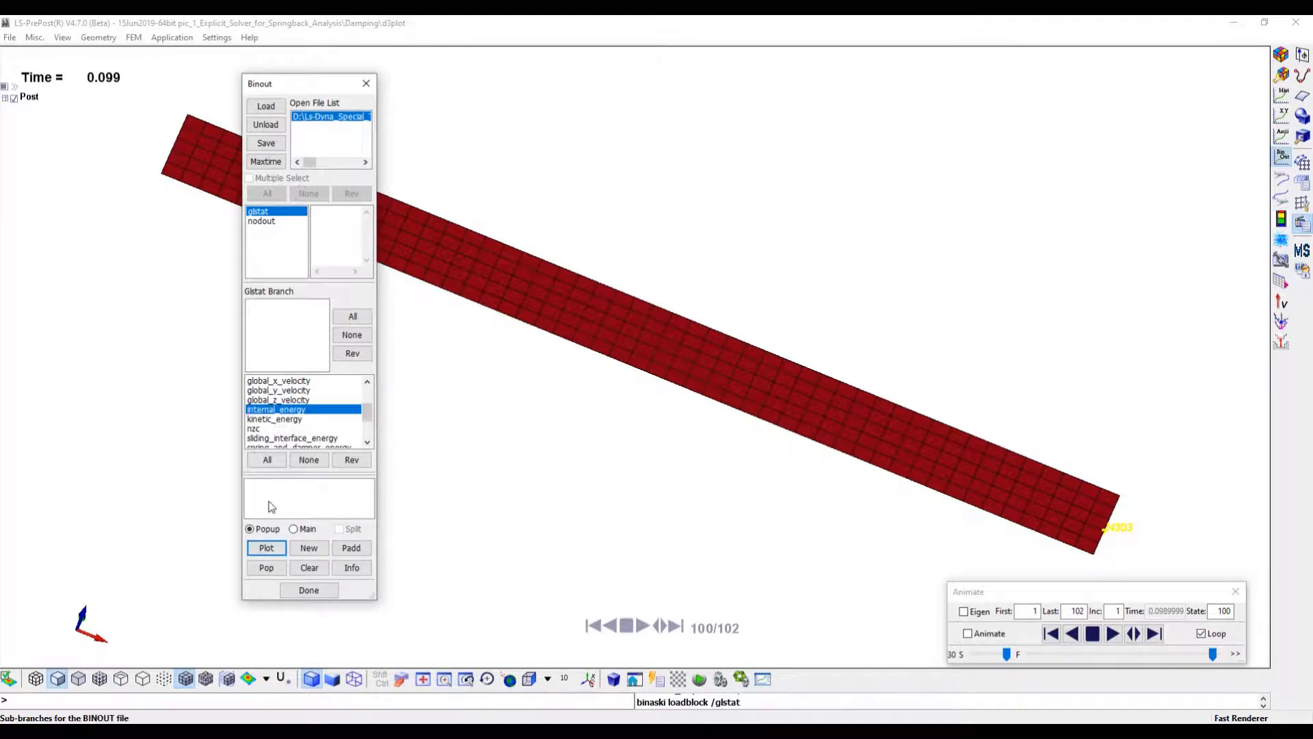
left_click(266, 548)
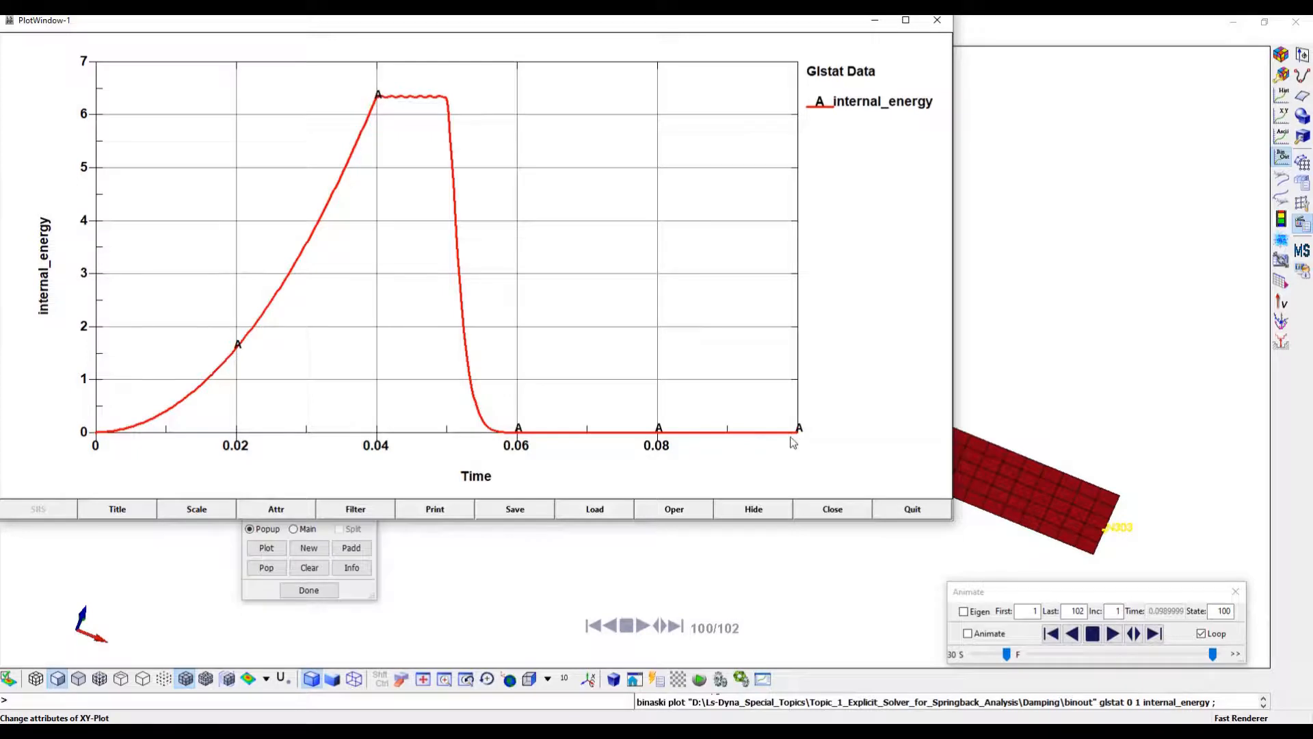
left_click(938, 21)
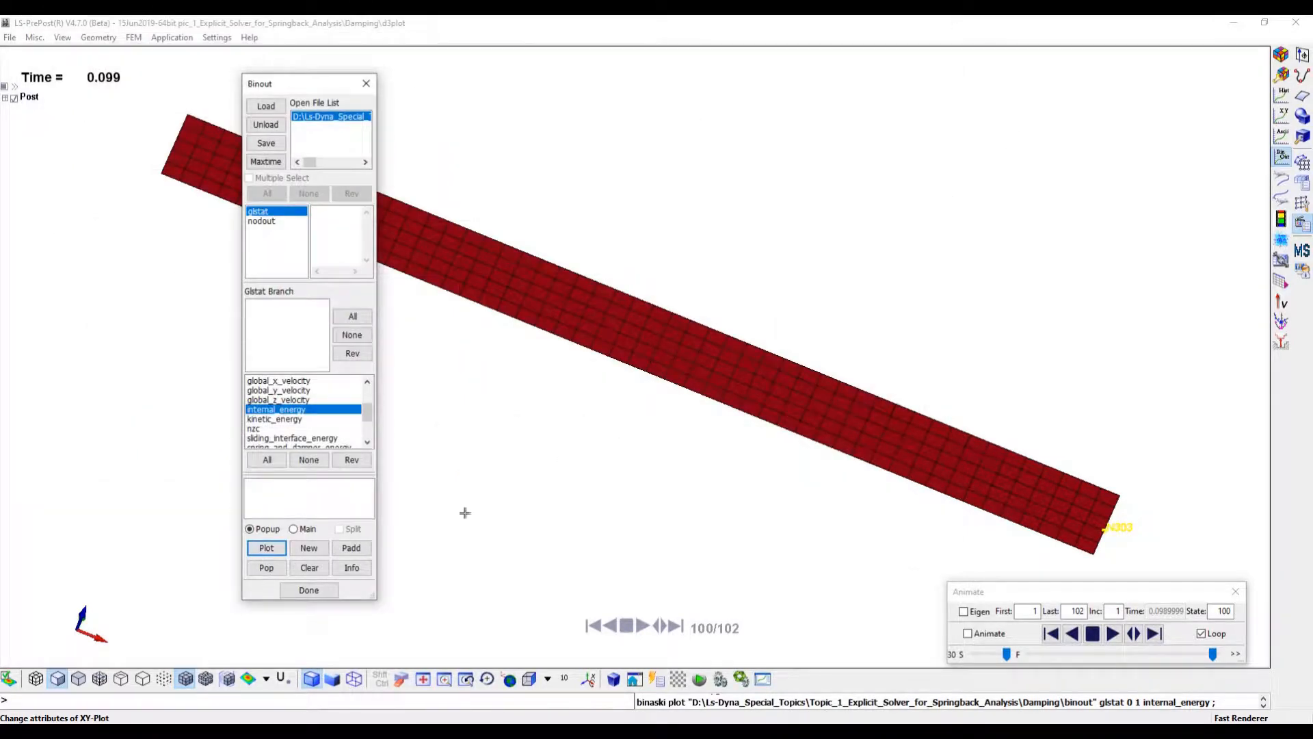
left_click(307, 589)
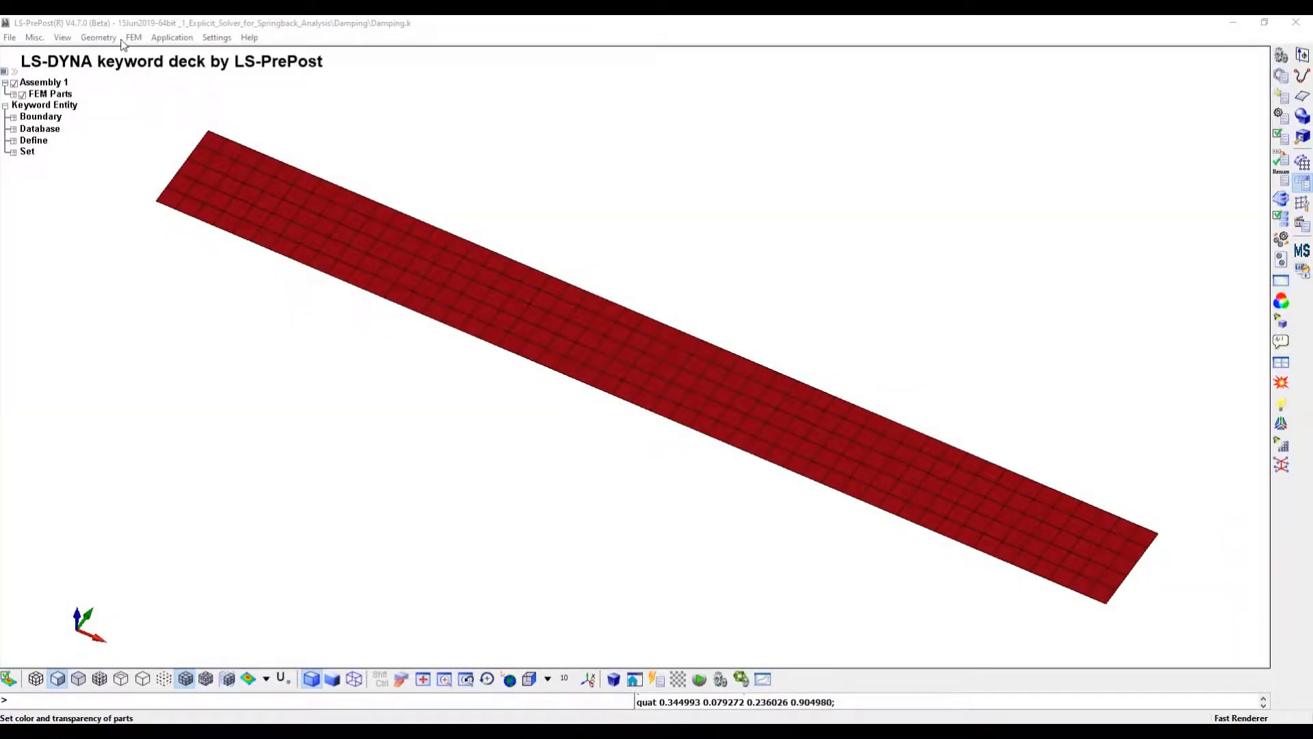
Switch to the Damping.k model session and set up a Cylinder Shell mesh with radius 5, length 20 and 10 elements along its length
left_click(134, 38)
mouse_move(182, 53)
left_click(312, 56)
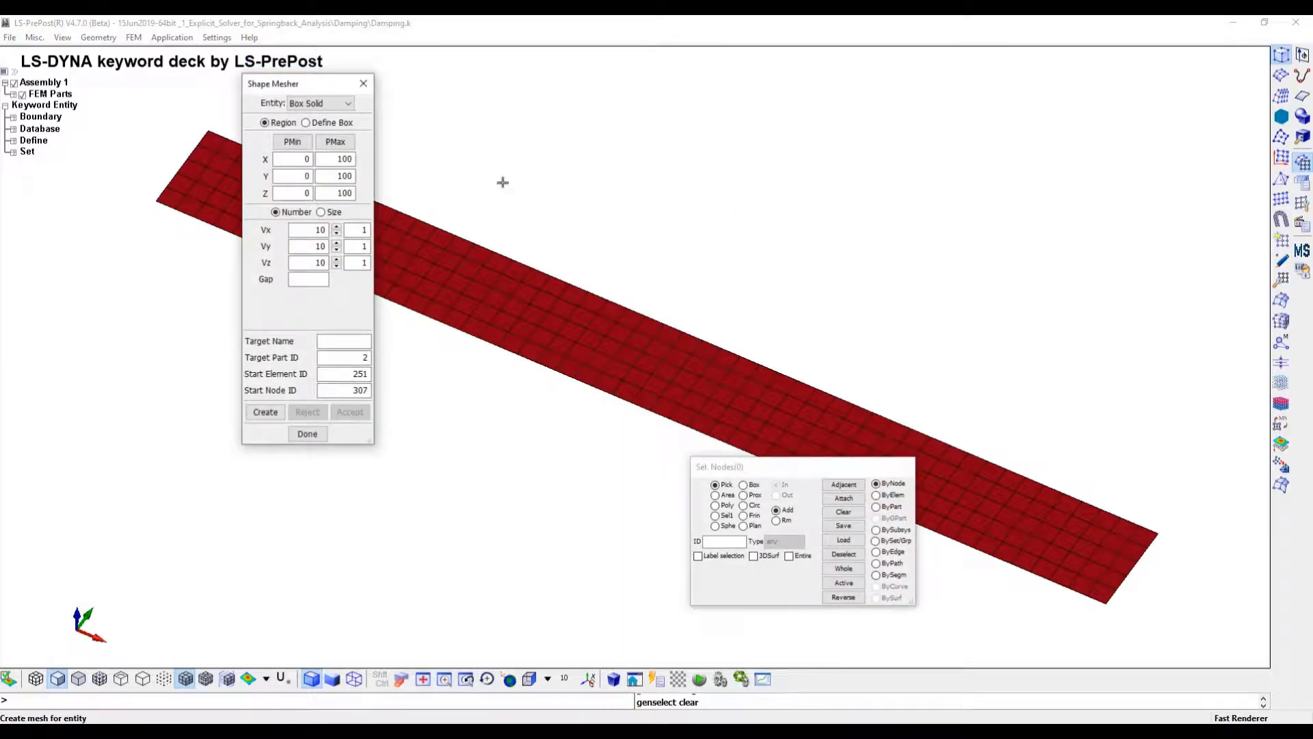
left_click(348, 103)
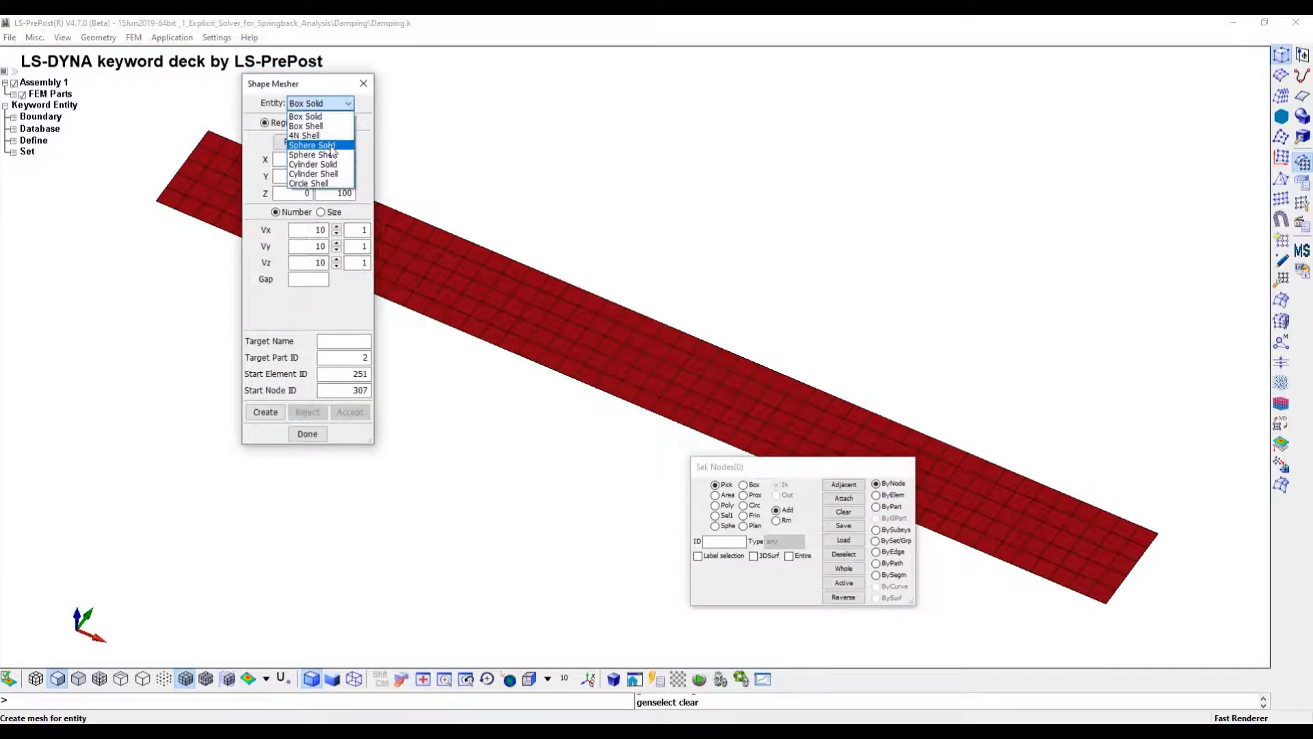
left_click(326, 175)
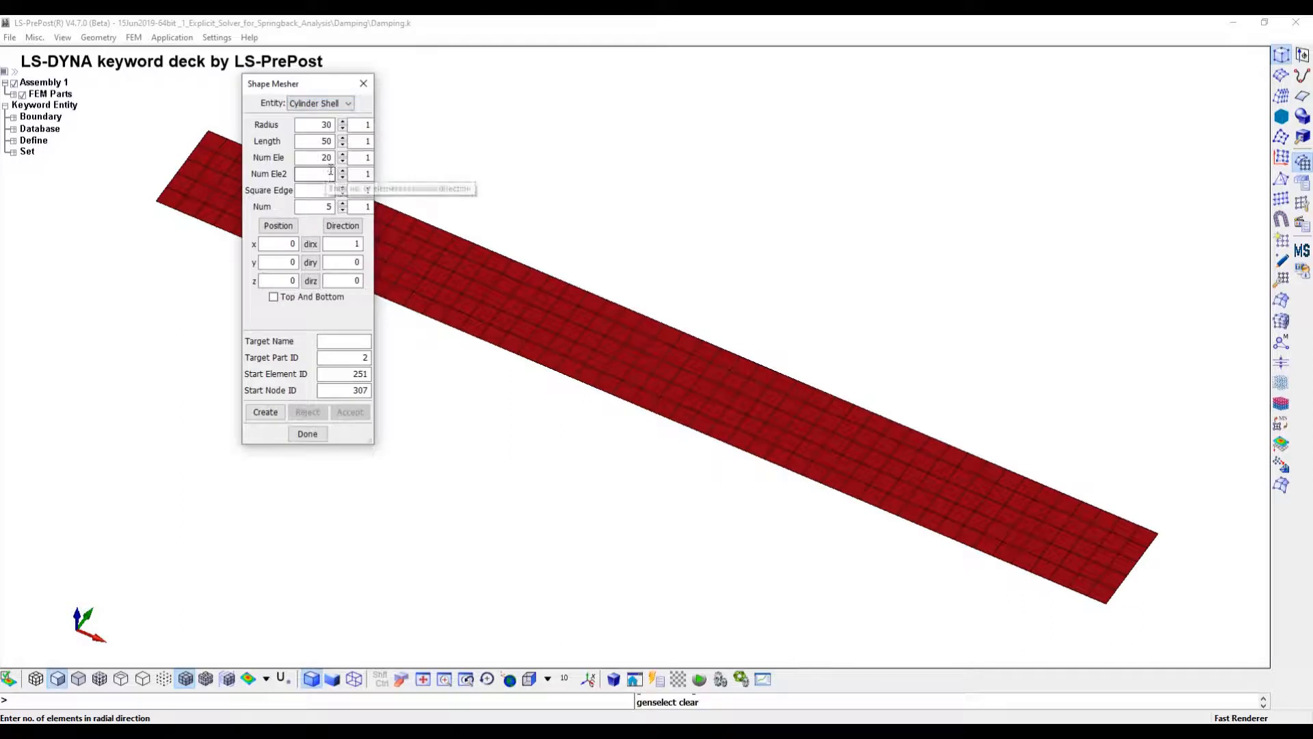
double_click(326, 124)
type("5")
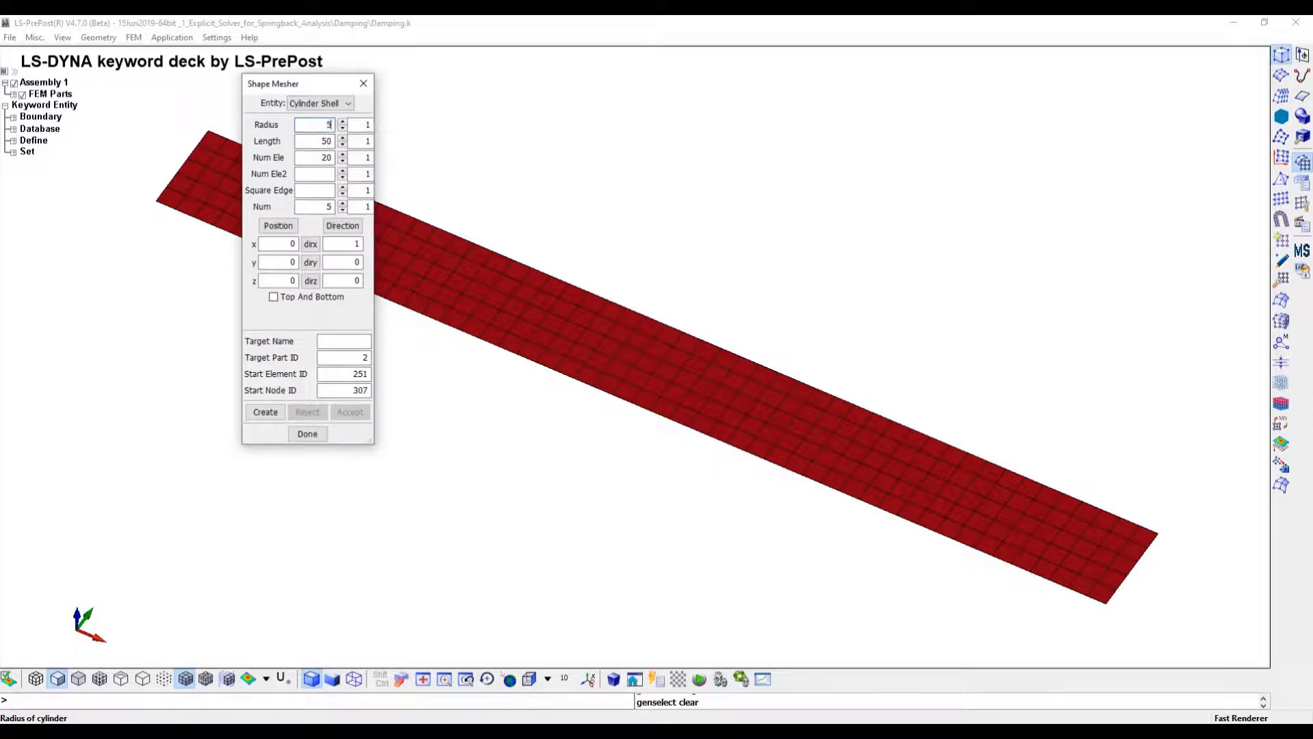
left_click(323, 141)
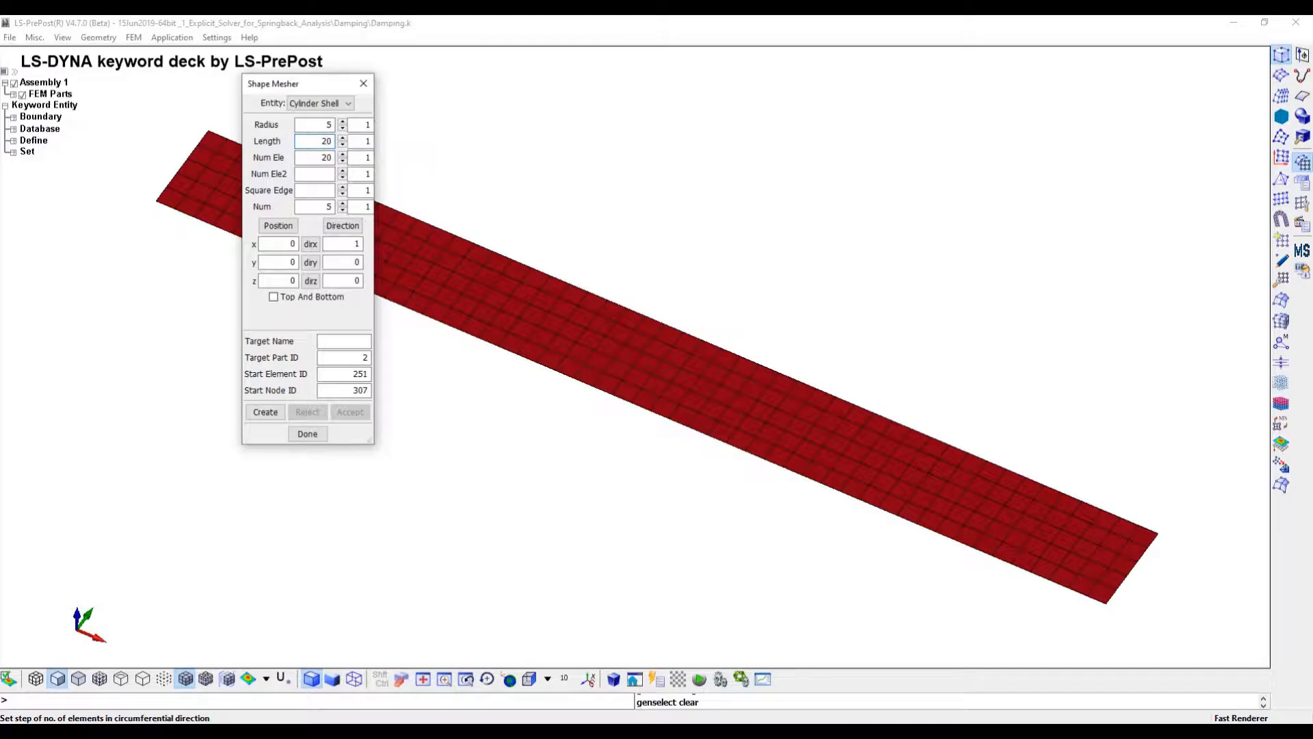
left_click_drag(320, 206, 423, 217)
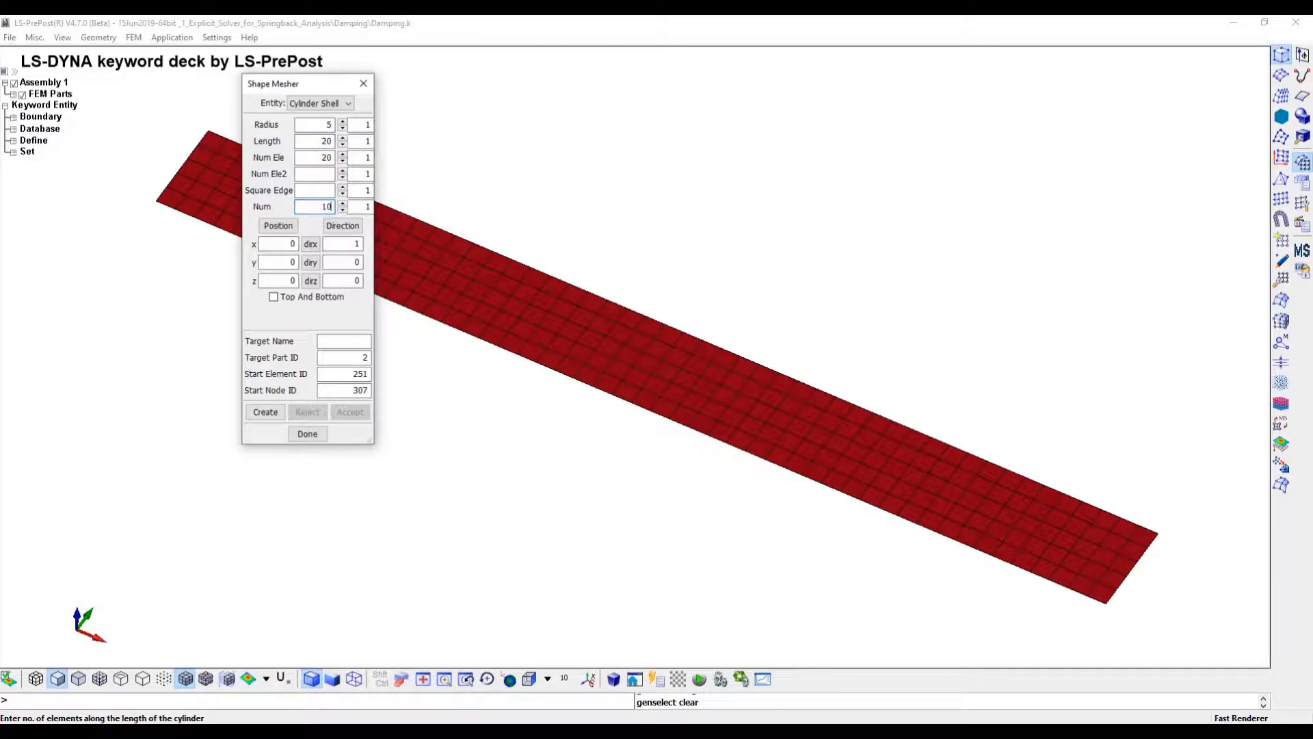
Orient the cylinder along the Y direction (0, 1, 0) and position it at x 50, y -5, z -6
double_click(345, 243)
type("0")
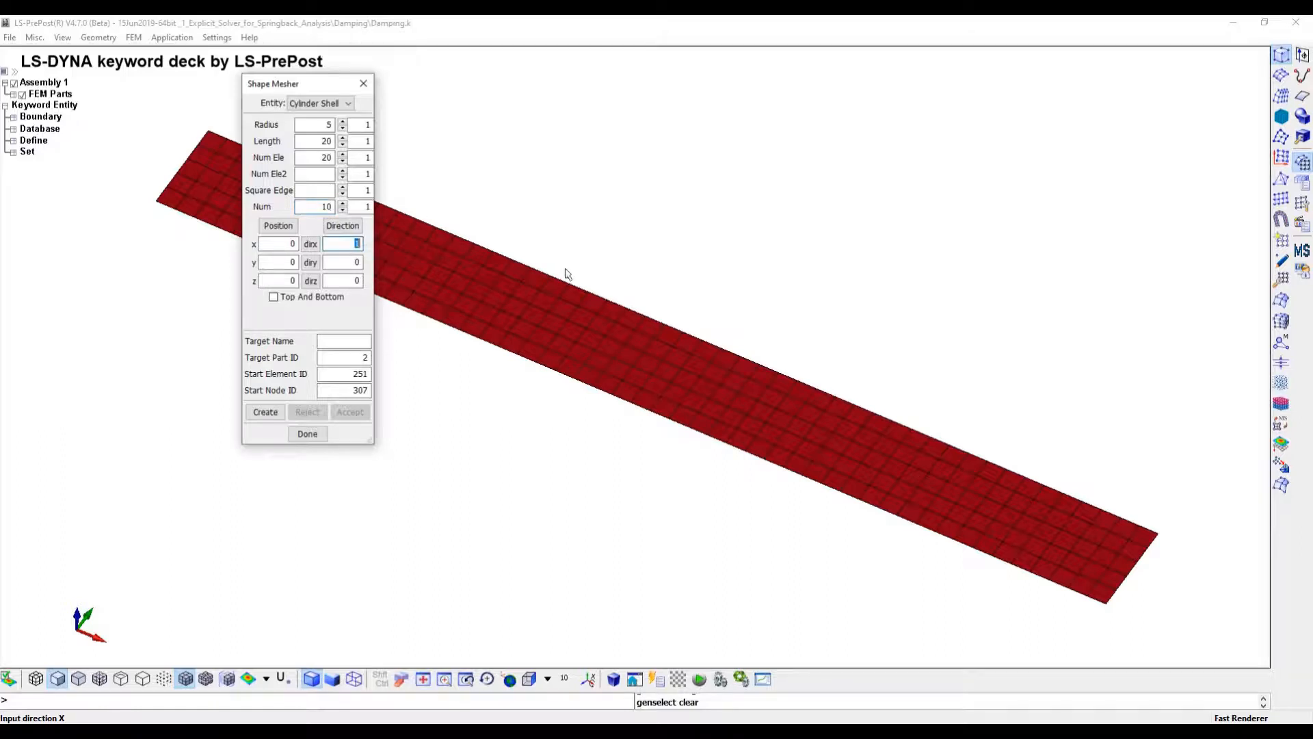
double_click(345, 262)
type("1")
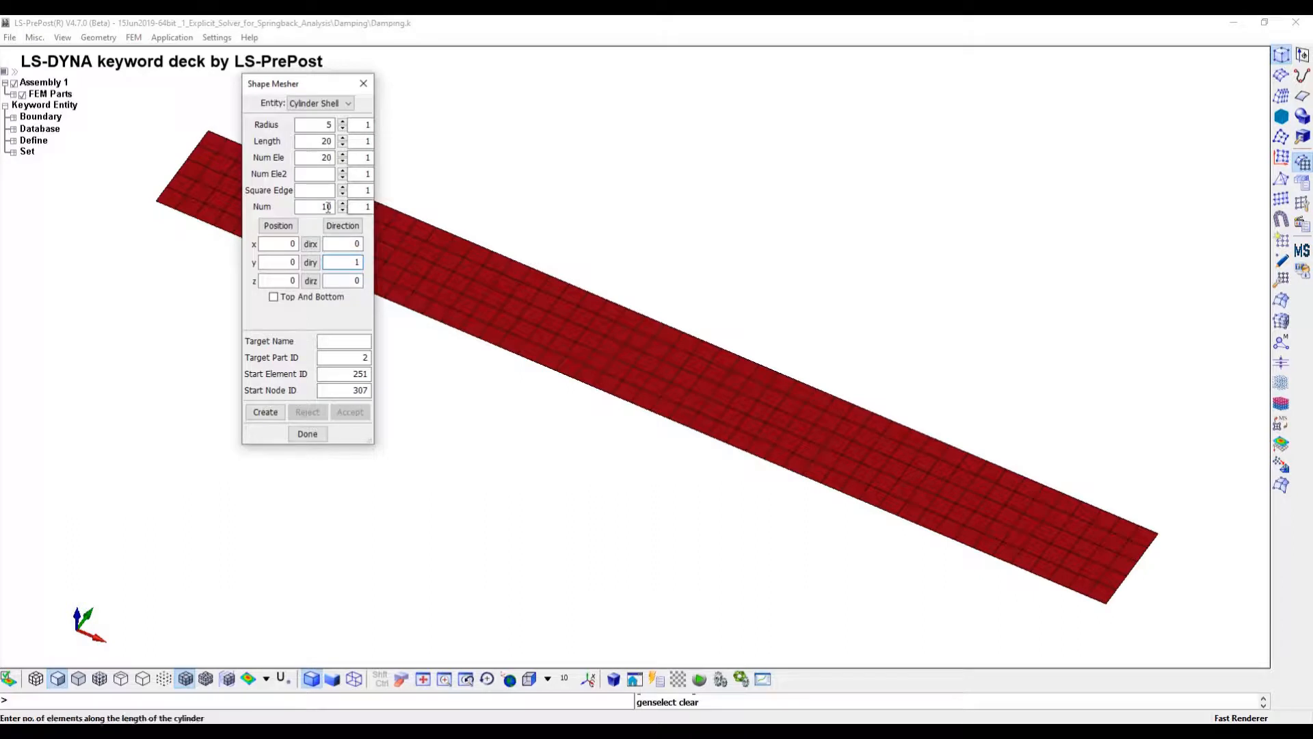
left_click(274, 243)
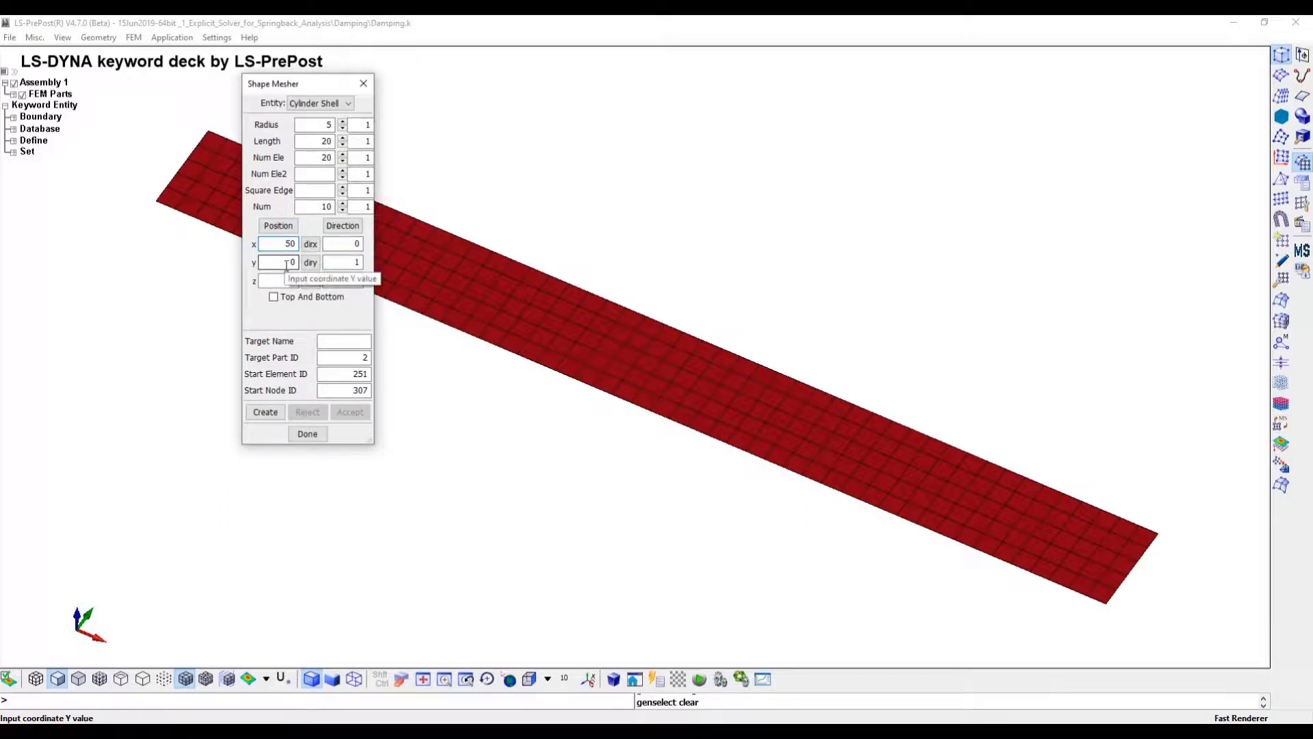
double_click(287, 263)
key("BackSpace")
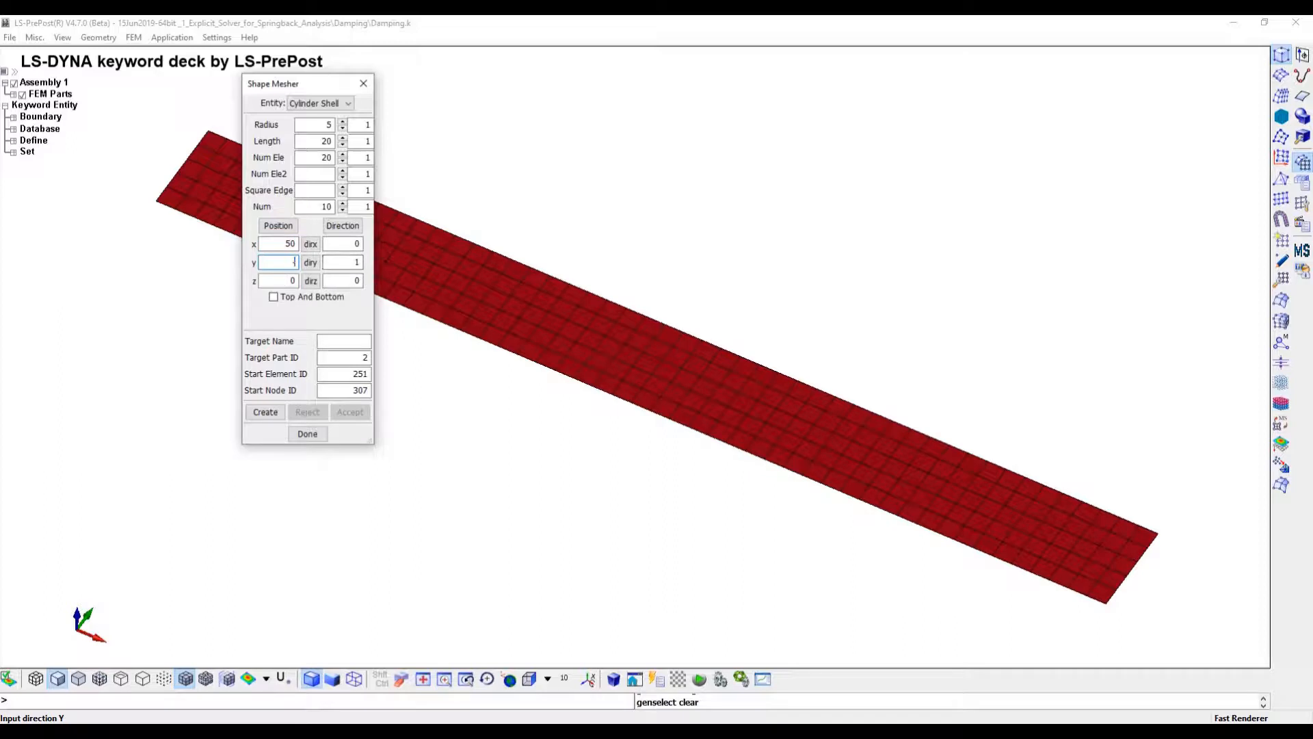
type("-5")
double_click(290, 280)
Name the target part Fixed_Cylinder, then create and accept its mesh
left_click(356, 342)
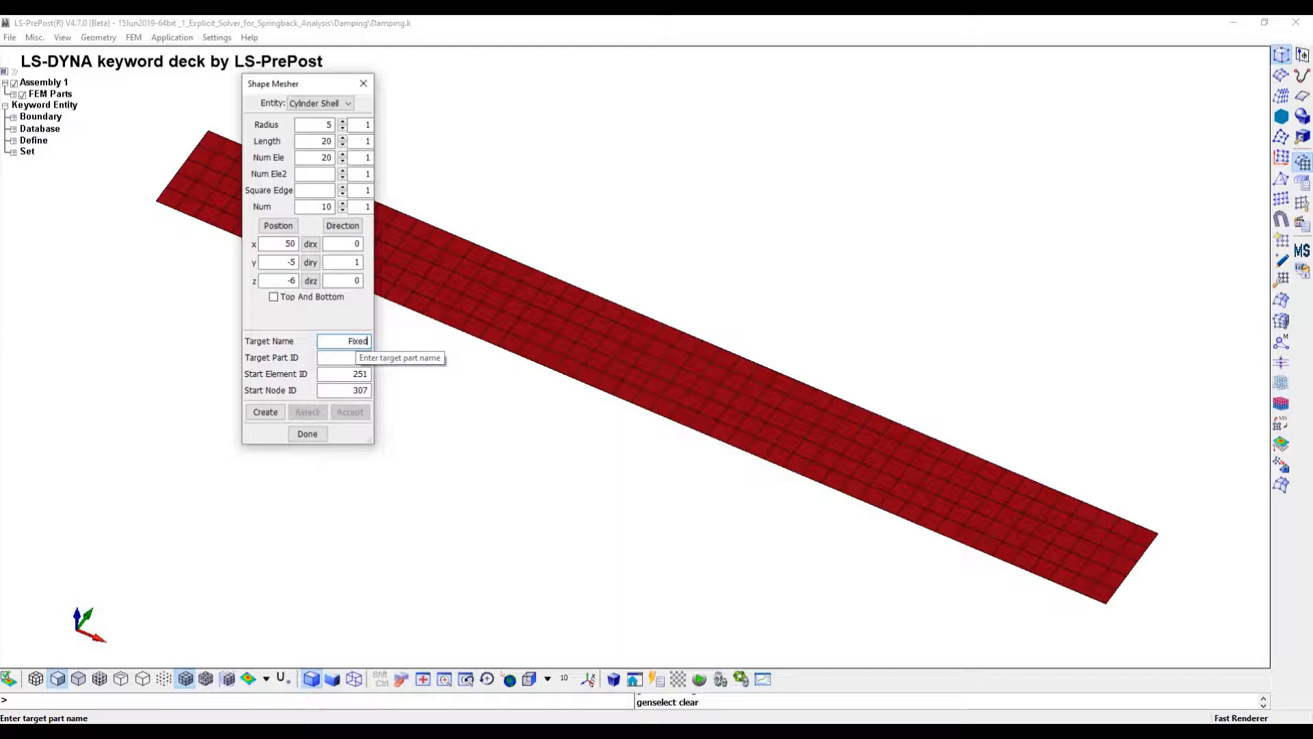
type("Fixed_")
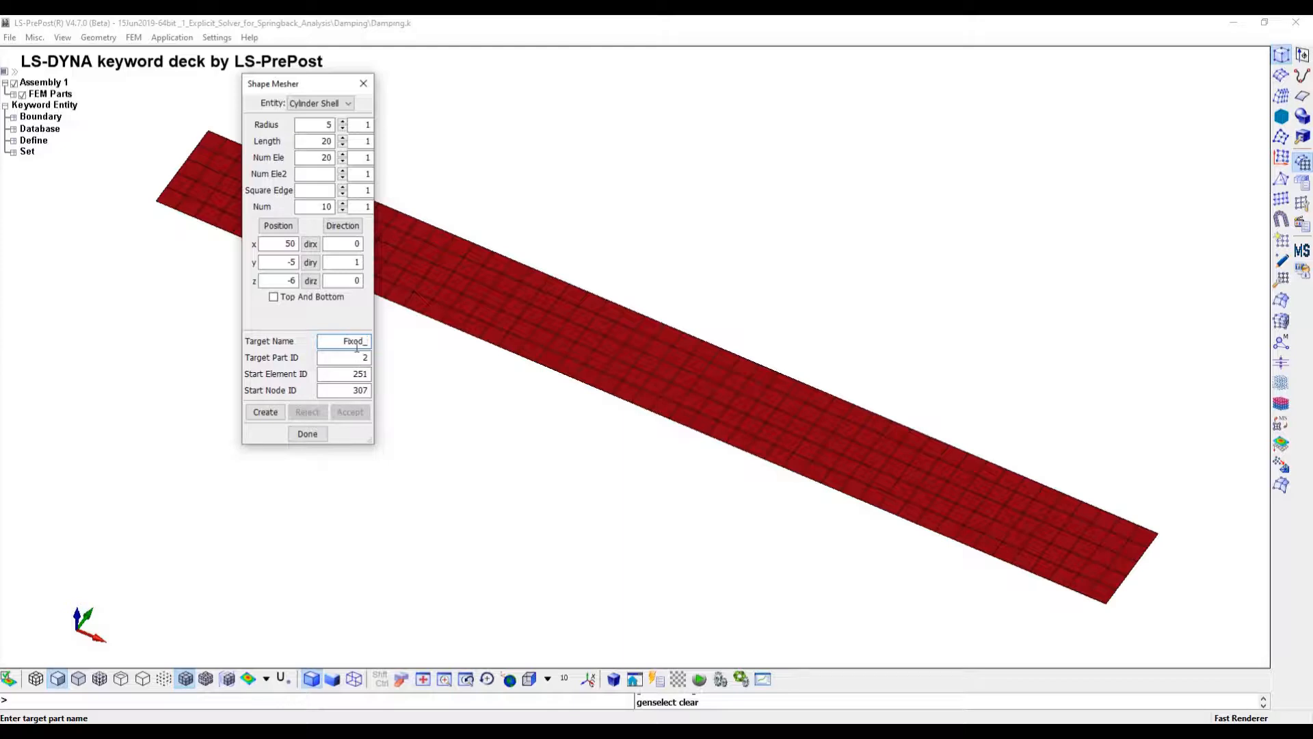
type("Cylinder")
left_click(266, 411)
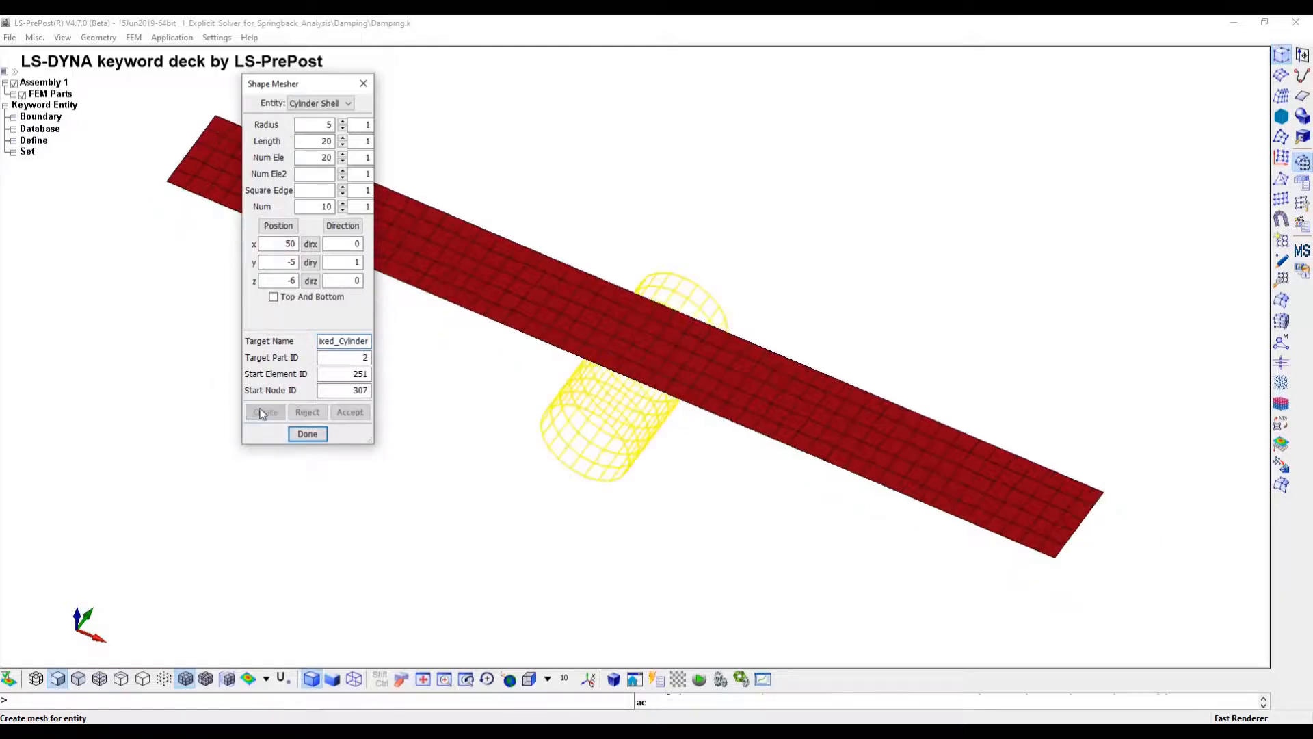
left_click(365, 418)
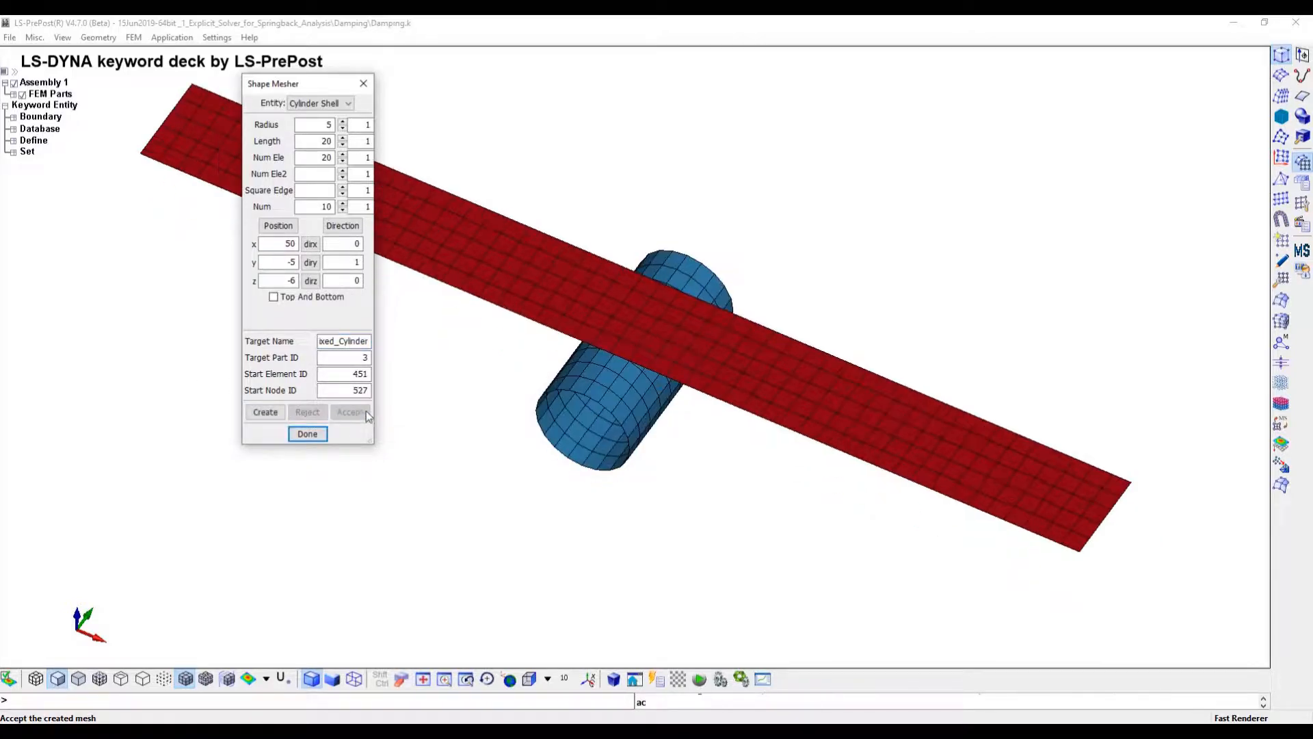
Create and accept a second cylinder shell named Load_Cylinder at x 70, y -5, z 6, then finish shape meshing
left_click(290, 247)
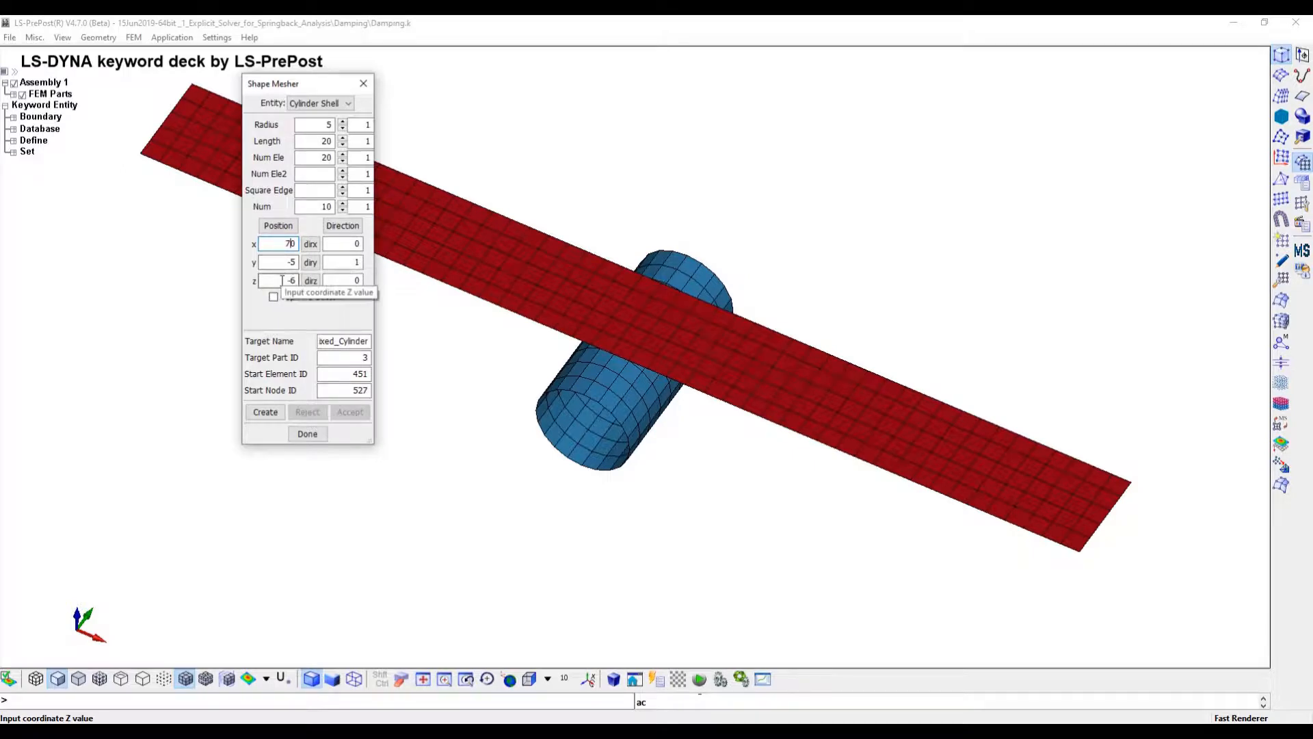
left_click_drag(283, 281, 494, 337)
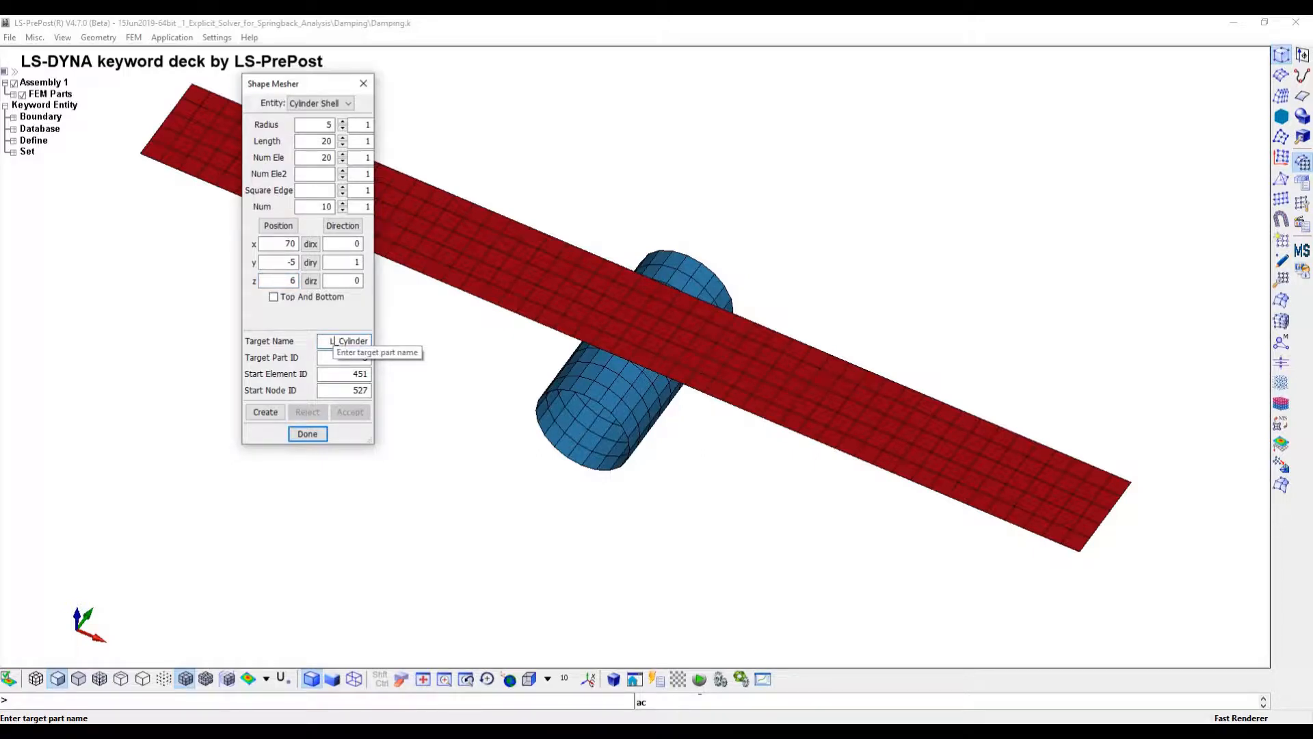
type("ad")
left_click(267, 412)
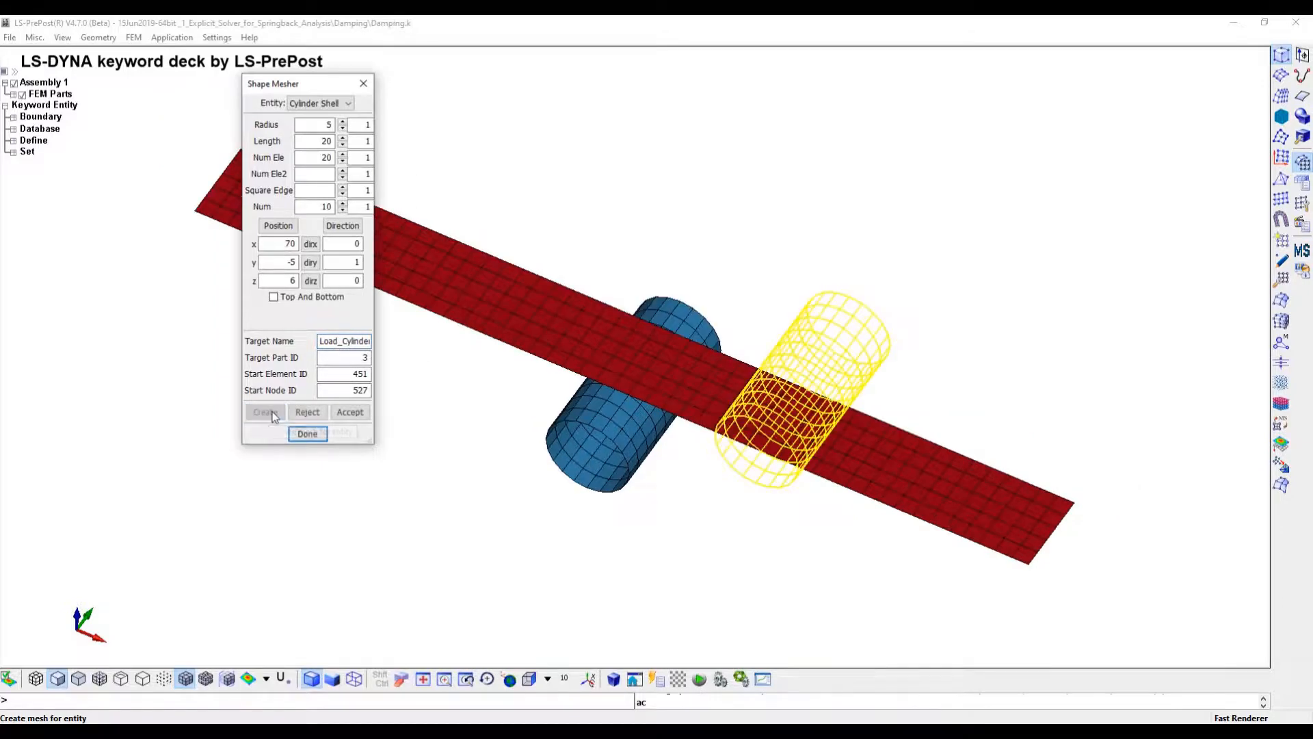
left_click(350, 413)
left_click(307, 433)
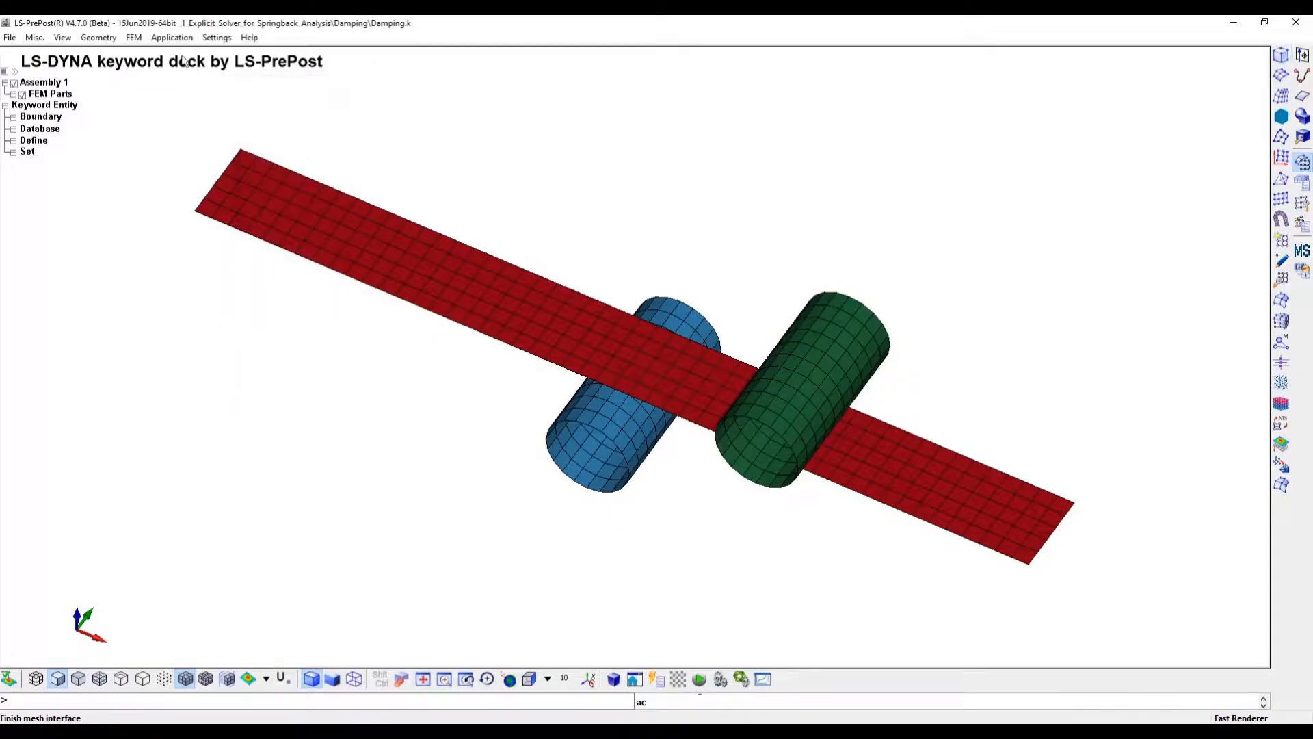
List all keywords in the Keyword Manager and open the MAT 020-RIGID material for input
left_click(133, 38)
mouse_move(177, 73)
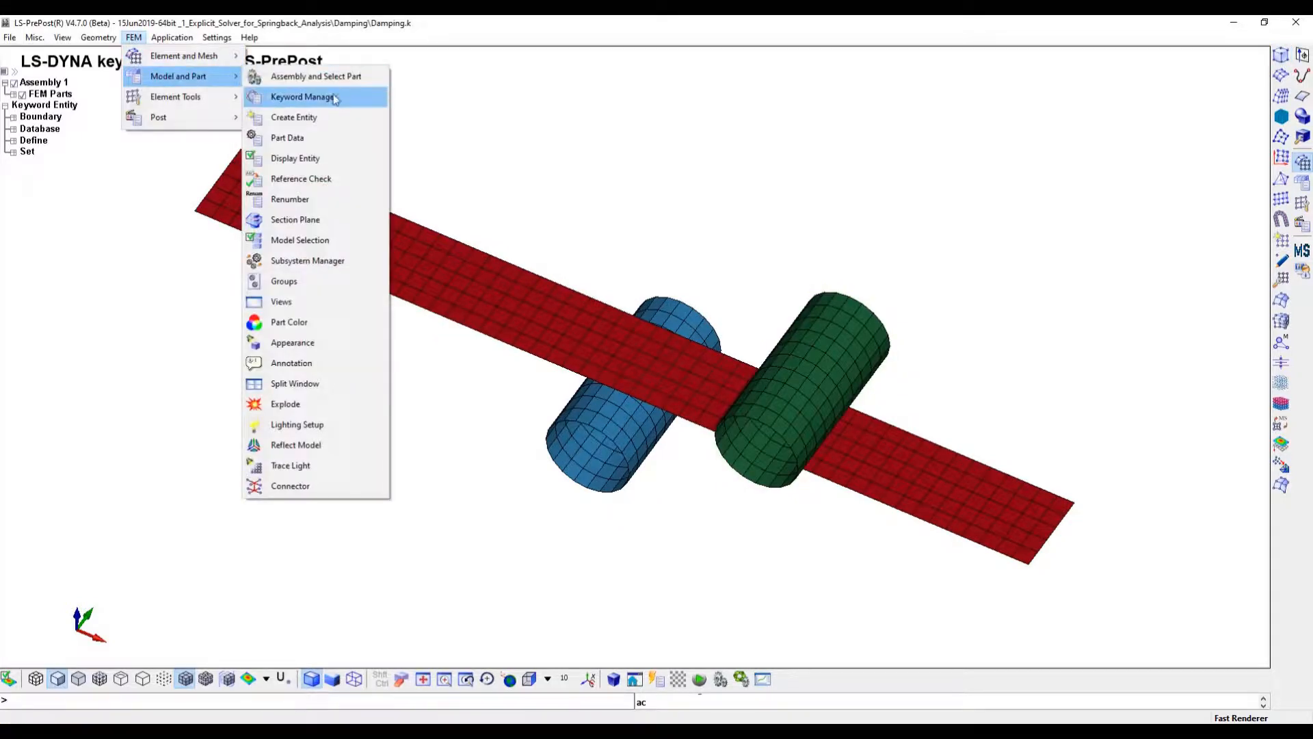
left_click(308, 97)
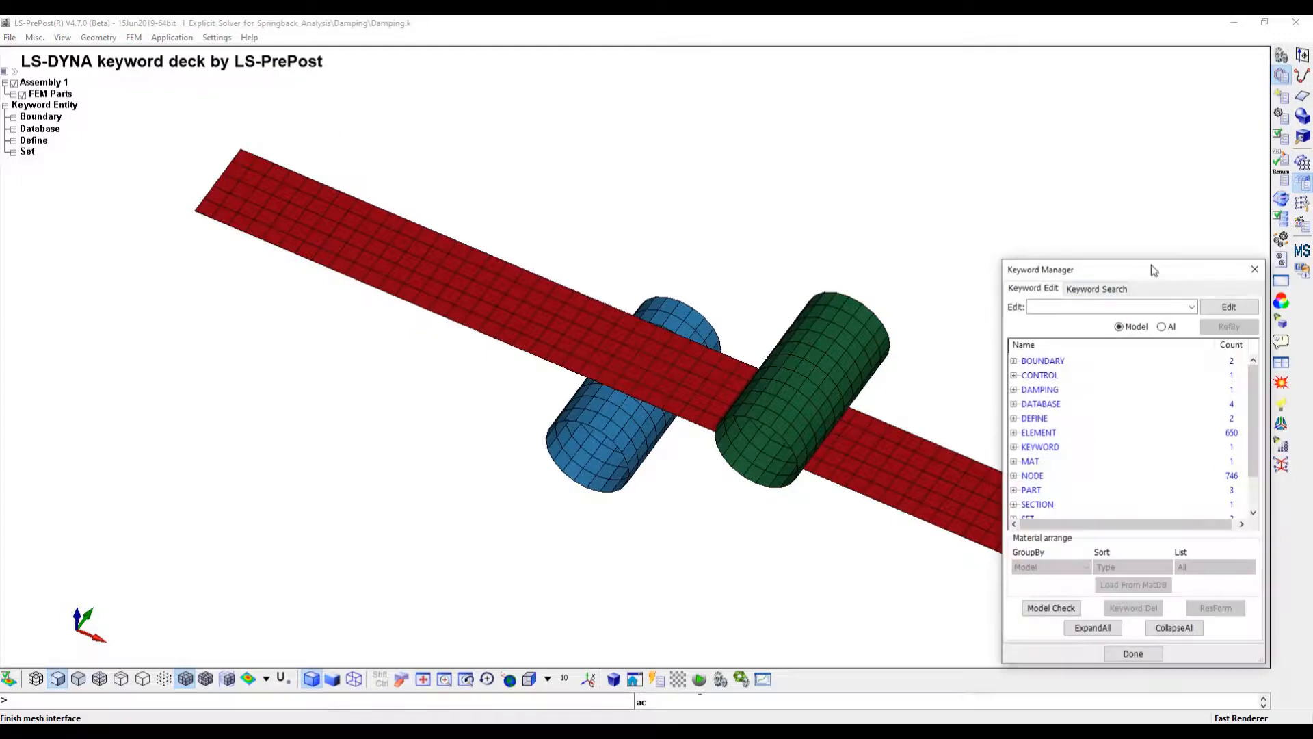
left_click_drag(1153, 268, 309, 104)
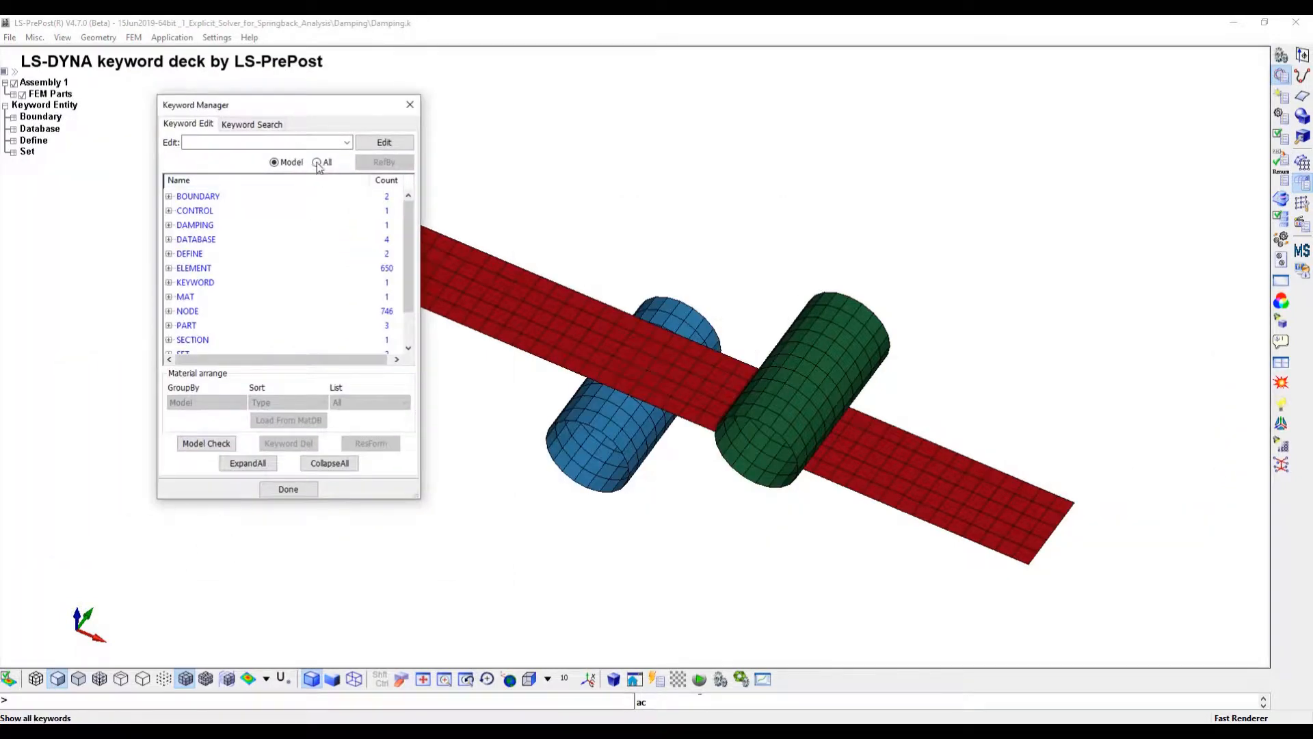
left_click(317, 163)
scroll(260, 212, "down", 8)
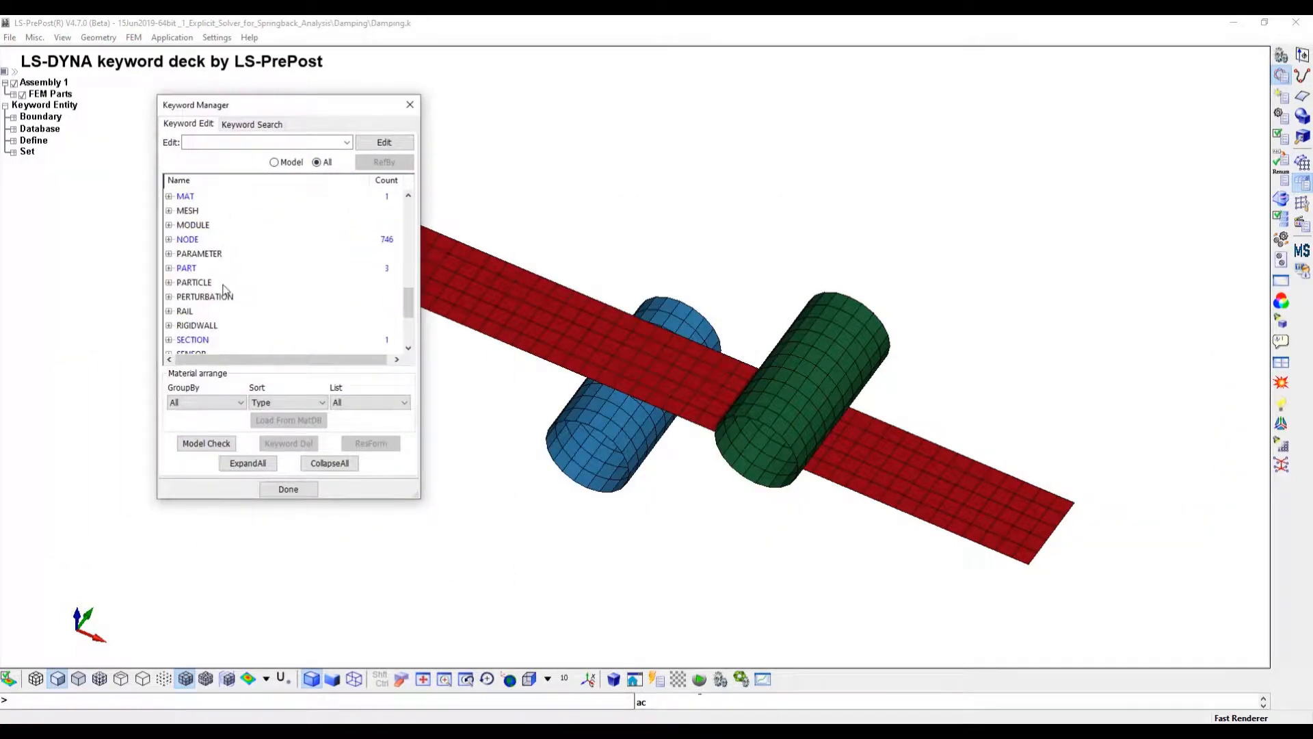
left_click(169, 197)
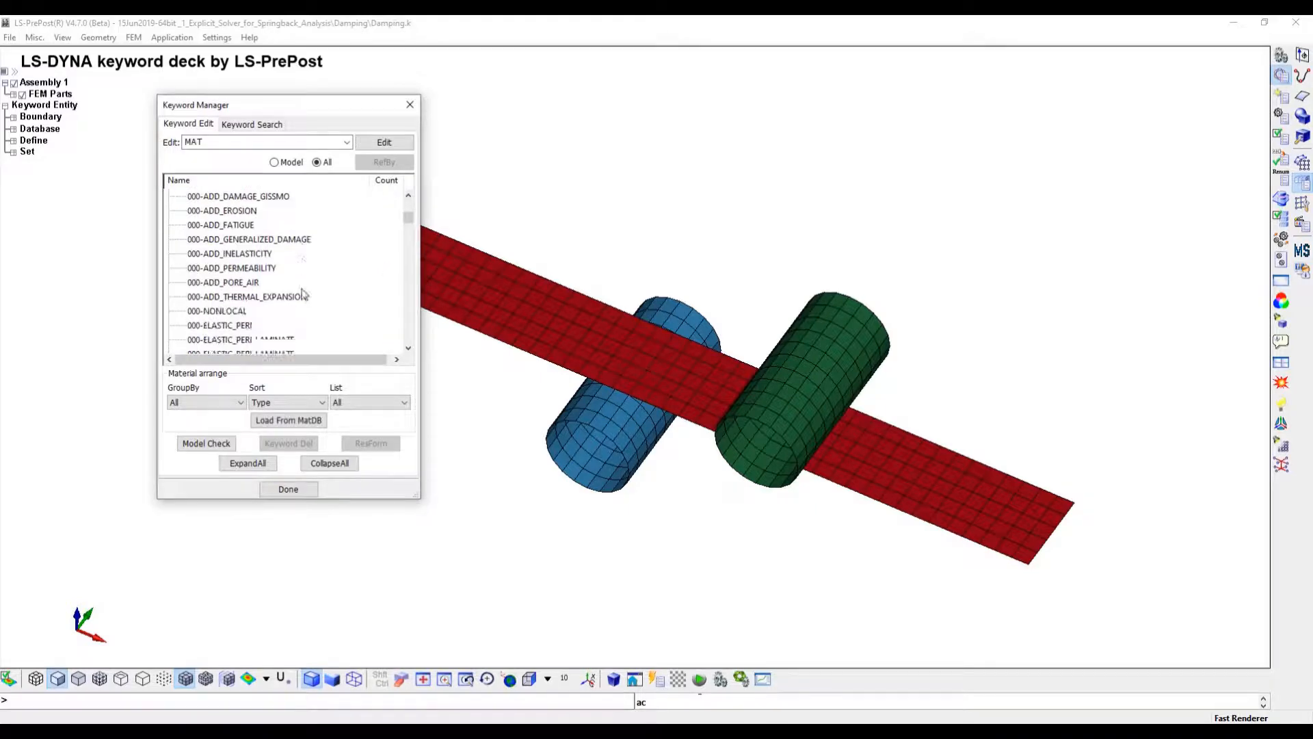
scroll(302, 294, "down", 3)
scroll(300, 295, "down", 8)
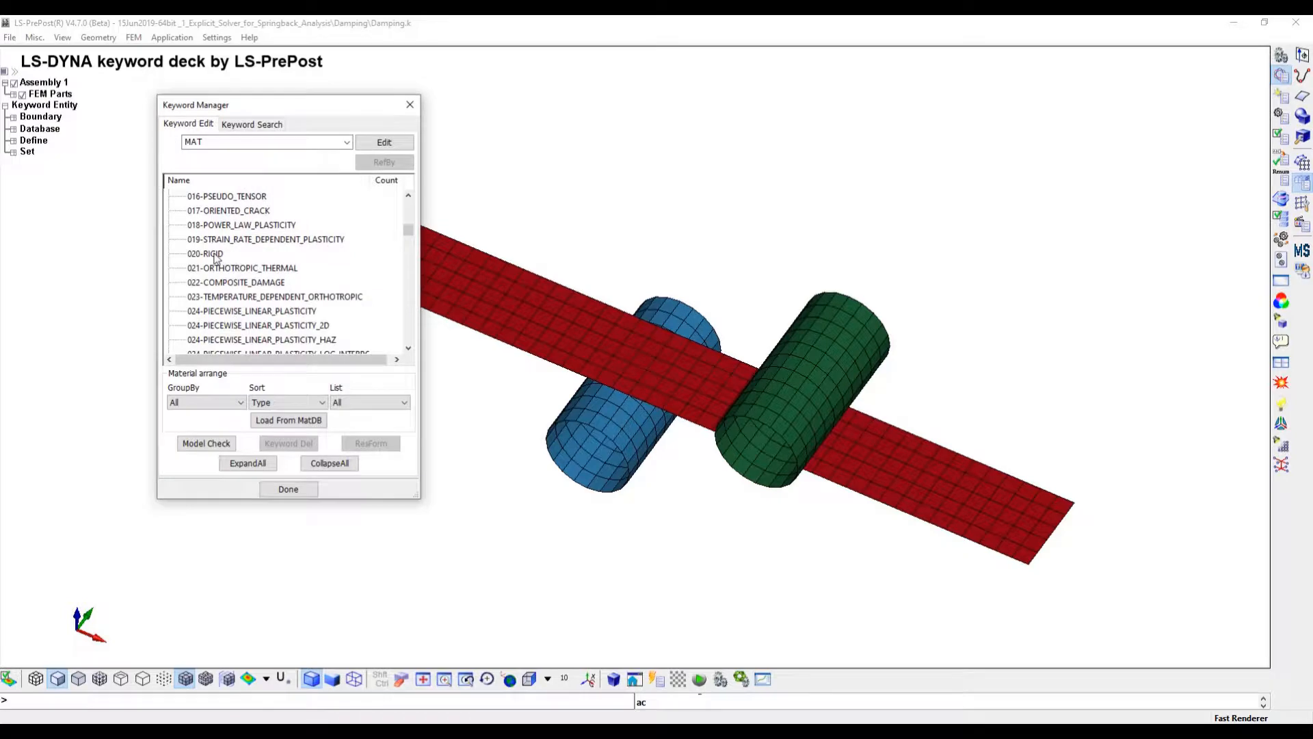
double_click(219, 255)
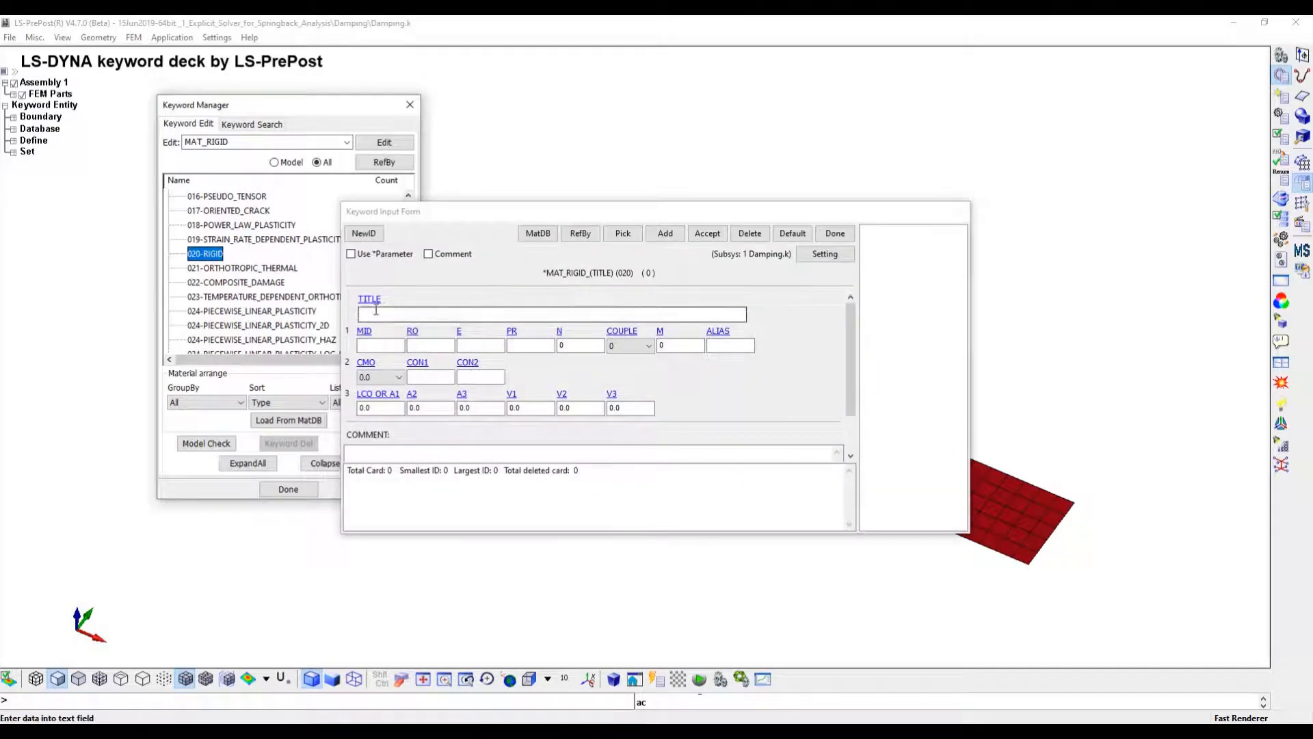
Define a new rigid material titled Rigid_Fix with density 7.8e-9, Young's modulus 200000 and Poisson's ratio 0.3
left_click(365, 234)
left_click(385, 319)
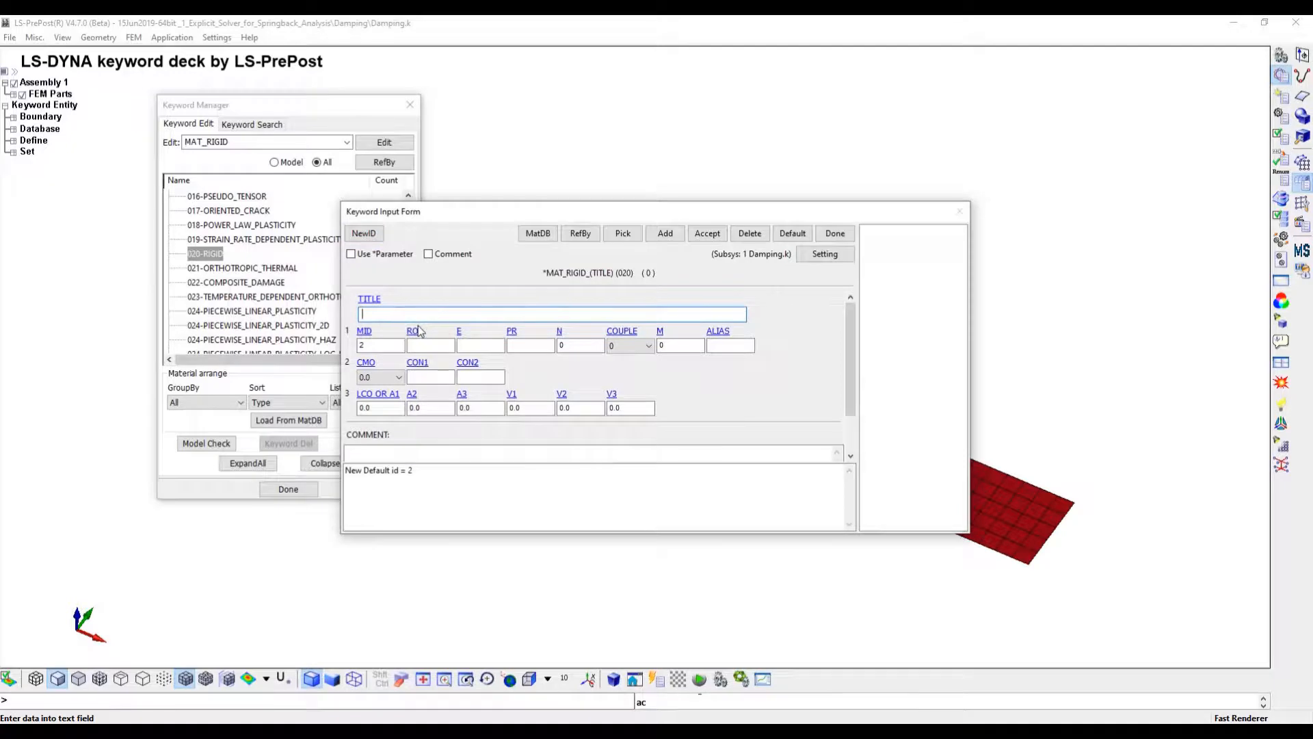
type("Rigid_Fix")
left_click(421, 345)
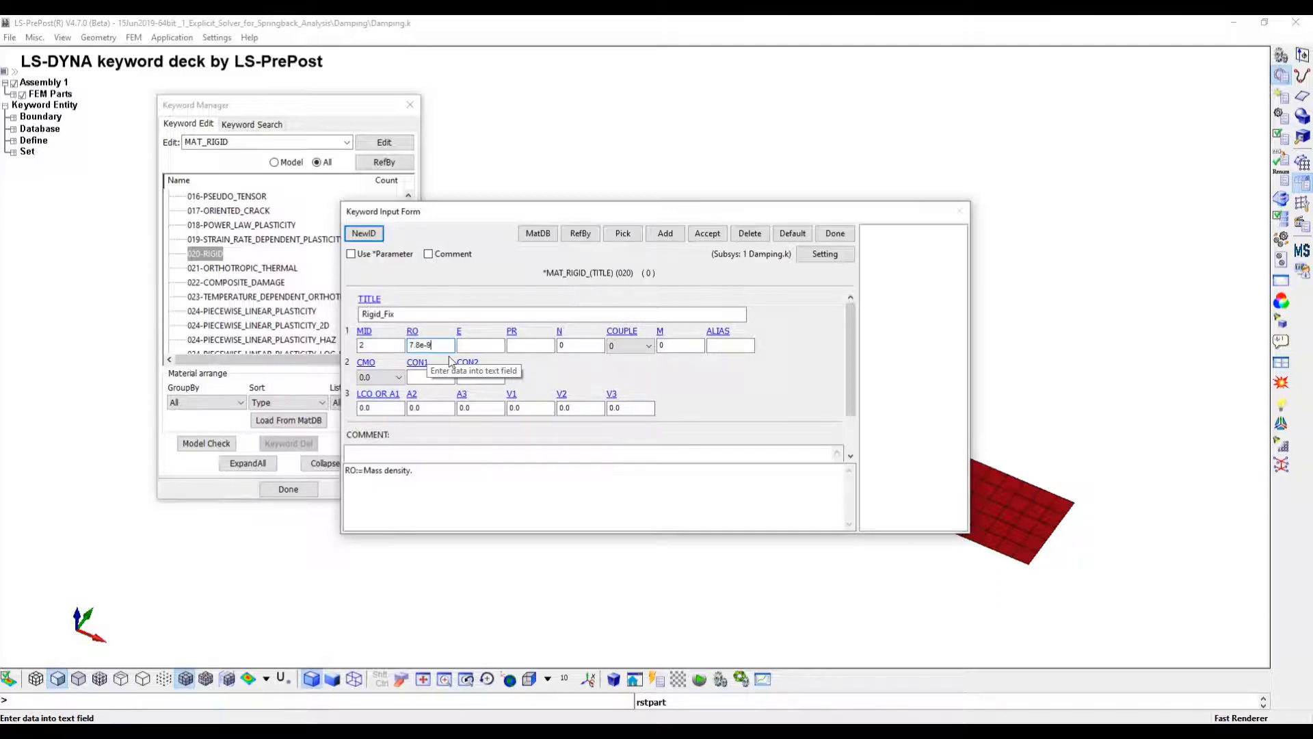
left_click(483, 345)
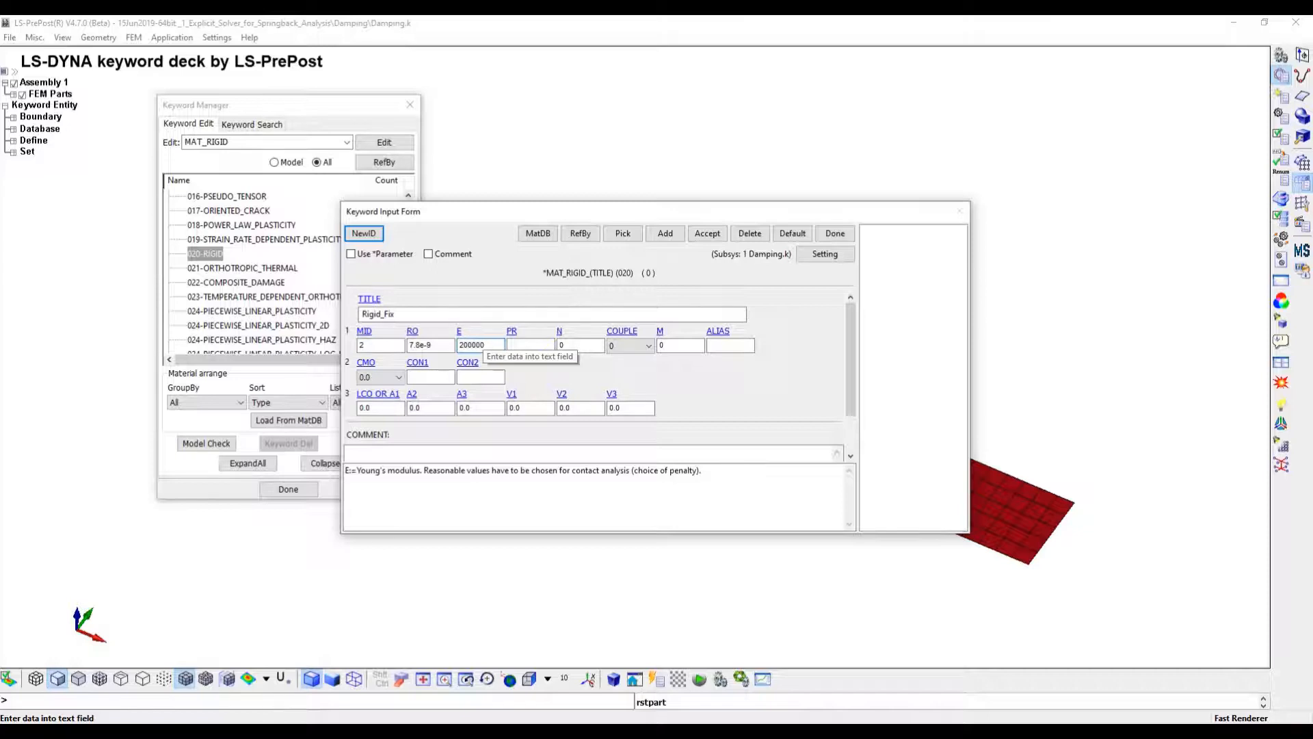
left_click(522, 346)
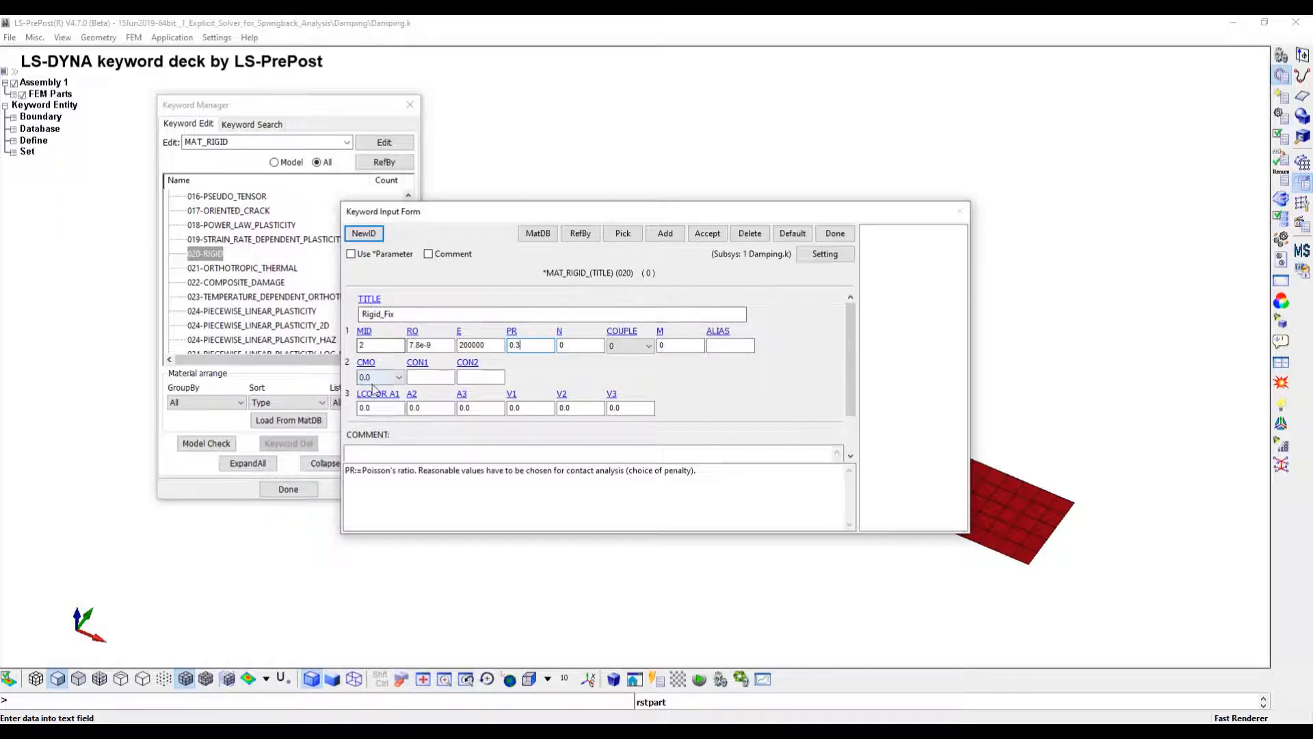
Constrain Rigid_Fix in global directions with CMO 1.0, CON1 7 and CON2 7, and accept the material
left_click(398, 378)
left_click(364, 411)
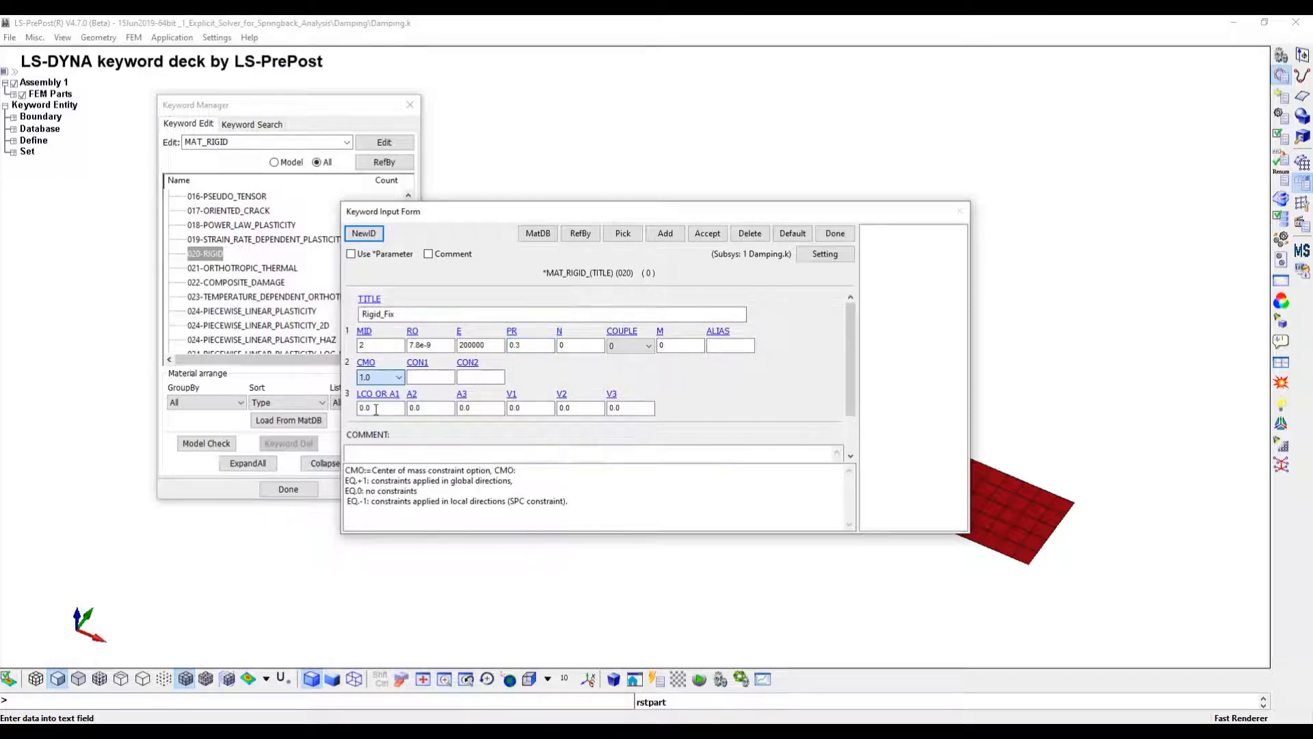
left_click(430, 377)
left_click(478, 377)
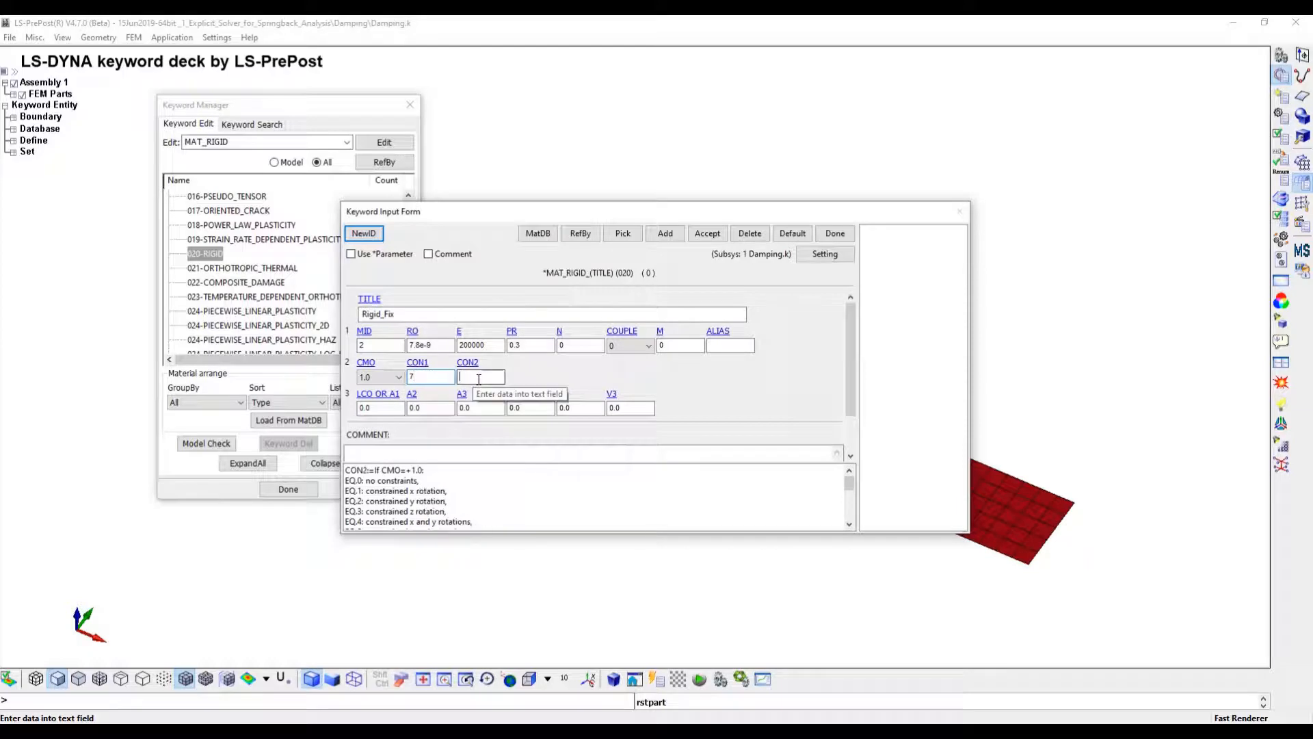
type("7")
left_click(707, 233)
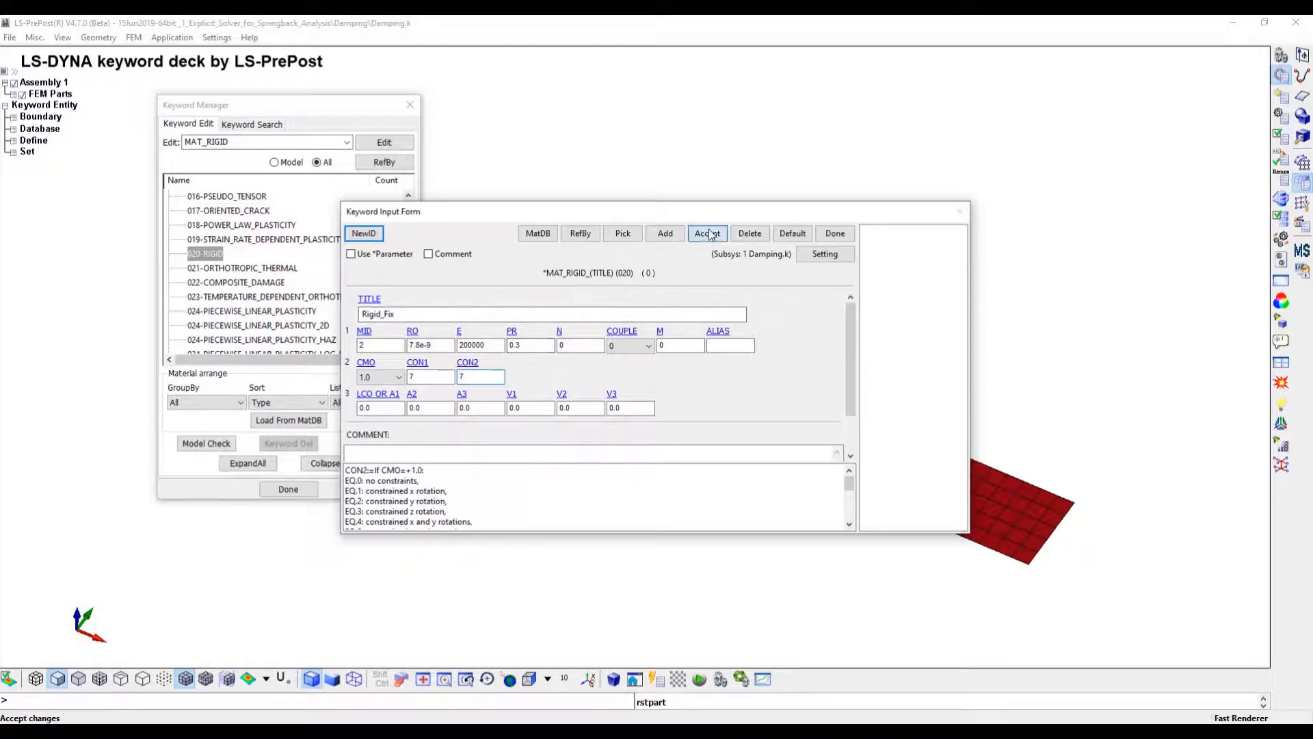
Add a second rigid material titled Rigid_Load with density 7.8e-9, Young's modulus 200000 and Poisson's ratio 0.3
left_click(662, 234)
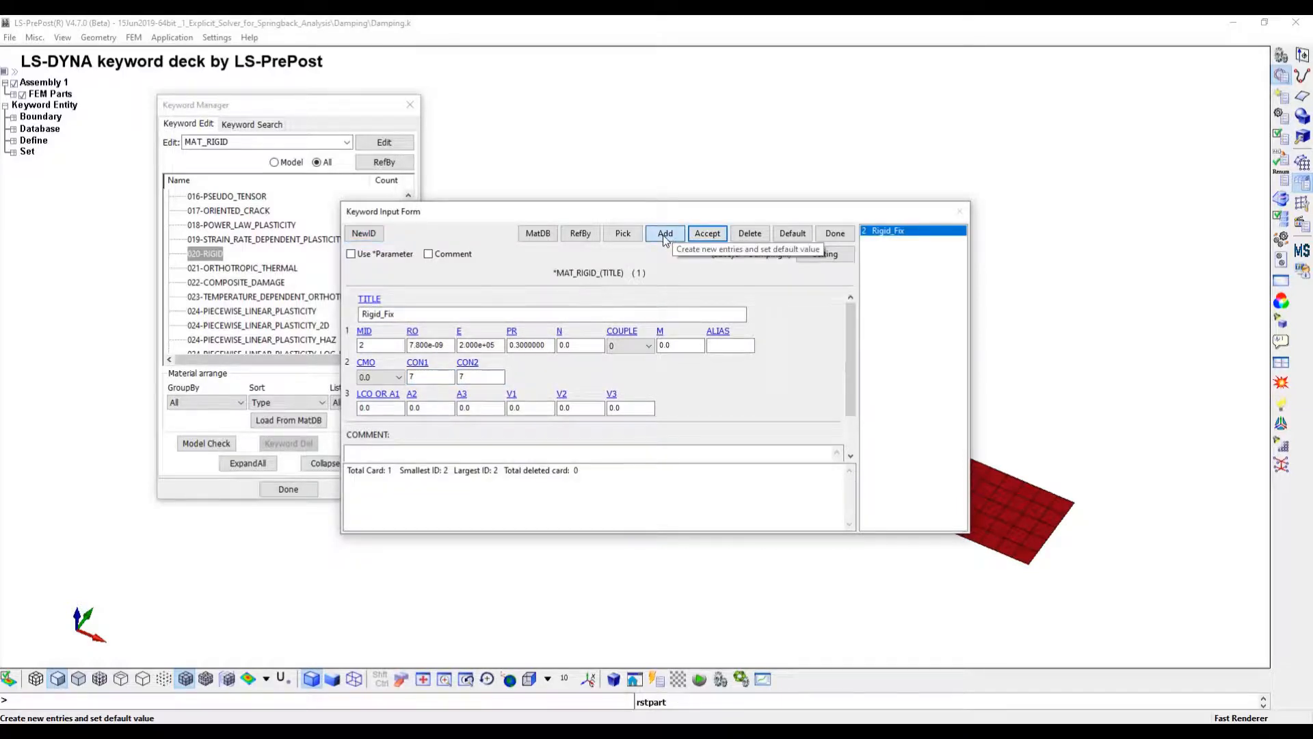
left_click(415, 314)
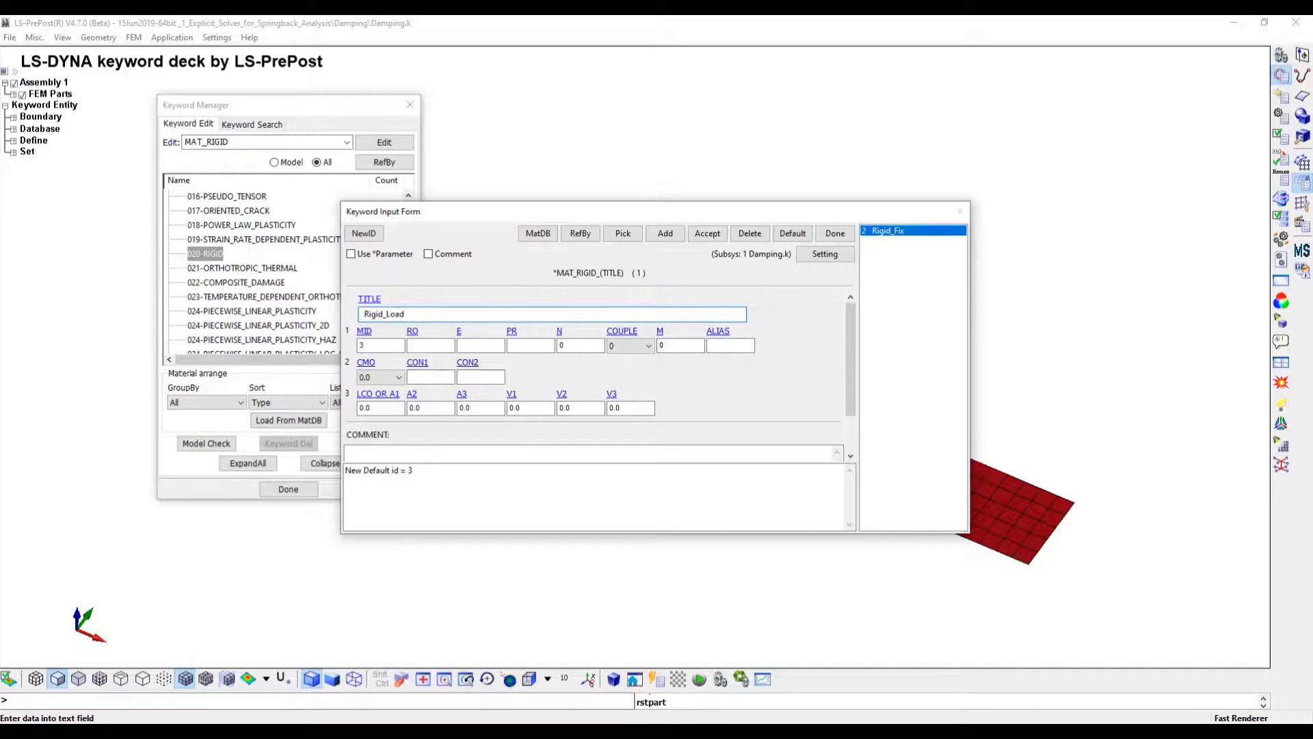
left_click(415, 346)
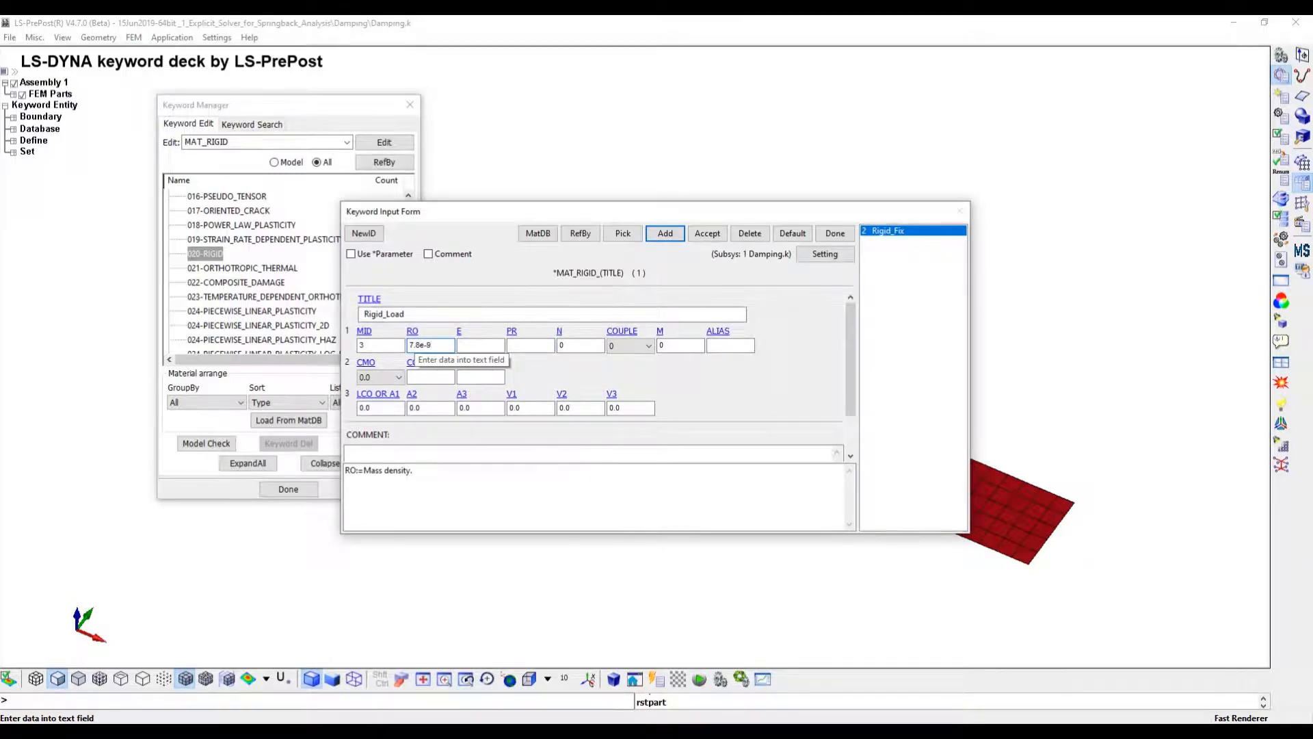
type("7.8e-9")
left_click(483, 345)
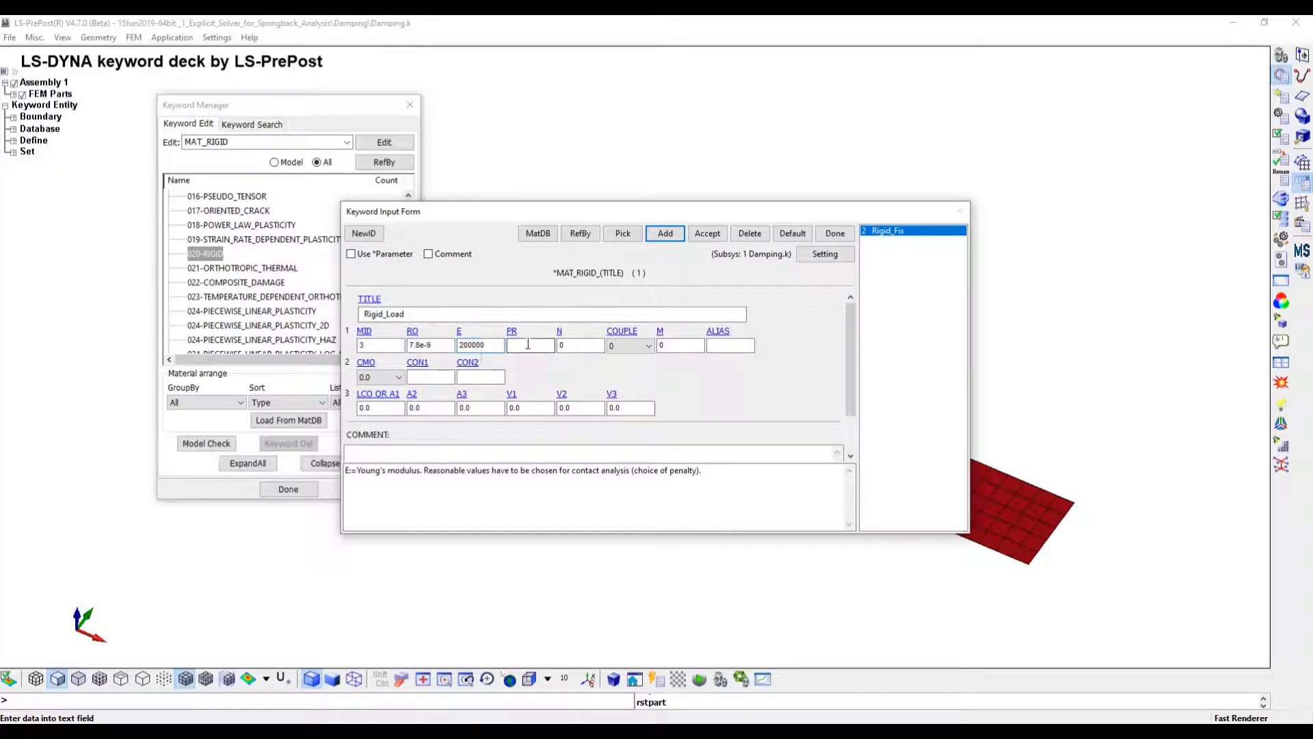
left_click(527, 345)
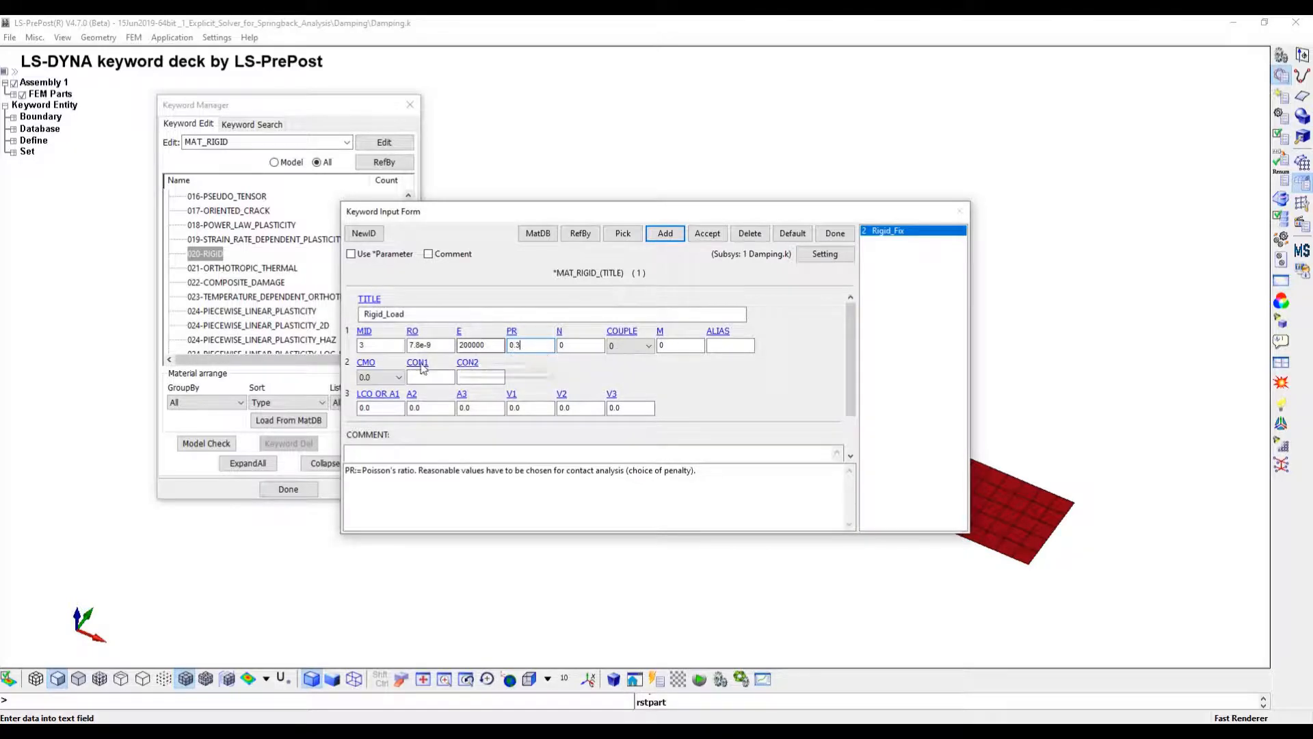
Constrain Rigid_Load with CMO 1.0, CON1 4 and CON2 7, then accept it and close the material form
left_click(381, 377)
left_click(368, 412)
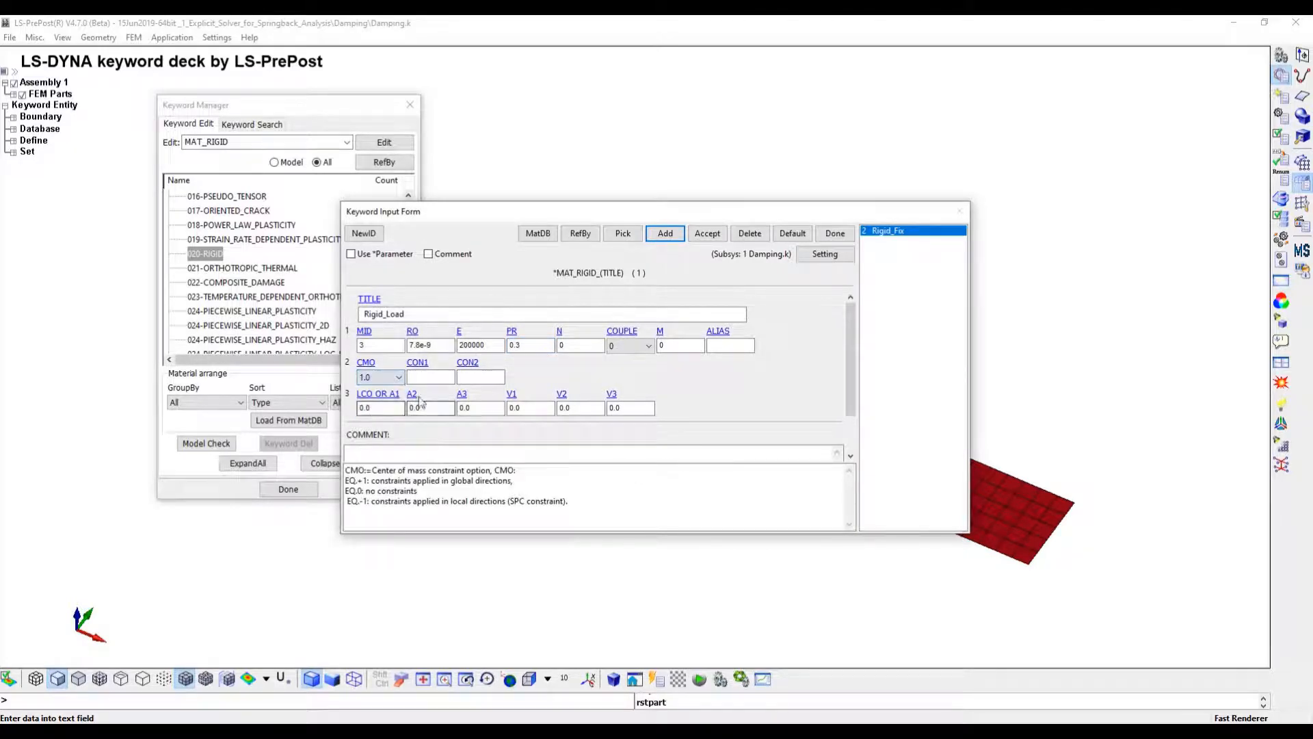
left_click(432, 376)
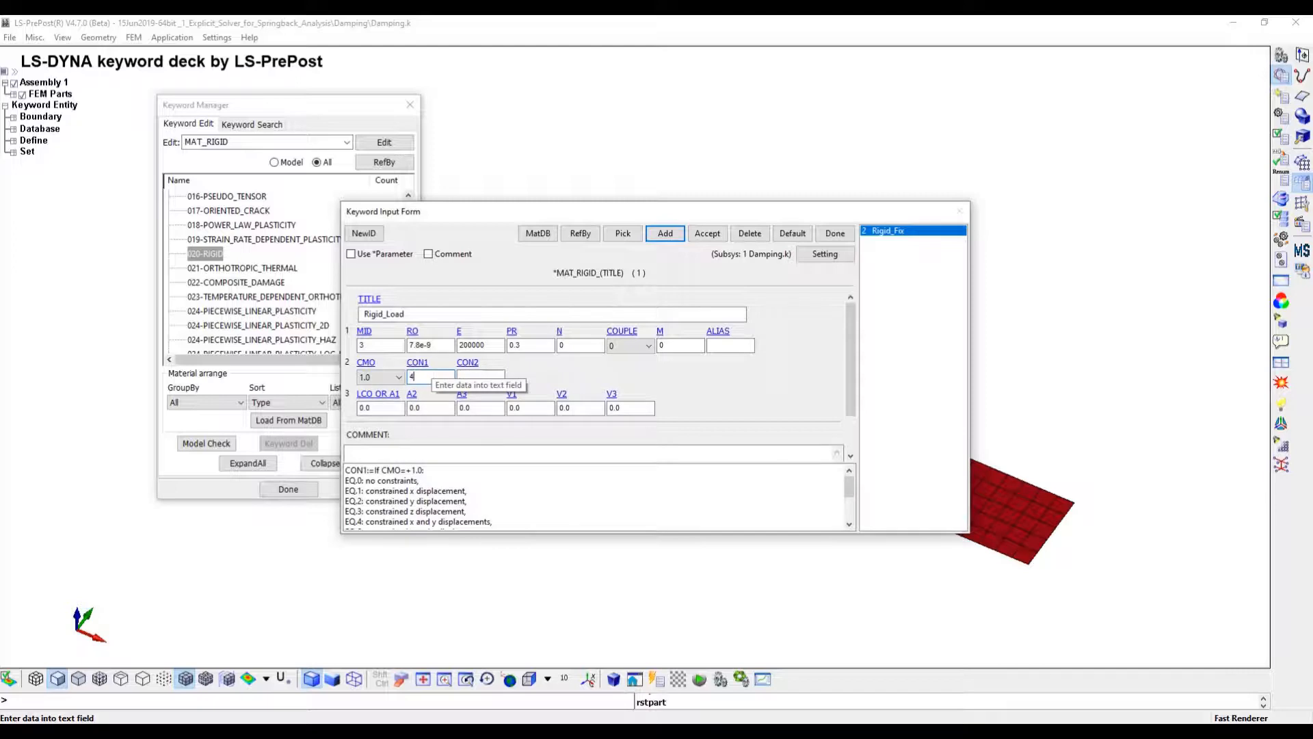
left_click(477, 376)
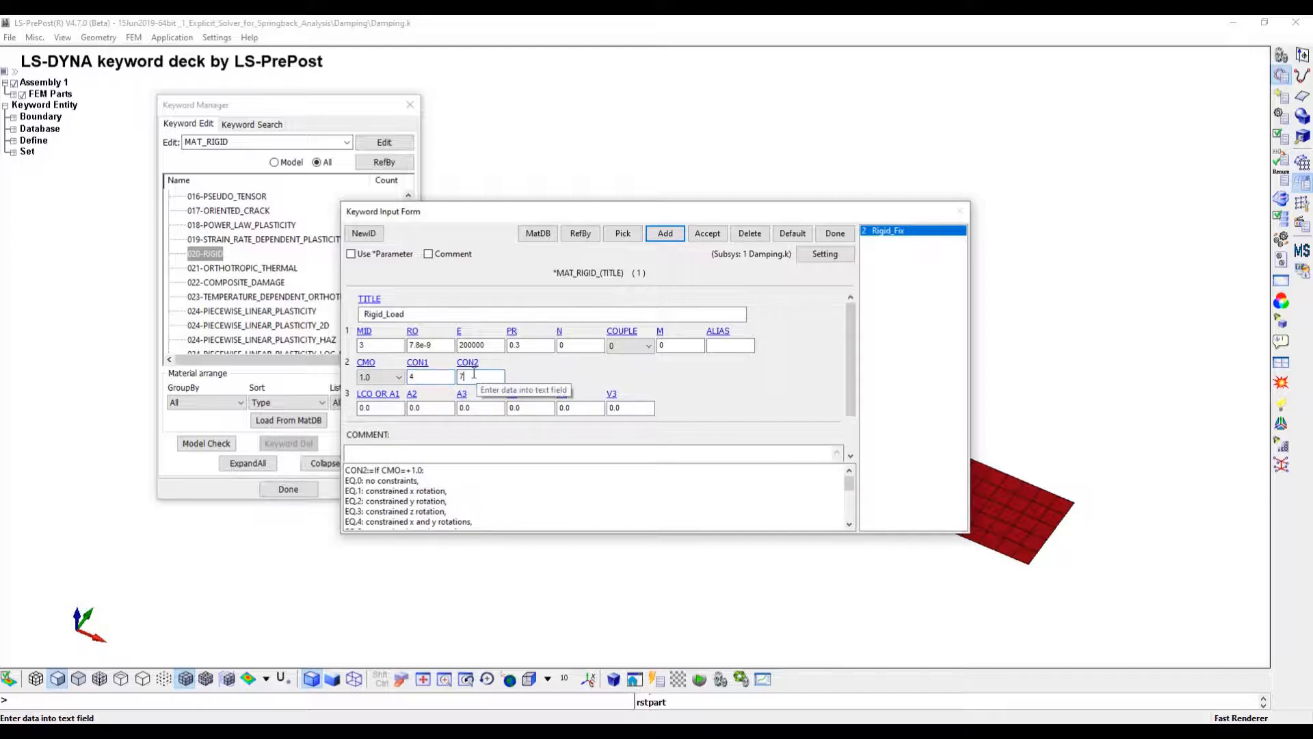
left_click(707, 233)
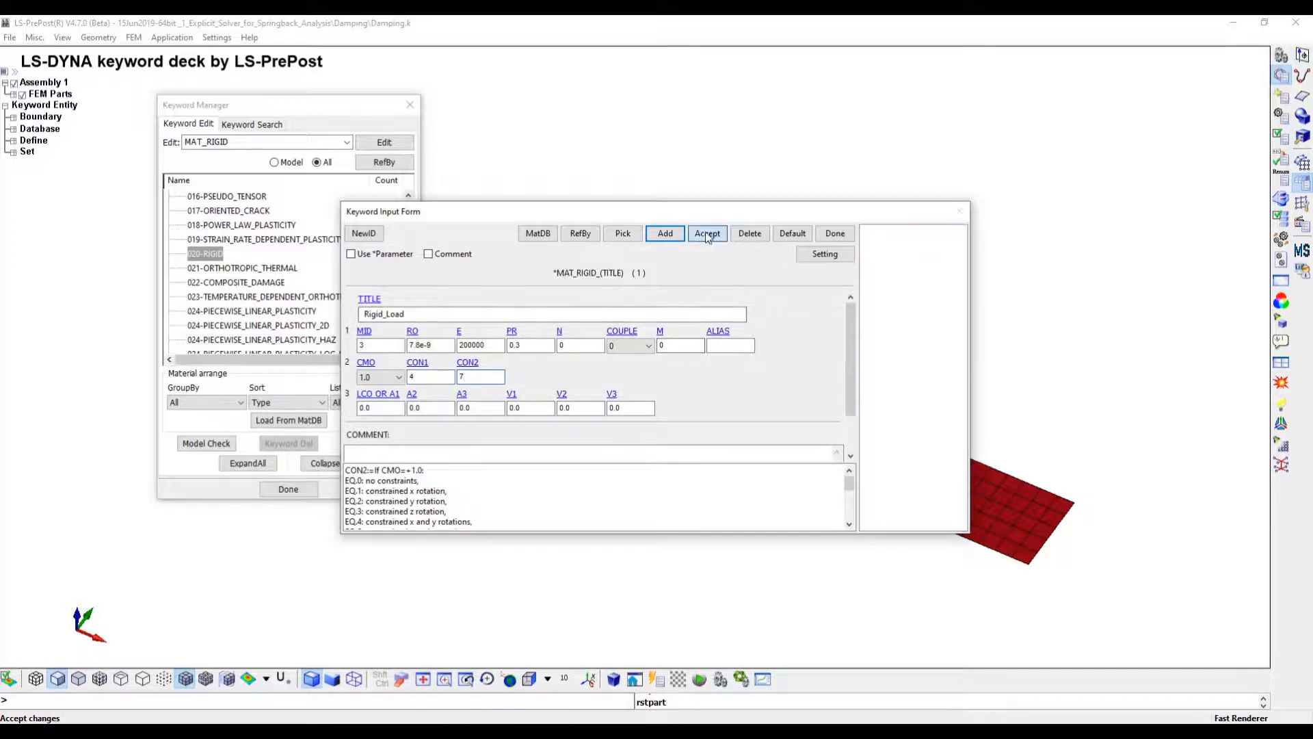
left_click(835, 233)
Collapse the MAT group and limit the Keyword Manager list to keywords used in the model
scroll(214, 258, "up", 5)
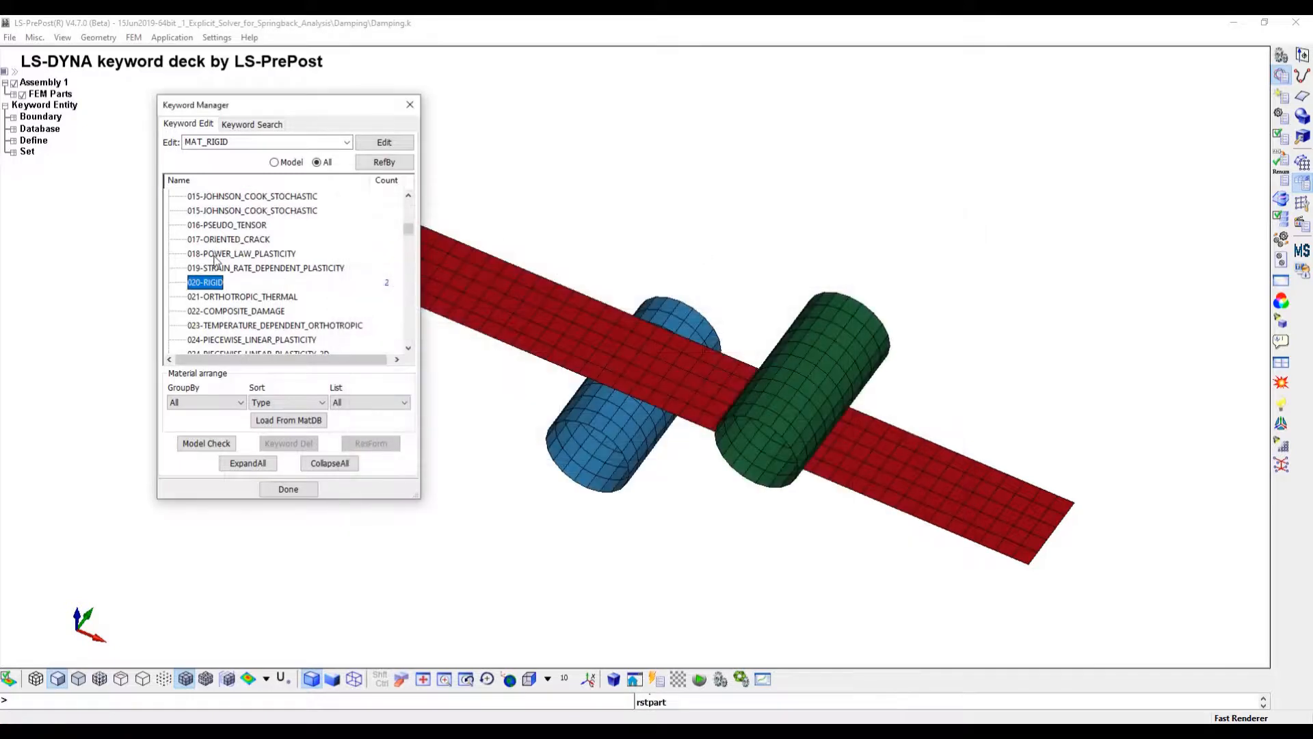
scroll(214, 258, "up", 8)
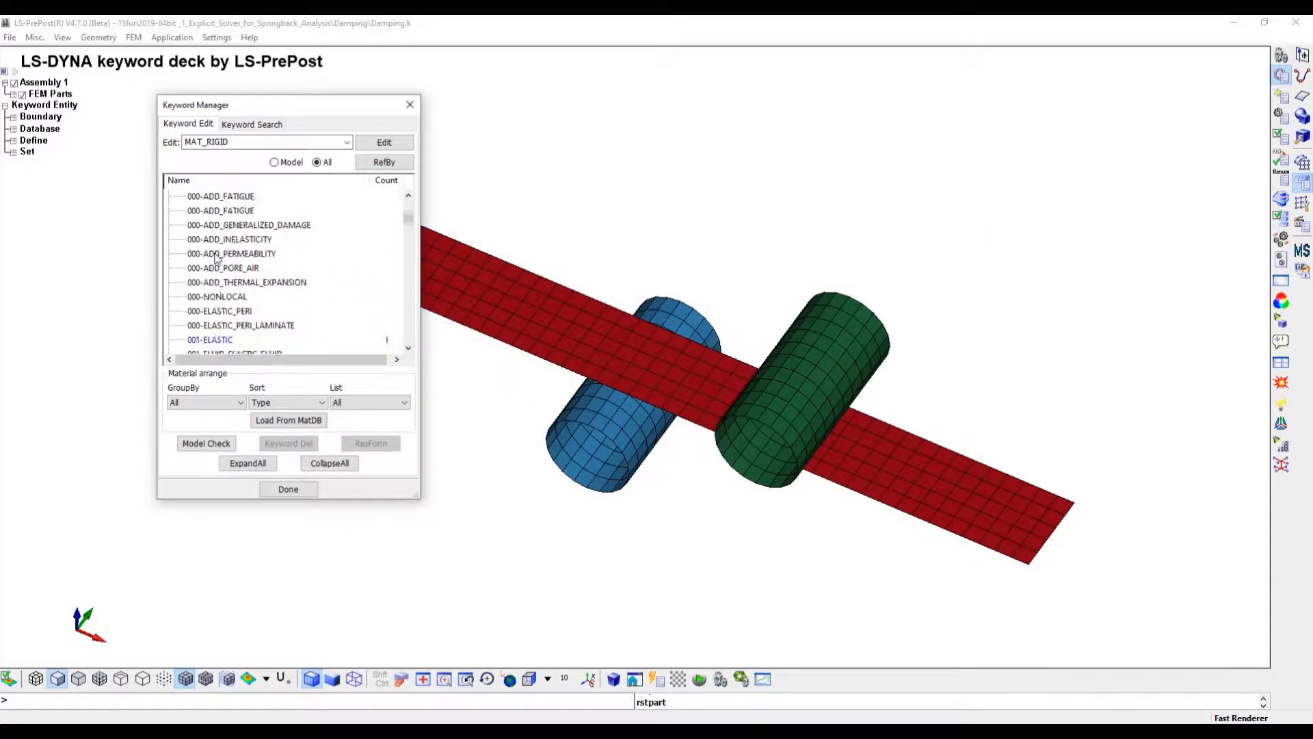
left_click(169, 239)
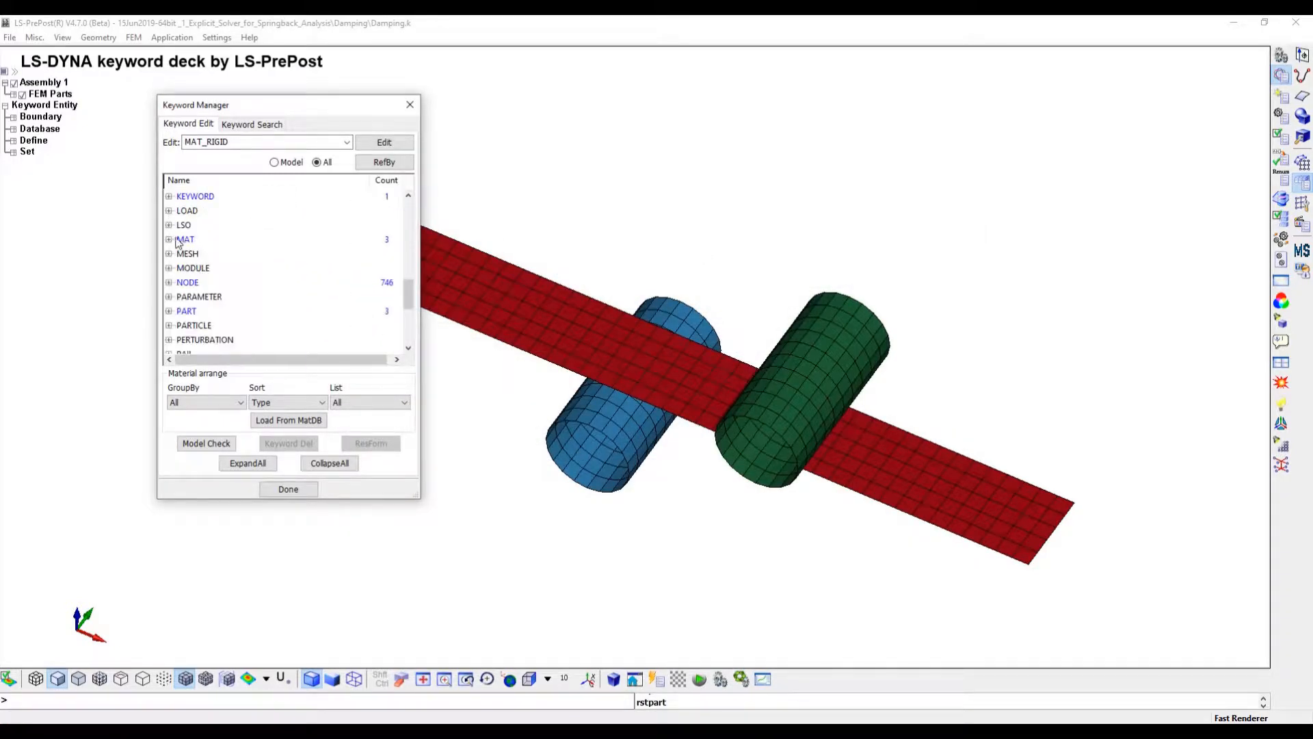
left_click(274, 163)
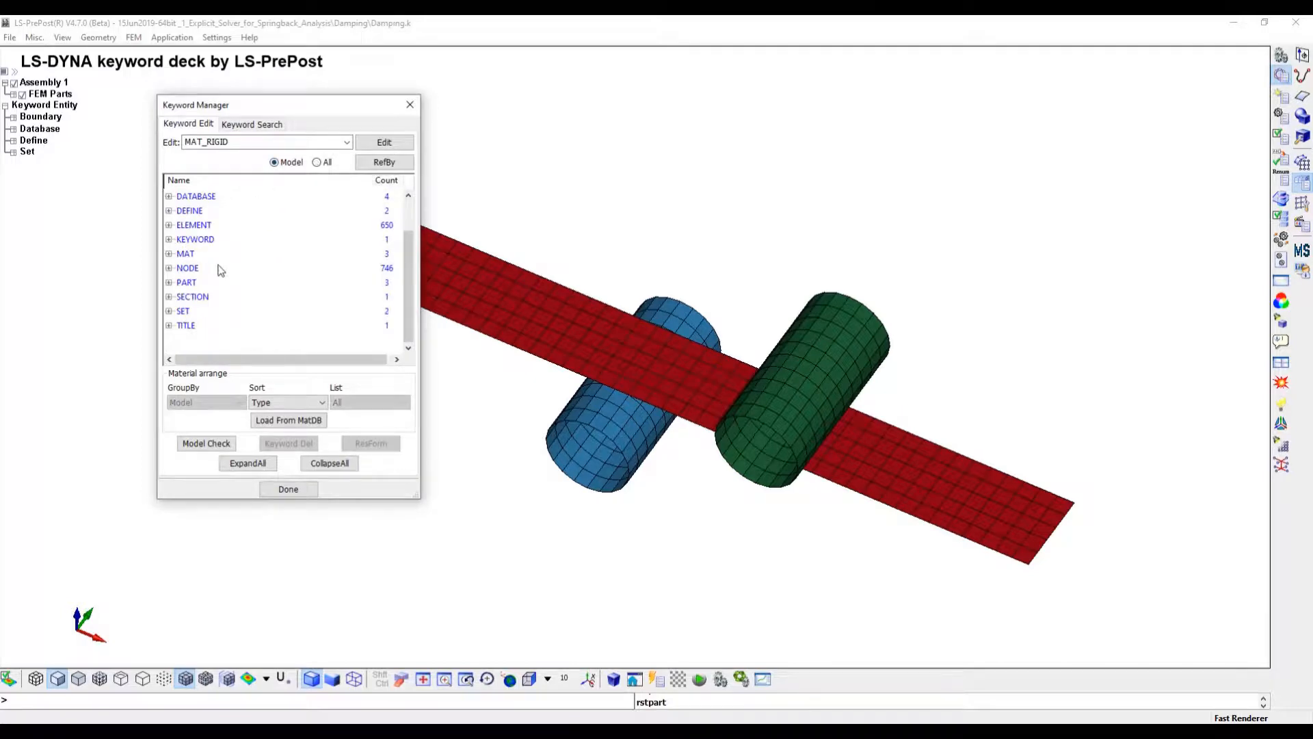
Add and accept a shell section titled Shell_0.1mm with thickness T1 of 0.1, then close the section form
left_click(169, 297)
double_click(198, 311)
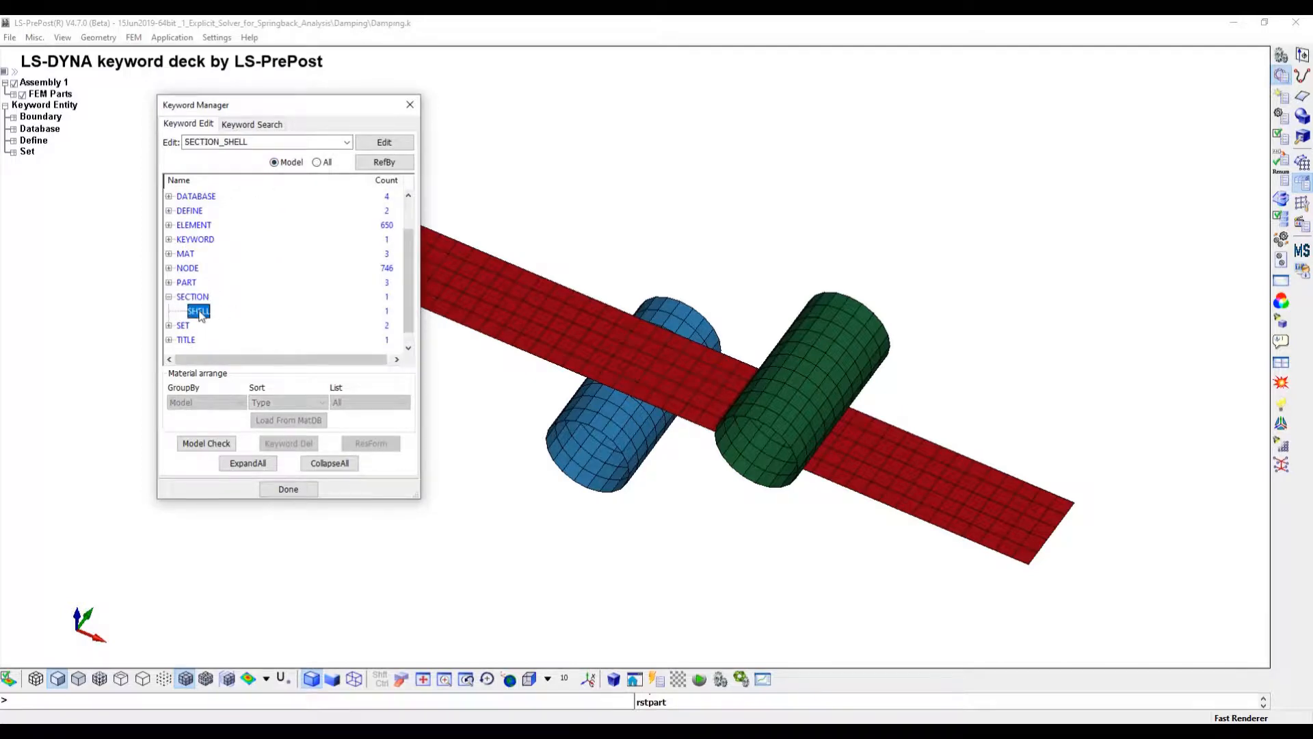
left_click(665, 233)
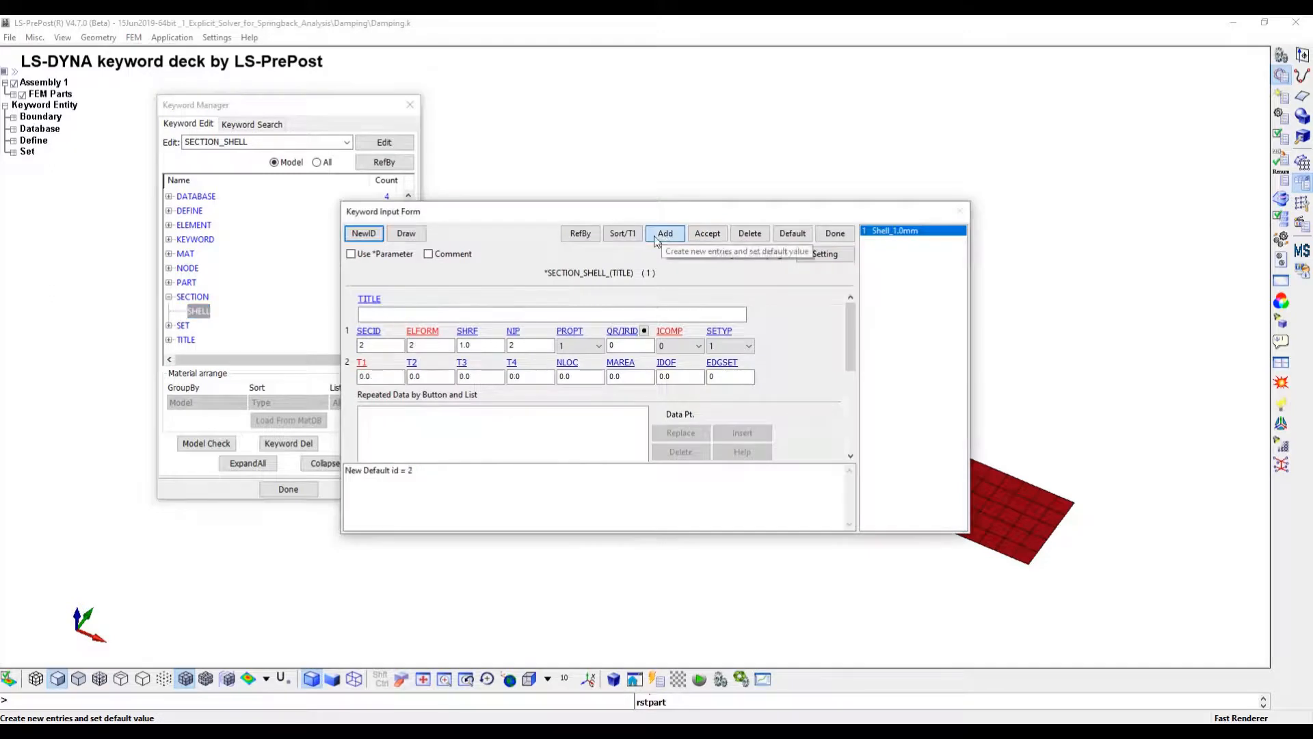
left_click(411, 312)
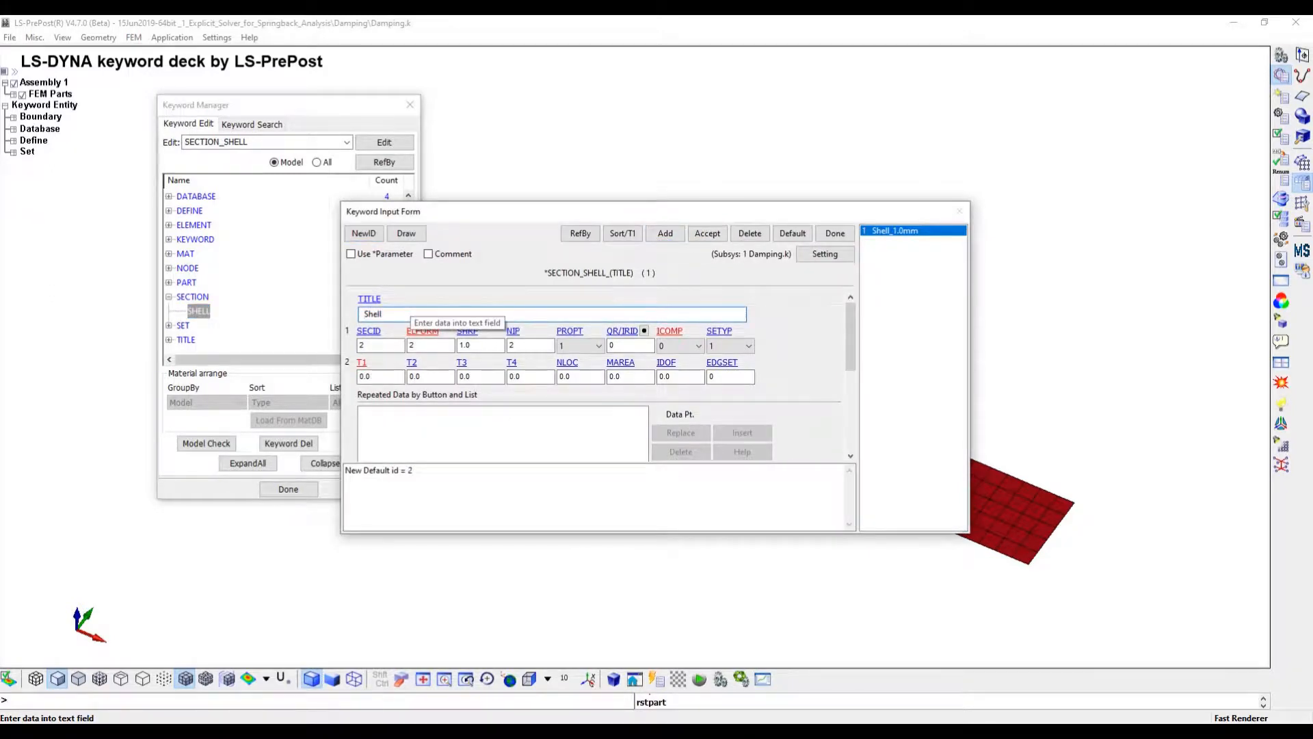
type("Shell_0.1mm")
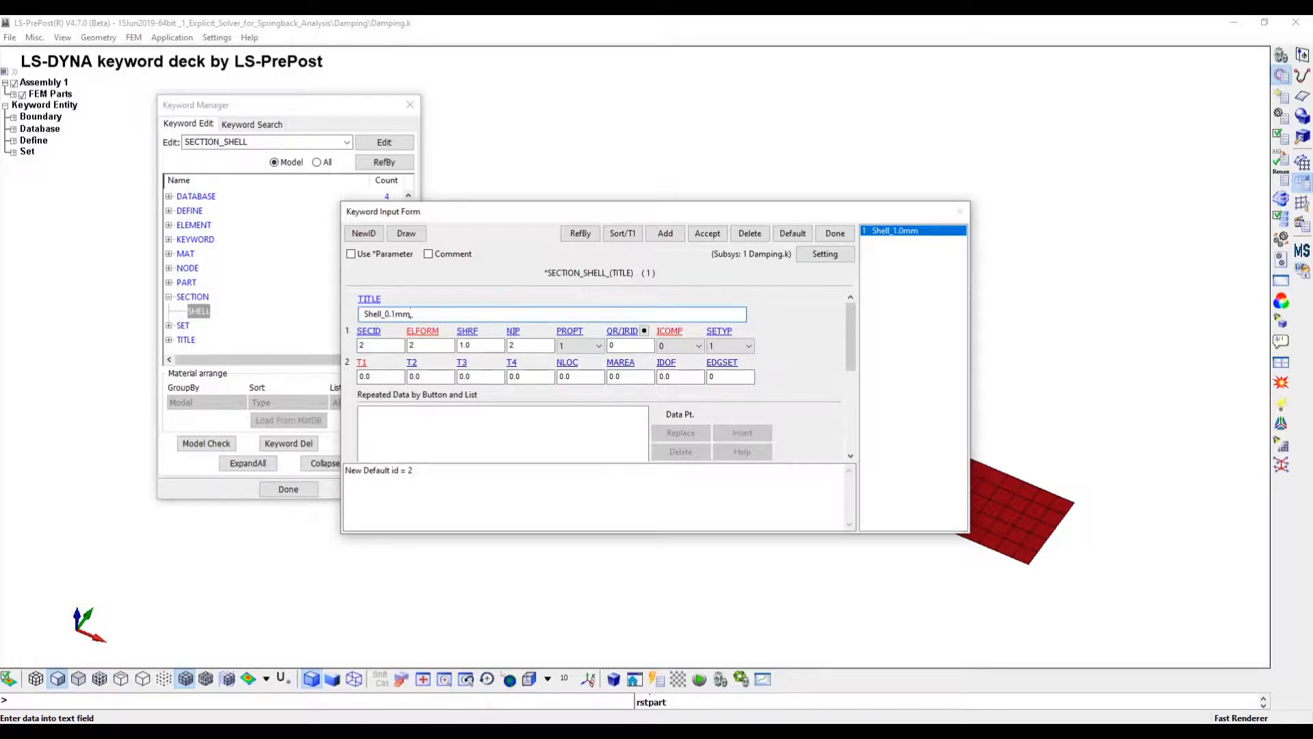
left_click(376, 377)
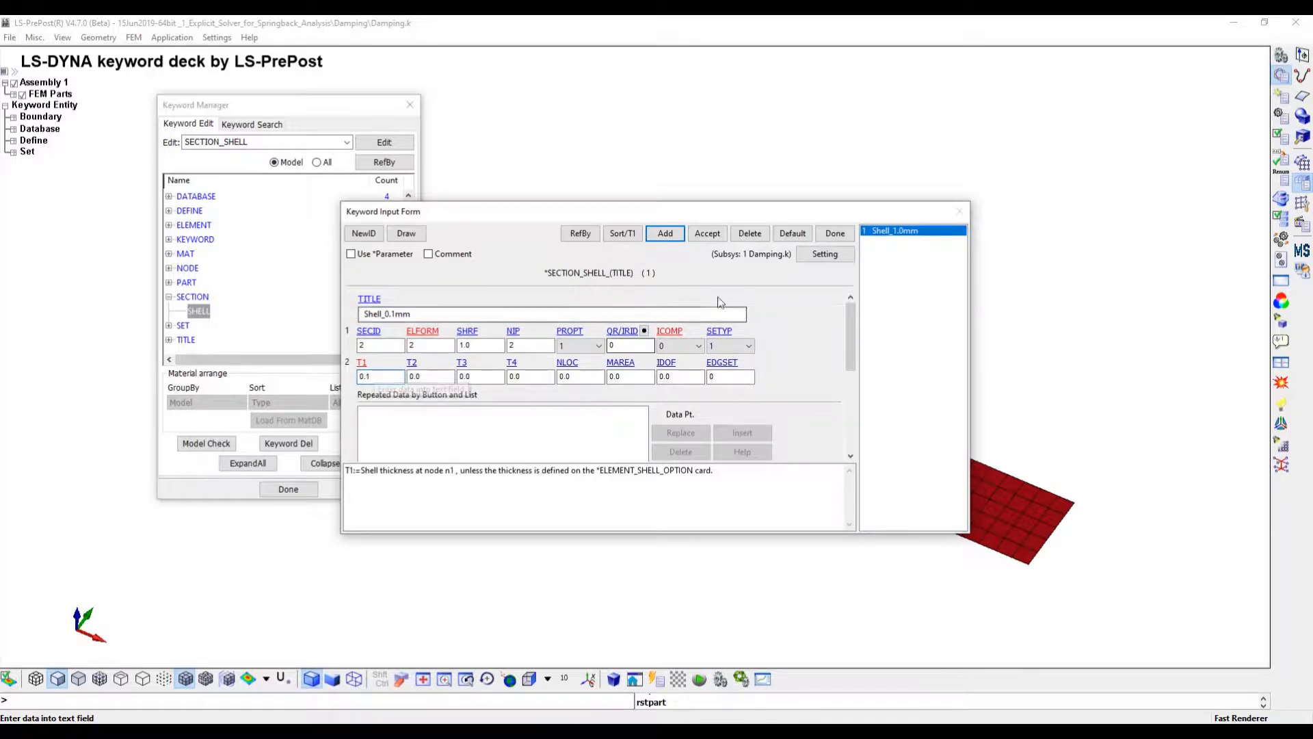
left_click(707, 233)
left_click(835, 233)
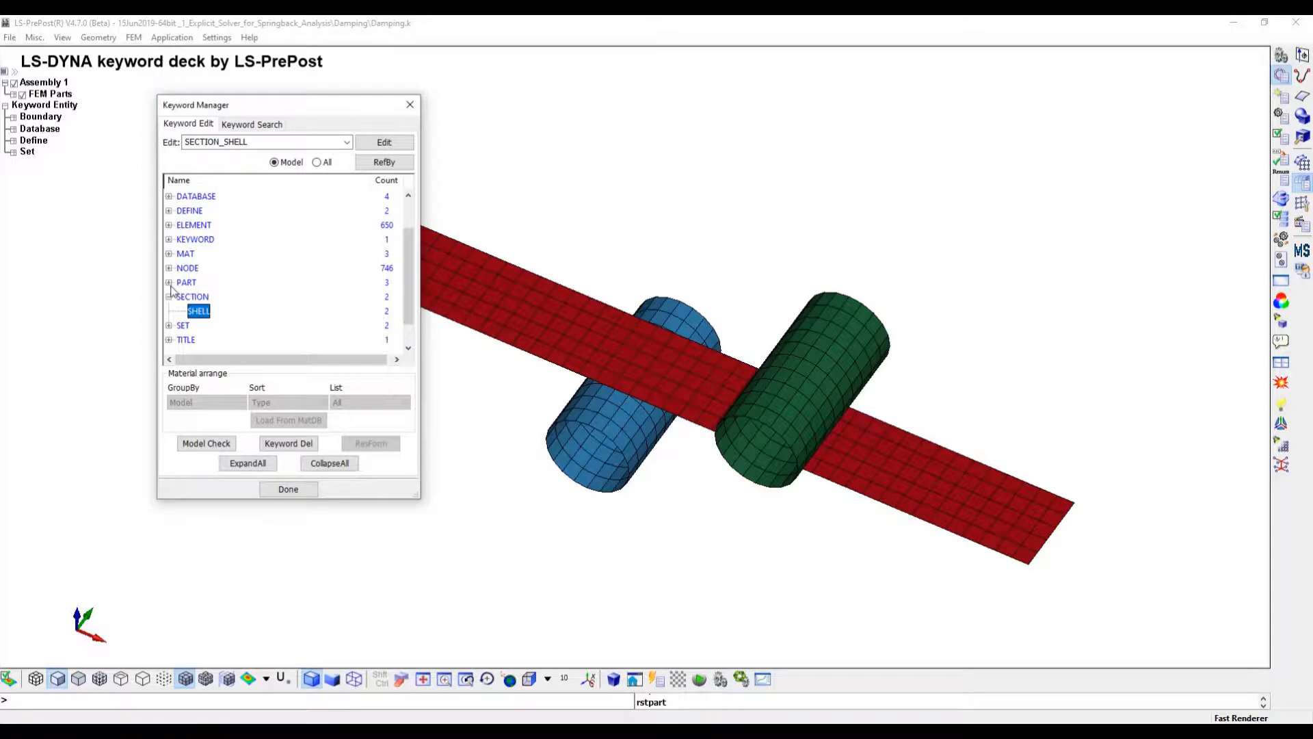
Assign section Shell_0.1mm and material Rigid_Fix to the Fixed_Cylinder part and accept the change
double_click(186, 282)
double_click(198, 297)
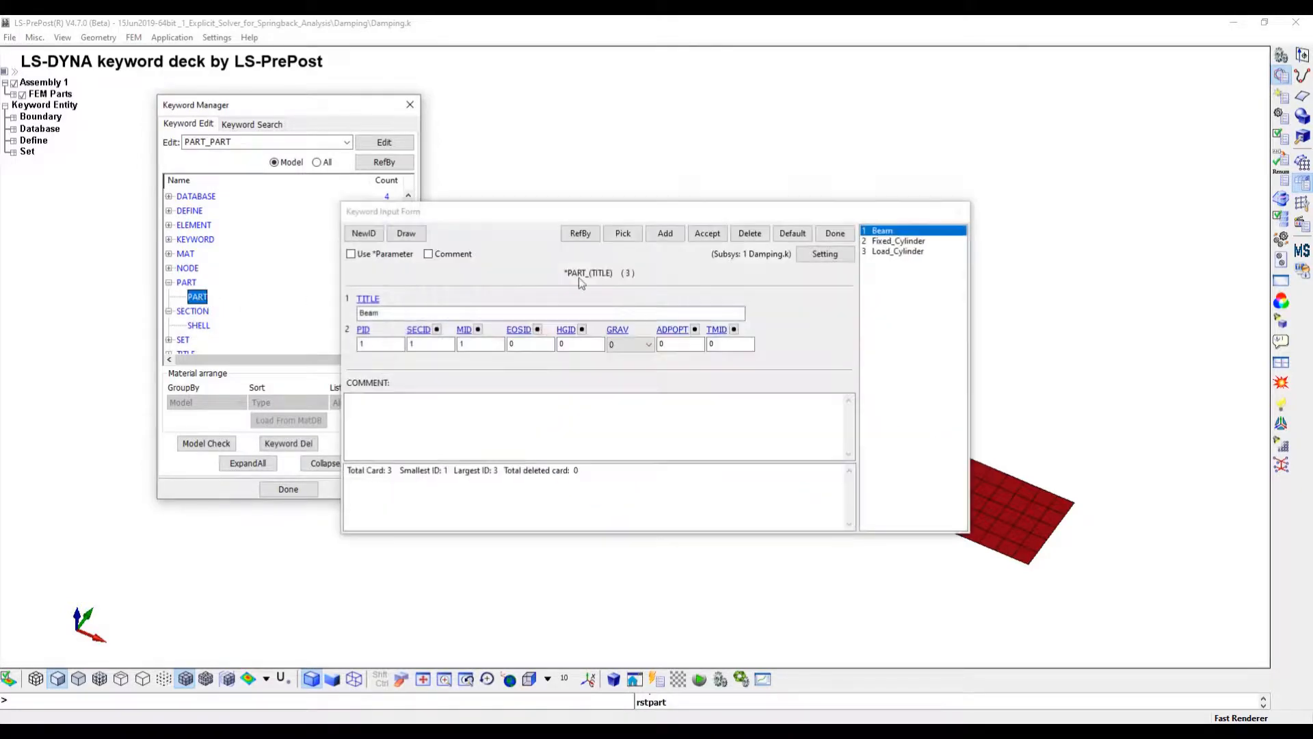
left_click(892, 241)
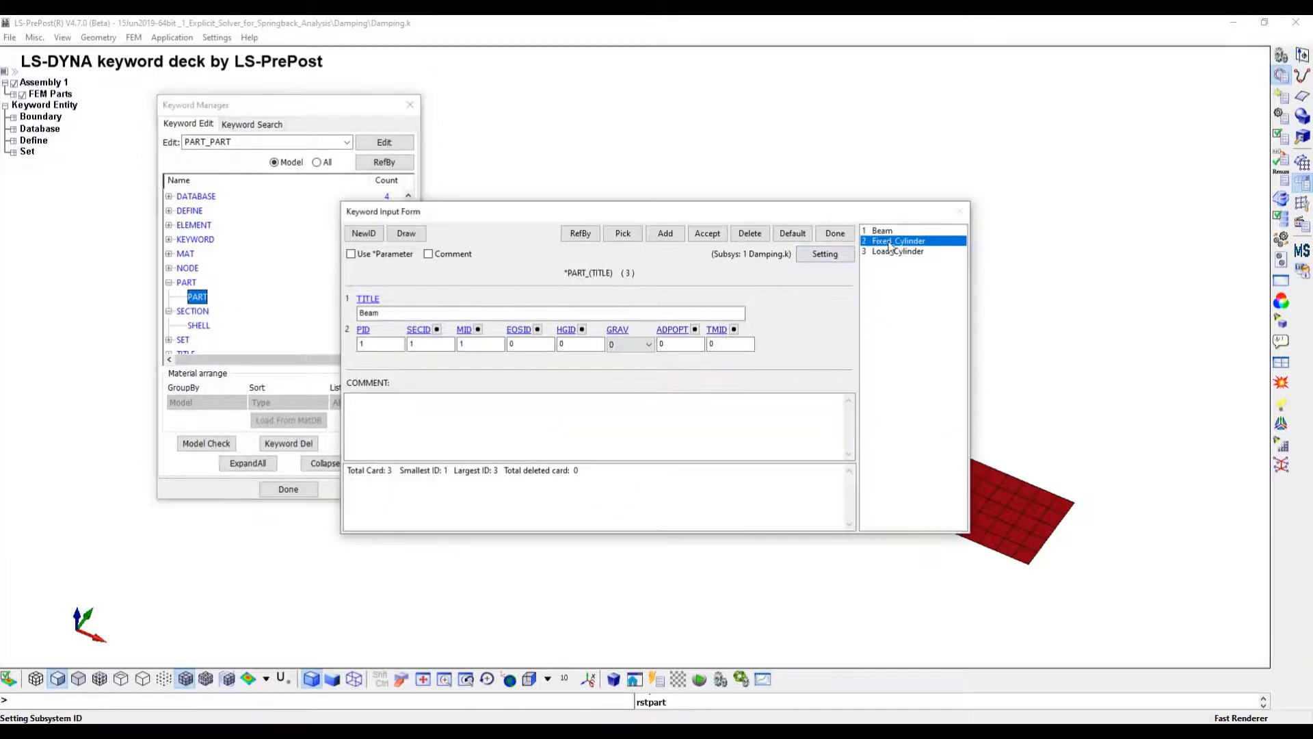
left_click(437, 329)
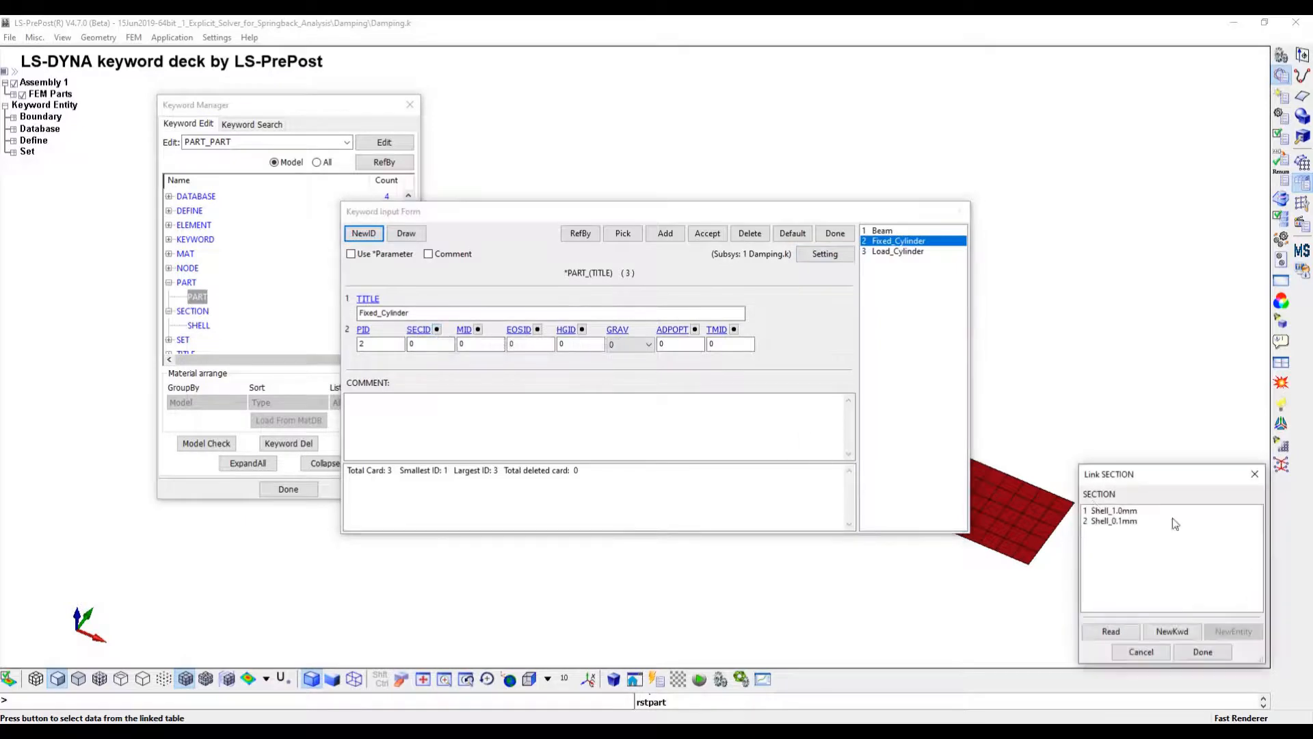
left_click(1135, 520)
left_click(1224, 649)
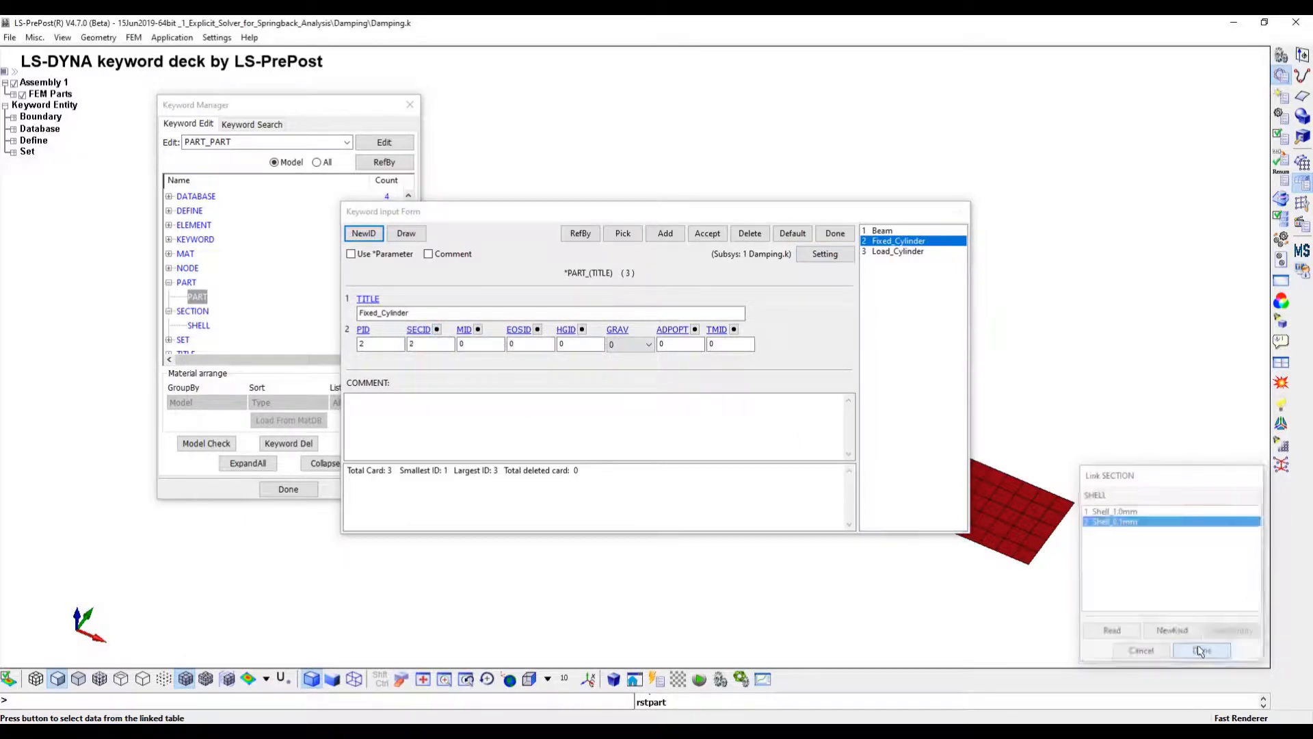
left_click(477, 329)
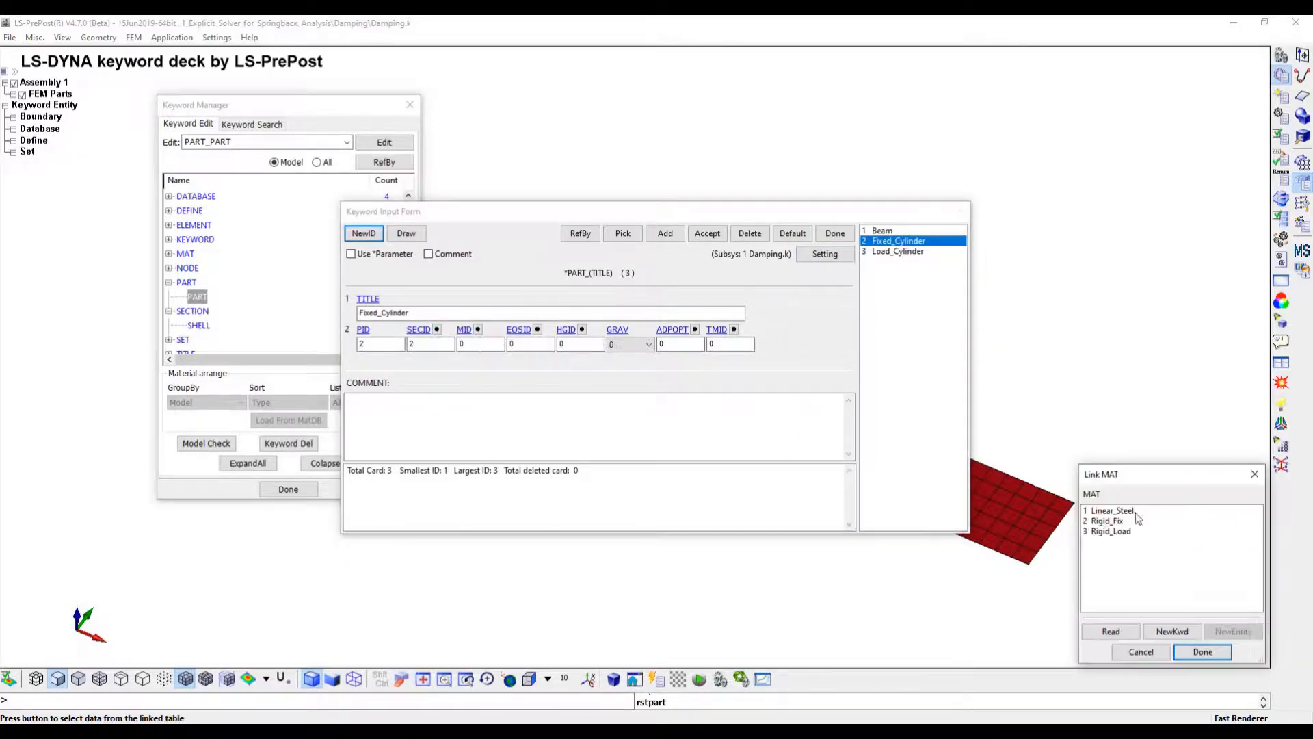
left_click(1108, 521)
left_click(1203, 651)
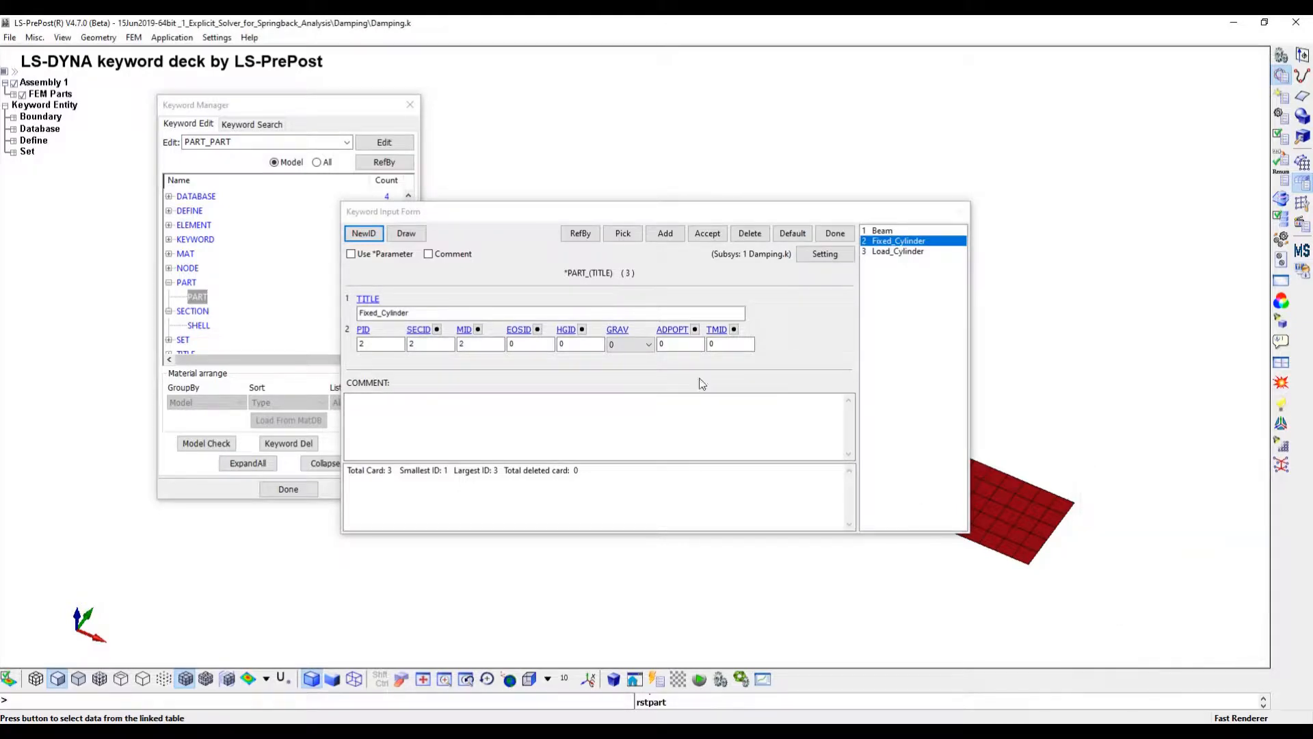
left_click(708, 234)
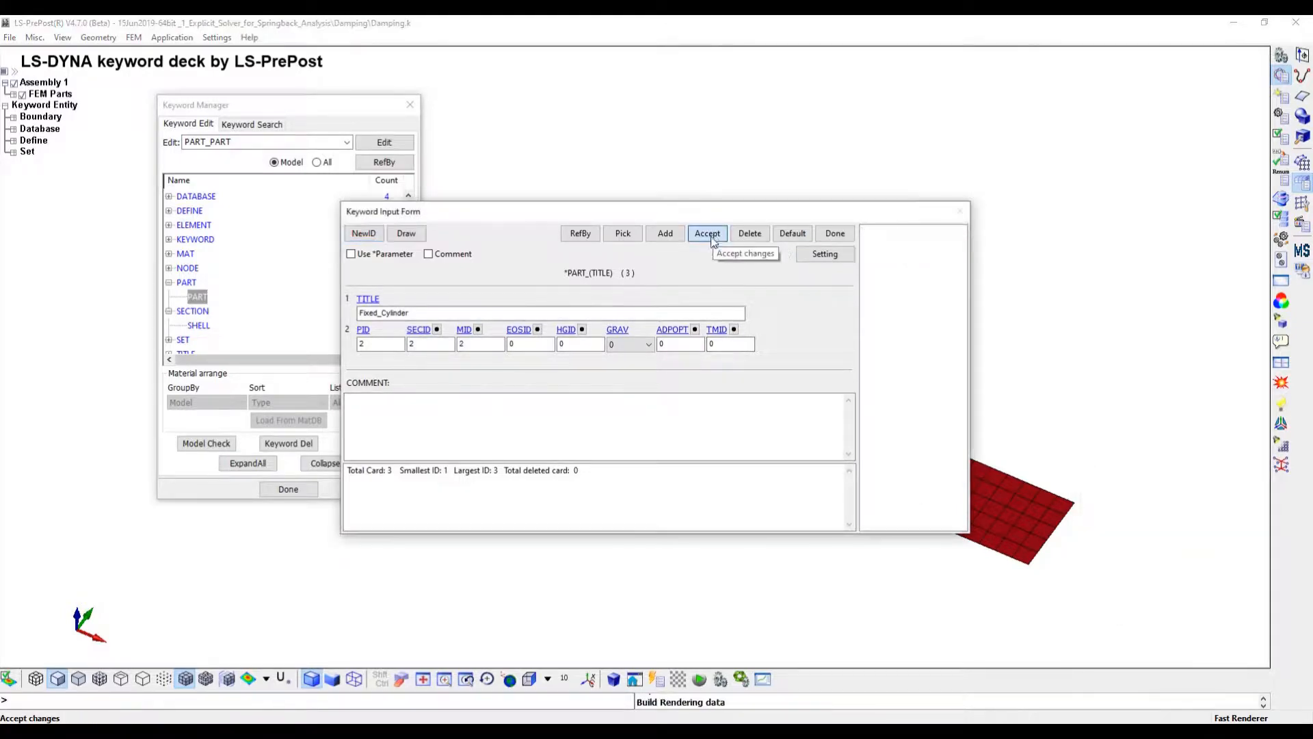
Assign section Shell_0.1mm and material Rigid_Load to the Load_Cylinder part, accept the change and close the part form
left_click(898, 251)
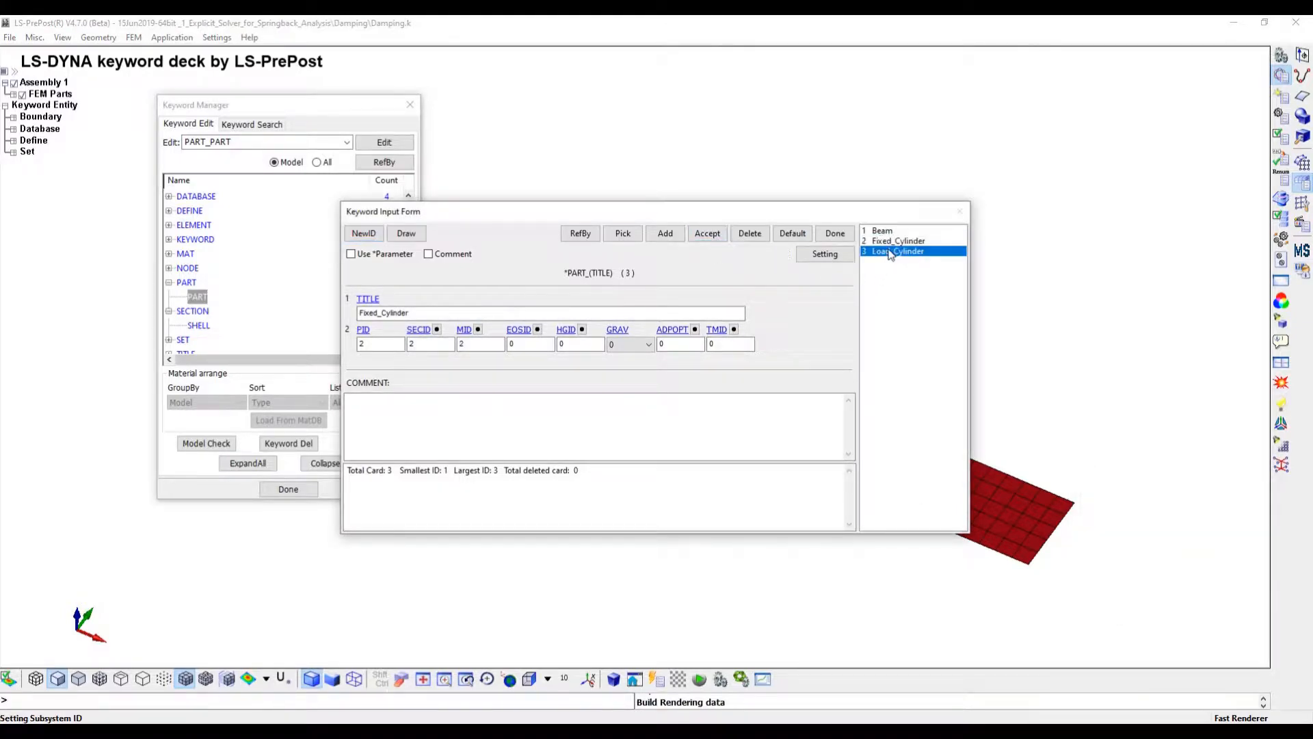
left_click(436, 329)
left_click(1127, 522)
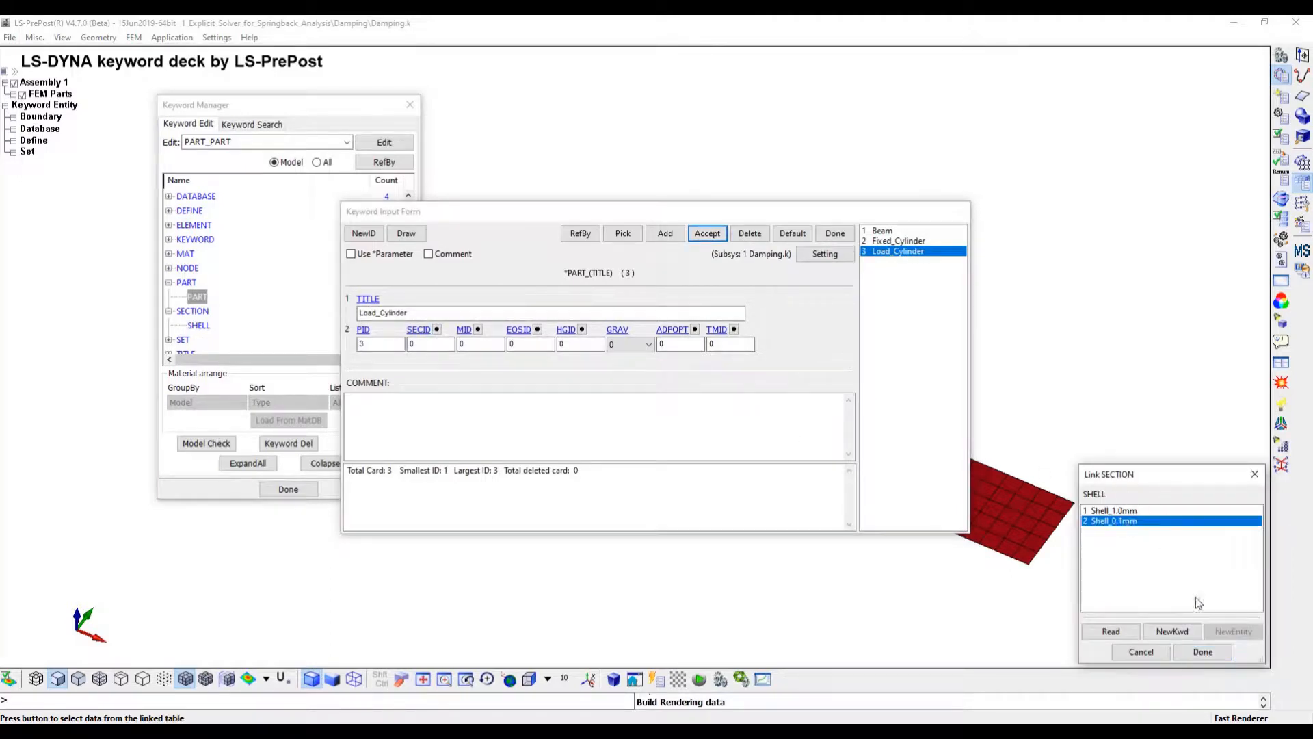
left_click(1217, 652)
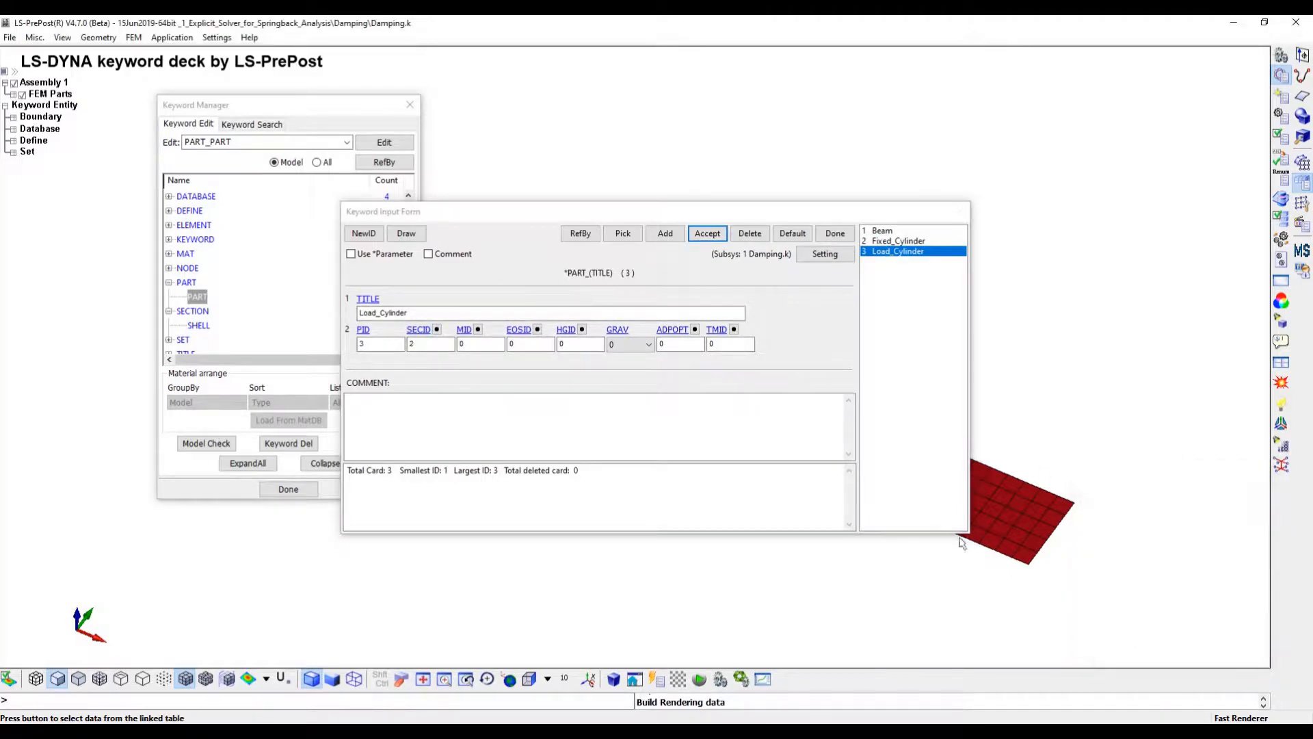
left_click(477, 328)
left_click(1127, 531)
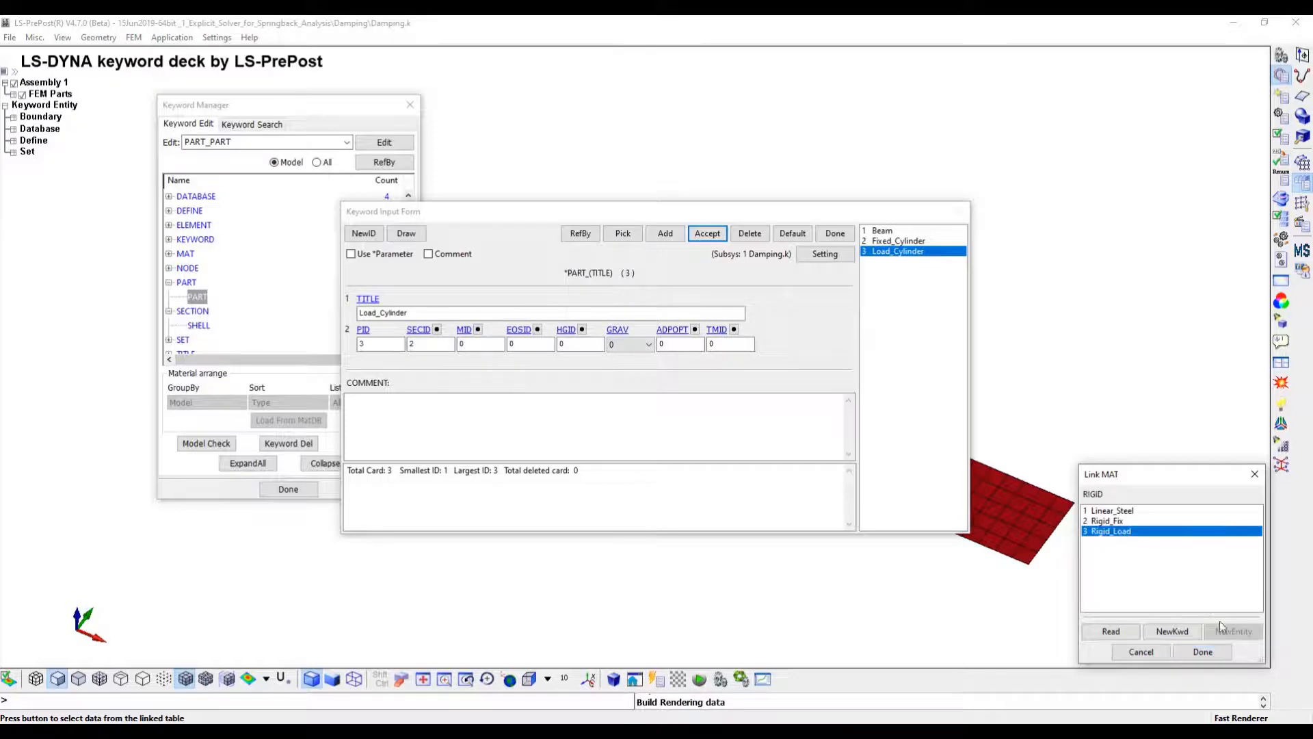
left_click(1217, 652)
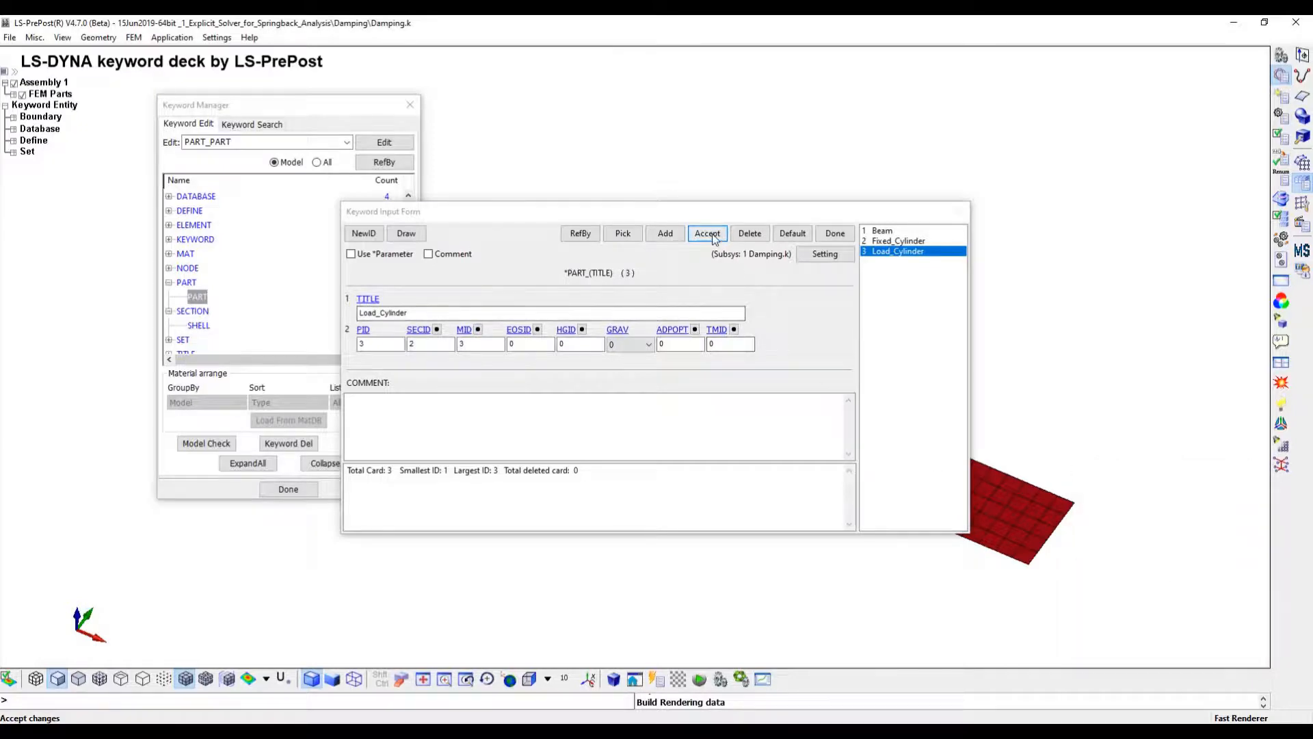
left_click(835, 233)
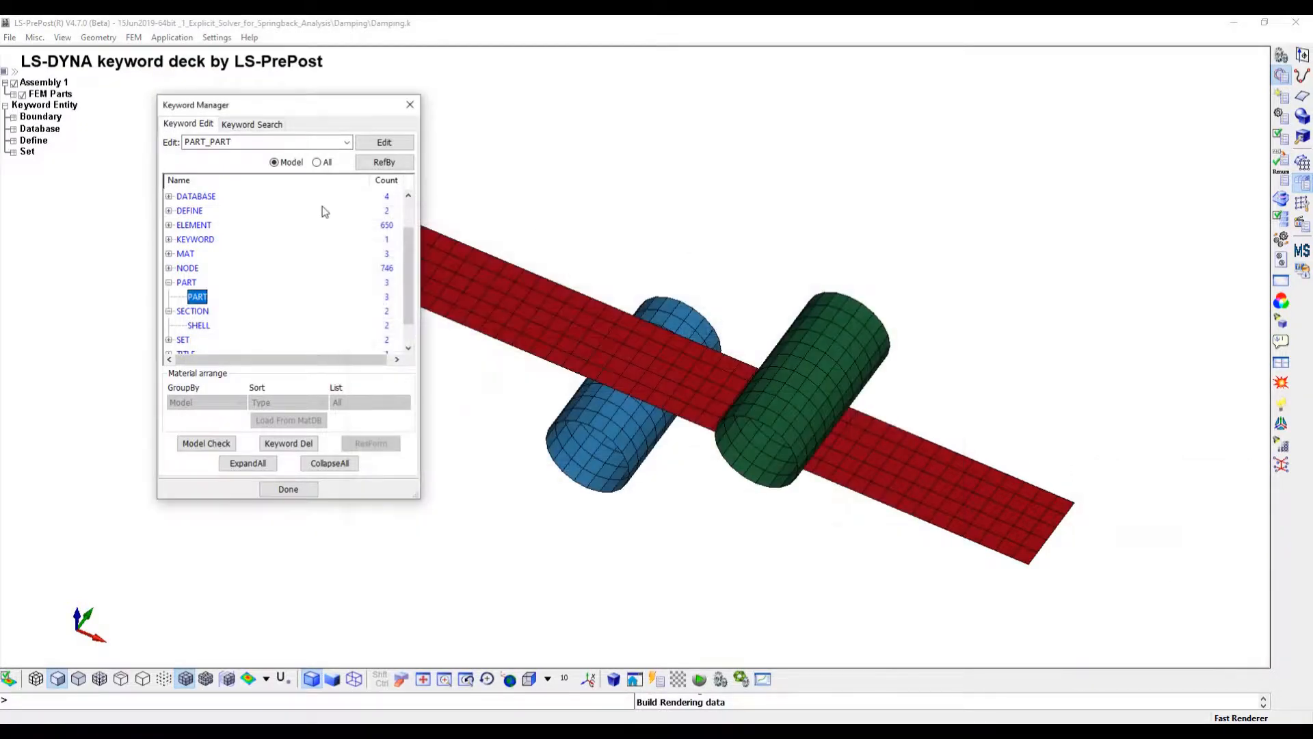
Delete the BOUNDARY_PRESCRIBED_MOTION_SET keyword from the model
scroll(298, 227, "up", 1)
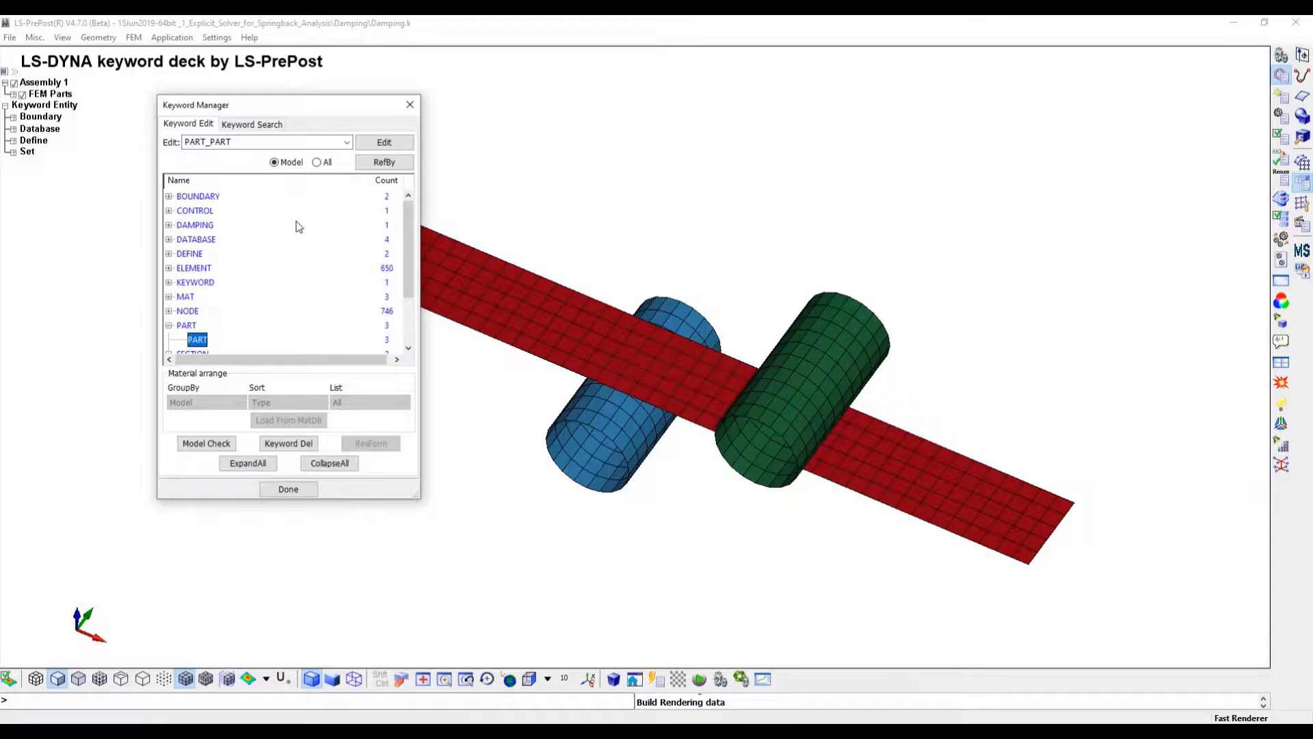
left_click(169, 196)
right_click(253, 211)
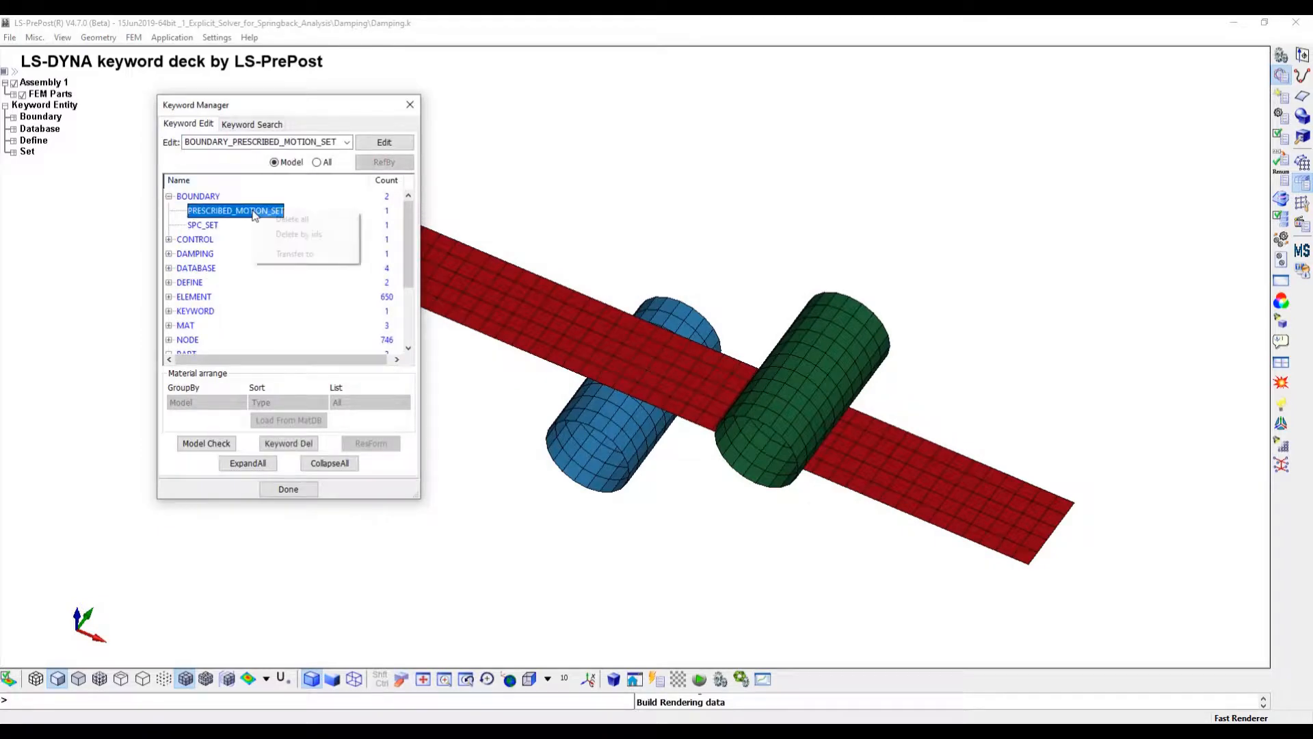
left_click(292, 219)
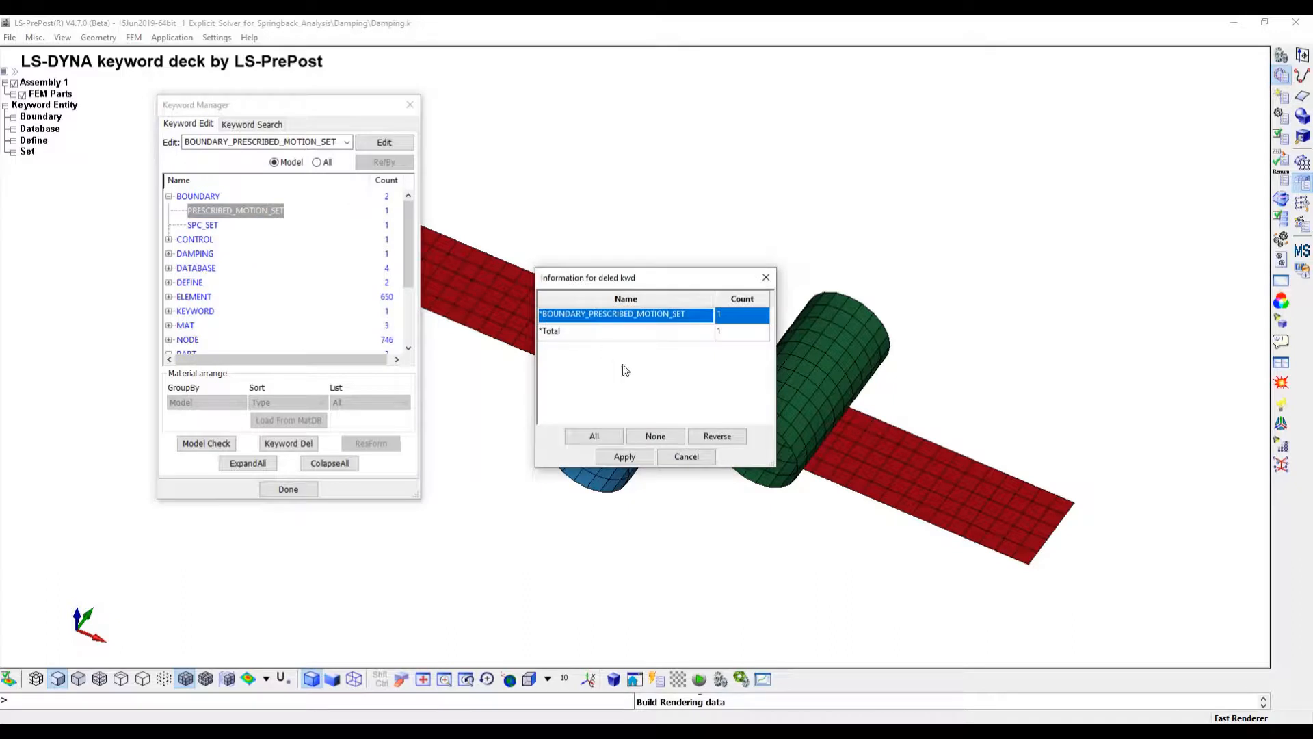
left_click(624, 455)
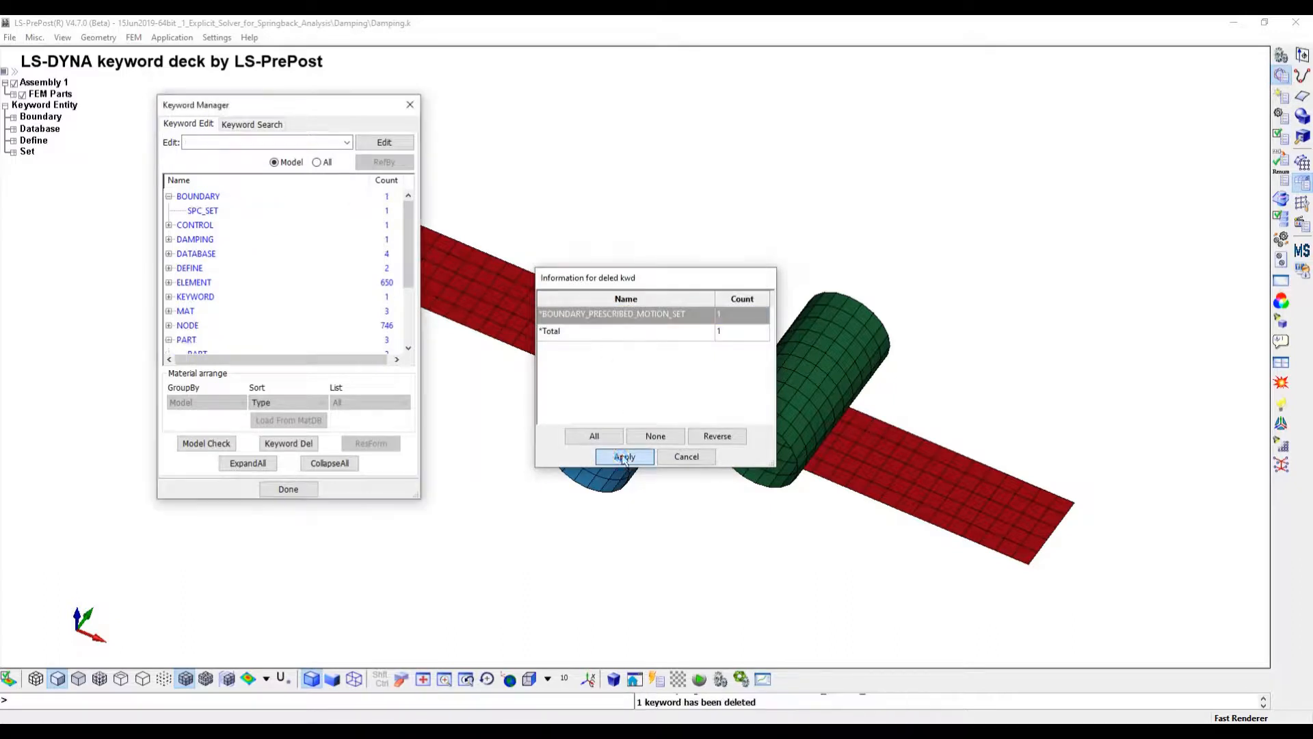
Start a BOUNDARY_PRESCRIBED_MOTION_RIGID entry with ID 1 and title Disp_Load, linked to the Load_Cylinder part
left_click(316, 162)
scroll(284, 264, "down", 15)
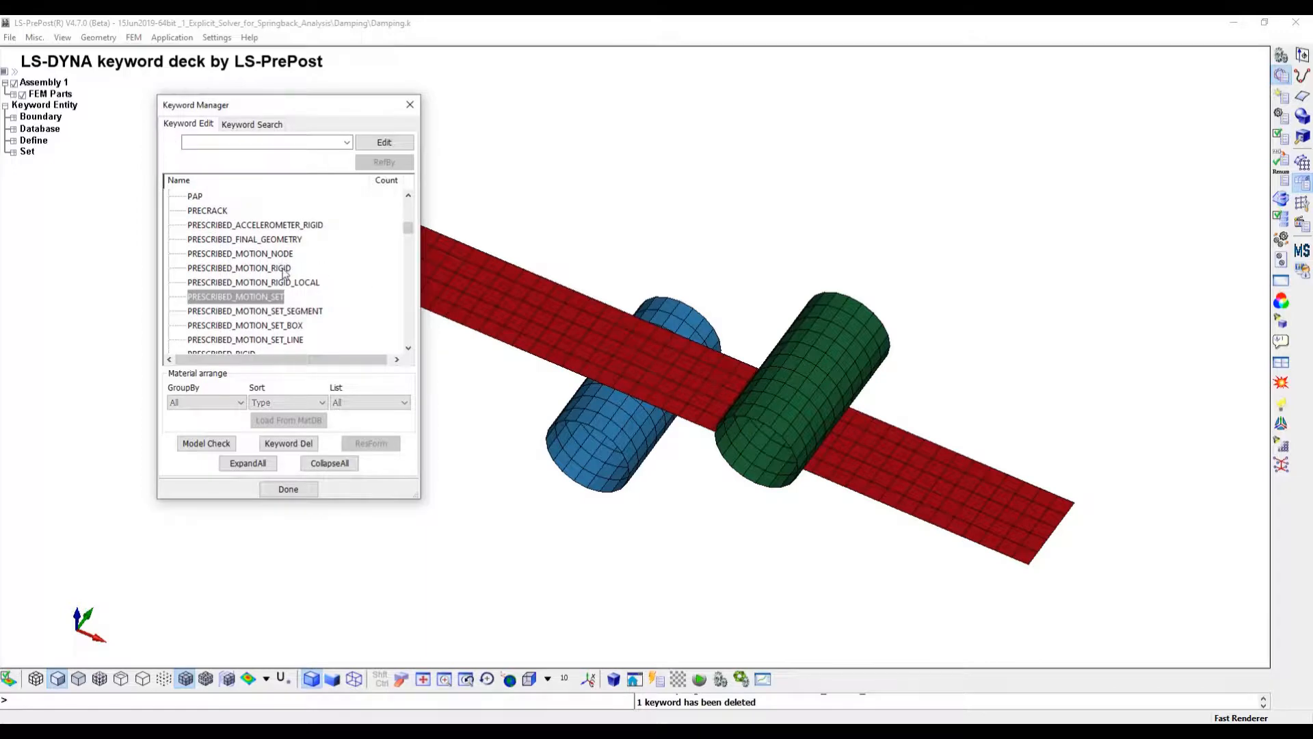
double_click(284, 268)
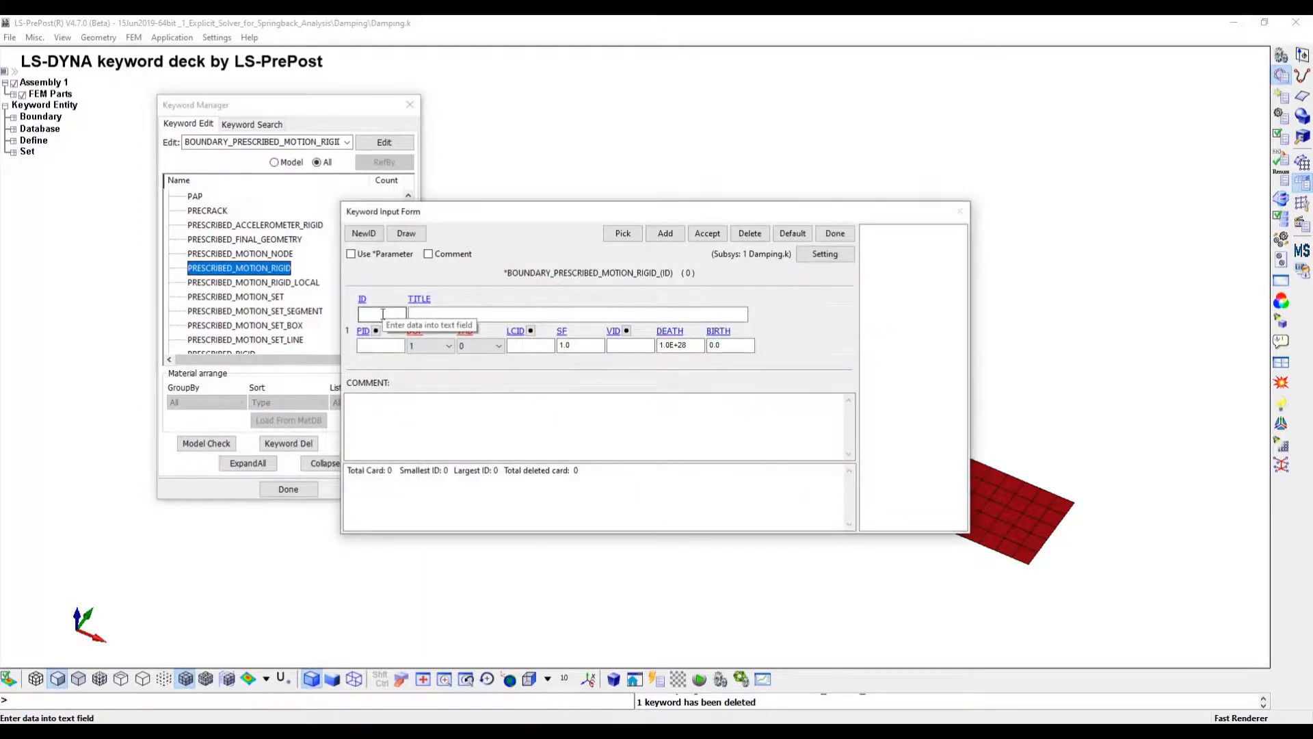
left_click(383, 314)
left_click(445, 315)
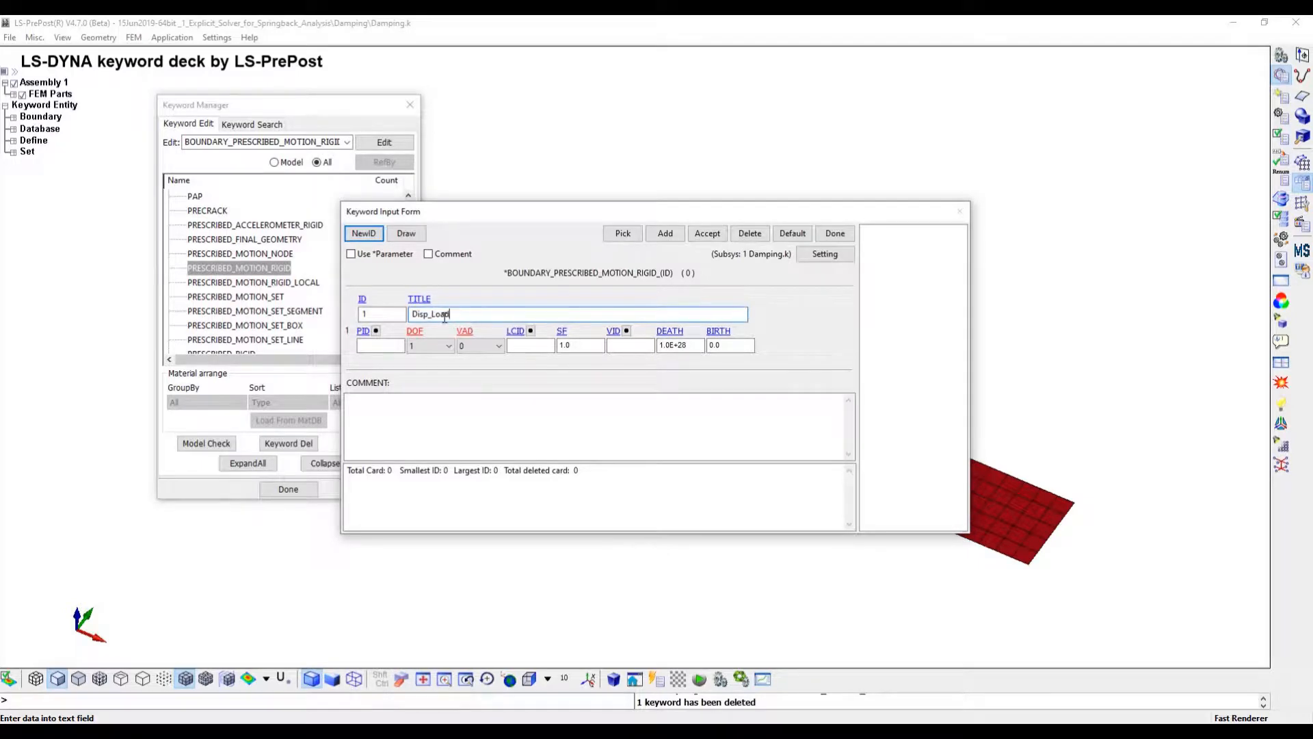
left_click(375, 330)
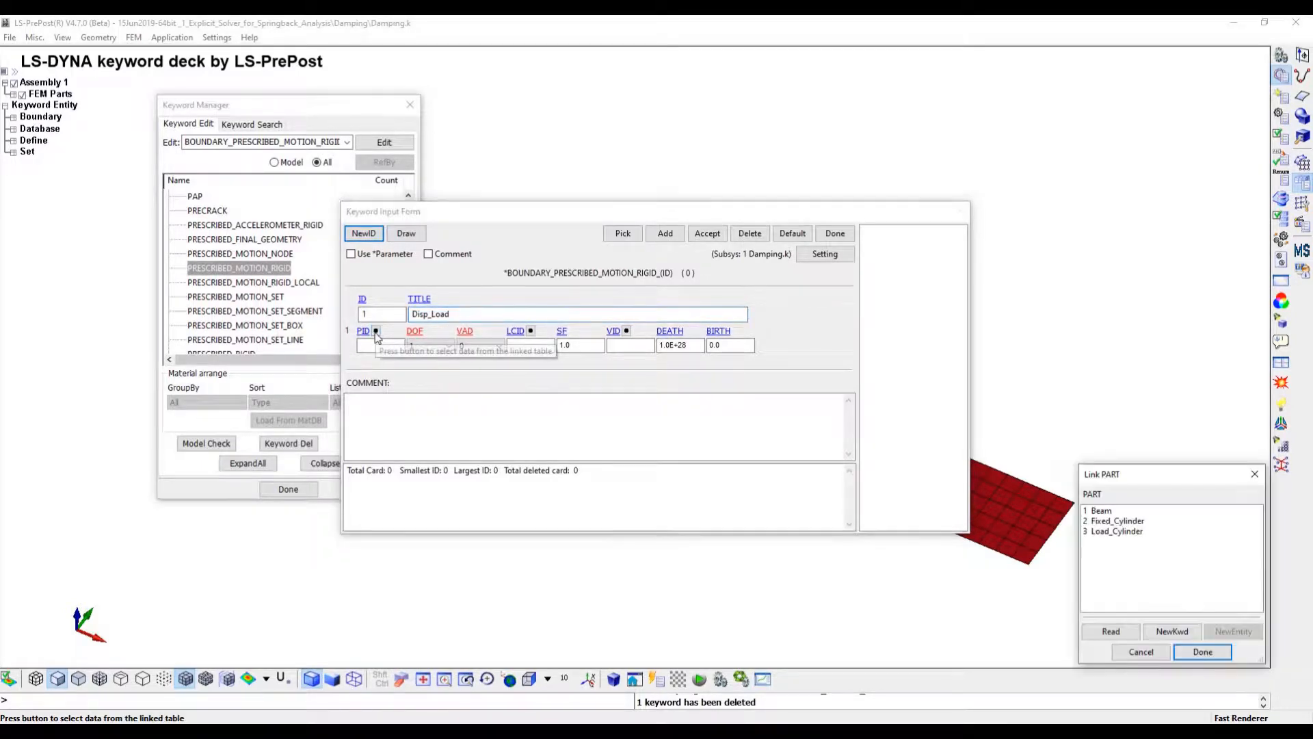
left_click(1130, 531)
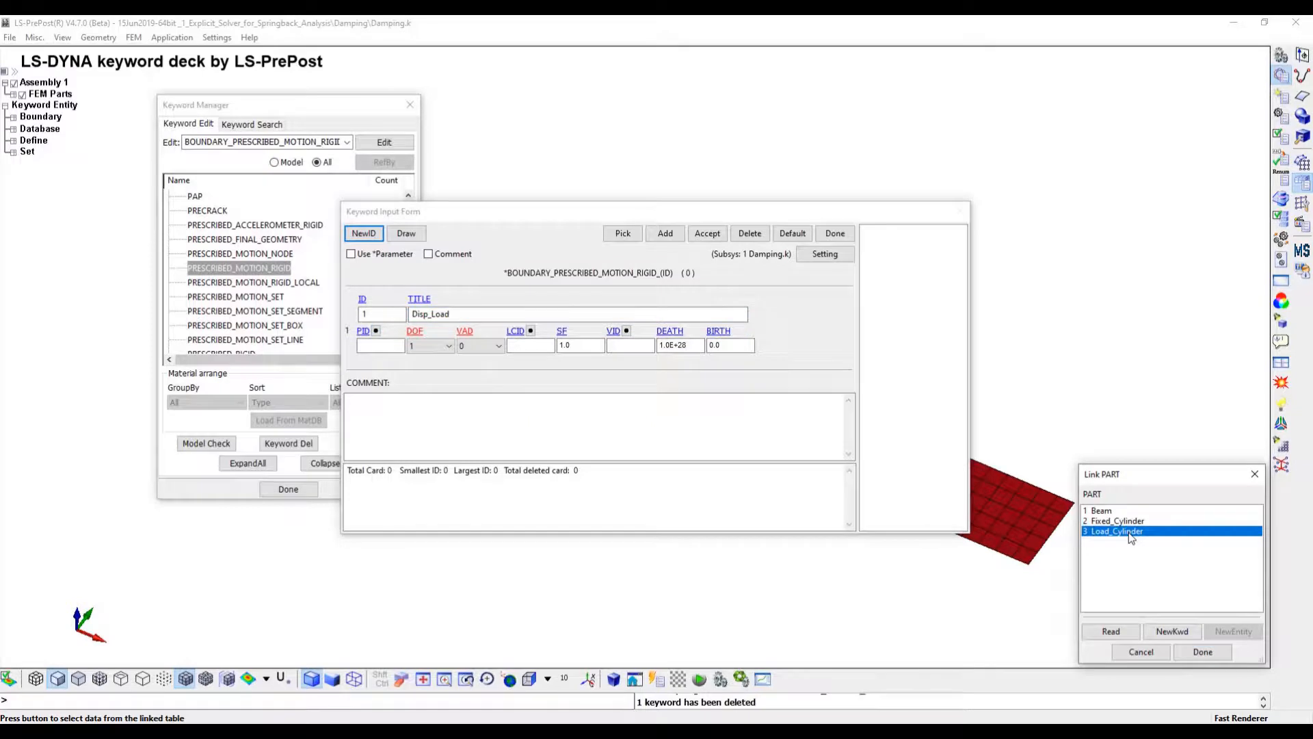
left_click(1221, 655)
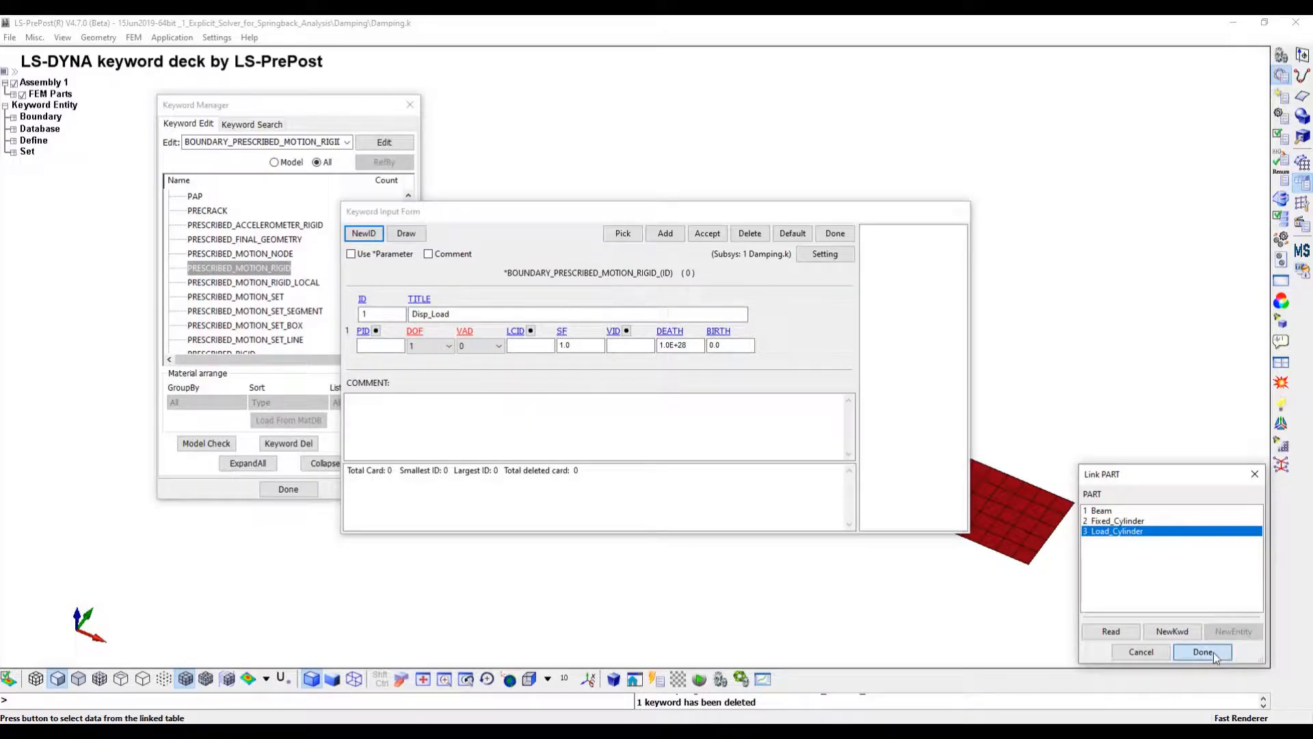
Set the Disp_Load motion to DOF 3, VAD 2 and load curve Disp_Curve, then accept it and close the form
left_click(450, 345)
left_click(424, 380)
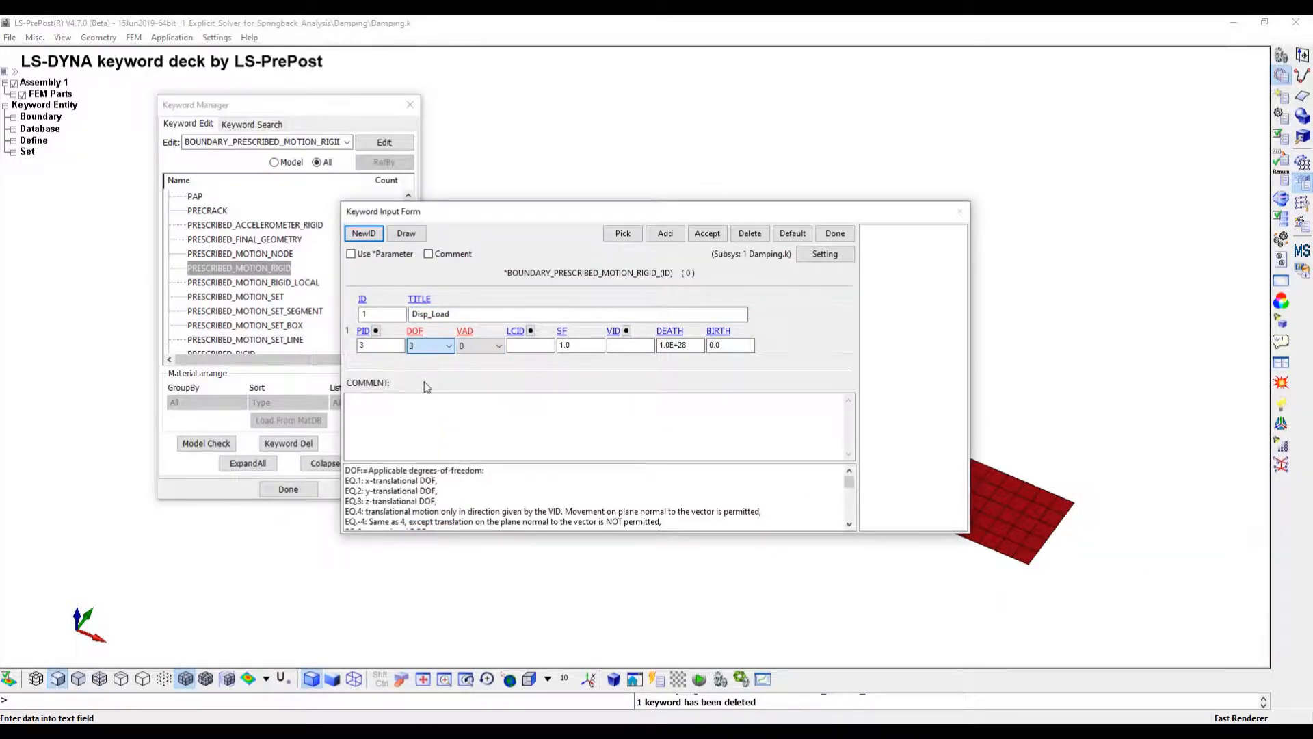
left_click(495, 347)
left_click(473, 378)
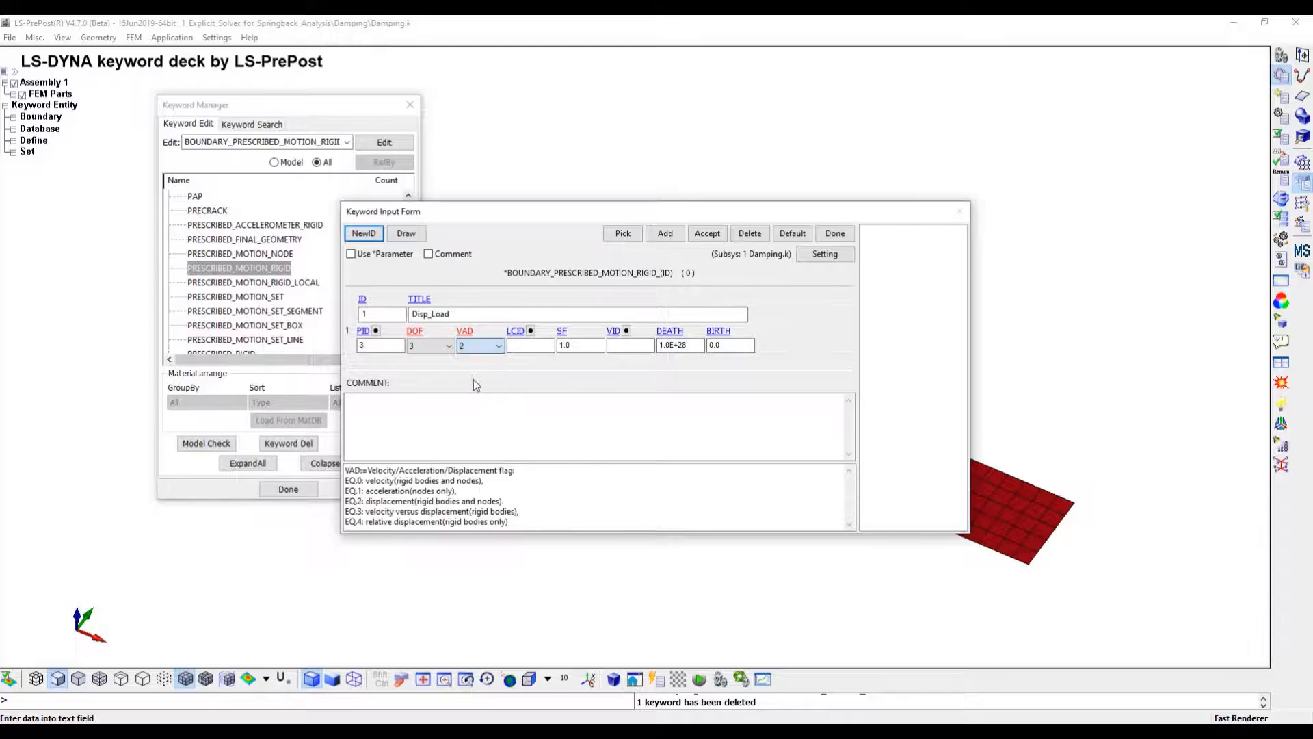
left_click(531, 331)
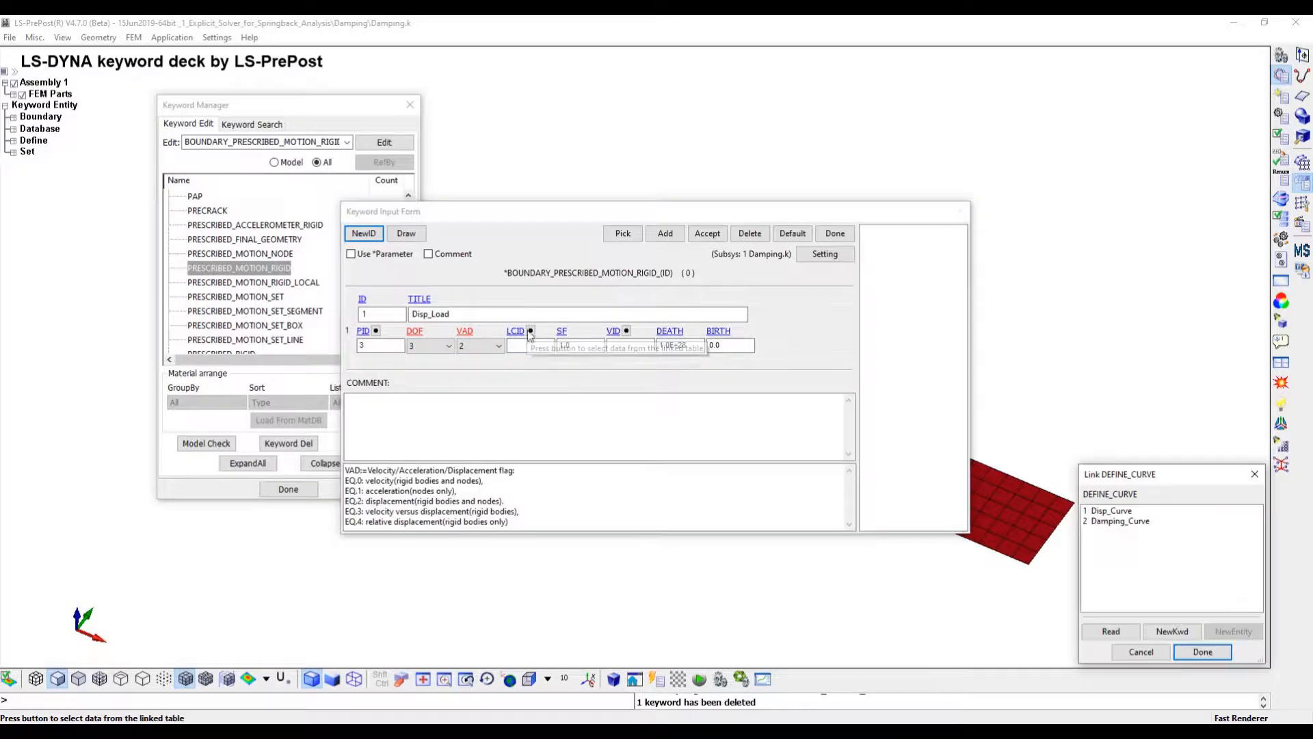
left_click(1120, 511)
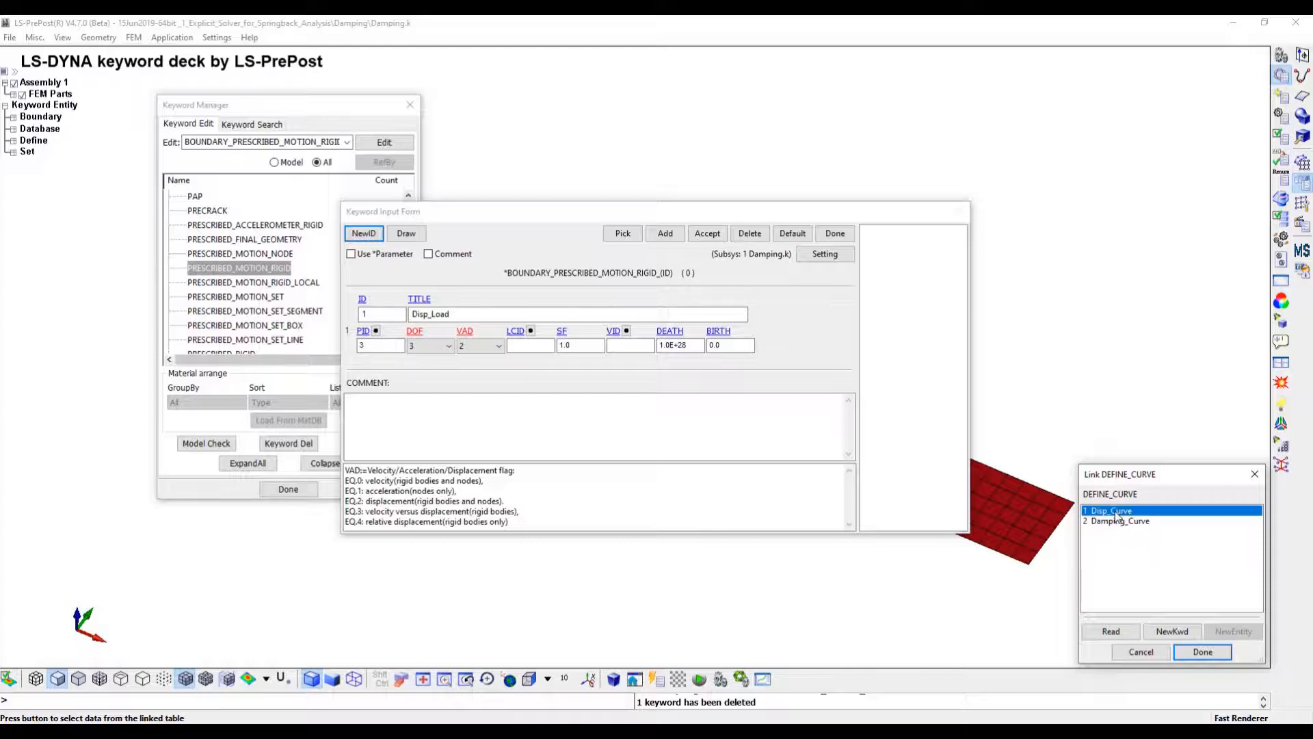
left_click(1202, 651)
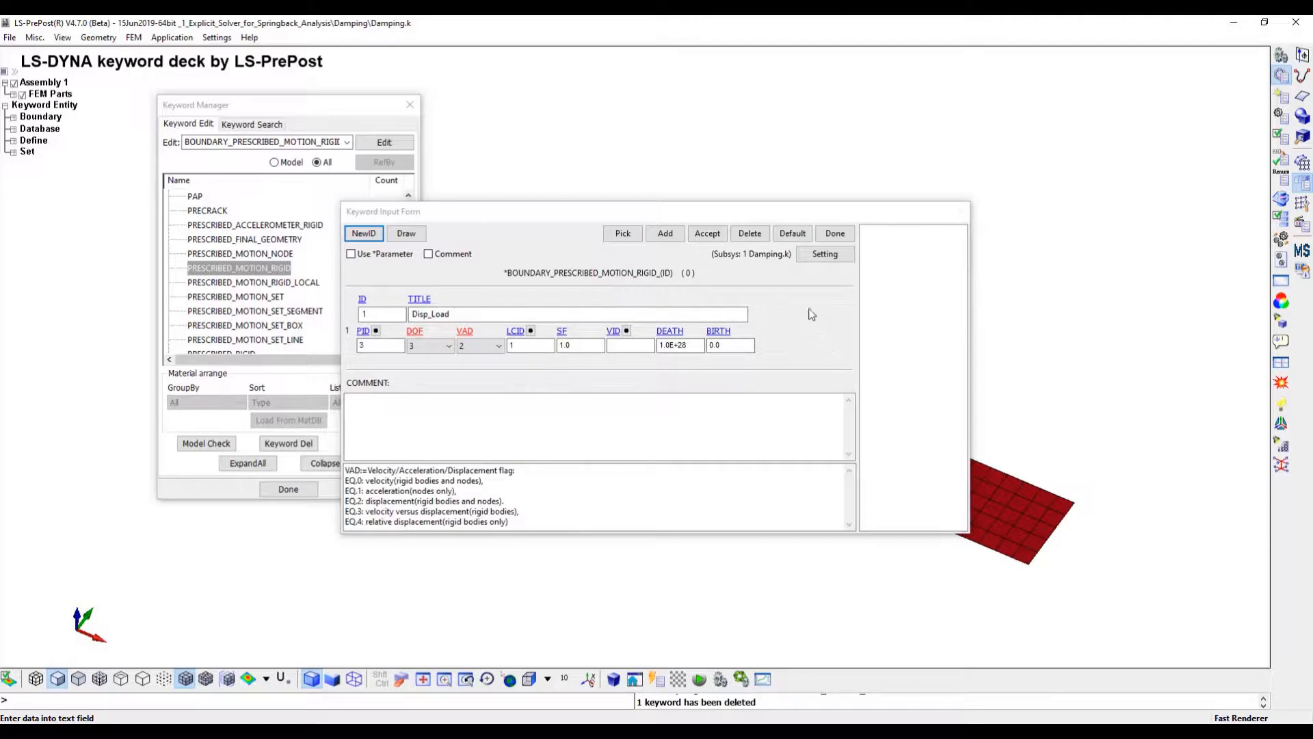
left_click(712, 236)
left_click(835, 234)
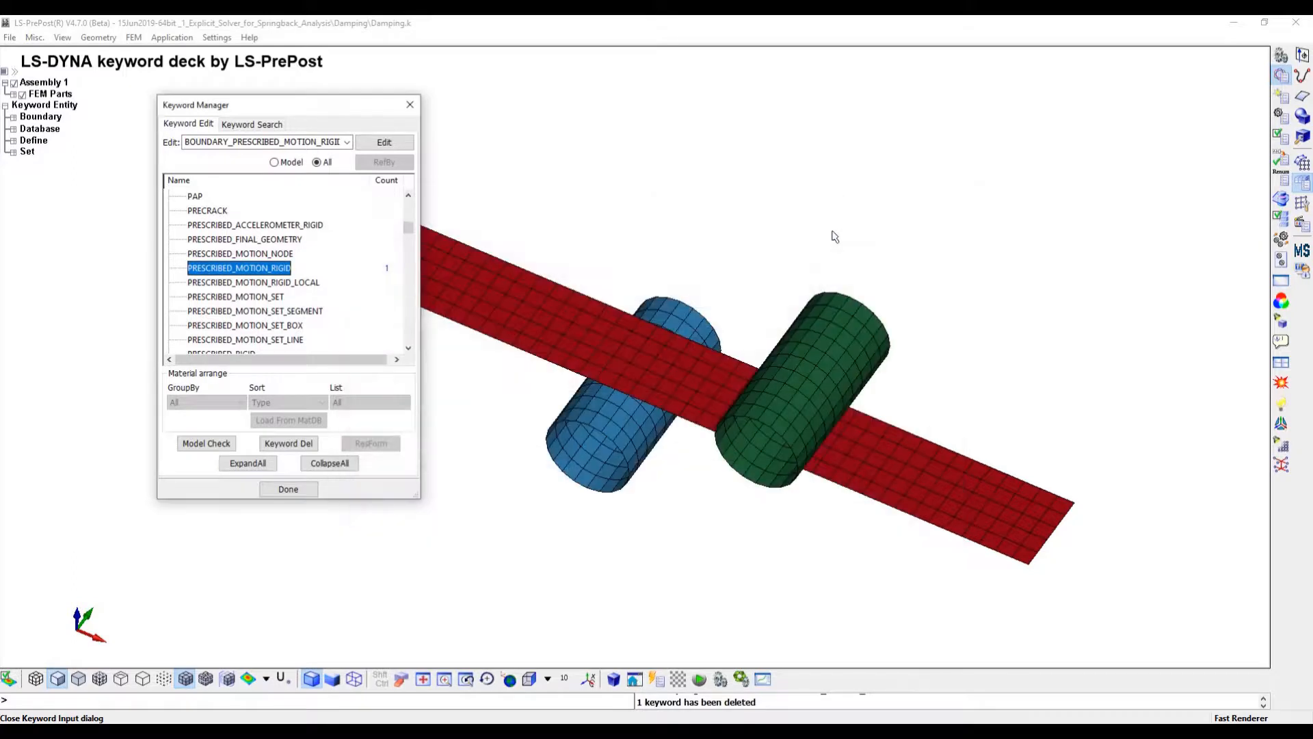
Limit the list to model keywords and replace the ordinate of Disp_Curve's second point (abscissa 0.04) with -25.0
left_click(275, 162)
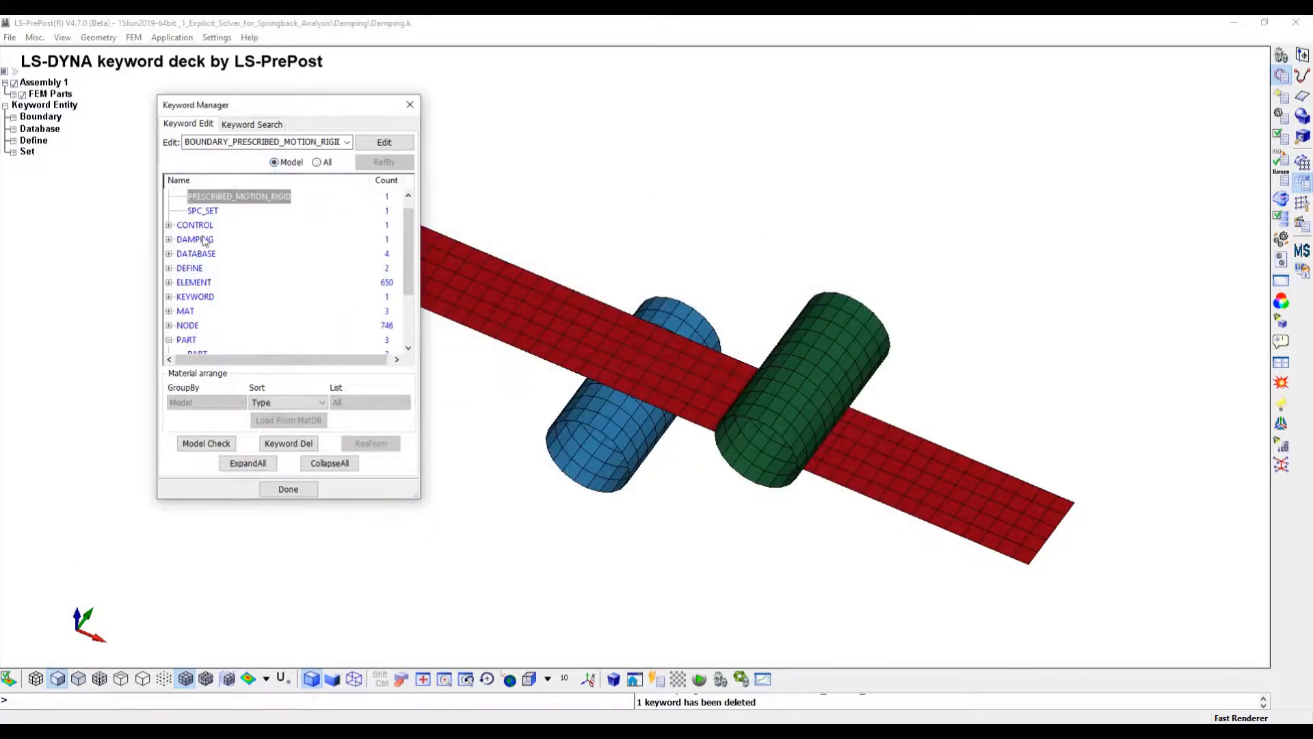
scroll(198, 256, "up", 1)
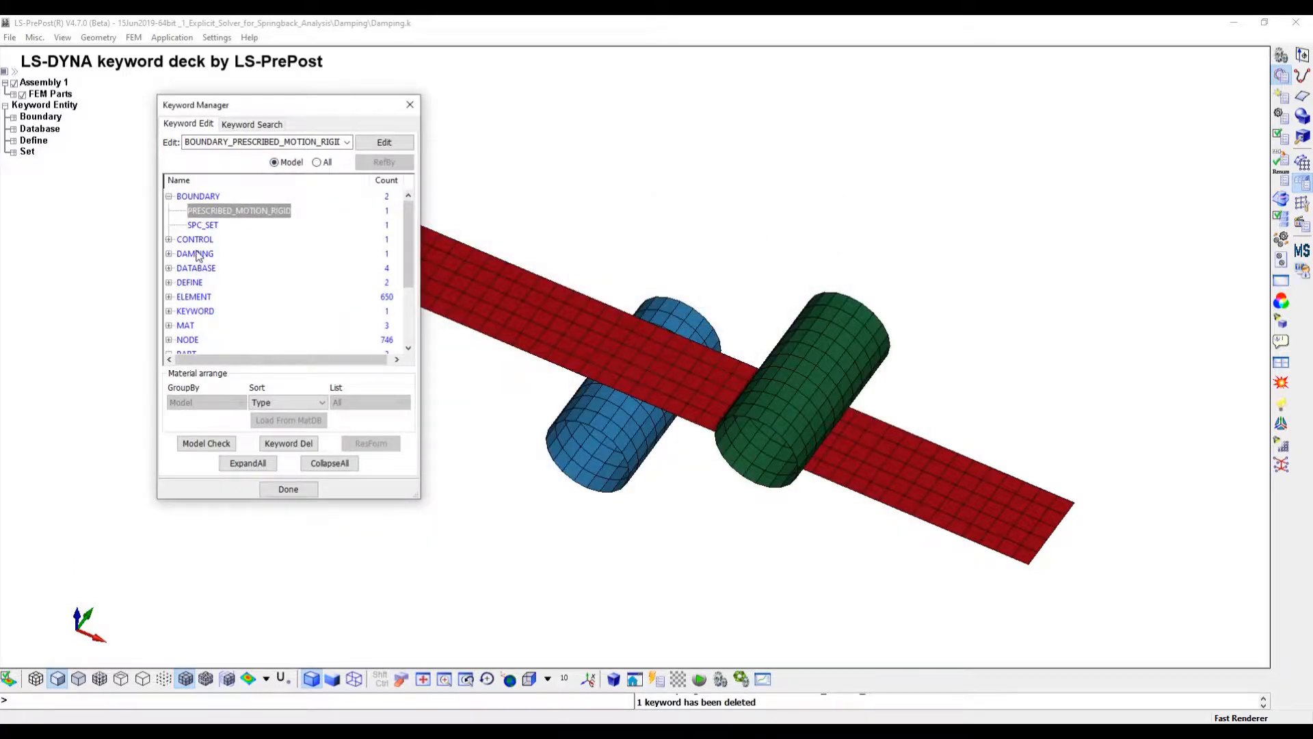
left_click(171, 283)
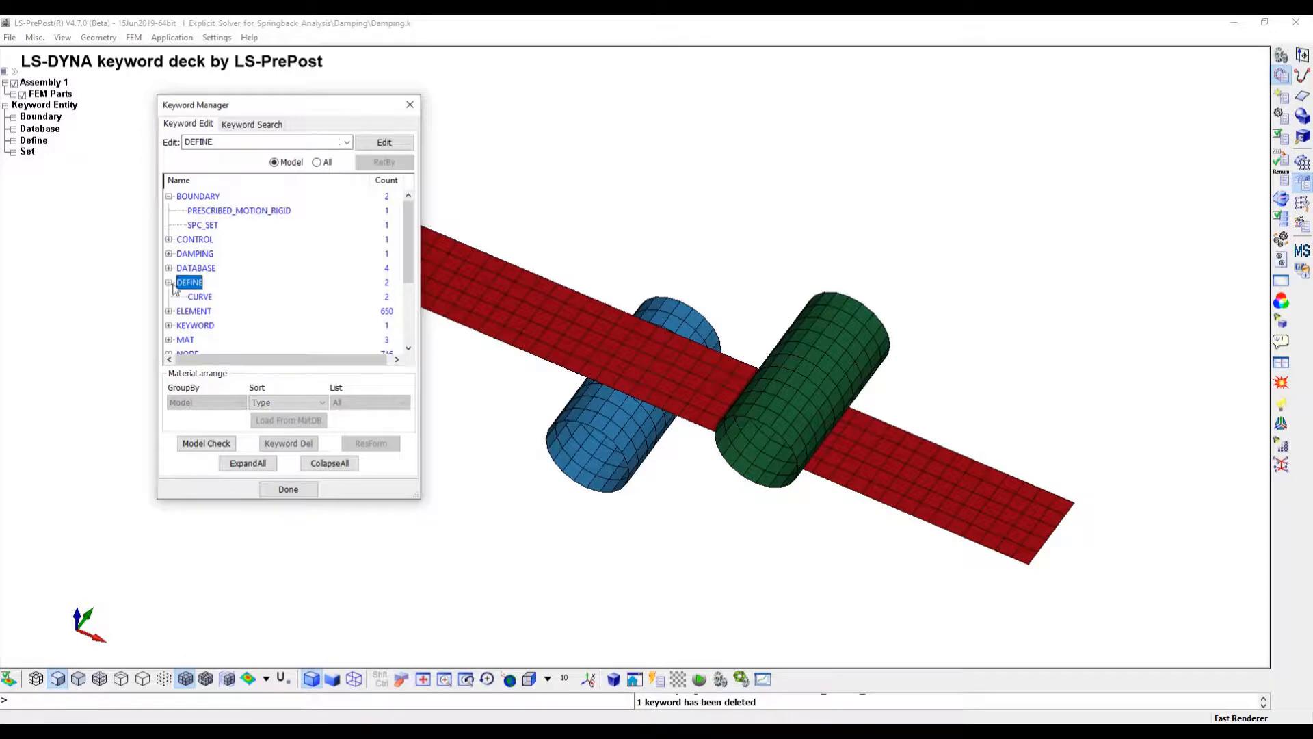
double_click(217, 300)
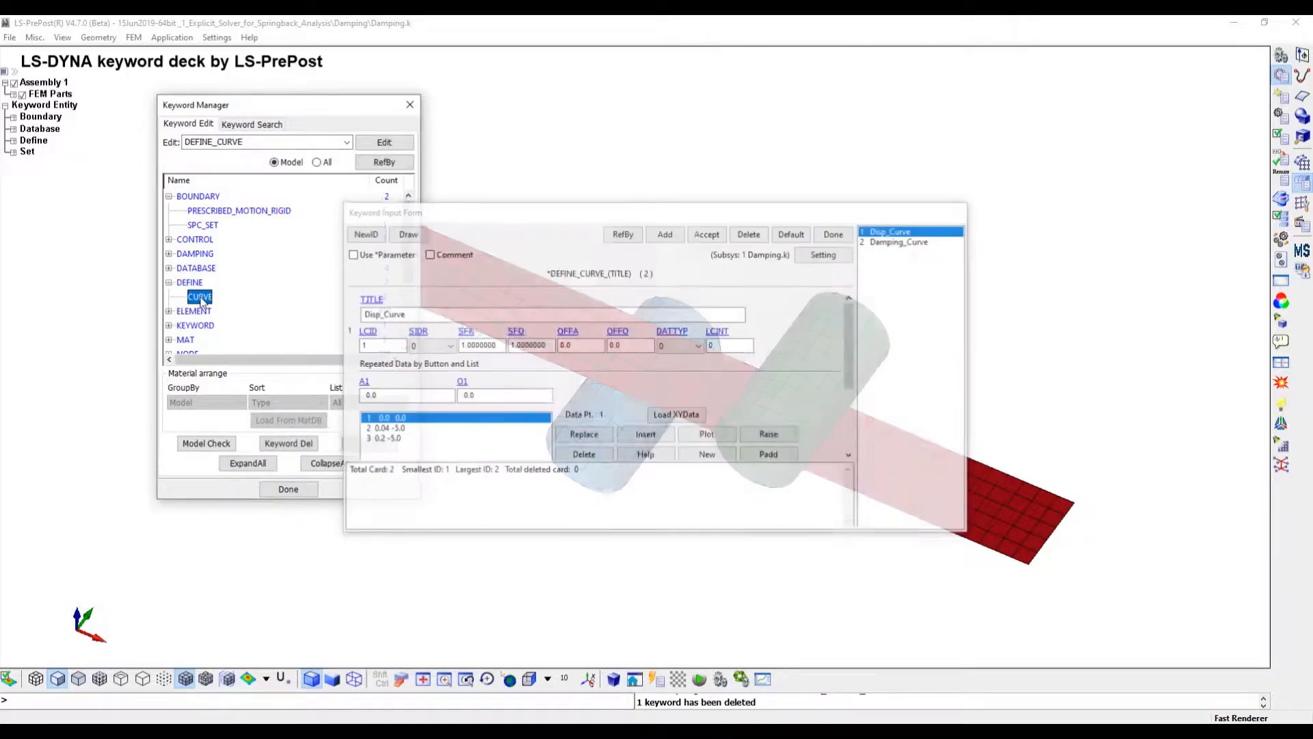
left_click(449, 427)
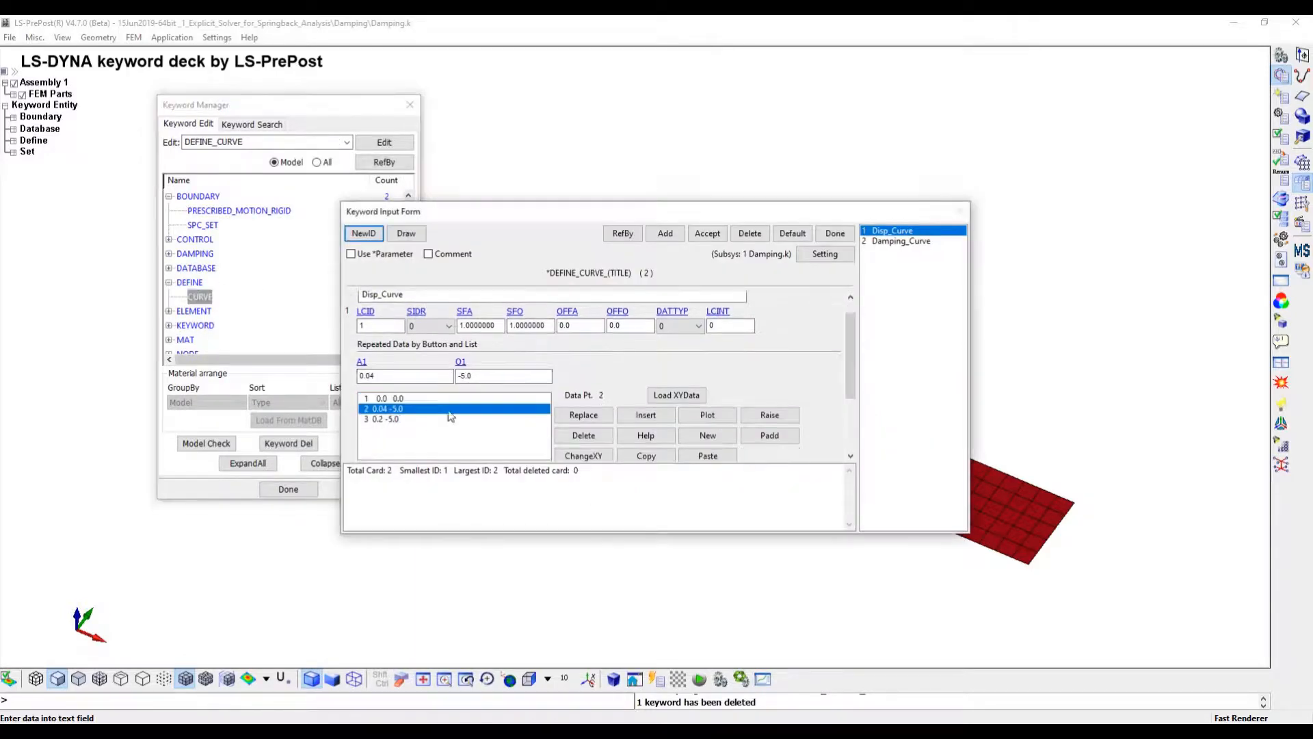
left_click(466, 375)
type("2")
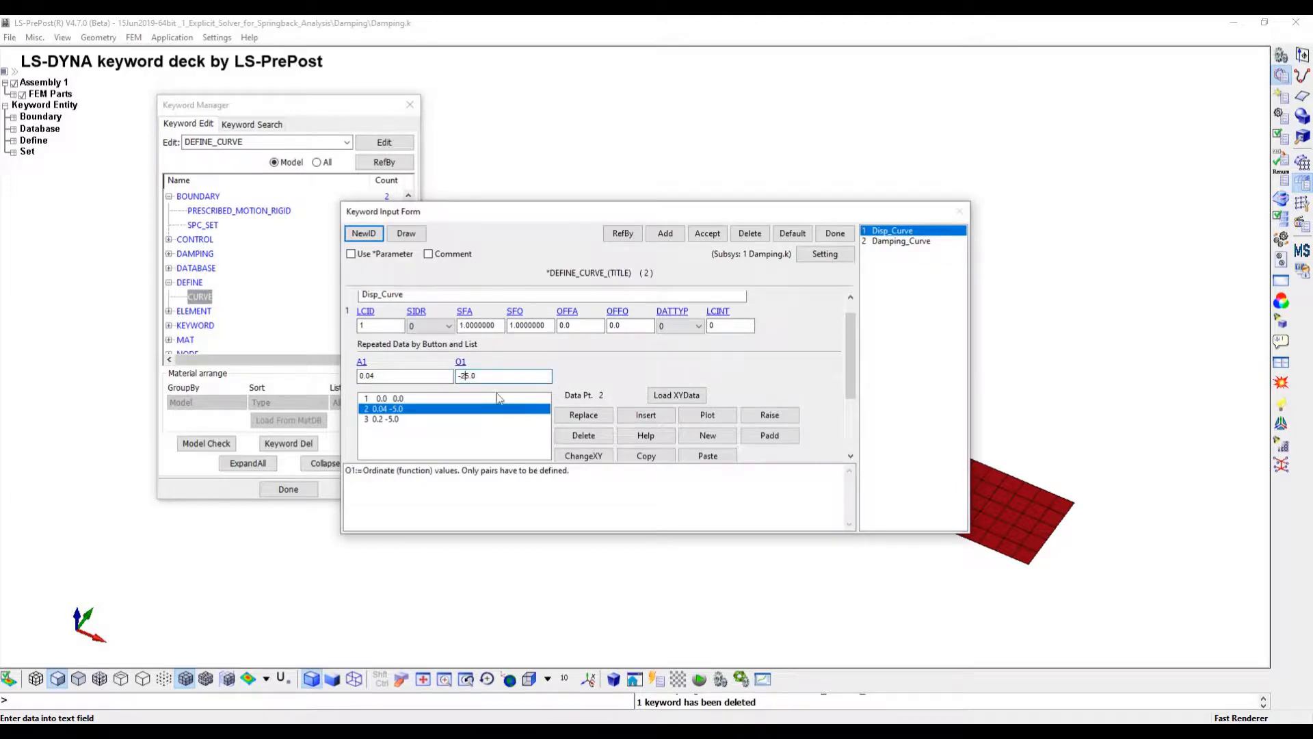
left_click(583, 415)
Replace the ordinate of Disp_Curve's third point (abscissa 0.2) with -25.0, then accept the curve and close the form
left_click(398, 420)
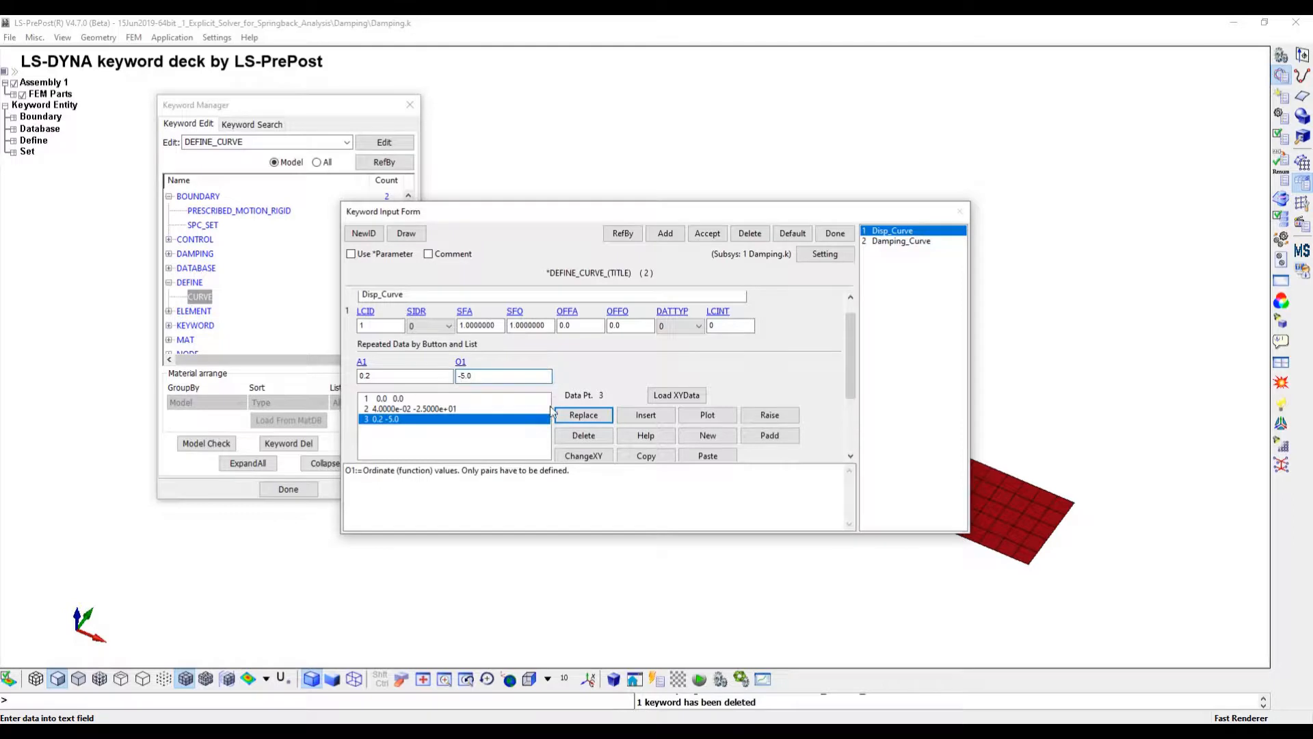
type("2")
left_click(589, 419)
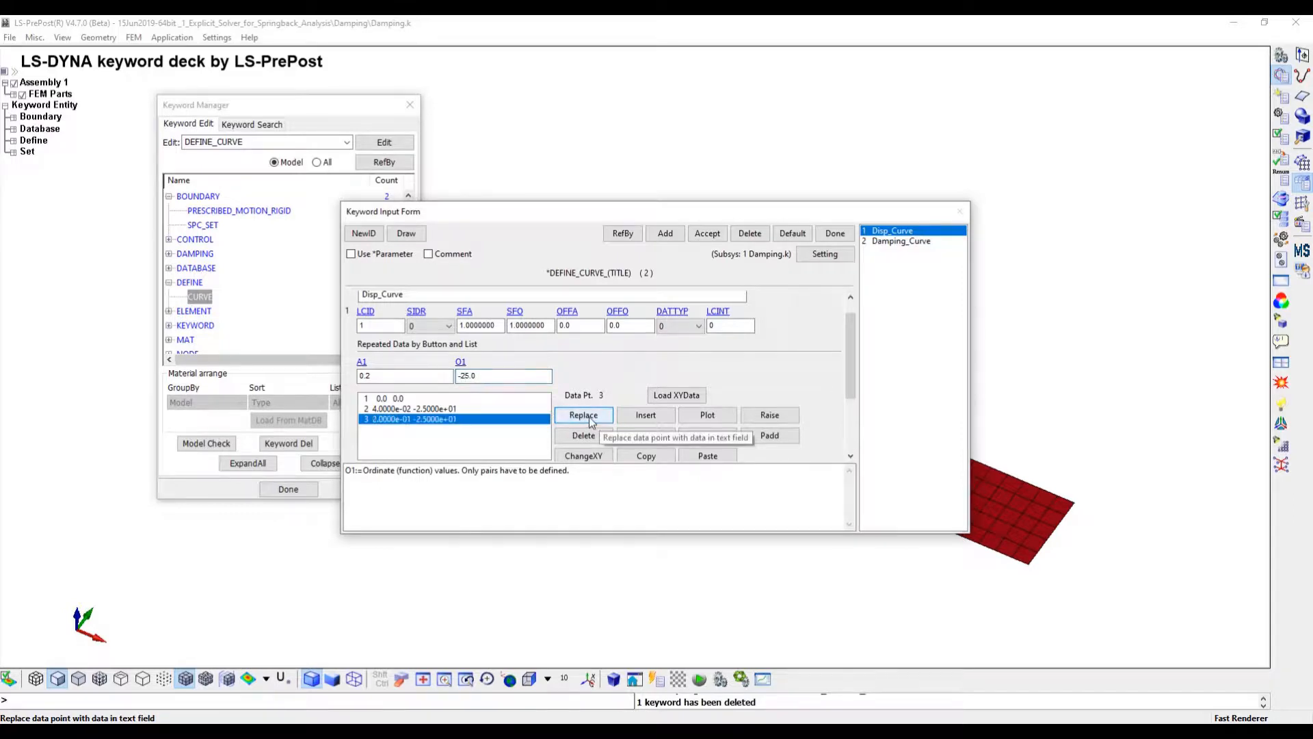
left_click(707, 233)
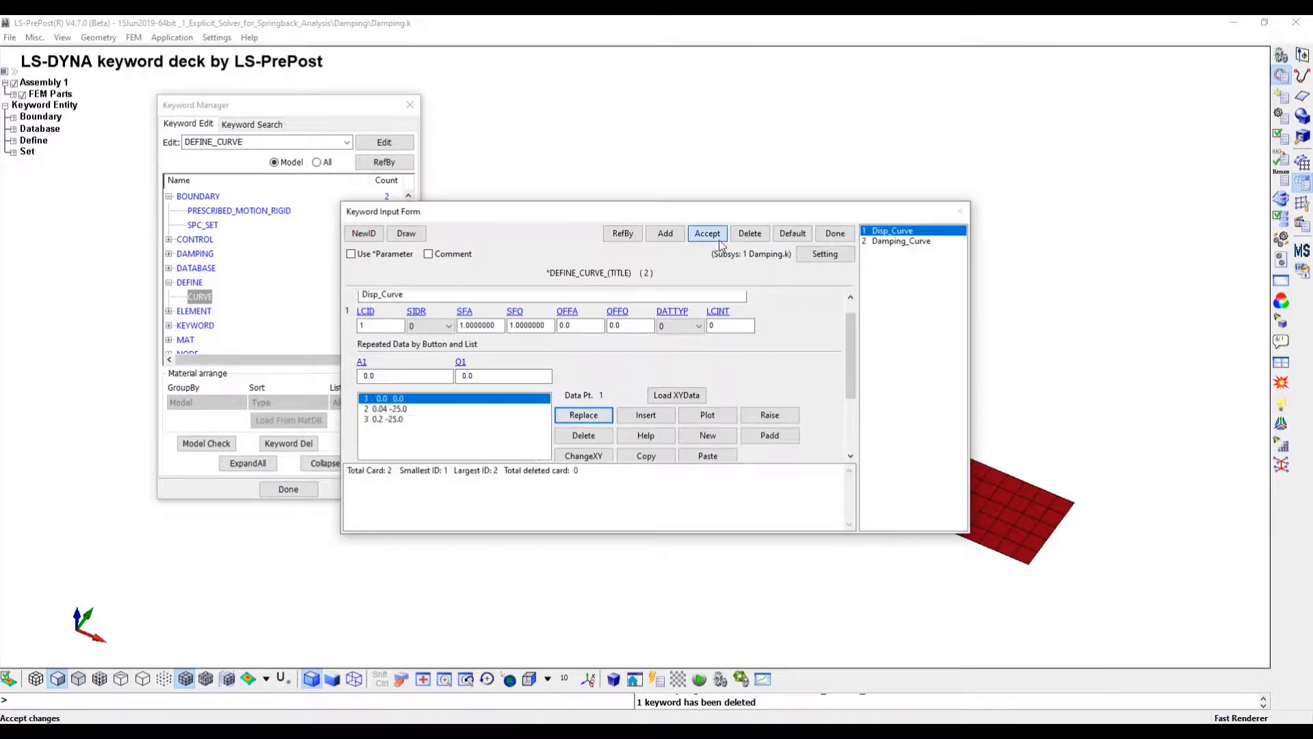
left_click(835, 233)
List all keywords and start a CONTACT_AUTOMATIC_SINGLE_SURFACE entry with ID 1 and title Contact
left_click(316, 162)
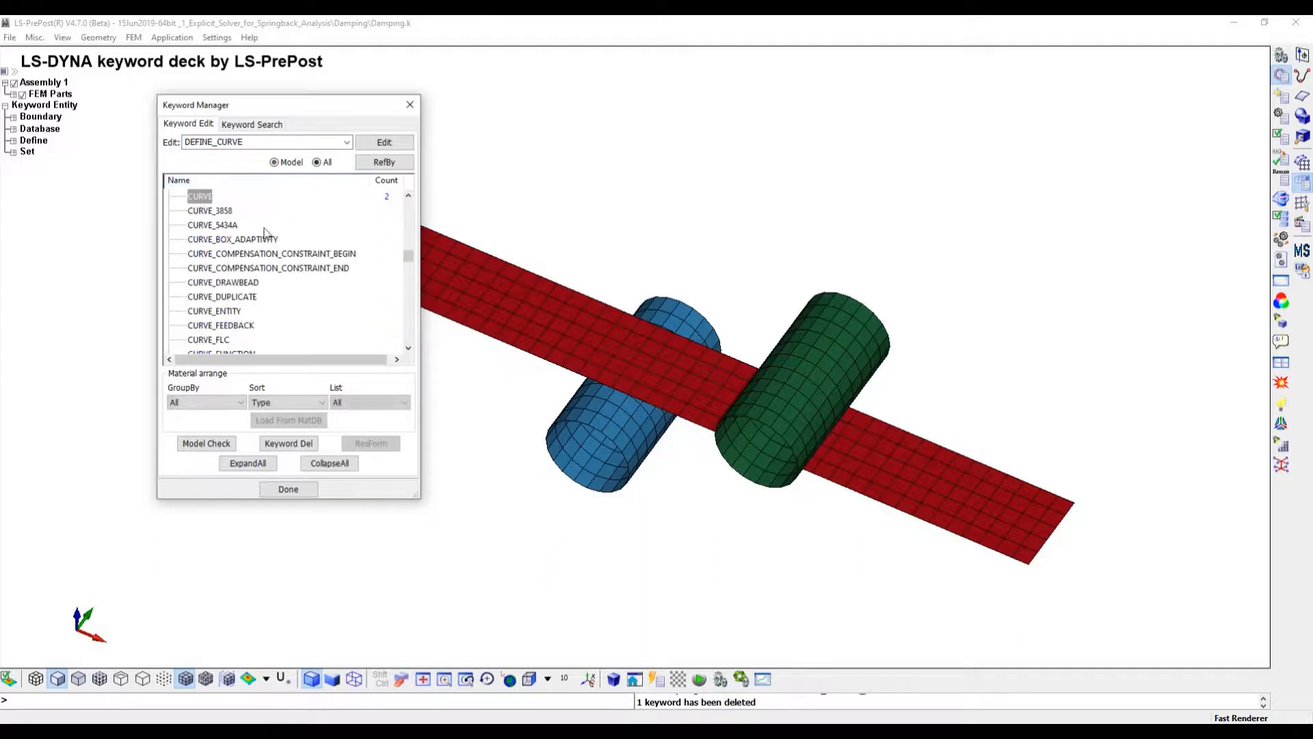
scroll(267, 233, "up", 10)
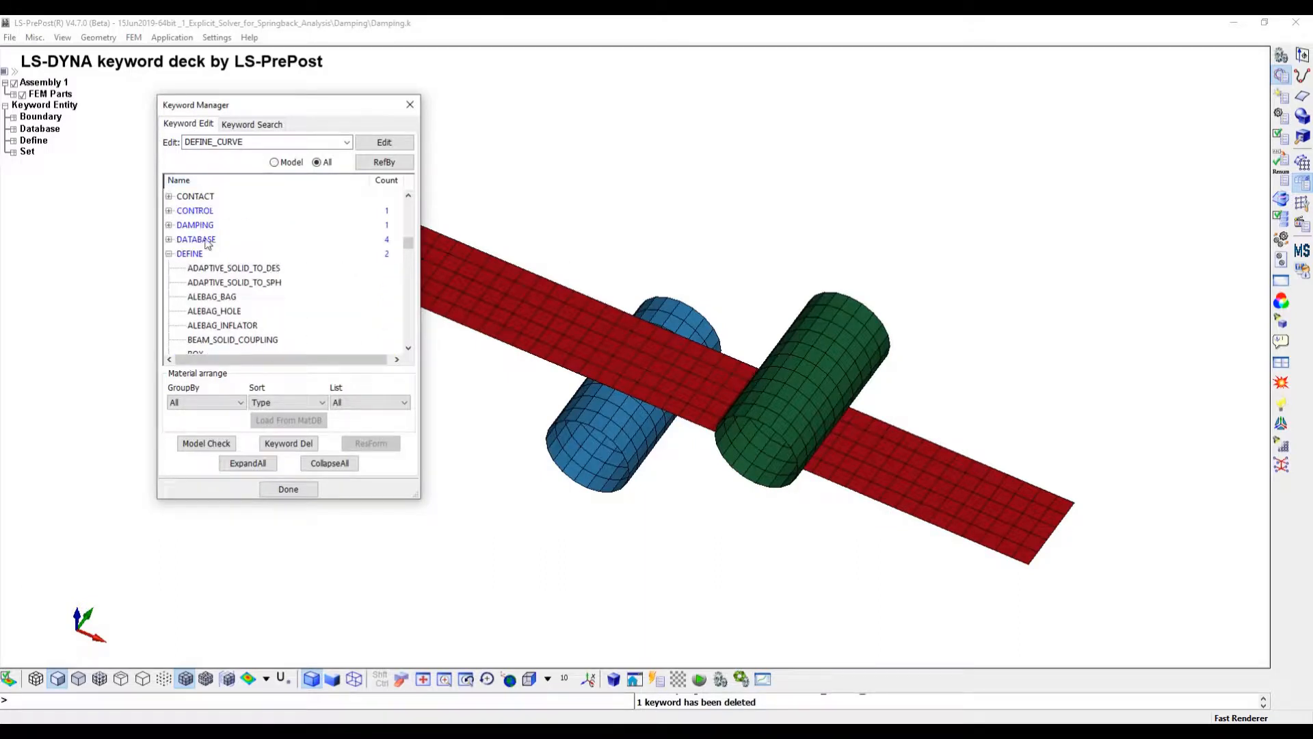
double_click(182, 254)
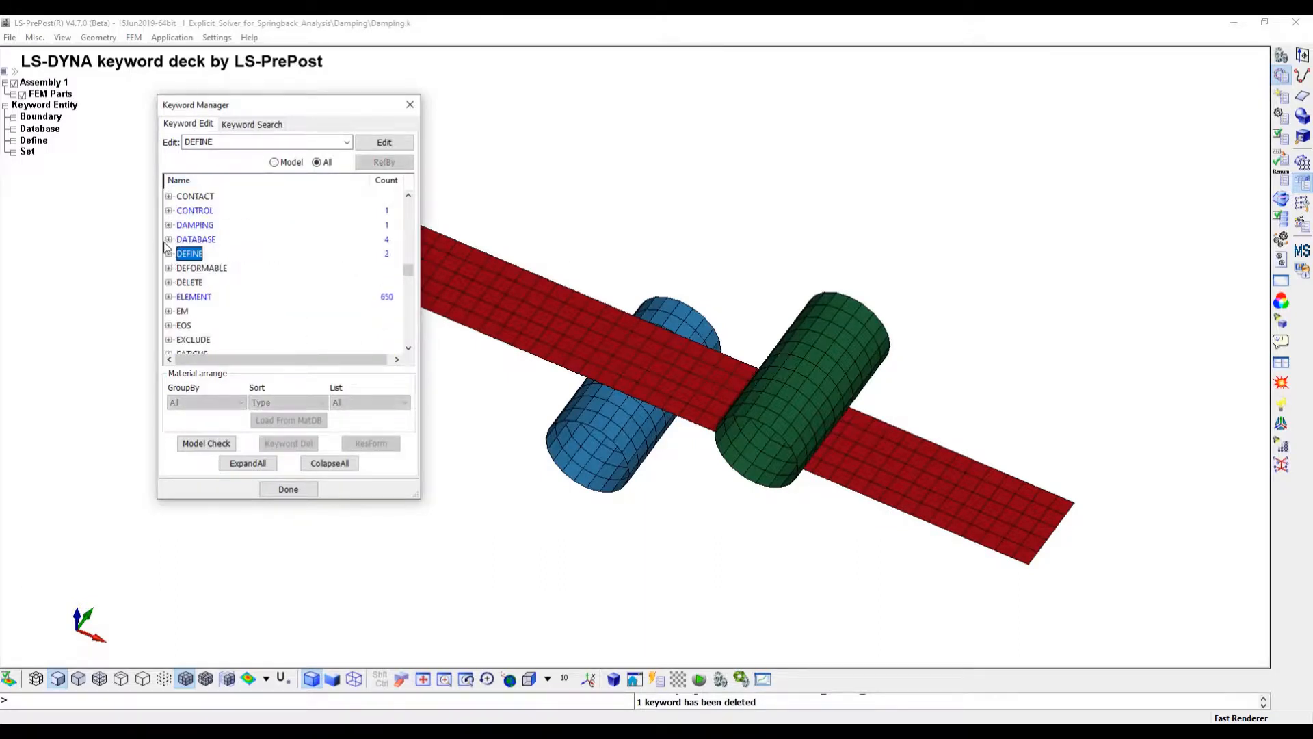
left_click(169, 196)
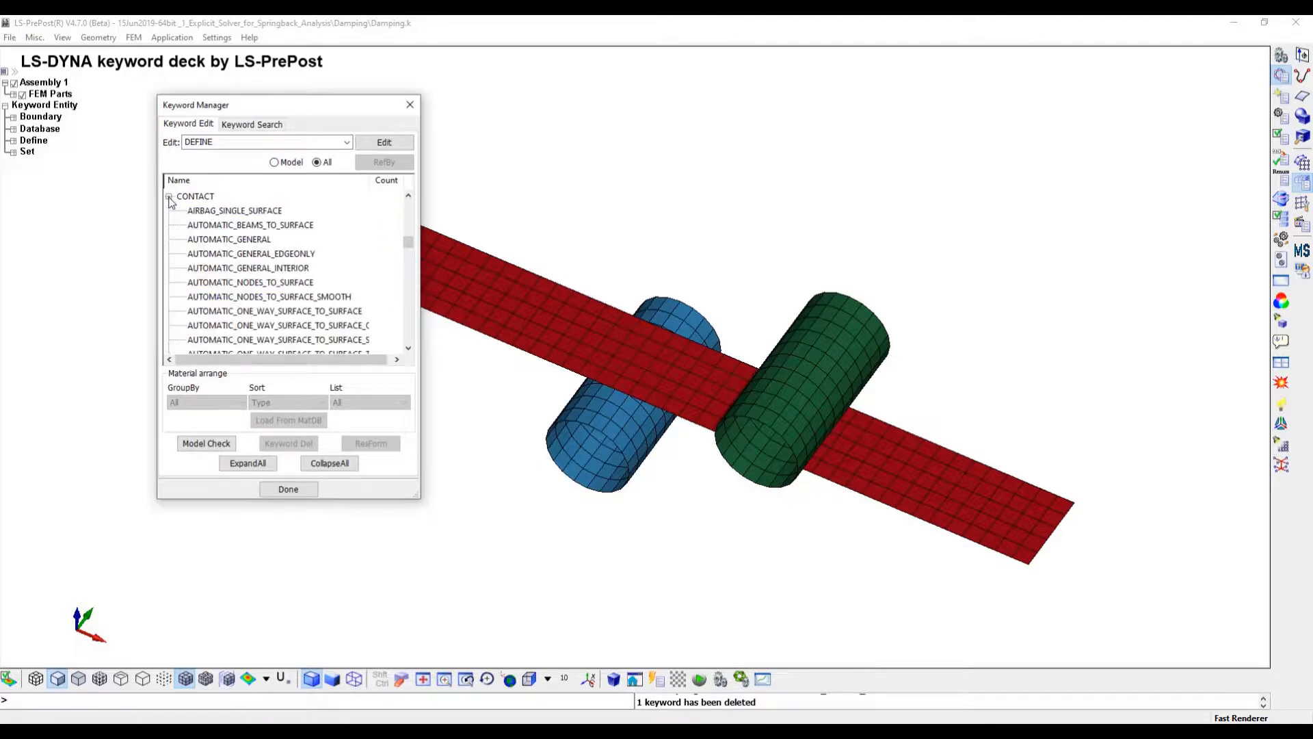
left_click(195, 196)
scroll(350, 287, "down", 3)
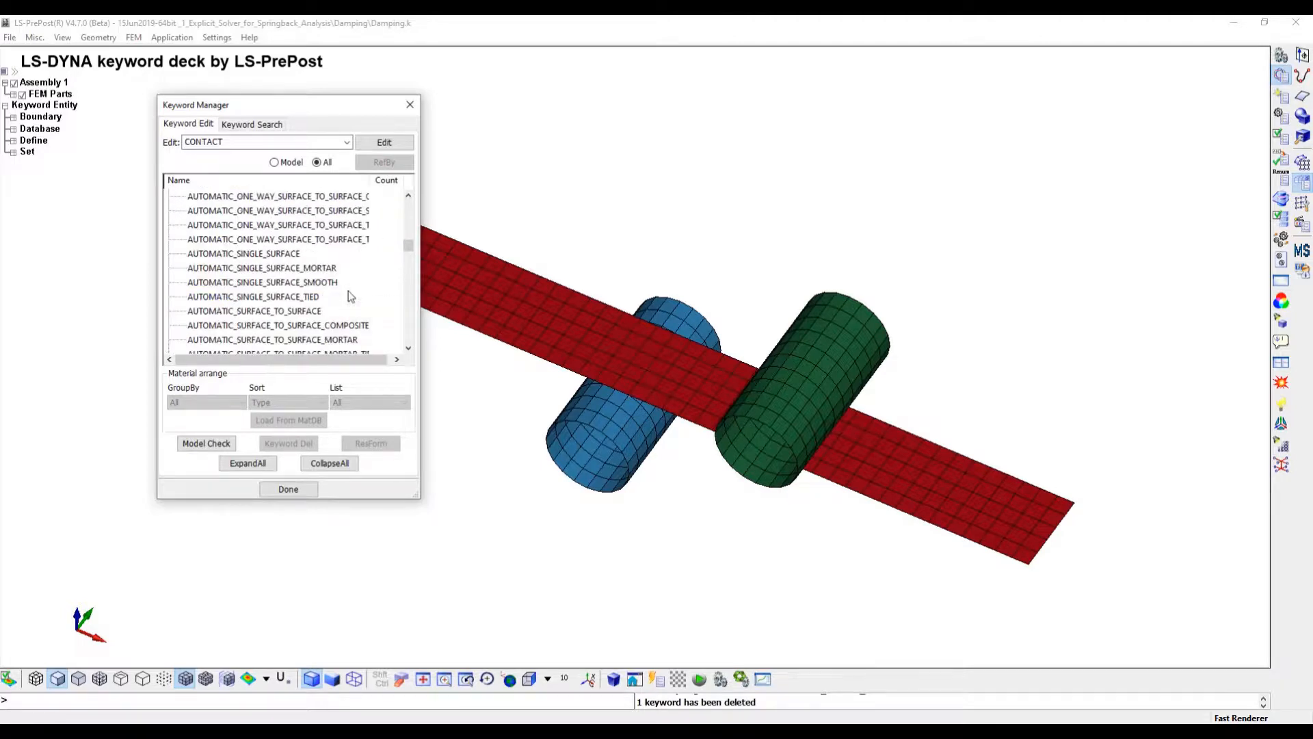
double_click(278, 255)
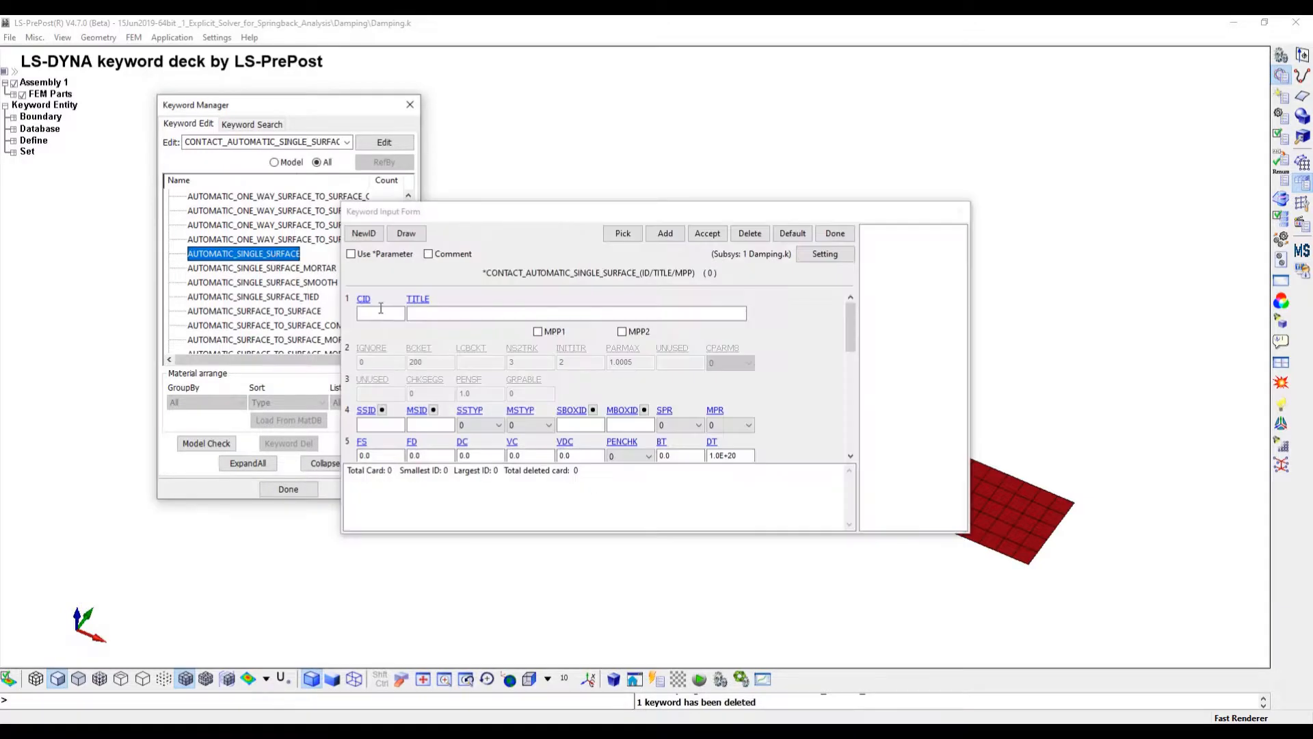
left_click(381, 308)
key("Tab")
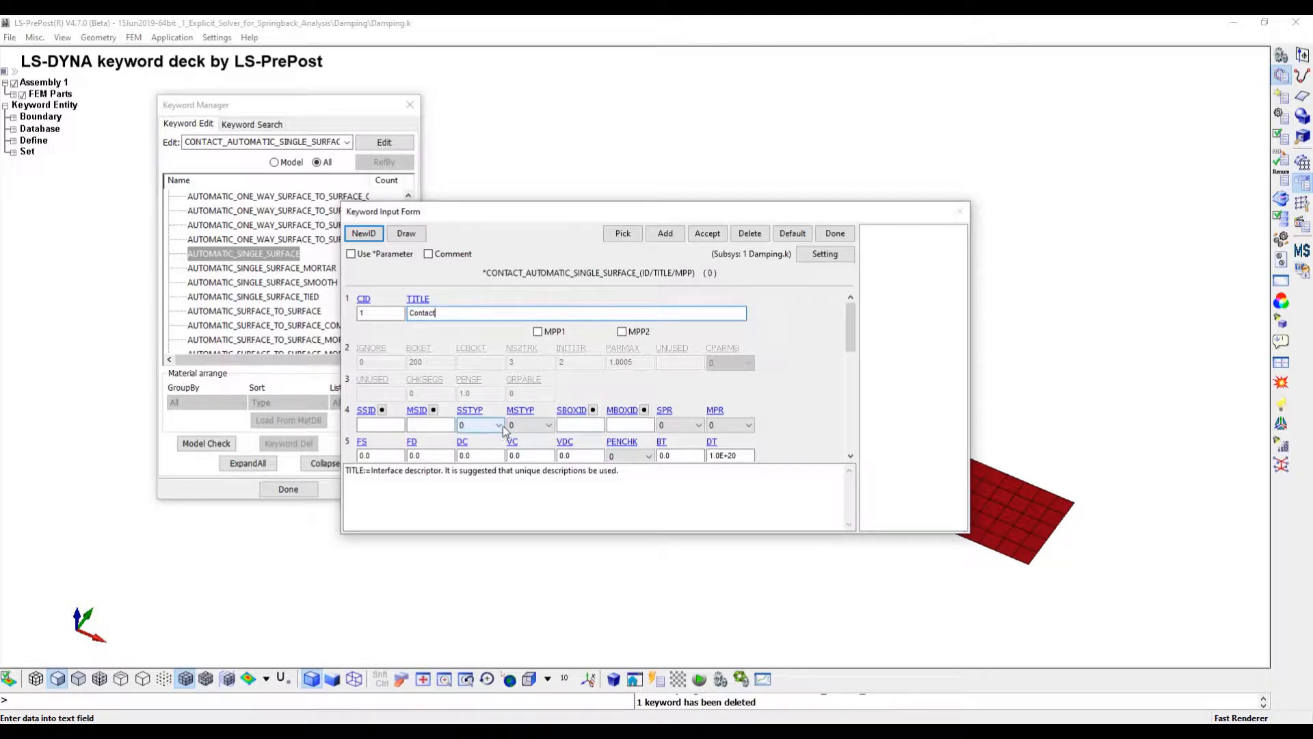
Set the single-surface contact's SSTYP to 5 and death time DT to 0.05, then accept it and close the form
left_click(482, 424)
left_click(479, 490)
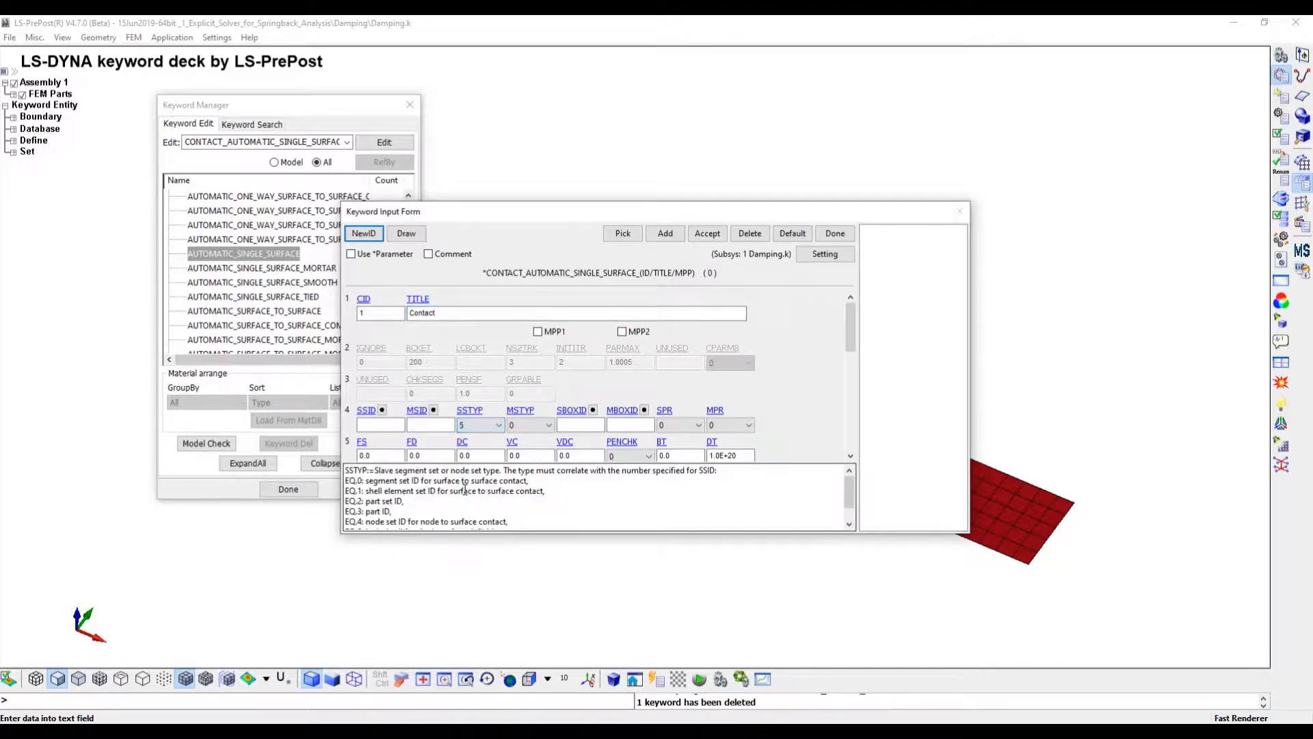
scroll(771, 451, "down", 2)
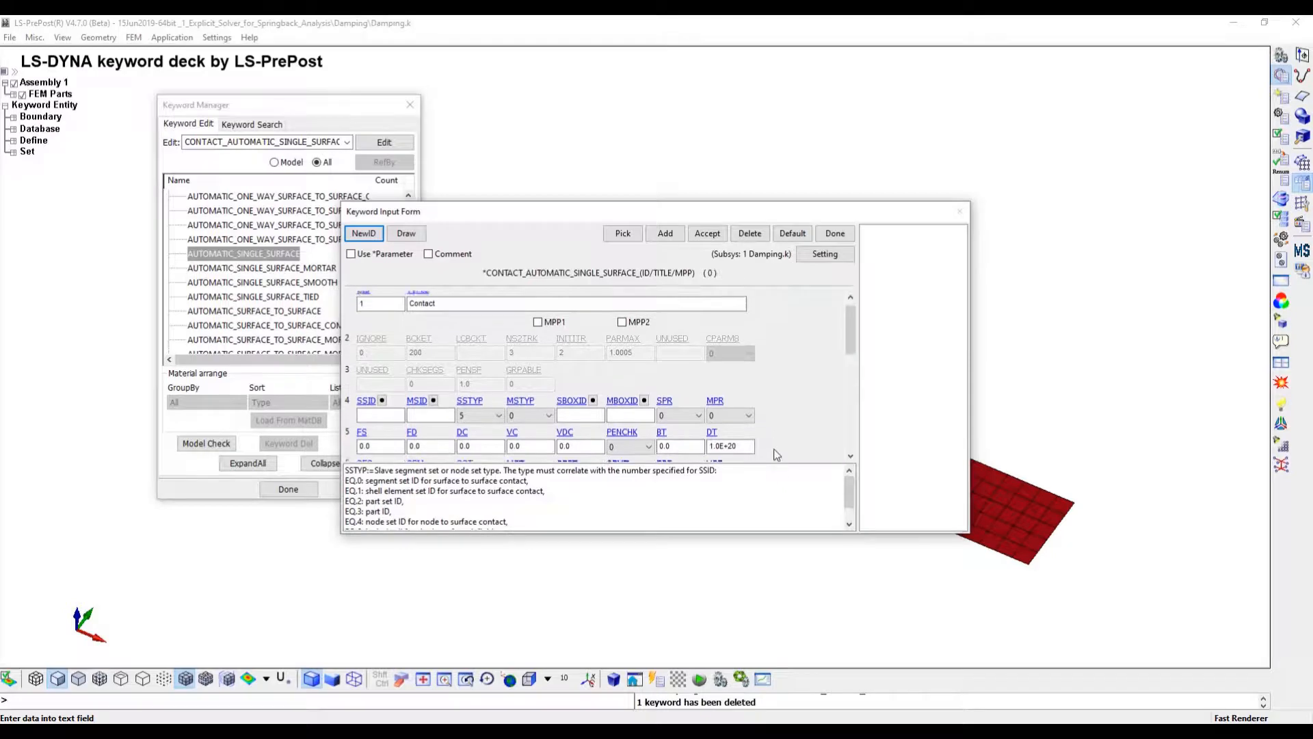
left_click(744, 443)
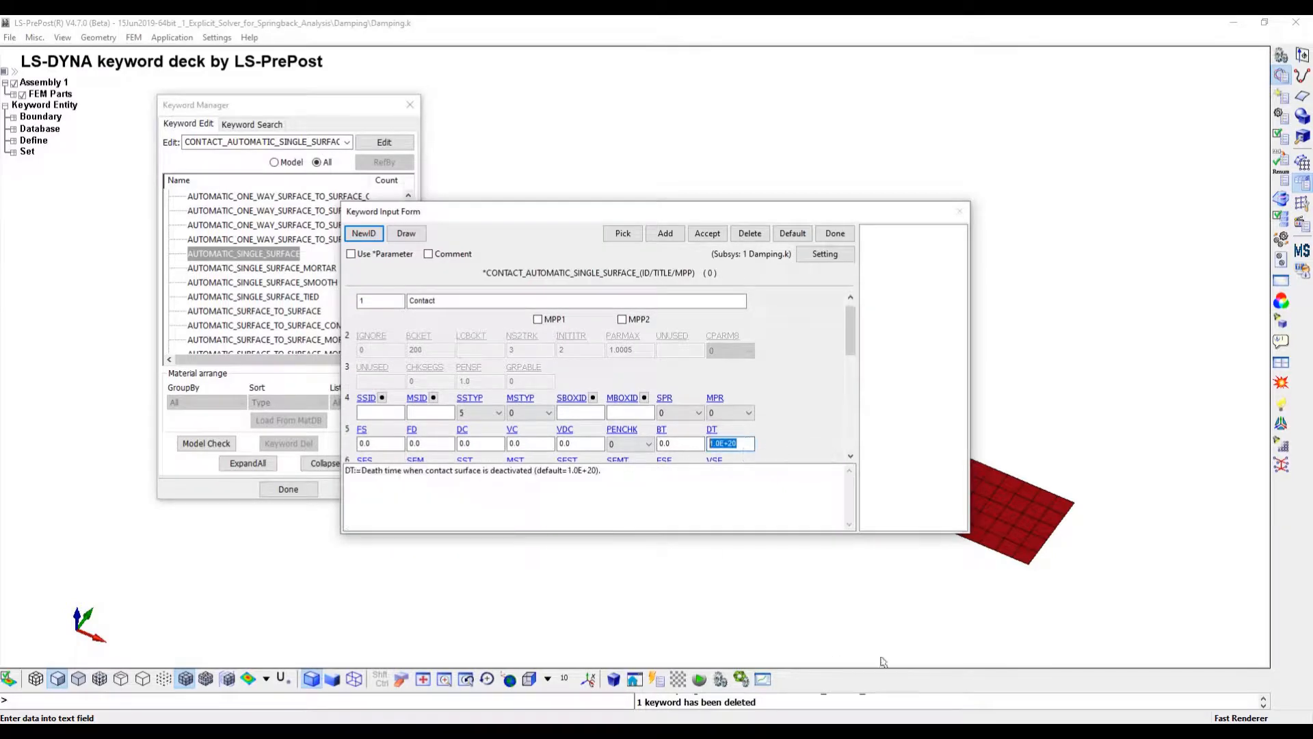
type("0.05")
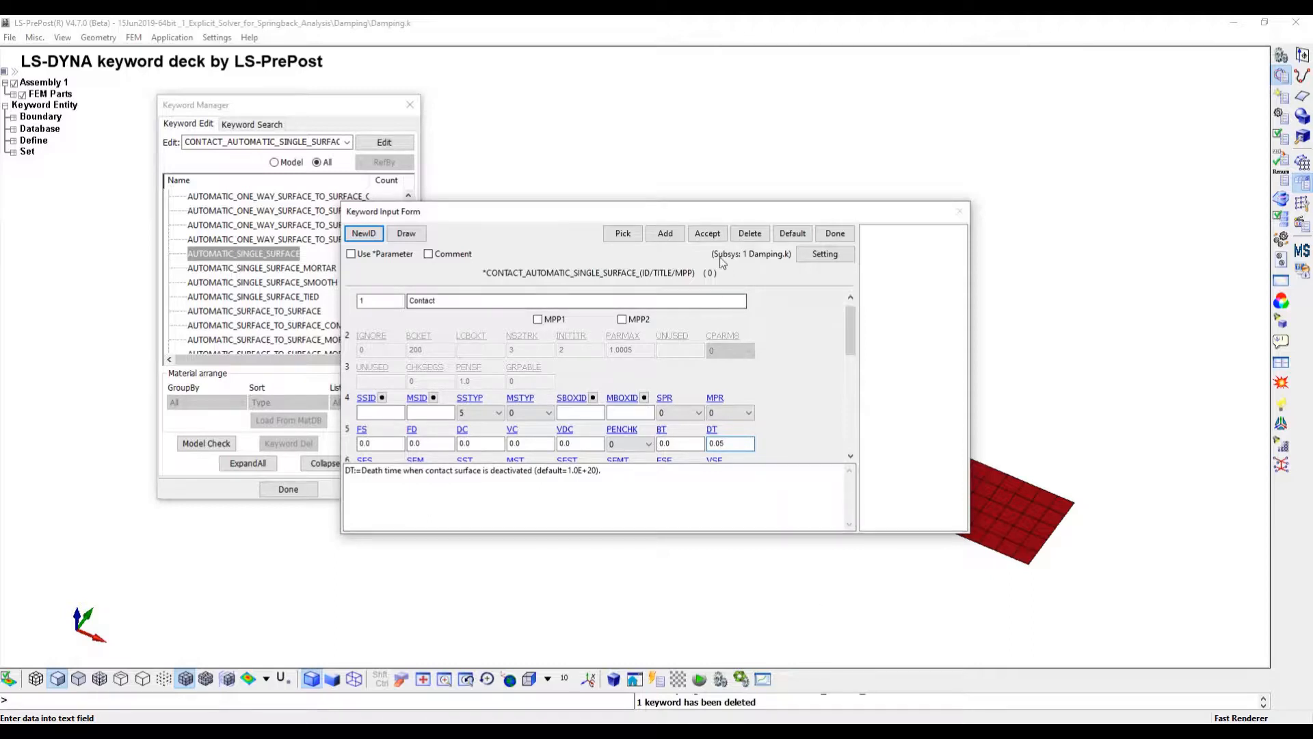
left_click(706, 235)
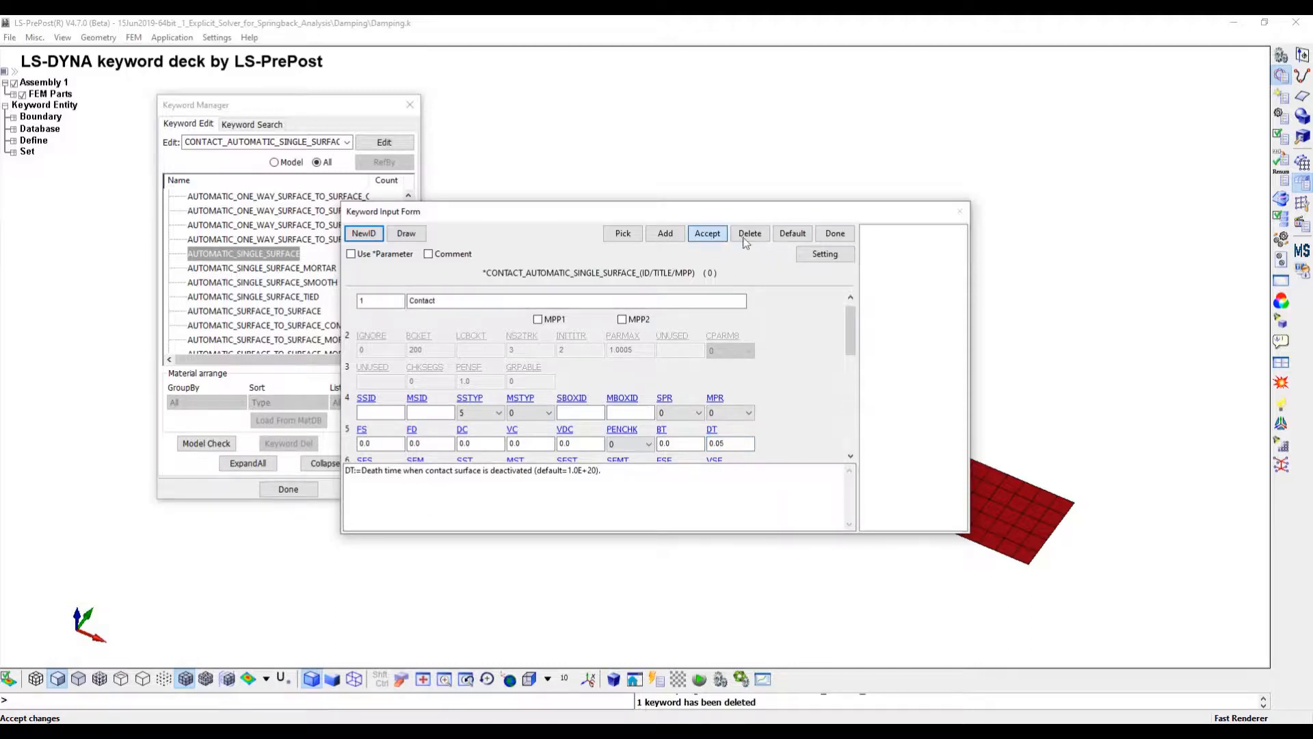
left_click(834, 234)
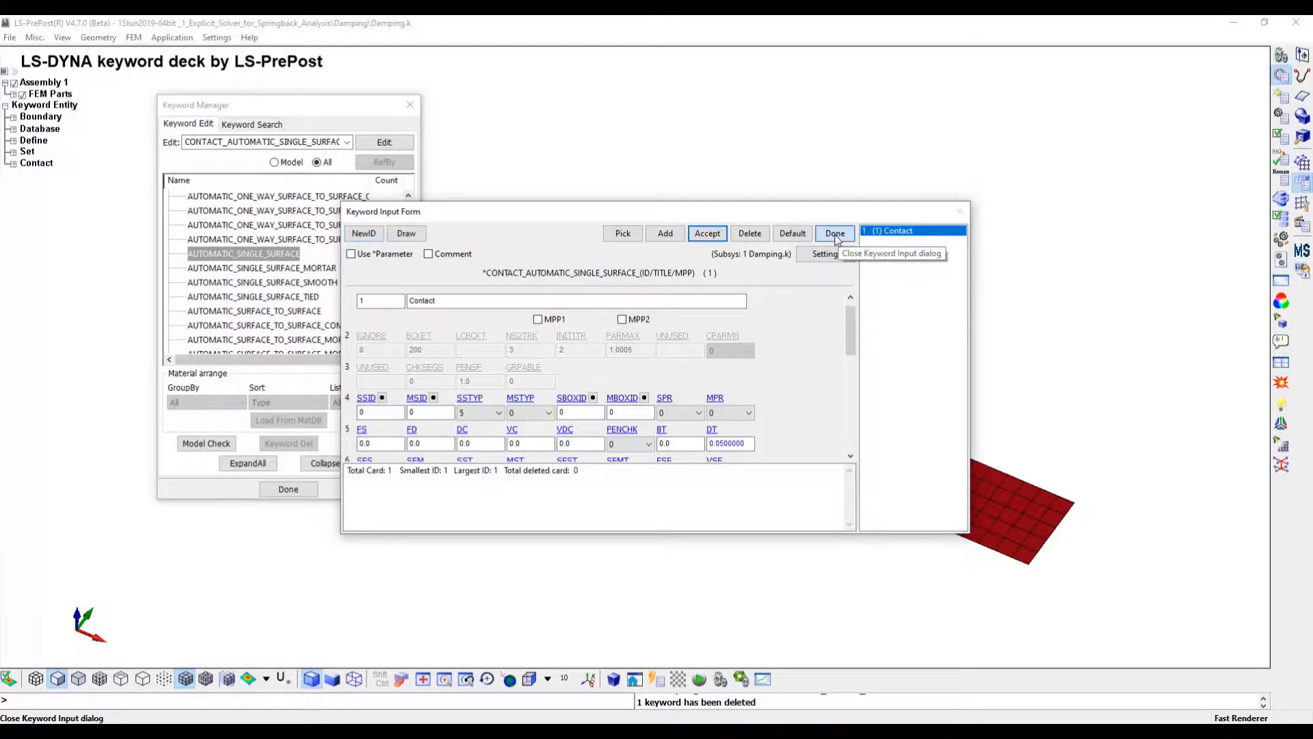
left_click(835, 235)
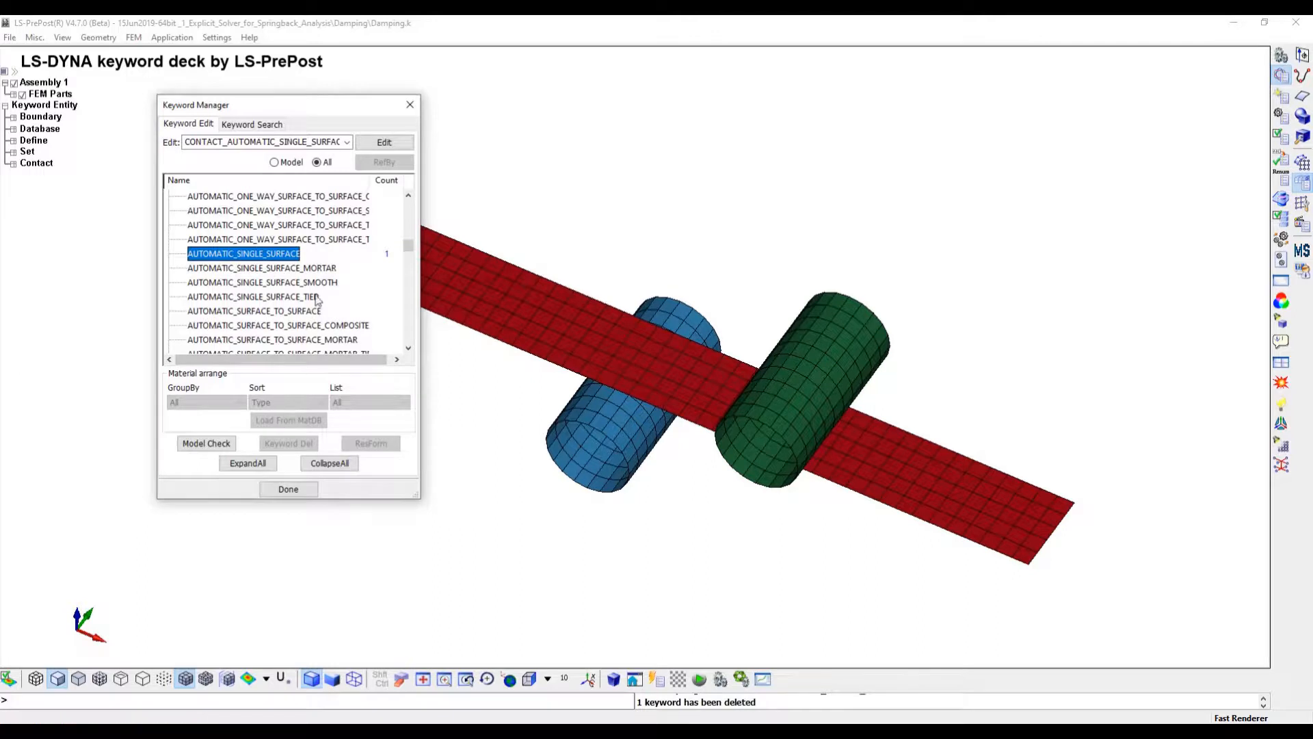
Start a CONTACT_FORCE_TRANSDUCER entry with ID 2 and title Fixed_Cylinder
scroll(301, 289, "down", 4)
scroll(301, 289, "up", 1)
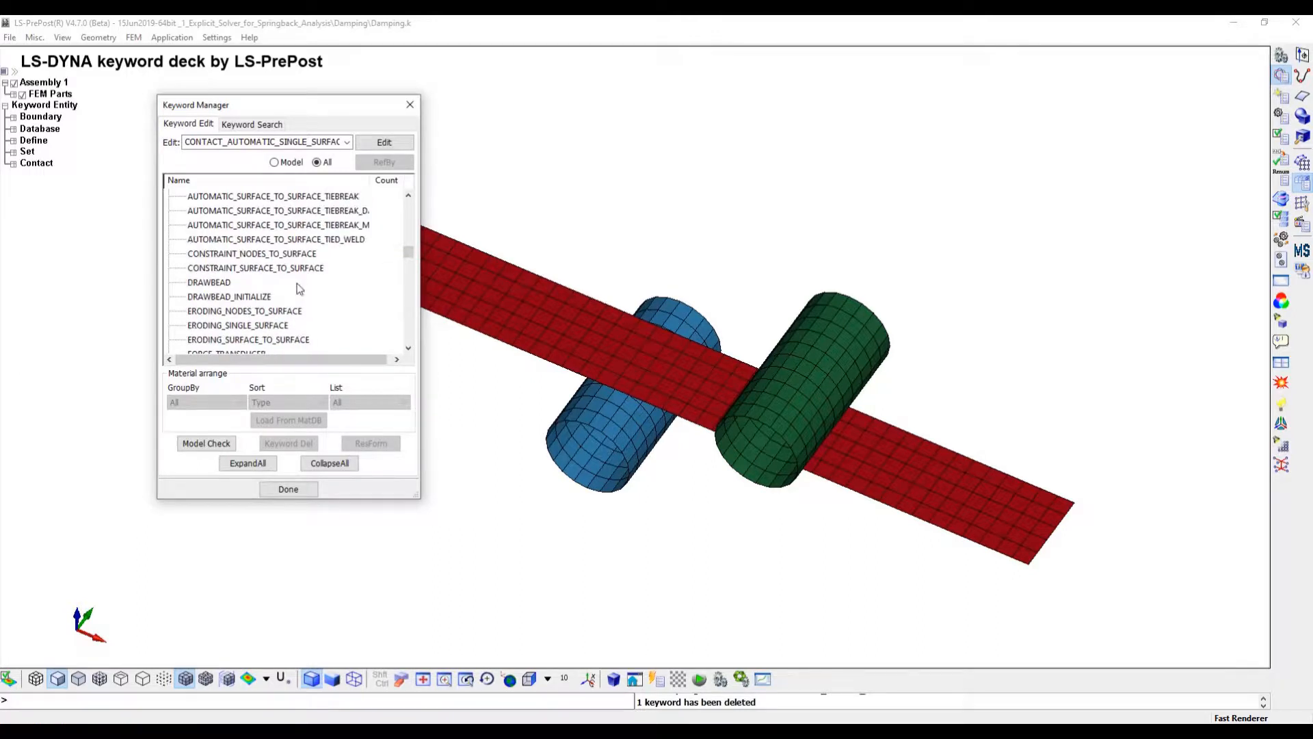
scroll(301, 289, "down", 3)
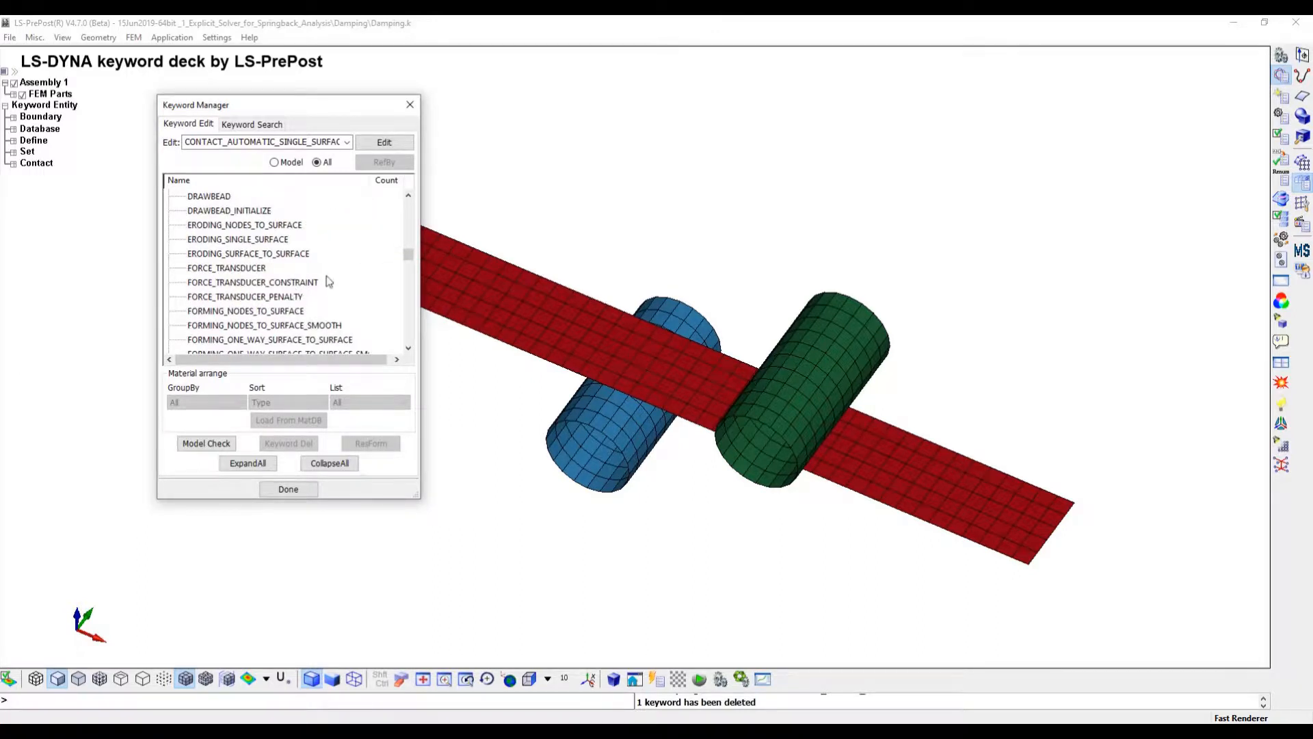
left_click(245, 269)
double_click(245, 268)
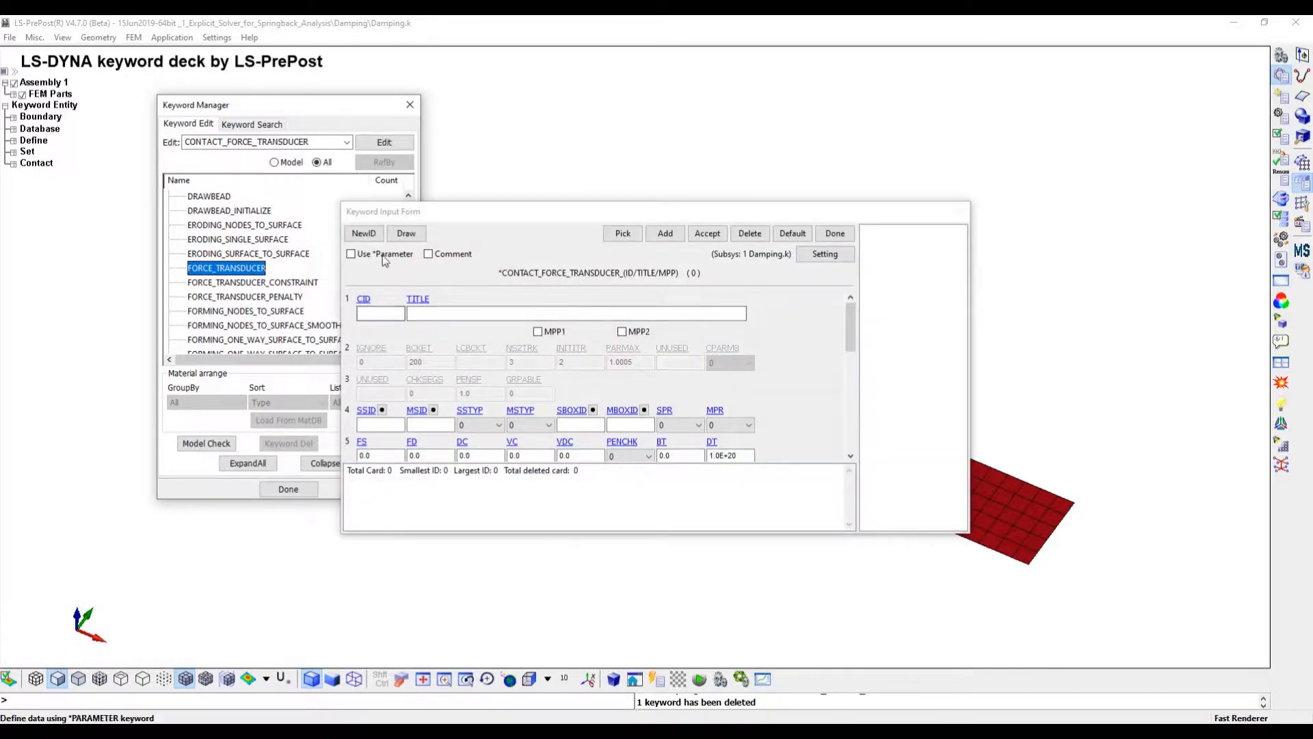
left_click(370, 234)
left_click(370, 233)
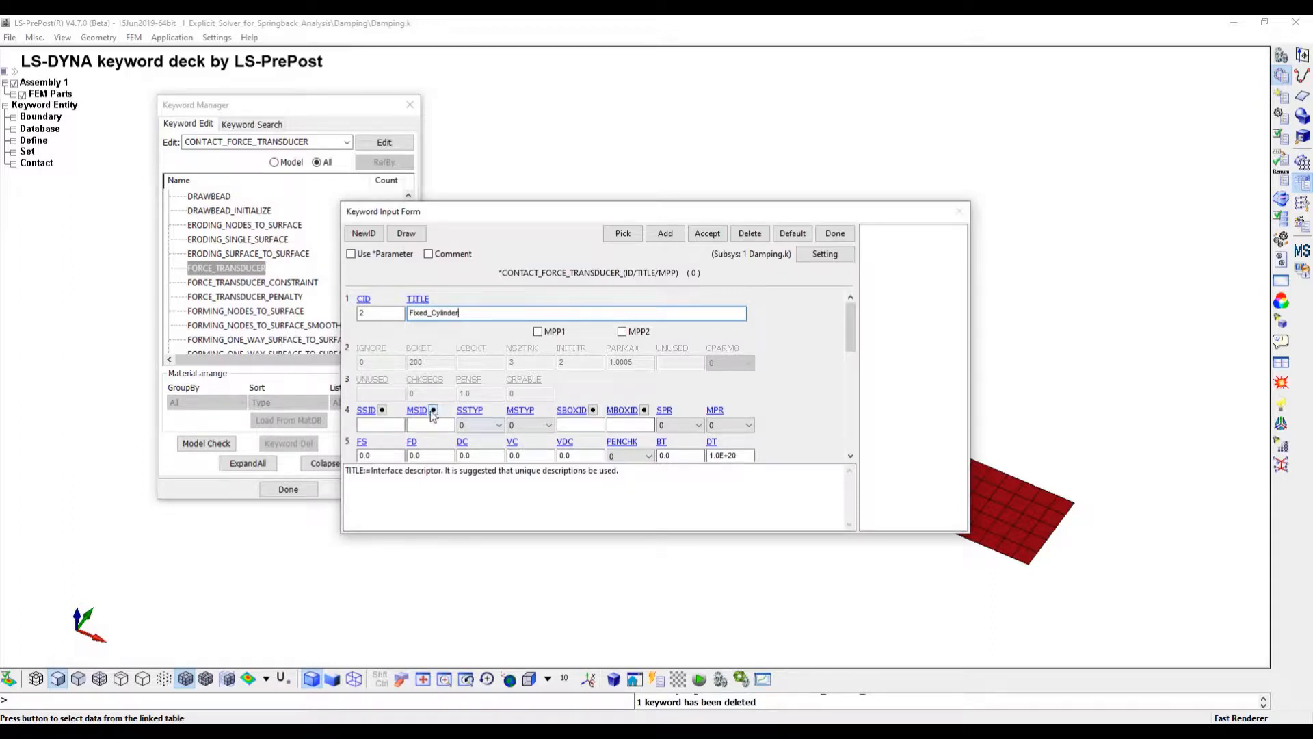
Set both SSTYP and MSTYP of the Fixed_Cylinder force transducer to 3 (part ID)
left_click(499, 425)
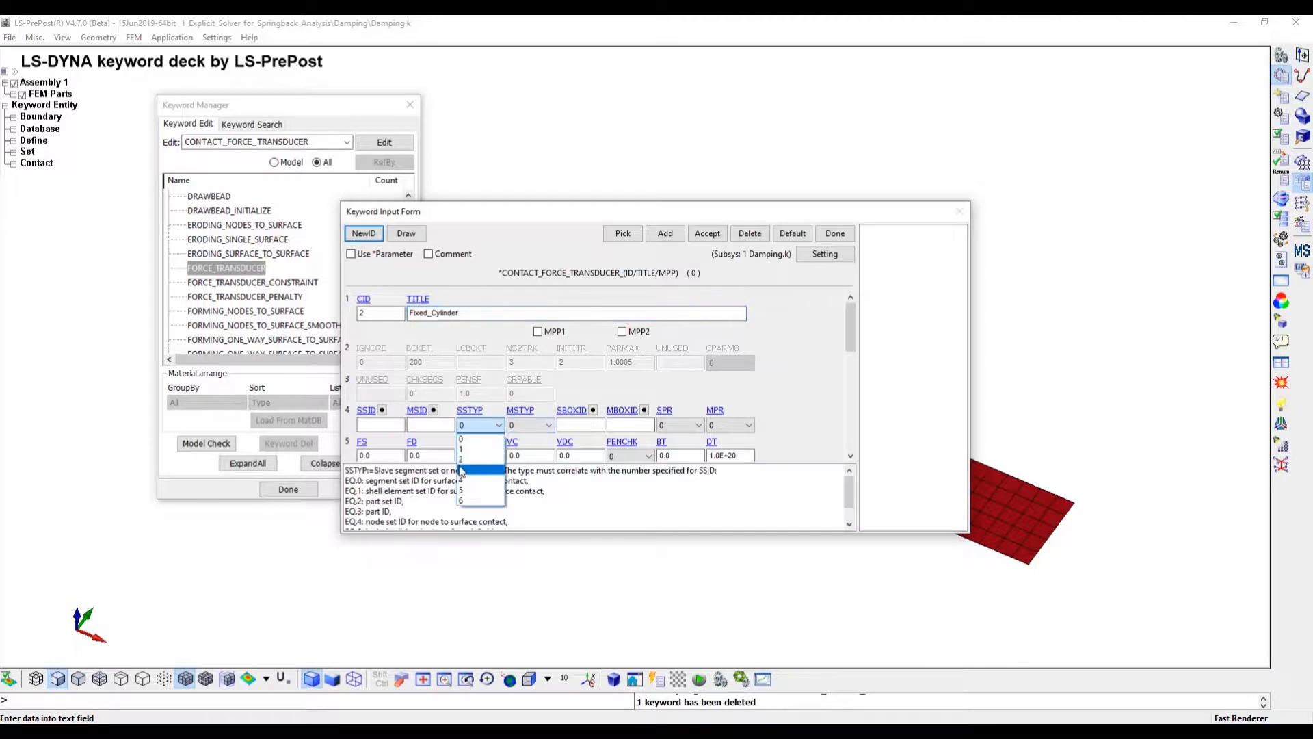
left_click(479, 464)
left_click(550, 426)
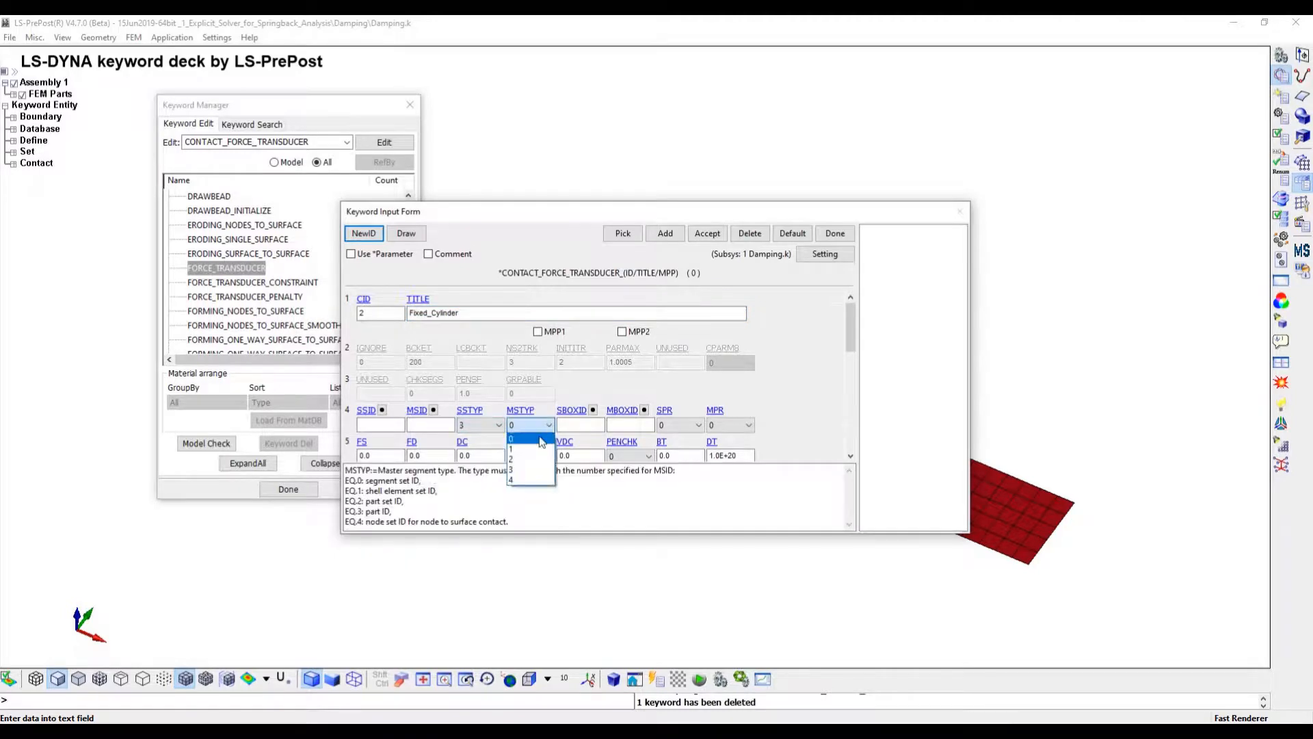
left_click(515, 465)
Link the Beam part as SSID and the Fixed_Cylinder part as MSID, then accept the Fixed_Cylinder force transducer
left_click(383, 411)
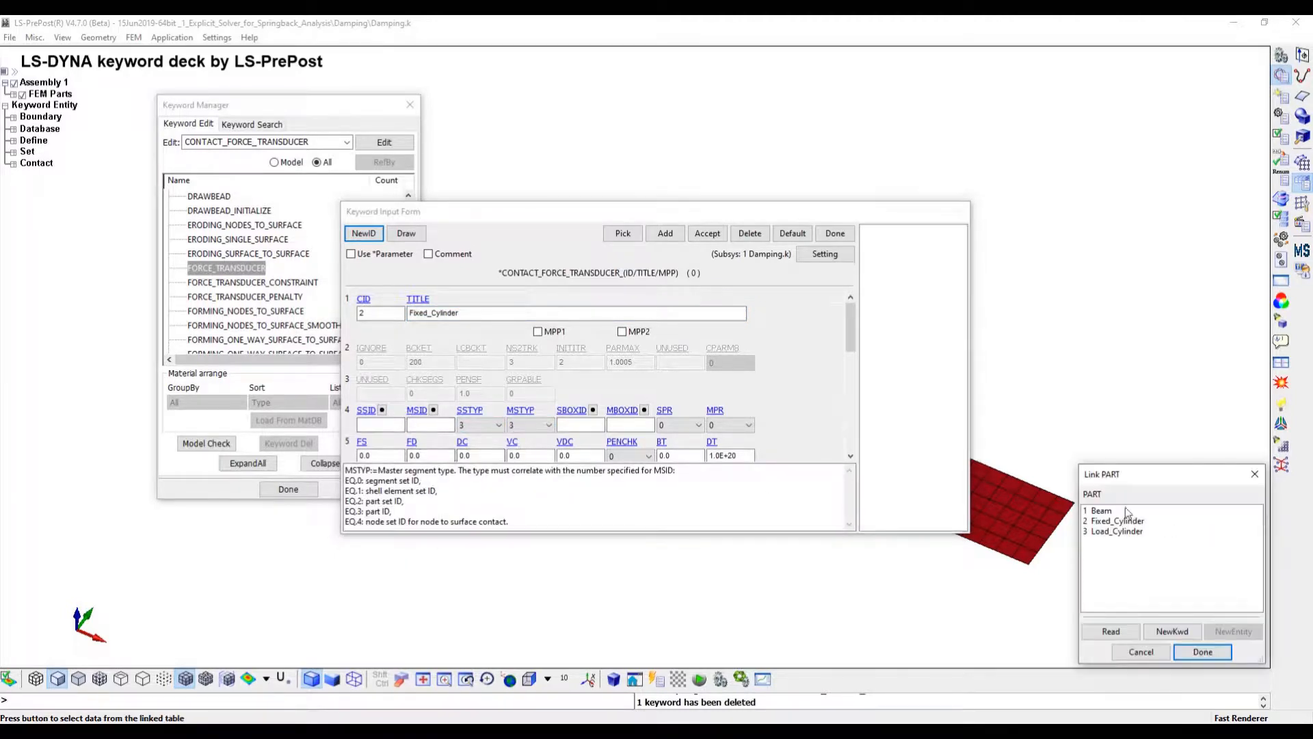
left_click(1101, 512)
left_click(1202, 651)
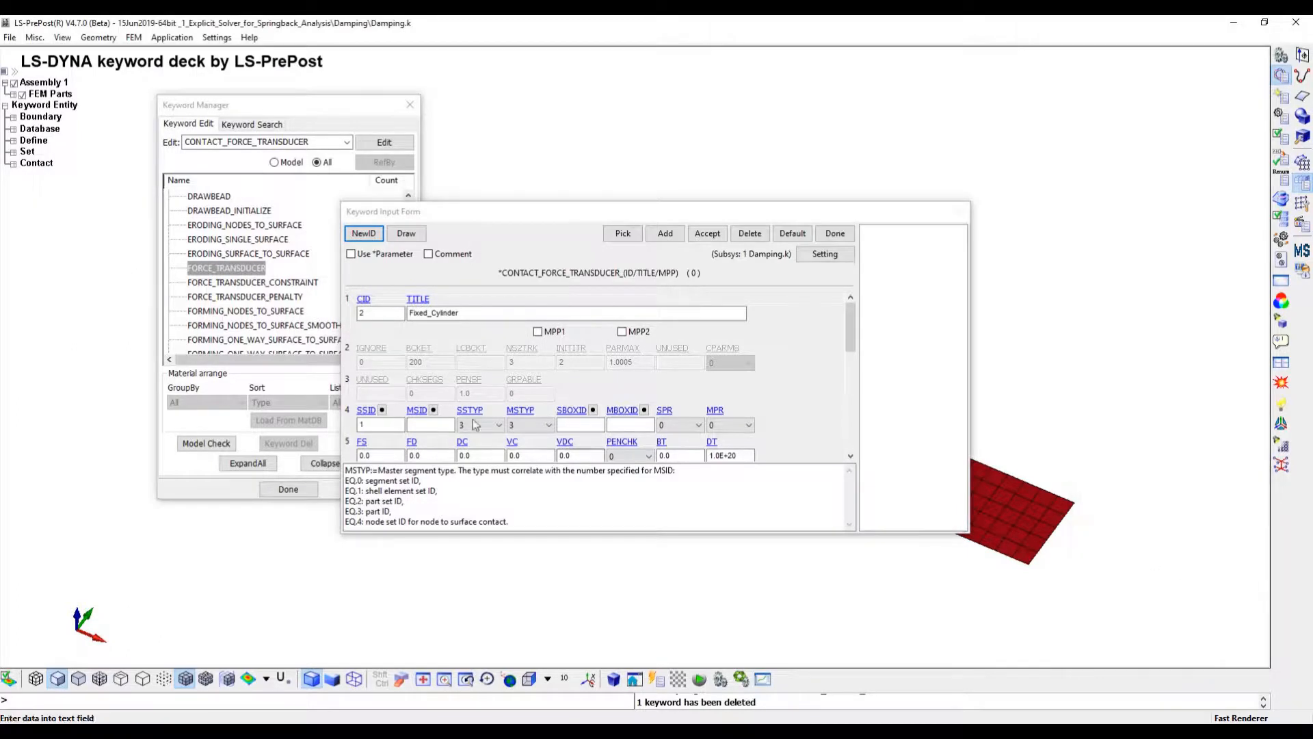
left_click(433, 410)
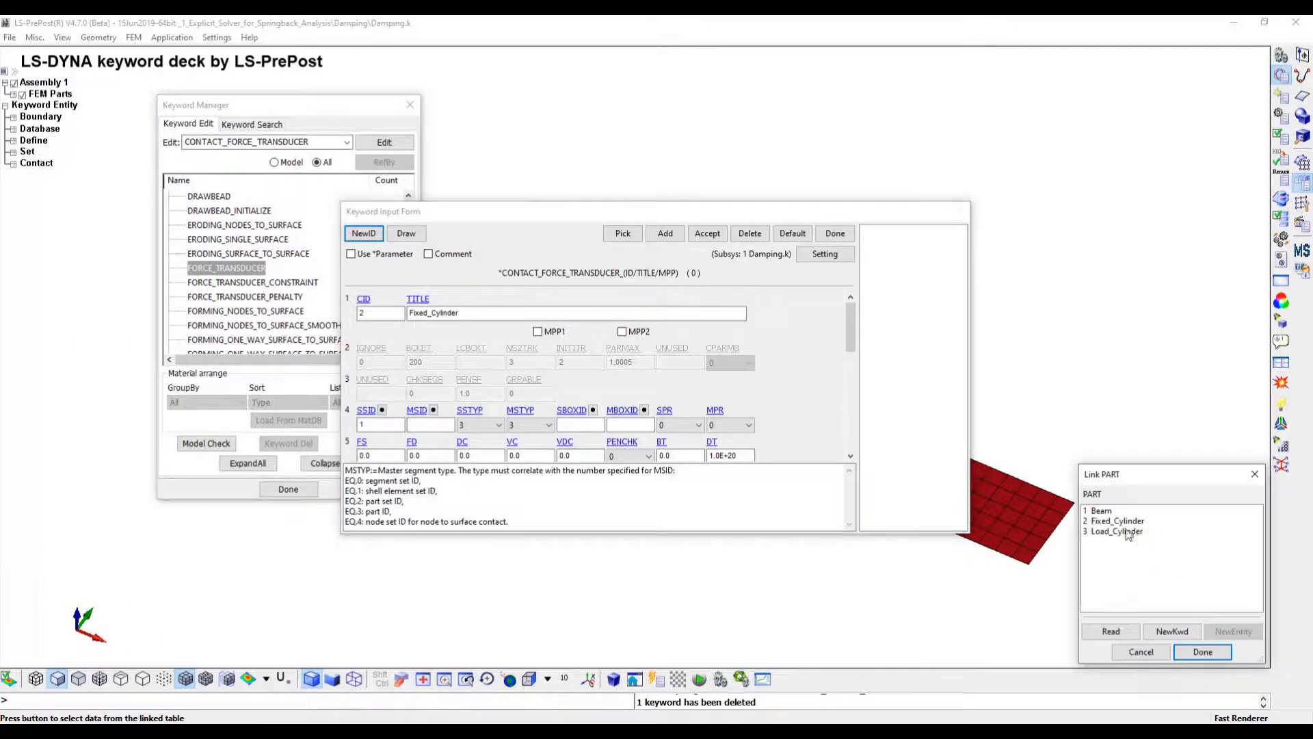
left_click(1118, 522)
left_click(1203, 651)
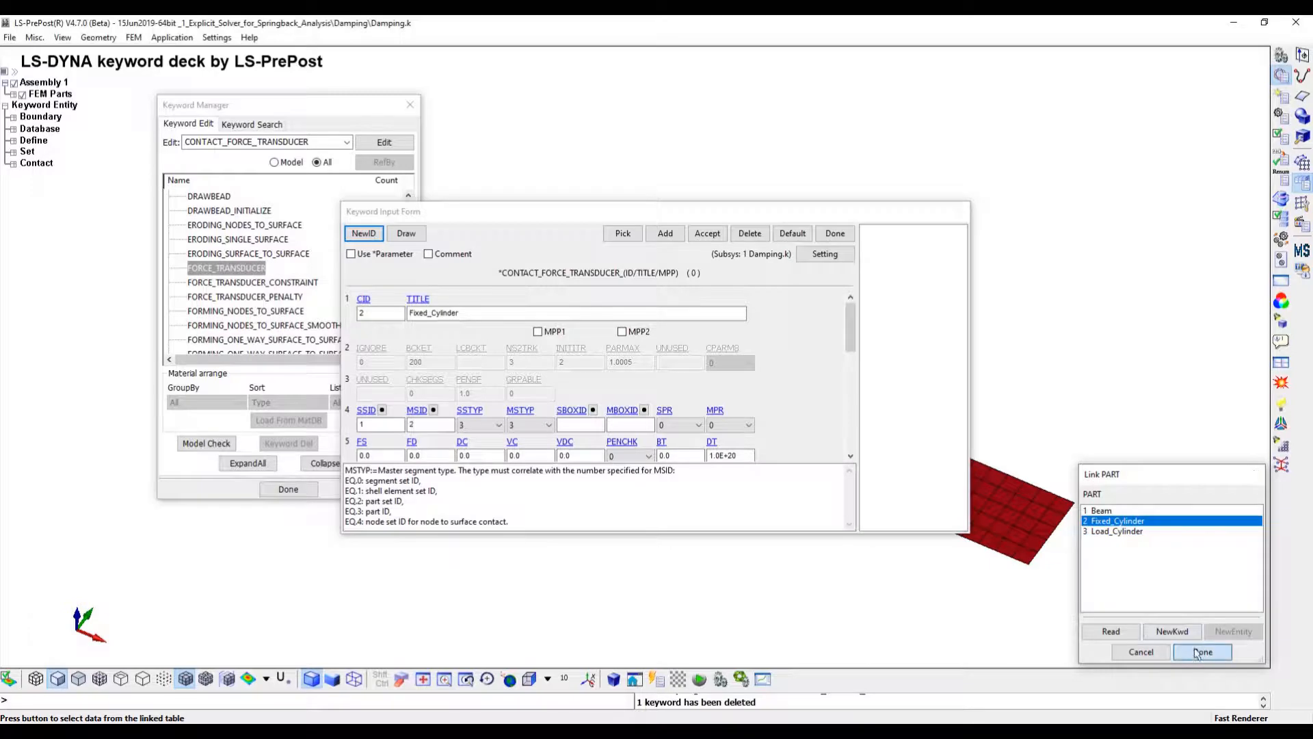
left_click(707, 235)
Add a second force transducer with ID 3 and title Load_Cylinder, setting its SSTYP and MSTYP to 3
left_click(663, 235)
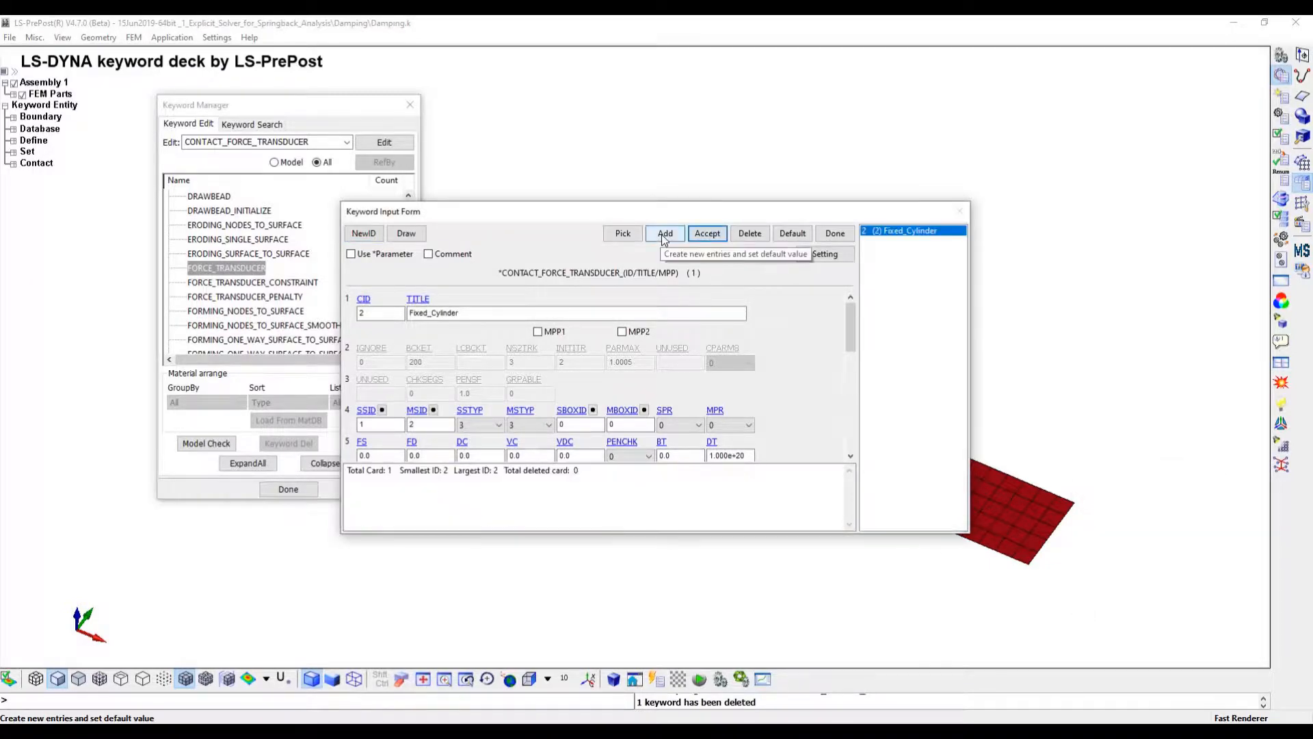
left_click(448, 312)
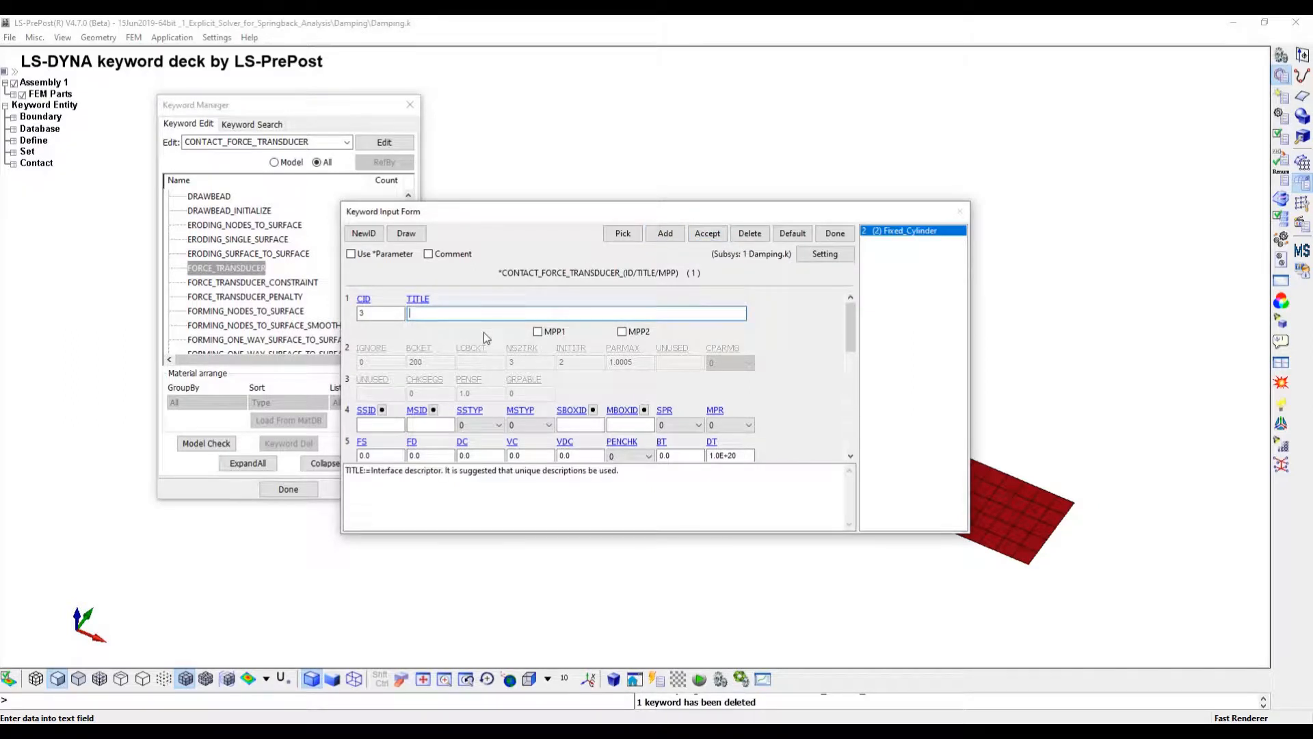
type("Load_Cylinder")
left_click(495, 425)
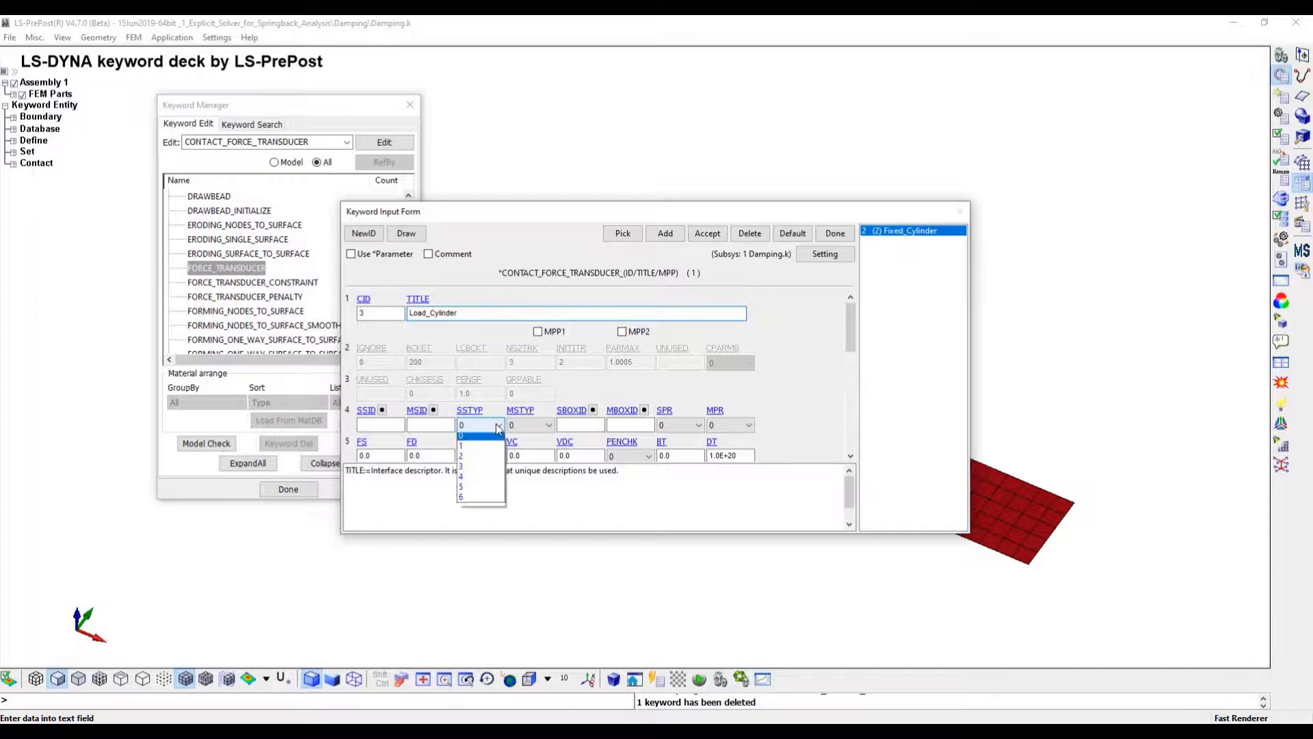
left_click(470, 470)
left_click(541, 425)
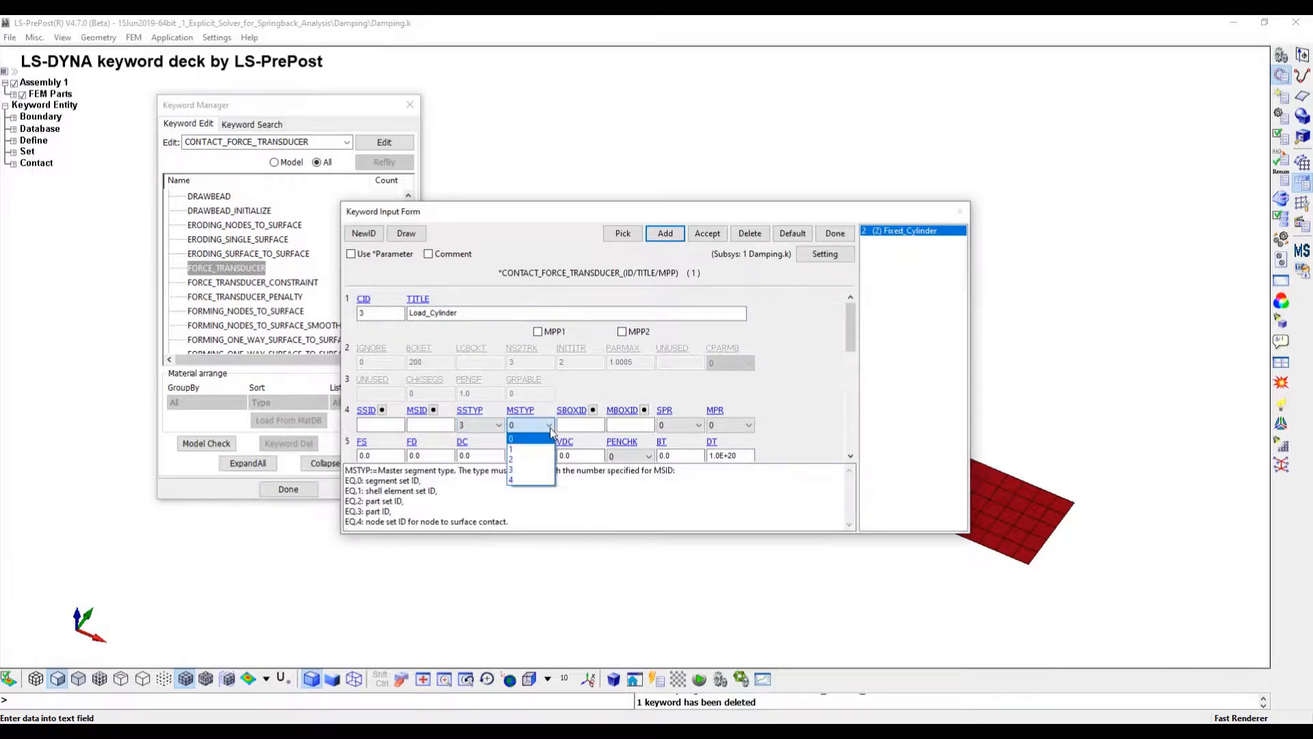
left_click(532, 471)
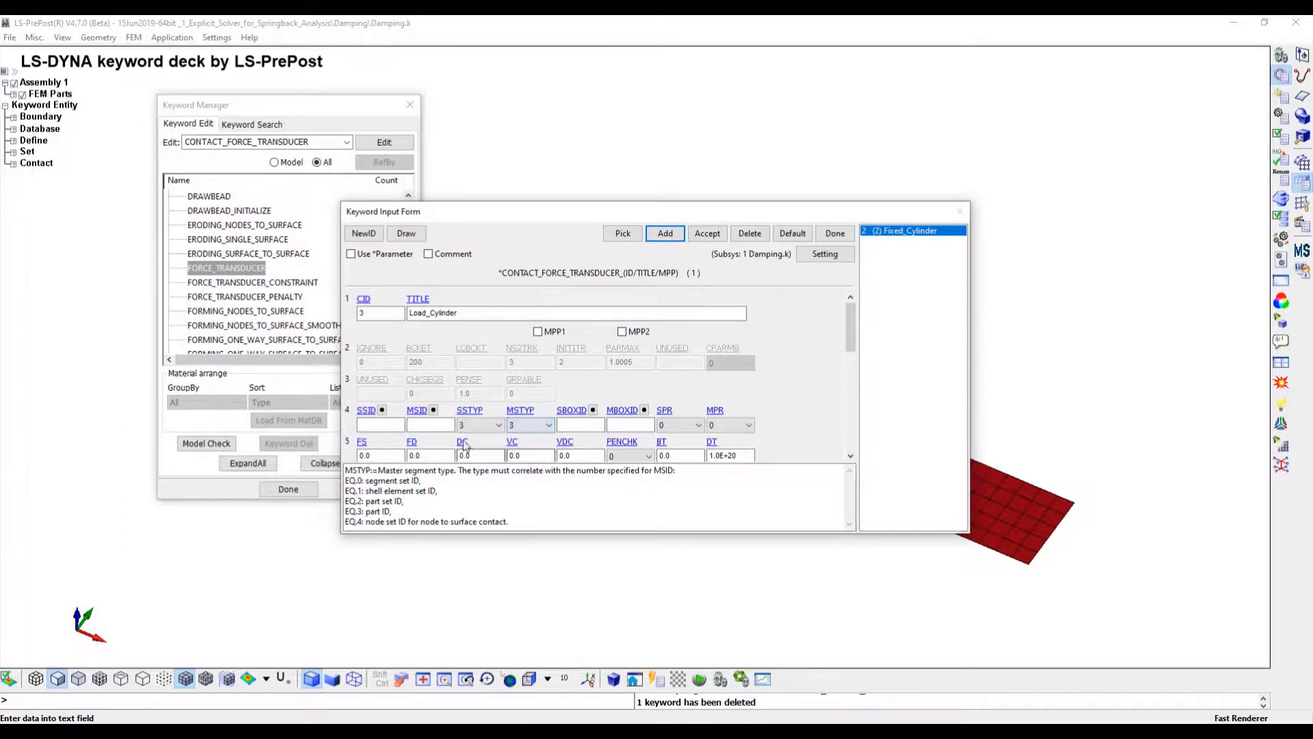
Link the Beam part as SSID and the Load_Cylinder part as MSID, then accept the Load_Cylinder transducer and close the form
left_click(381, 410)
left_click(1116, 514)
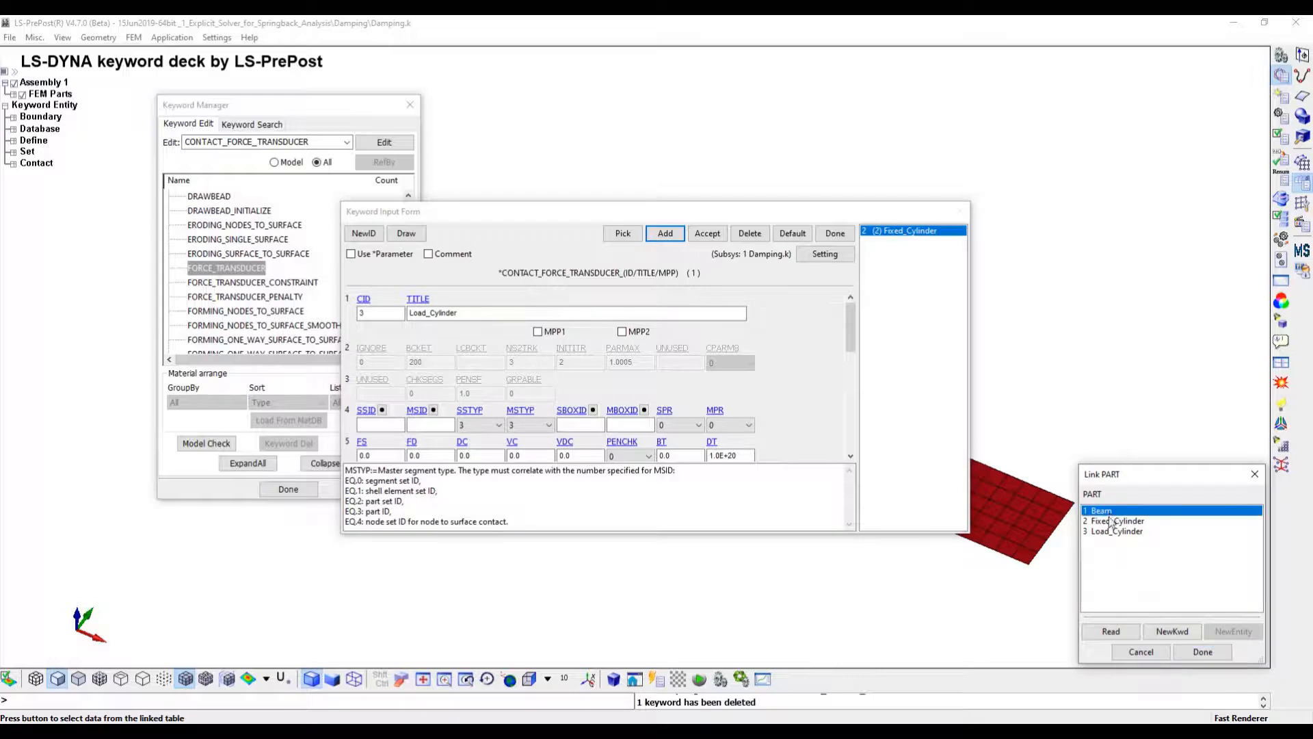
left_click(1204, 648)
left_click(433, 410)
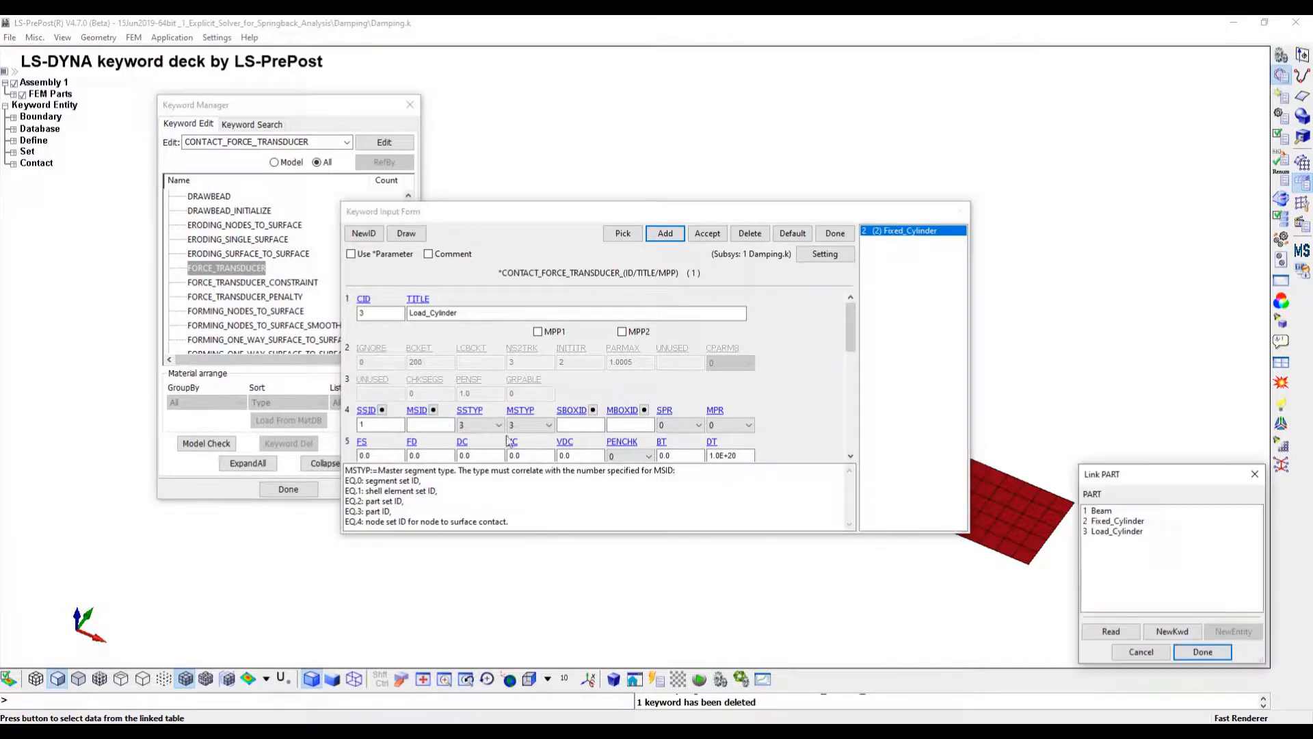
left_click(1132, 532)
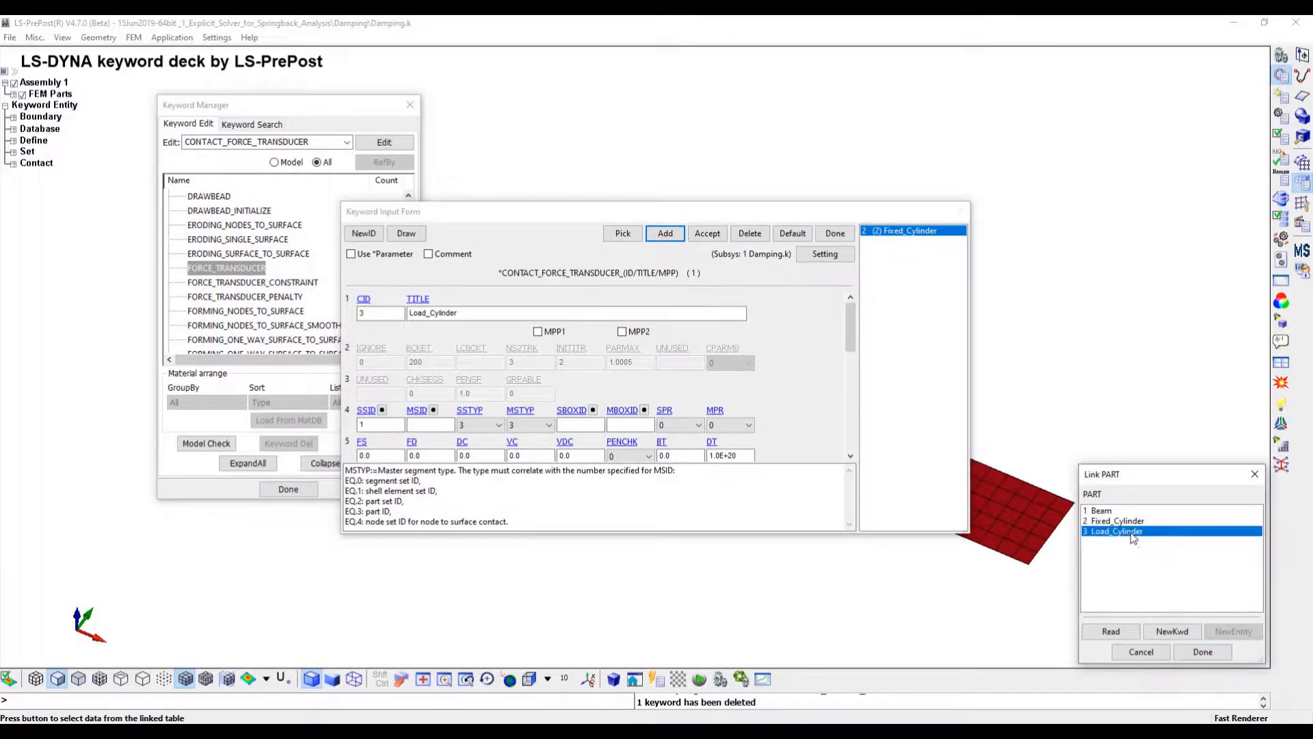
left_click(1204, 650)
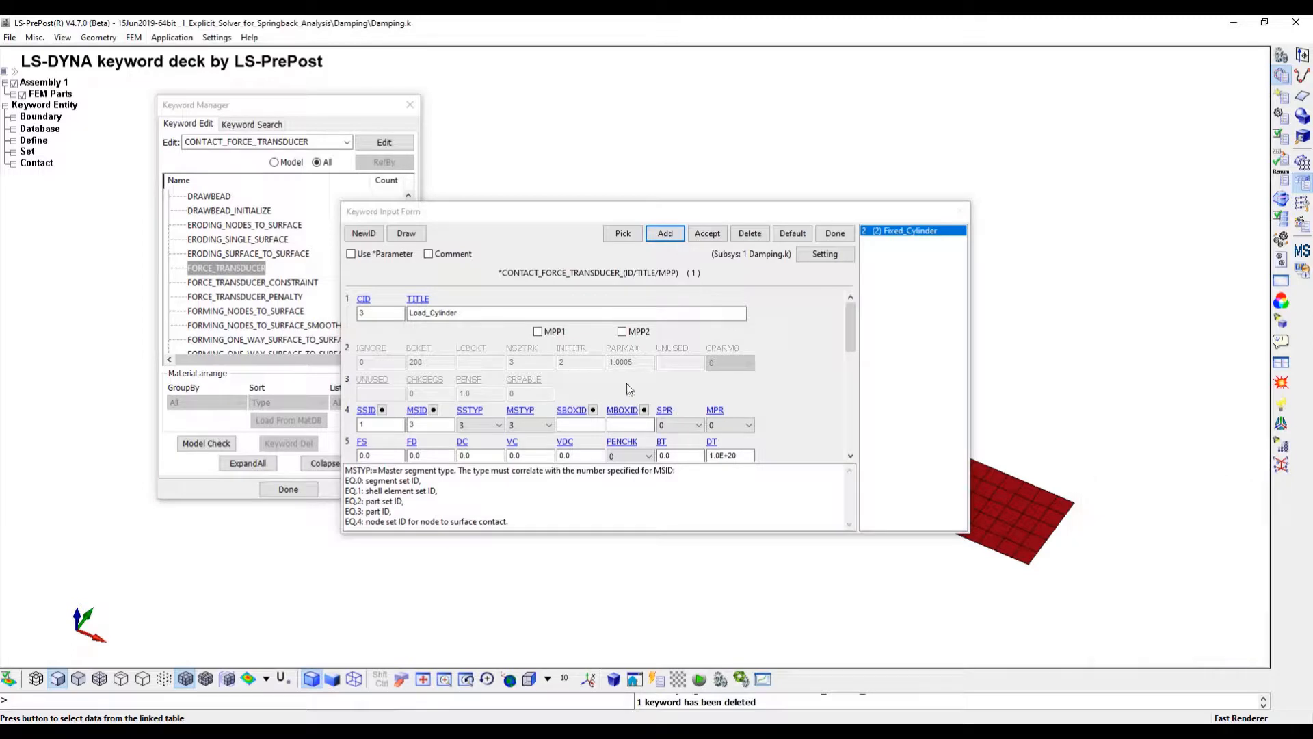
left_click(708, 235)
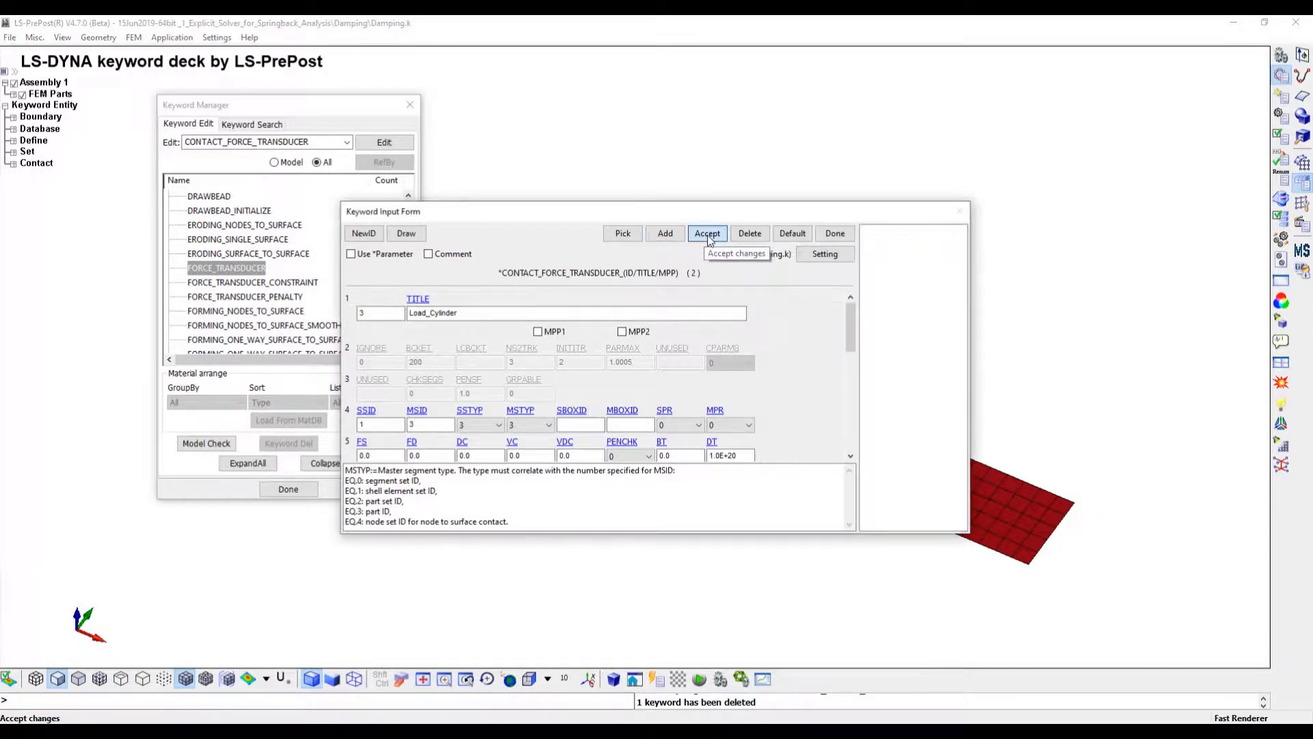
left_click(835, 234)
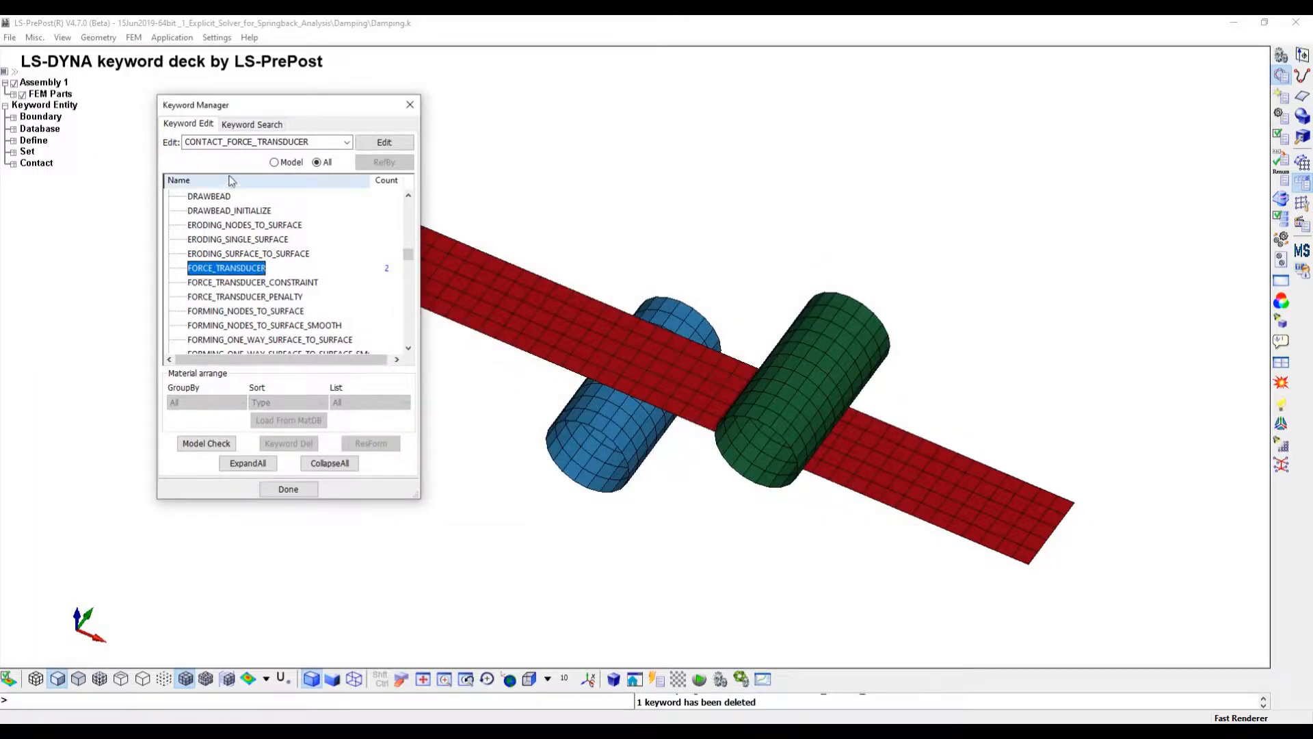
List only the model's keywords, open the DATABASE ASCII_option keyword and set its Default BINARY flag to 2
left_click(274, 163)
scroll(203, 230, "up", 2)
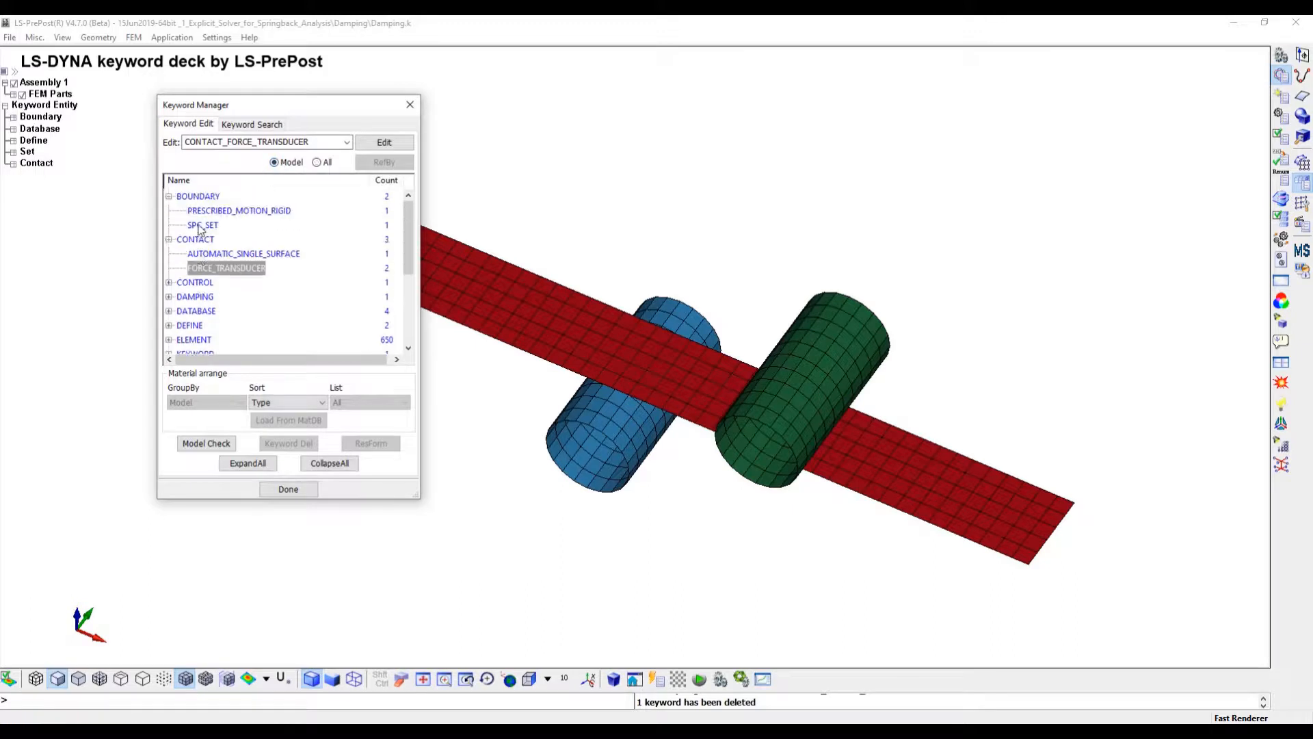
left_click(169, 239)
left_click(169, 197)
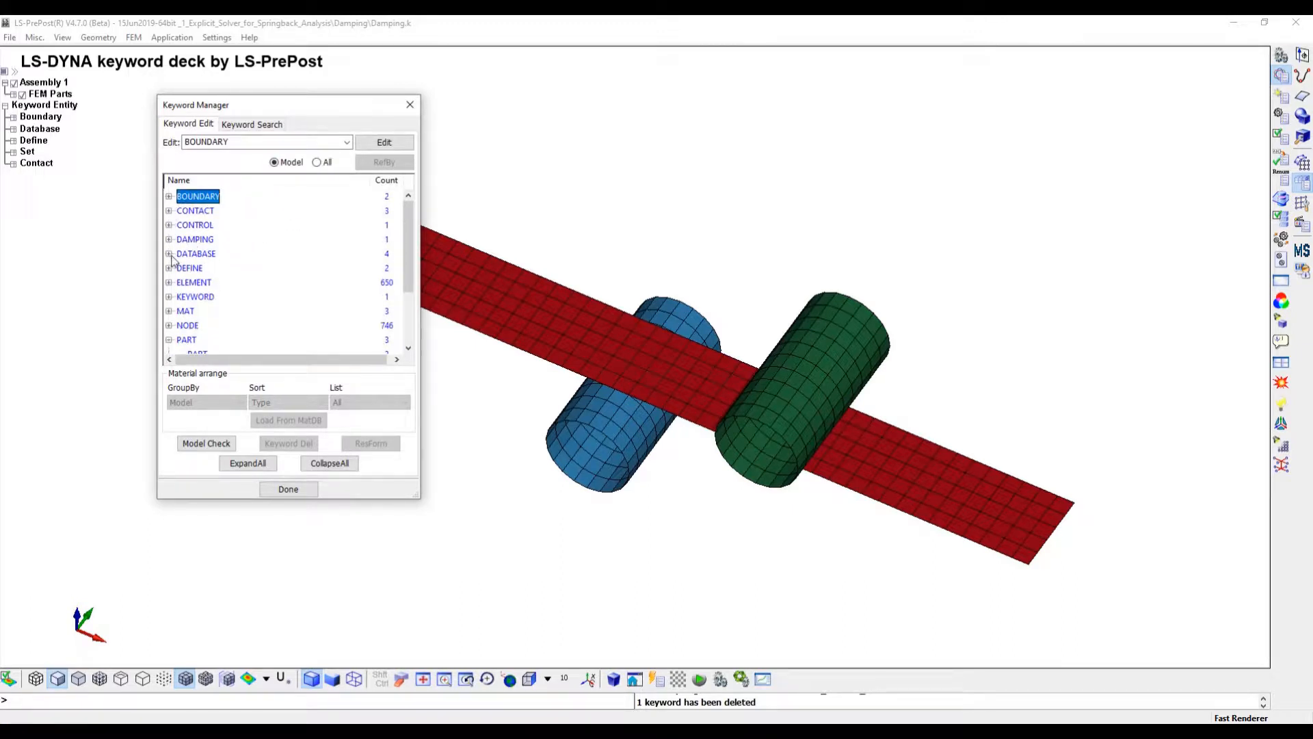
left_click(169, 253)
left_click(213, 269)
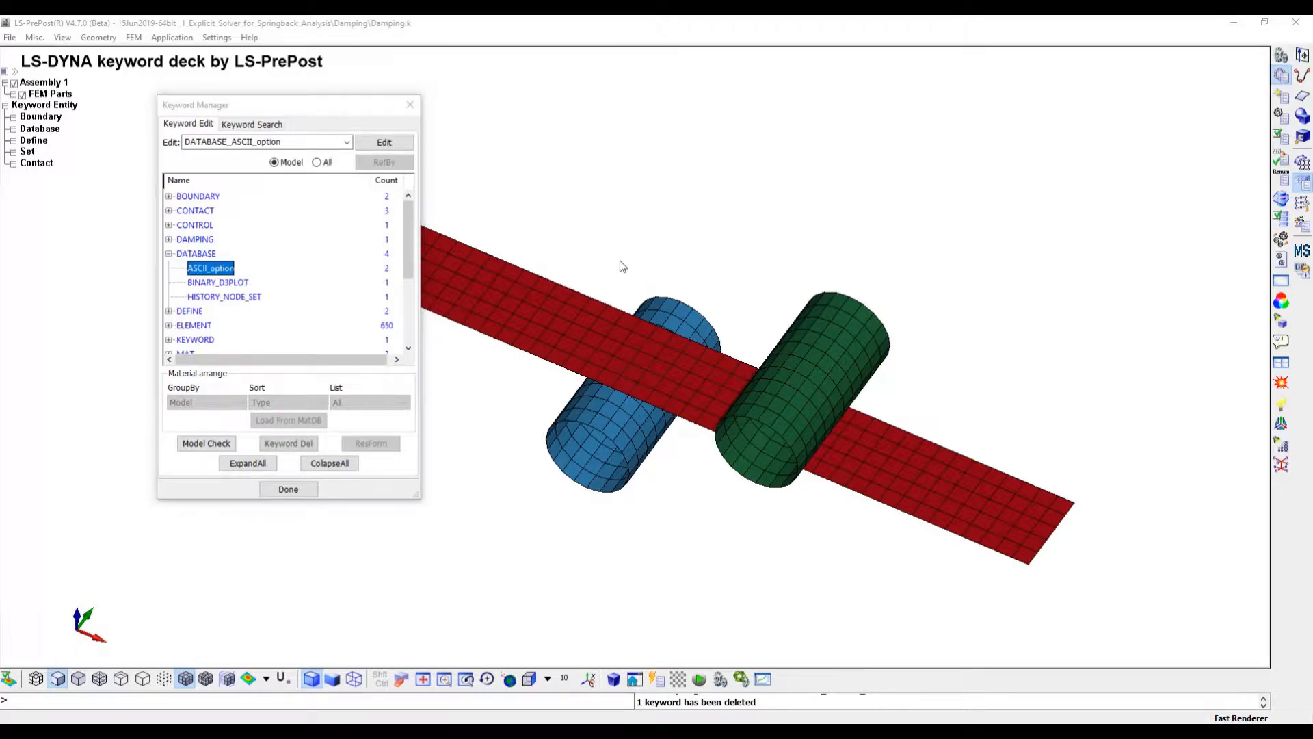
left_click(788, 307)
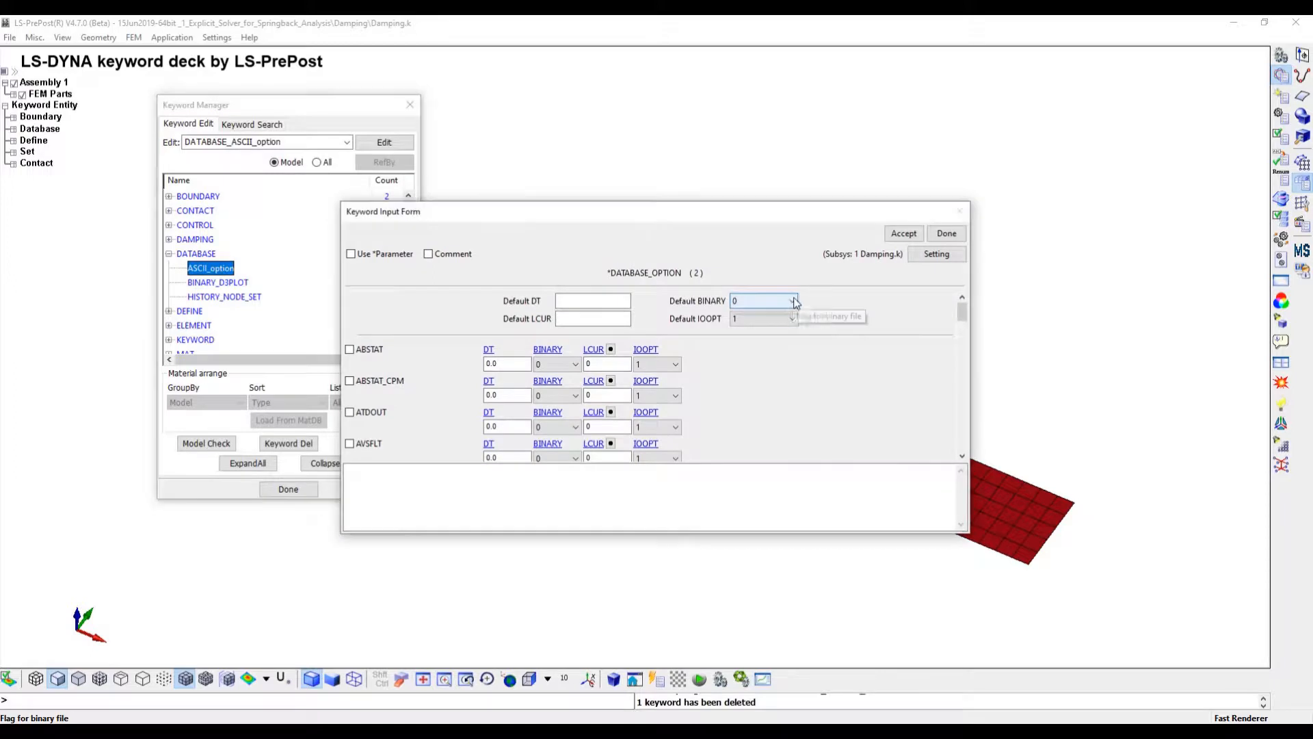
left_click(756, 340)
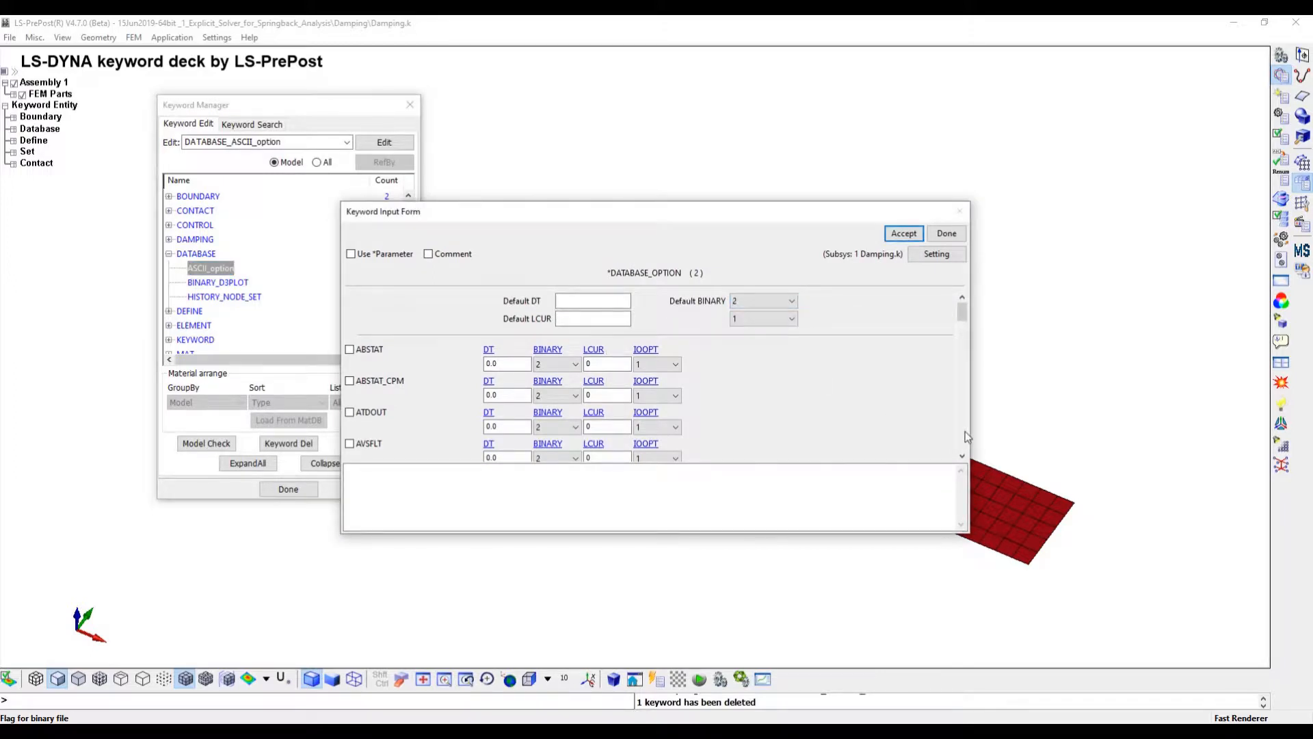
Enable BNDOUT output with a DT of 1e-4
scroll(961, 435, "down", 4)
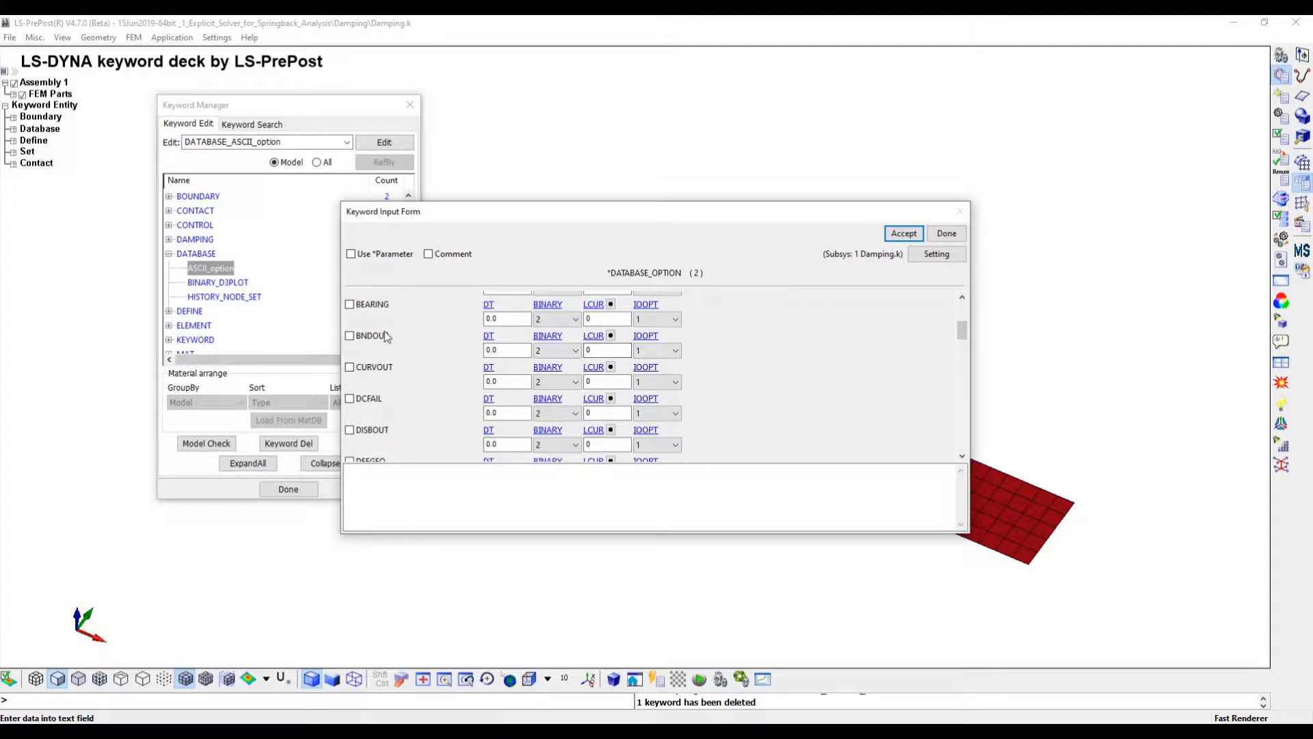
left_click(350, 336)
double_click(505, 350)
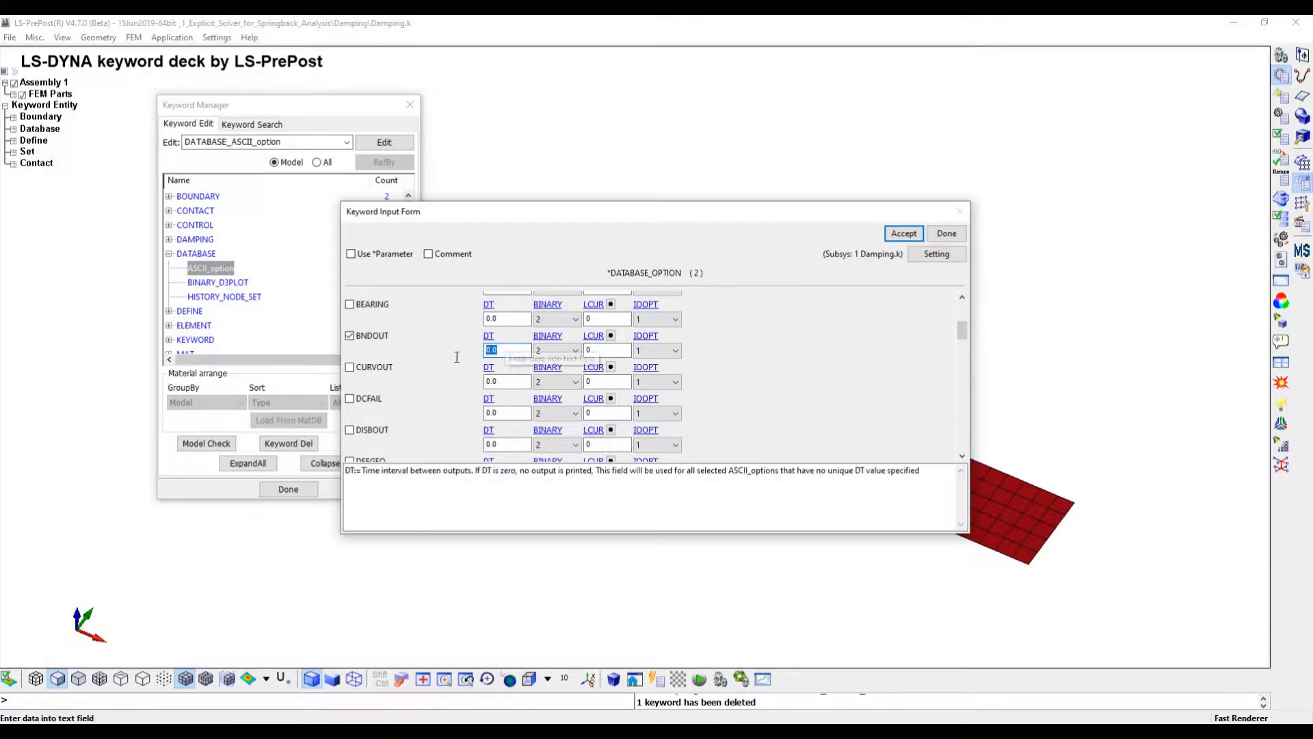
type("1e-4")
Enable RCFORC output with a DT of 1e-4, accept the database options and close the keyword manager
scroll(965, 424, "down", 3)
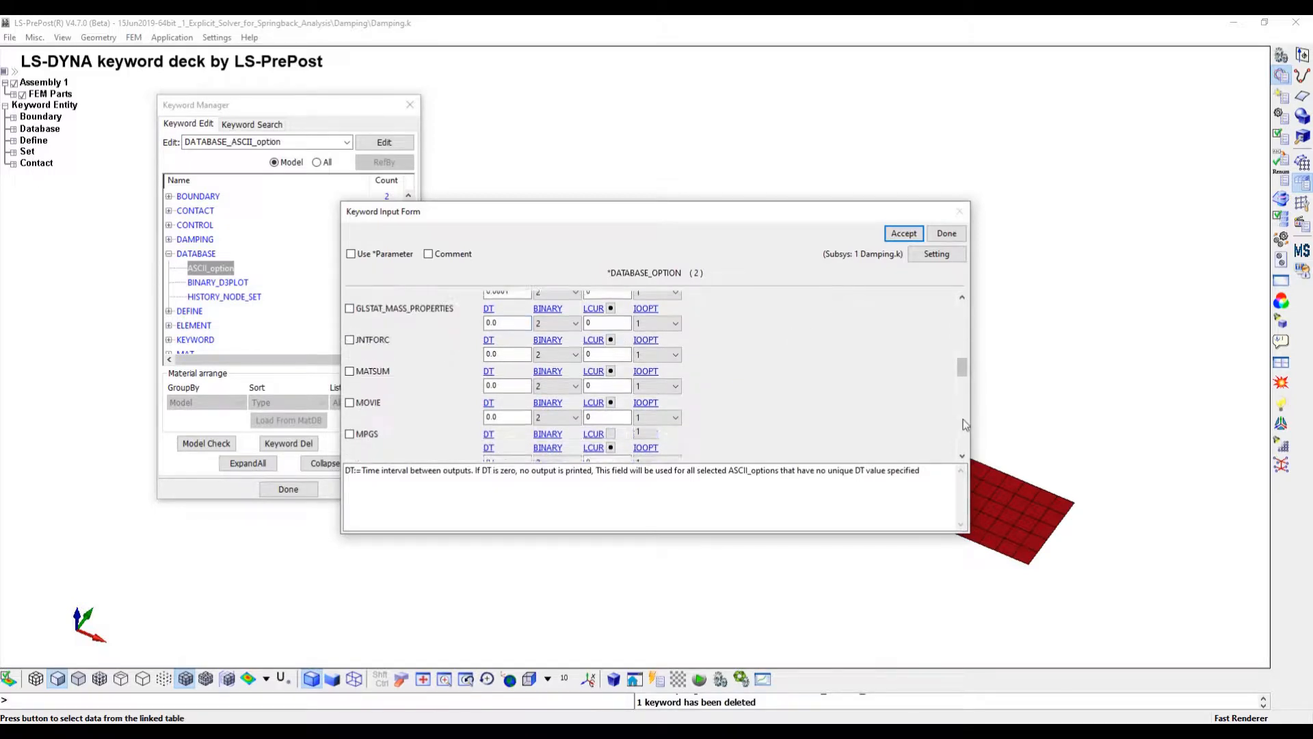
scroll(965, 424, "down", 3)
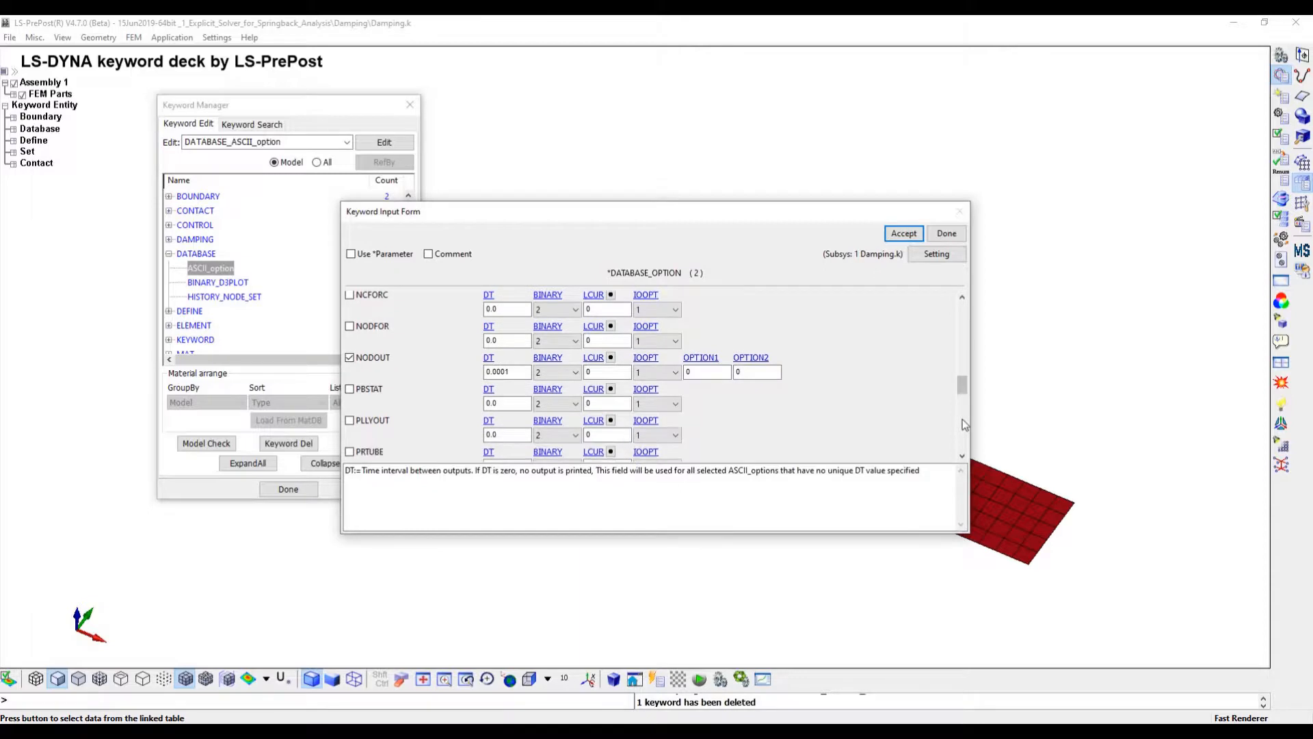
scroll(965, 424, "down", 3)
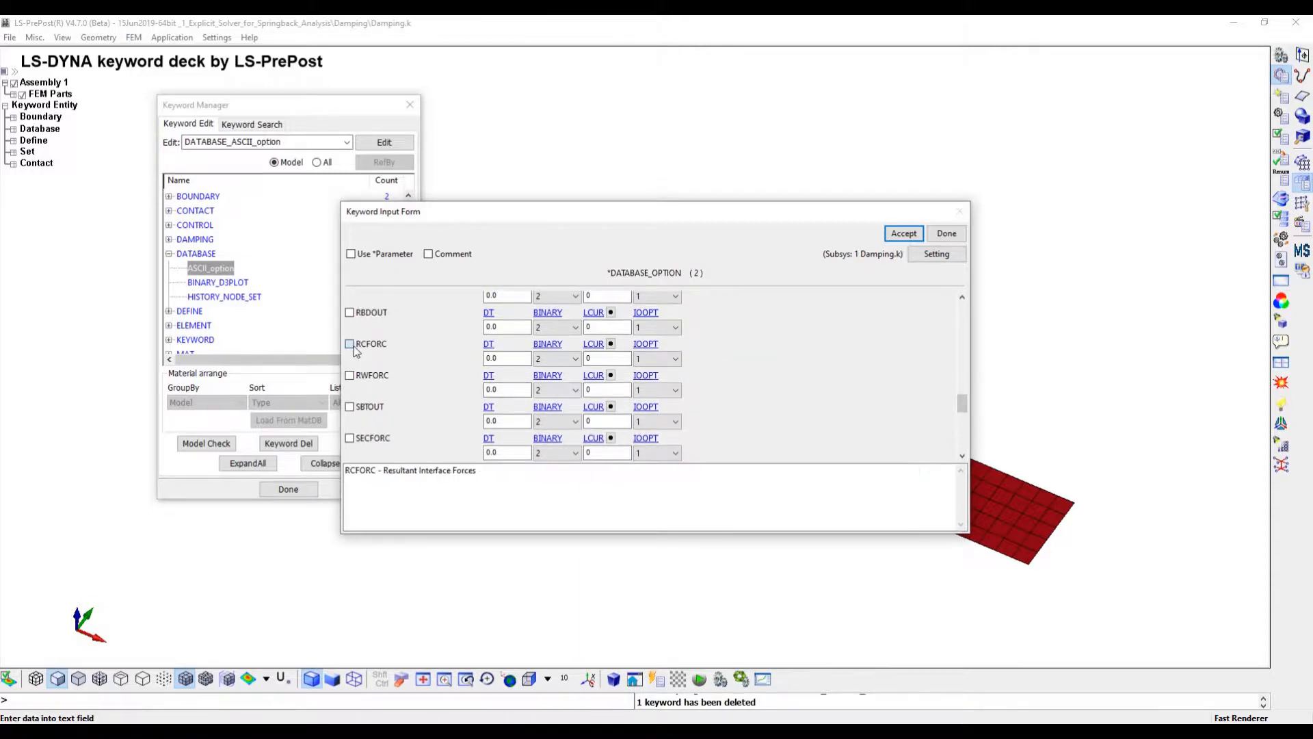
left_click(506, 353)
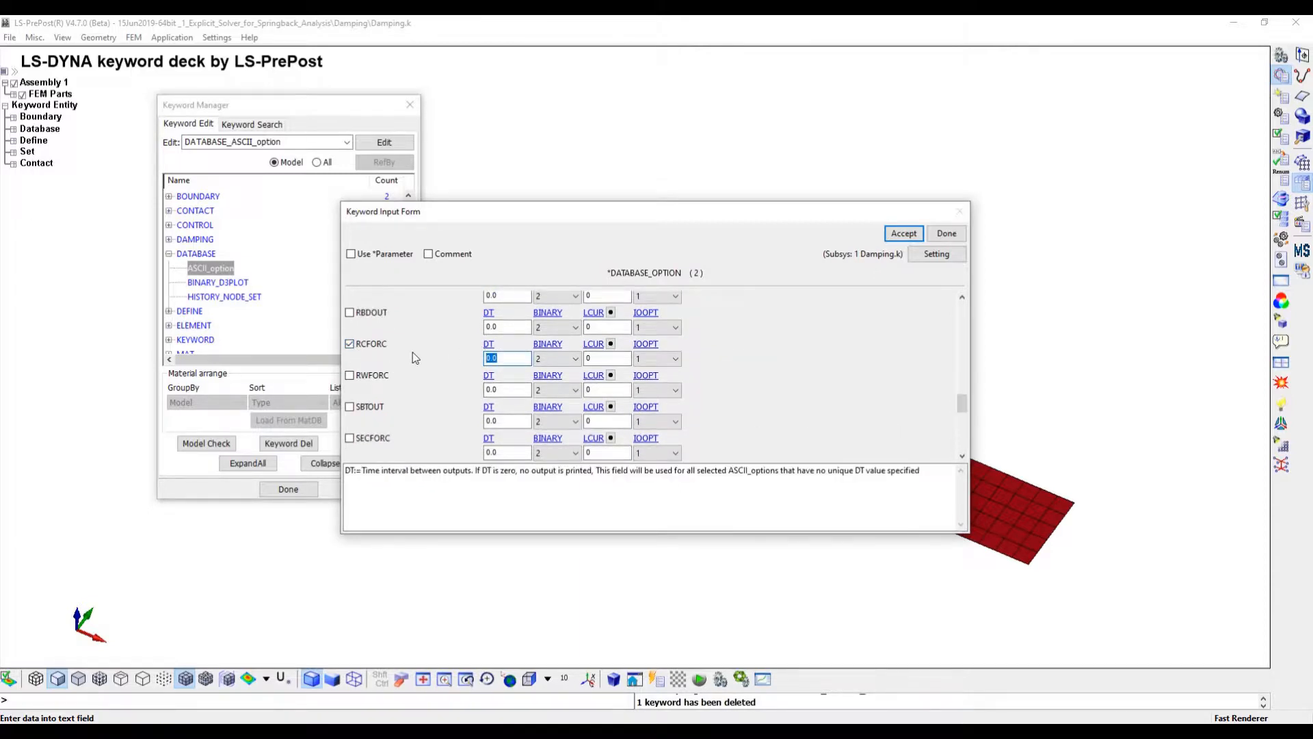
type("1e-4")
left_click(896, 236)
left_click(946, 233)
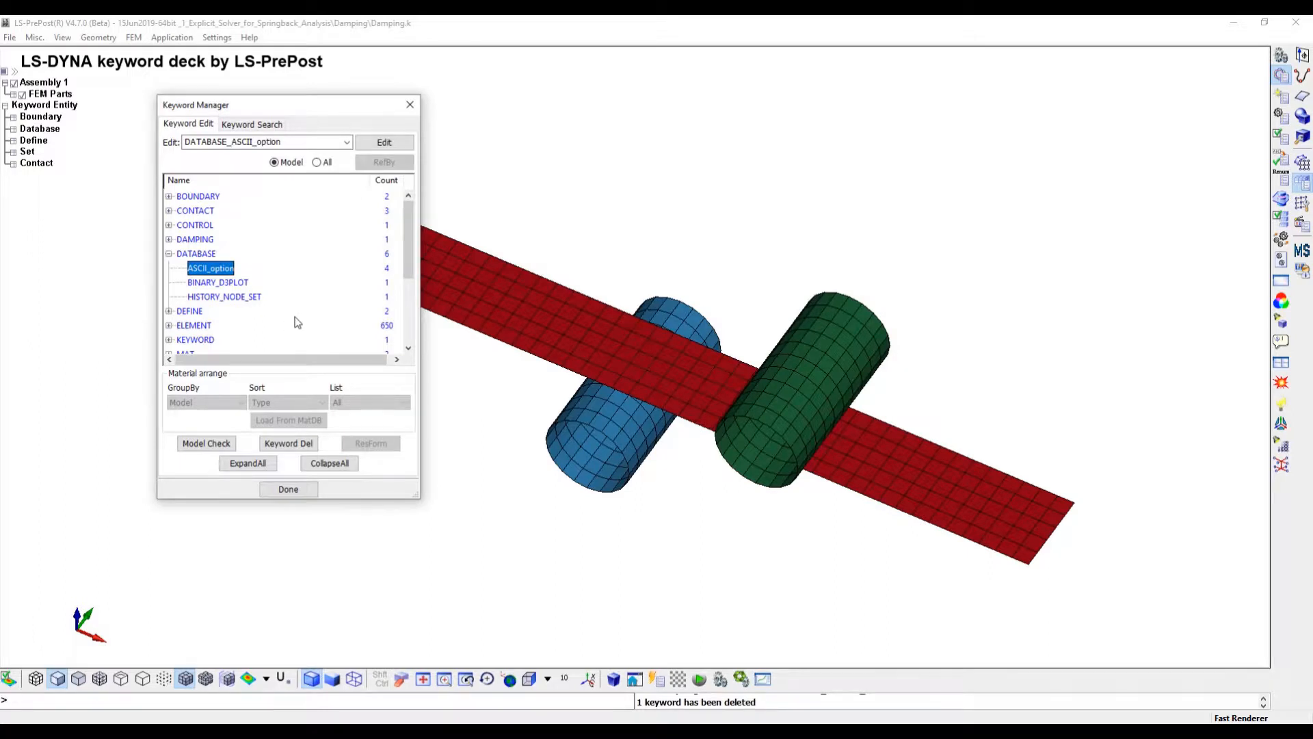
left_click(284, 488)
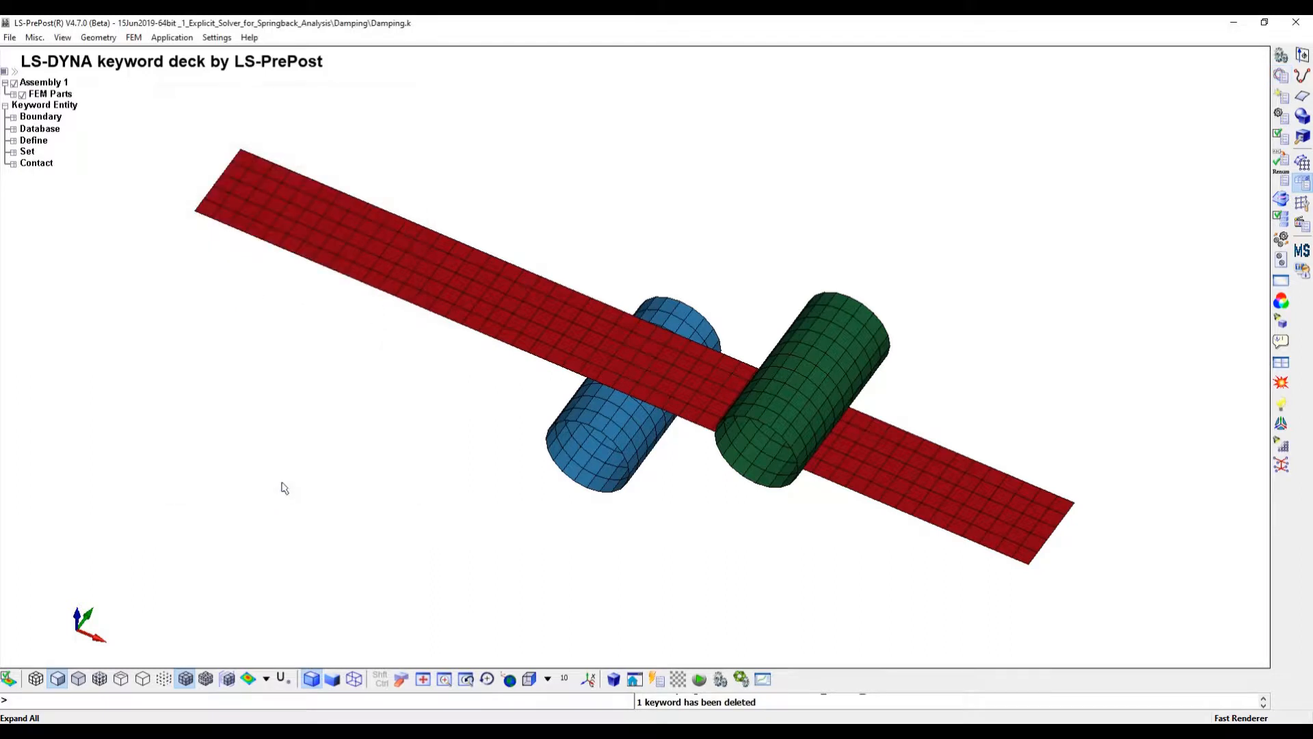
Start saving the keyword deck under a new name and create a Contact folder inside Topic_1_Explicit_Solver_for_Springback_Analysis
left_click(9, 37)
mouse_move(54, 137)
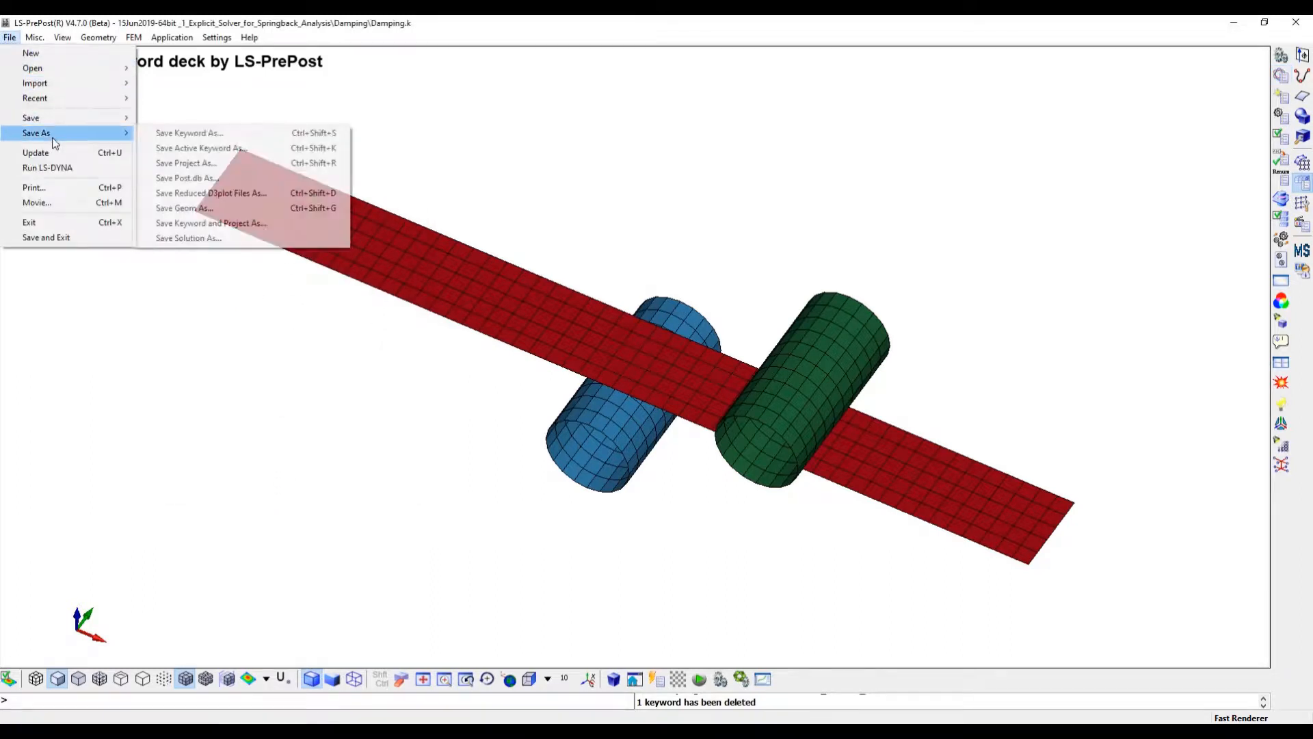
left_click(192, 133)
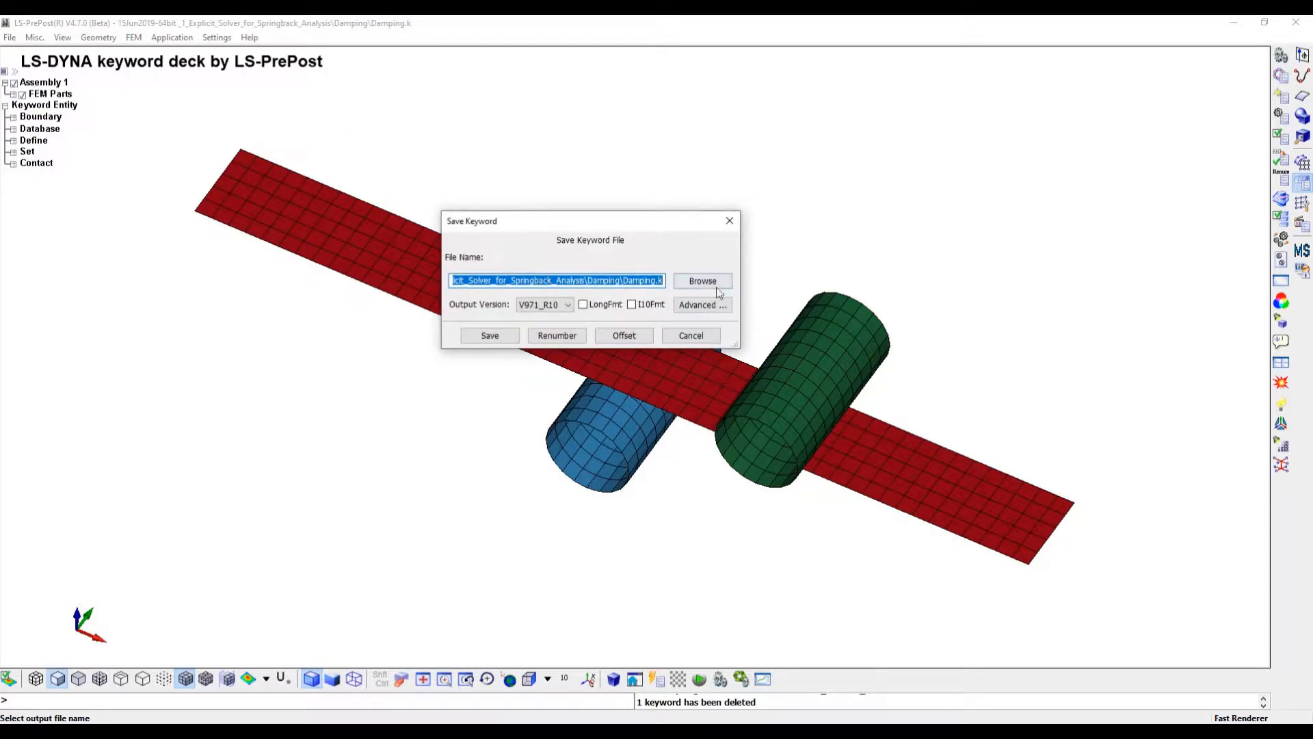
left_click(702, 281)
left_click(761, 239)
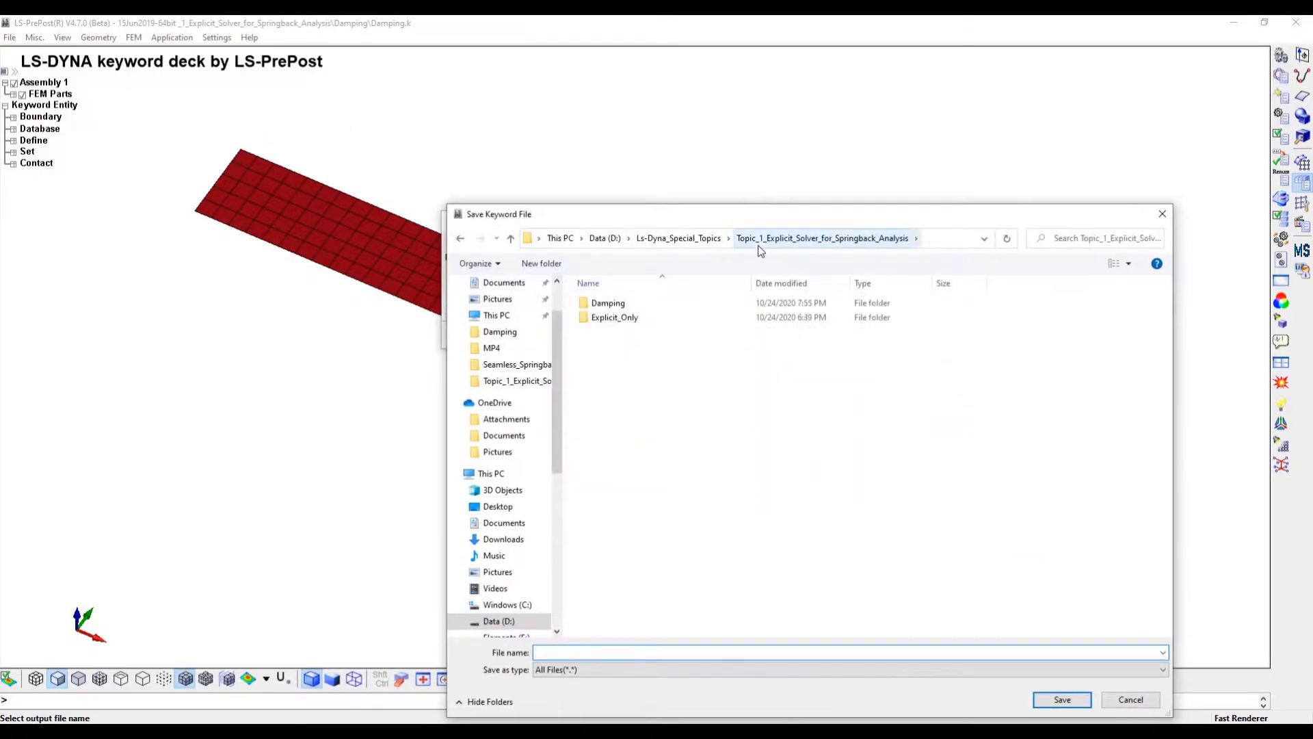
right_click(607, 350)
mouse_move(696, 512)
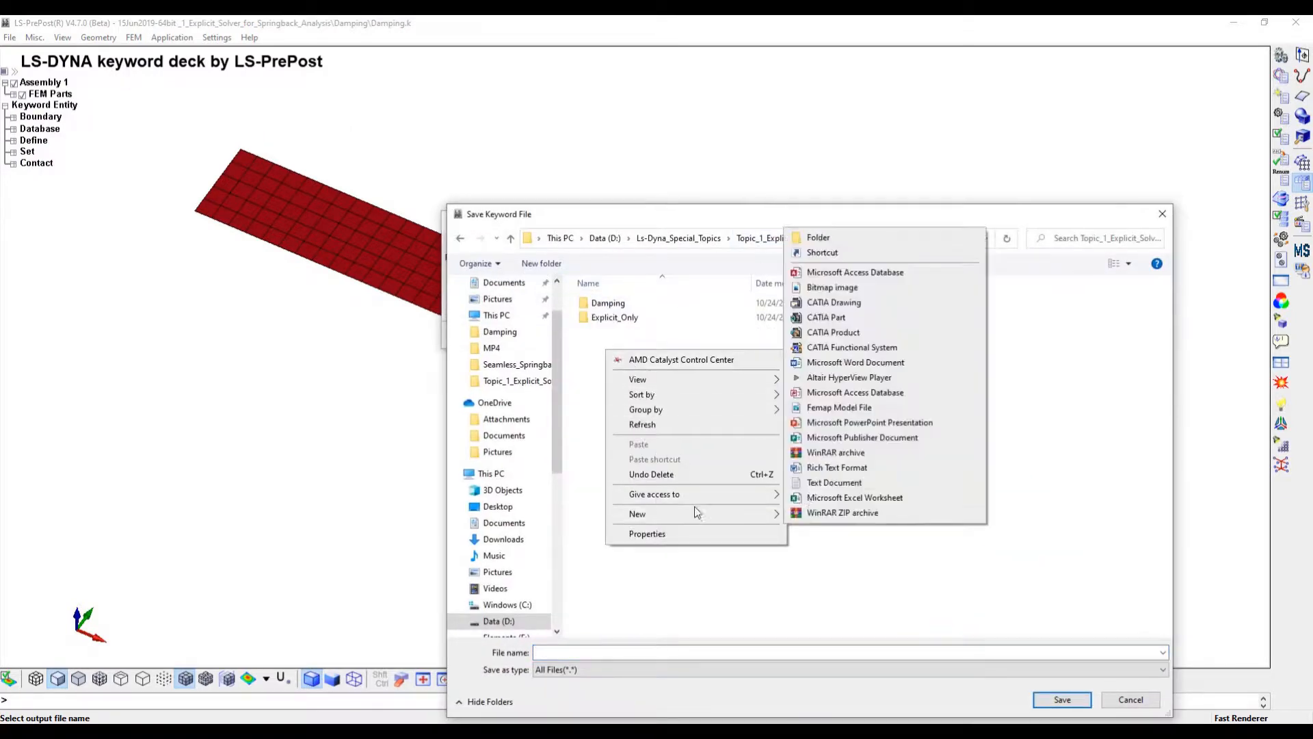
left_click(819, 239)
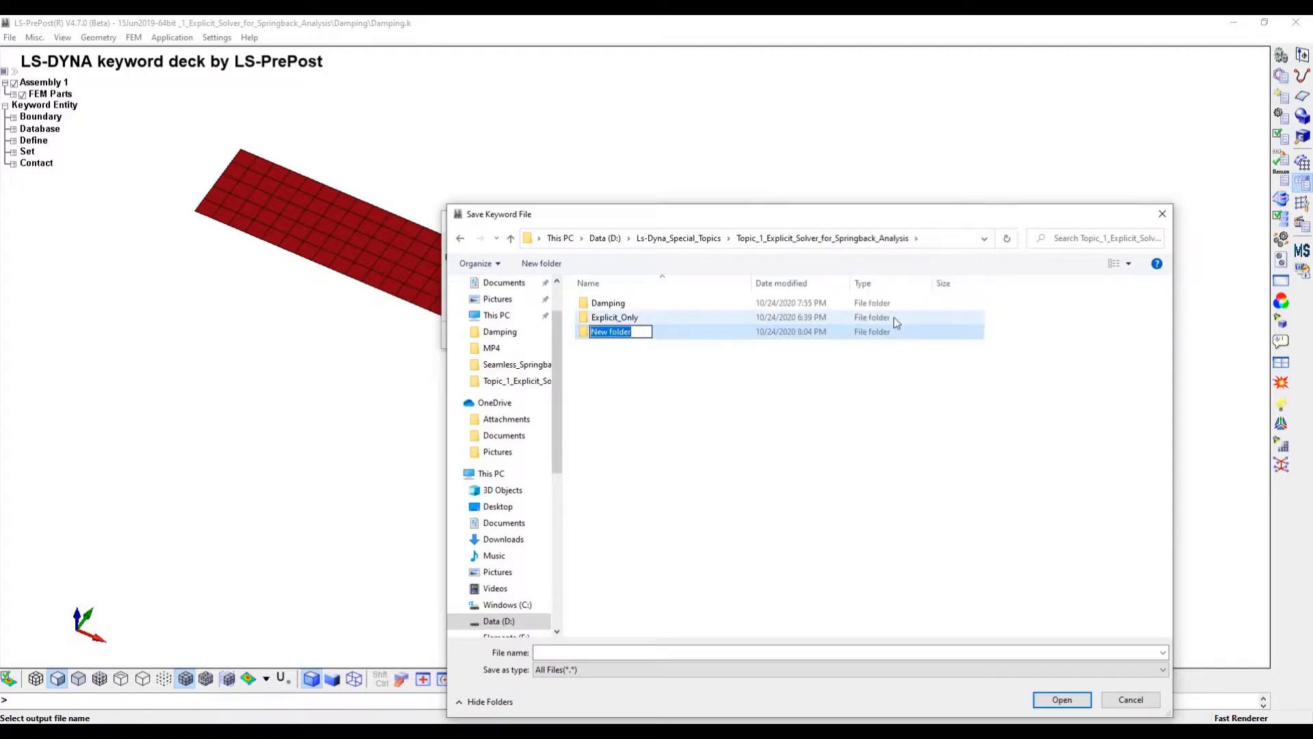
type("Contact")
left_click_drag(607, 331, 545, 333)
key("ctrl+c")
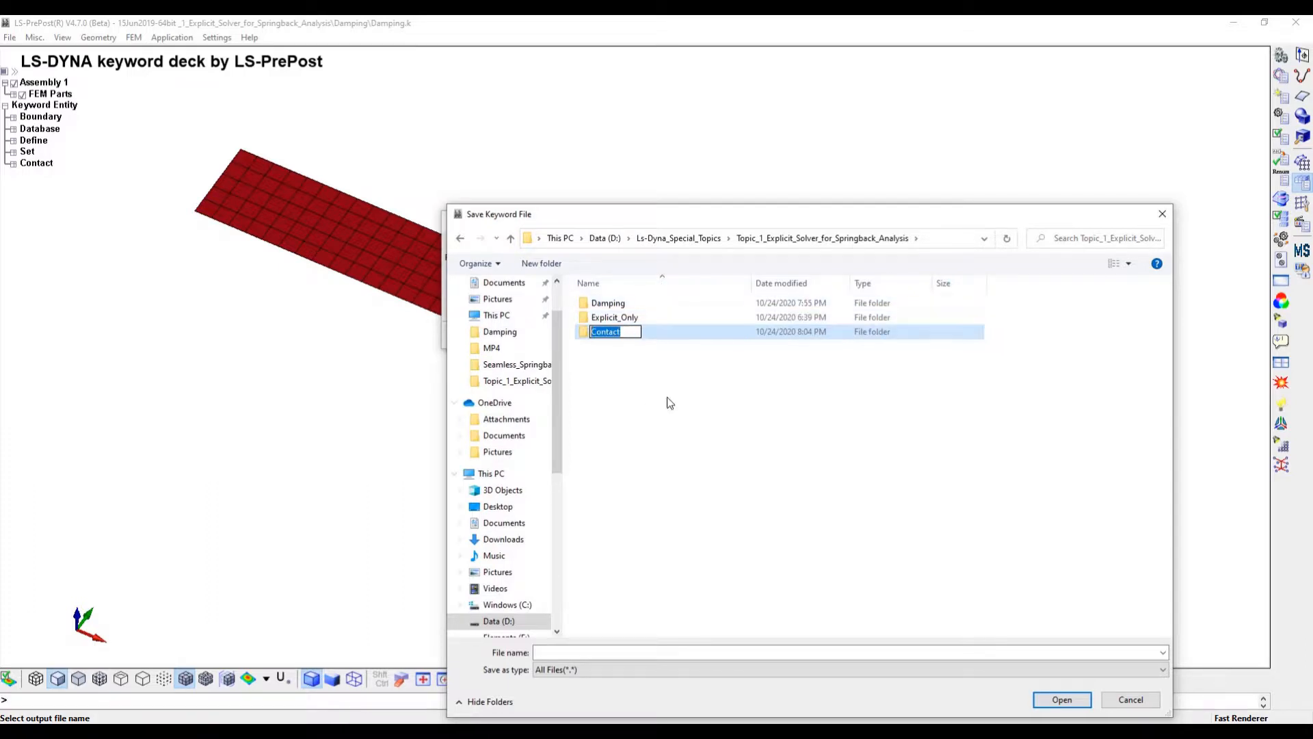
left_click(661, 418)
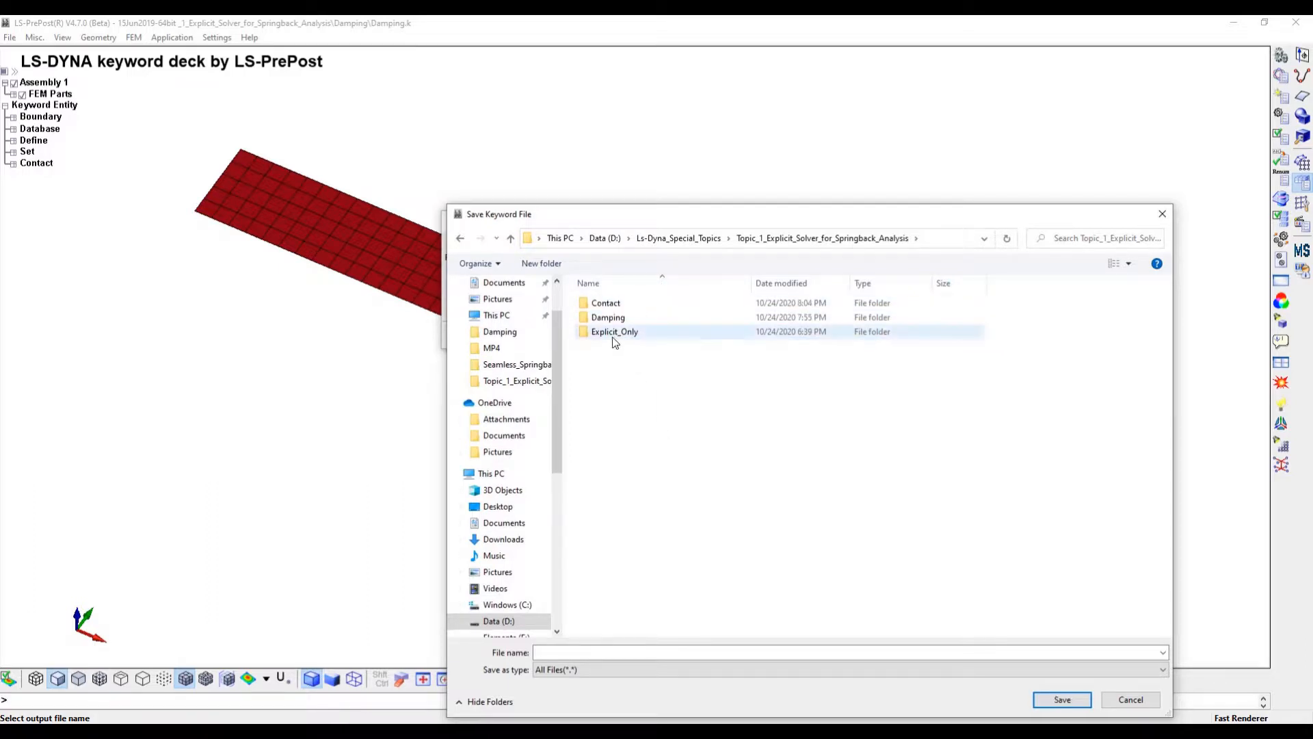
Save the keyword deck as Contact in the new Contact folder
double_click(614, 305)
left_click(583, 653)
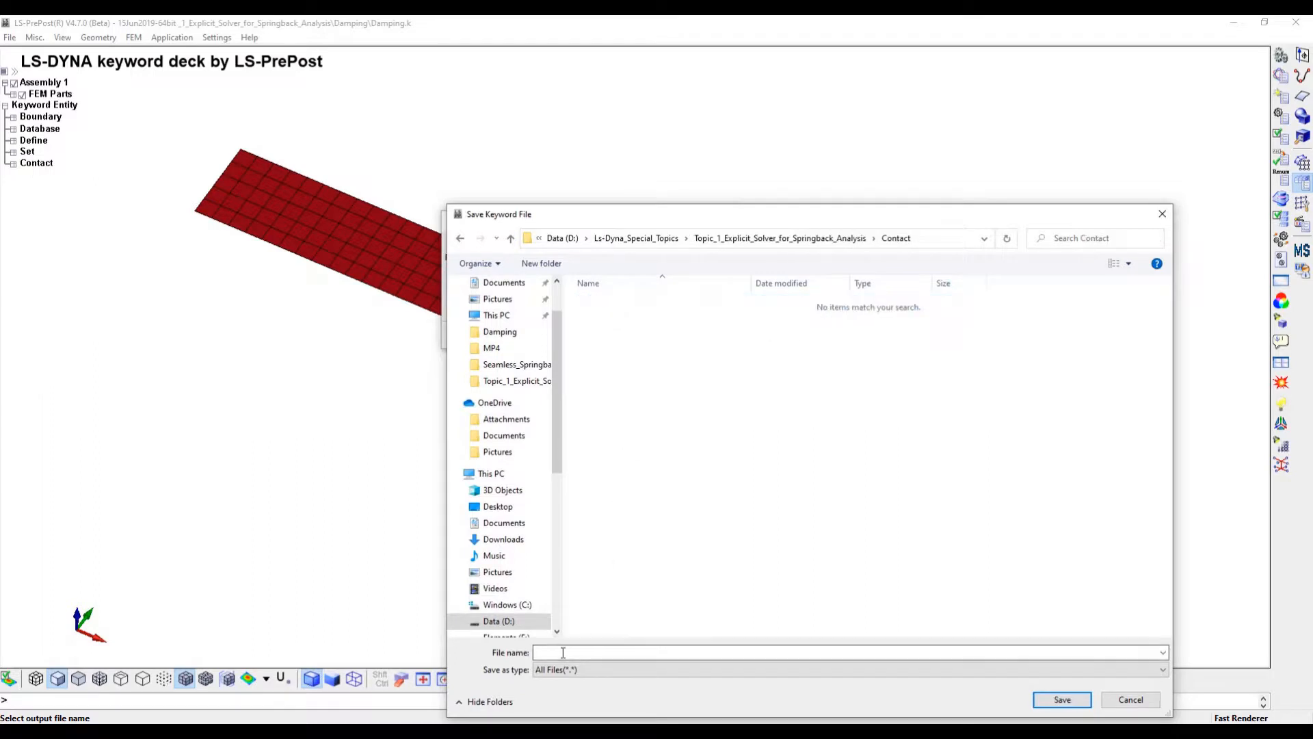
key("ctrl+v")
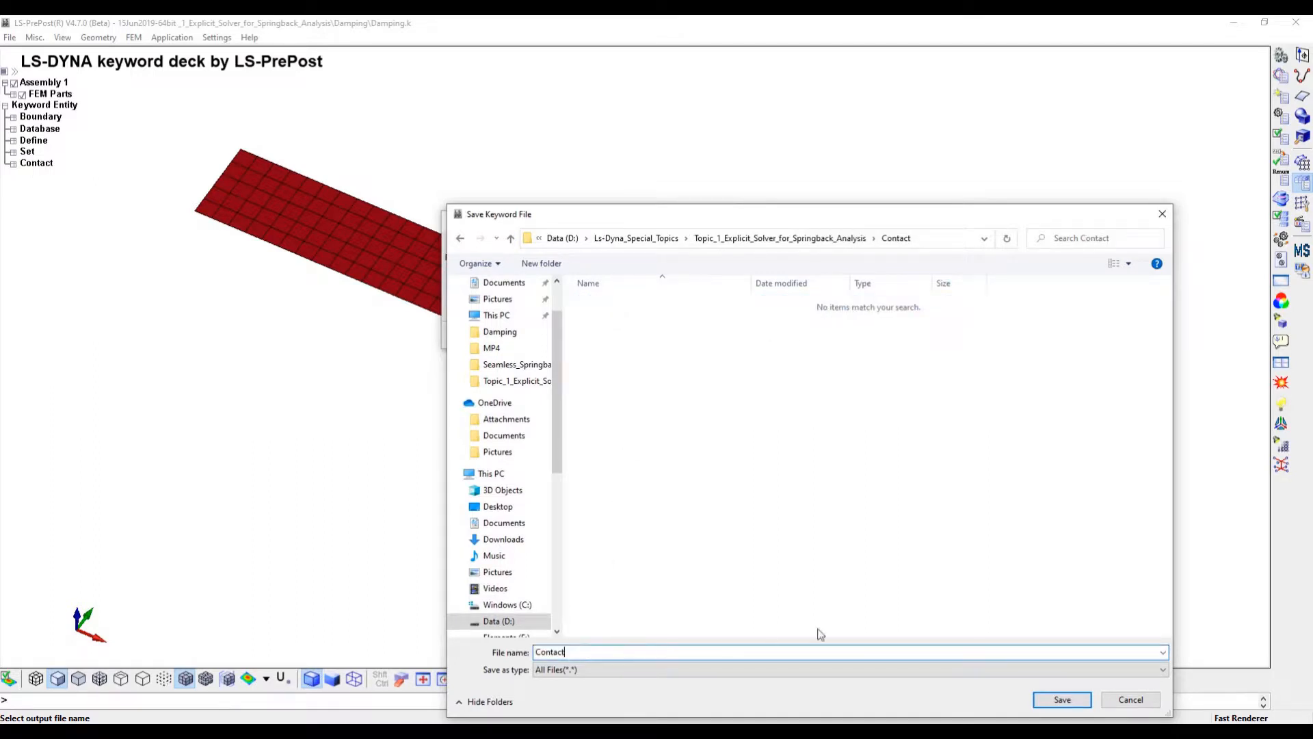
left_click(1062, 698)
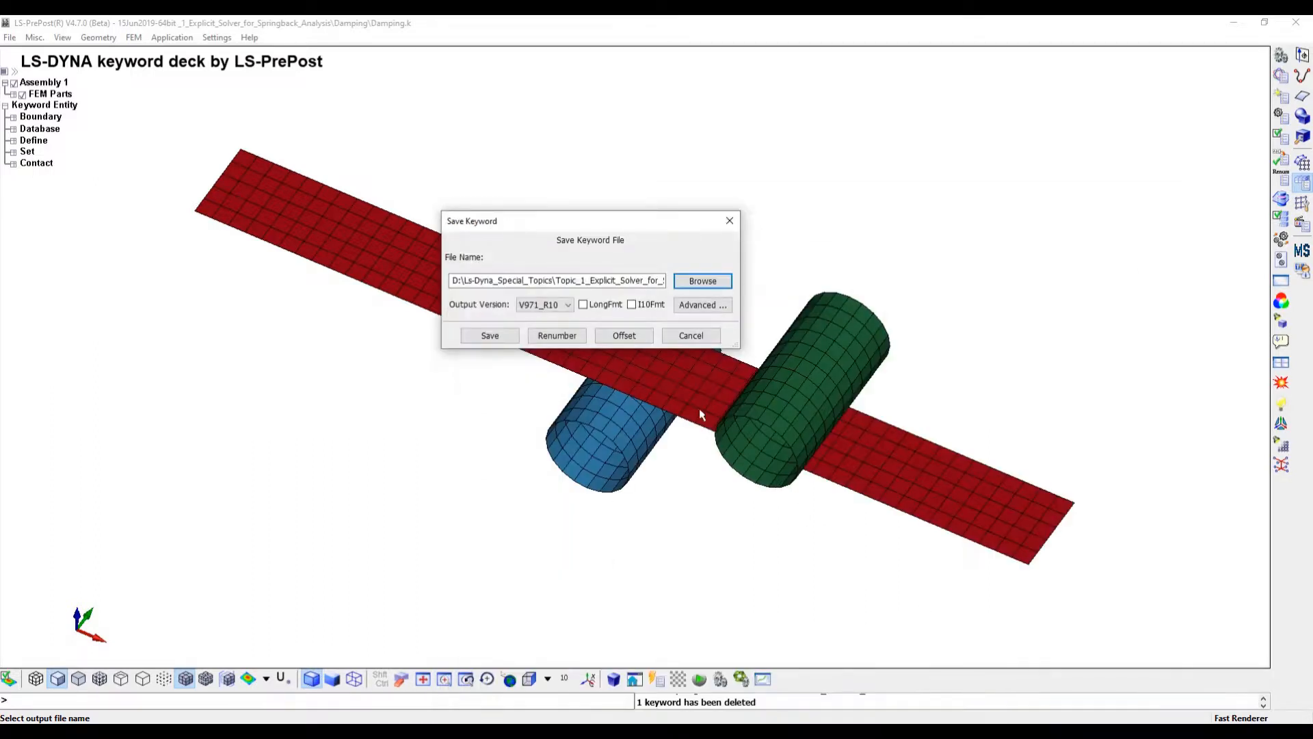
left_click(492, 335)
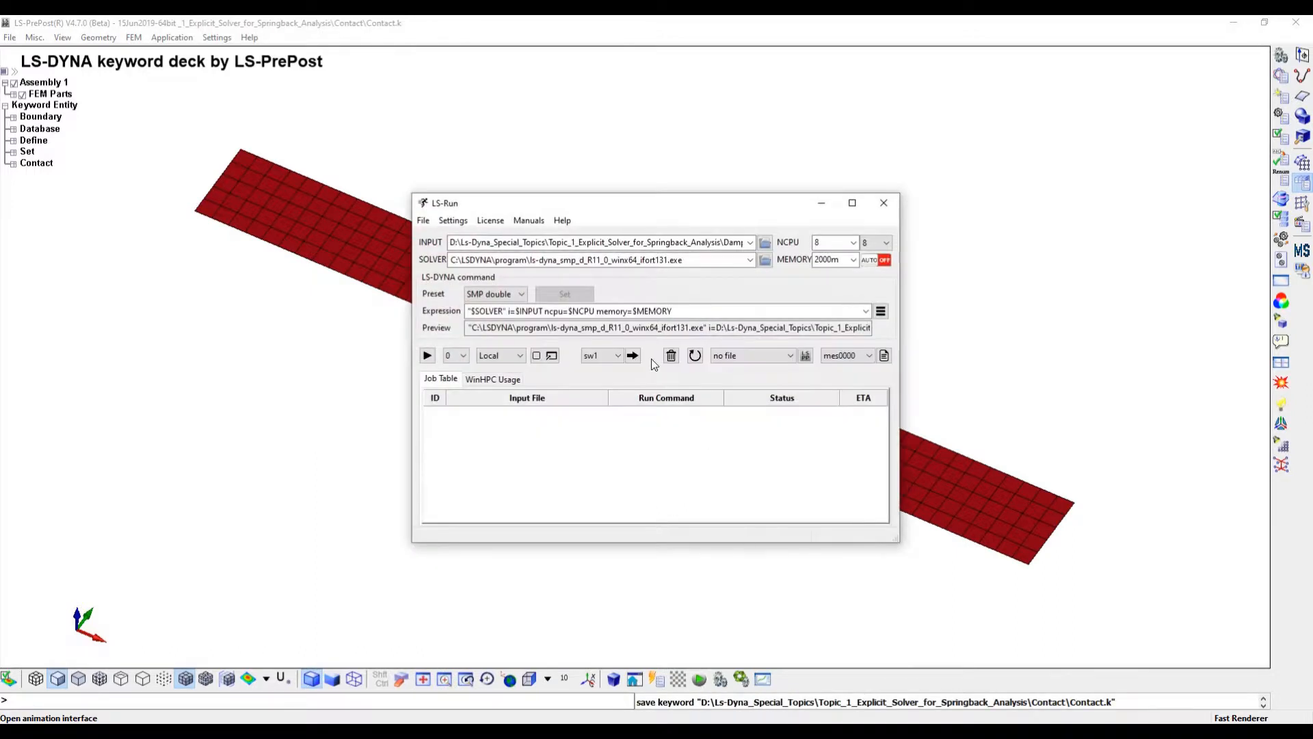
In LS-Run, load Contact.k as the input file, run the analysis and clear the completed job from the table
left_click(764, 242)
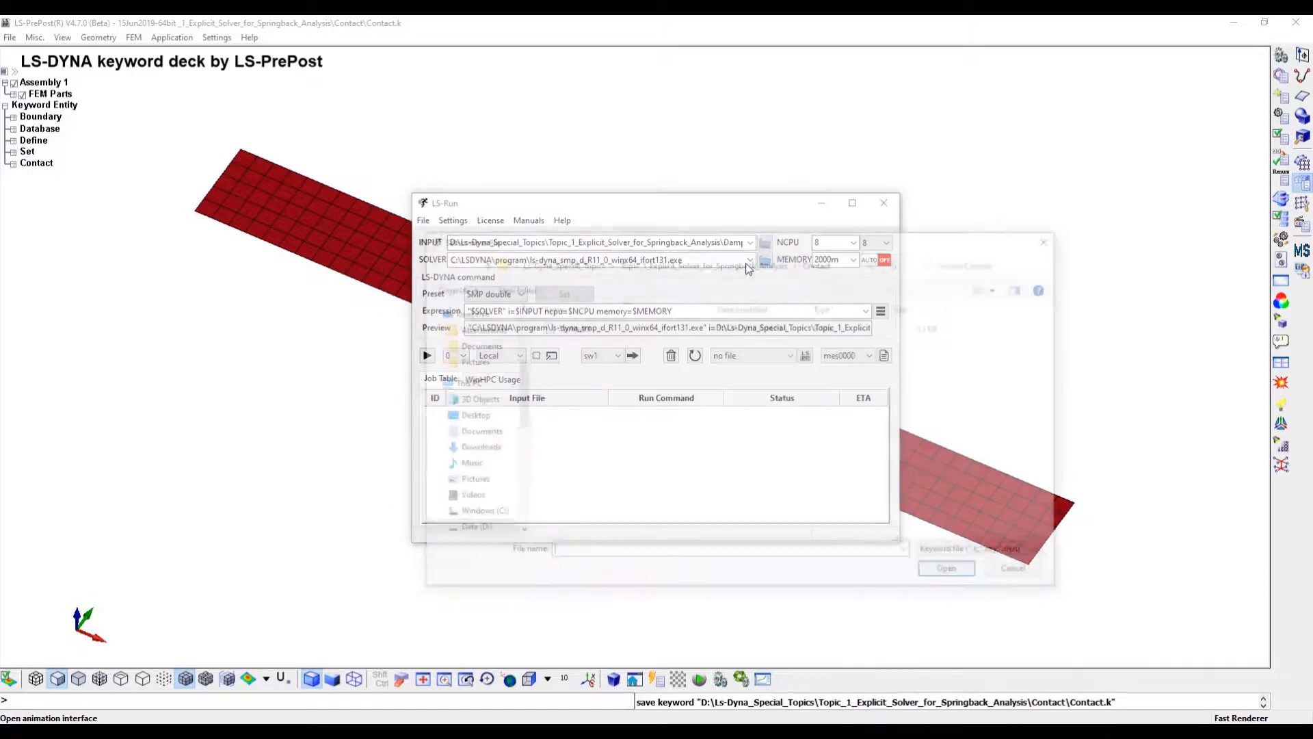
left_click(574, 327)
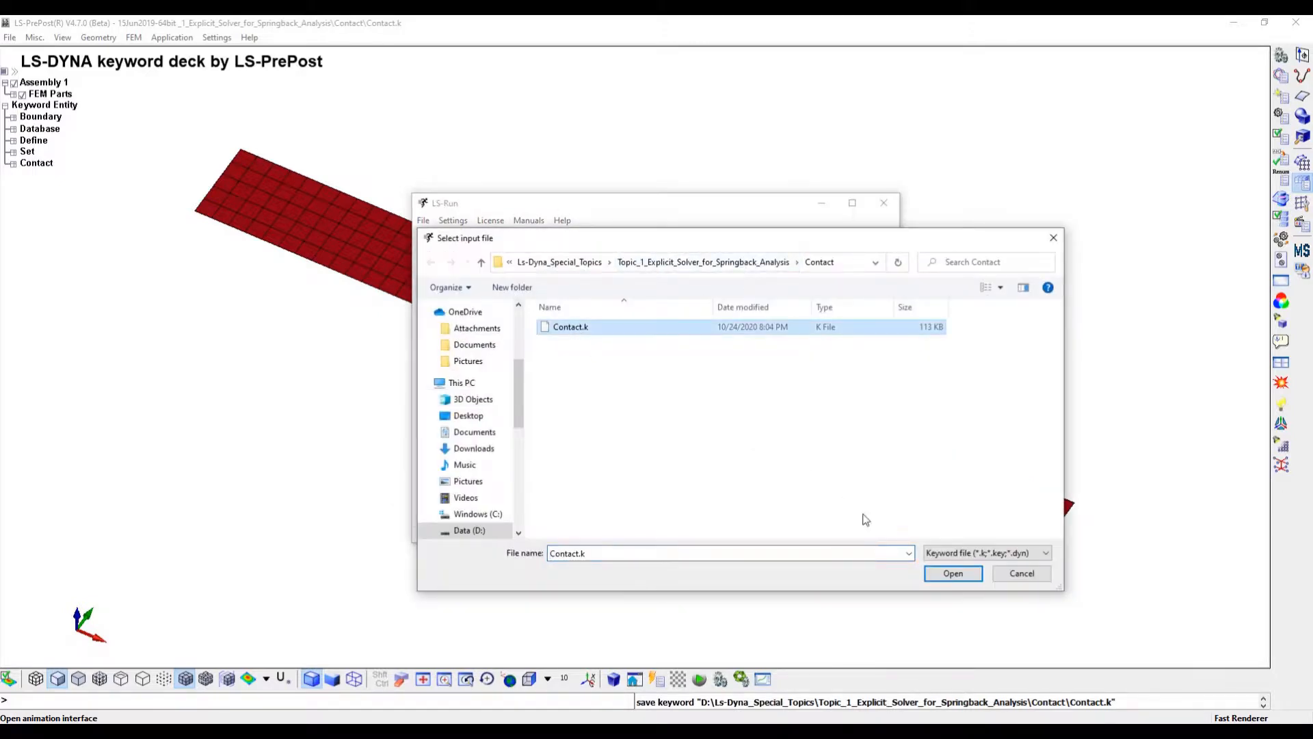
left_click(951, 573)
left_click(427, 355)
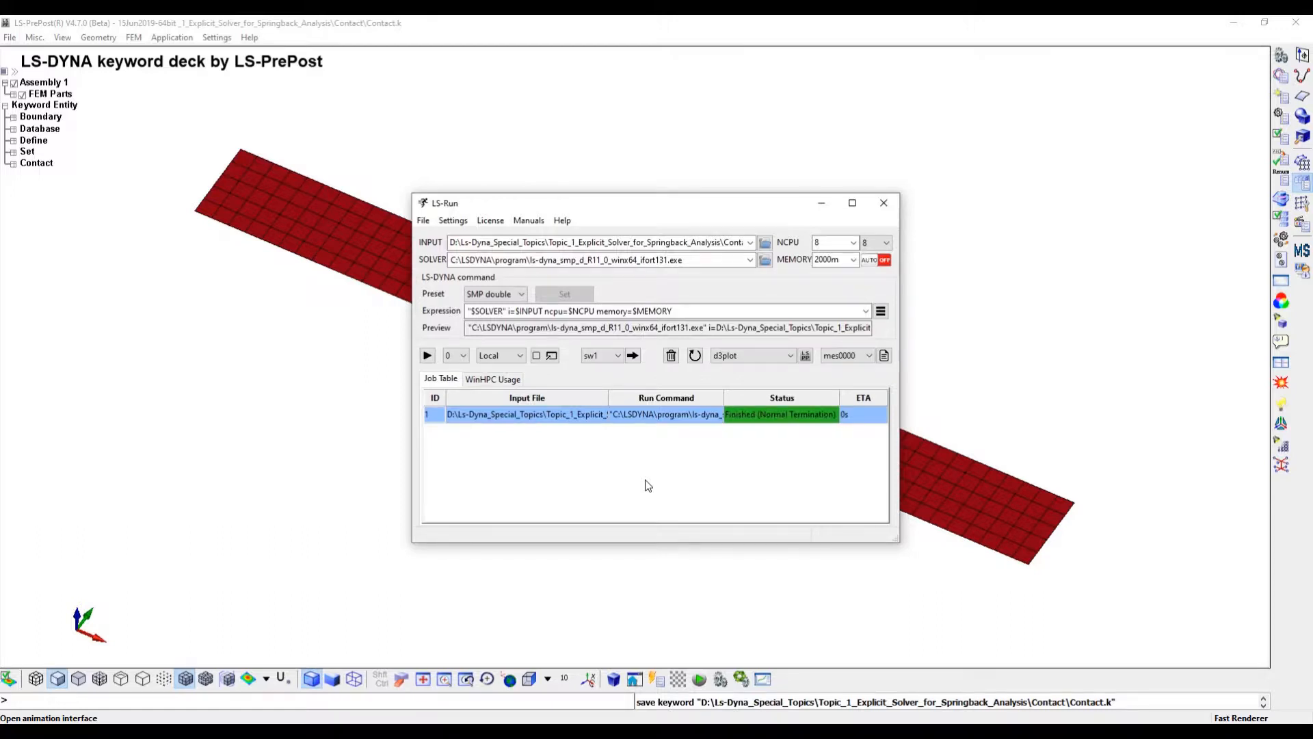
left_click(671, 357)
Switch to an empty LS-PrePost window and open the d3plot binary plot from the Contact folder
left_click(753, 736)
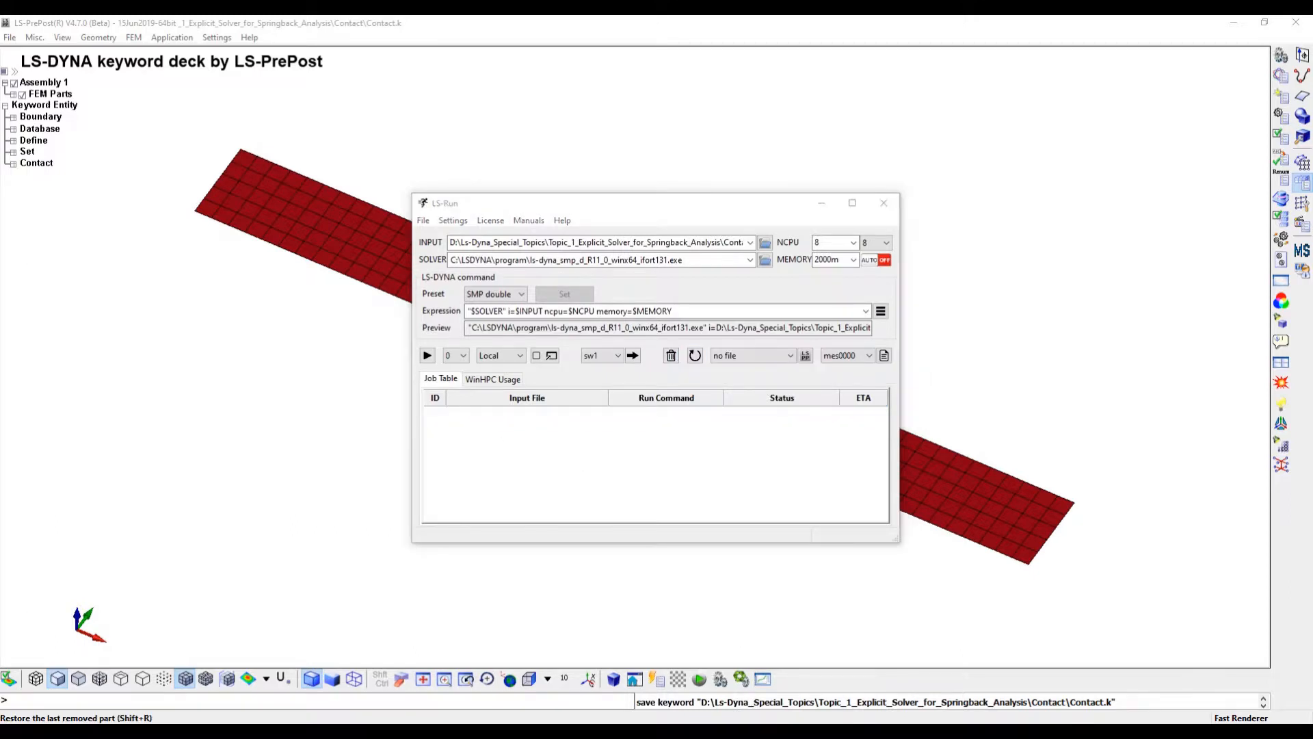
left_click(824, 683)
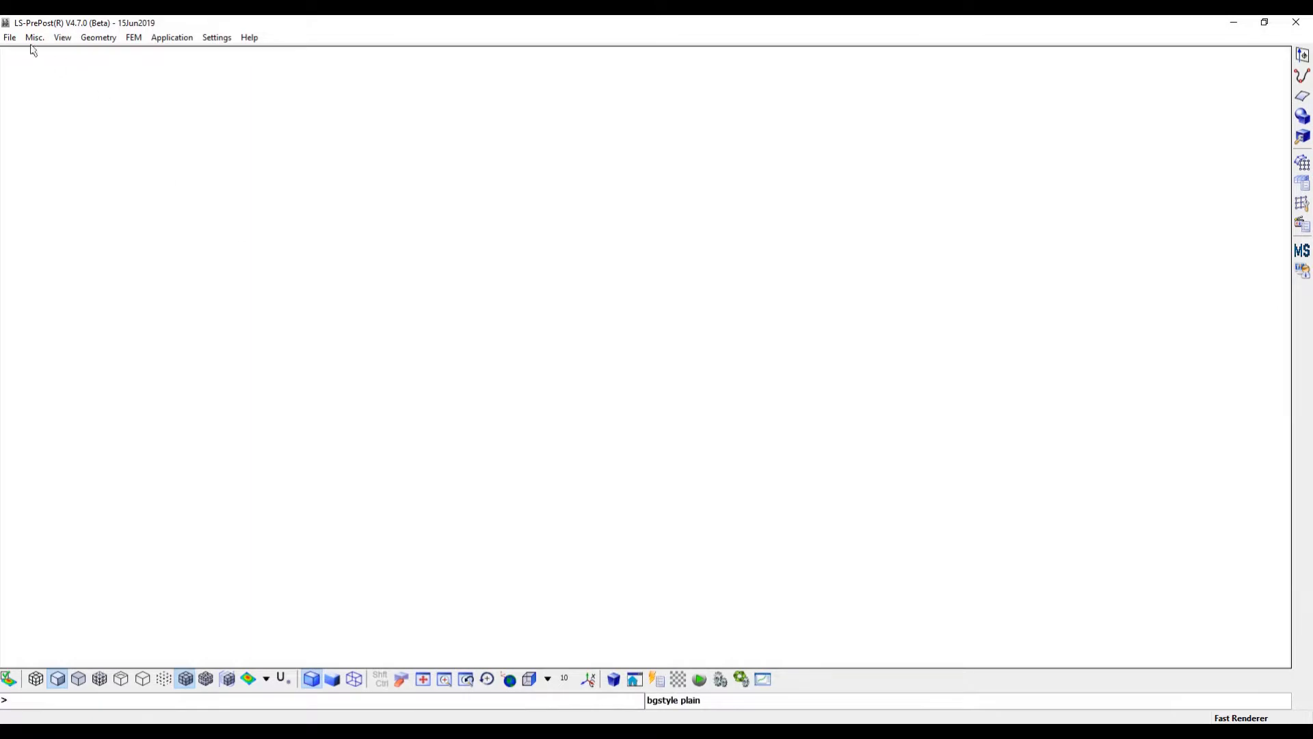
left_click(9, 37)
mouse_move(57, 68)
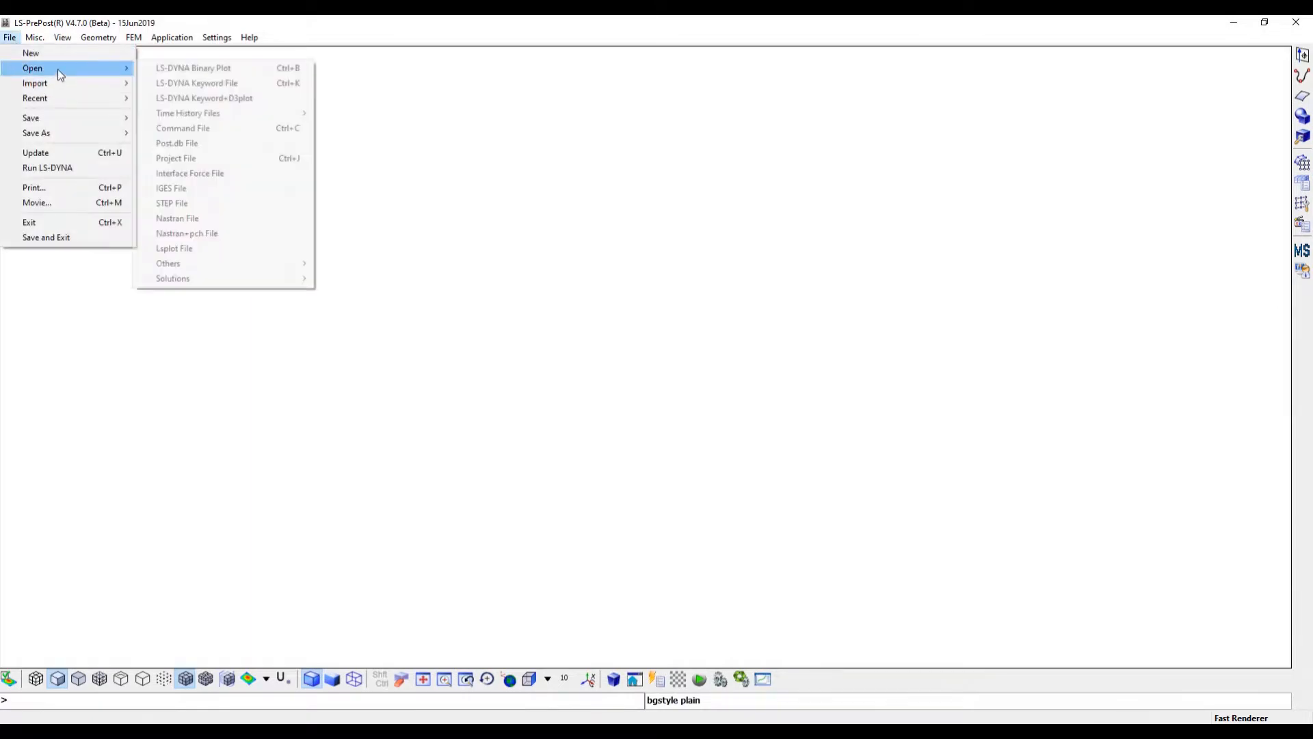
left_click(192, 68)
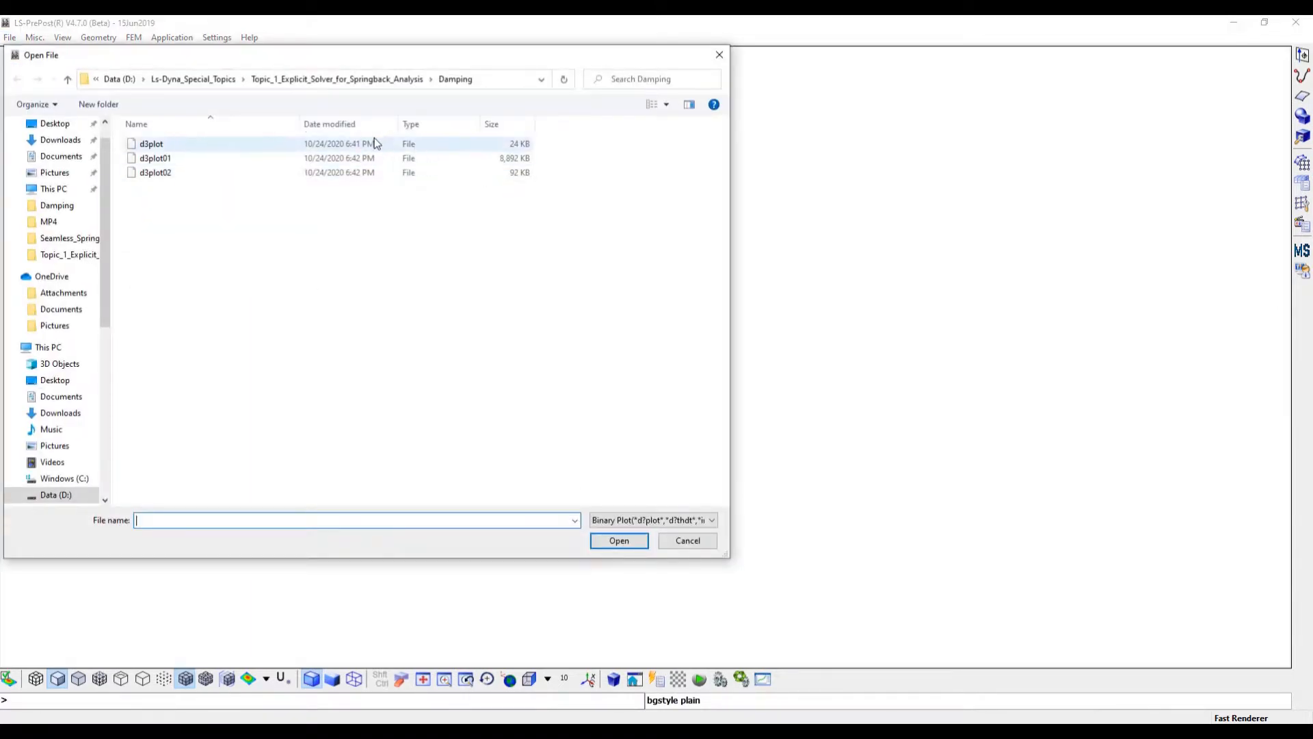
left_click(380, 81)
double_click(166, 144)
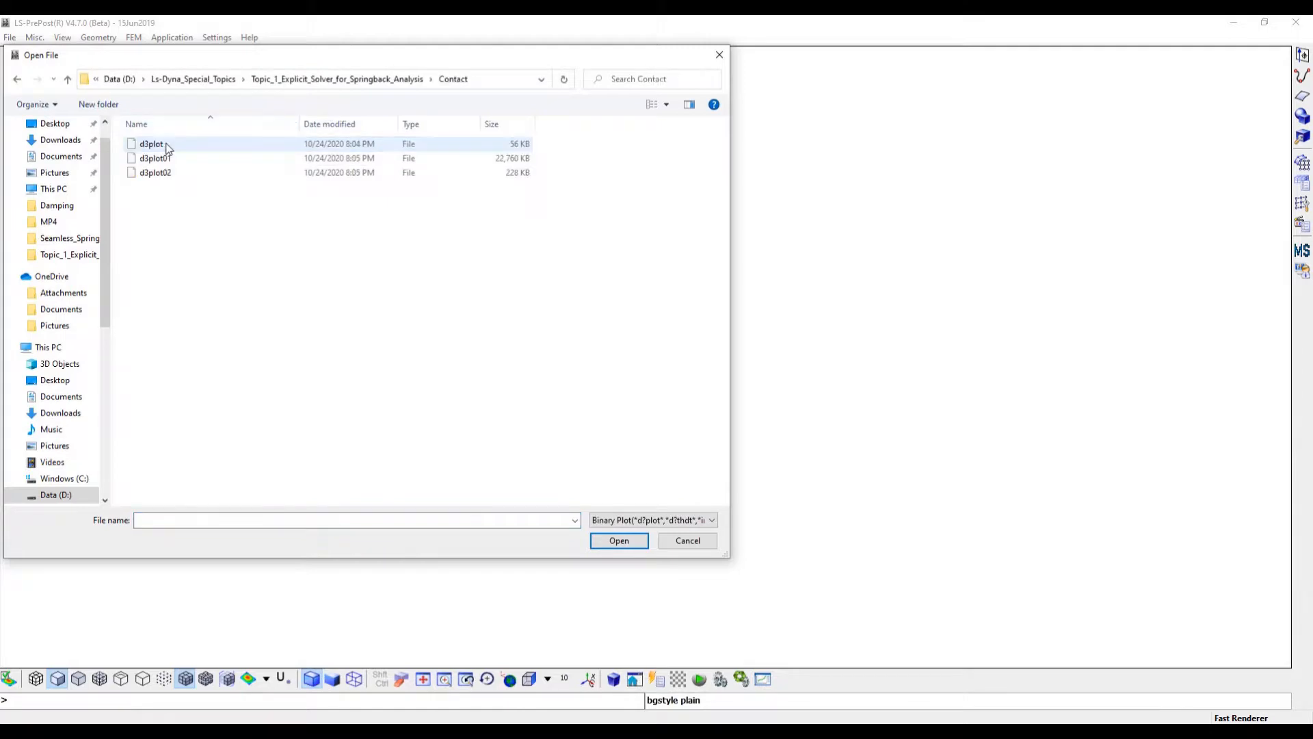
left_click(156, 145)
left_click(618, 540)
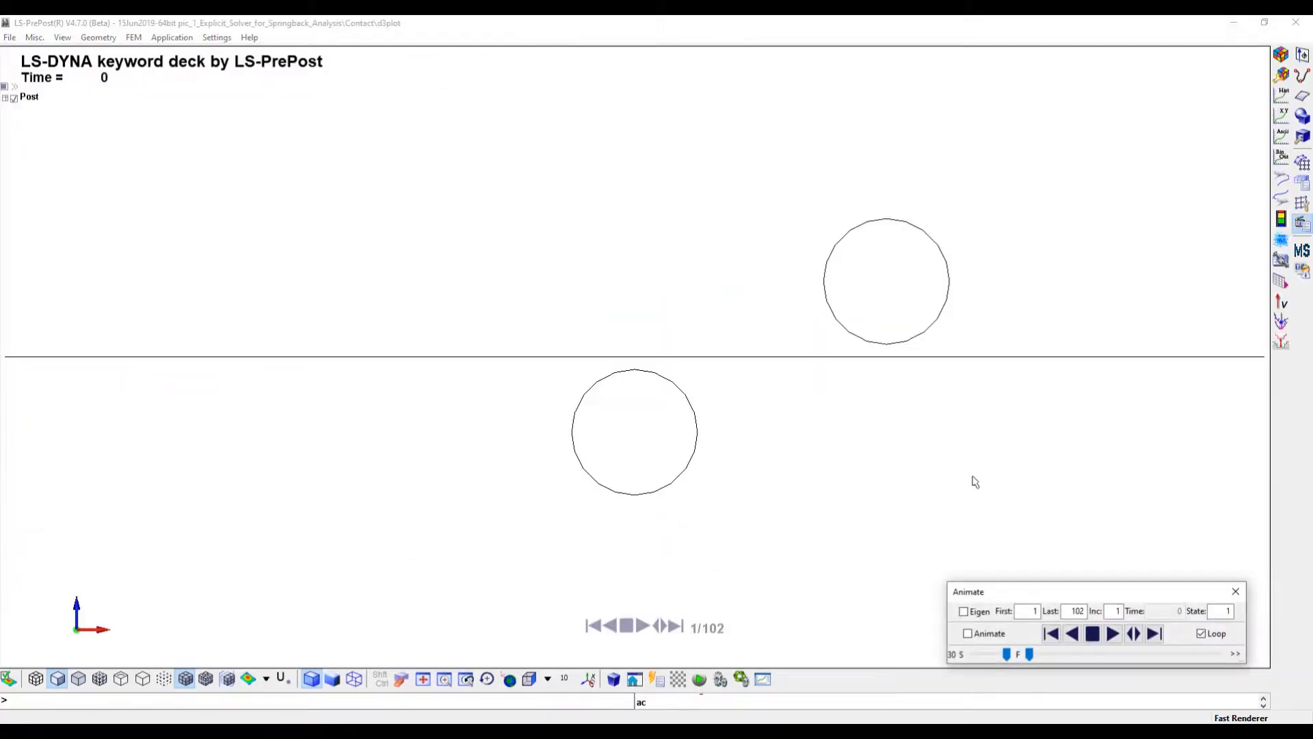
Play the result animation forward to examine the cylinder motion and strip response, and stop it
left_click(1113, 634)
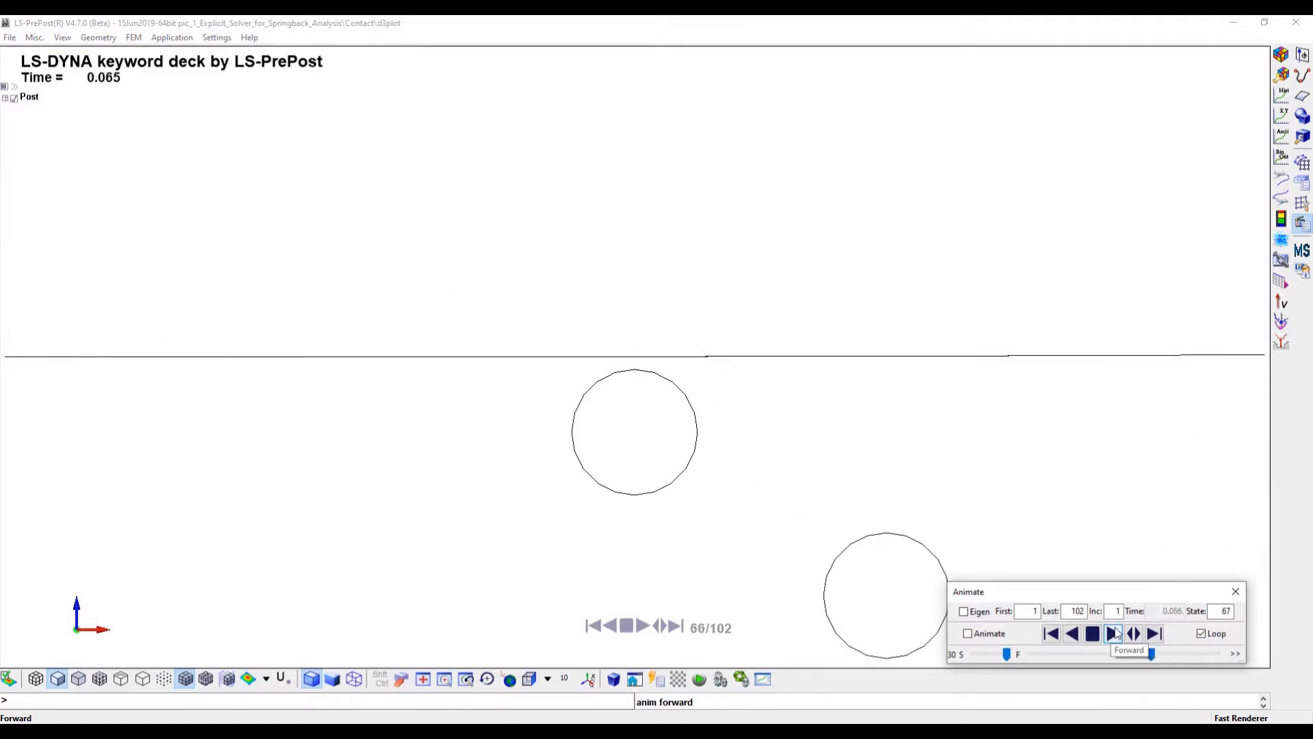
left_click(1092, 633)
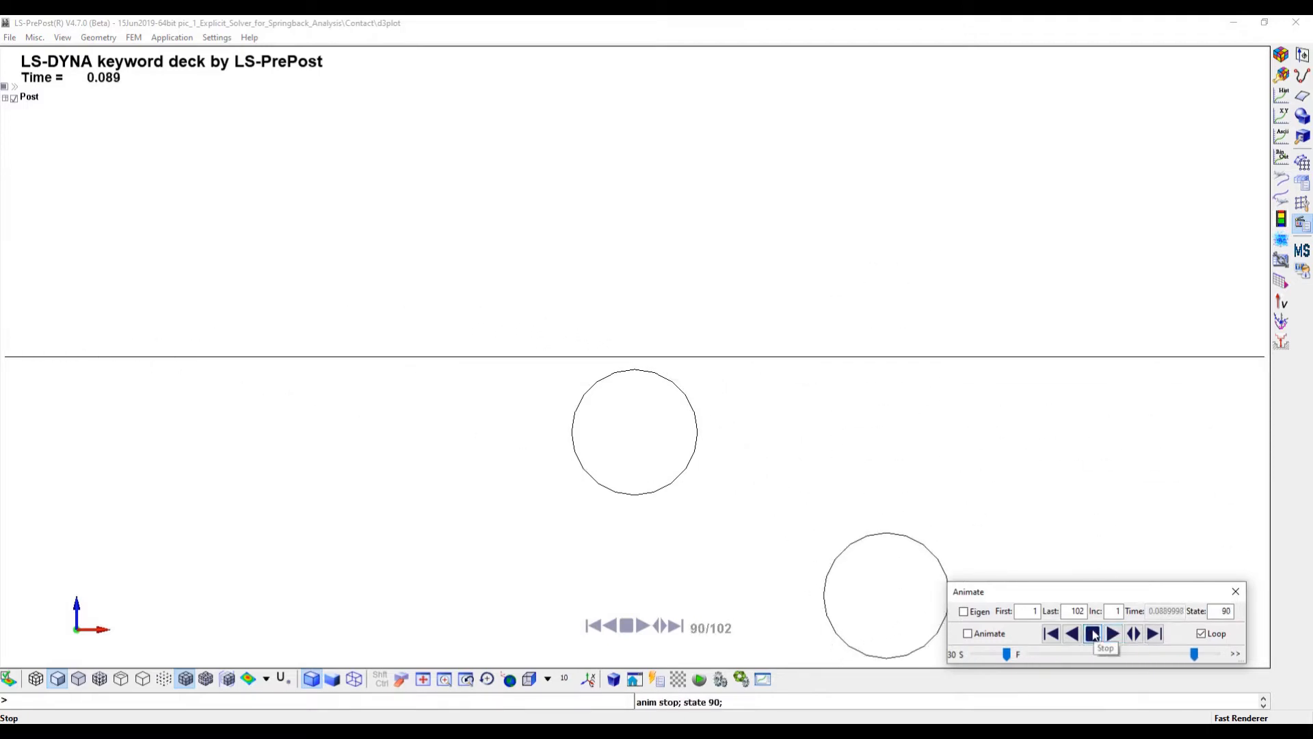
Load the binout file from the Contact folder into the binary output interface and select it to list its data branches
left_click(134, 38)
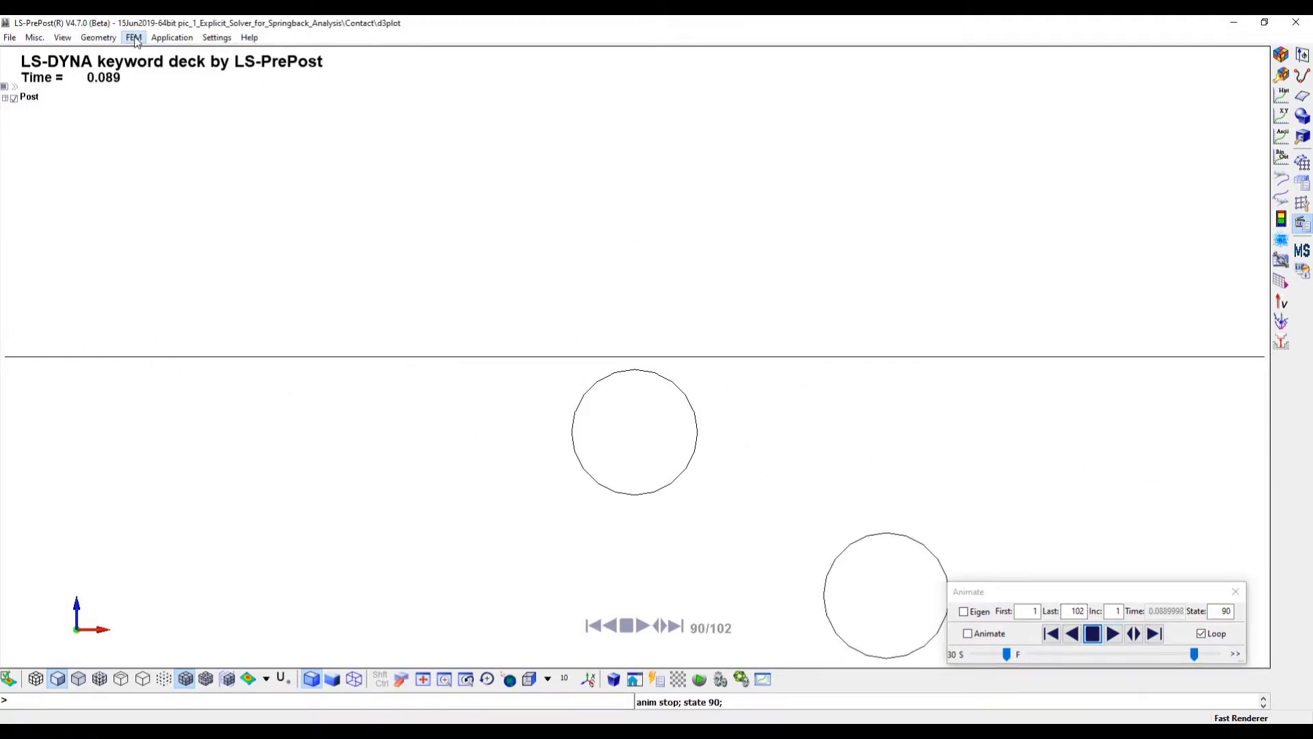
mouse_move(157, 118)
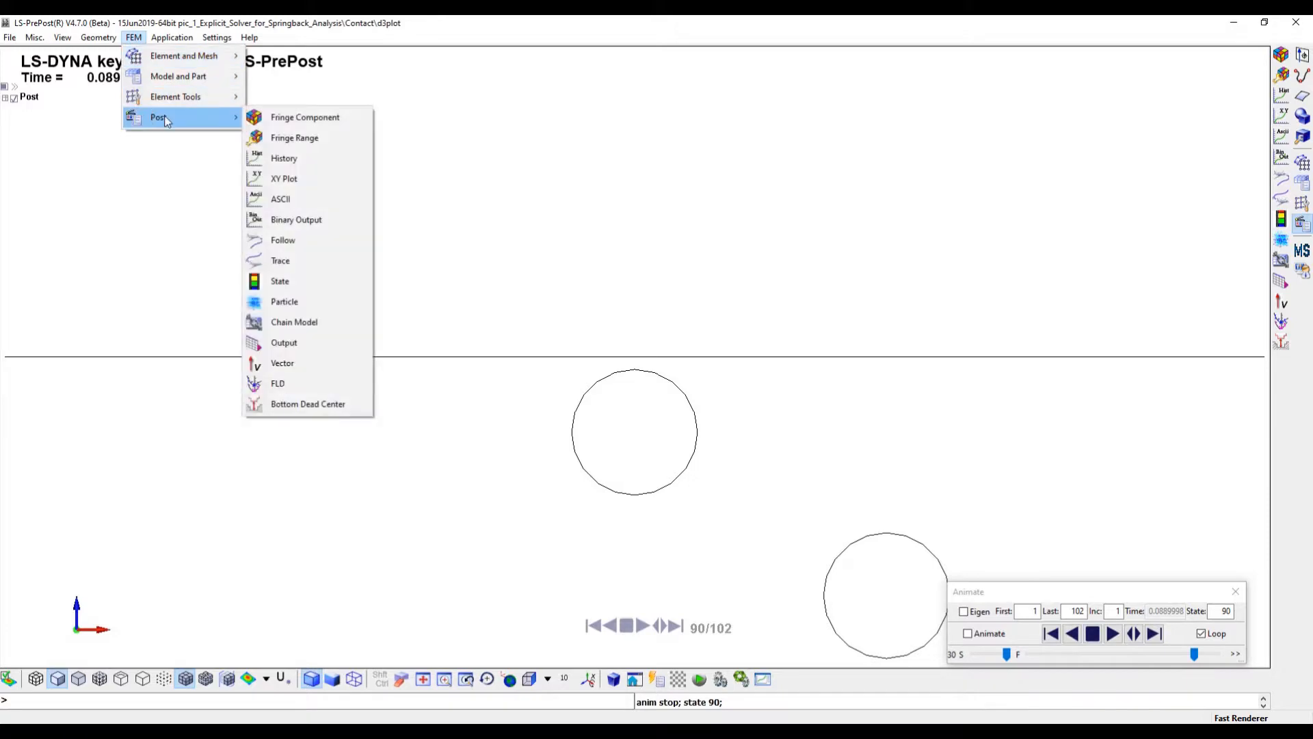
left_click(306, 219)
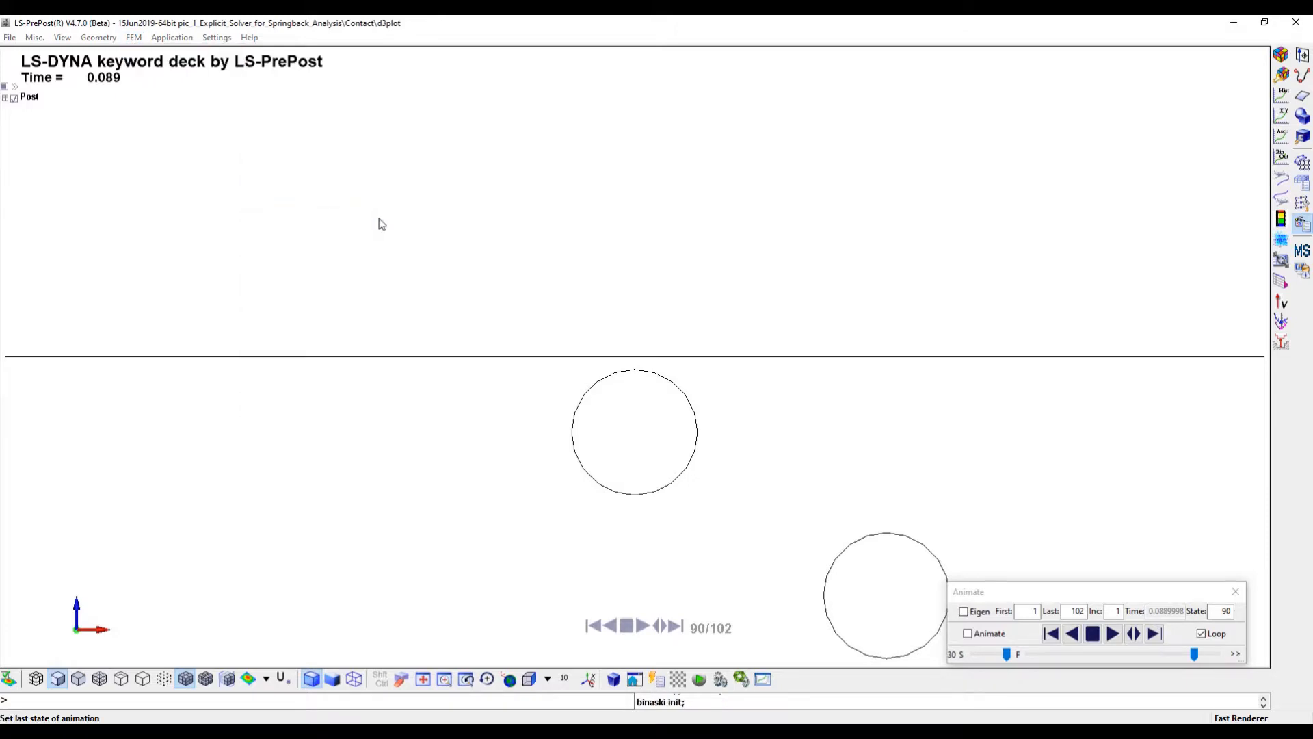
left_click(274, 112)
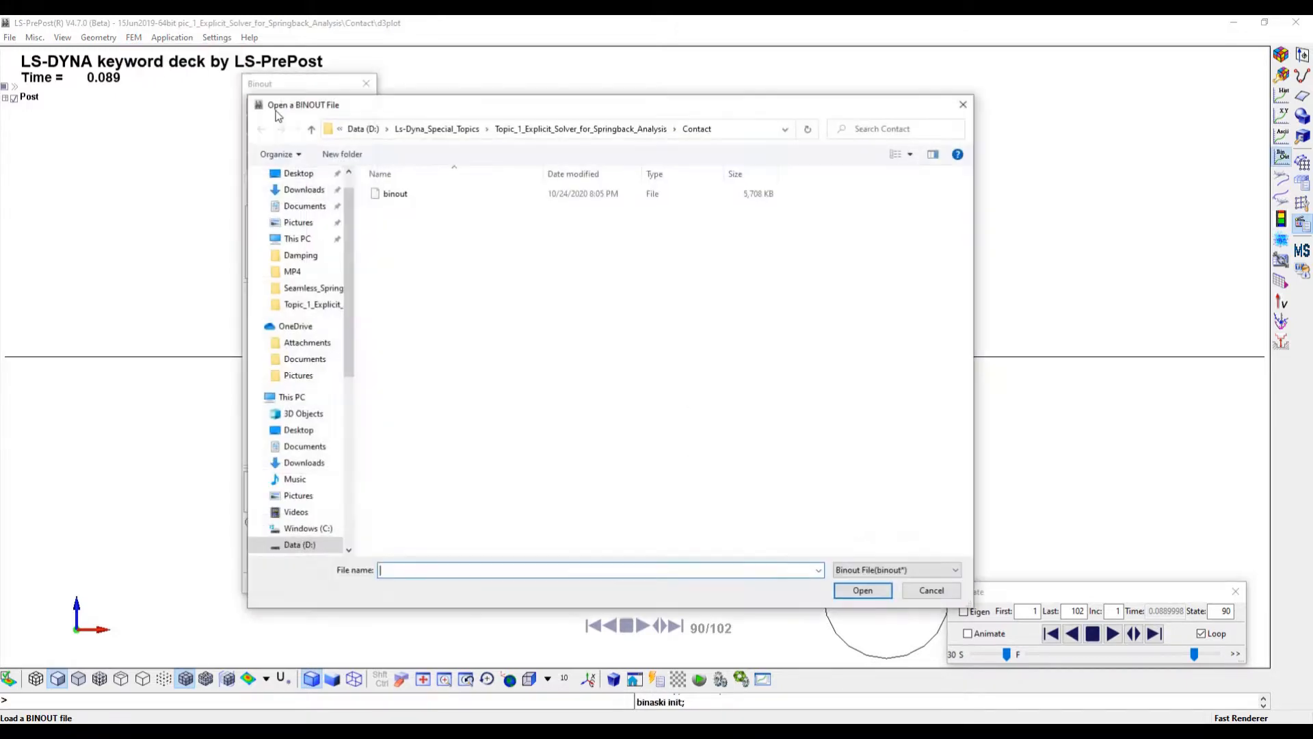
left_click(394, 194)
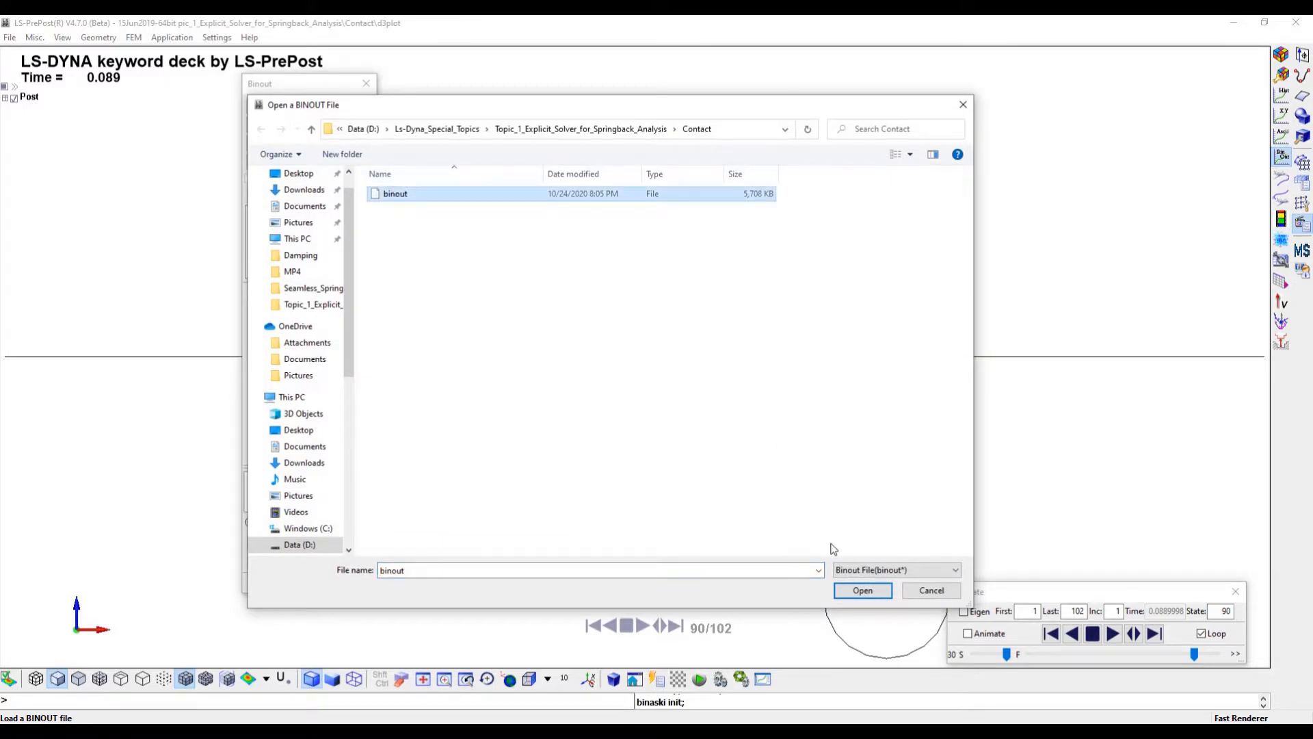
left_click(862, 590)
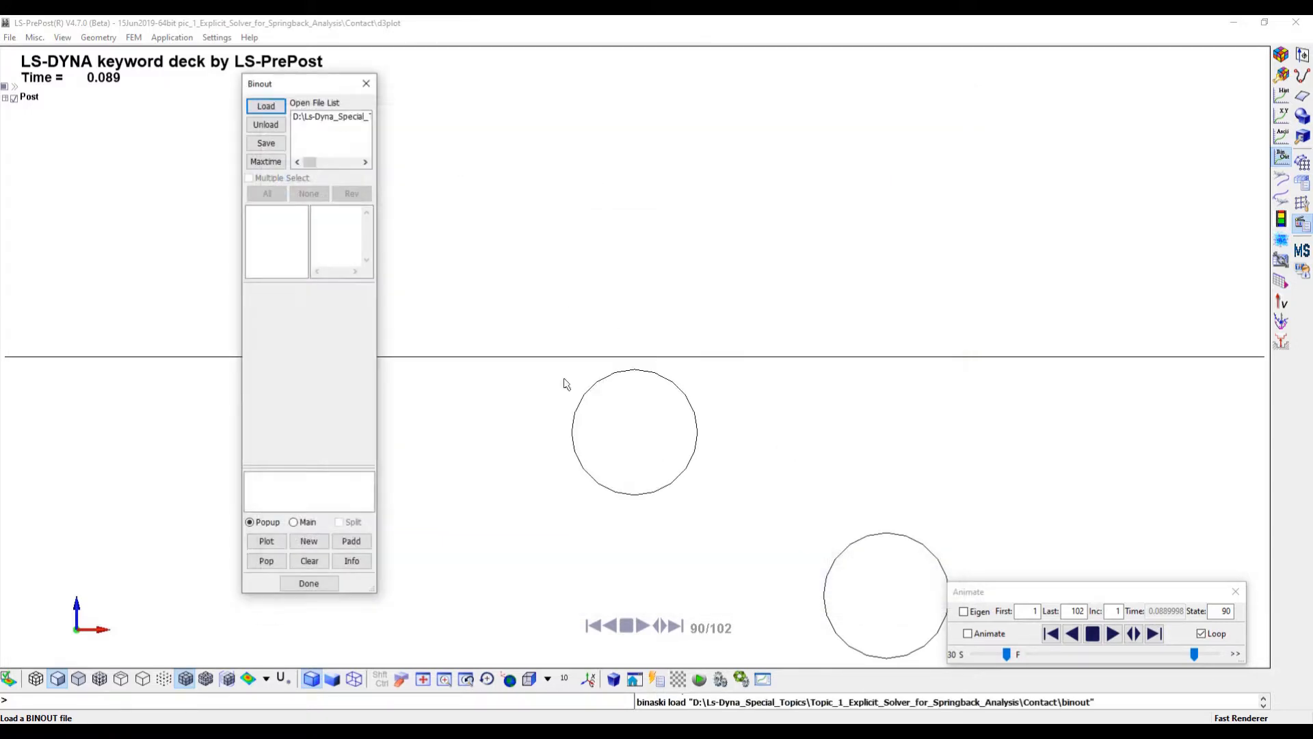
left_click(327, 118)
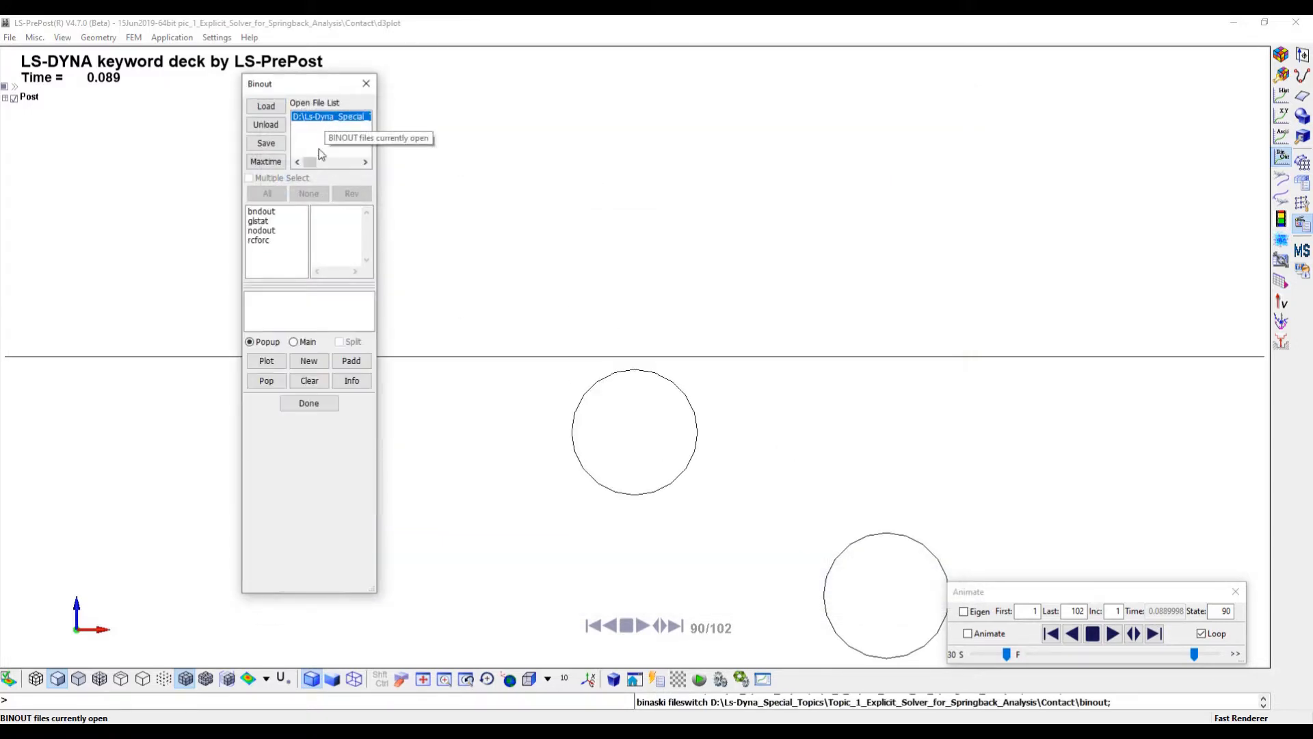
Plot the nodout resultant displacement of node 303 over time, review the curve and close the plot
left_click(267, 230)
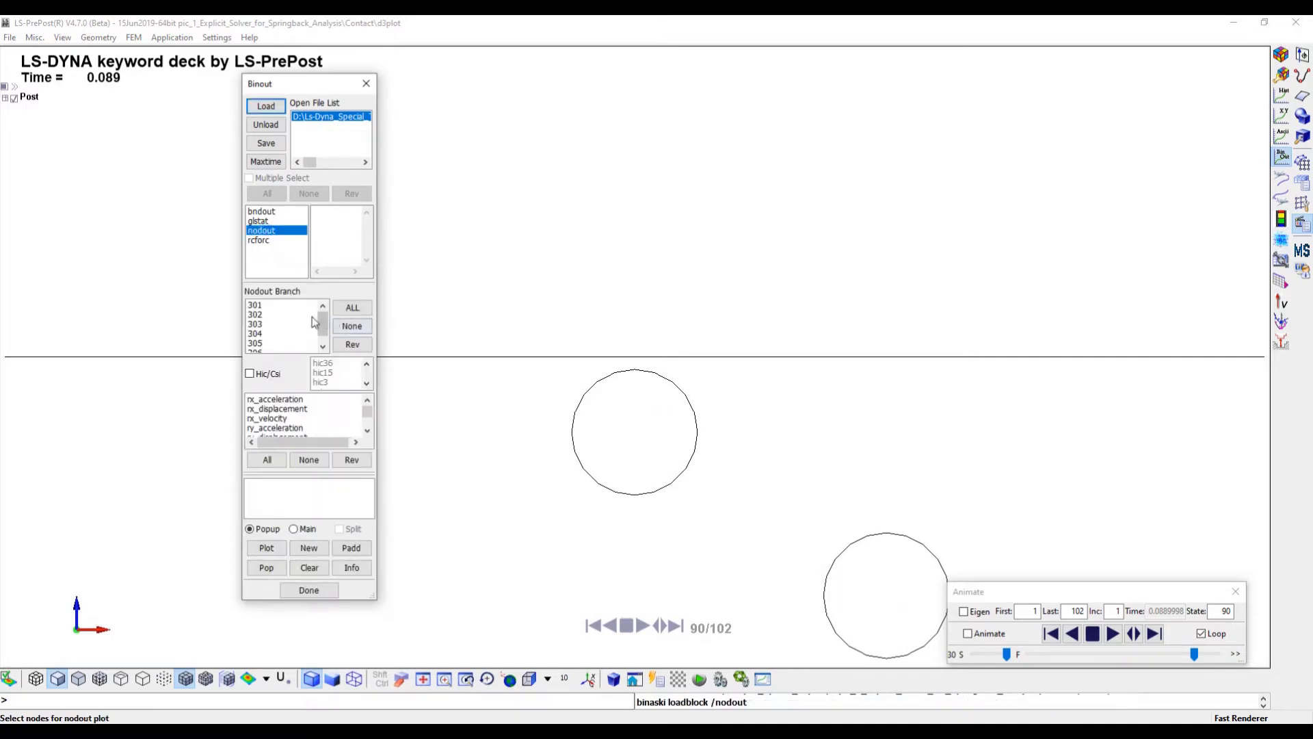
left_click(261, 324)
left_click_drag(368, 411, 368, 445)
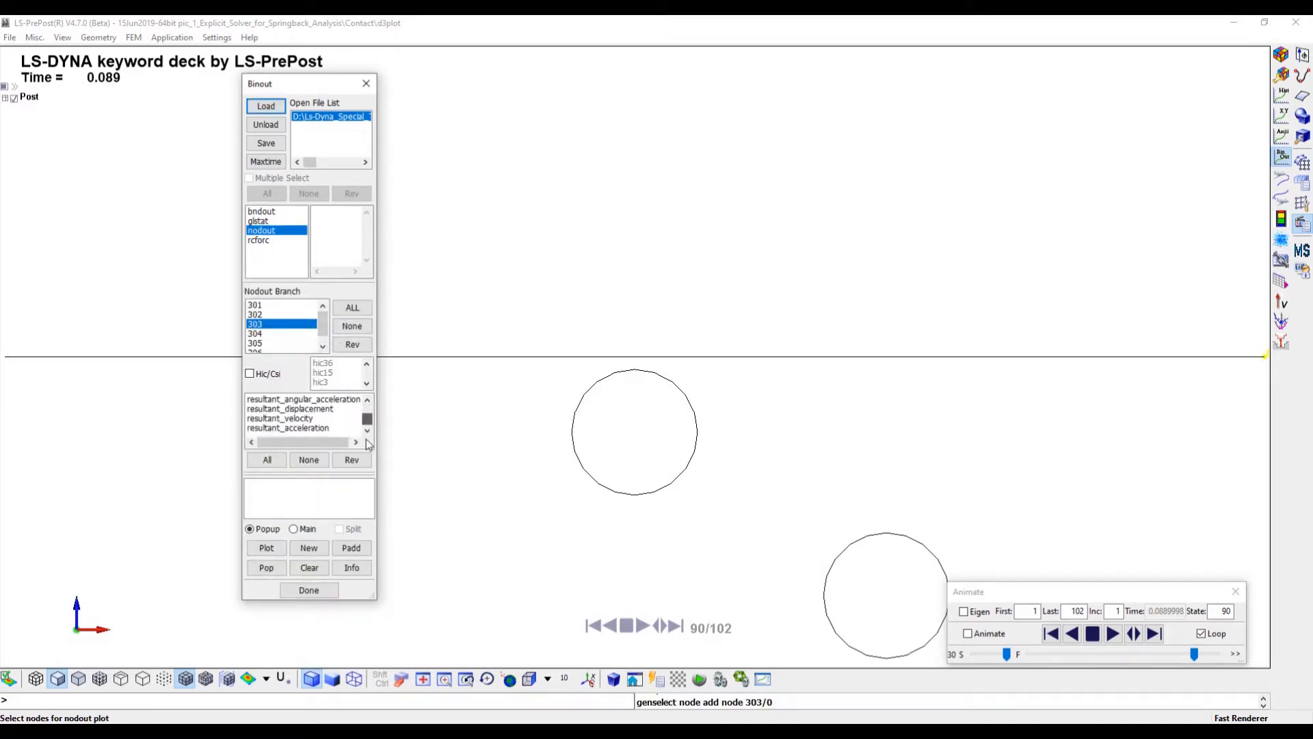
left_click(318, 409)
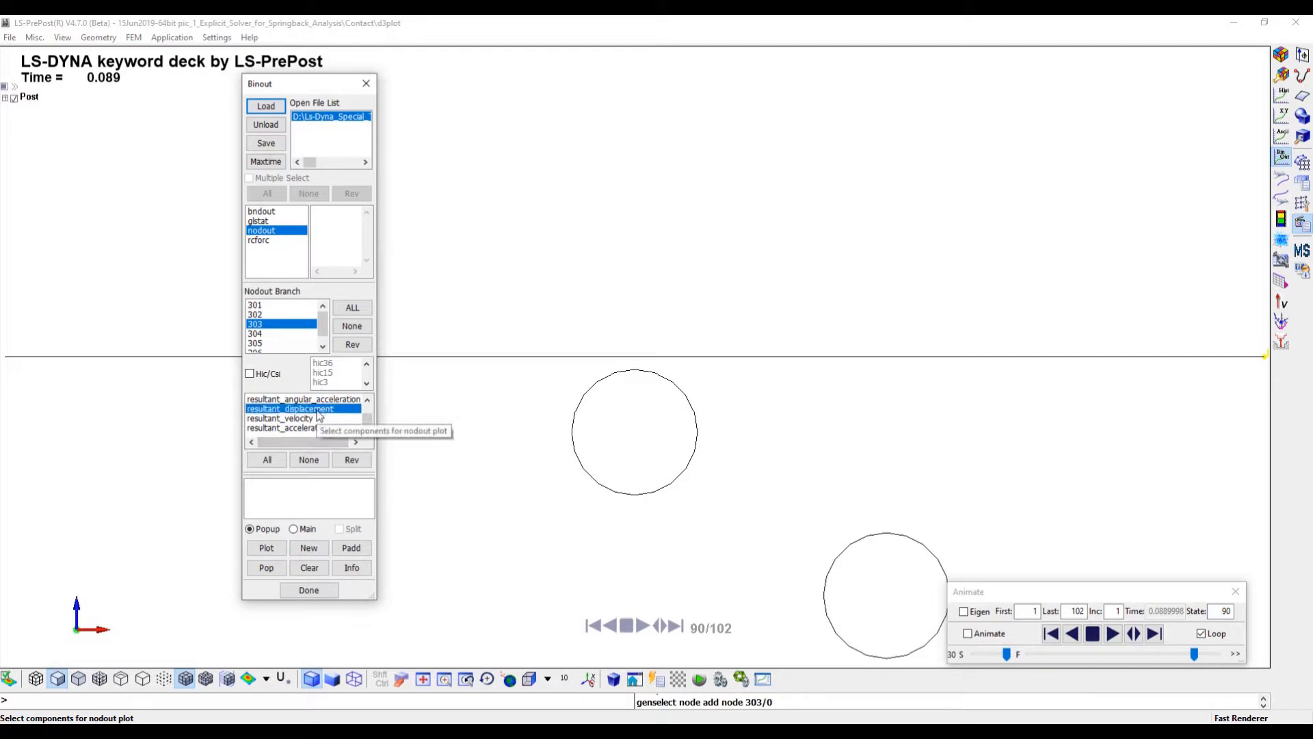
left_click(266, 547)
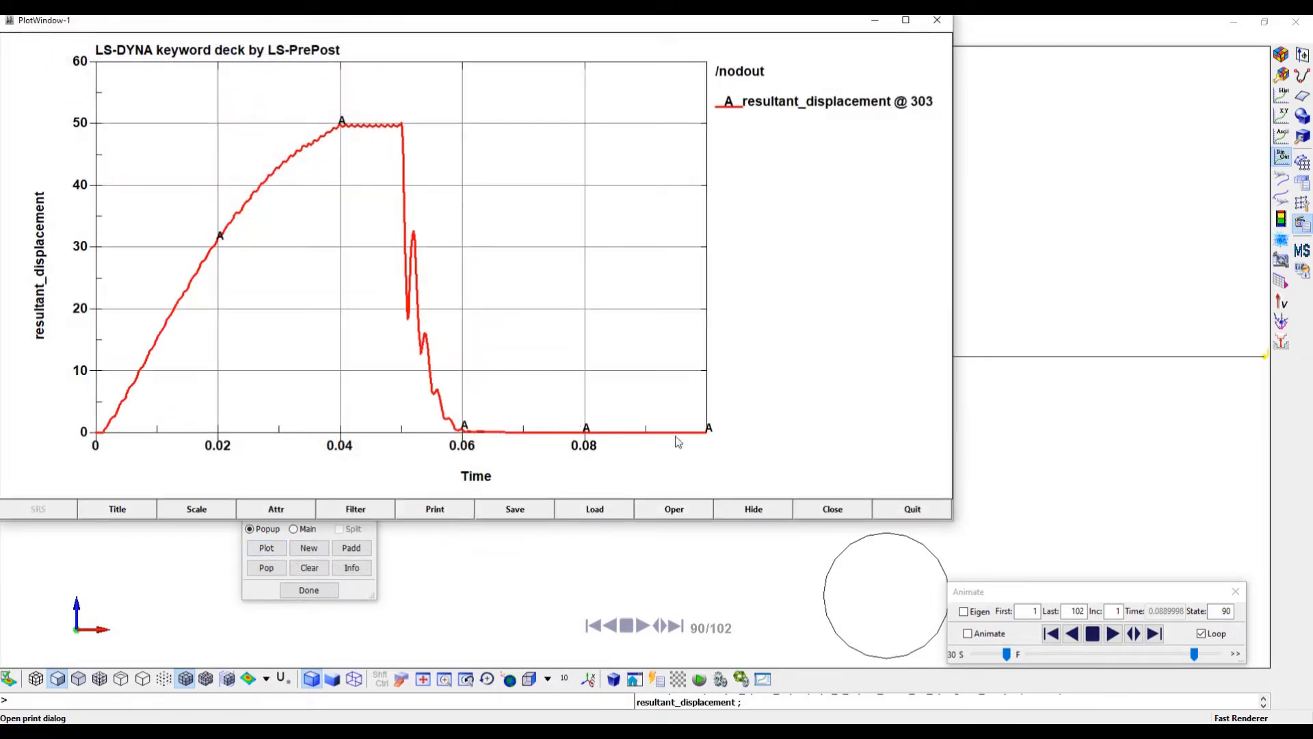
left_click(936, 22)
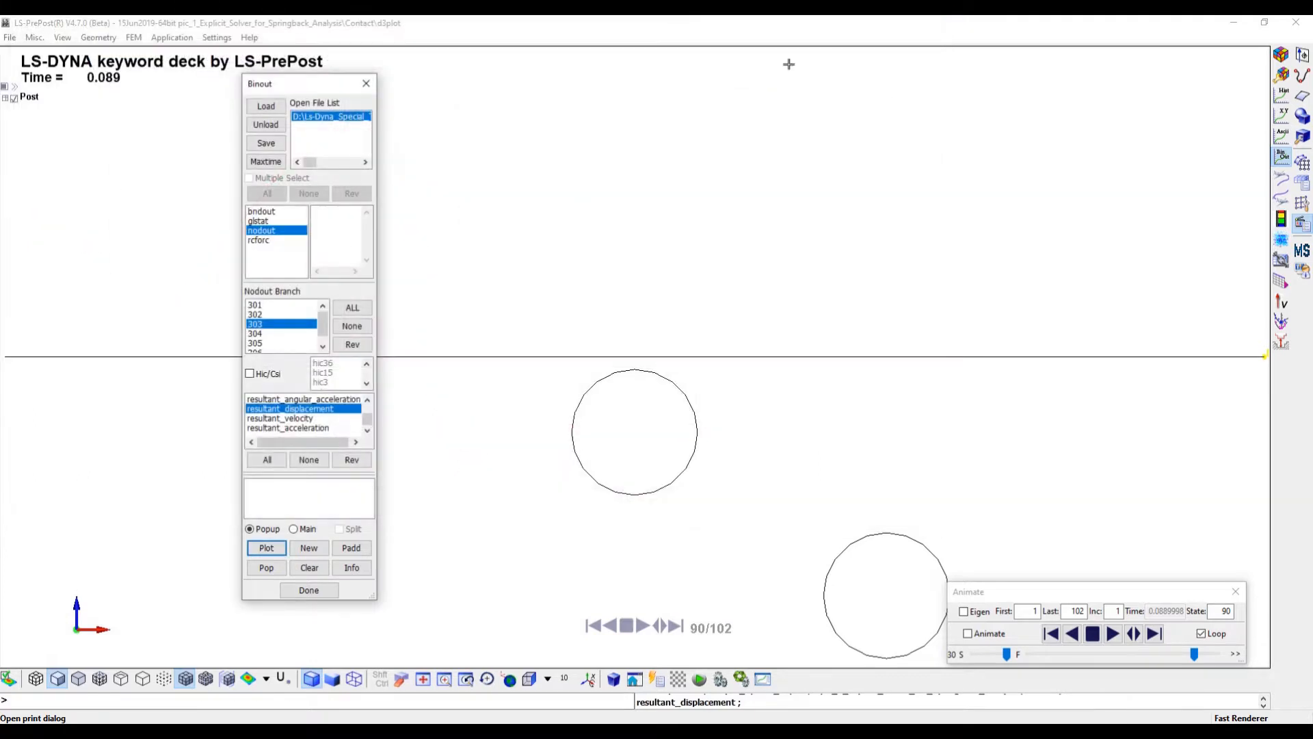
Plot the glstat internal energy over time, review the curve and close the plot
left_click(264, 221)
scroll(368, 403, "down", 6)
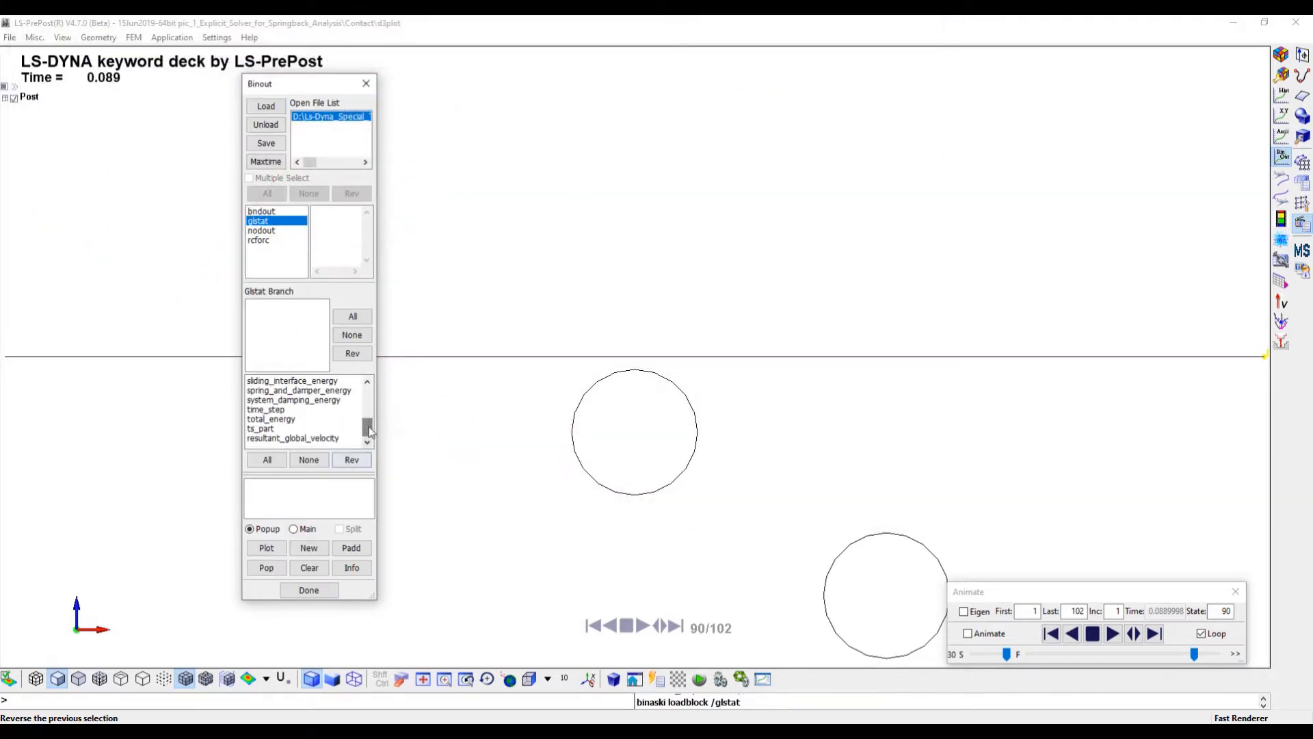
scroll(368, 400, "up", 2)
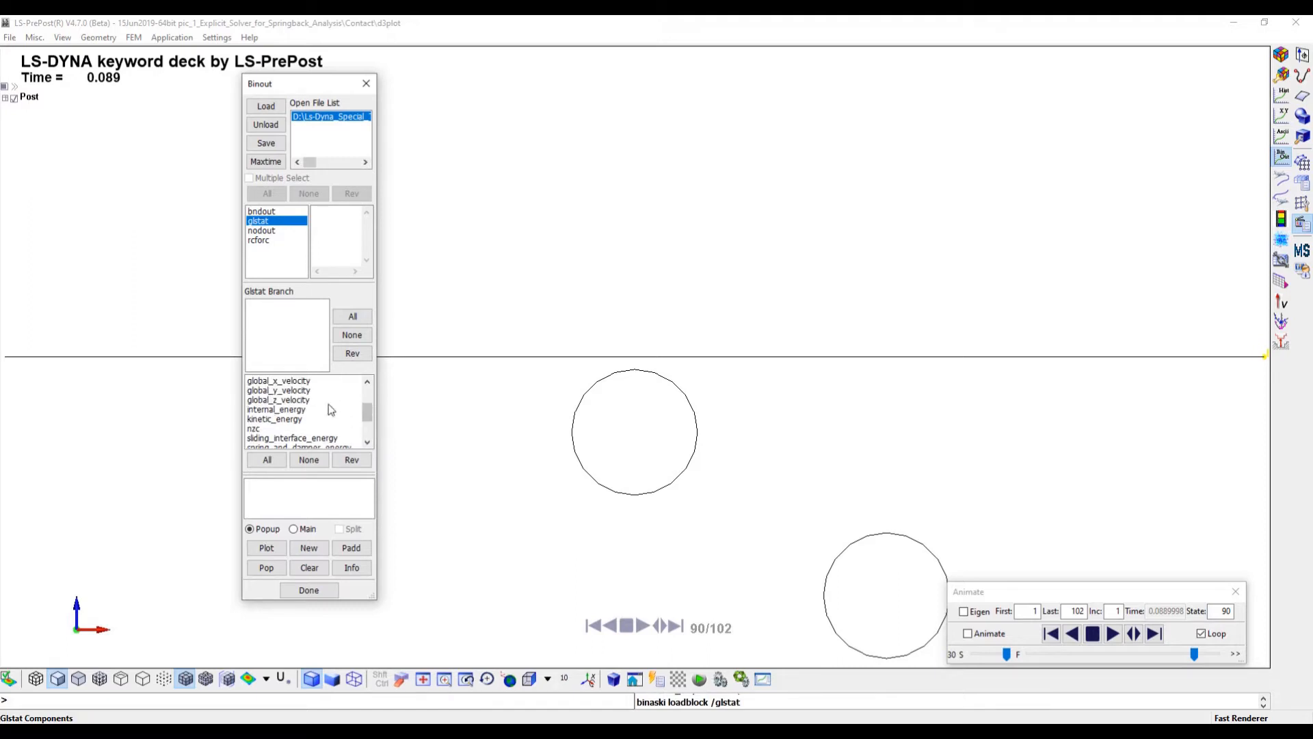
left_click(297, 411)
left_click(266, 547)
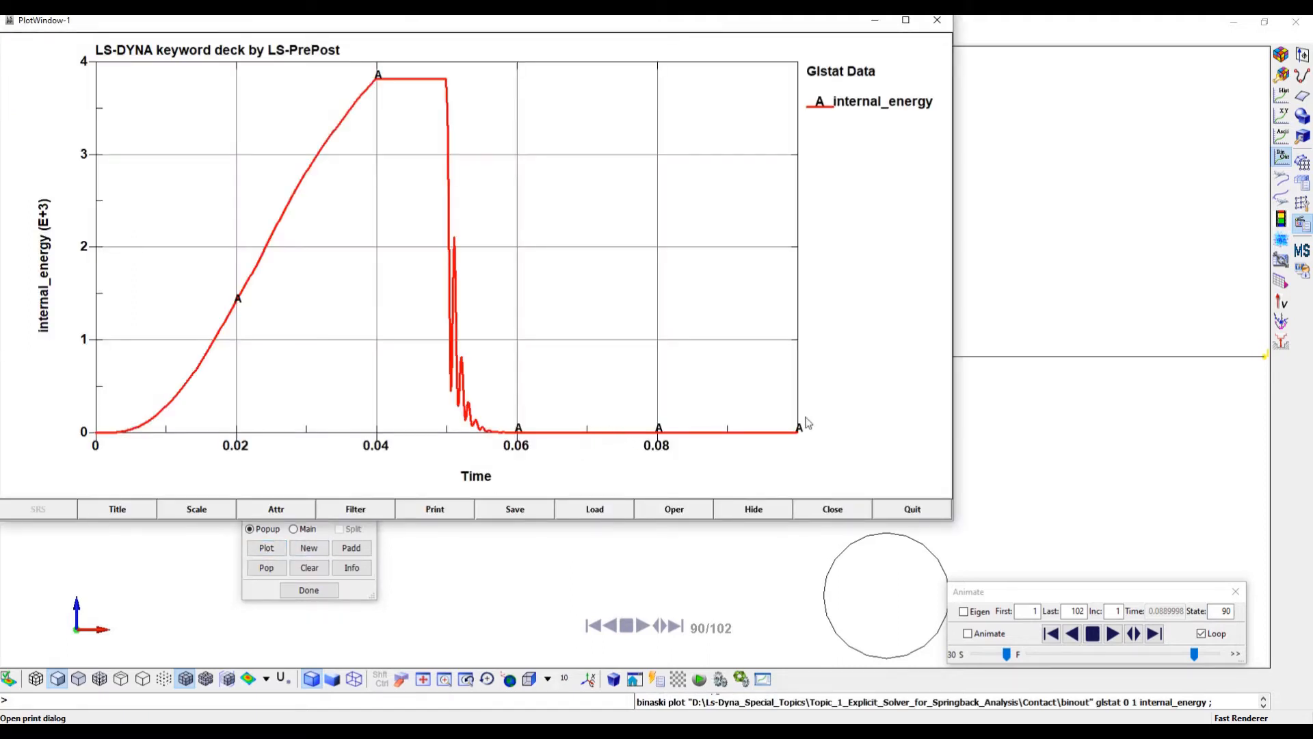
left_click(938, 25)
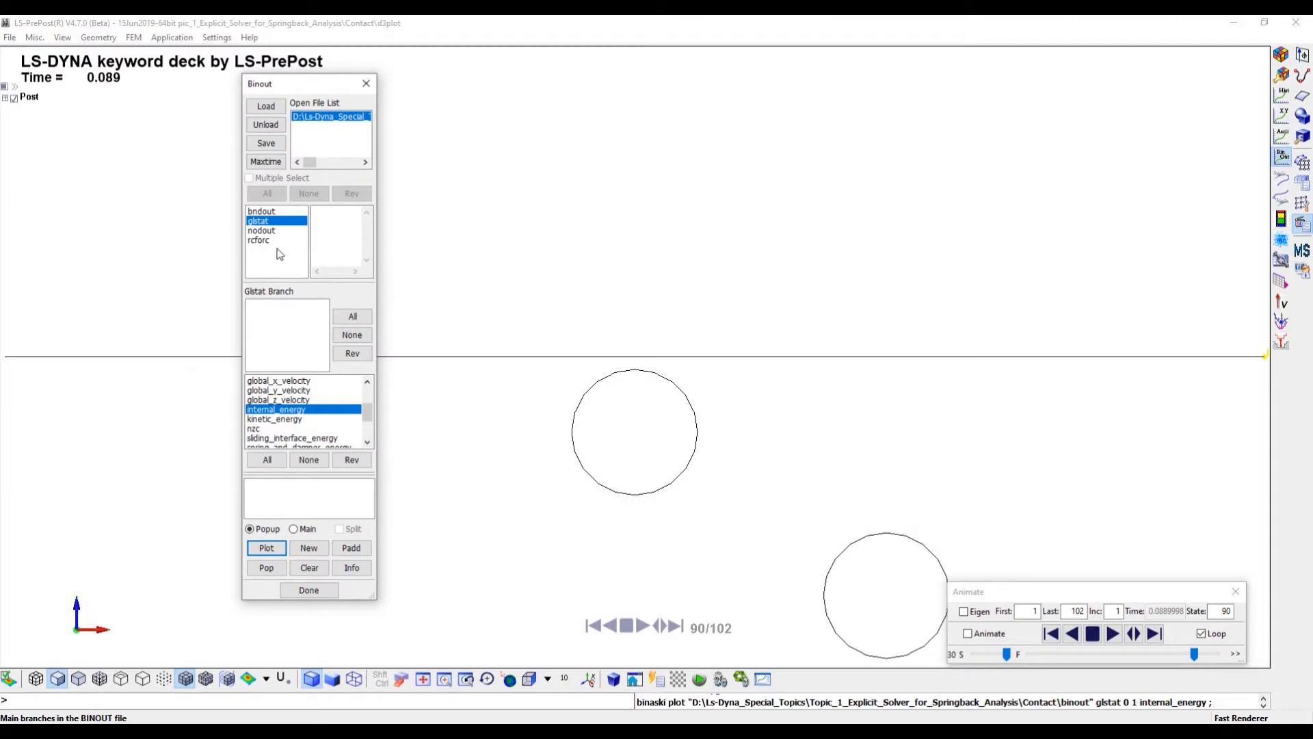
Plot the rcforc resultant force for the master sides of Fixed_Cylinder and Load_Cylinder, review it, and close the plot and binout interface
left_click(259, 240)
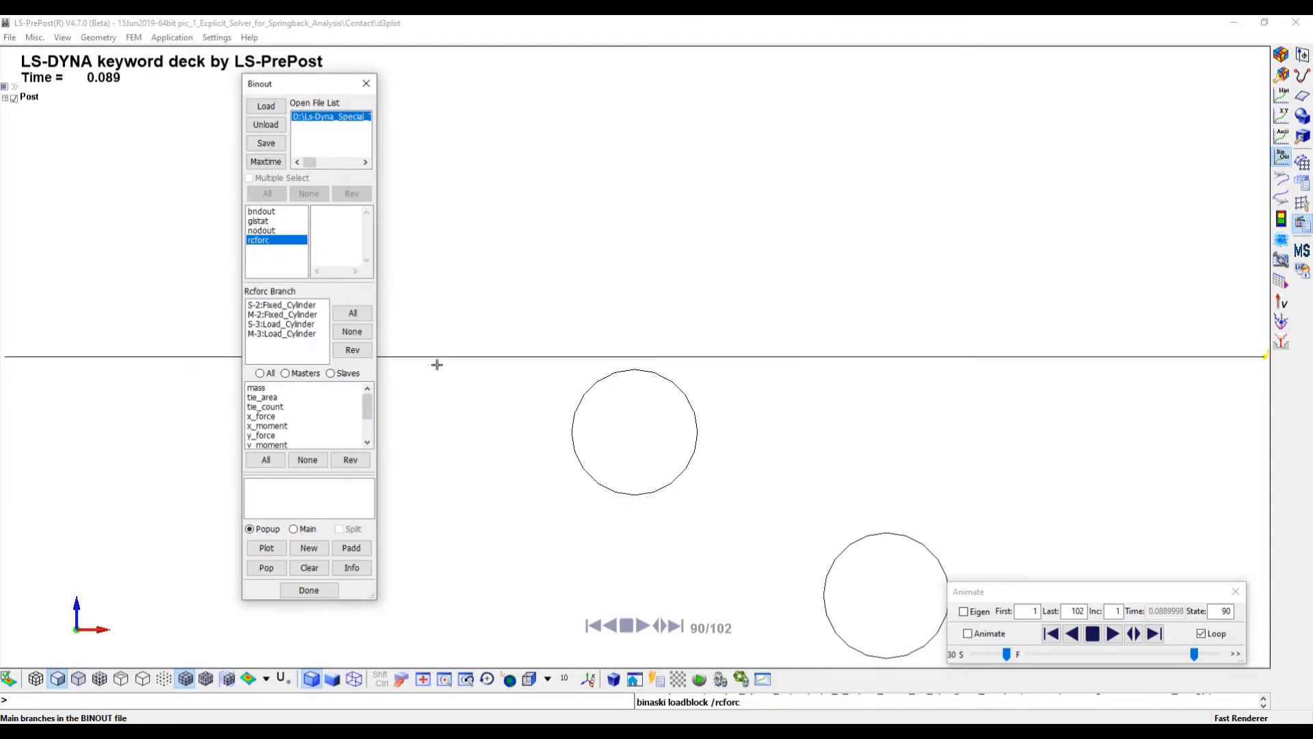
left_click(286, 315)
left_click(285, 334, "ctrl")
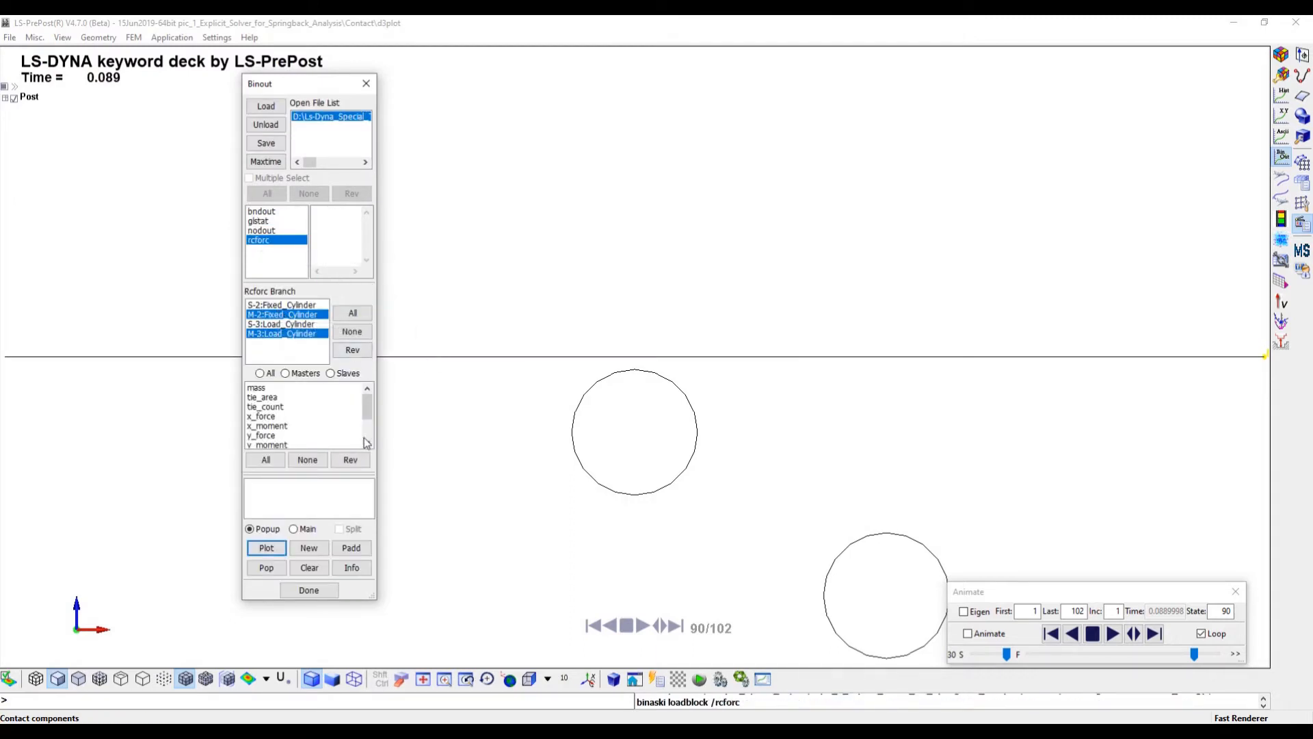
left_click_drag(369, 406, 368, 444)
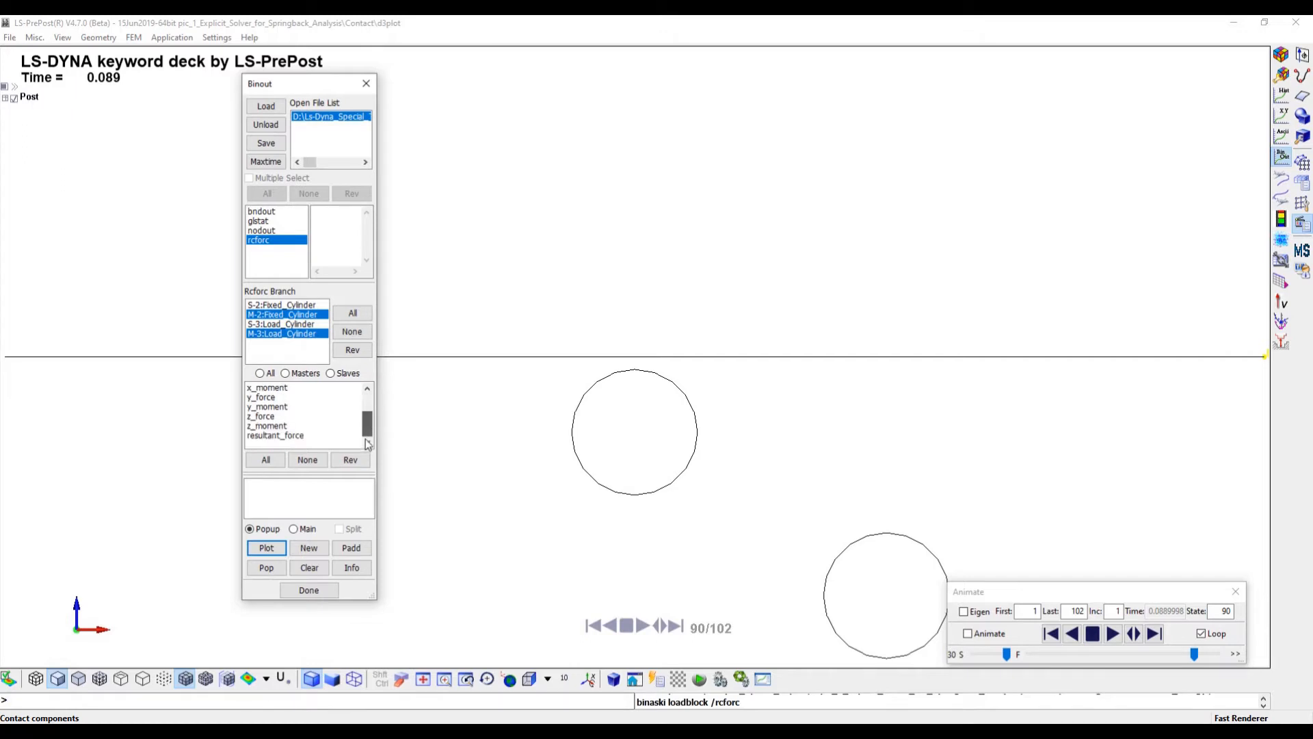
left_click(293, 437)
left_click(268, 548)
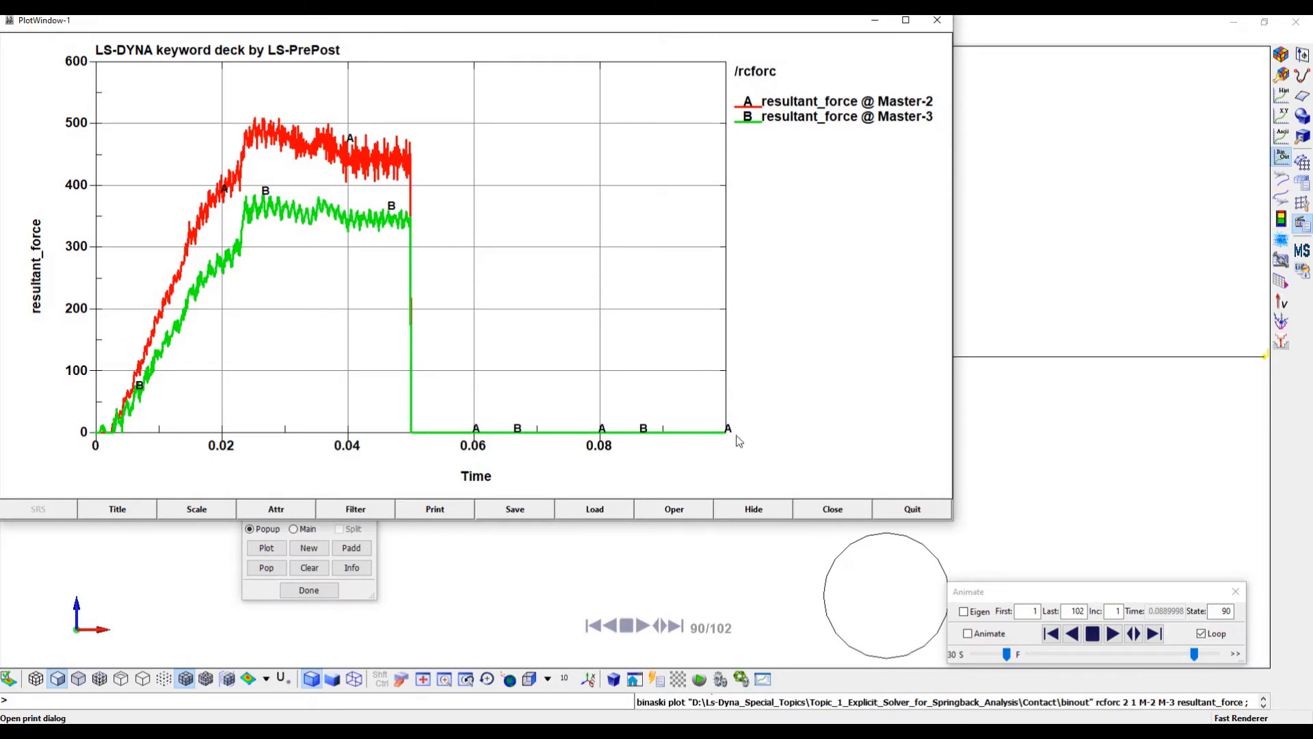
left_click(937, 23)
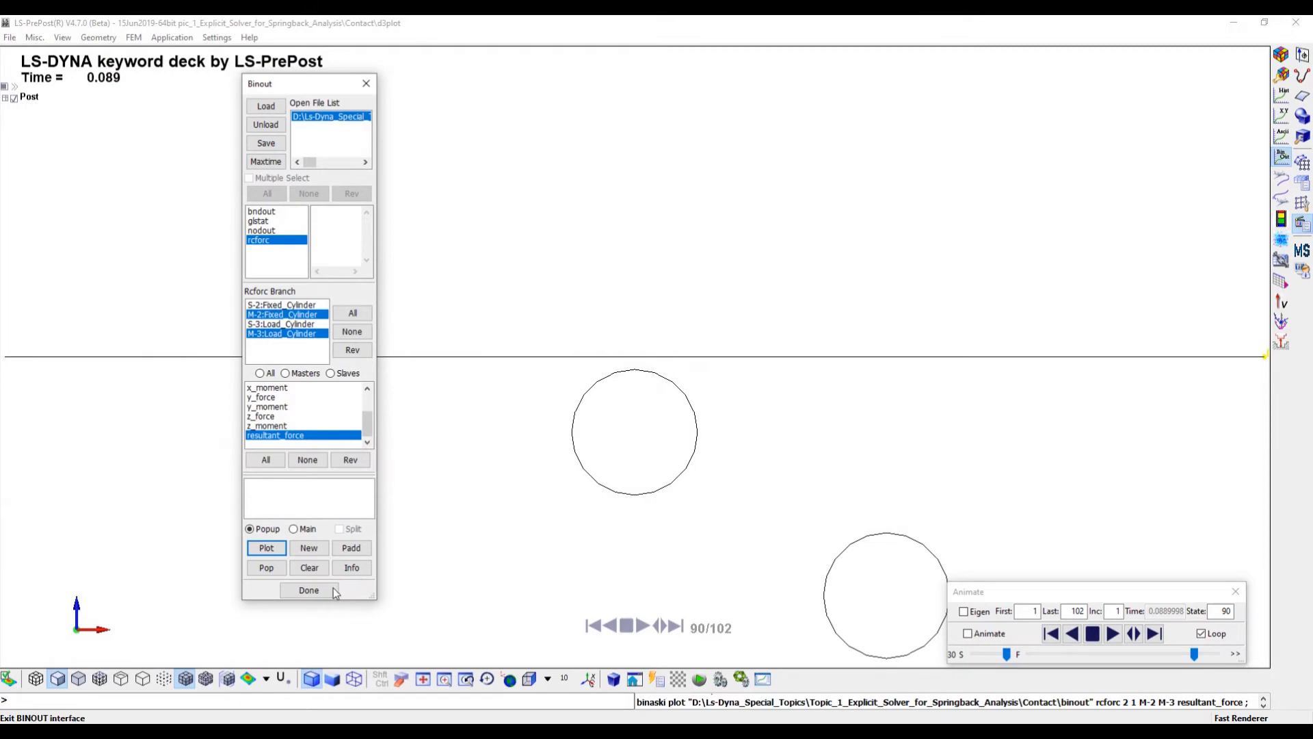
left_click(309, 590)
Play the result animation in an oblique 3D view to examine the strip bending over the cylinders, and stop it
left_click_drag(557, 595, 807, 306, "shift")
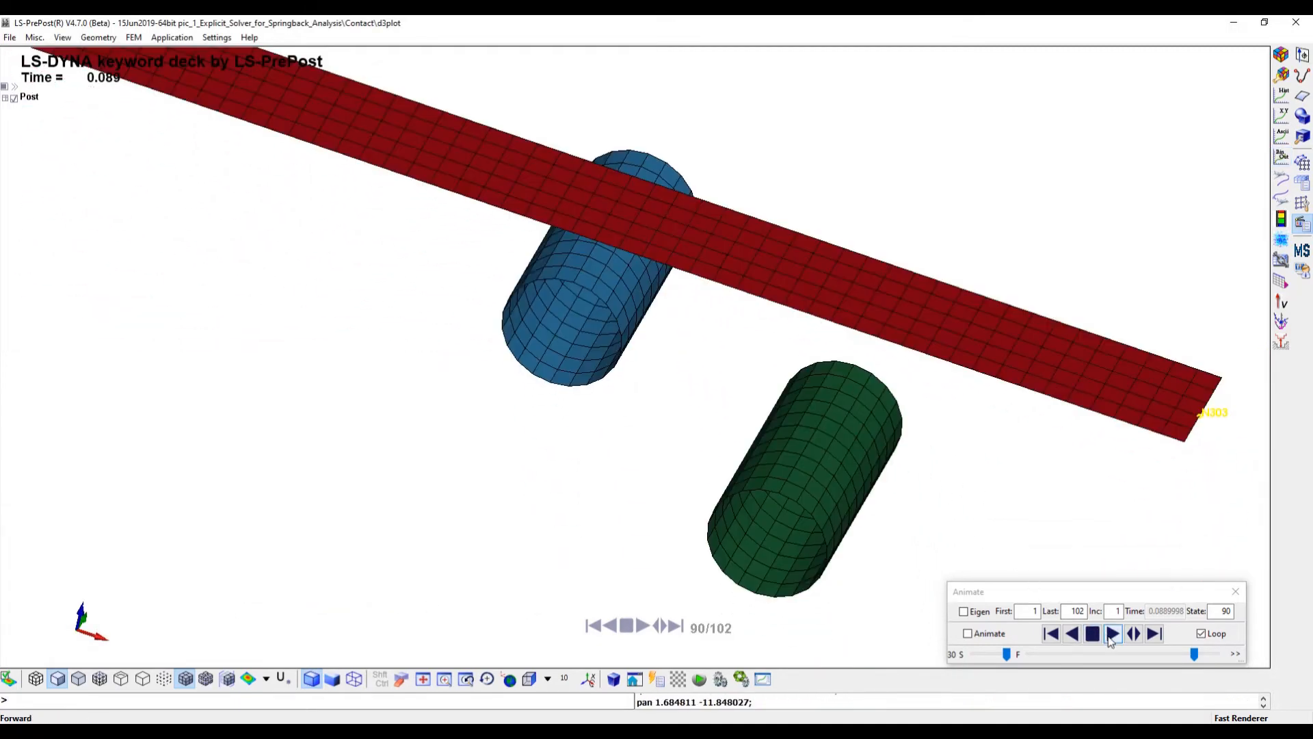
left_click(1112, 633)
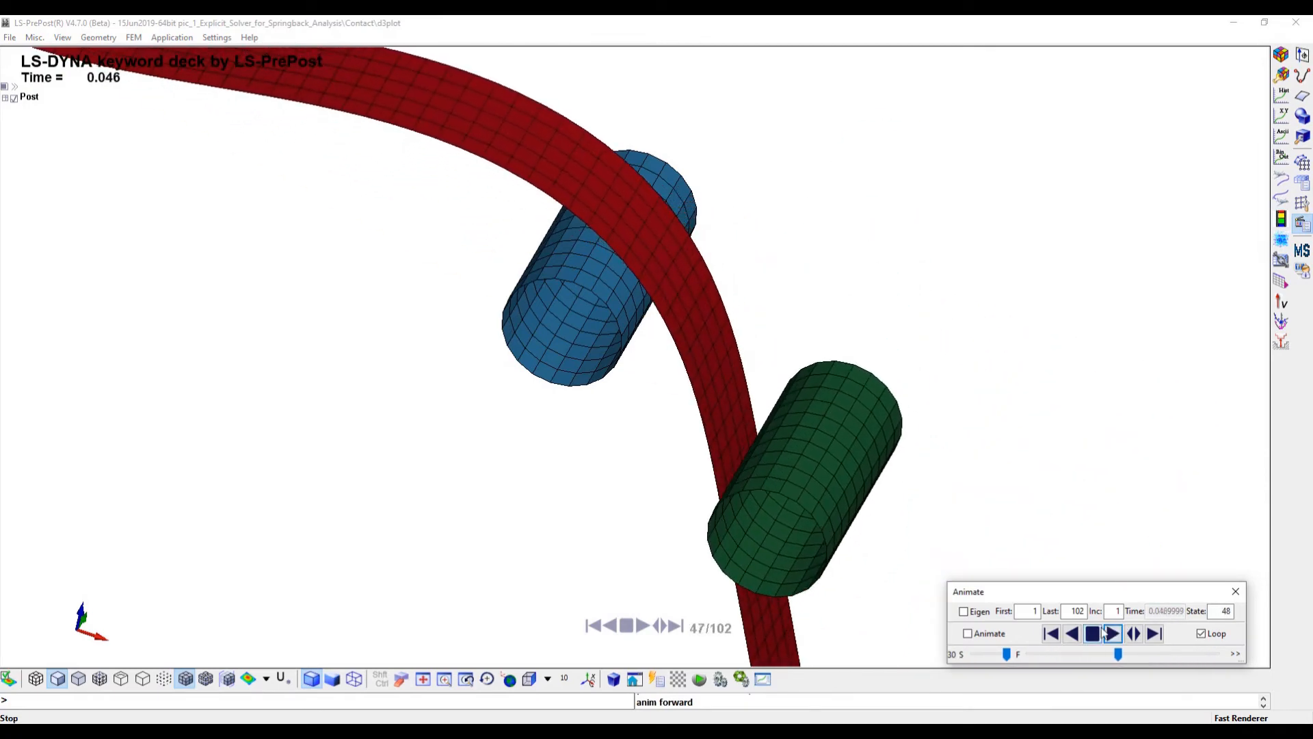
left_click(1093, 633)
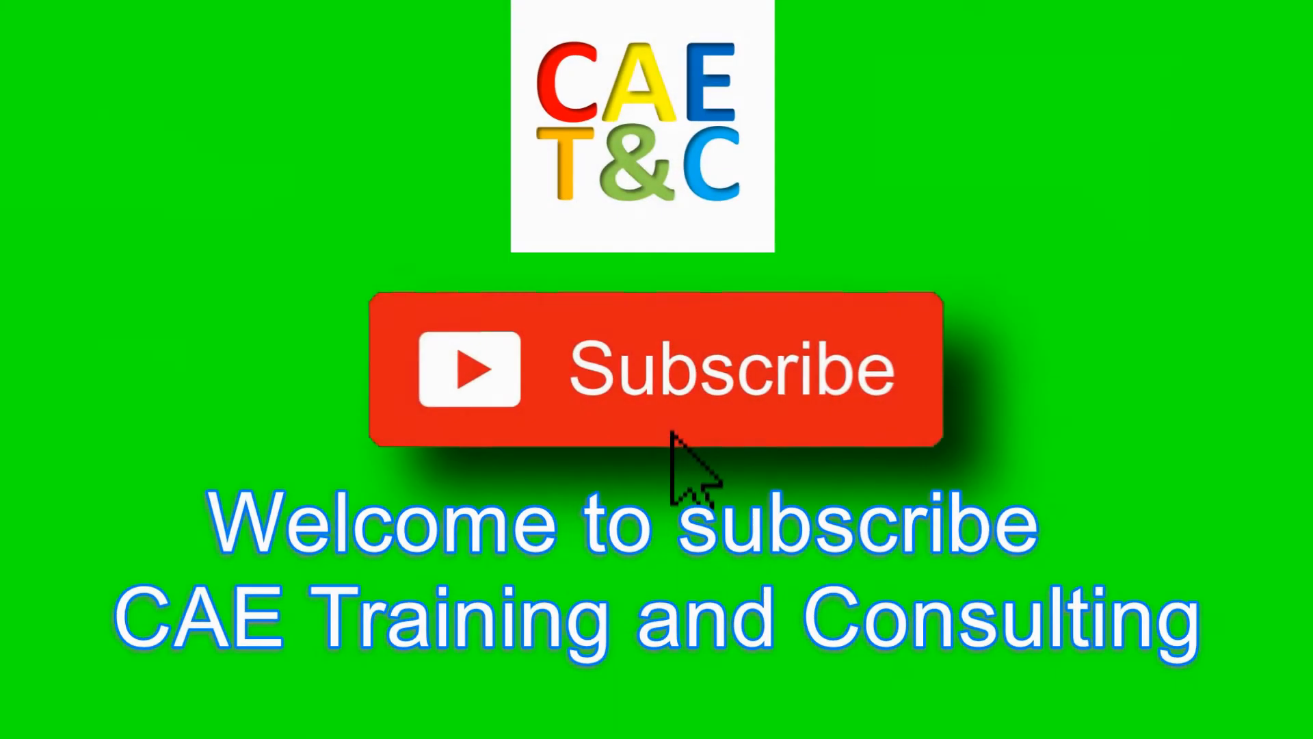